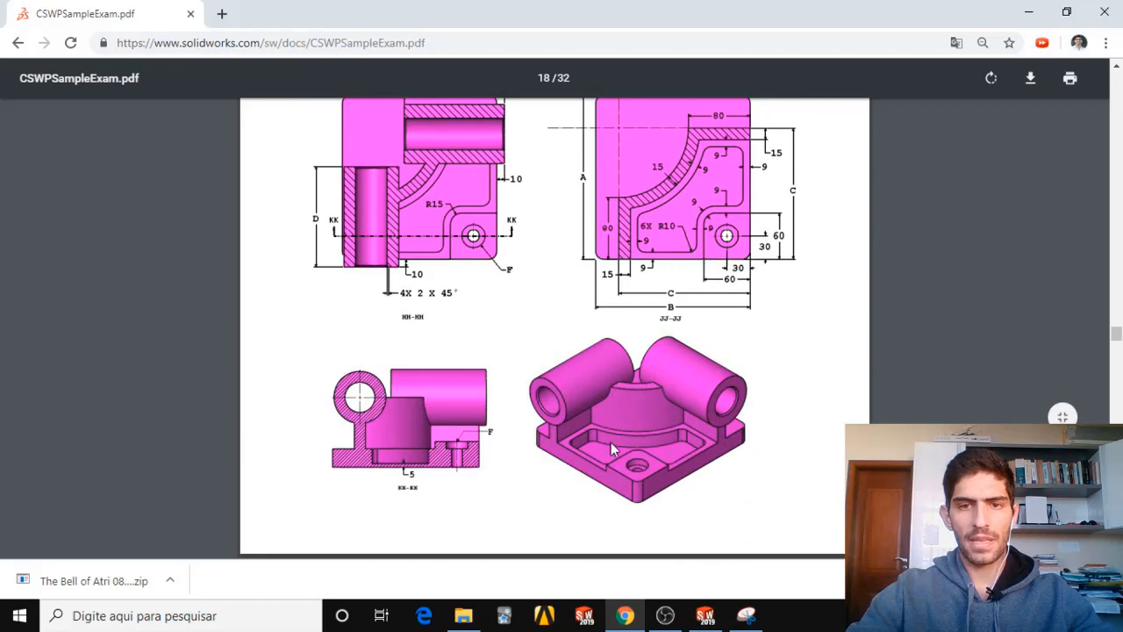
# Review the Stage 1 – Initial Part requirements and parameters on page 19 of the exam PDF.
pyautogui.scroll(1, 404, 155)
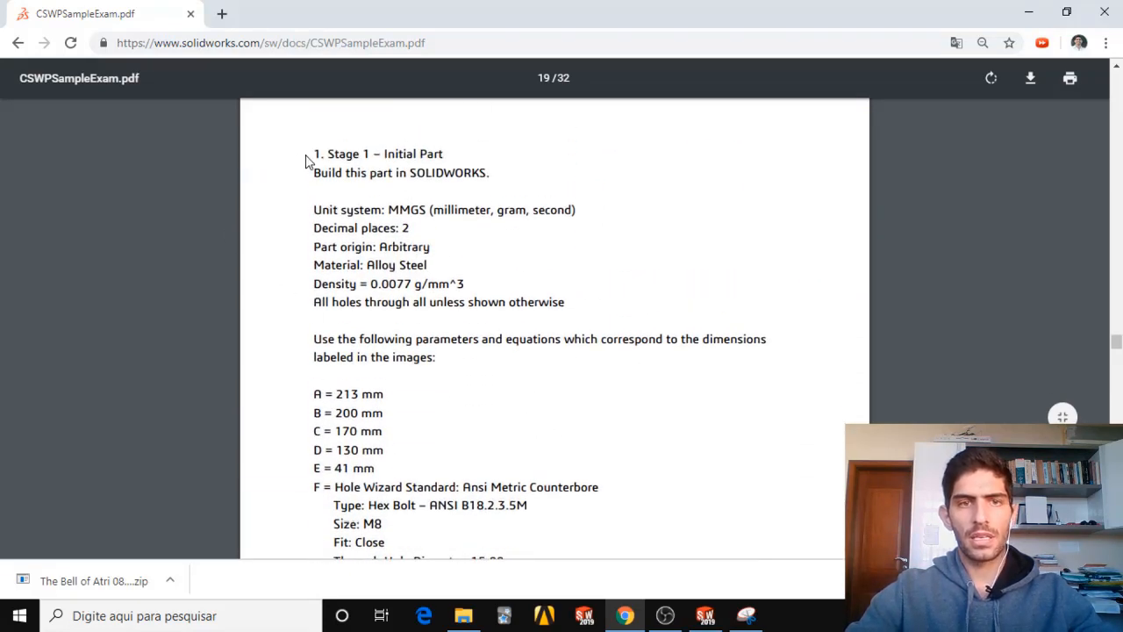
pyautogui.moveTo(316, 154)
pyautogui.mouseDown()
pyautogui.moveTo(438, 151)
pyautogui.moveTo(305, 154)
pyautogui.mouseUp()
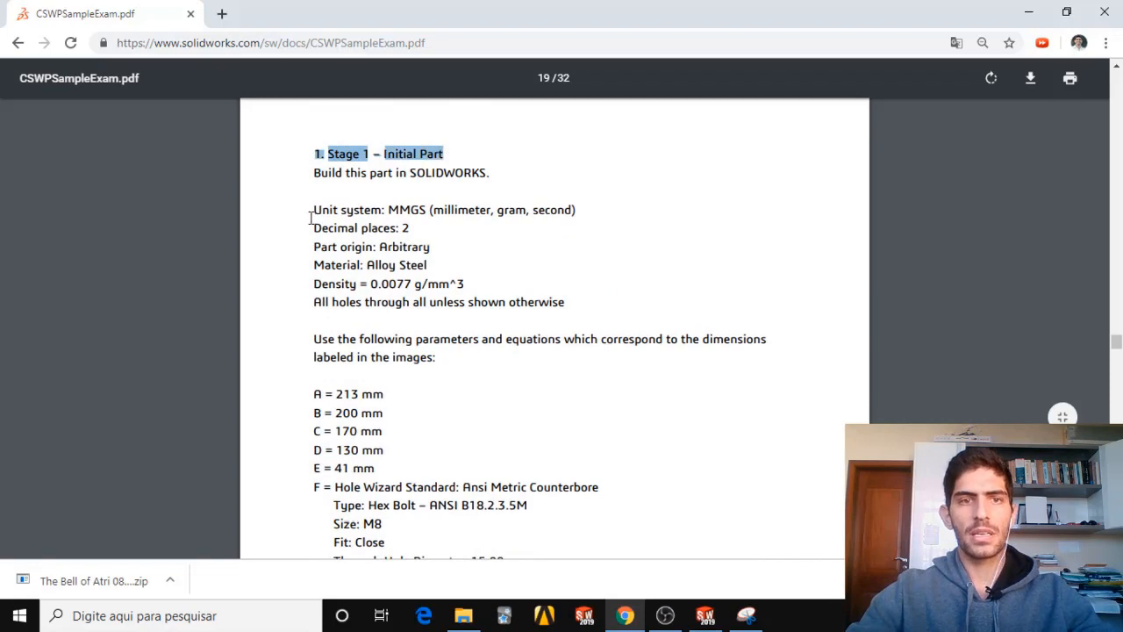
pyautogui.scroll(-1, 313, 228)
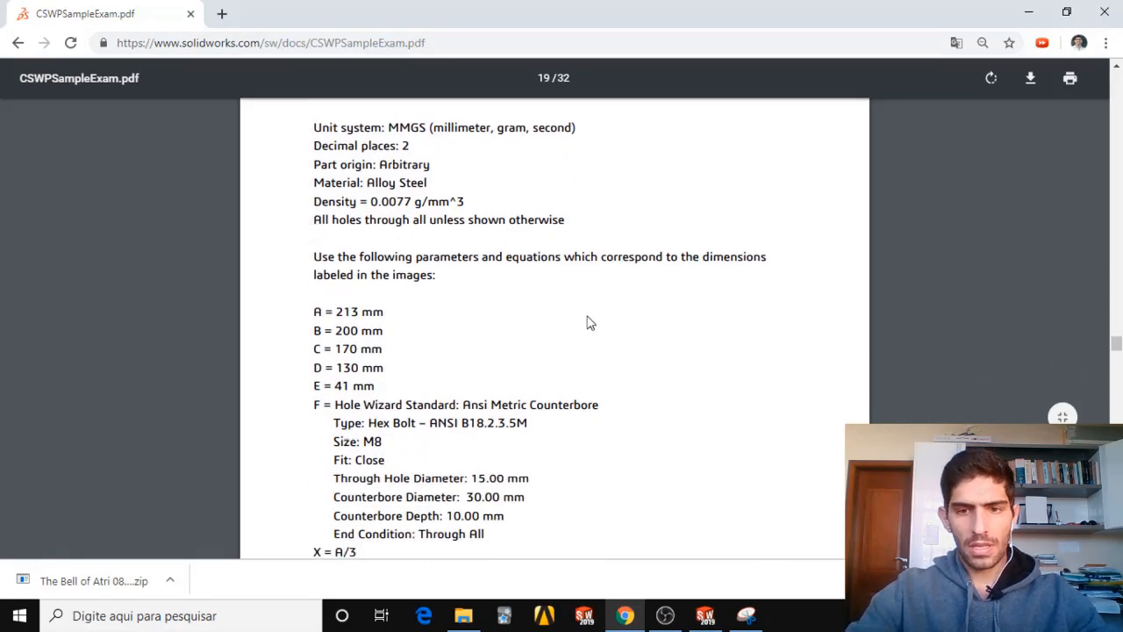
# Switch to the Snipping Tool capture of the Stage 1 text and outline the parameter list from A to Y with the pen.
pyautogui.click(746, 615)
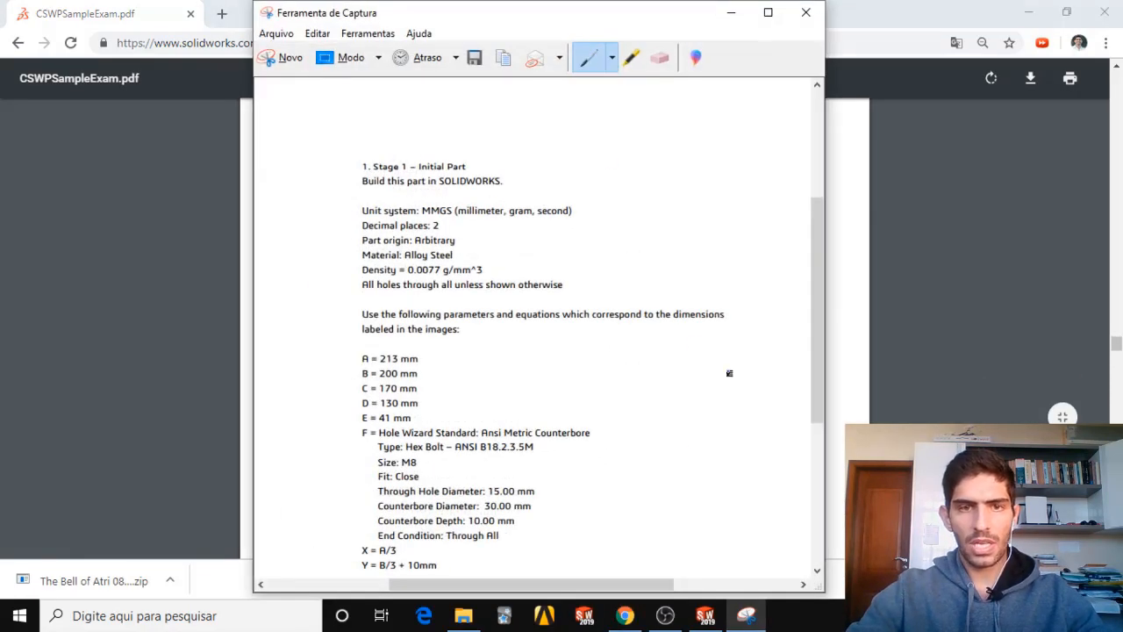
pyautogui.moveTo(546, 20); pyautogui.dragTo(742, 14)
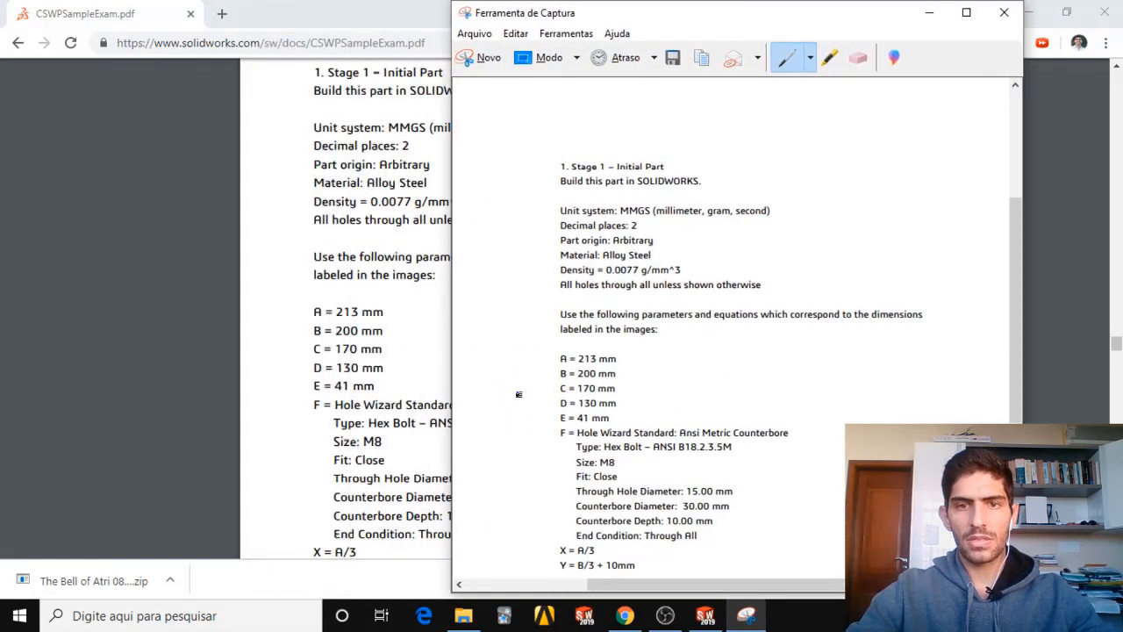
pyautogui.moveTo(552, 354)
pyautogui.mouseDown()
pyautogui.moveTo(549, 411)
pyautogui.moveTo(567, 342)
pyautogui.moveTo(639, 365)
pyautogui.moveTo(838, 478)
pyautogui.moveTo(819, 551)
pyautogui.mouseUp()
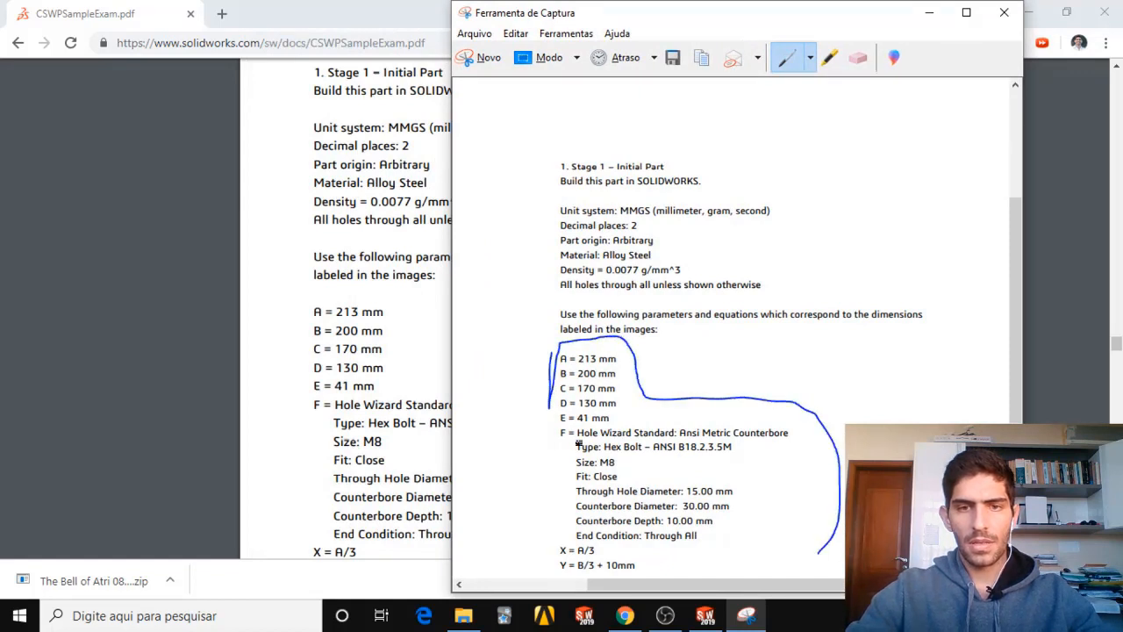
pyautogui.moveTo(553, 389)
pyautogui.mouseDown()
pyautogui.moveTo(537, 518)
pyautogui.moveTo(553, 575)
pyautogui.moveTo(817, 555)
pyautogui.mouseUp()
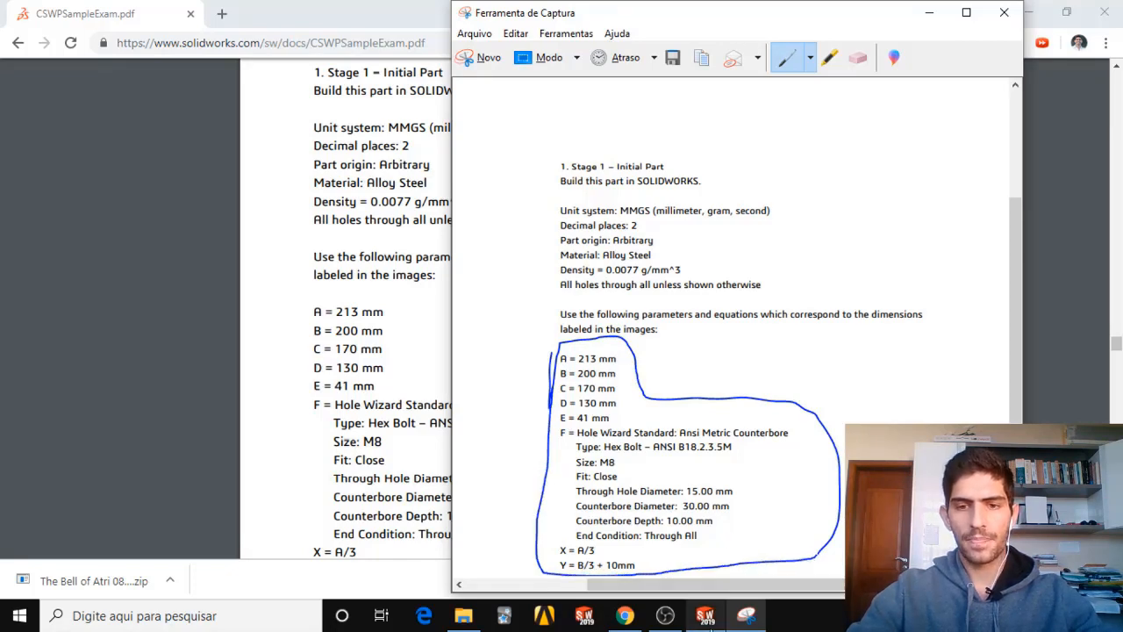
pyautogui.click(706, 615)
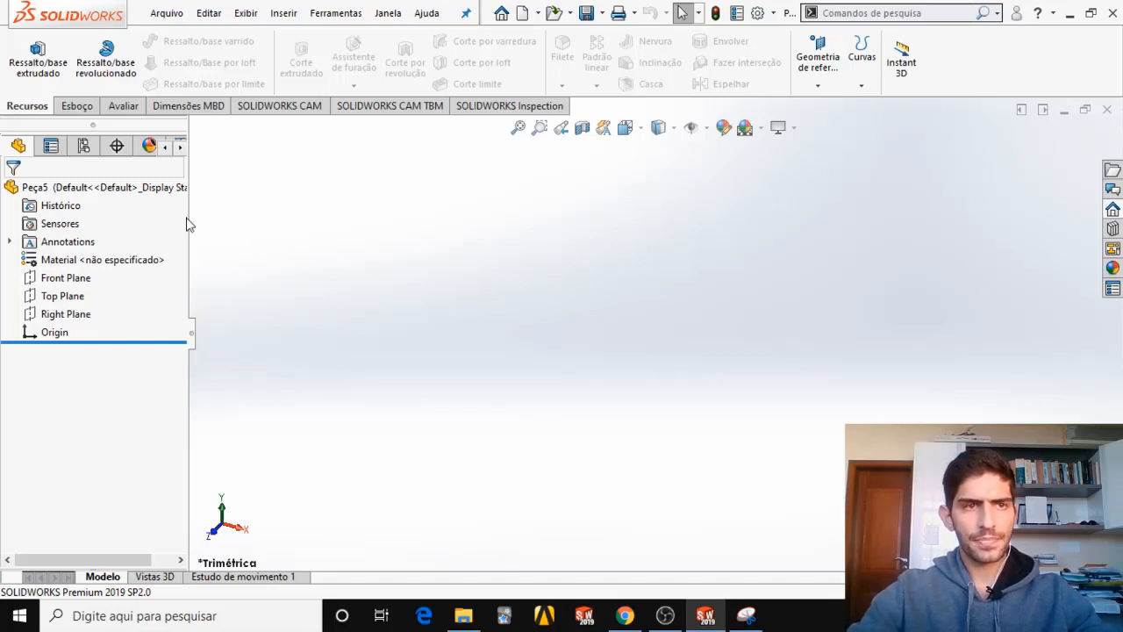
pyautogui.click(72, 300)
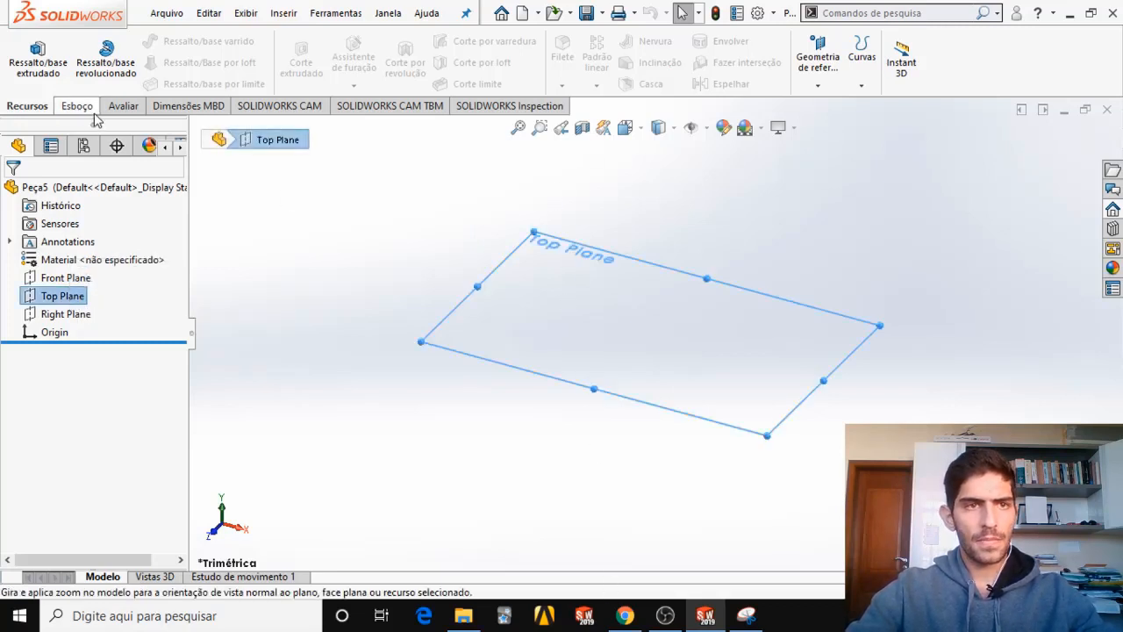
pyautogui.click(83, 106)
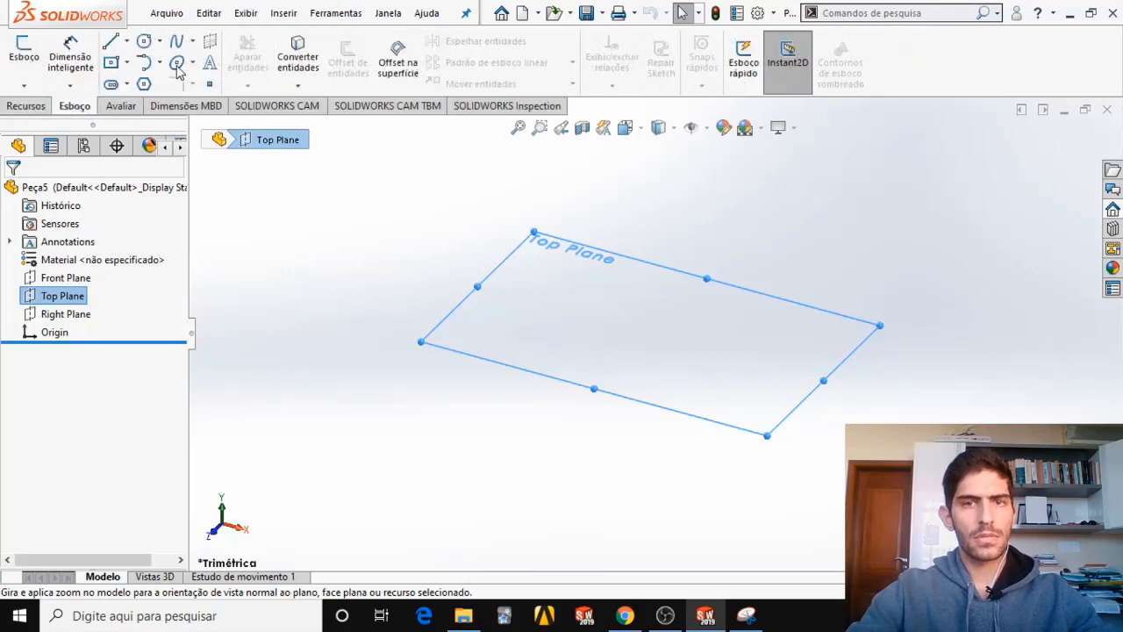
pyautogui.click(127, 63)
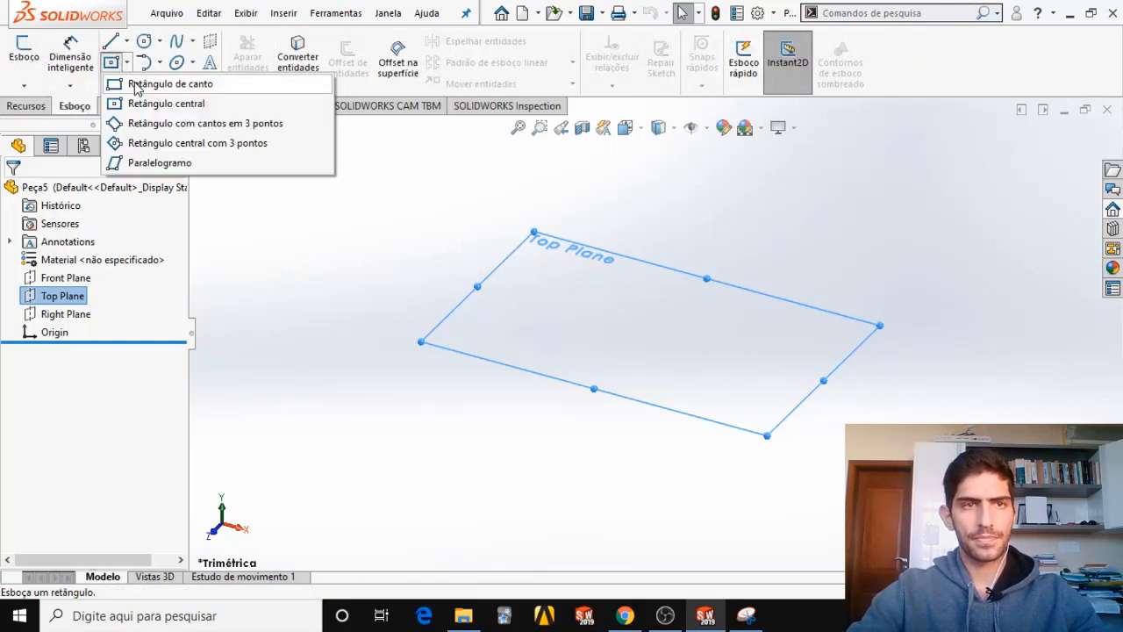
pyautogui.click(136, 84)
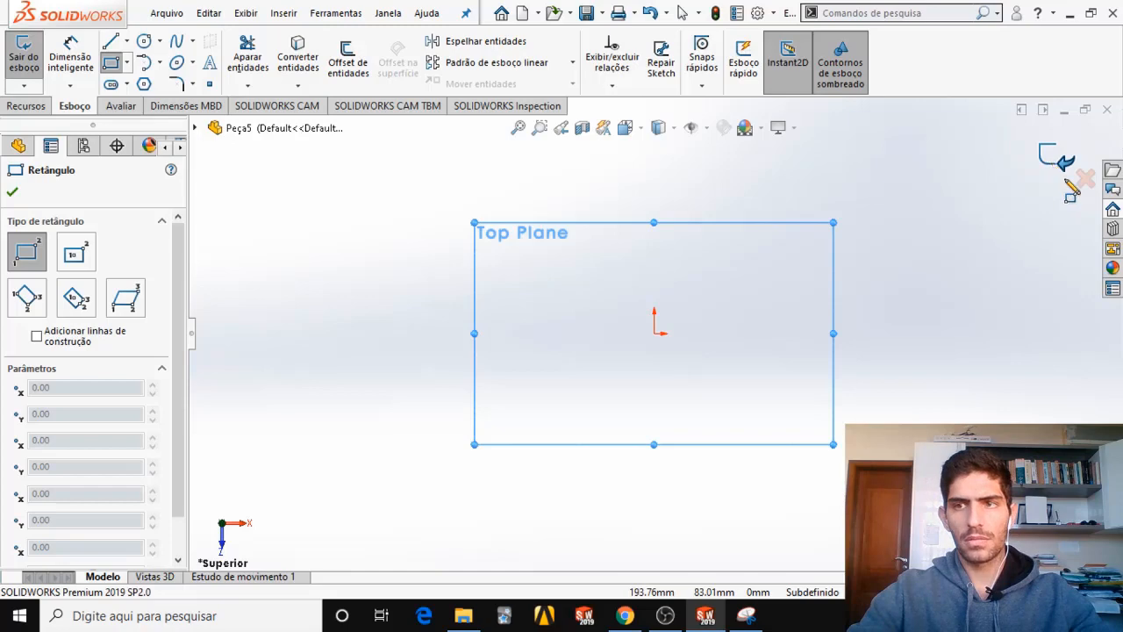
pyautogui.click(1085, 178)
pyautogui.click(585, 321)
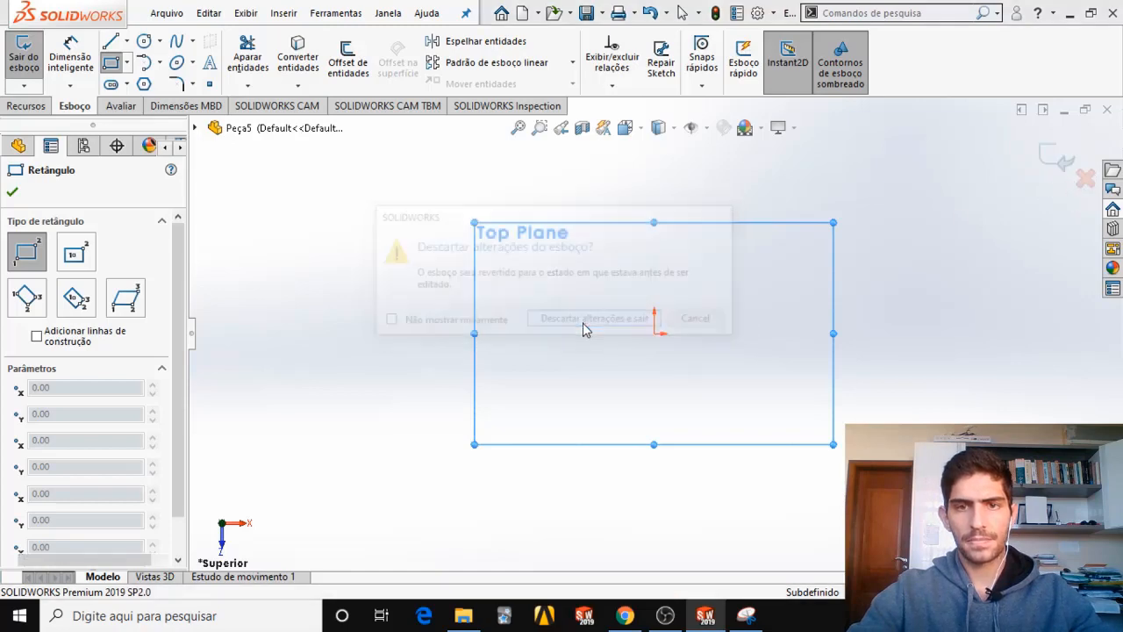
# Place the Snipping Tool capture beside the SOLIDWORKS feature tree at a smaller size and mark the Unit system line with an arrow.
pyautogui.click(753, 619)
pyautogui.moveTo(778, 14); pyautogui.dragTo(883, 14)
pyautogui.moveTo(556, 589); pyautogui.dragTo(666, 473)
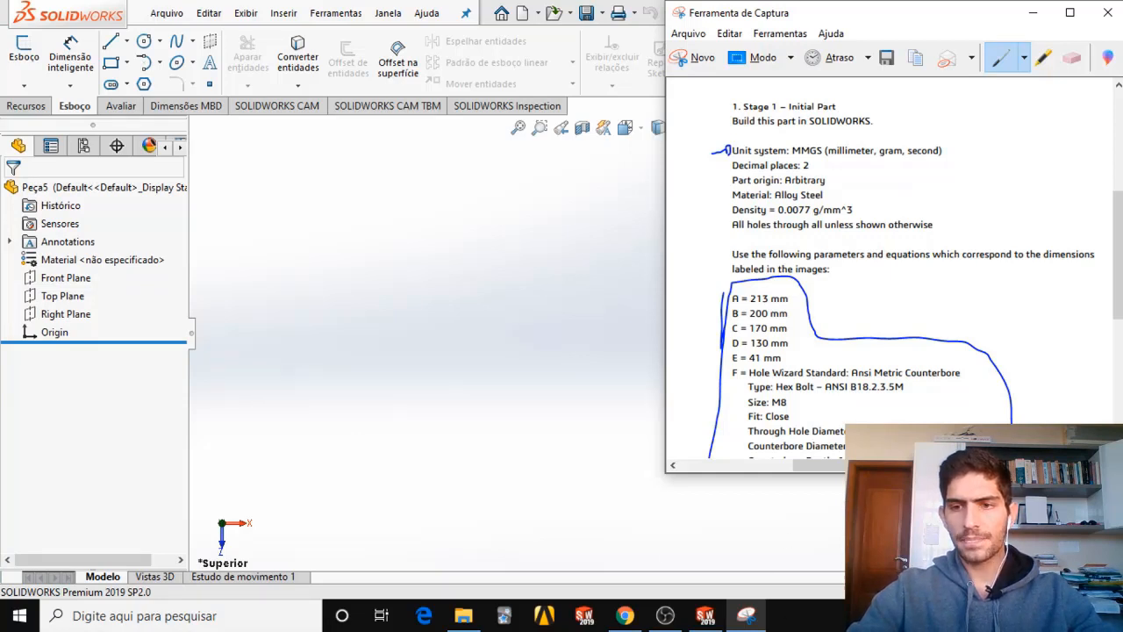
pyautogui.hotkey('alt', 'Tab')
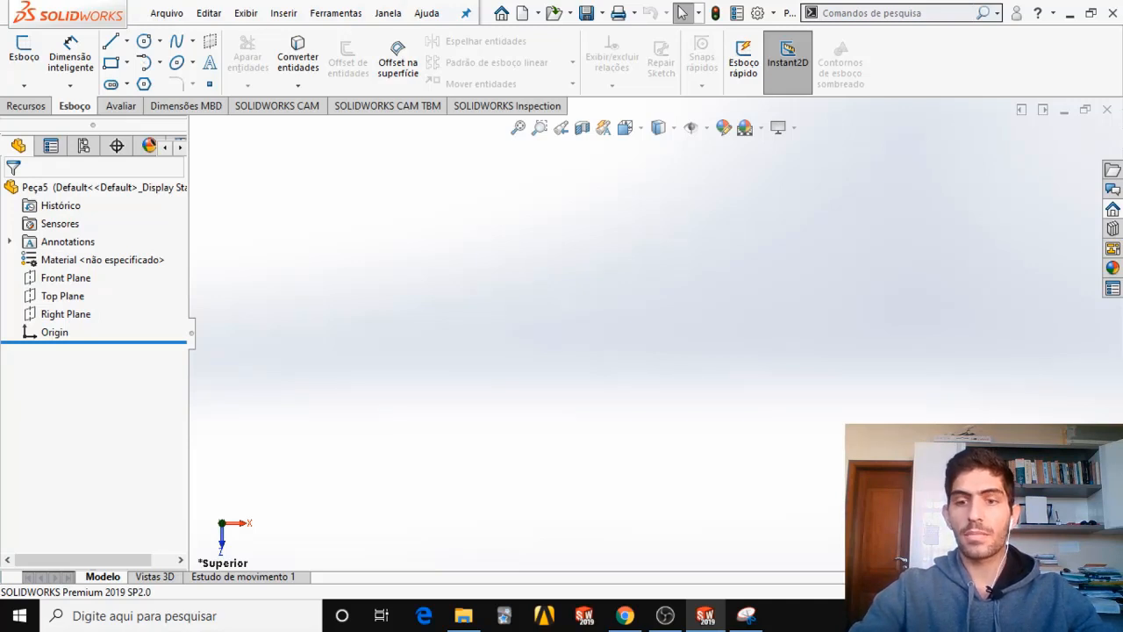
# On the requirements capture, mark the Decimal places line with an arrow and underline the arbitrary part origin.
pyautogui.click(747, 616)
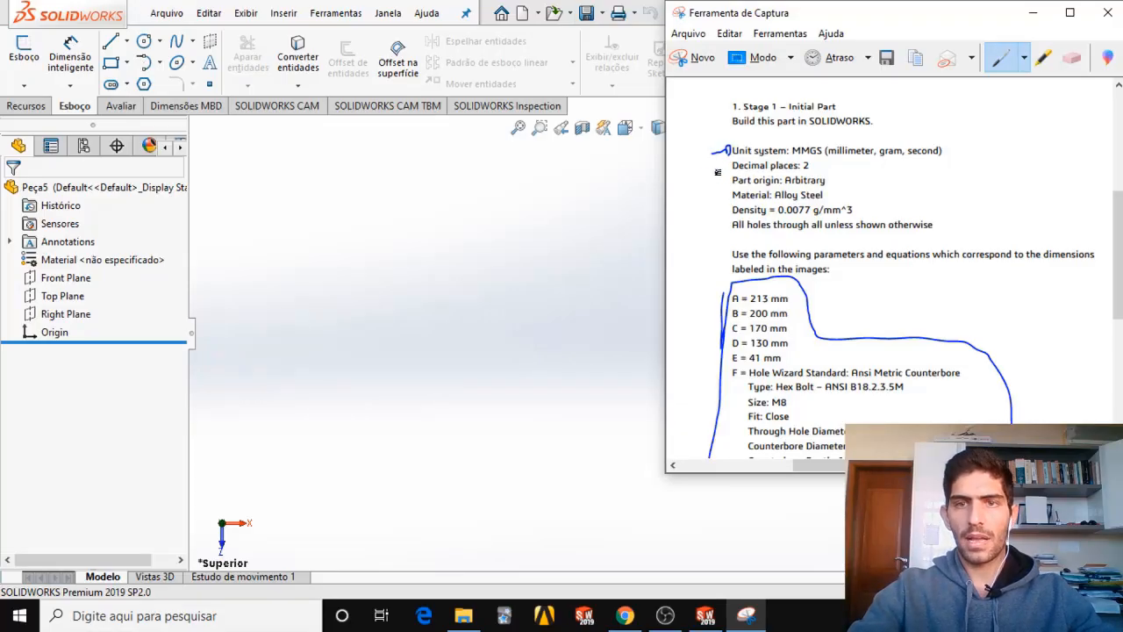
pyautogui.moveTo(721, 170); pyautogui.dragTo(730, 161)
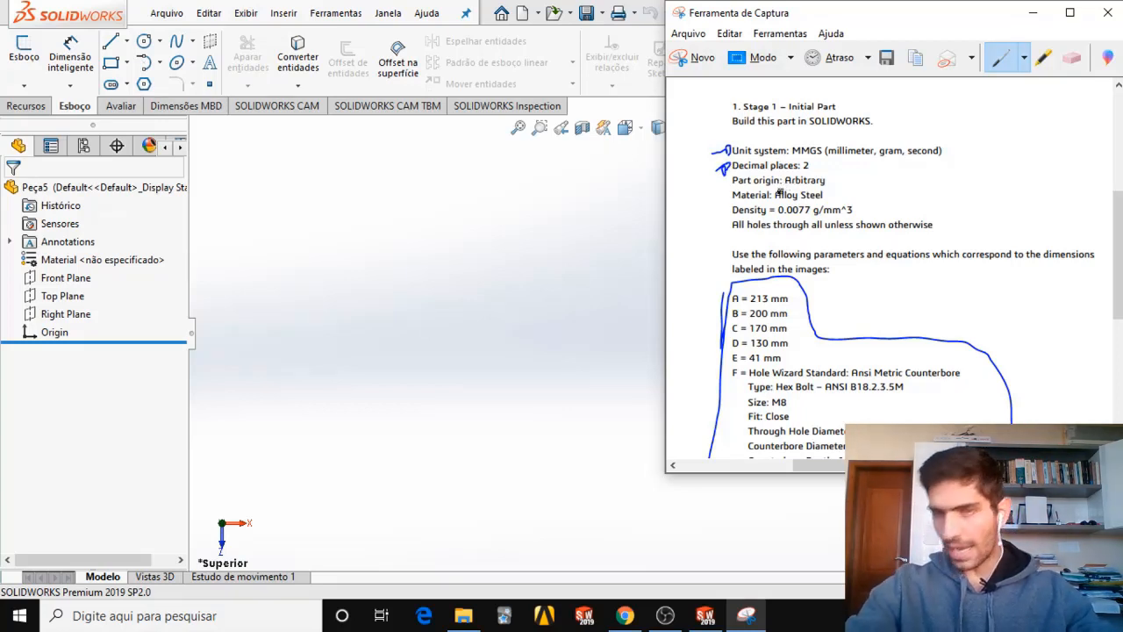
pyautogui.moveTo(784, 185); pyautogui.dragTo(838, 181)
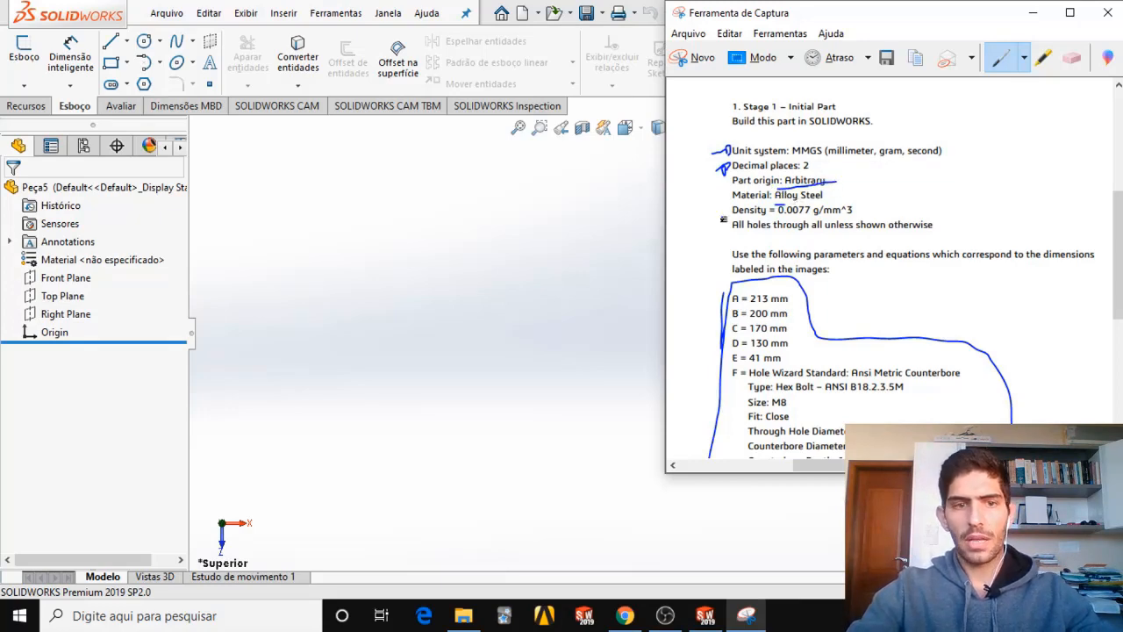
pyautogui.click(1033, 12)
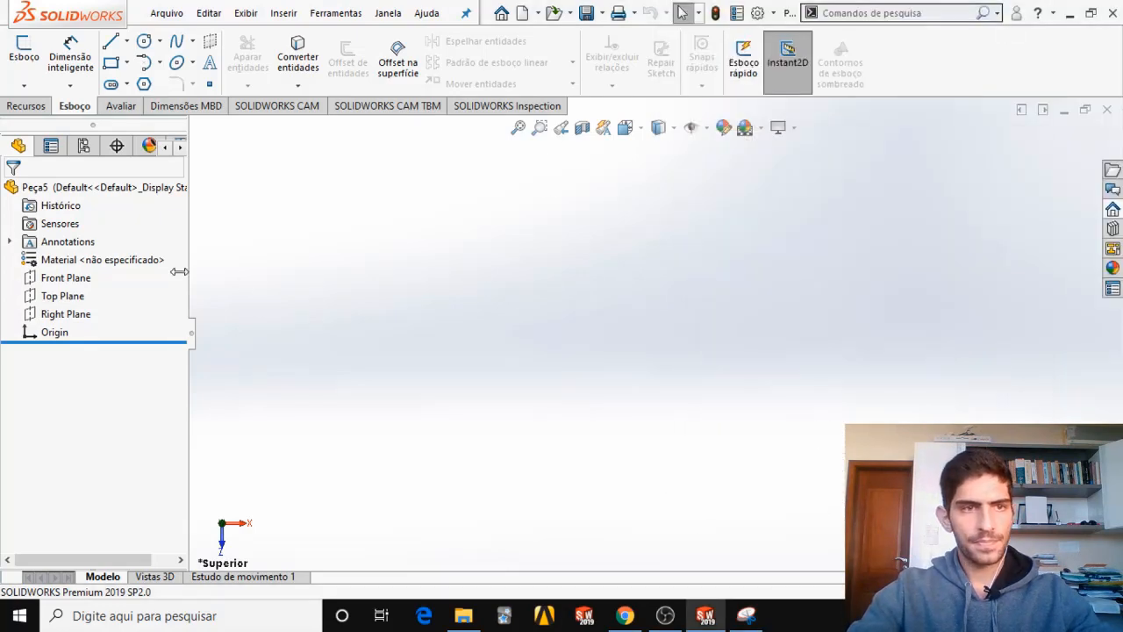
# Sketch a corner rectangle on the Top Plane, starting at the origin and extending up along positive X.
pyautogui.click(64, 303)
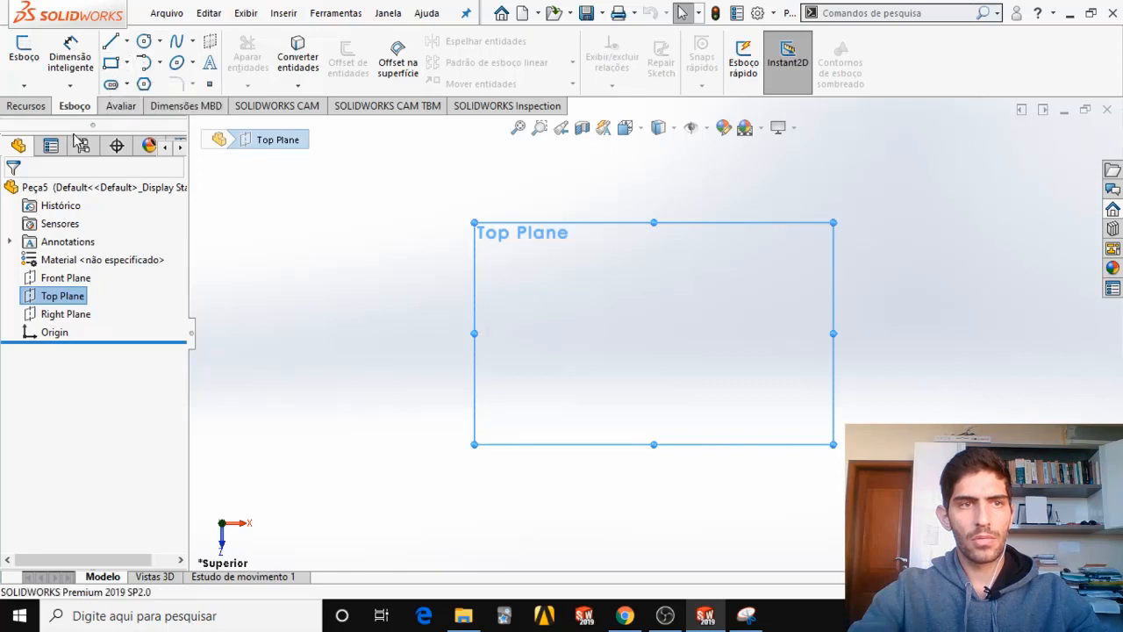
pyautogui.click(128, 63)
pyautogui.click(158, 83)
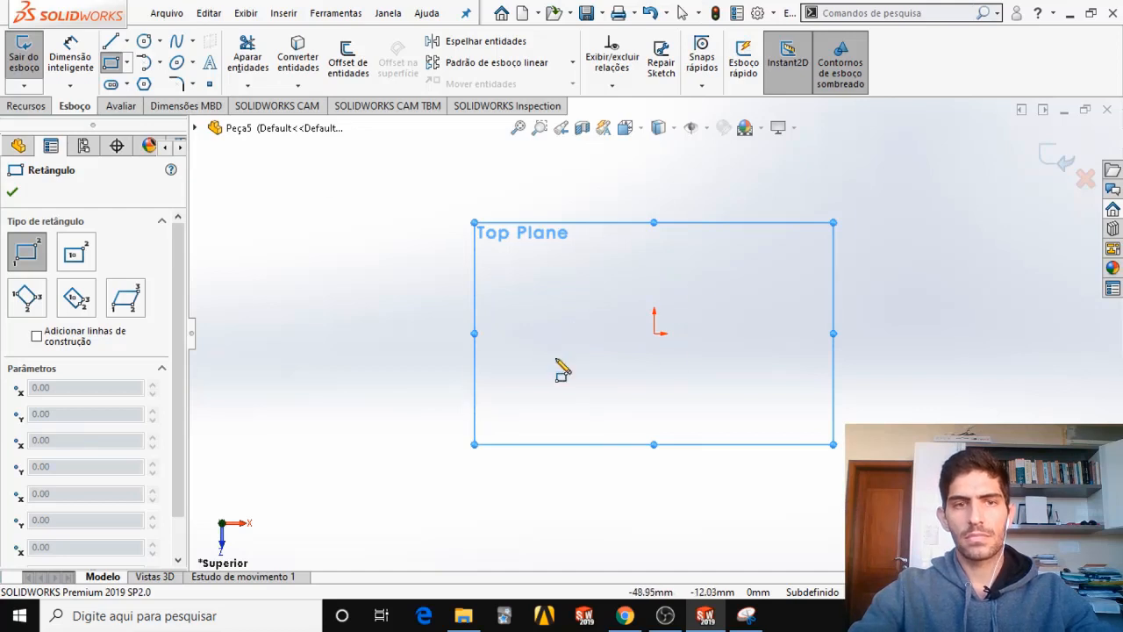
pyautogui.click(654, 335)
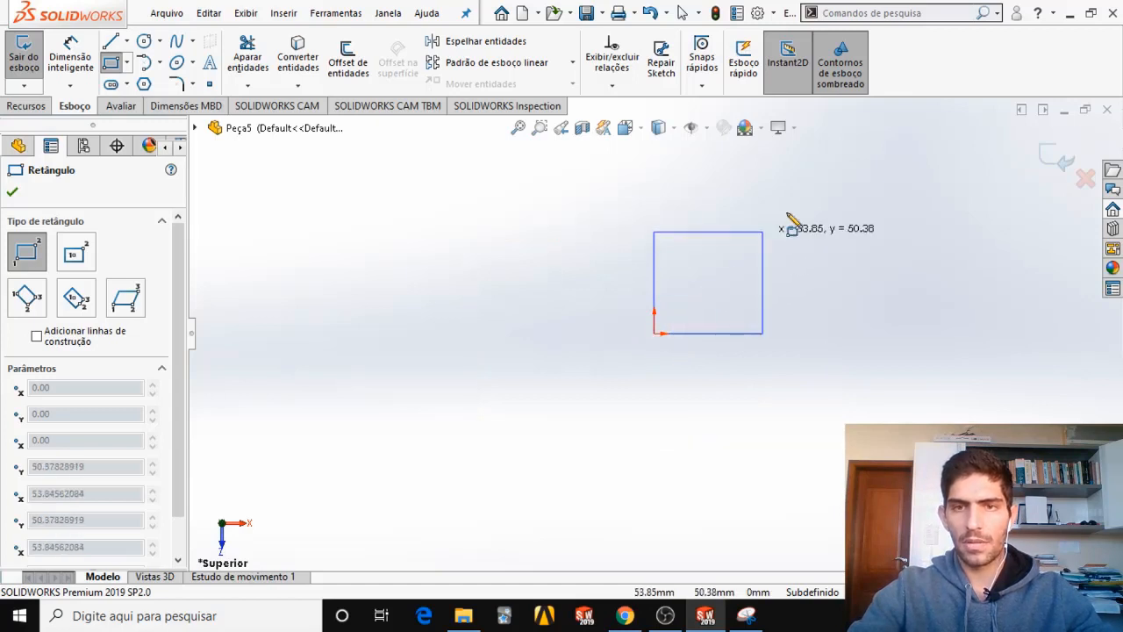
pyautogui.click(881, 163)
pyautogui.press('Escape')
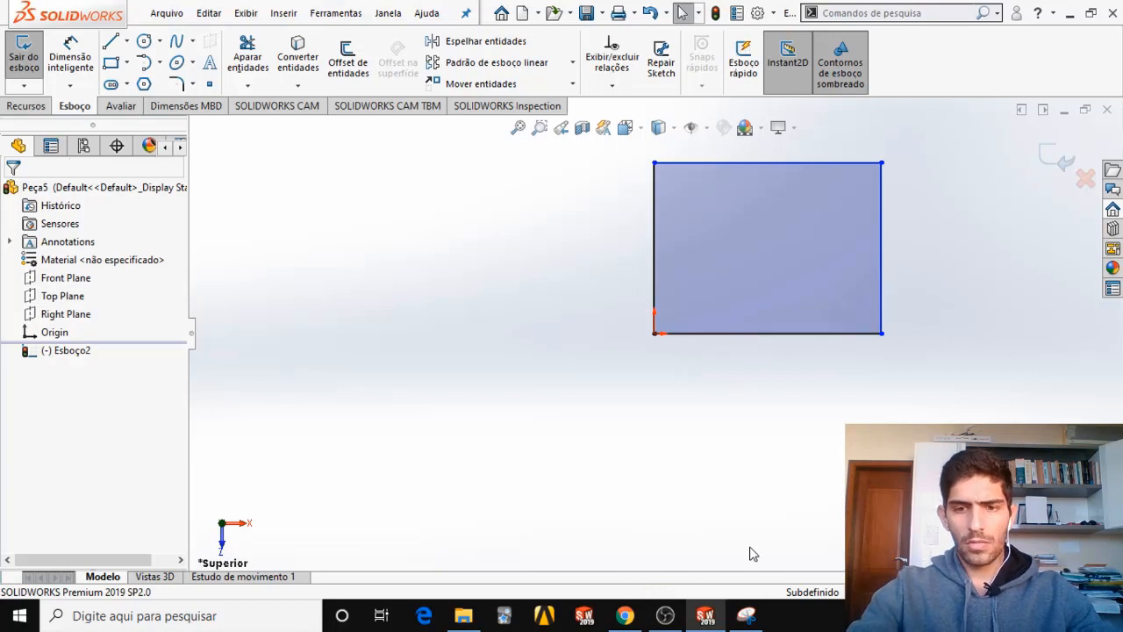
# Mark the Material: Alloy Steel line with an arrow on the requirements capture.
pyautogui.click(746, 616)
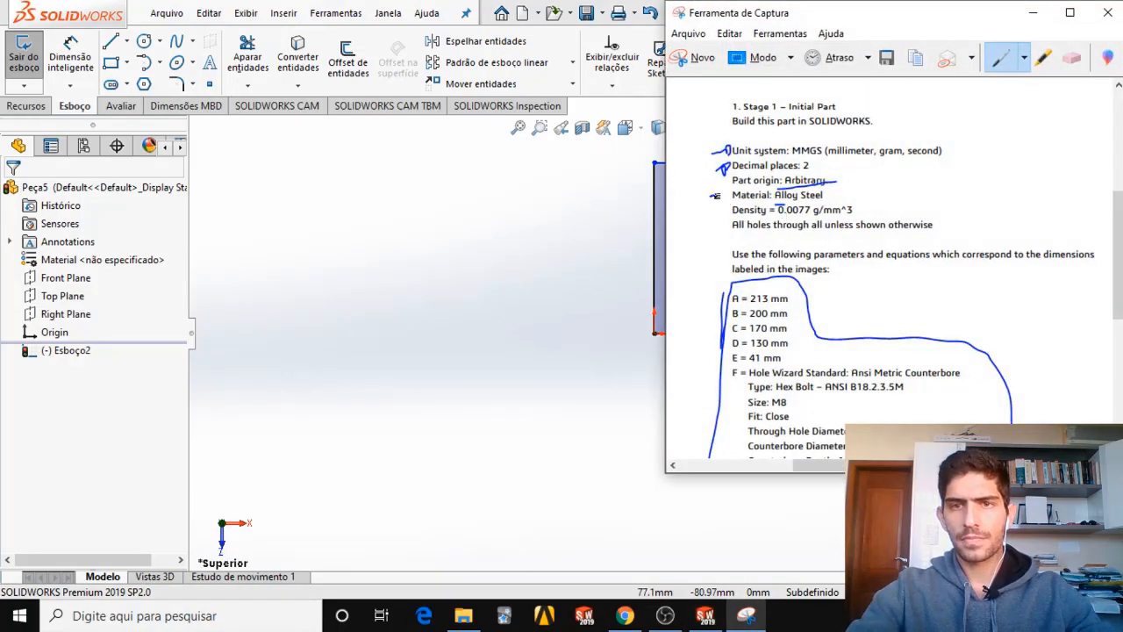
pyautogui.moveTo(725, 192); pyautogui.dragTo(728, 200)
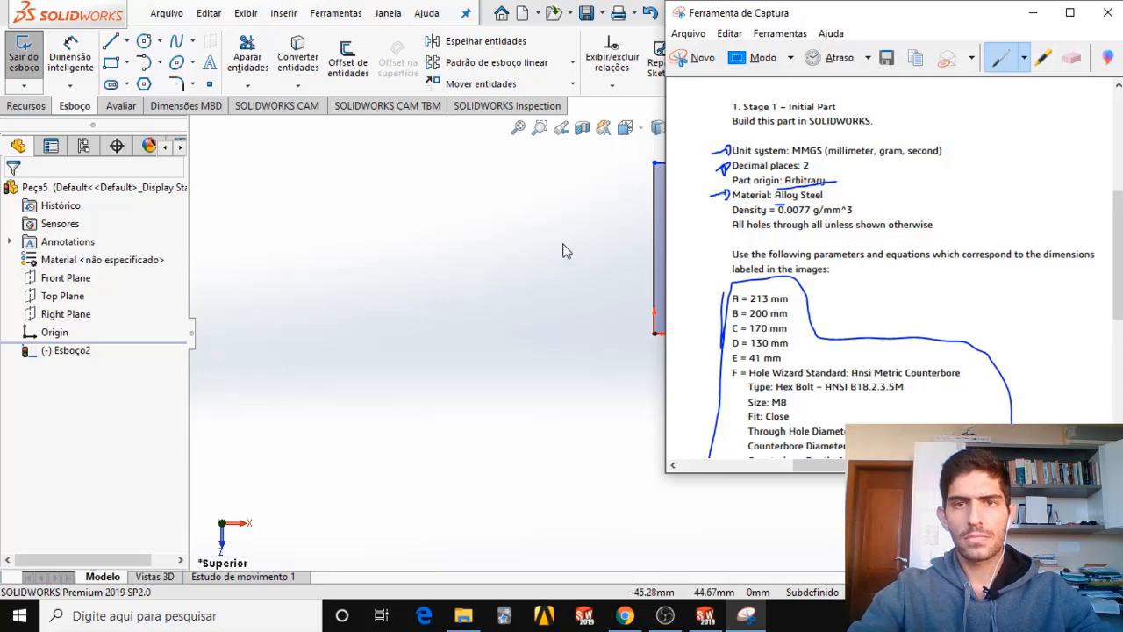
pyautogui.click(1033, 13)
# Exit the rectangle sketch and select Liga de aço from the Aço category of the solidworks materials library for the part.
pyautogui.click(1056, 158)
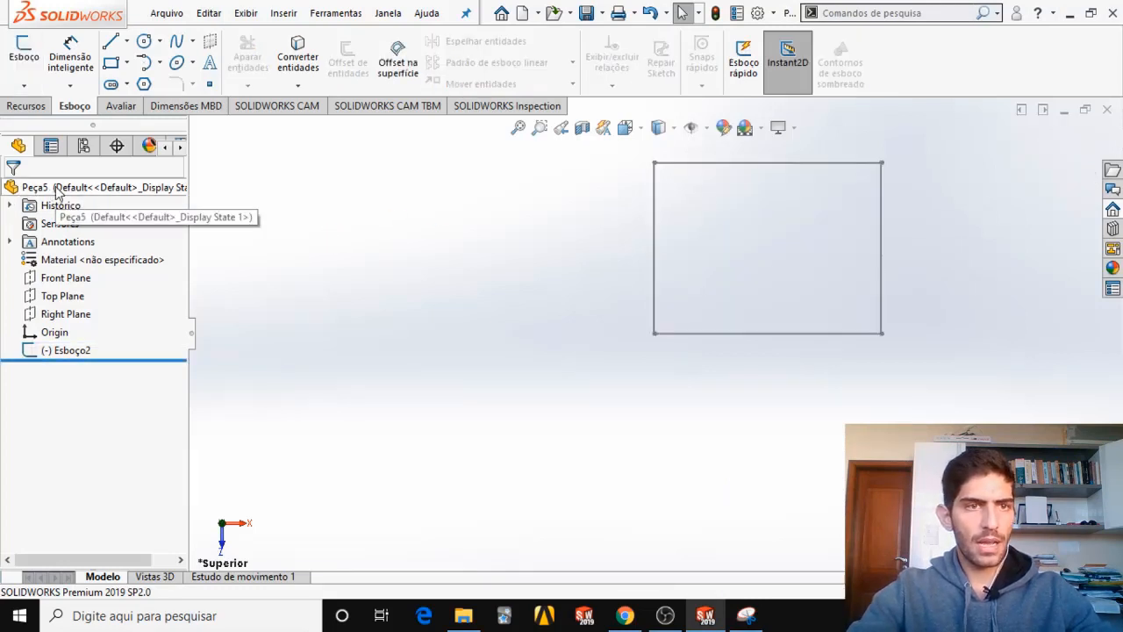
pyautogui.rightClick(56, 191)
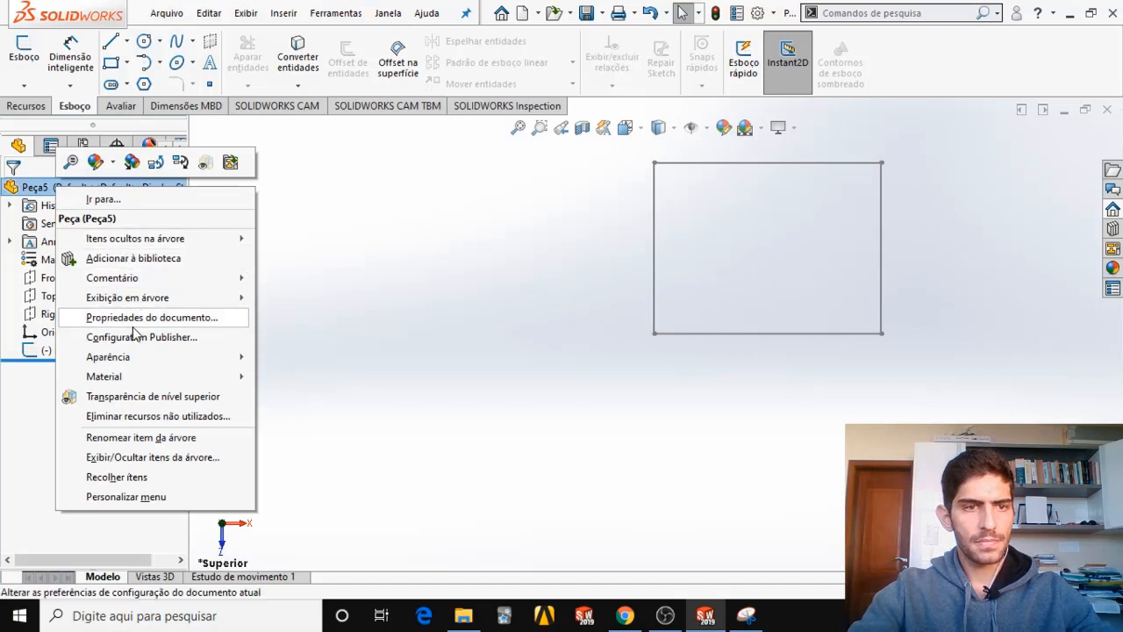
pyautogui.moveTo(131, 378)
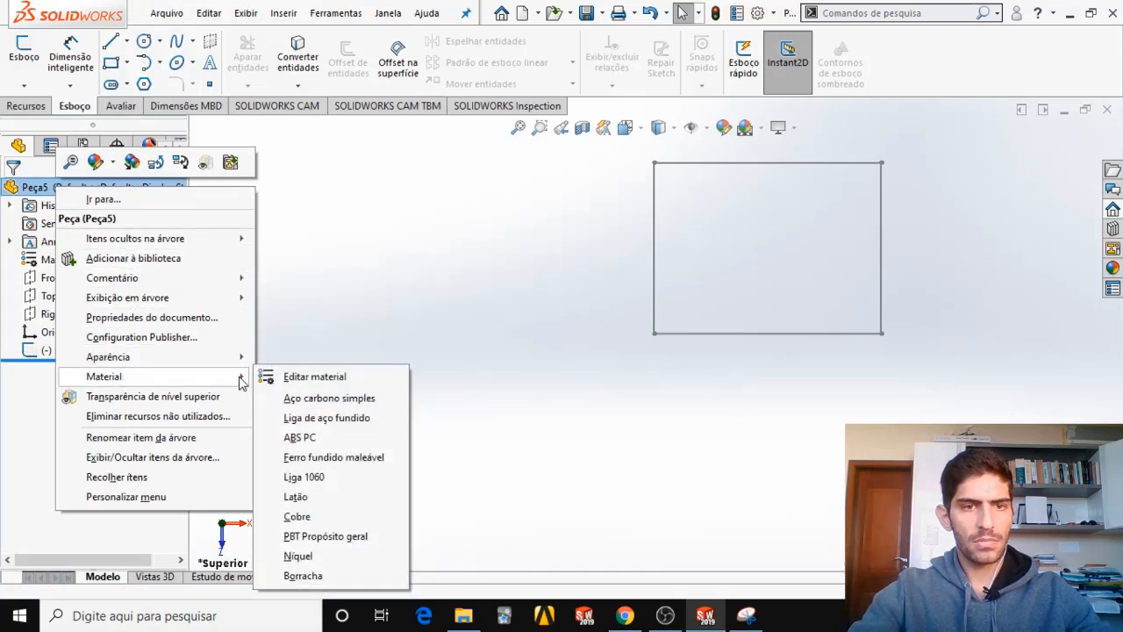
pyautogui.click(319, 379)
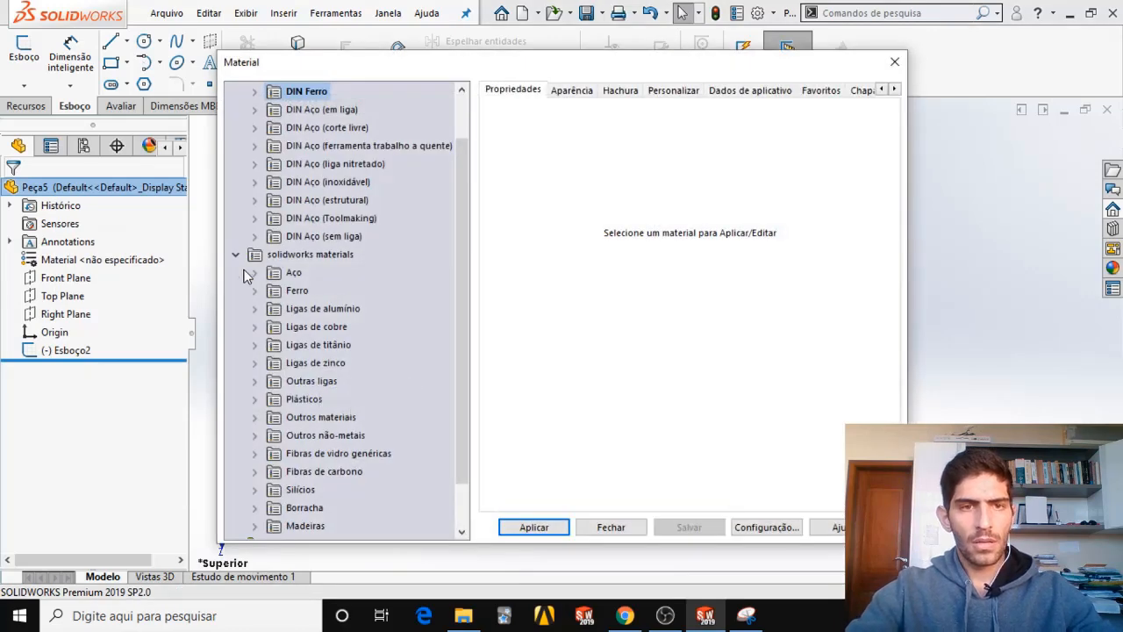
pyautogui.scroll(1, 378, 308)
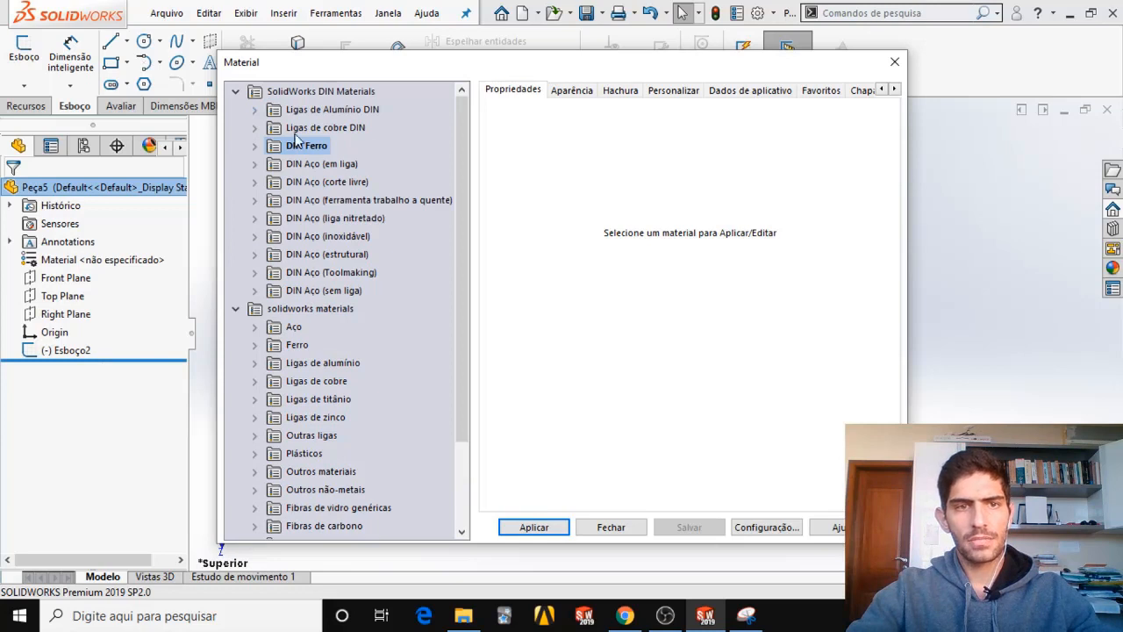
pyautogui.moveTo(463, 244); pyautogui.dragTo(463, 327)
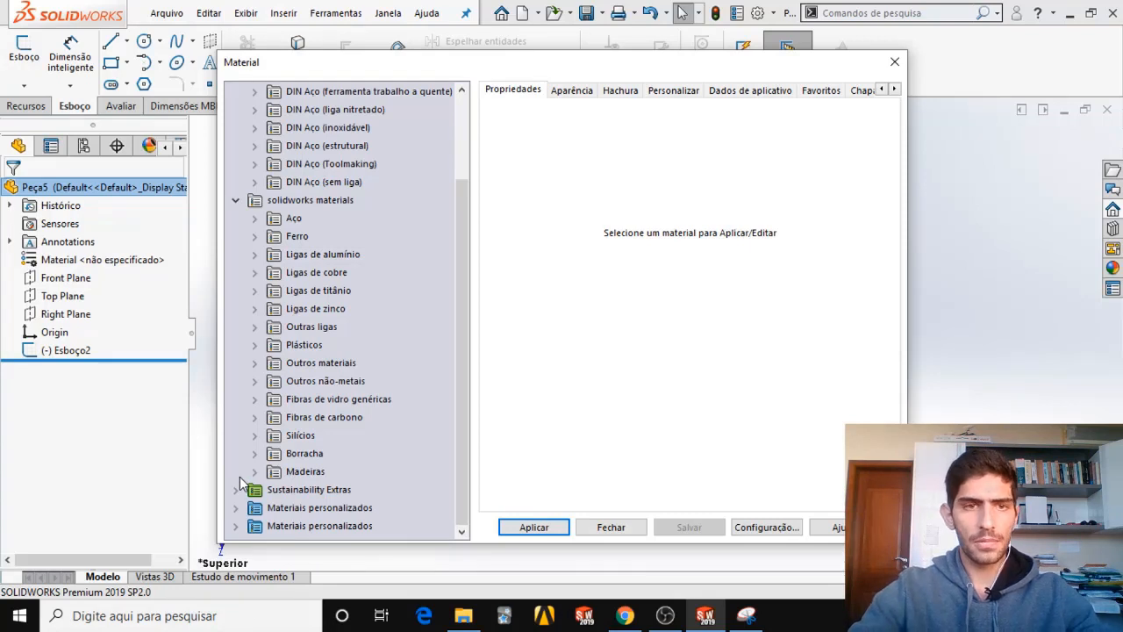
pyautogui.click(254, 219)
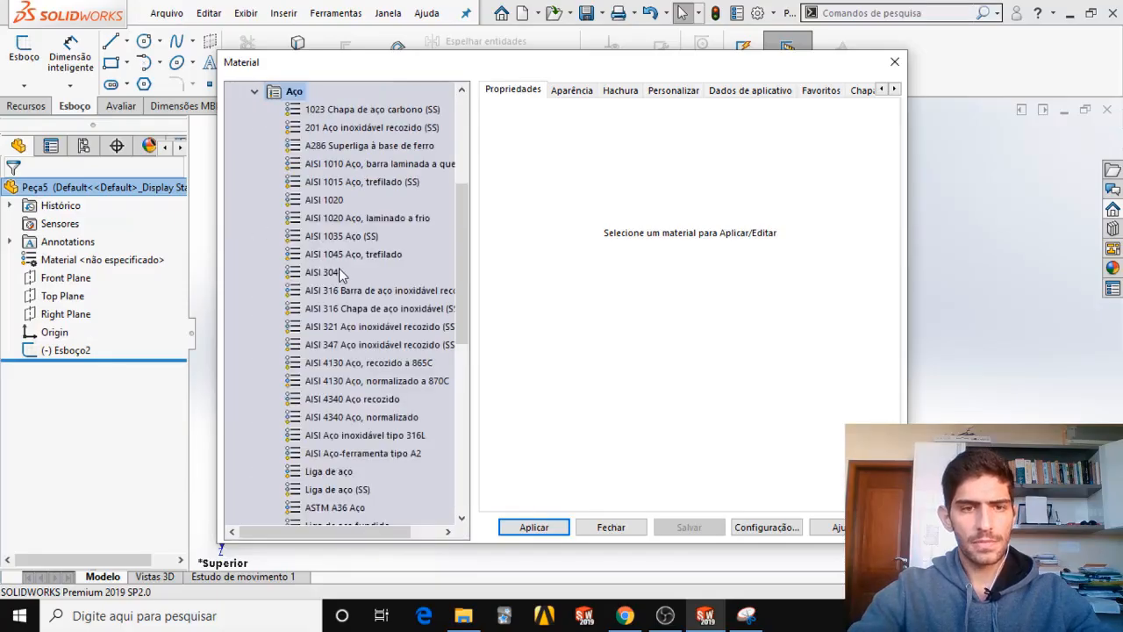
pyautogui.scroll(-1, 359, 289)
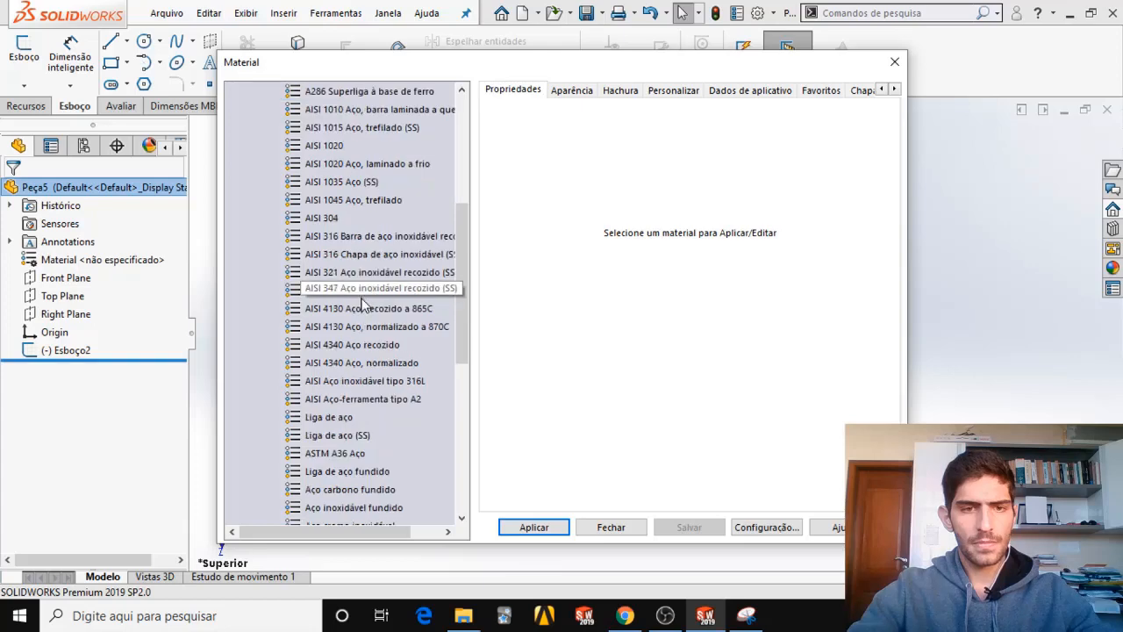
pyautogui.click(341, 419)
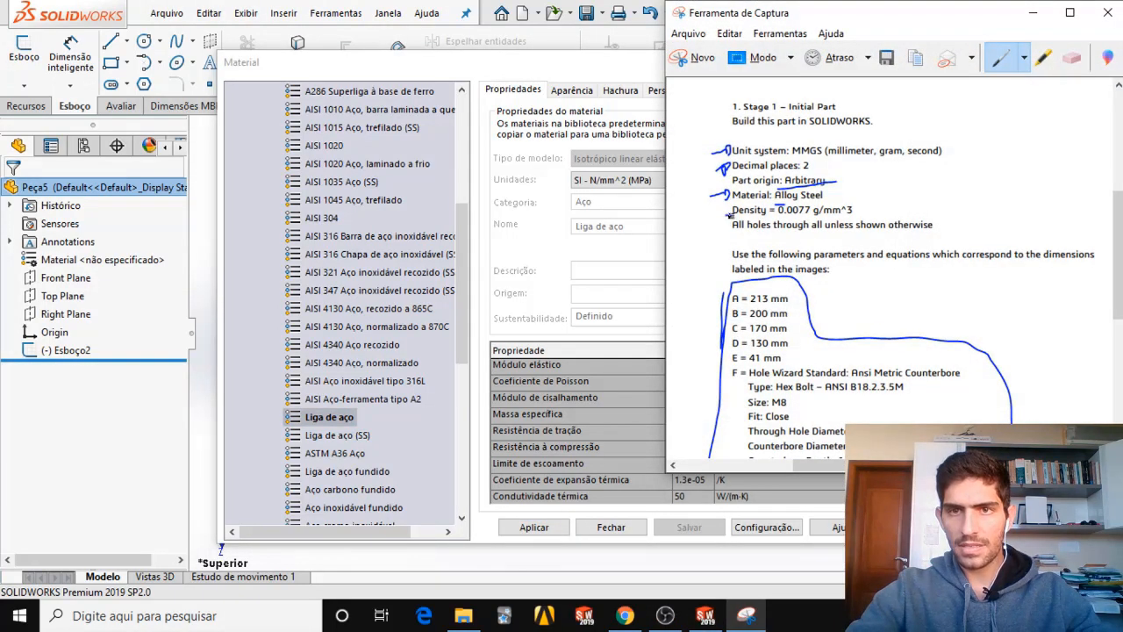
# Underline the density line on the requirements capture, and apply Liga de aço to the part, closing the material library.
pyautogui.moveTo(757, 214); pyautogui.dragTo(853, 211)
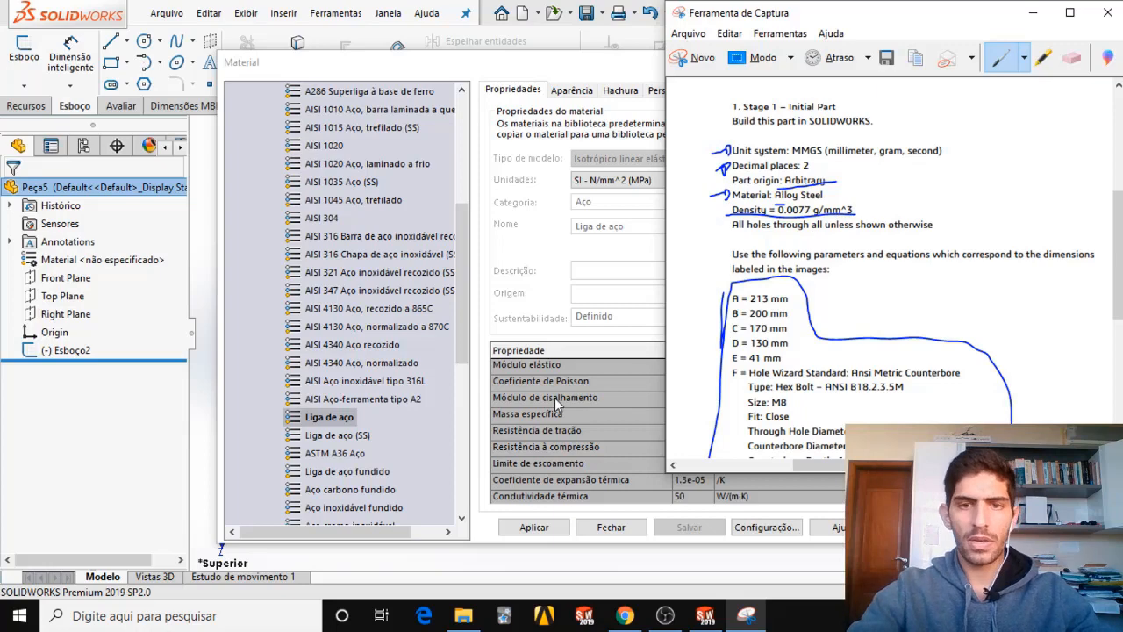
pyautogui.click(580, 335)
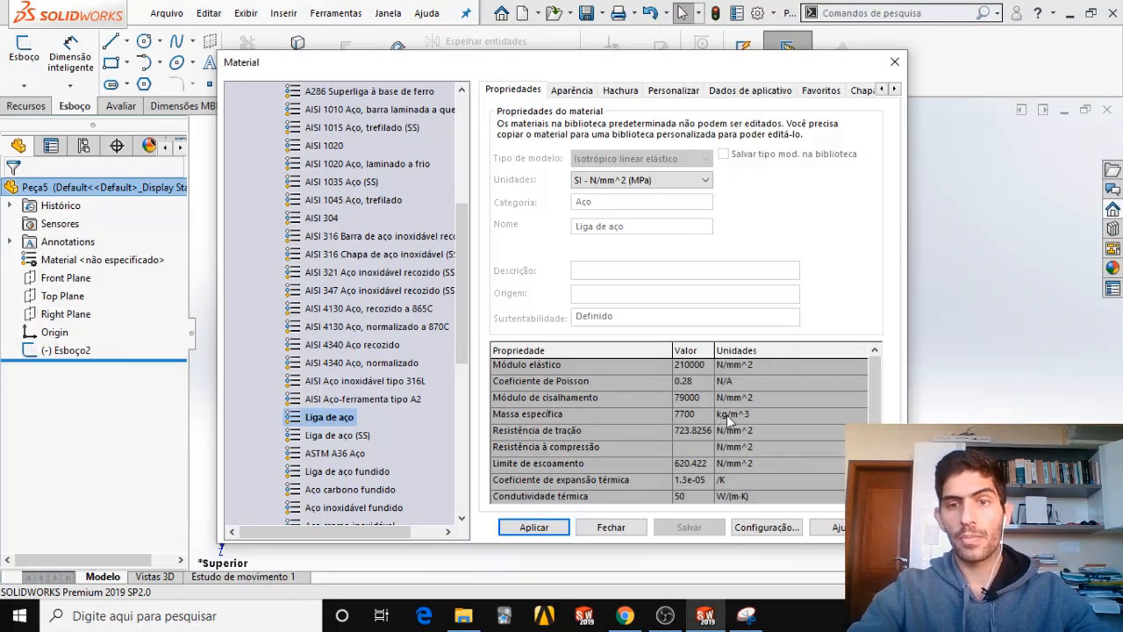
pyautogui.click(549, 529)
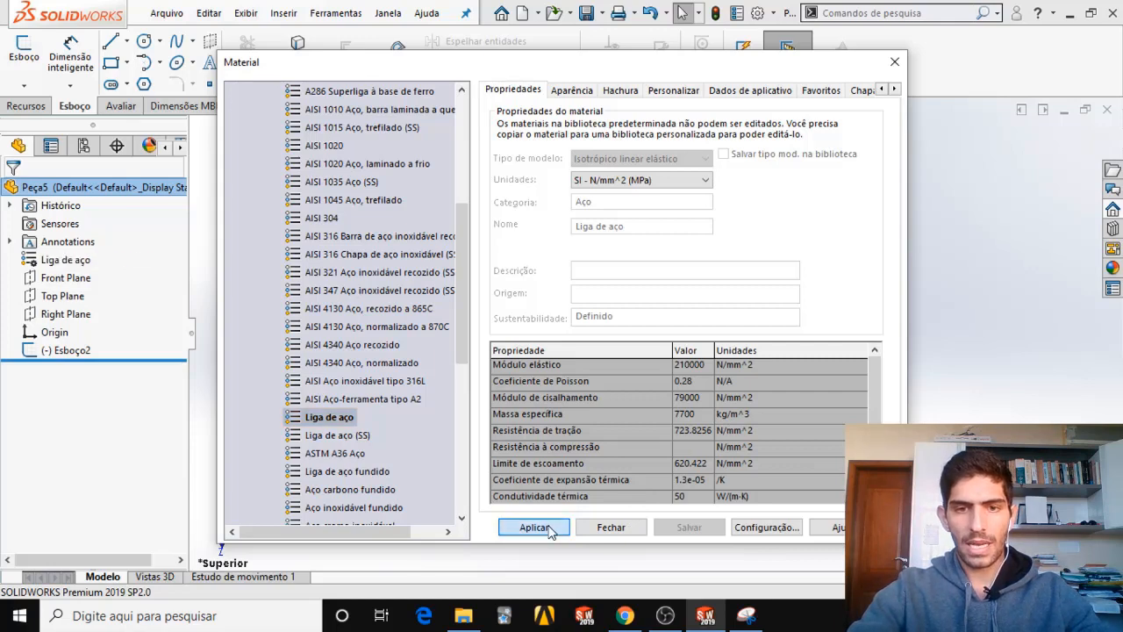
pyautogui.click(612, 527)
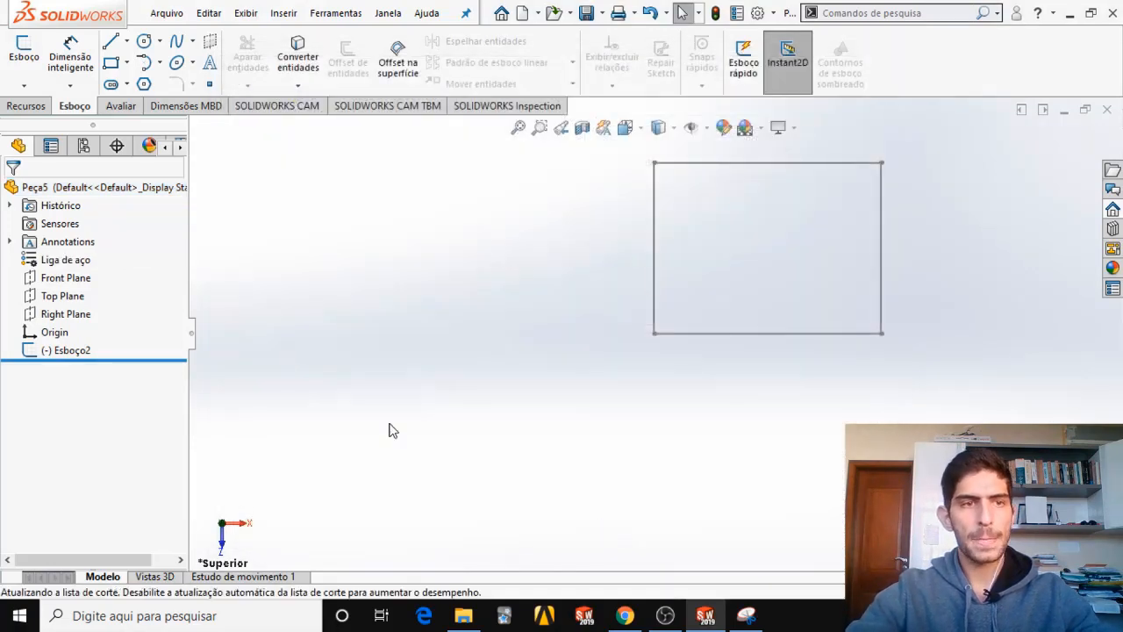
# Draw freehand strokes across the unit system, decimal places, origin and material lines of the requirements capture, erasing some of them.
pyautogui.click(746, 615)
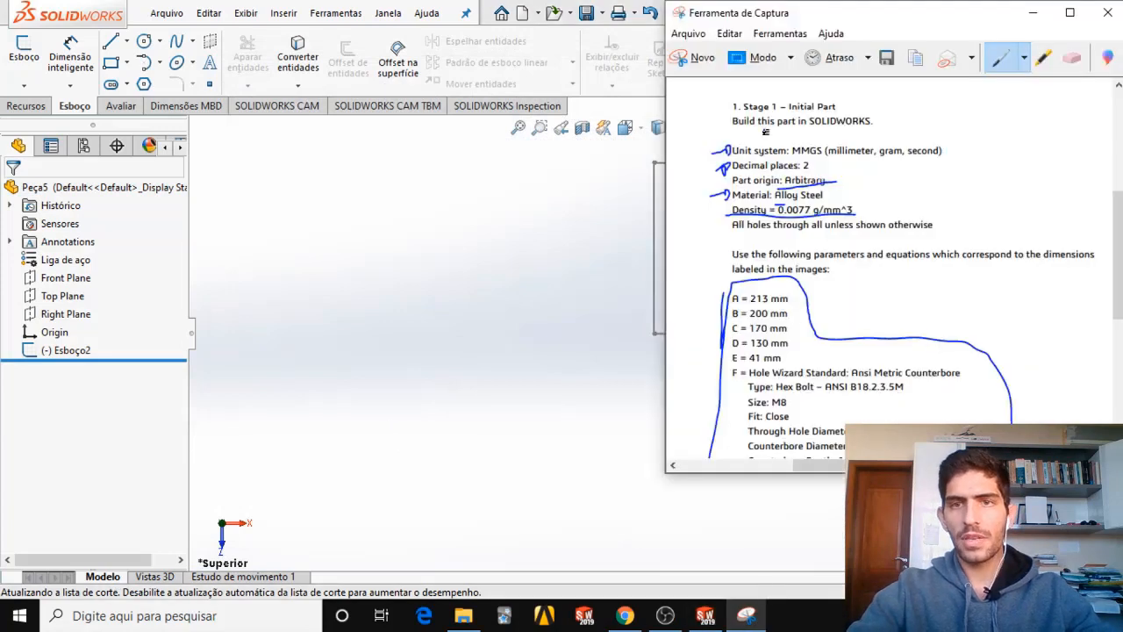
pyautogui.moveTo(776, 151)
pyautogui.mouseDown()
pyautogui.moveTo(734, 136)
pyautogui.moveTo(654, 146)
pyautogui.mouseUp()
pyautogui.moveTo(728, 181)
pyautogui.mouseDown()
pyautogui.moveTo(667, 164)
pyautogui.moveTo(751, 225)
pyautogui.moveTo(705, 203)
pyautogui.moveTo(955, 79)
pyautogui.moveTo(916, 100)
pyautogui.mouseUp()
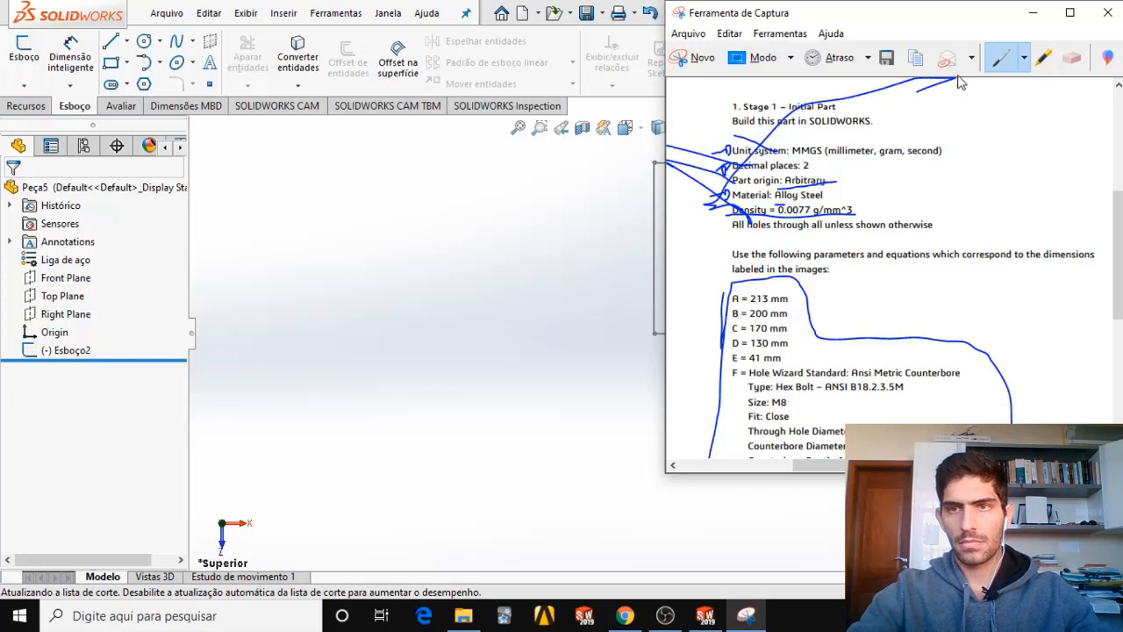
pyautogui.click(1073, 57)
pyautogui.click(925, 88)
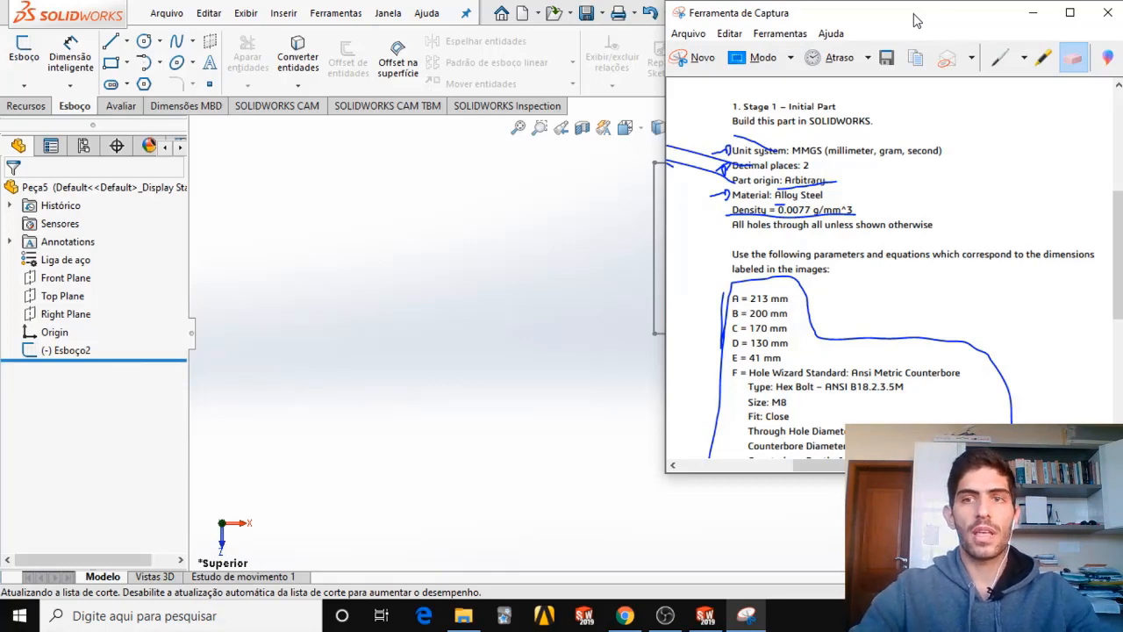
# Switch to CSWPSampleExam.pdf in Chrome and examine the Stage 1 drawings, the mass question and the updated parameters A to E of question 2.
pyautogui.click(625, 617)
pyautogui.scroll(-9, 438, 263)
pyautogui.scroll(4, 454, 297)
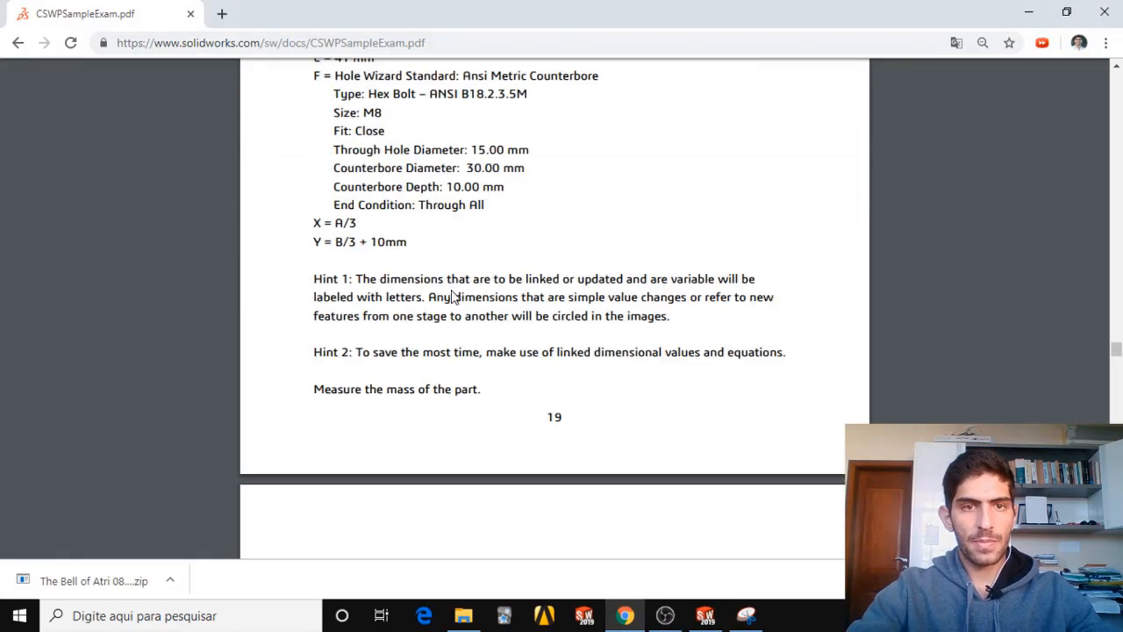
pyautogui.scroll(10, 447, 289)
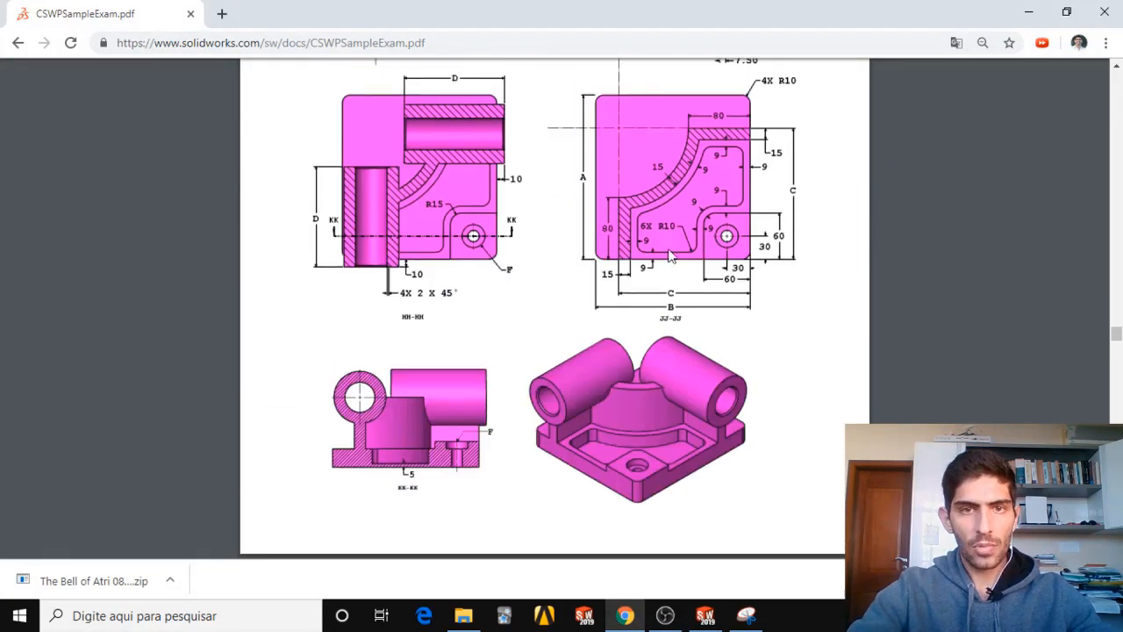
pyautogui.scroll(-12, 502, 336)
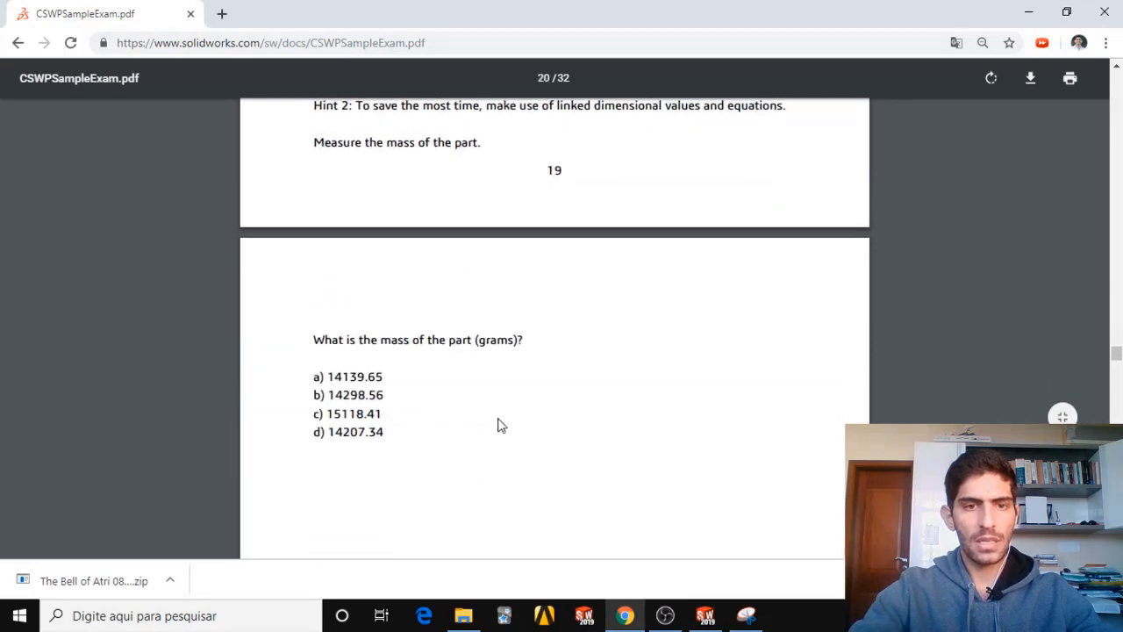
pyautogui.scroll(-10, 429, 364)
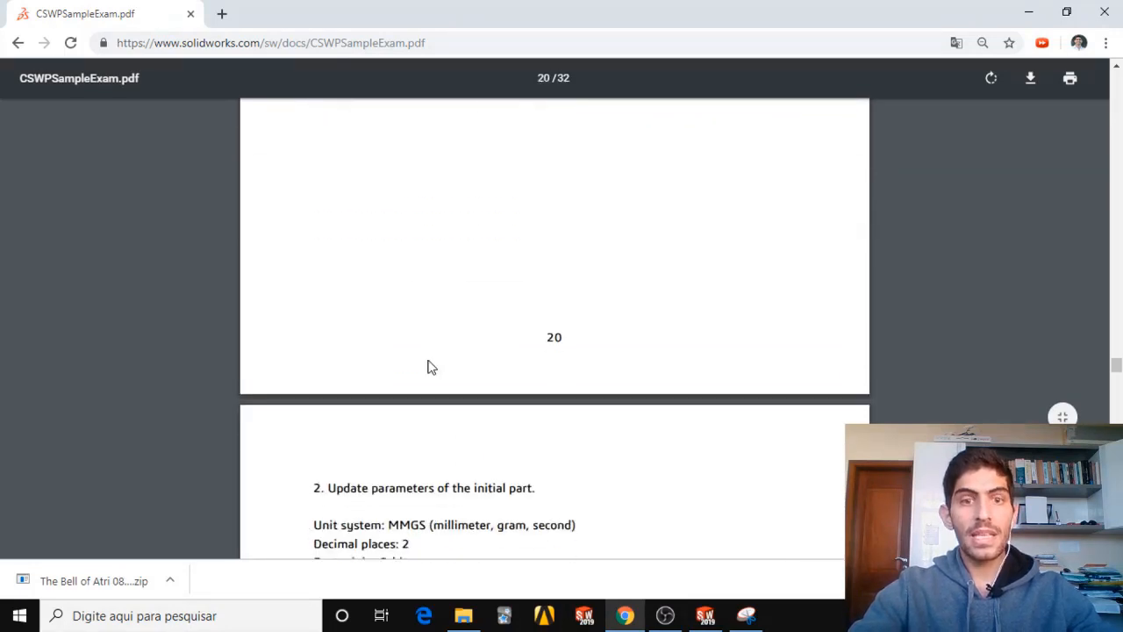
pyautogui.scroll(-1, 429, 359)
pyautogui.scroll(1, 395, 344)
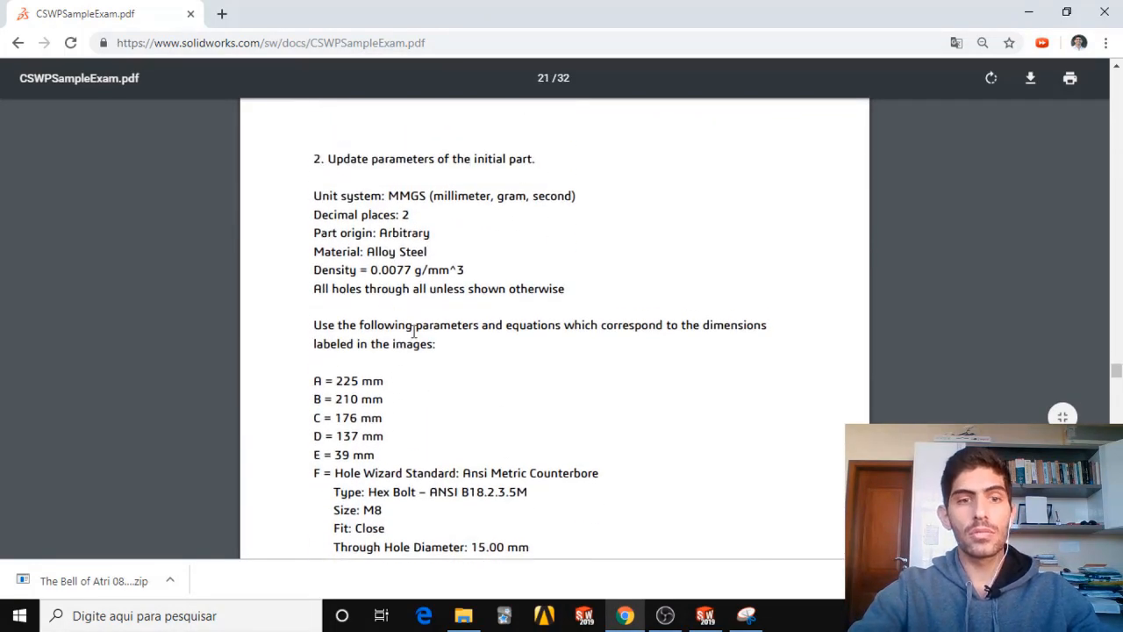
pyautogui.scroll(-1, 409, 351)
pyautogui.moveTo(335, 299); pyautogui.dragTo(364, 375)
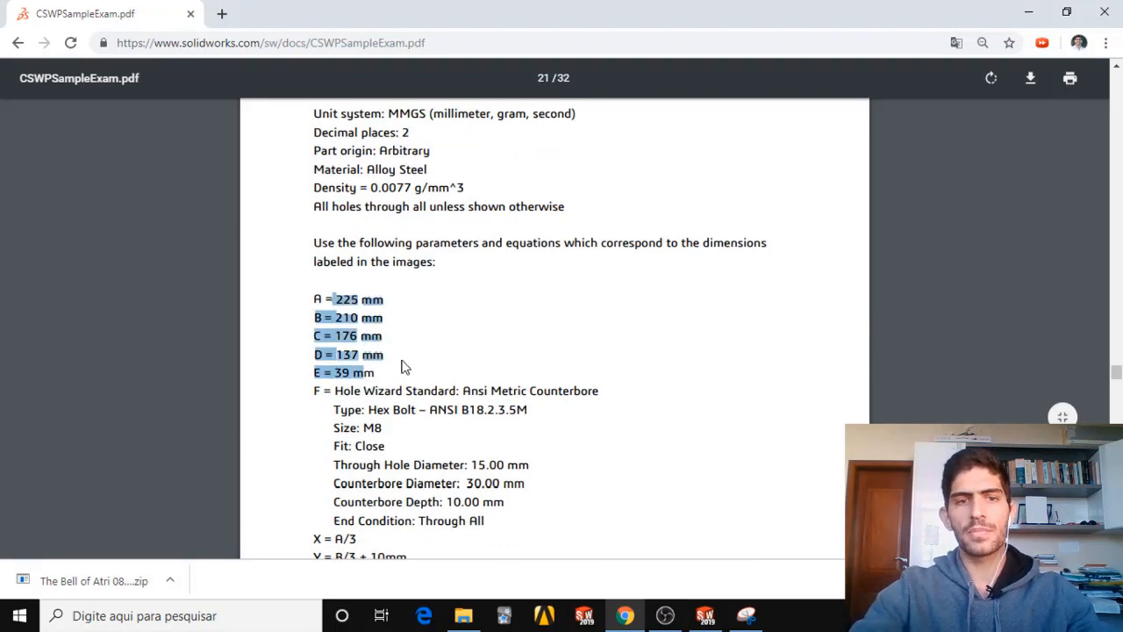
pyautogui.scroll(6, 416, 363)
pyautogui.scroll(10, 416, 363)
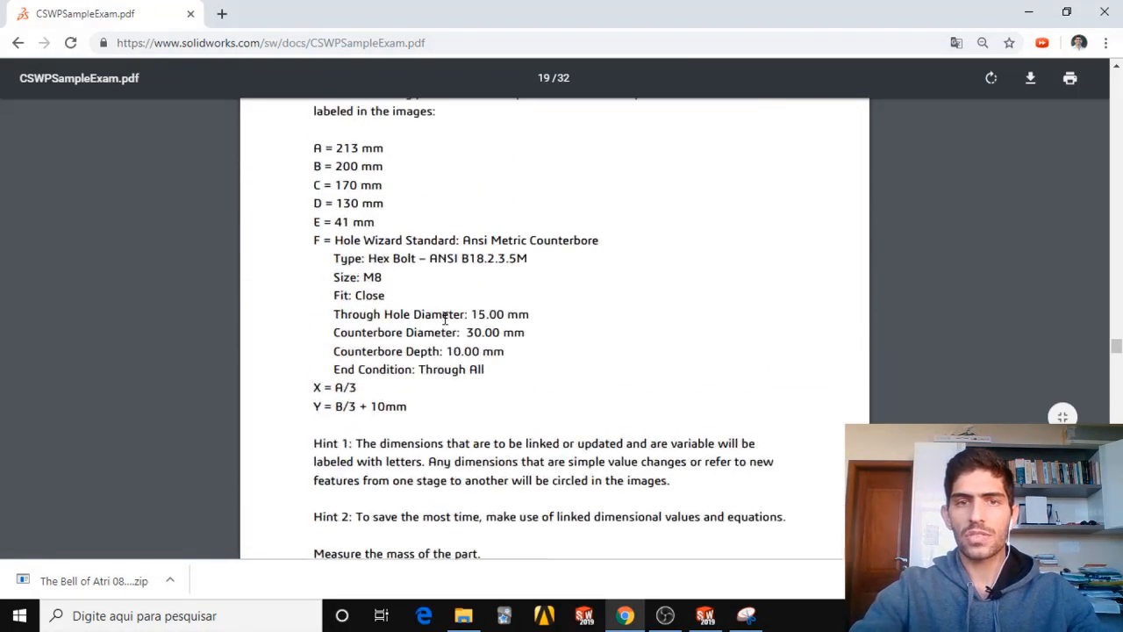
pyautogui.click(706, 615)
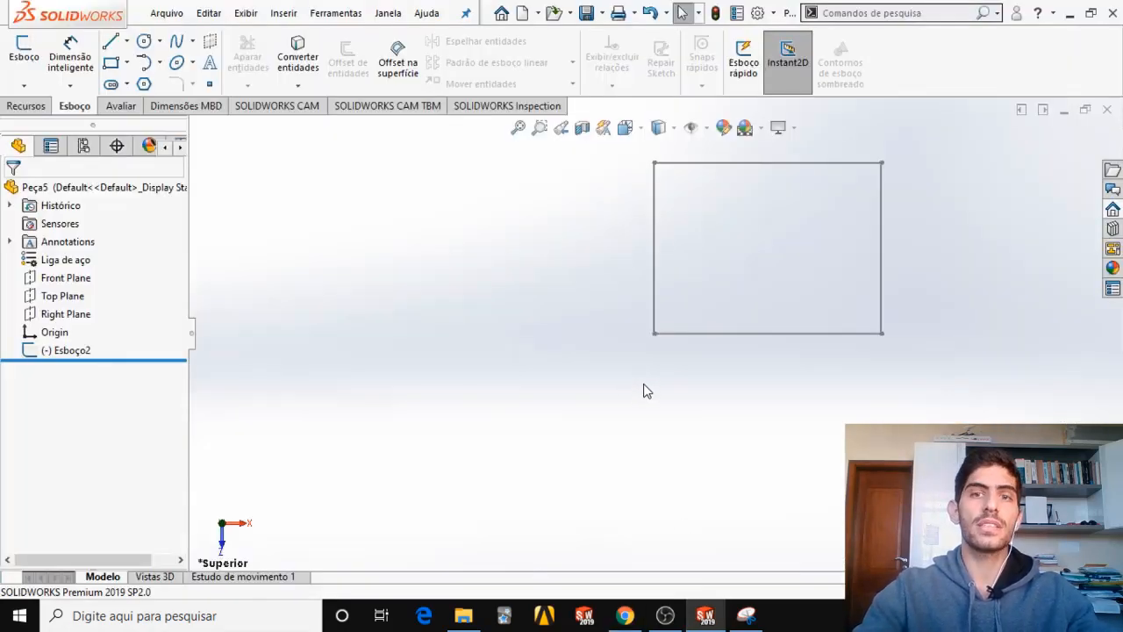
# Circle the A = 213 mm parameter in orange on the requirements capture and minimize the capture window.
pyautogui.scroll(2, 838, 305)
pyautogui.scroll(-1, 824, 294)
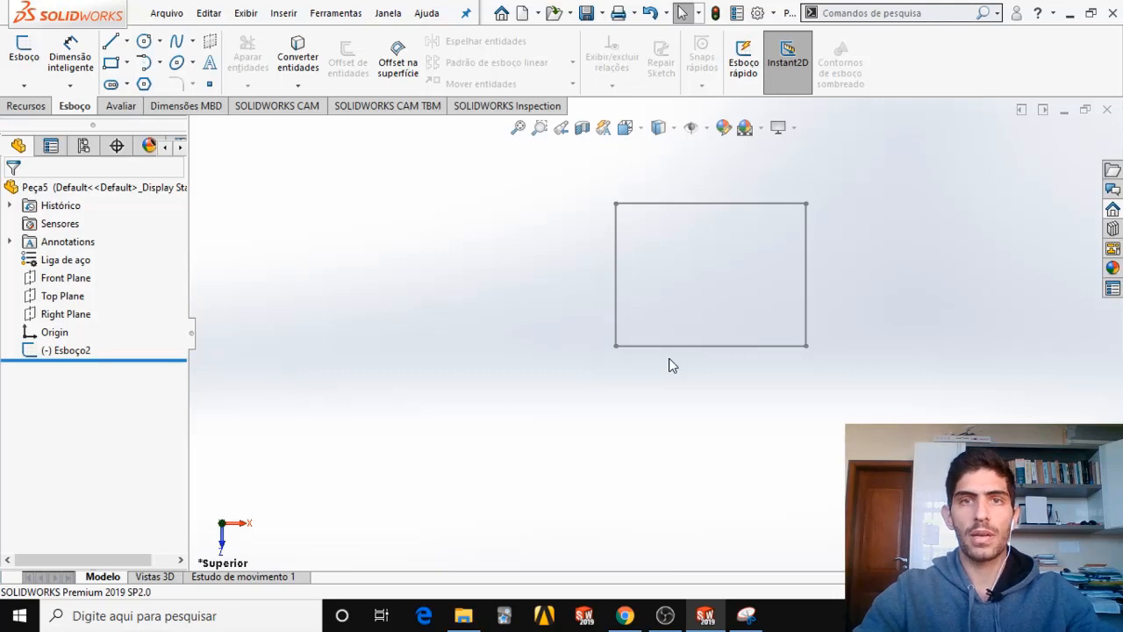
pyautogui.hotkey('alt', 'Tab')
pyautogui.click(1001, 58)
pyautogui.moveTo(735, 307)
pyautogui.mouseDown()
pyautogui.moveTo(776, 294)
pyautogui.moveTo(730, 300)
pyautogui.mouseUp()
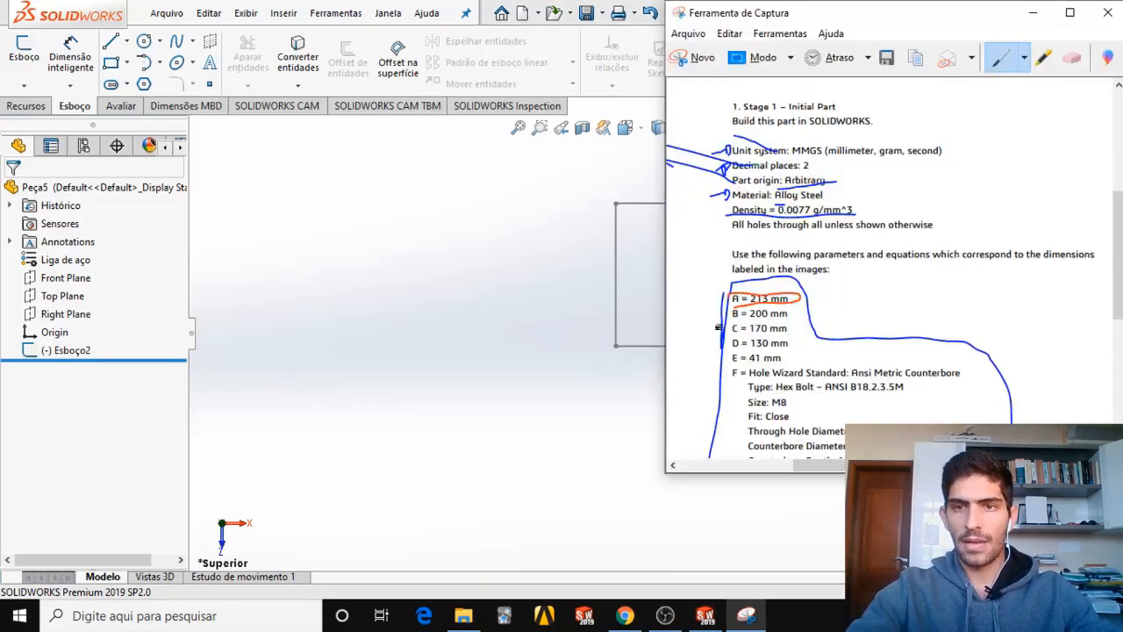
pyautogui.click(1033, 12)
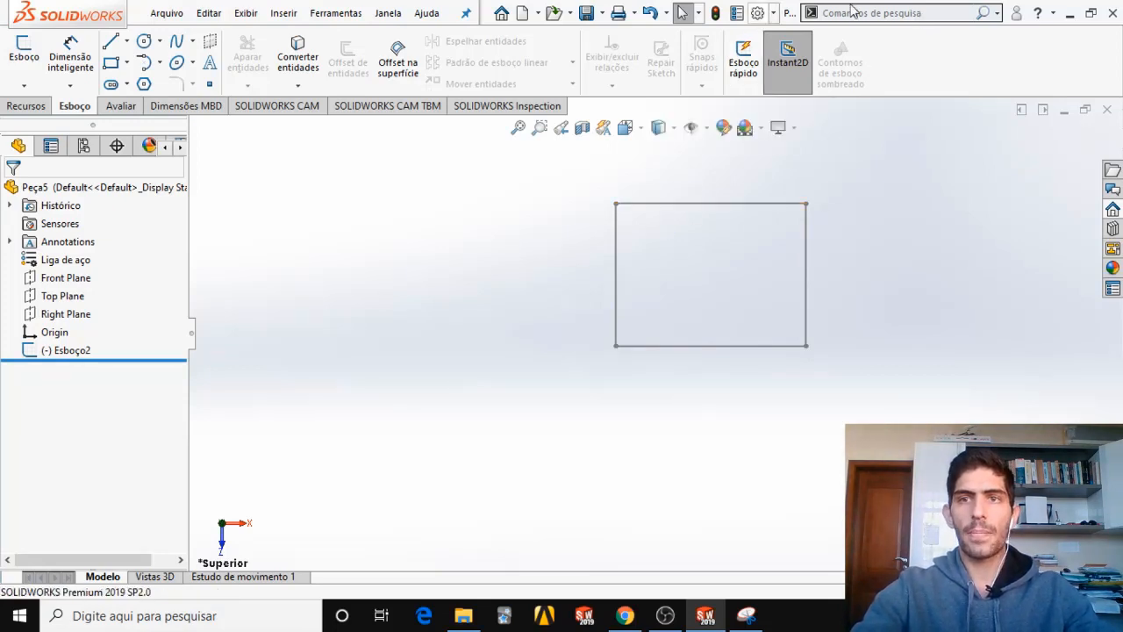
# Search the commands for "equa", open the Equações manager, and arrange it alongside the requirements capture.
pyautogui.click(899, 12)
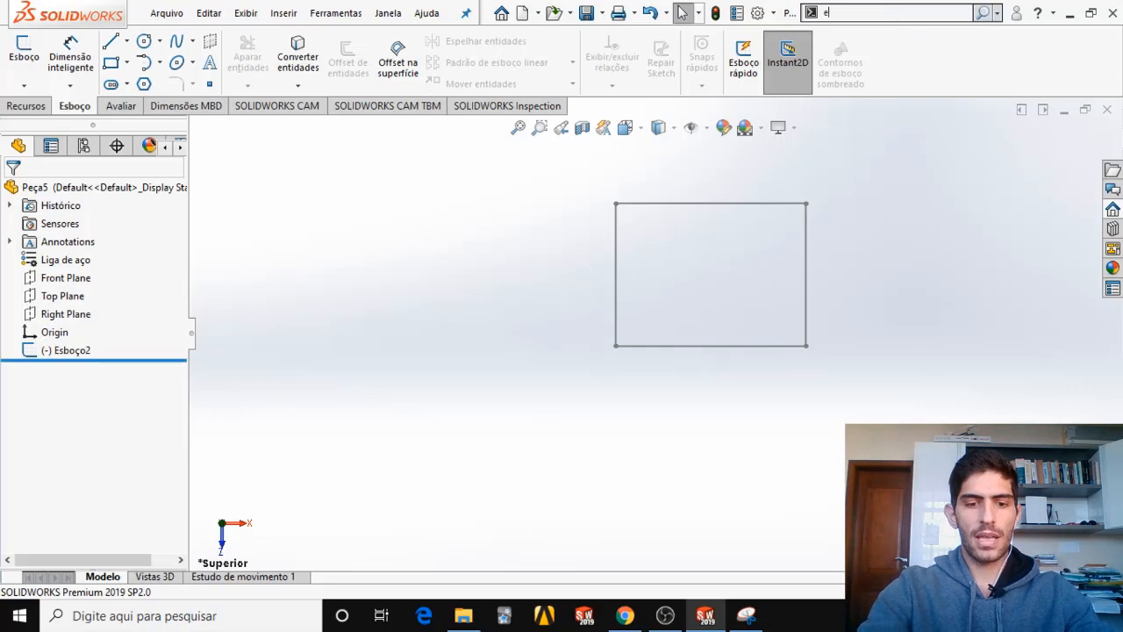
pyautogui.write('equa')
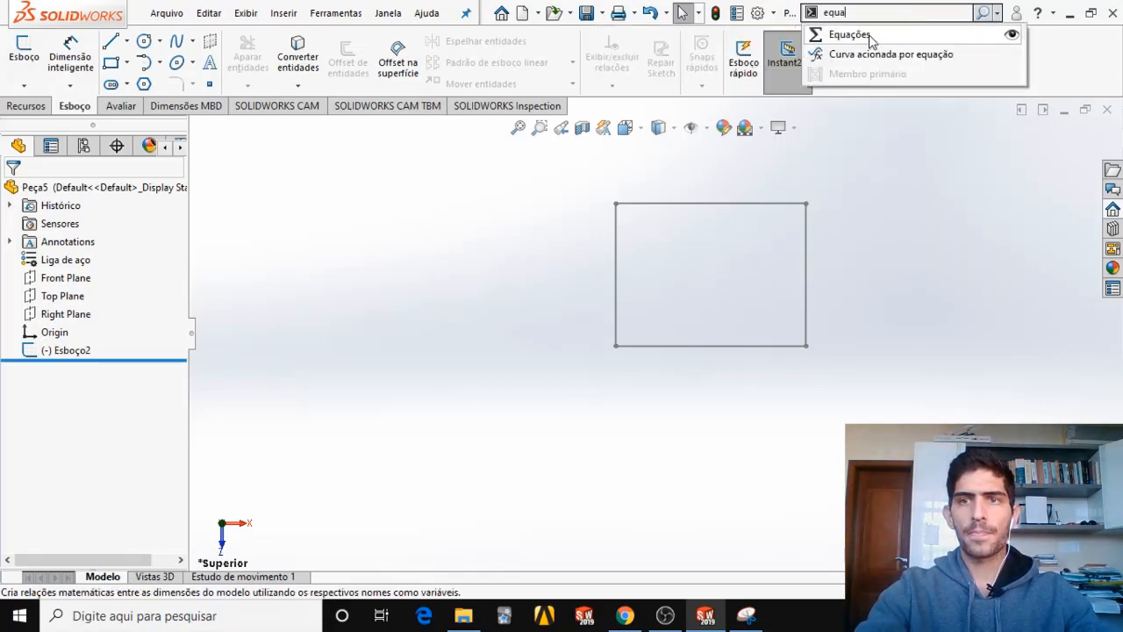
pyautogui.click(871, 38)
pyautogui.moveTo(511, 64); pyautogui.dragTo(627, 63)
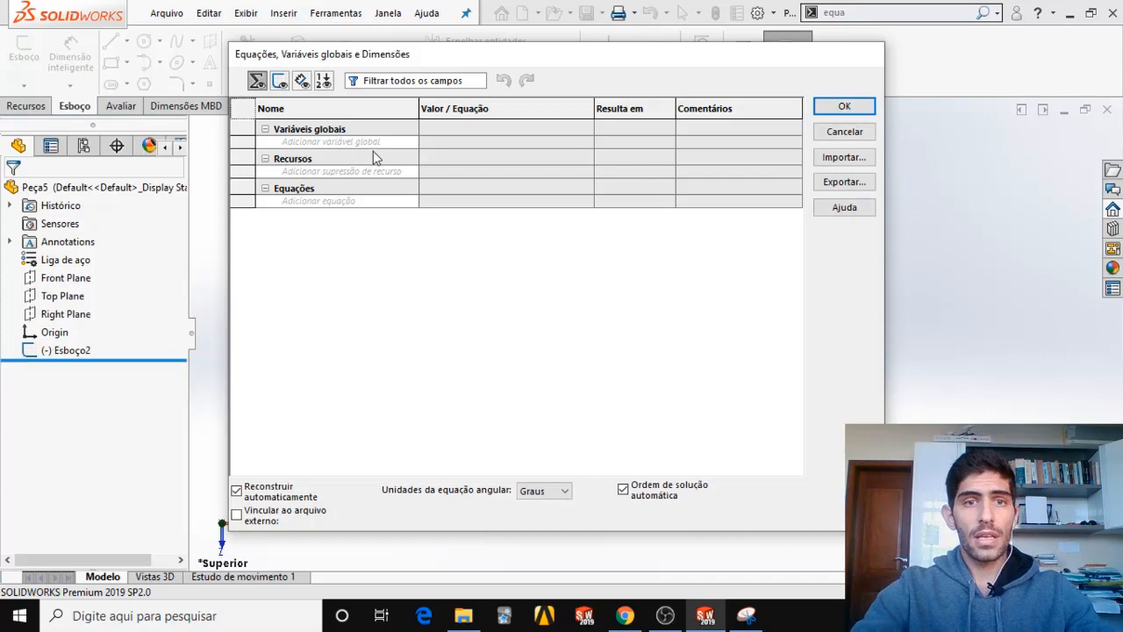
pyautogui.click(746, 615)
pyautogui.moveTo(877, 19); pyautogui.dragTo(1020, 19)
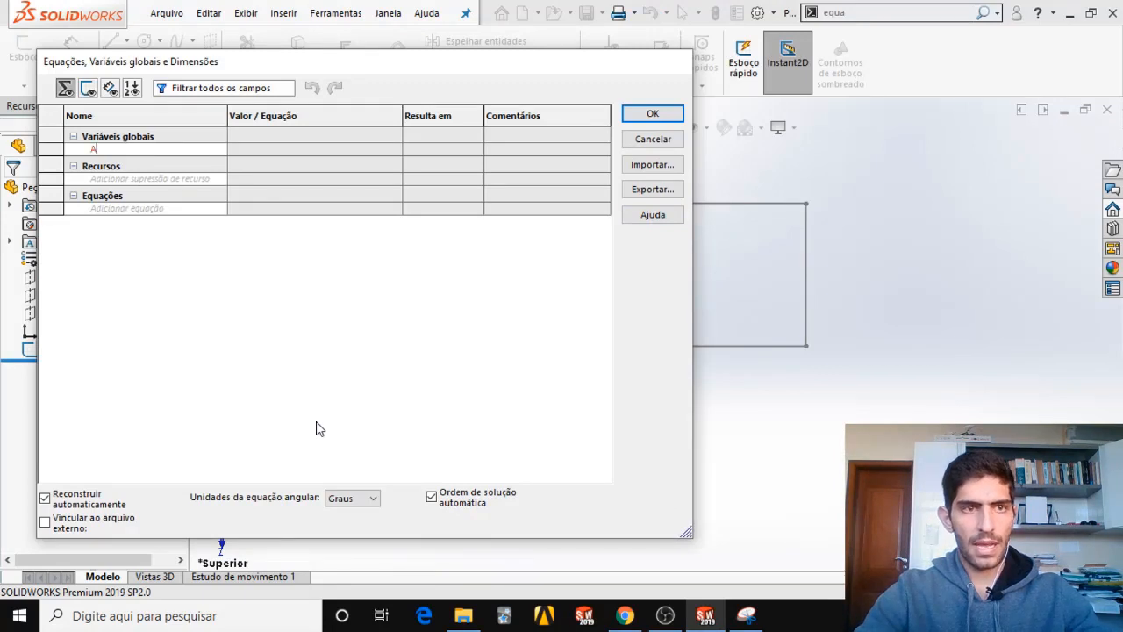
# Add the global variable A with the value 213, following the requirements capture.
pyautogui.press('Tab')
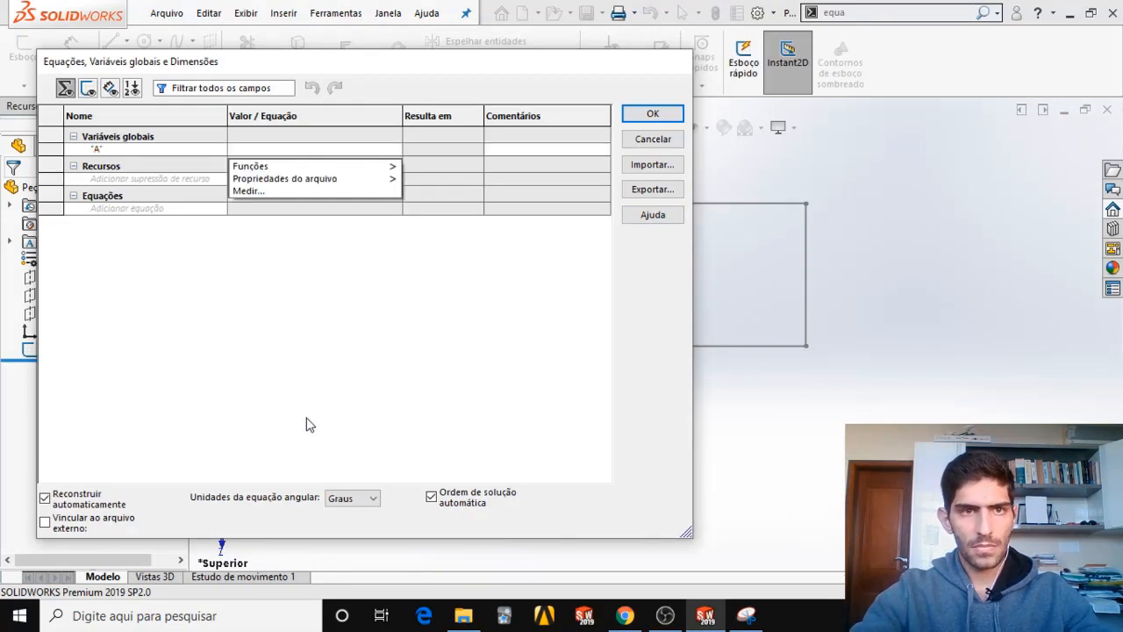
pyautogui.click(746, 617)
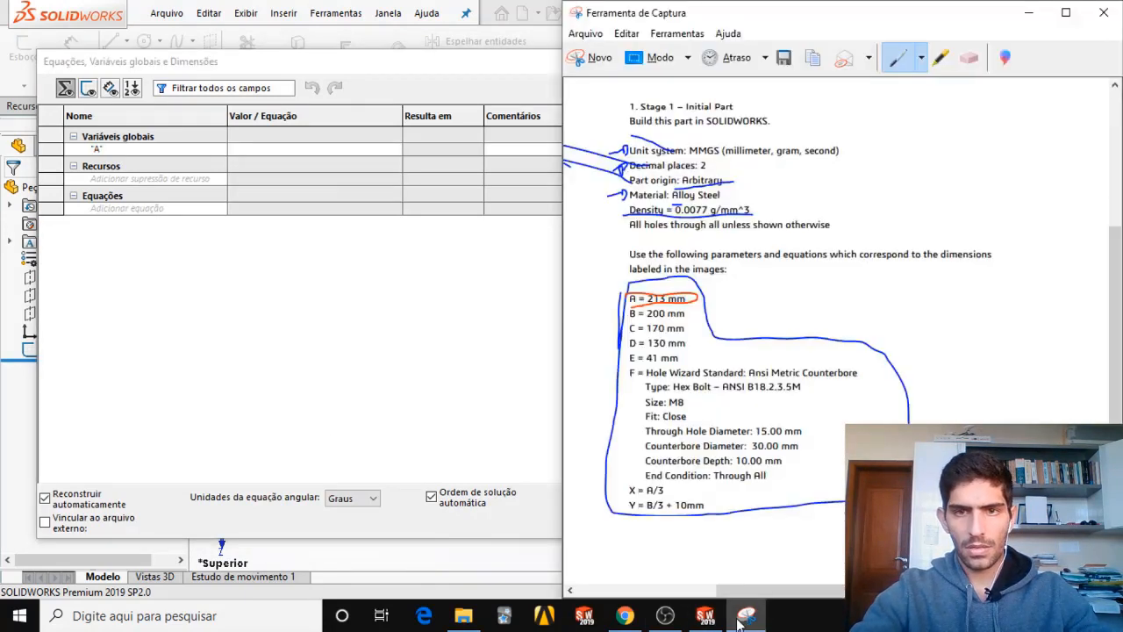
pyautogui.click(285, 154)
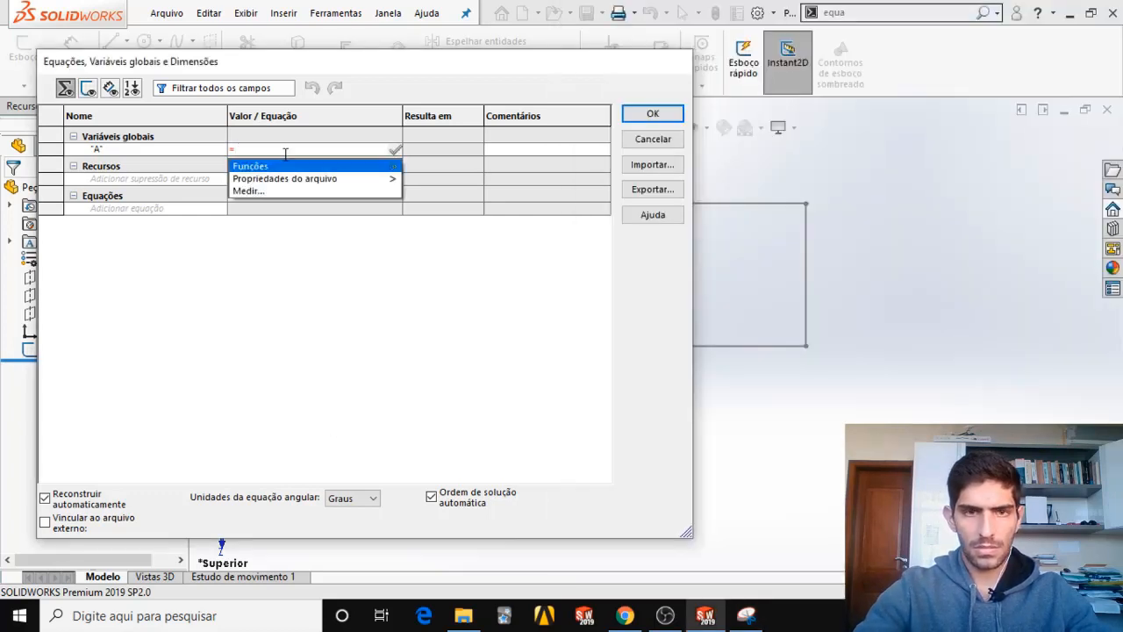
pyautogui.write('21')
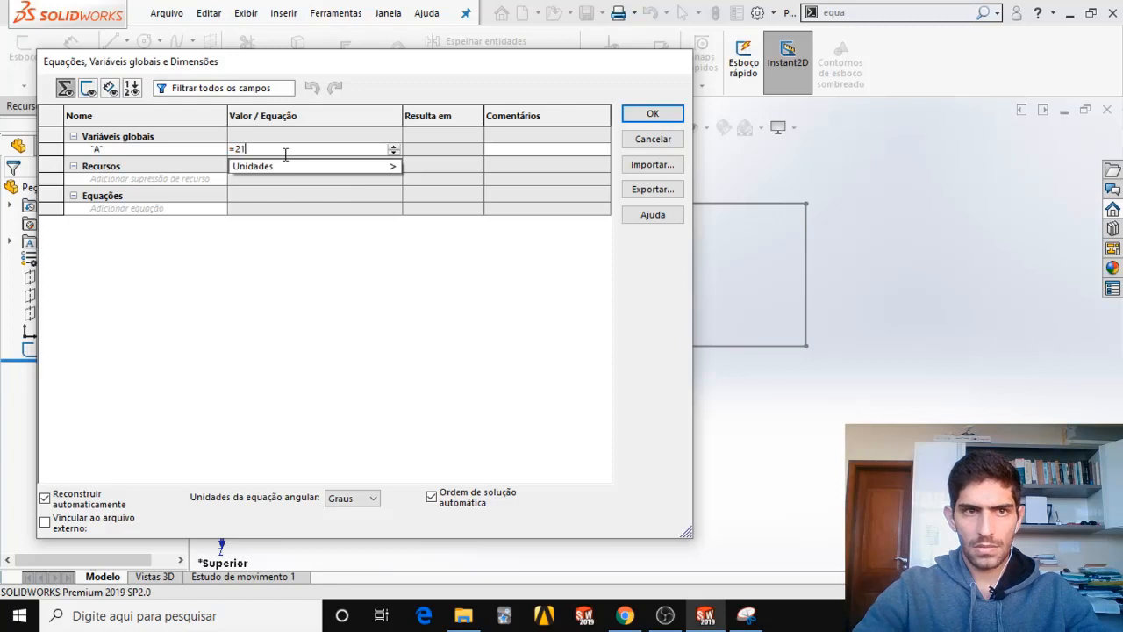
pyautogui.write('3')
pyautogui.press('Tab')
# Add the global variable B with the value 200.
pyautogui.click(194, 161)
pyautogui.write('B')
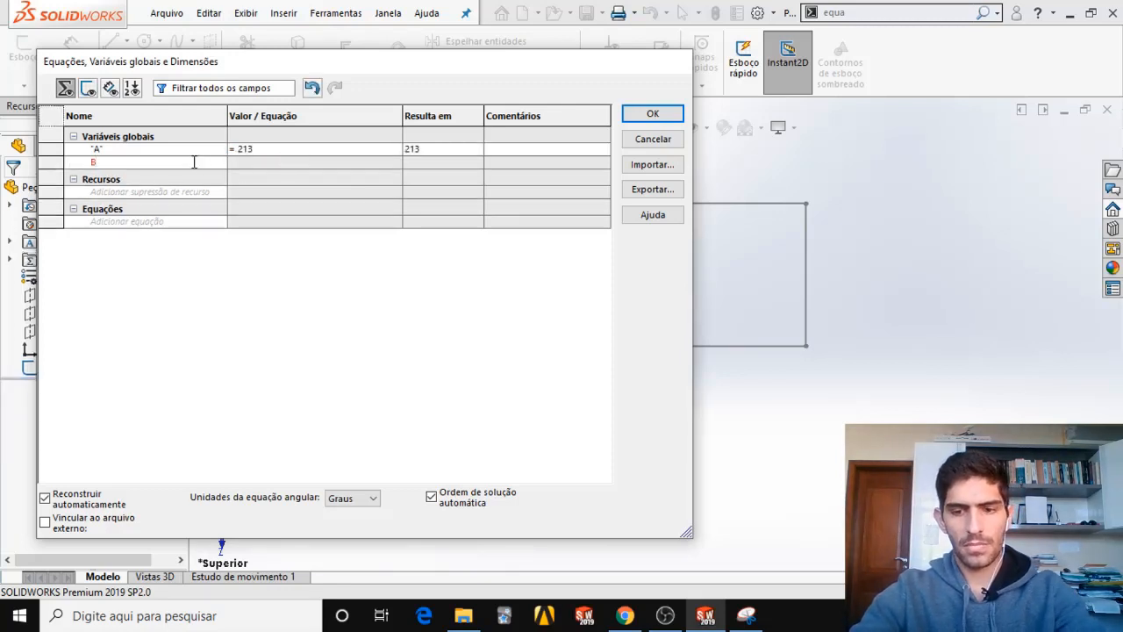
pyautogui.press('Tab')
pyautogui.click(744, 622)
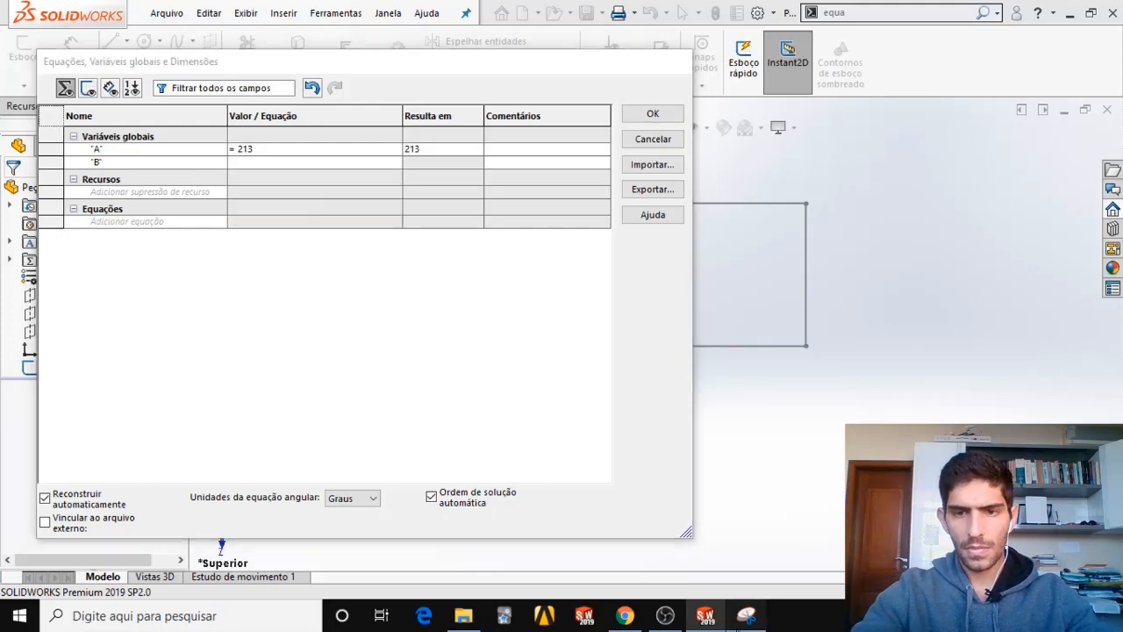
pyautogui.click(743, 624)
pyautogui.click(320, 182)
pyautogui.write('200')
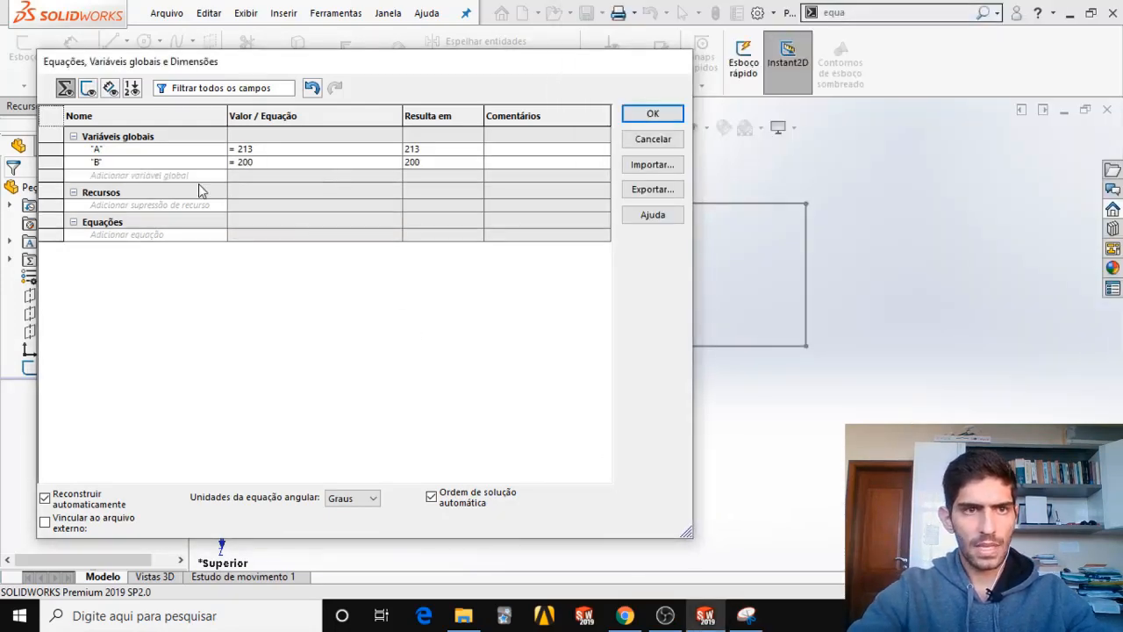
# Check the next parameter on the requirements capture and add the global variable C with the value 170.
pyautogui.click(760, 623)
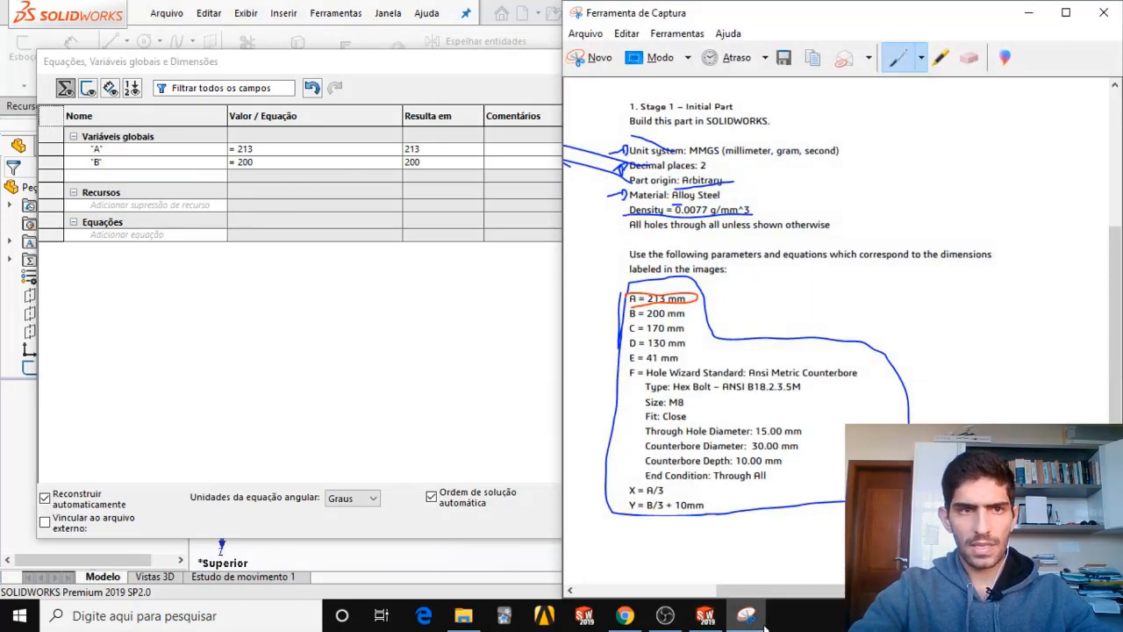
pyautogui.click(142, 180)
pyautogui.write('C')
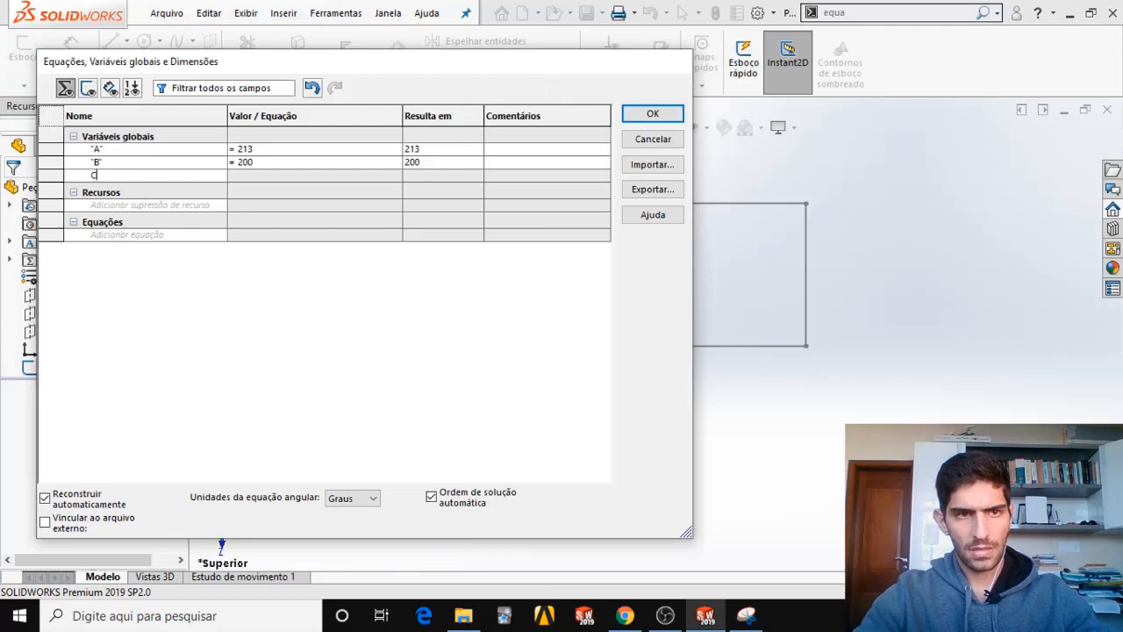
pyautogui.press('Tab')
pyautogui.write('=170')
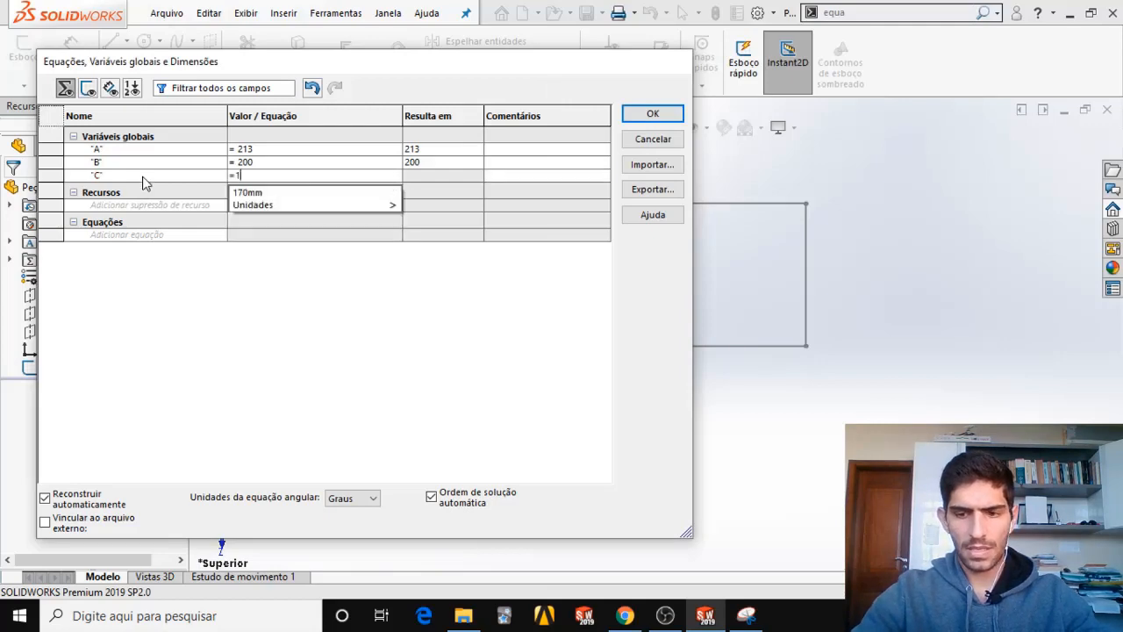
pyautogui.press('Tab')
# Check parameter D on the requirements capture and add the global variable D with the value 130.
pyautogui.hotkey('alt', 'Tab')
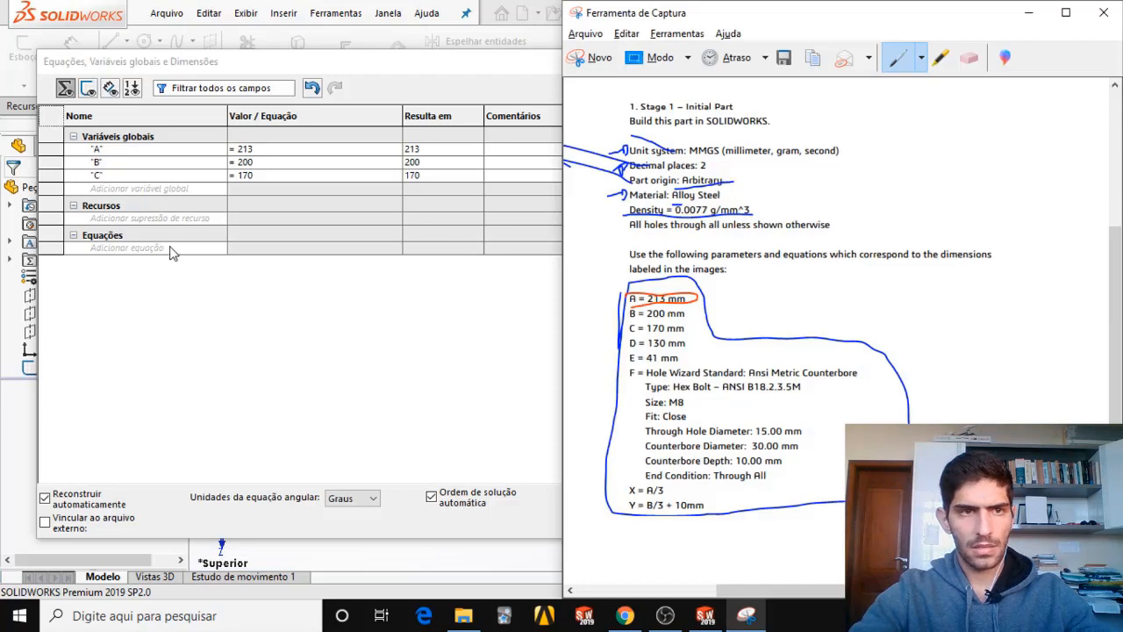
pyautogui.hotkey('alt', 'Tab')
pyautogui.click(156, 193)
pyautogui.write('D')
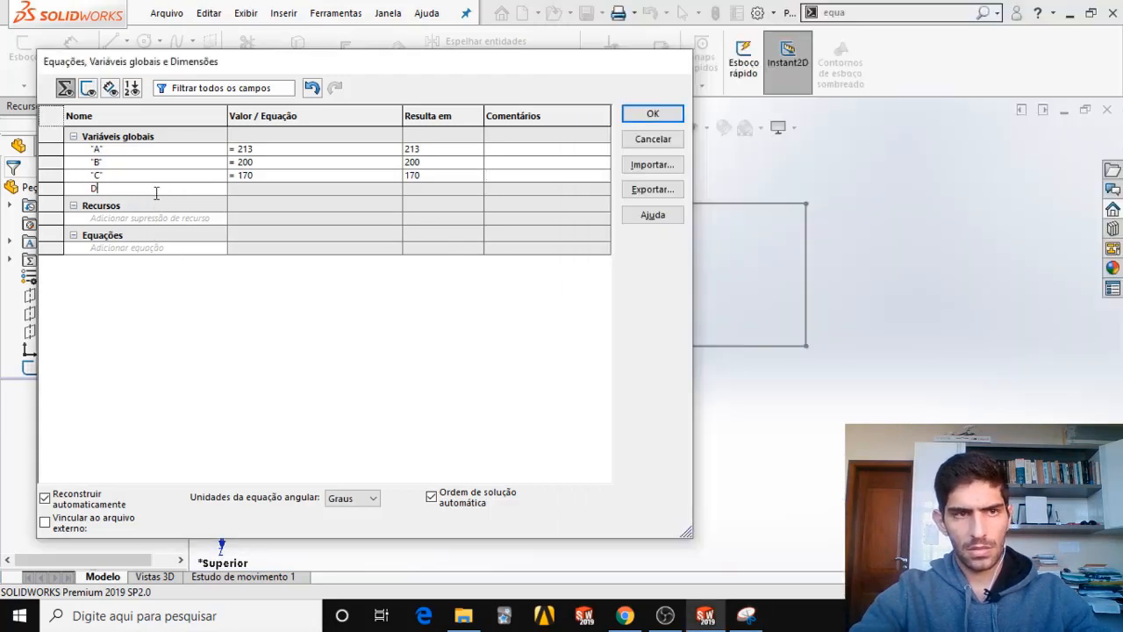
pyautogui.click(234, 189)
pyautogui.hotkey('alt', 'Tab')
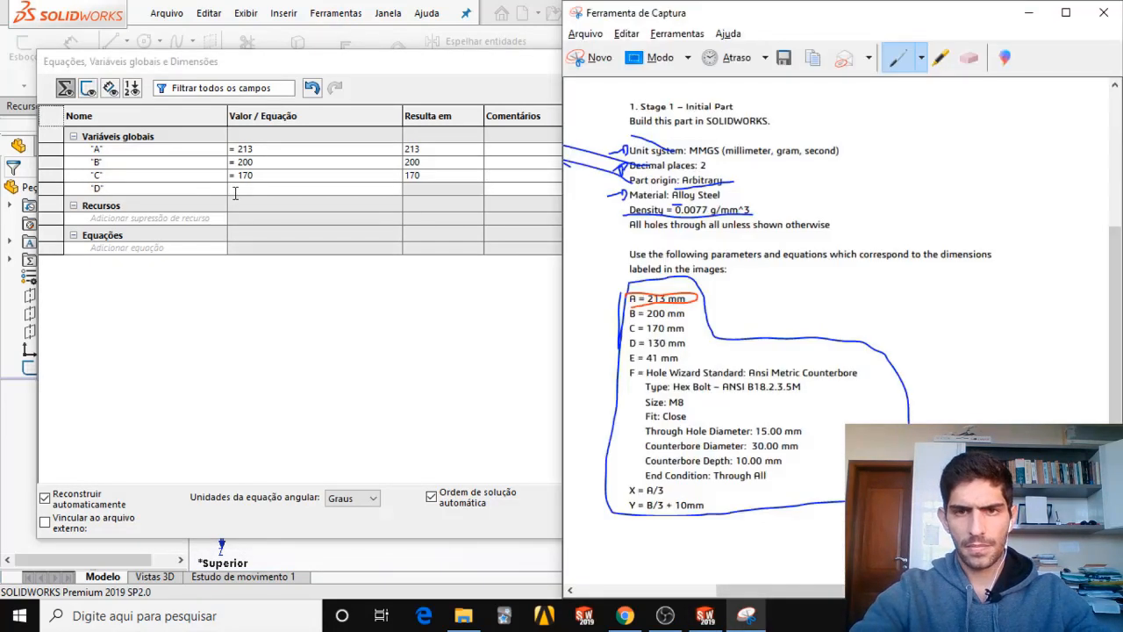
pyautogui.hotkey('alt', 'Tab')
pyautogui.write('=130')
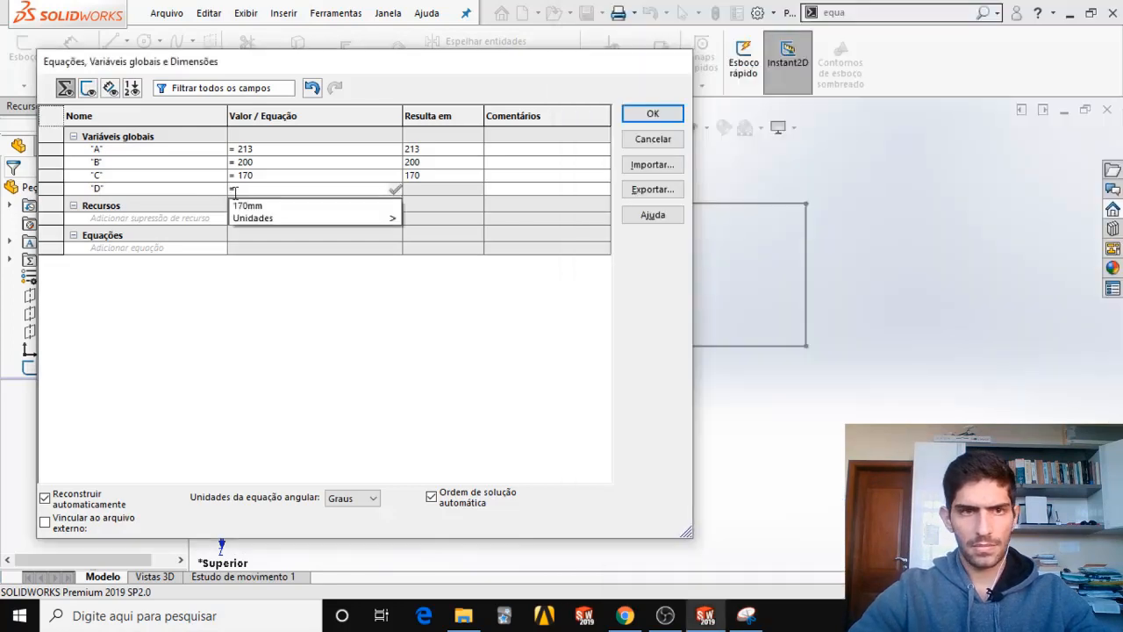
pyautogui.press('Return')
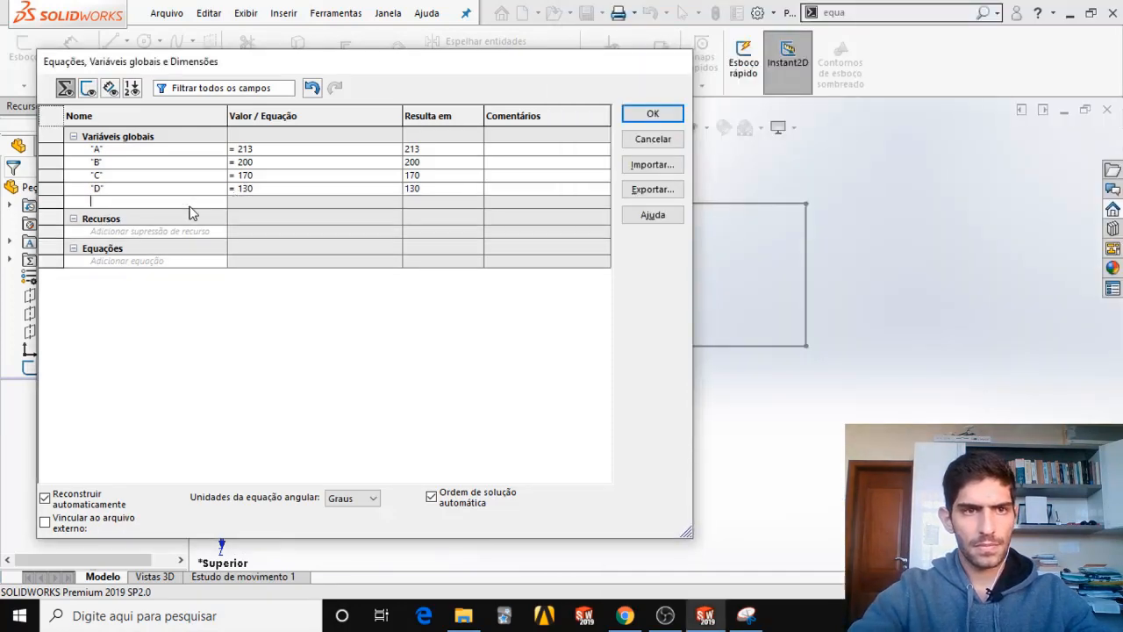
# Underline the E parameter on the requirements capture and add the global variable E with the value 41.
pyautogui.hotkey('alt', 'Tab')
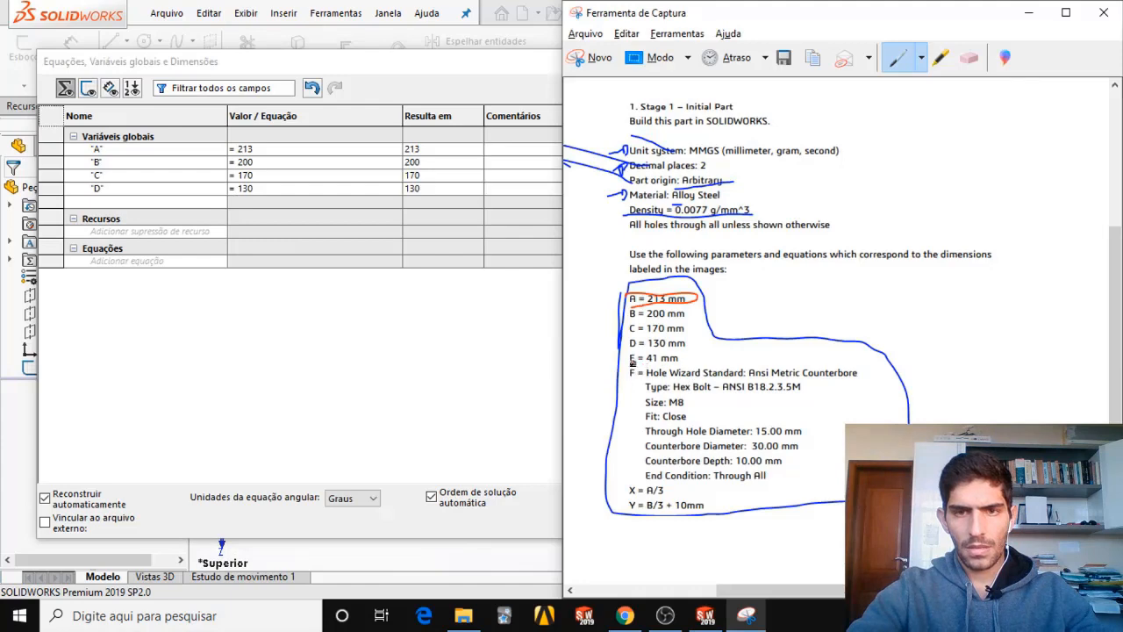
pyautogui.moveTo(628, 367); pyautogui.dragTo(684, 369)
pyautogui.hotkey('alt', 'Tab')
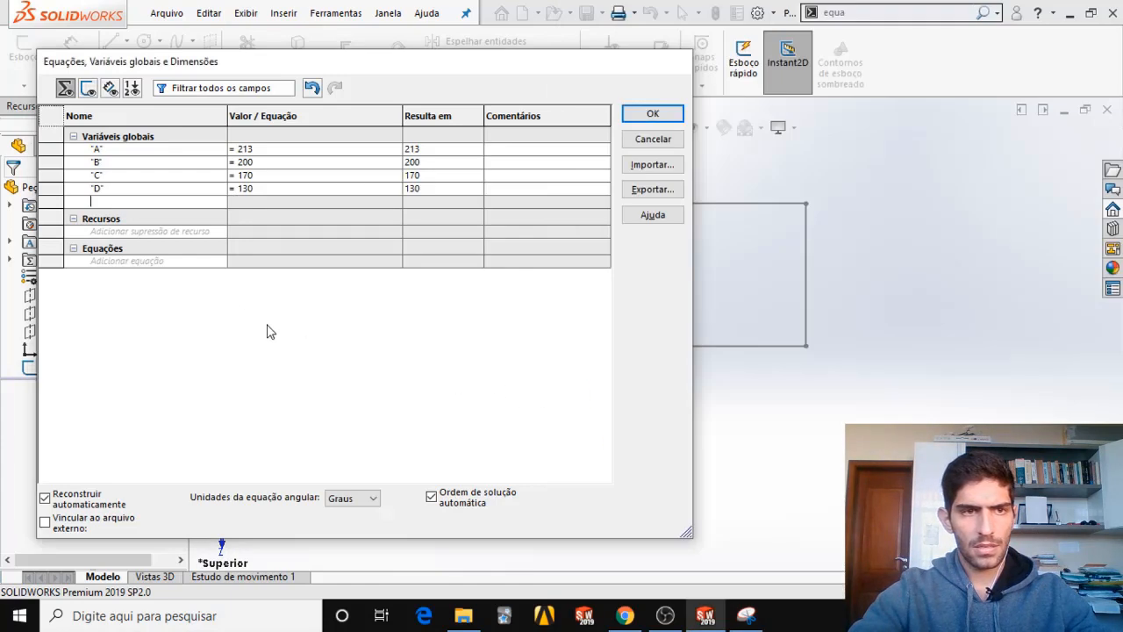
pyautogui.write('E')
pyautogui.press('Tab')
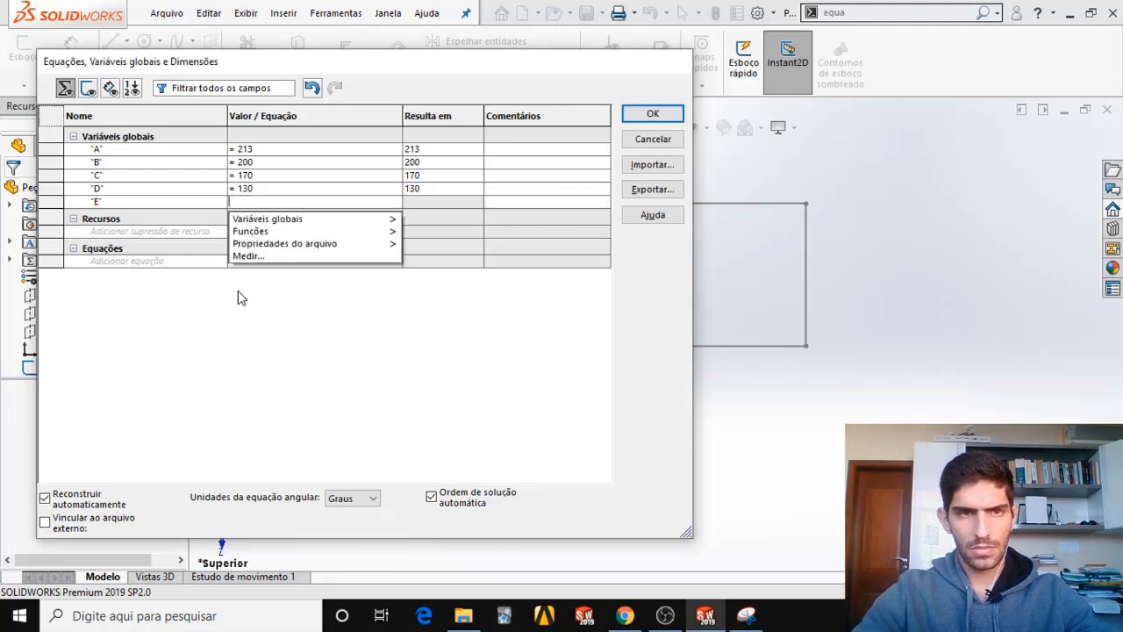
pyautogui.write('=41')
pyautogui.press('Return')
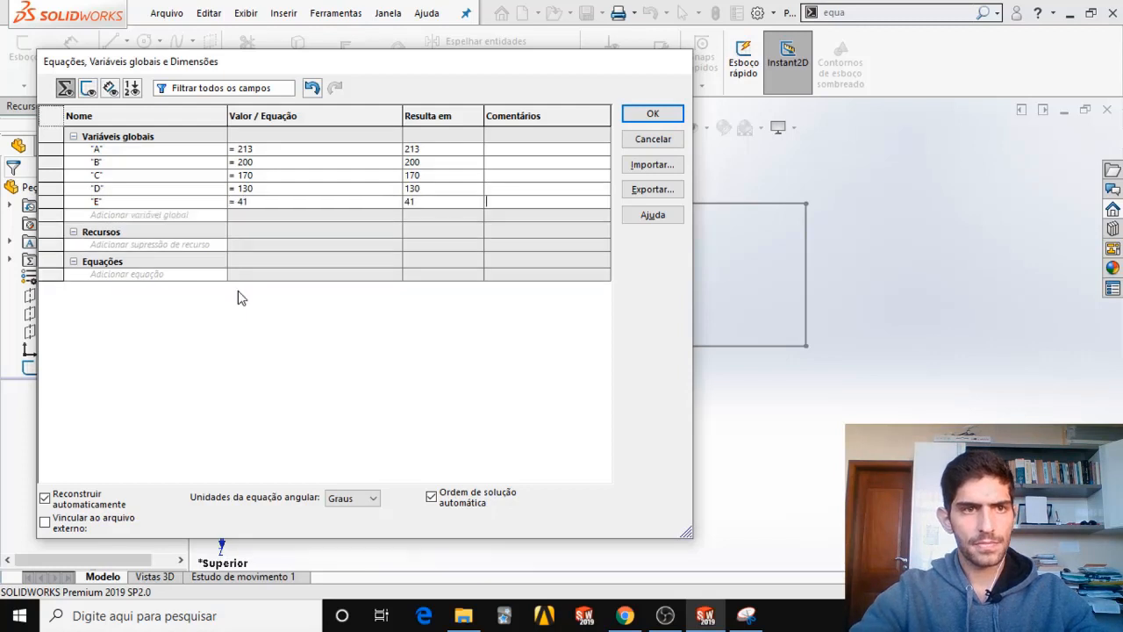
# Mark the F hole specification and circle the X and Y equations on the requirements capture.
pyautogui.hotkey('alt', 'Tab')
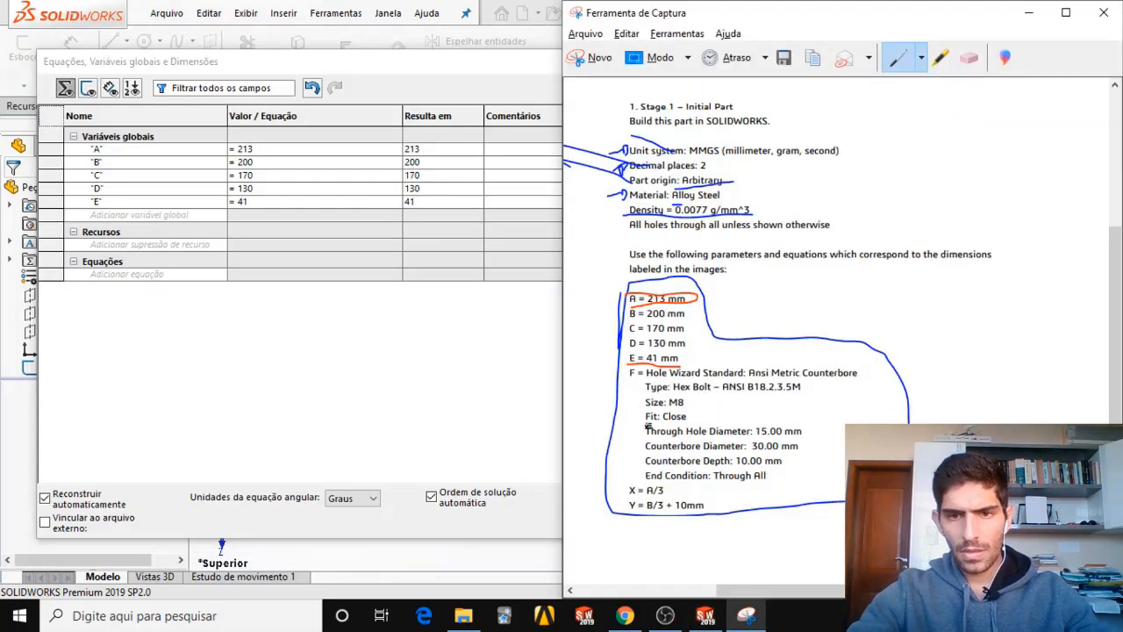
pyautogui.moveTo(624, 487)
pyautogui.mouseDown()
pyautogui.moveTo(677, 488)
pyautogui.moveTo(734, 516)
pyautogui.moveTo(639, 524)
pyautogui.moveTo(616, 499)
pyautogui.moveTo(622, 487)
pyautogui.mouseUp()
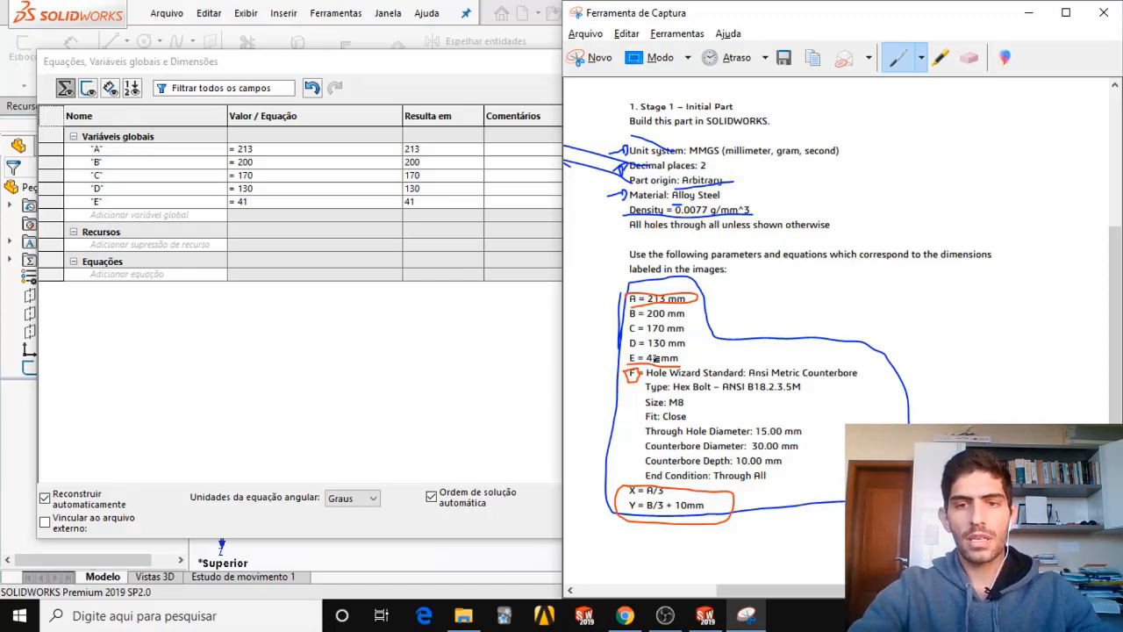
pyautogui.moveTo(851, 367)
pyautogui.mouseDown()
pyautogui.moveTo(905, 405)
pyautogui.moveTo(832, 439)
pyautogui.moveTo(823, 478)
pyautogui.moveTo(777, 485)
pyautogui.mouseUp()
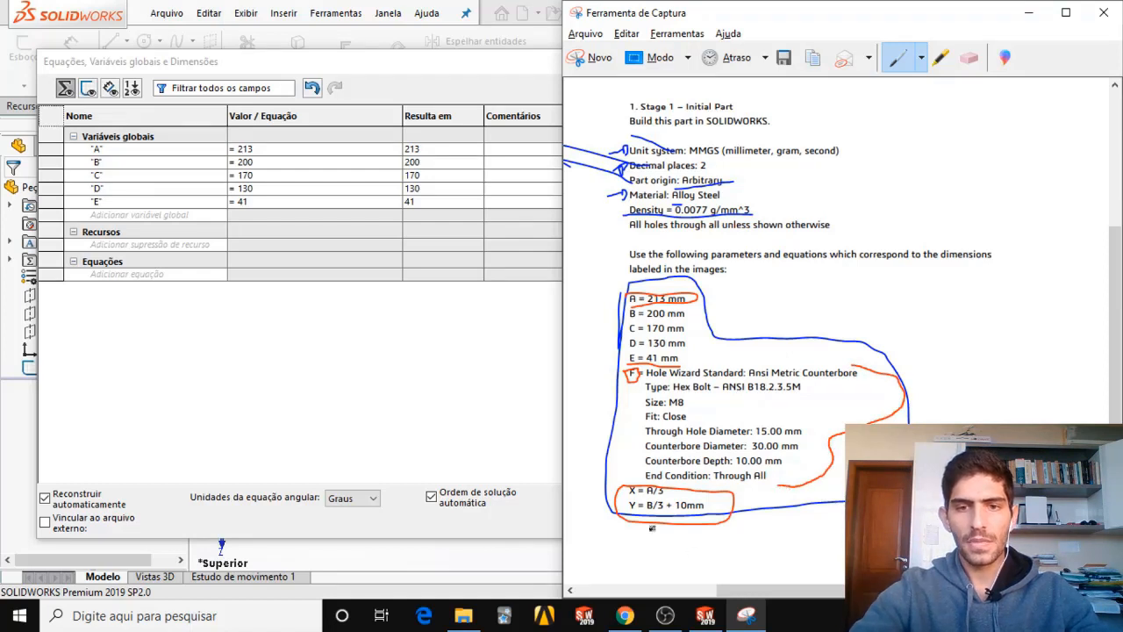
# Add the global variable X with the equation "A"/3, referencing global variable A as the requirements capture specifies.
pyautogui.click(169, 217)
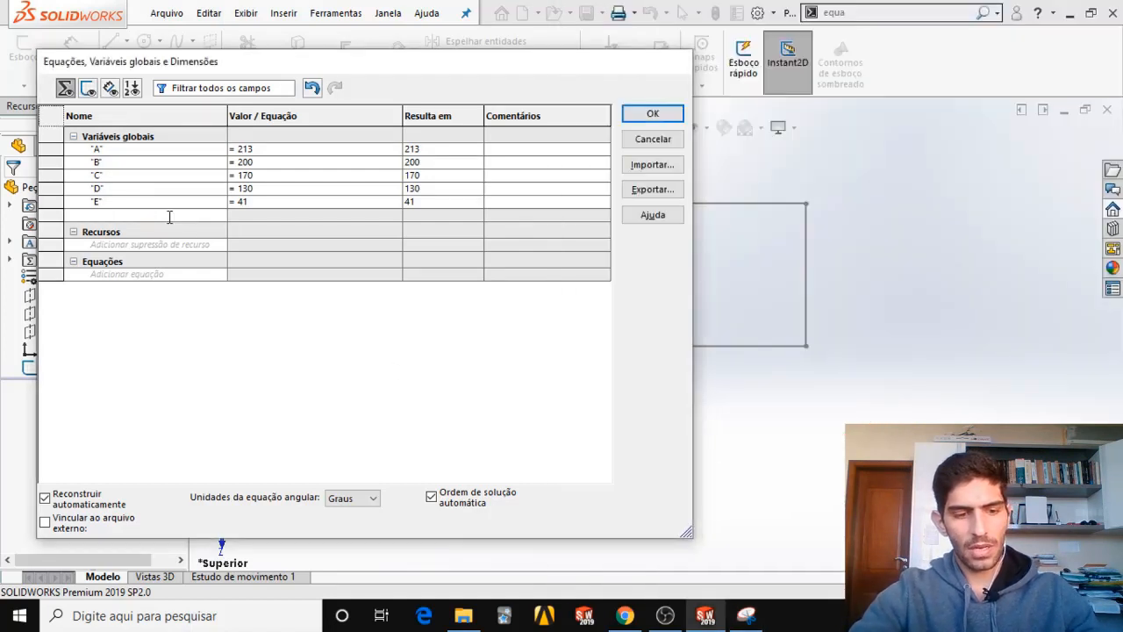
pyautogui.write('X')
pyautogui.press('Tab')
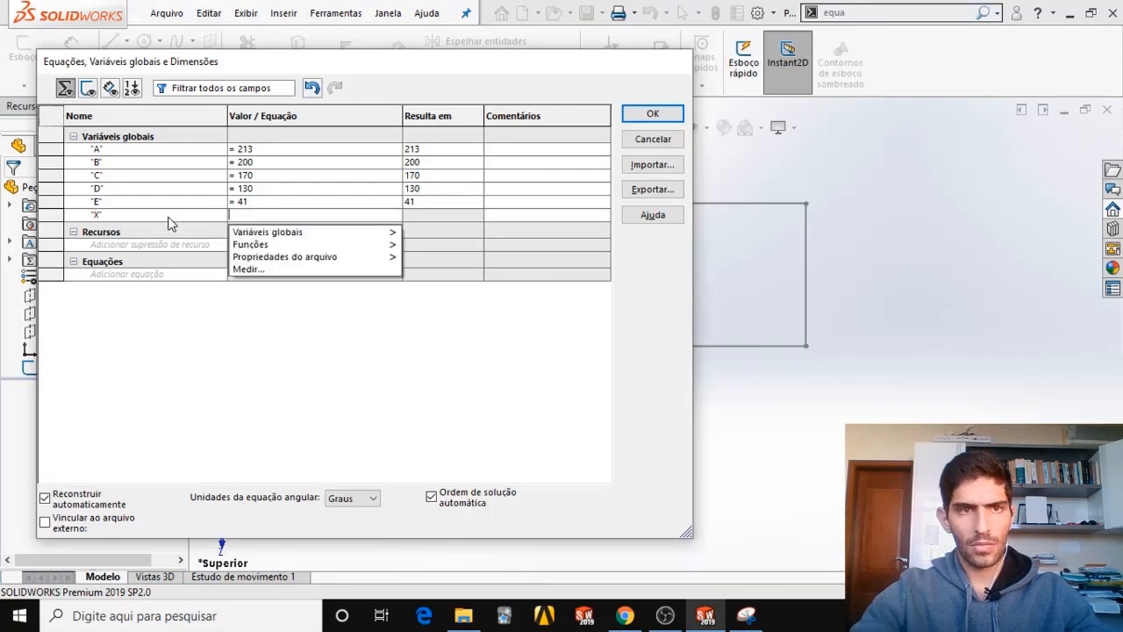
pyautogui.click(746, 615)
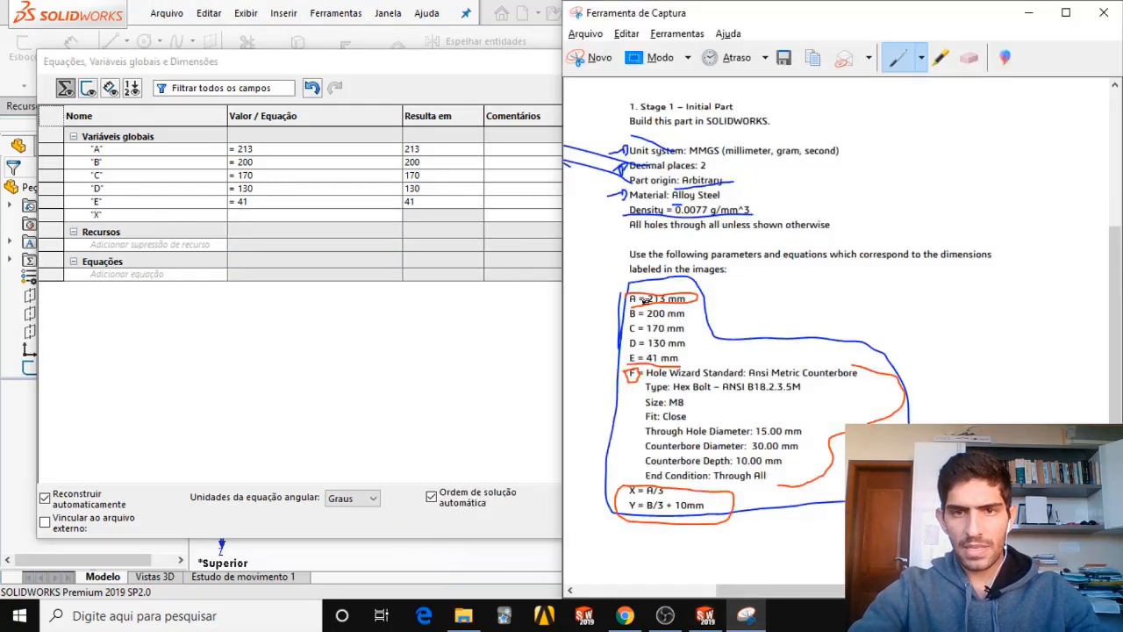
pyautogui.moveTo(694, 297); pyautogui.dragTo(743, 289)
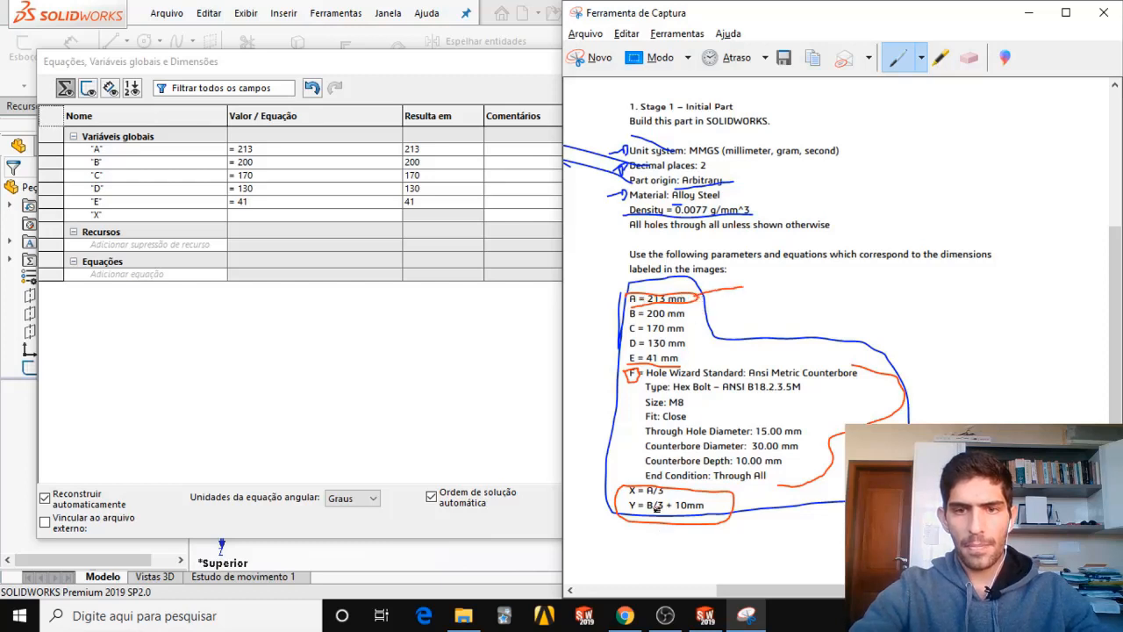
pyautogui.click(282, 214)
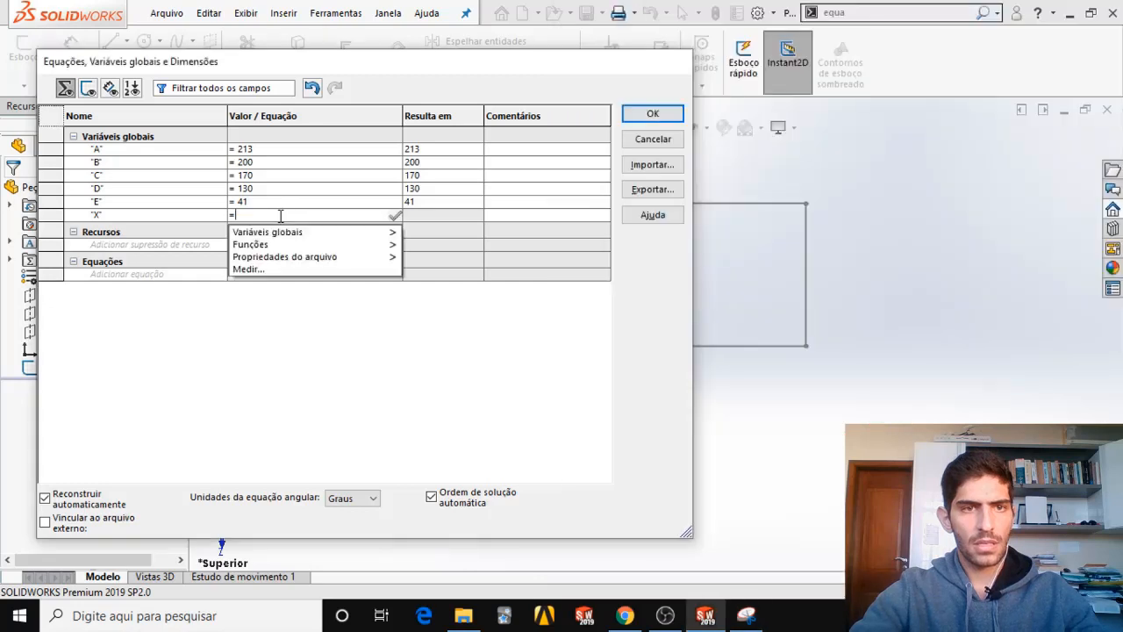
pyautogui.moveTo(301, 233)
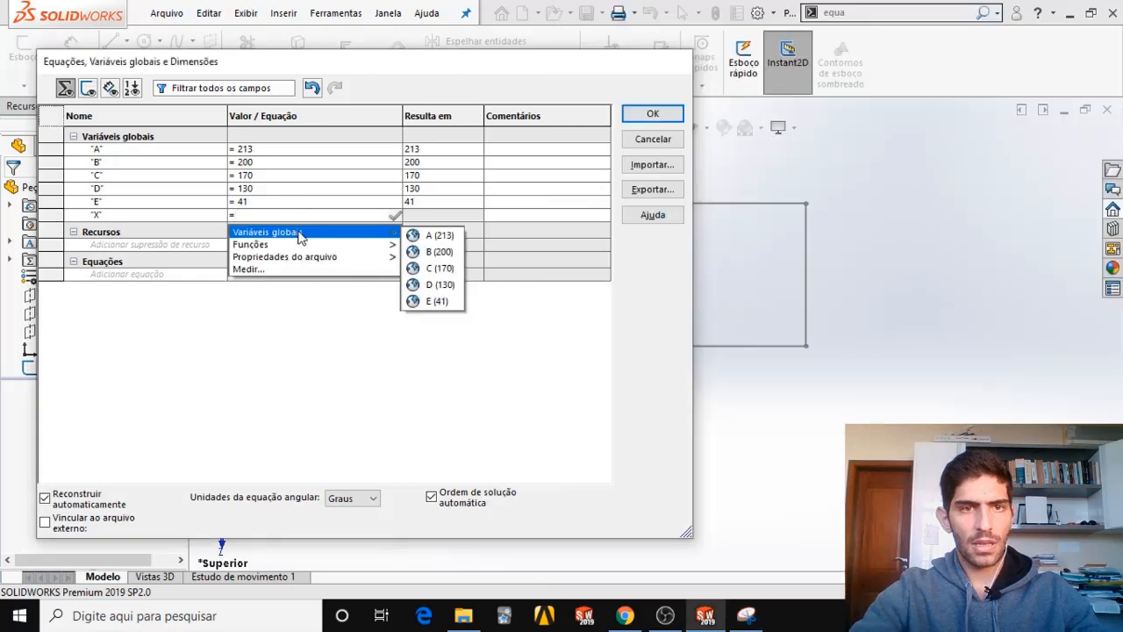
pyautogui.click(439, 235)
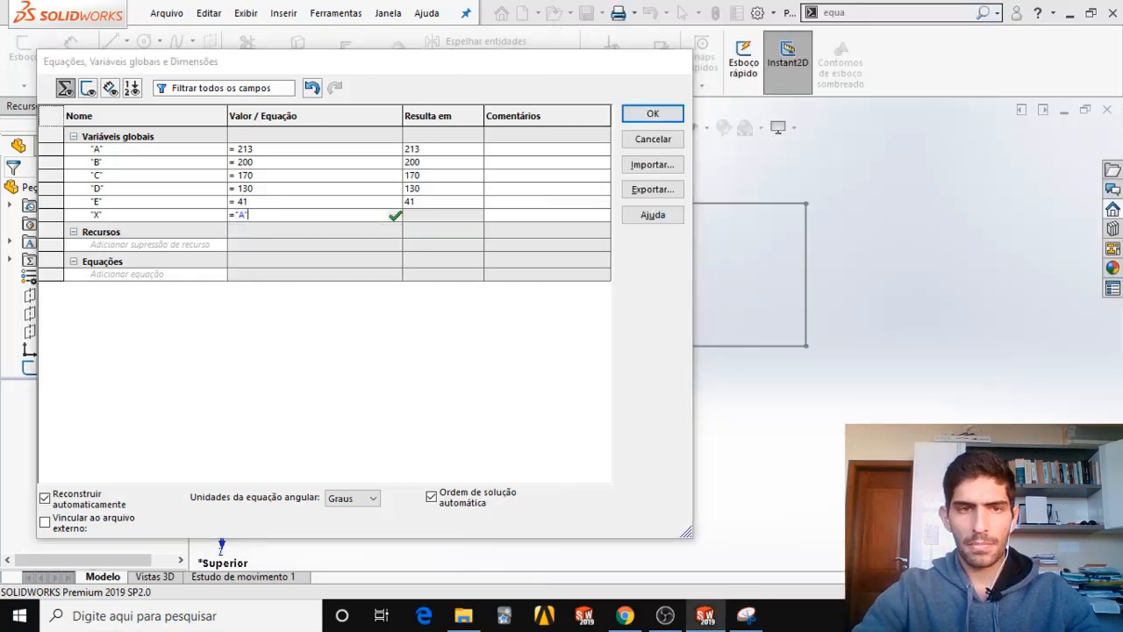
pyautogui.write('/3')
pyautogui.press('Return')
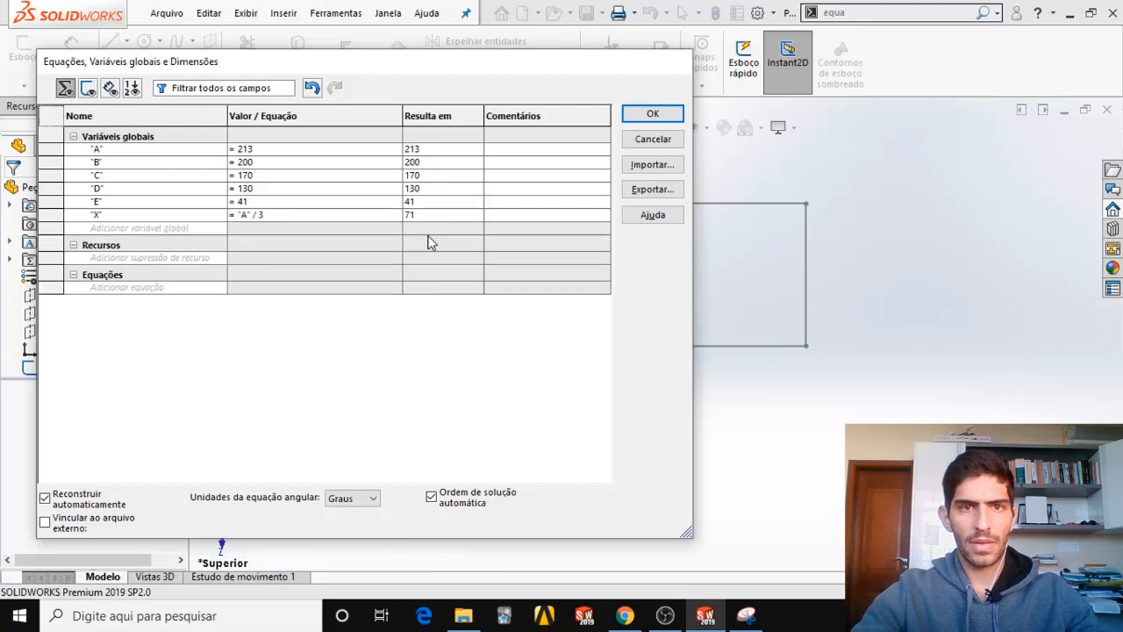
# Add the global variable Y with the equation "B"/3+10 from the requirements capture, and accept all the global variables.
pyautogui.click(129, 230)
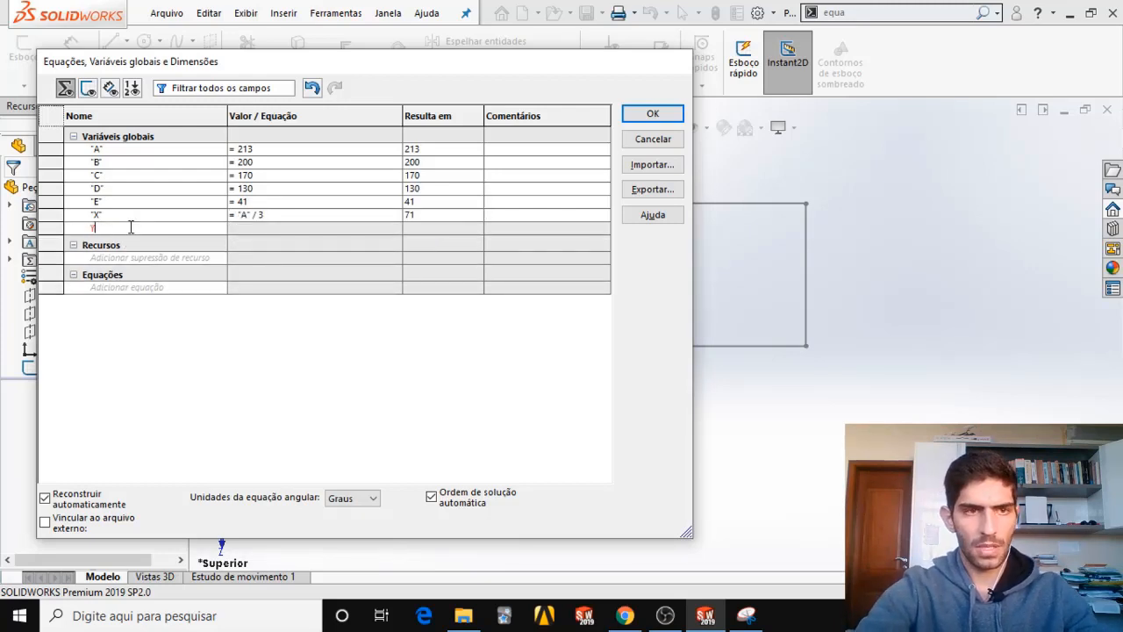
pyautogui.write('Y')
pyautogui.press('Tab')
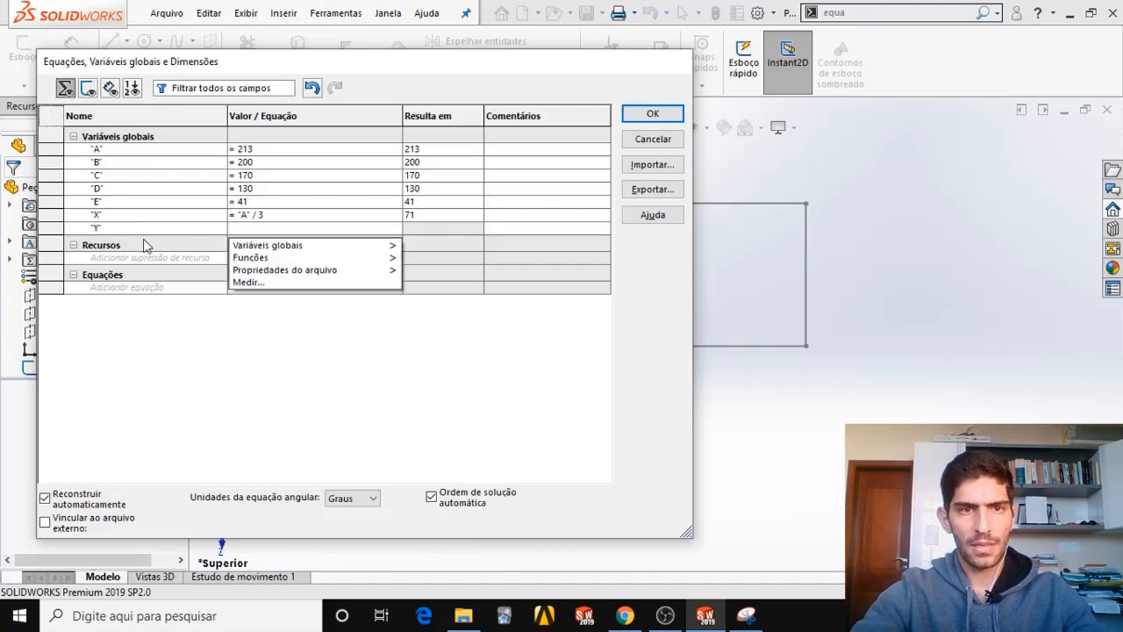
pyautogui.click(736, 618)
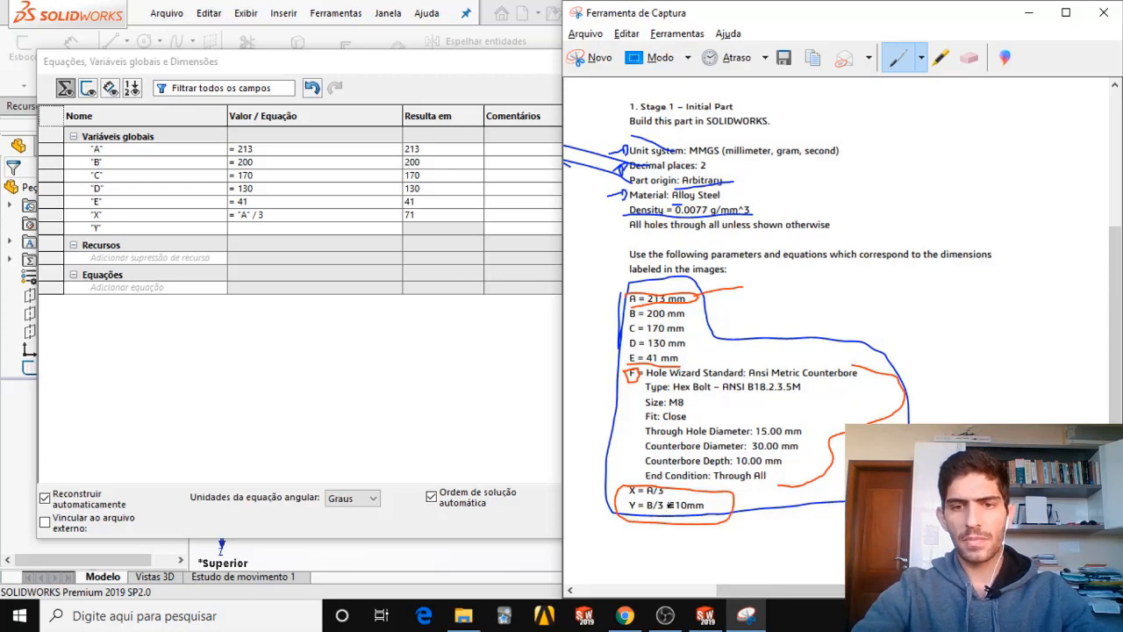
pyautogui.click(247, 227)
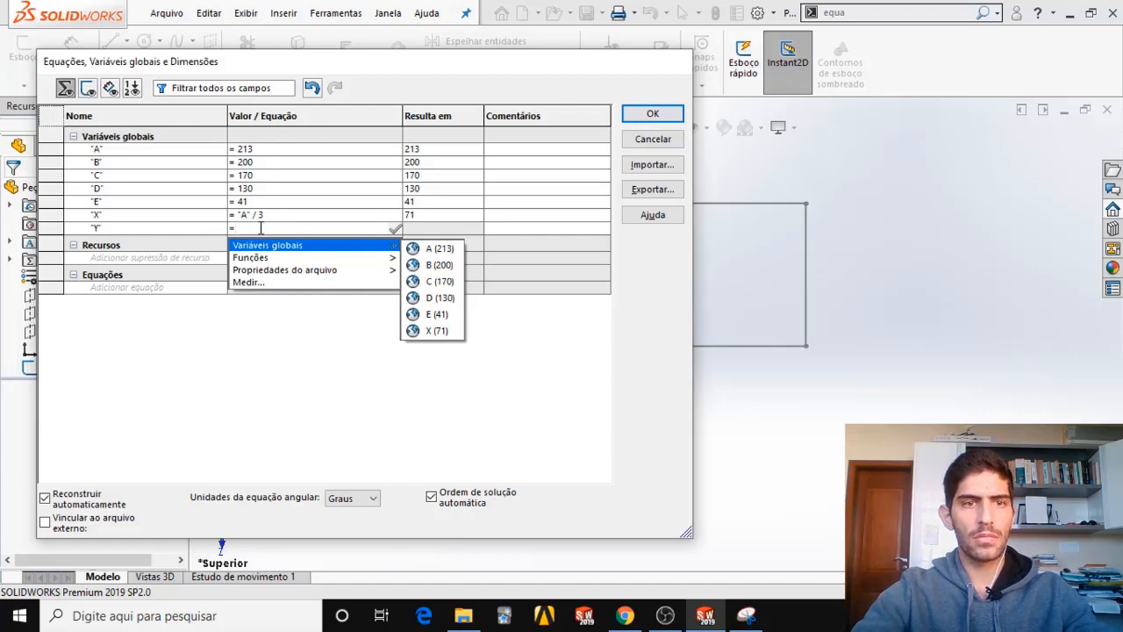
pyautogui.moveTo(263, 263)
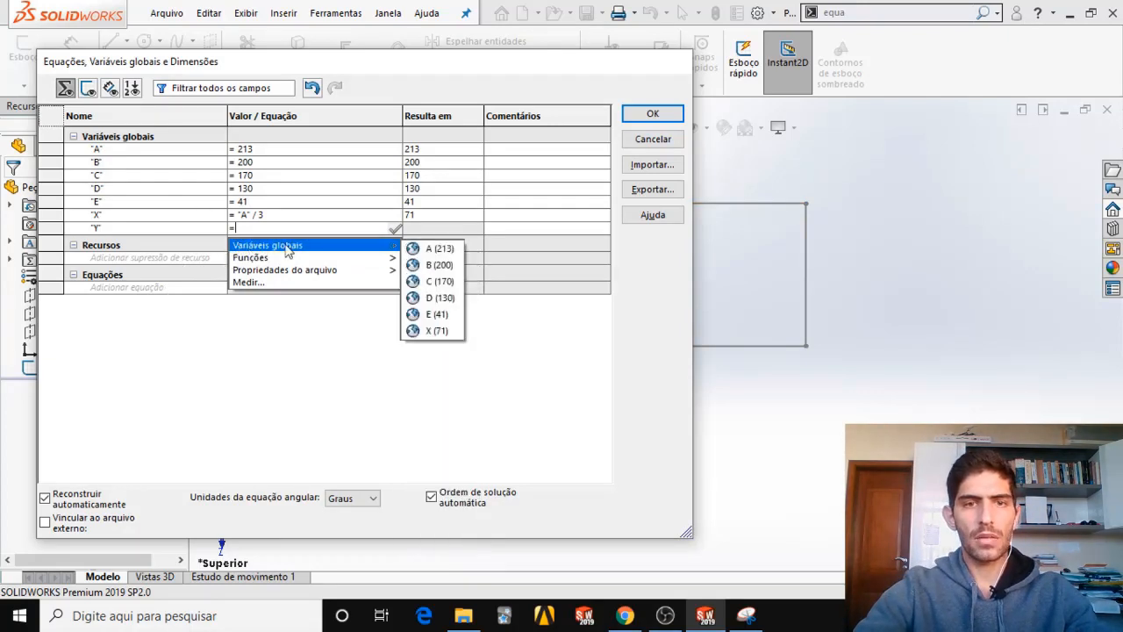
pyautogui.click(431, 265)
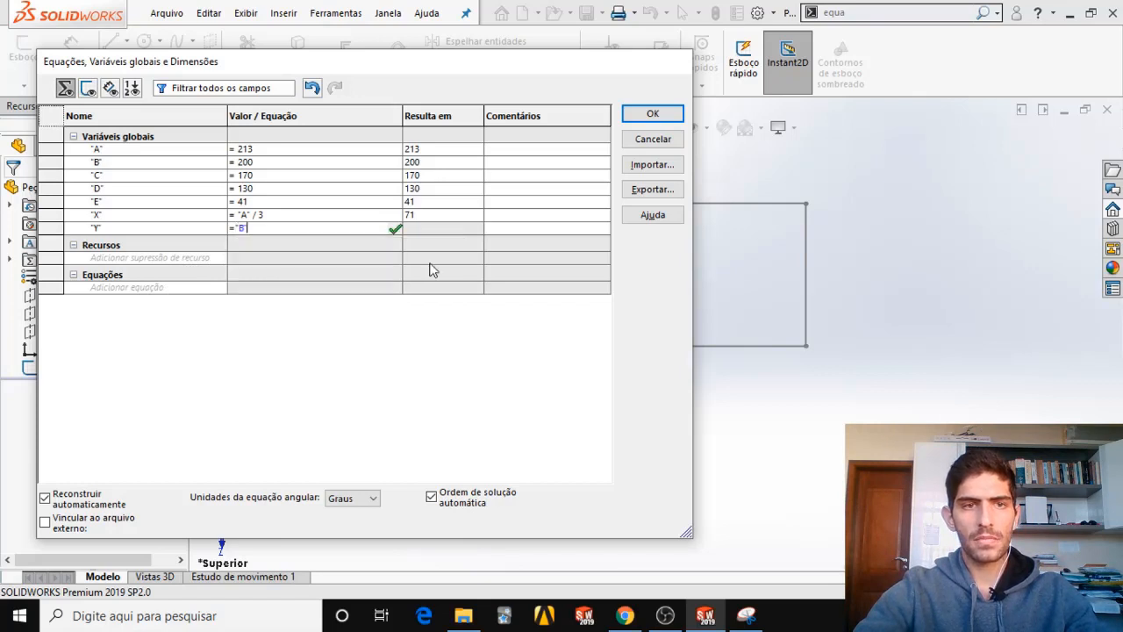
pyautogui.write('/')
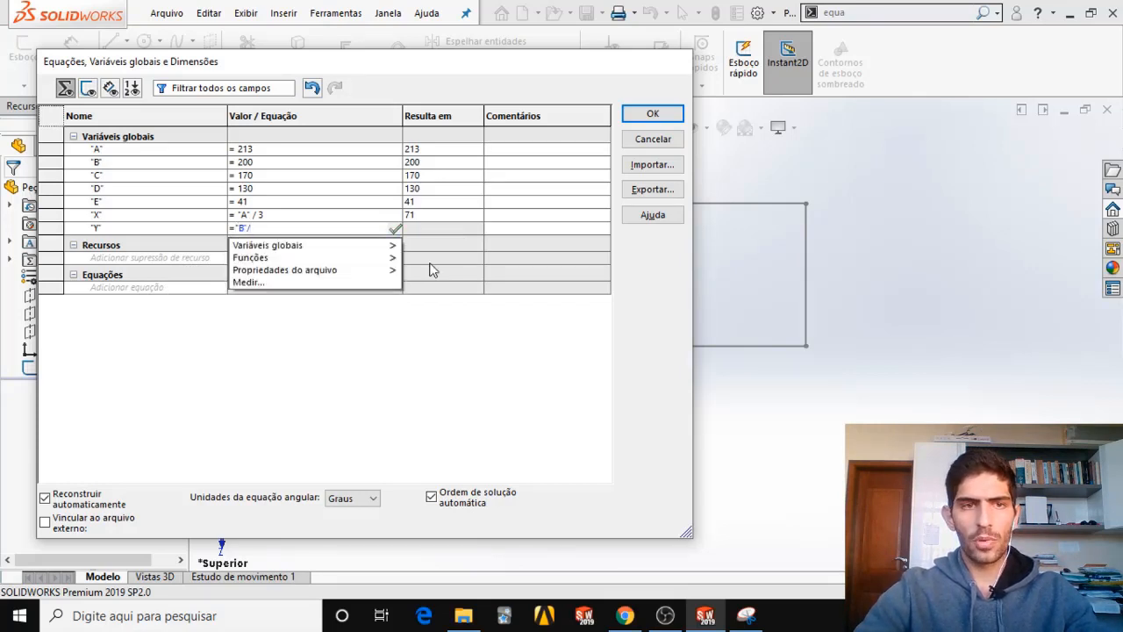
pyautogui.write('3+10')
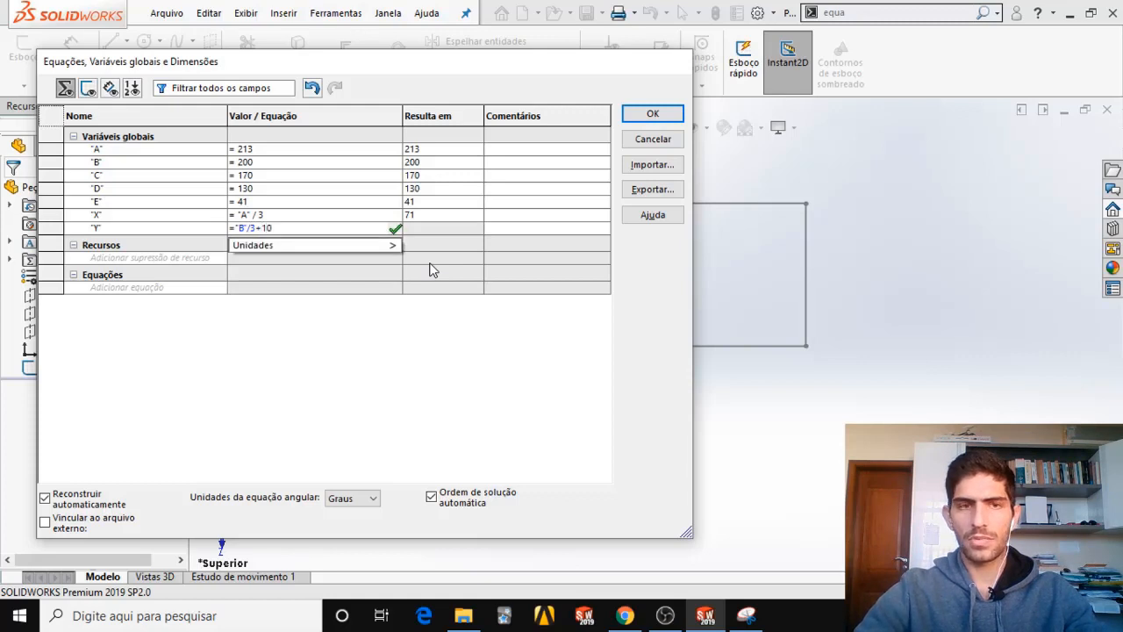
pyautogui.press('Tab')
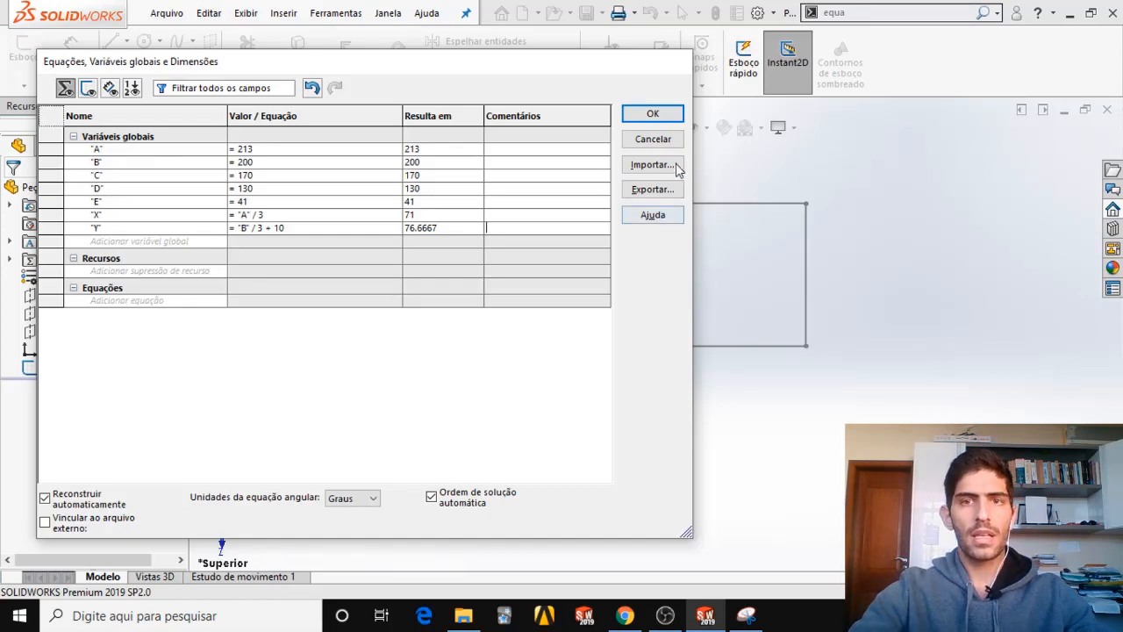
pyautogui.click(660, 115)
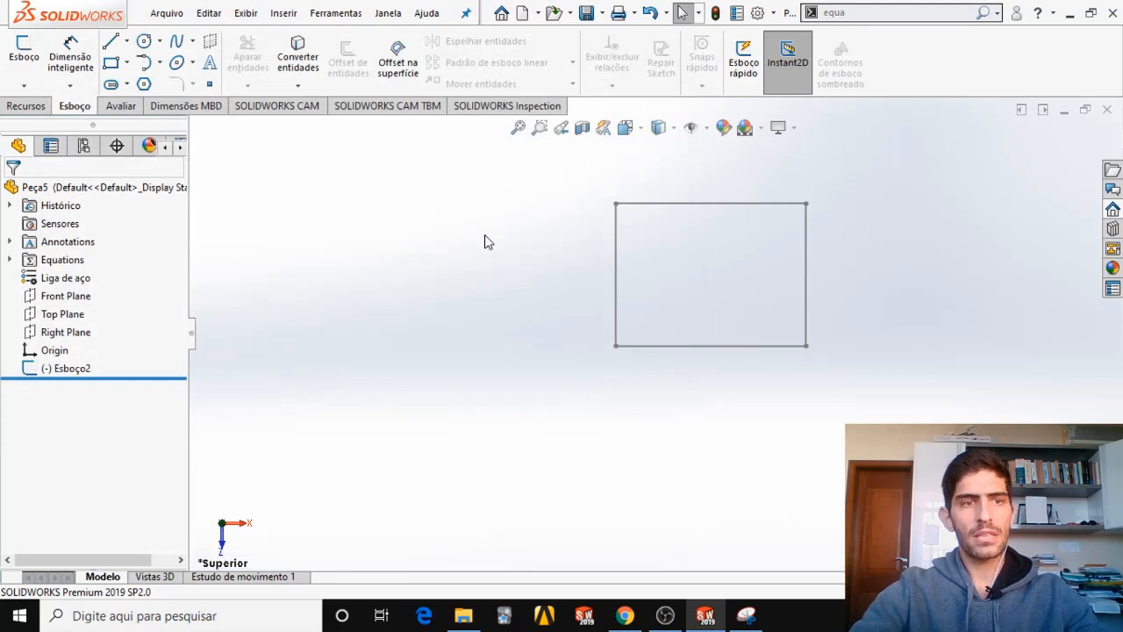
# Expand the Equations folder in the feature tree to list the global variables.
pyautogui.scroll(1, 834, 230)
pyautogui.scroll(-1, 779, 237)
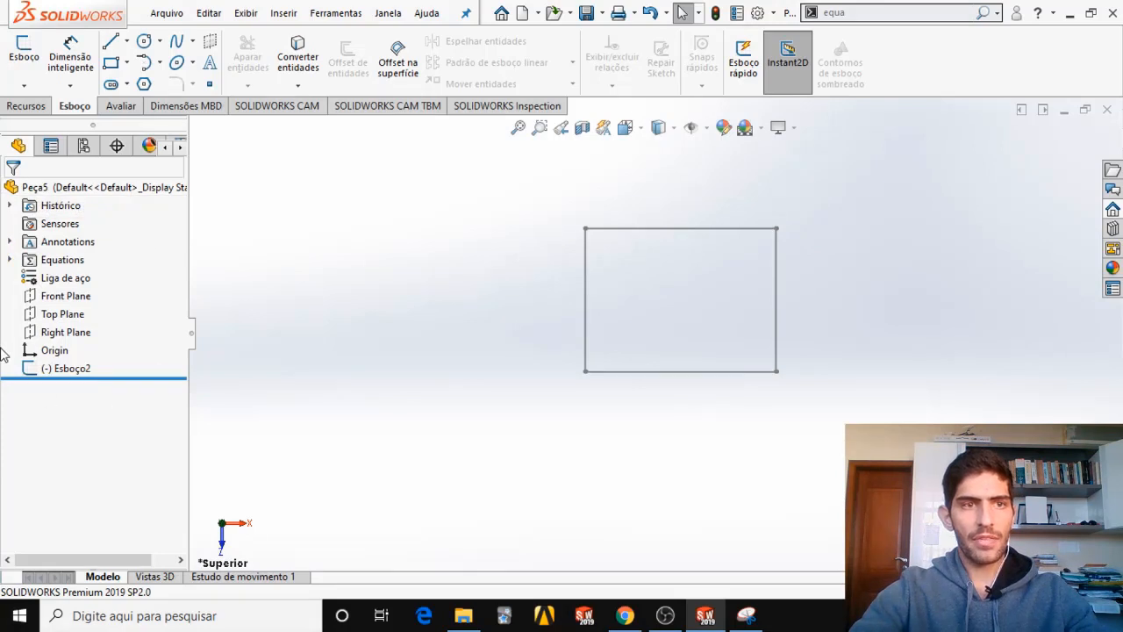
pyautogui.click(11, 261)
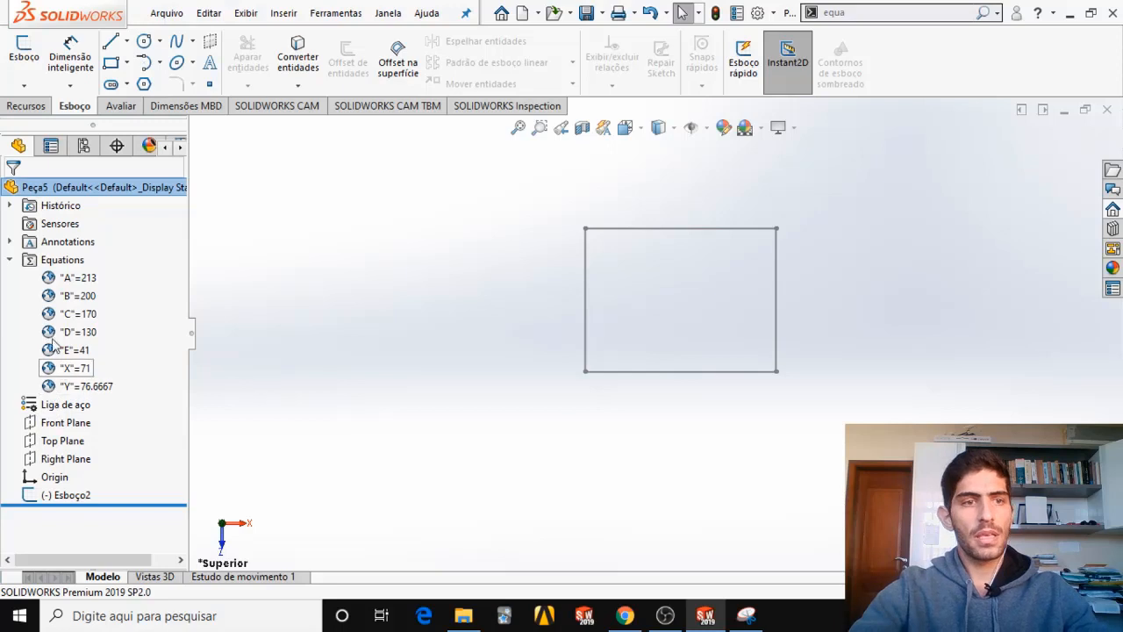
# Open the equation manager from the Equations folder and try the value 220 for global variable A.
pyautogui.rightClick(57, 268)
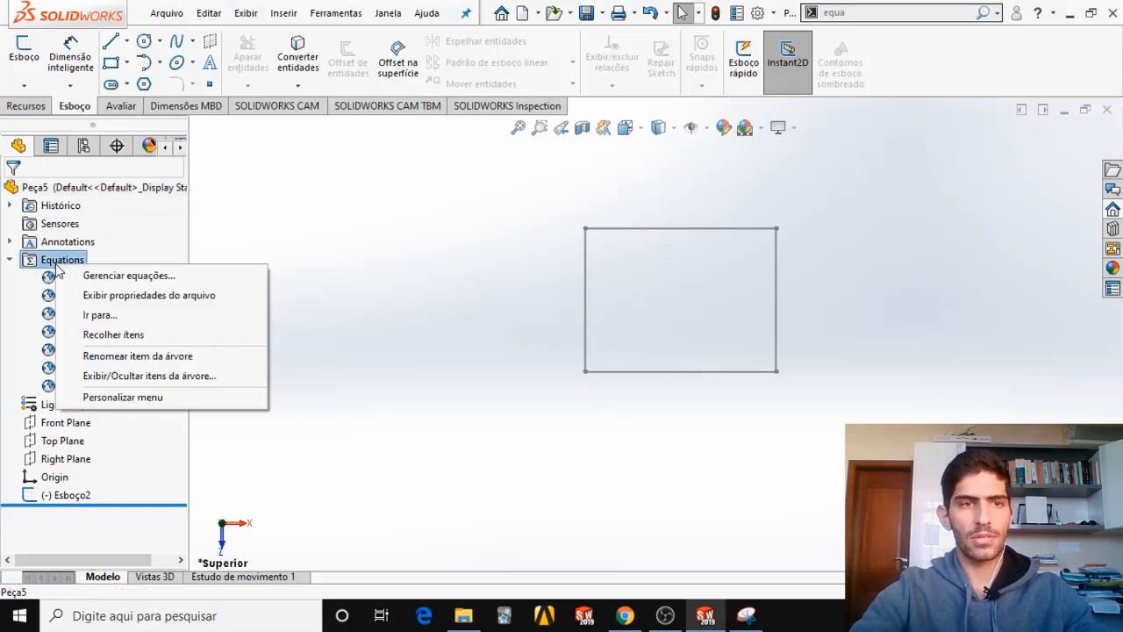
pyautogui.click(105, 277)
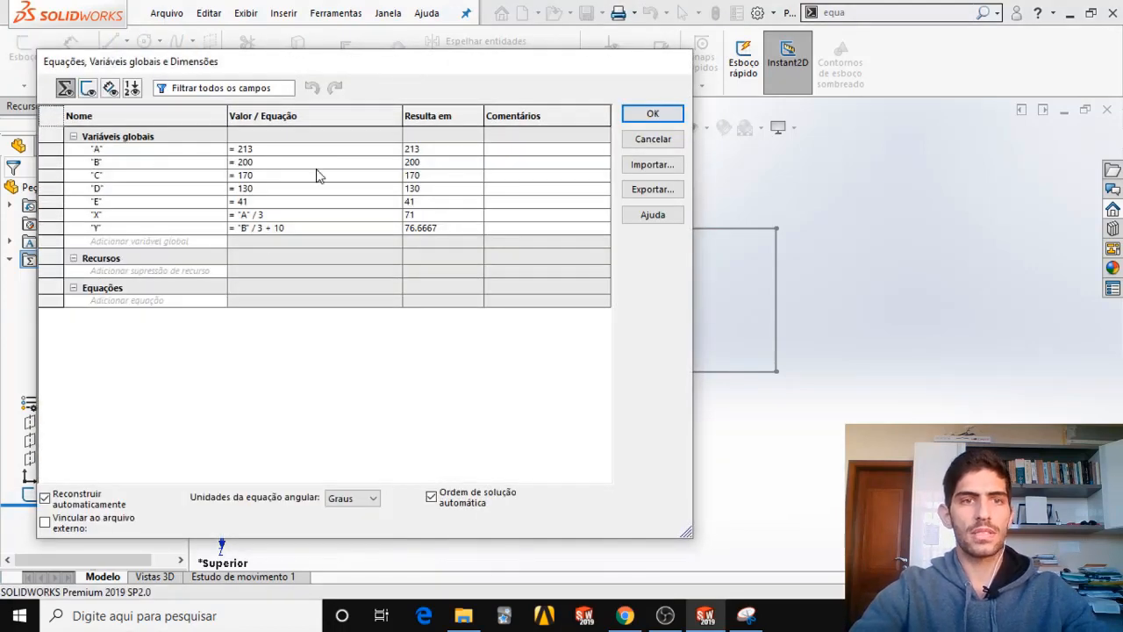
pyautogui.click(268, 150)
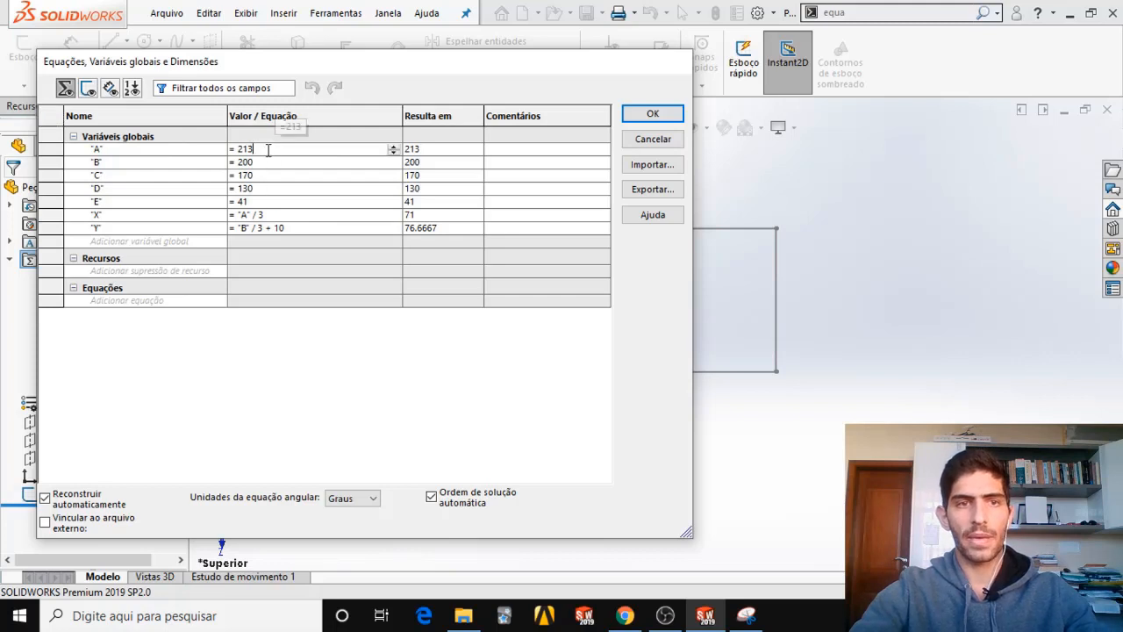
pyautogui.press('BackSpace')
pyautogui.press('BackSpace')
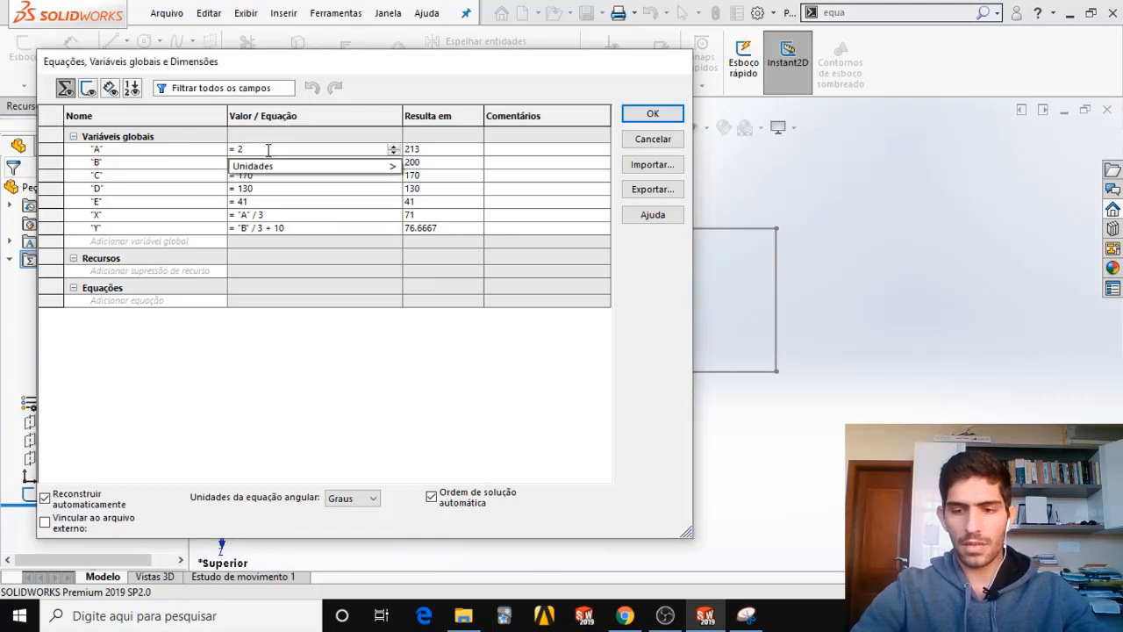
pyautogui.press('Tab')
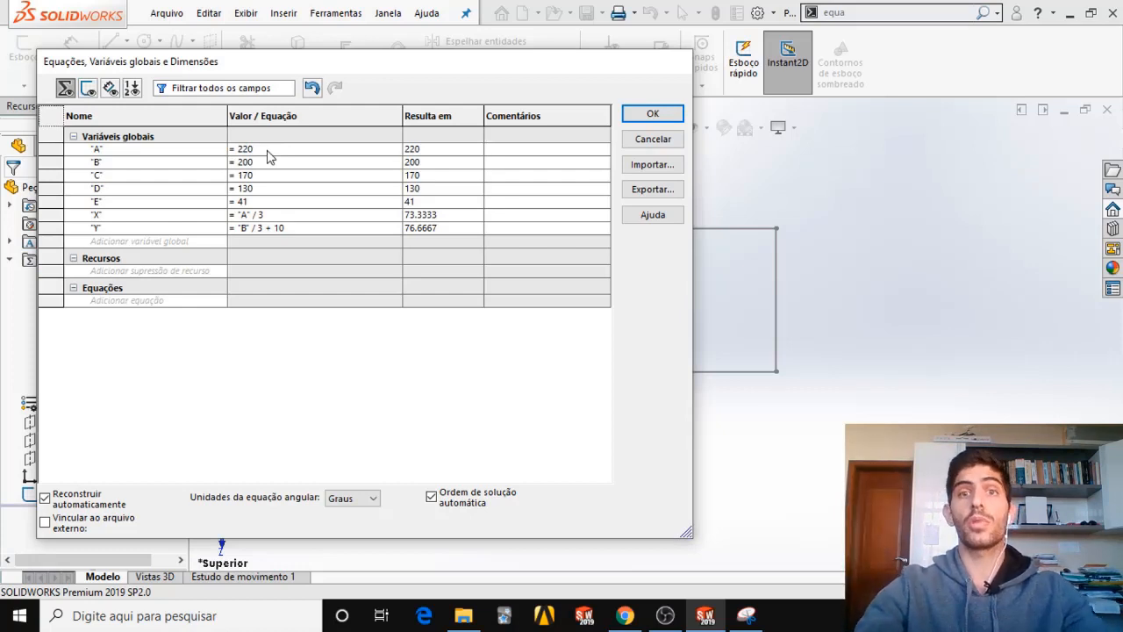
# Set global variable A back to 213 and accept the equations.
pyautogui.press('BackSpace')
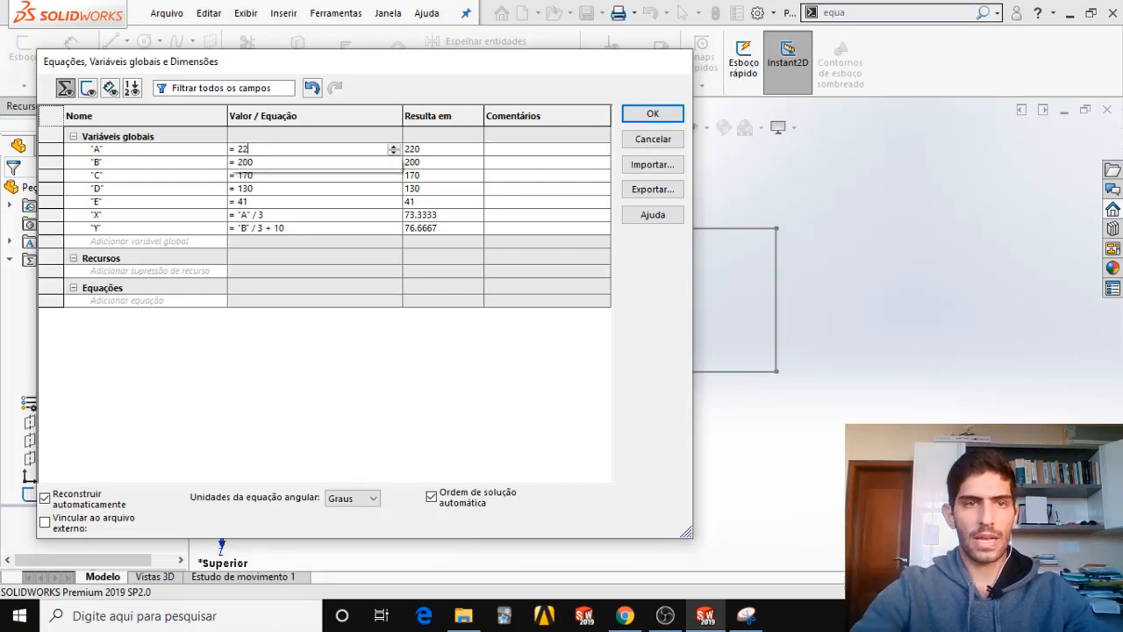
pyautogui.write('13')
pyautogui.press('Tab')
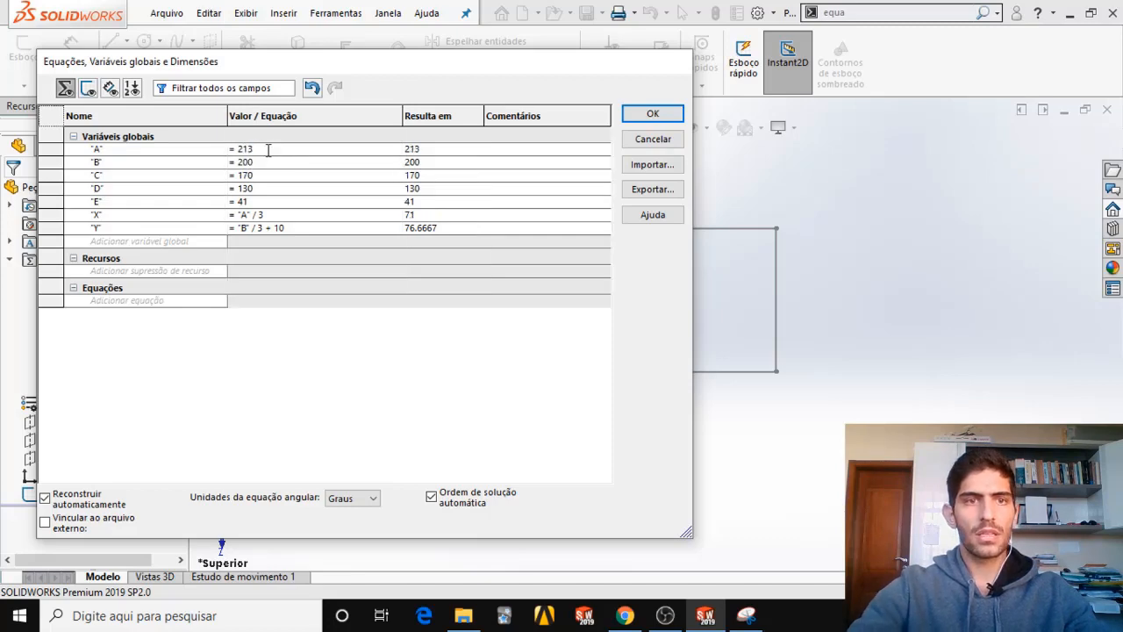
pyautogui.click(652, 114)
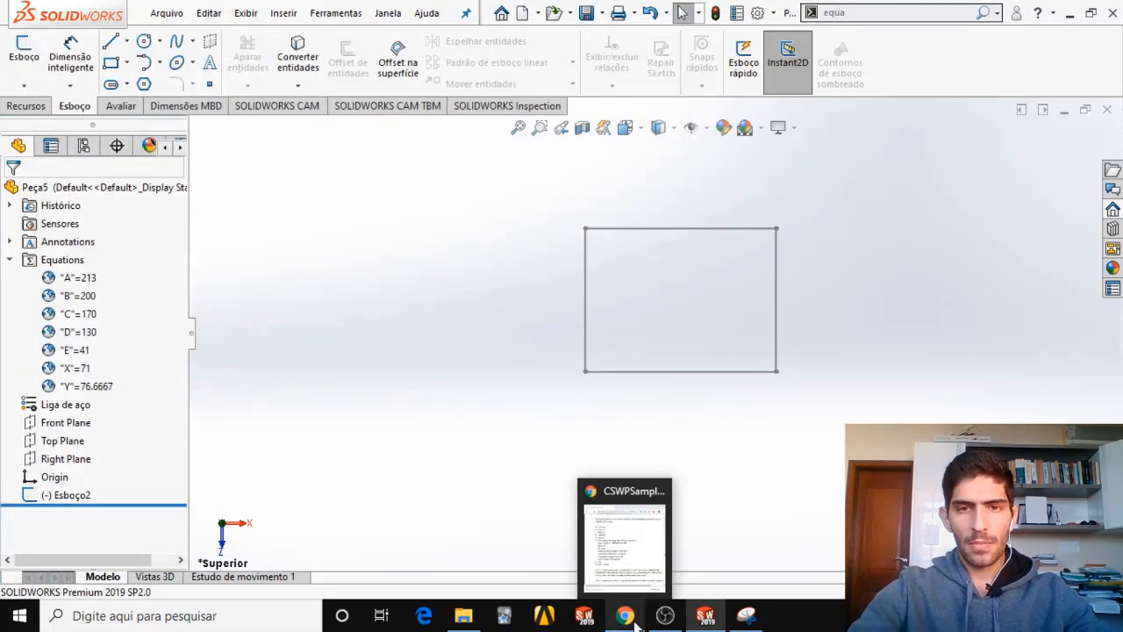
# Switch to CSWPSampleExam.pdf in Chrome, maximize it, and examine the dimensioned part views on page 18.
pyautogui.click(625, 615)
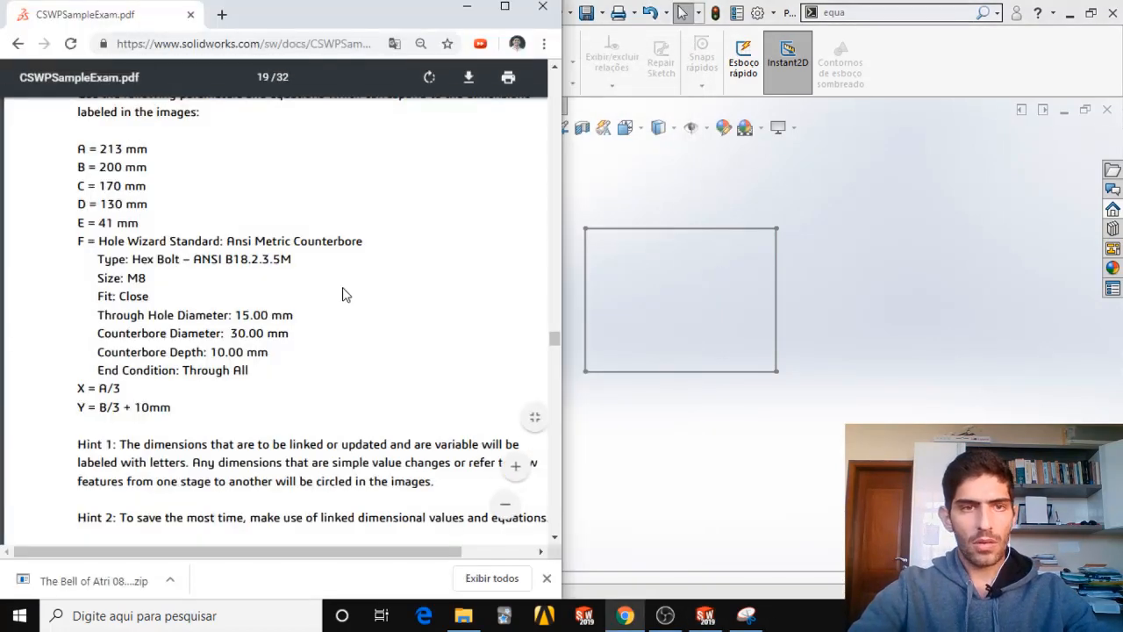
pyautogui.click(504, 7)
pyautogui.scroll(-3, 561, 295)
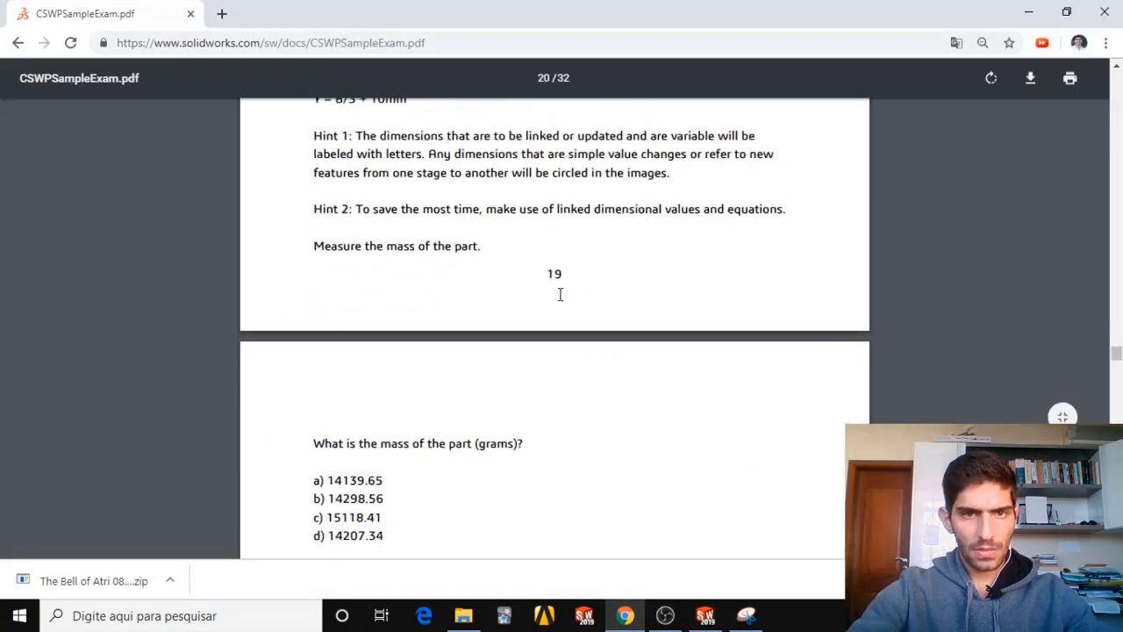
pyautogui.scroll(15, 557, 301)
pyautogui.scroll(-3, 602, 306)
pyautogui.scroll(1, 593, 311)
pyautogui.keyDown('ctrl'); pyautogui.scroll(-1, 593, 311); pyautogui.keyUp('ctrl')
pyautogui.scroll(-2, 564, 360)
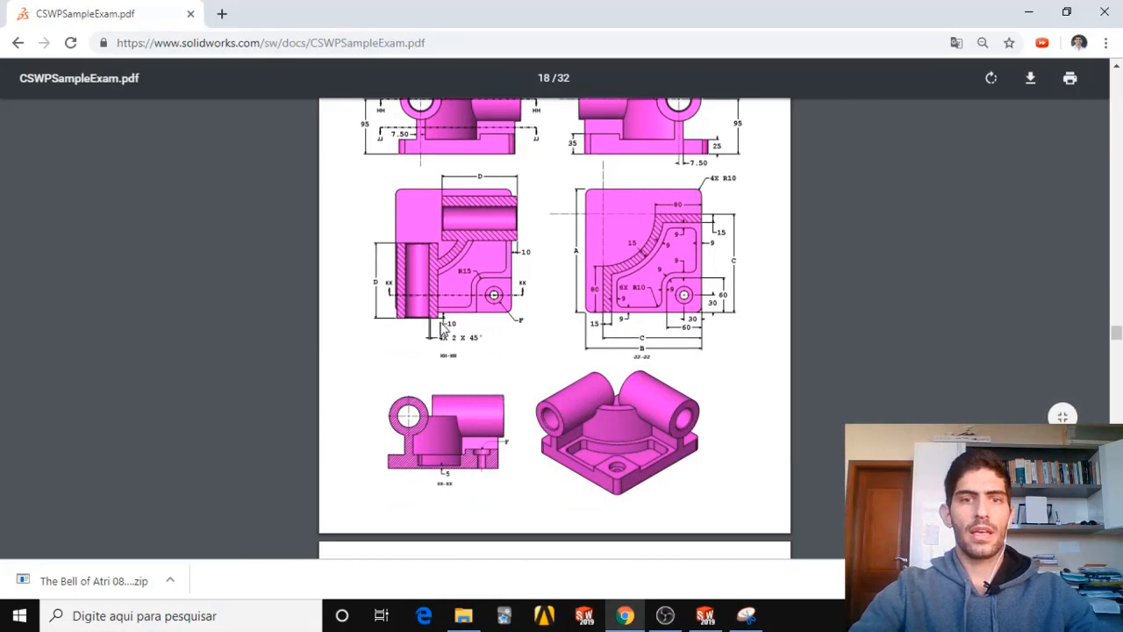
pyautogui.scroll(2, 468, 215)
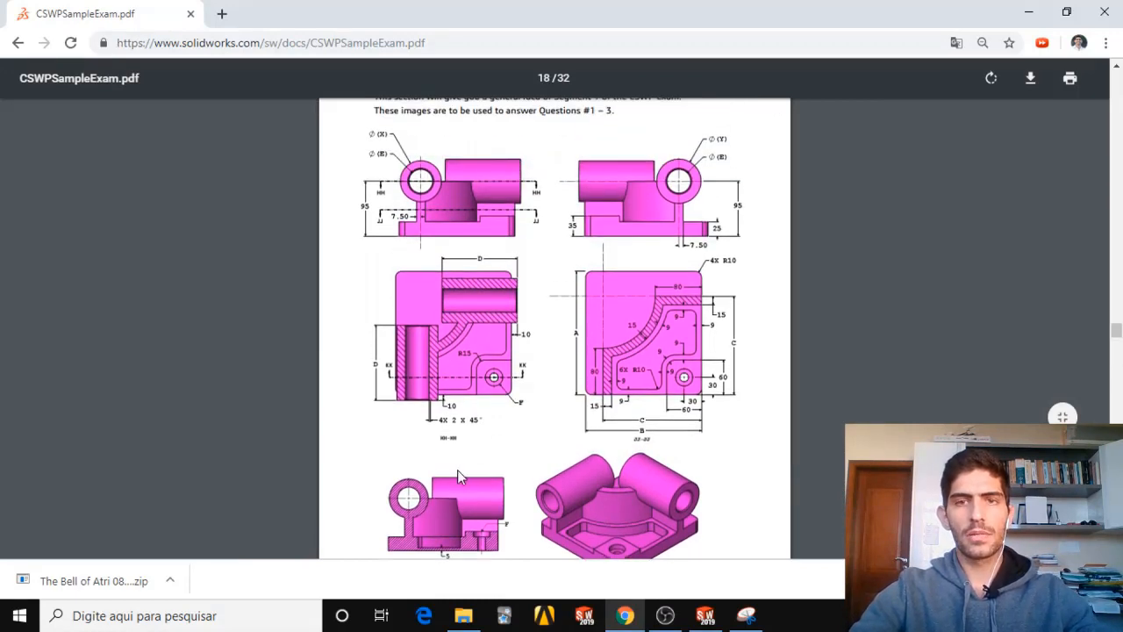
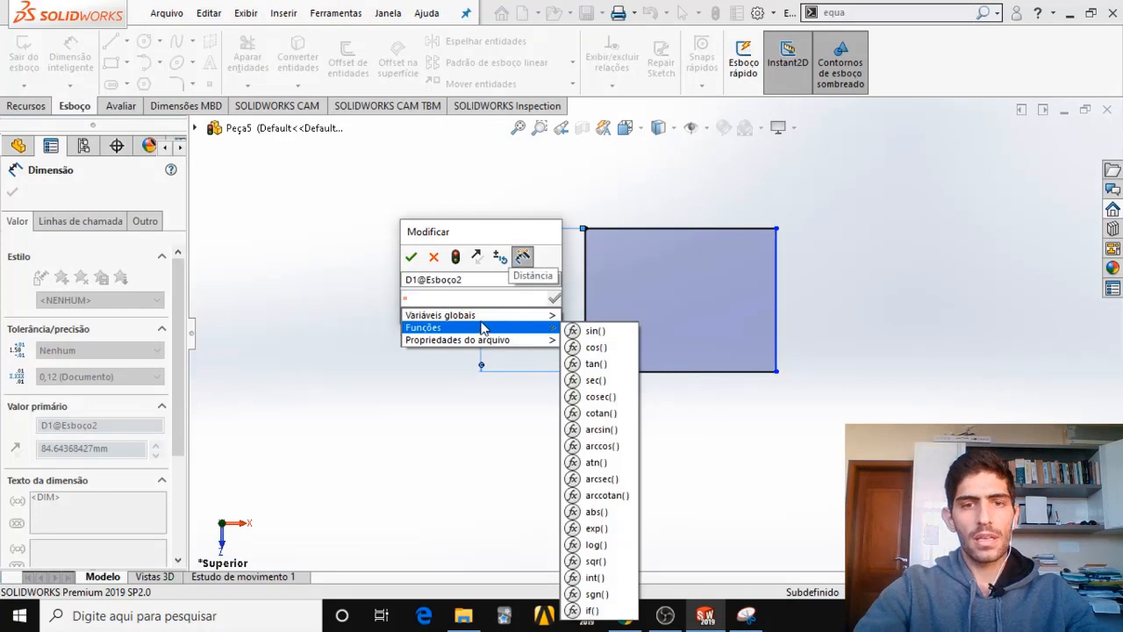
# Link the rectangle's vertical dimension to global variable A.
pyautogui.moveTo(487, 318)
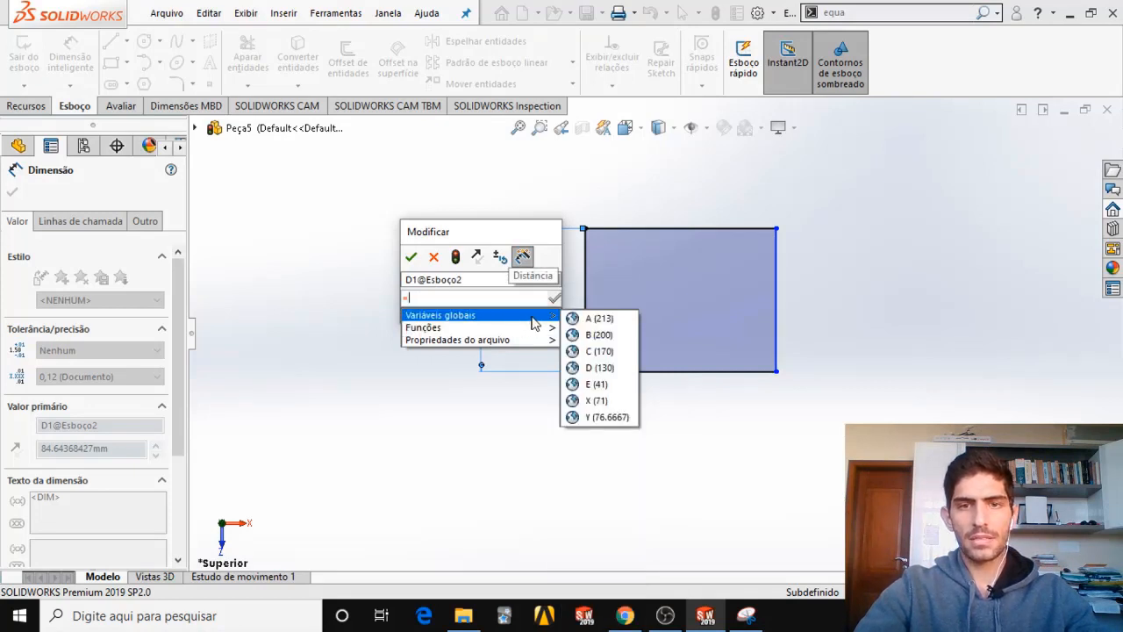
pyautogui.click(593, 319)
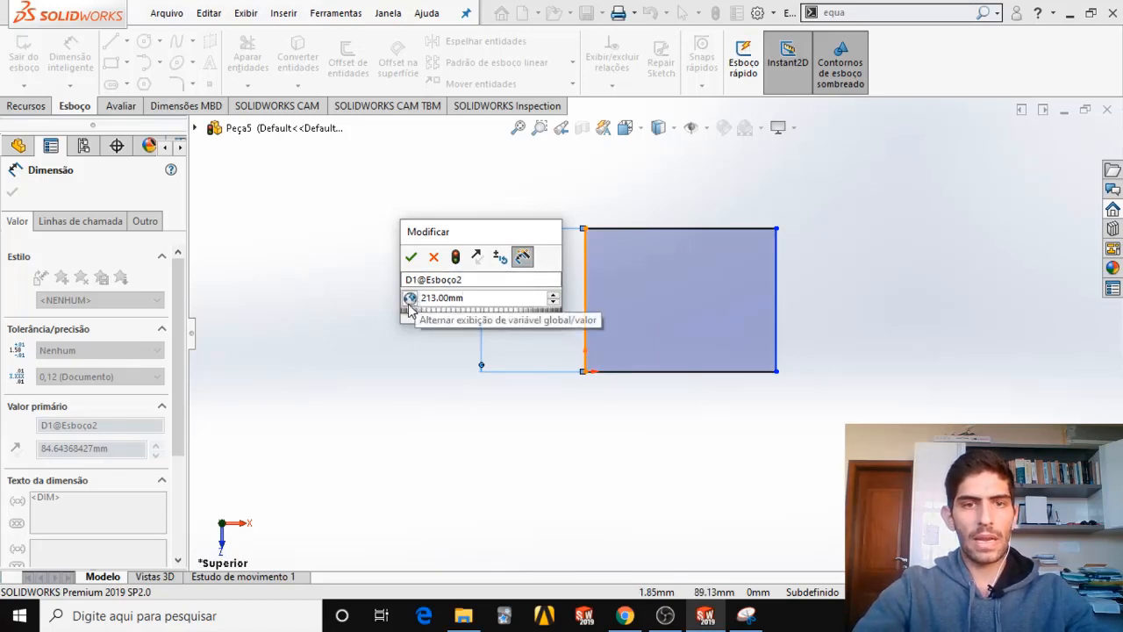
pyautogui.click(411, 256)
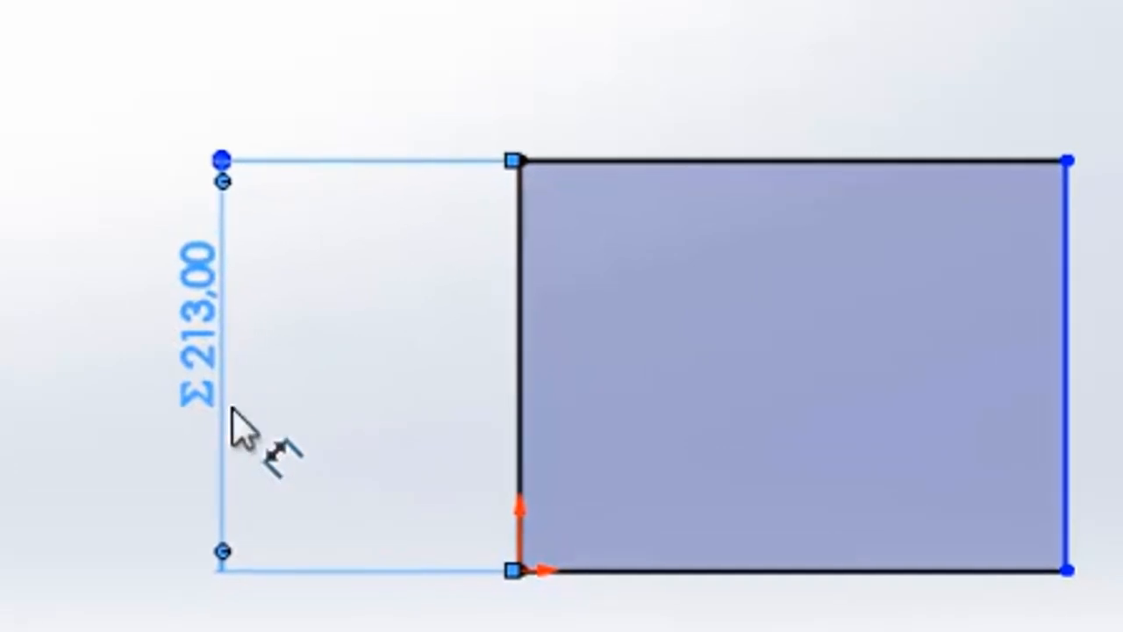
pyautogui.press('Escape')
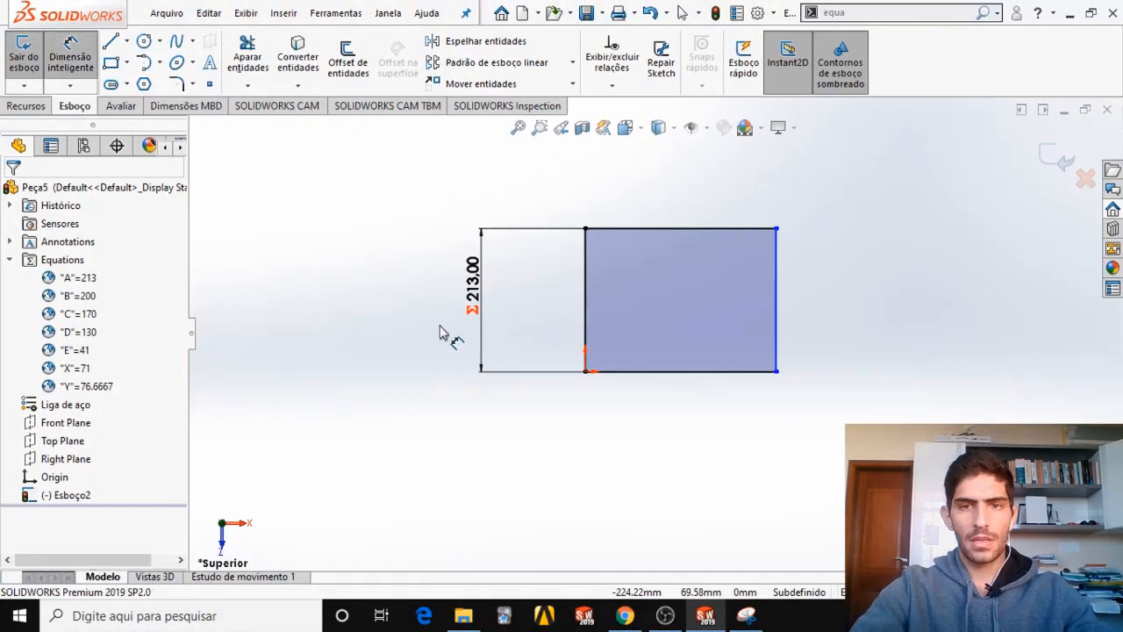
# Dimension the rectangle's bottom edge and link its length to global variable B.
pyautogui.click(664, 378)
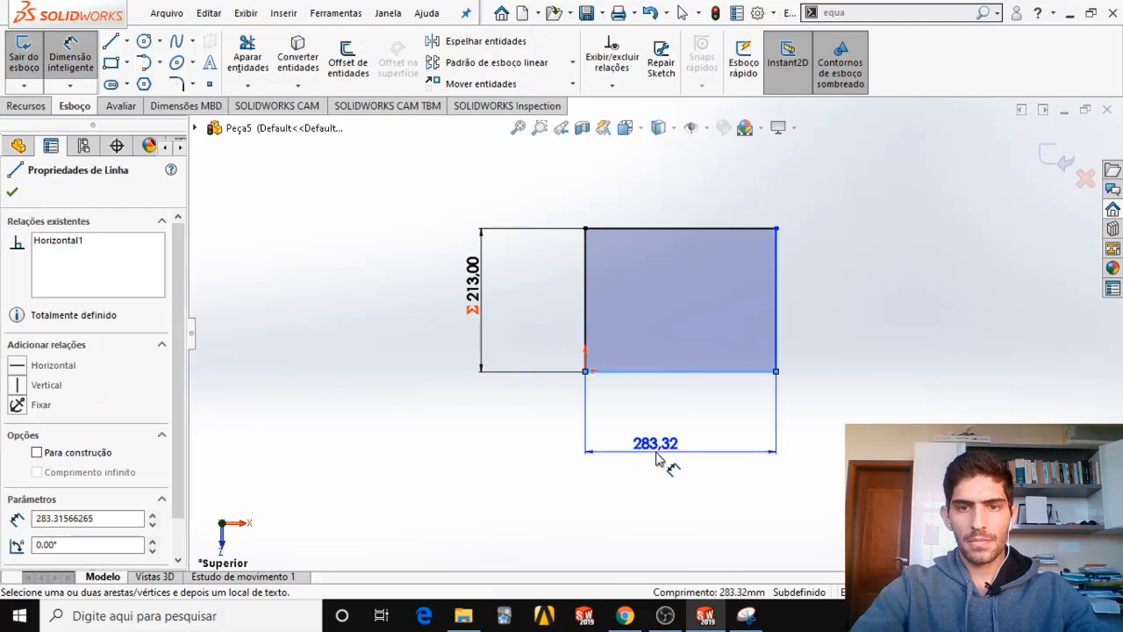
pyautogui.click(659, 459)
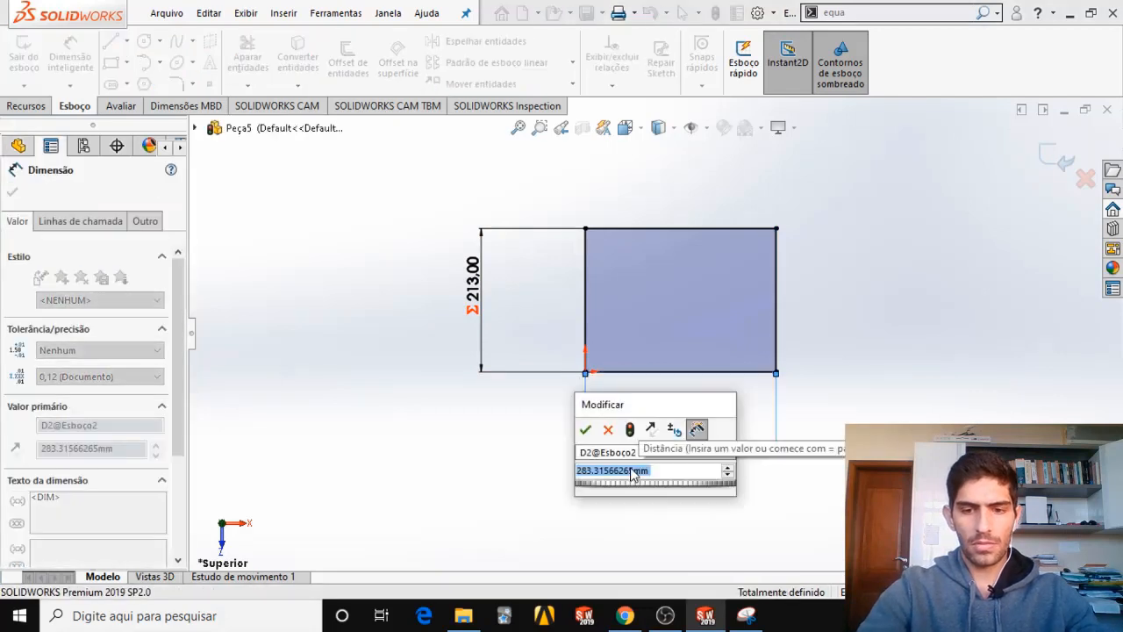
pyautogui.write('=')
pyautogui.moveTo(655, 490)
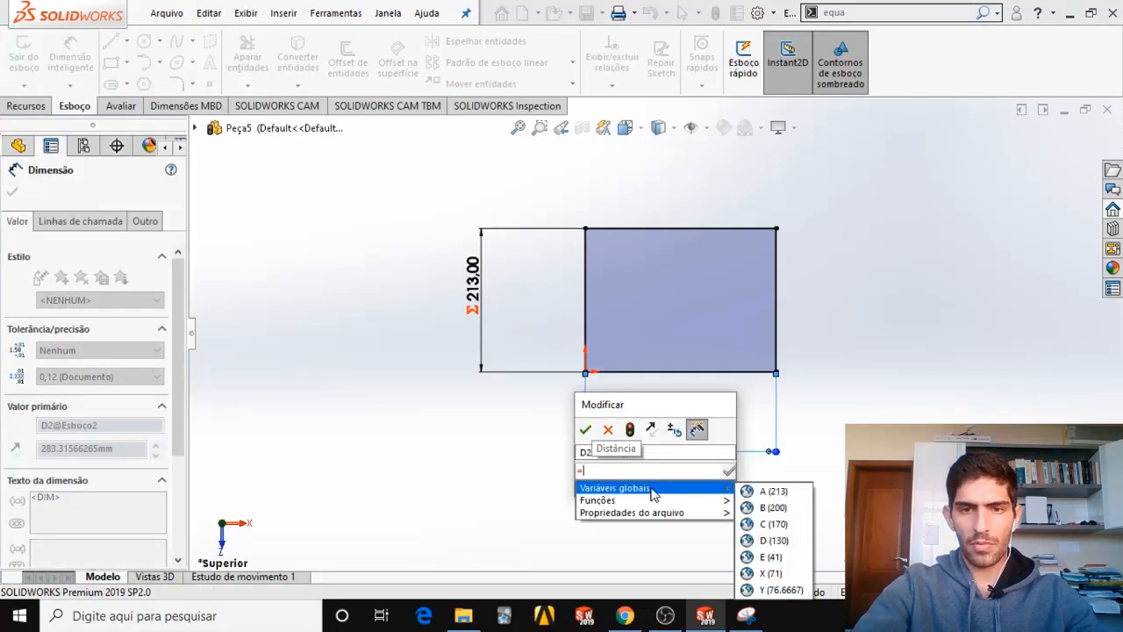
pyautogui.click(773, 507)
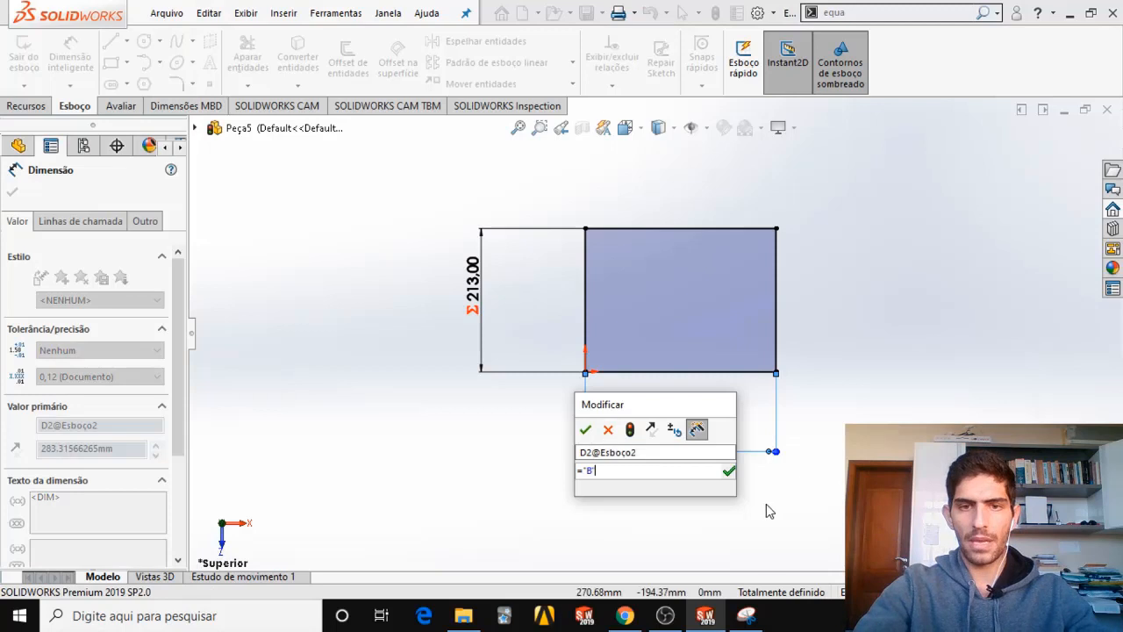
pyautogui.click(586, 430)
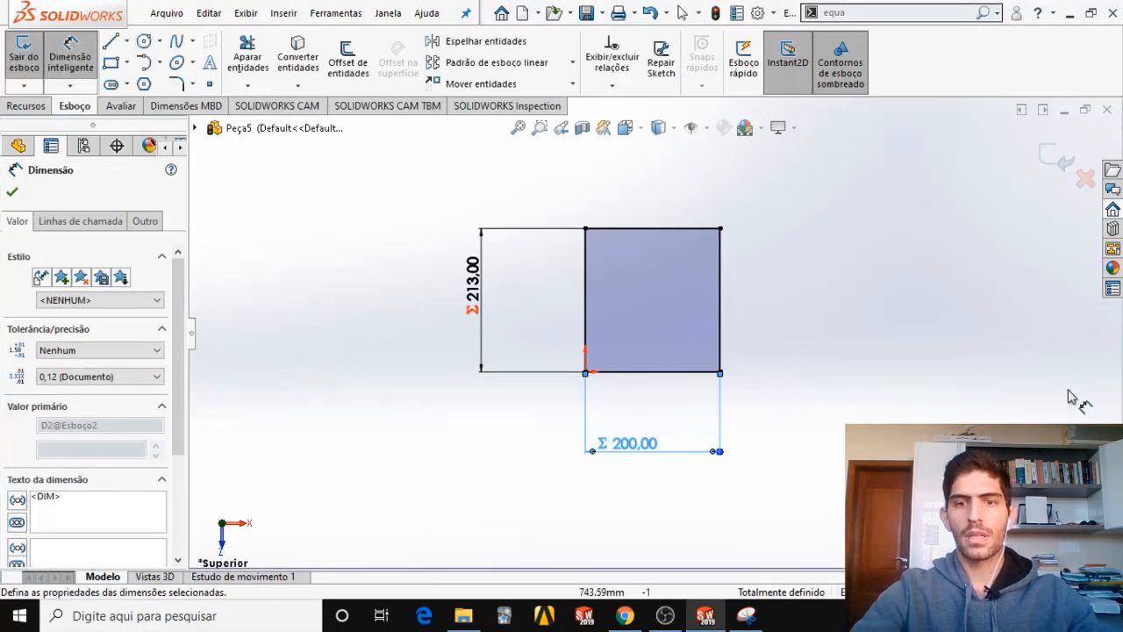
pyautogui.press('Escape')
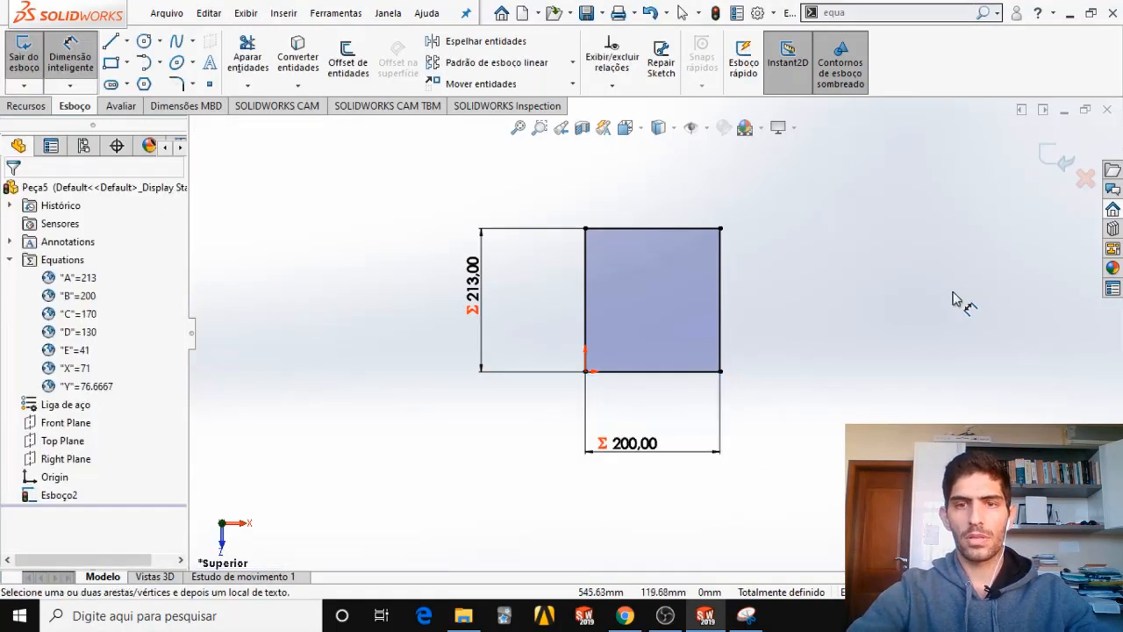
# Switch to the Snipping Tool capture of section JJ-JJ and erase the red pen notes and marks.
pyautogui.click(746, 615)
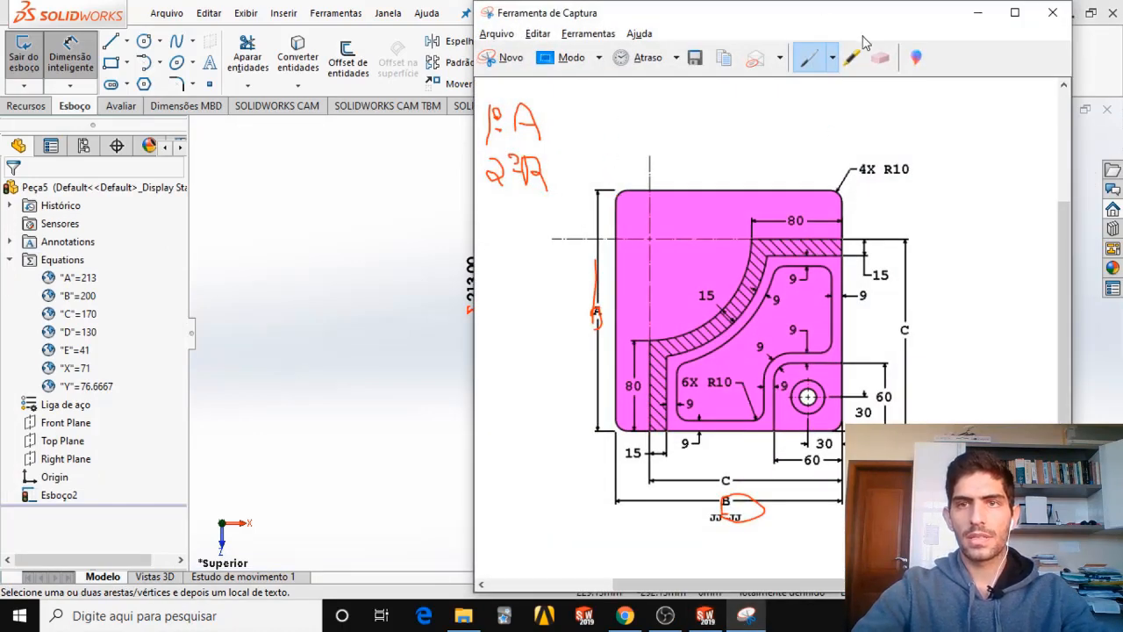
pyautogui.click(879, 58)
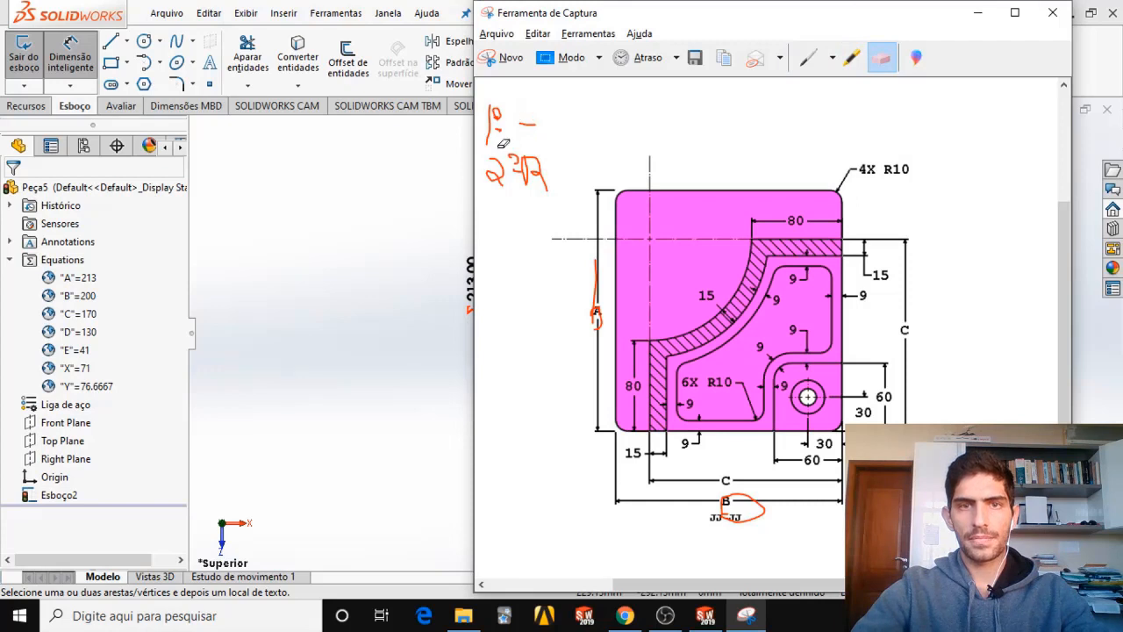
pyautogui.moveTo(531, 136); pyautogui.dragTo(492, 173)
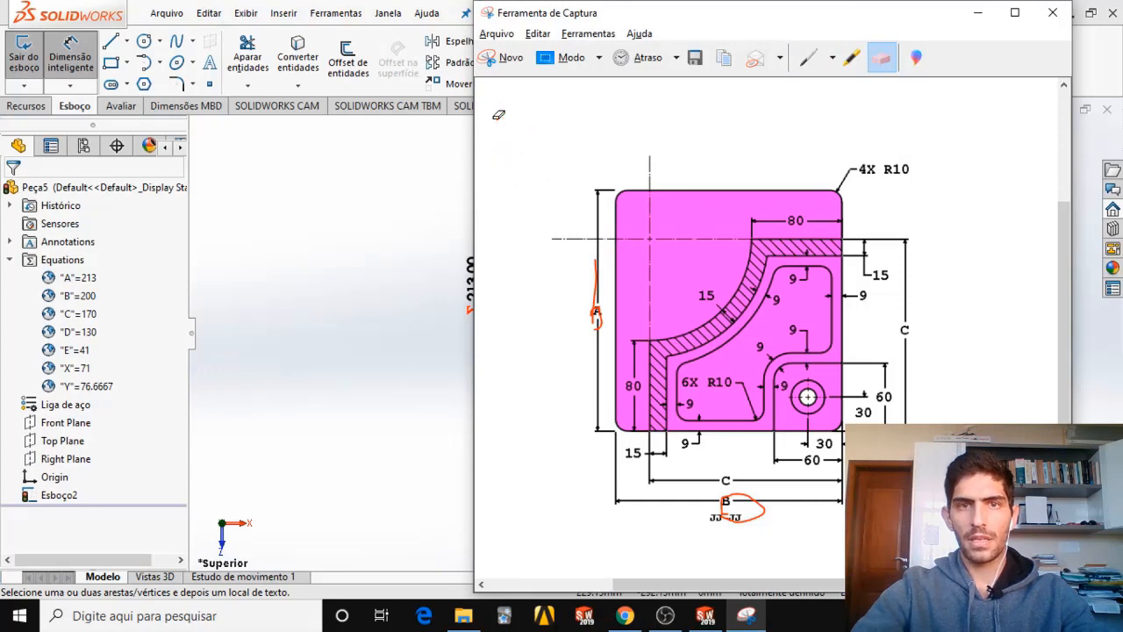
pyautogui.click(727, 514)
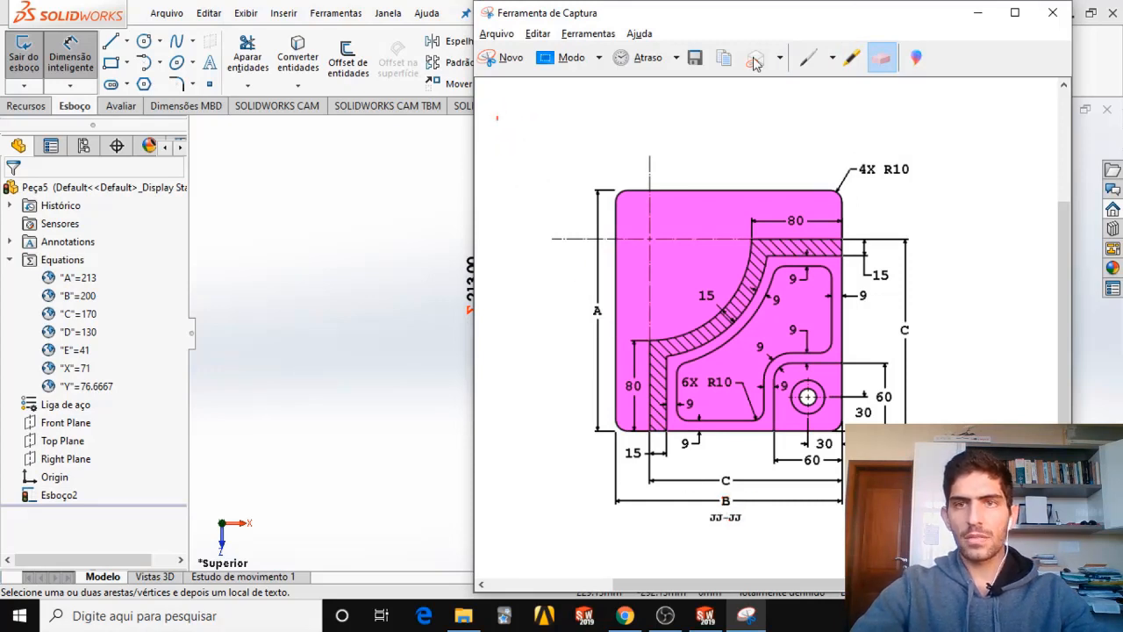
# Trace the hatched rib and the 60 mm corner outline with a blue pen on the capture, and return to SOLIDWORKS.
pyautogui.click(828, 60)
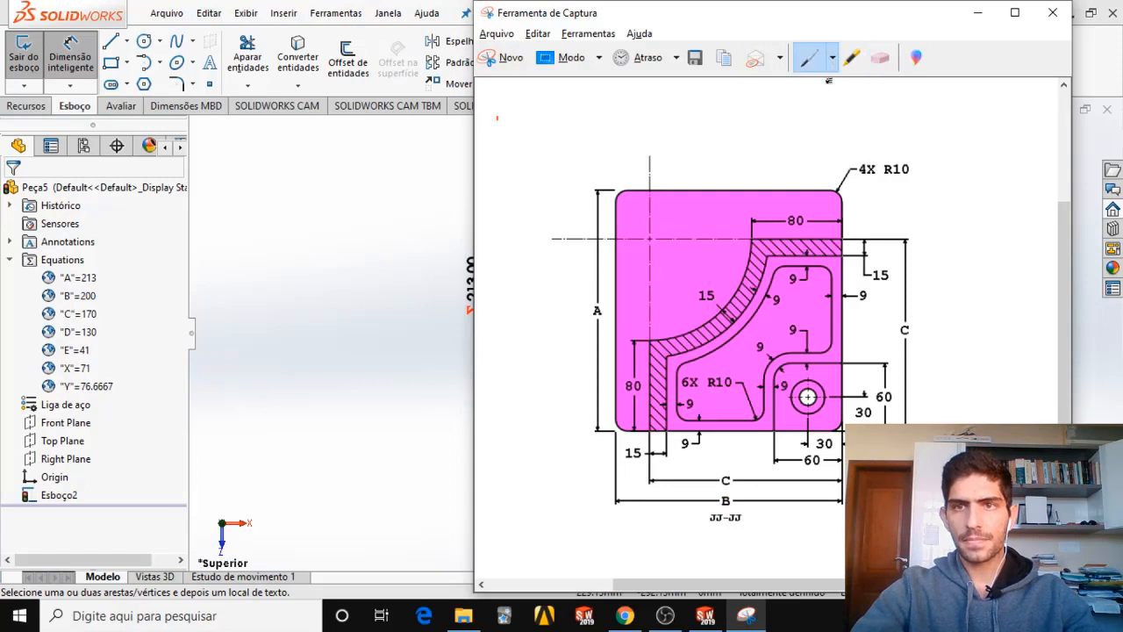
pyautogui.click(831, 60)
pyautogui.click(844, 82)
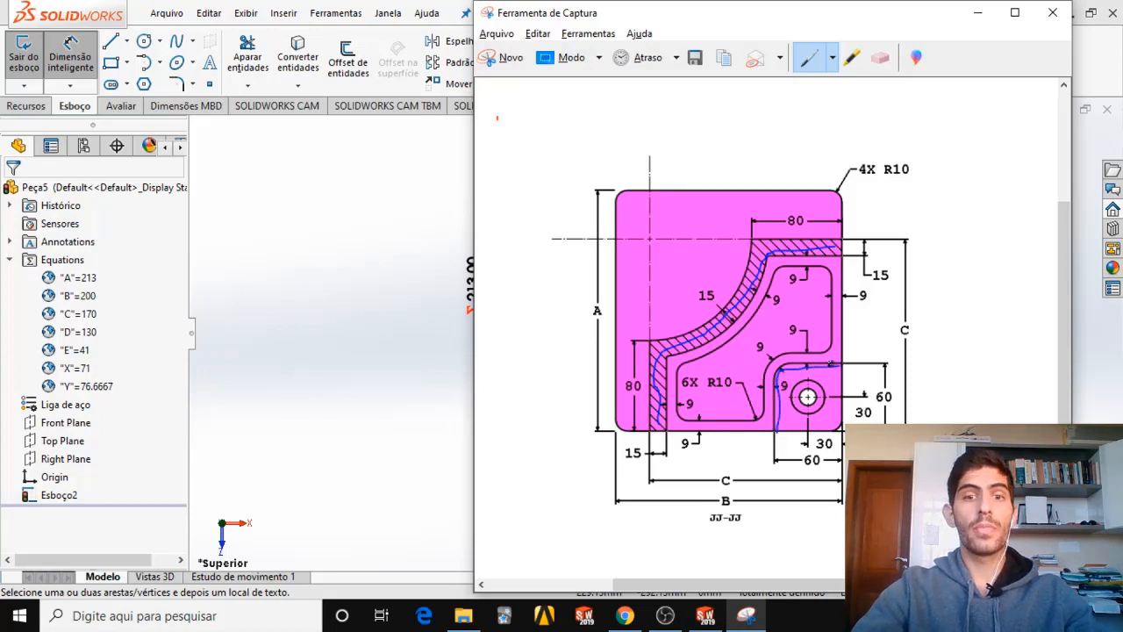
pyautogui.click(978, 12)
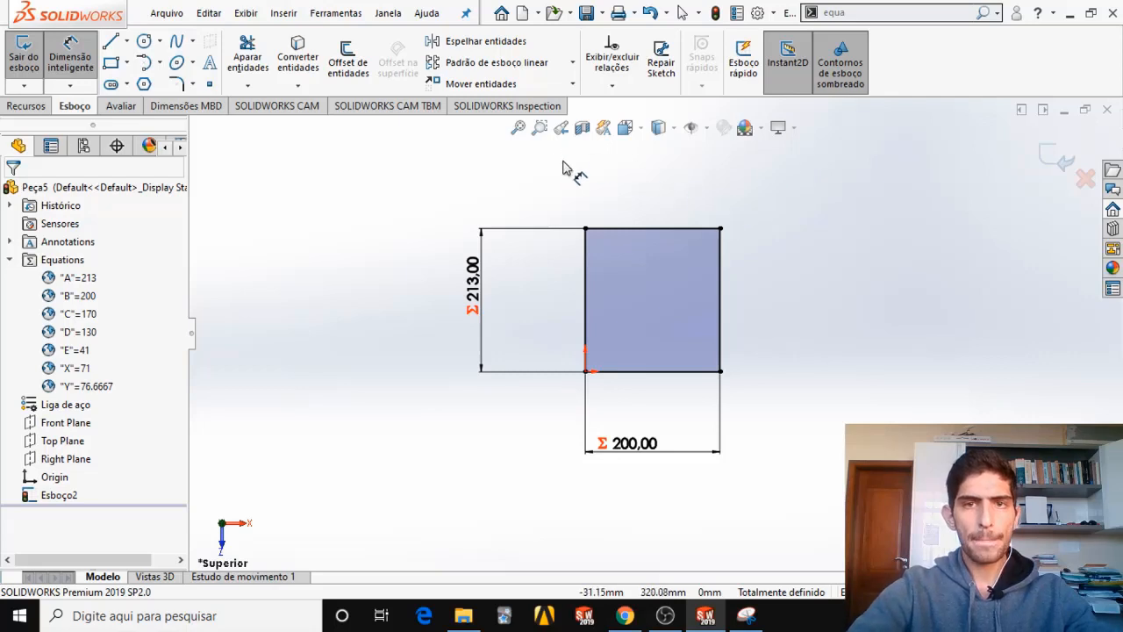
# Sketch a vertical line about 103 mm long upward from the rectangle's bottom edge, near its left side.
pyautogui.click(127, 43)
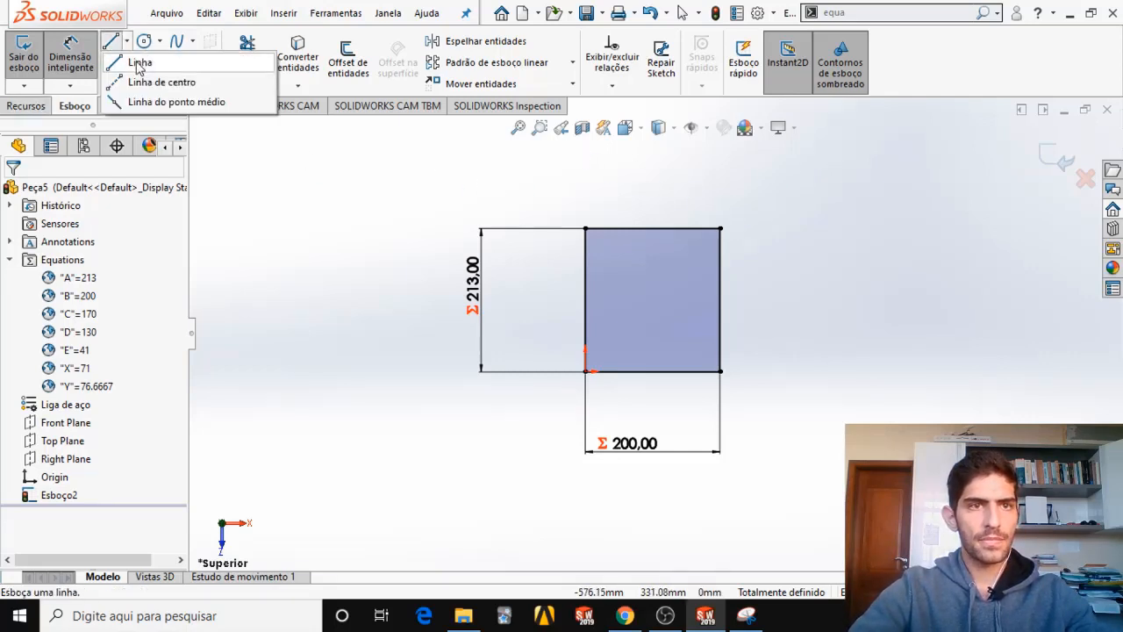
pyautogui.click(139, 64)
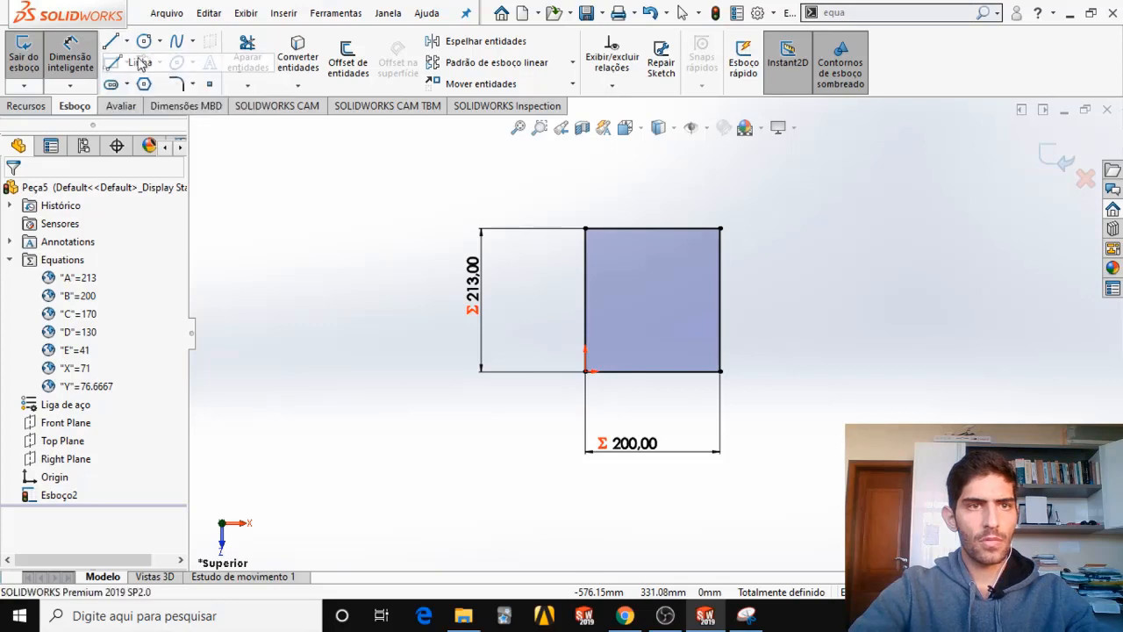
pyautogui.click(606, 372)
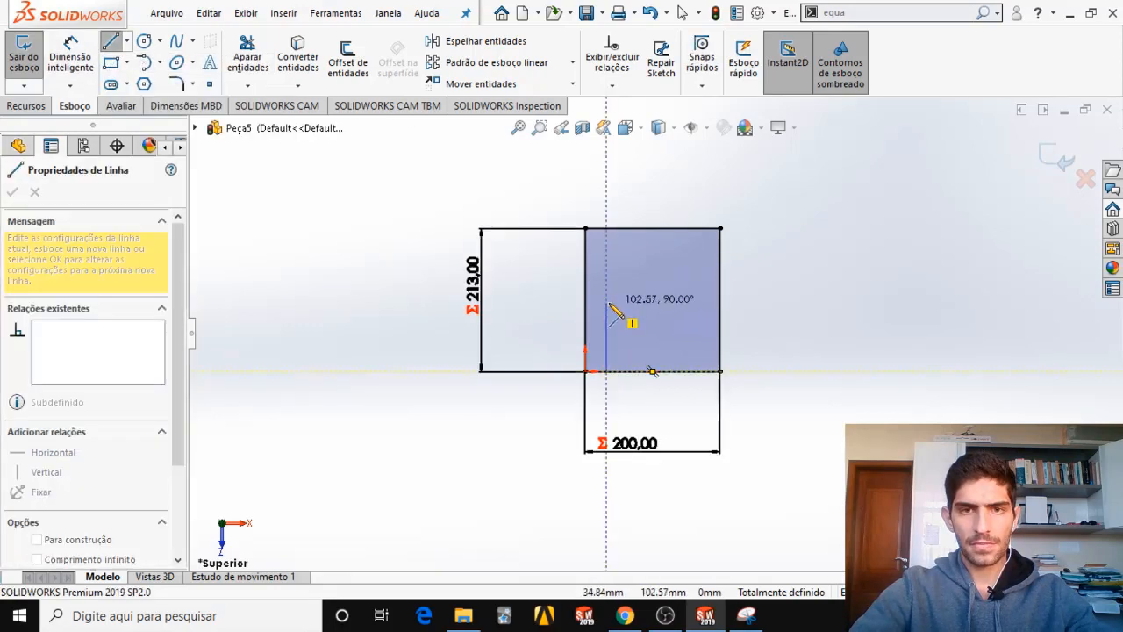
pyautogui.click(605, 302)
pyautogui.press('Escape')
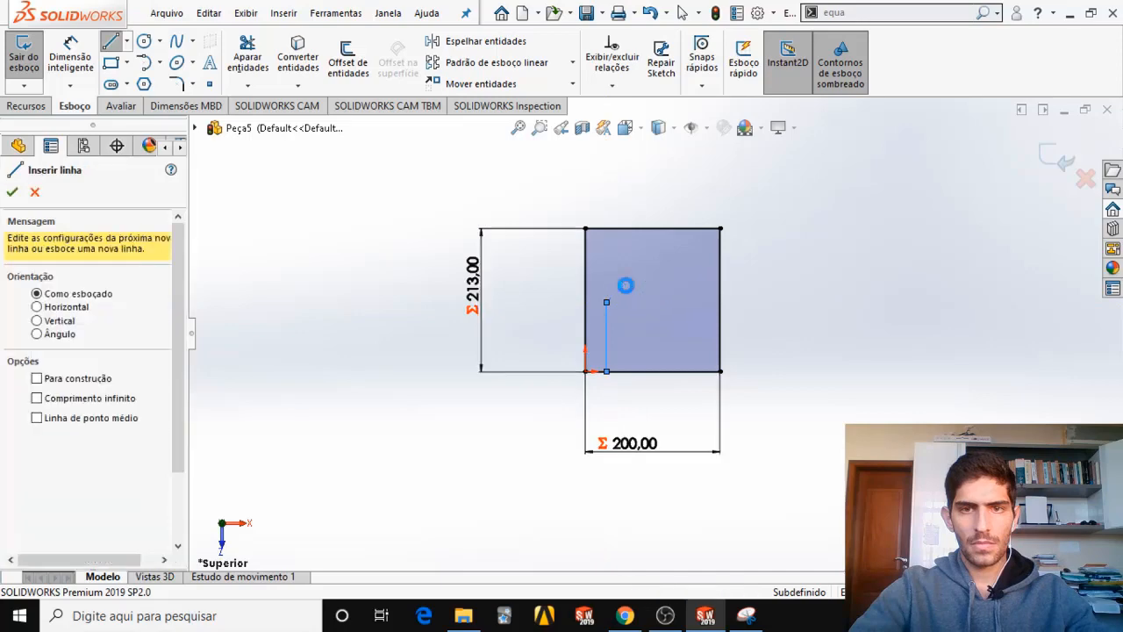
pyautogui.press('Escape')
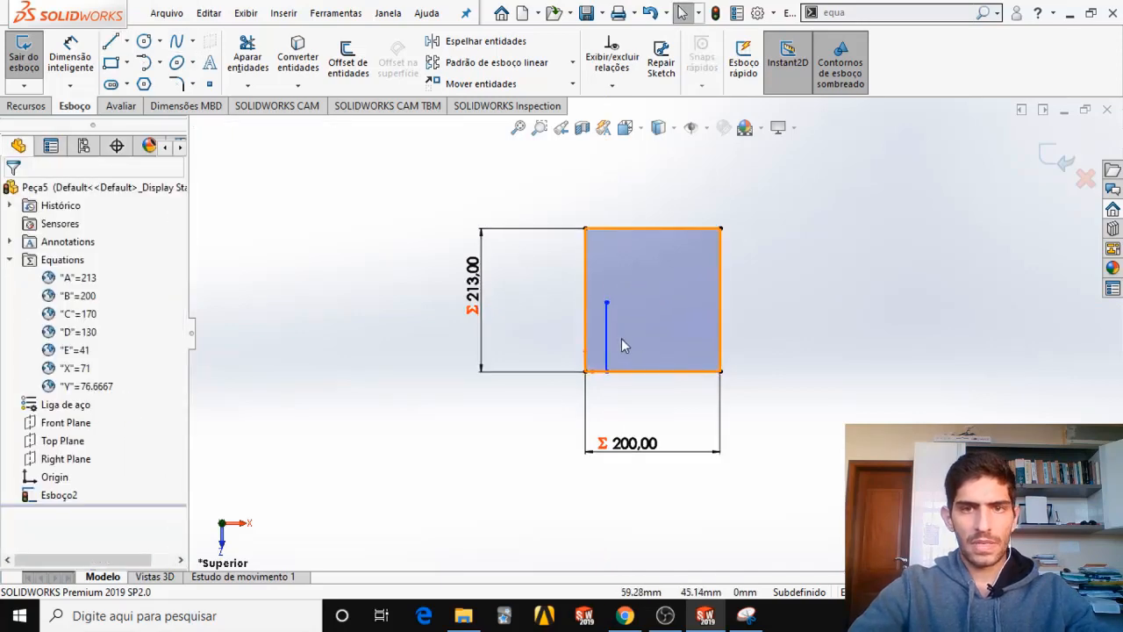
# Check the rib contour in the Snipping Tool capture and sketch a tangent arc from the vertical line's upper end toward the upper right.
pyautogui.hotkey('alt', 'Tab')
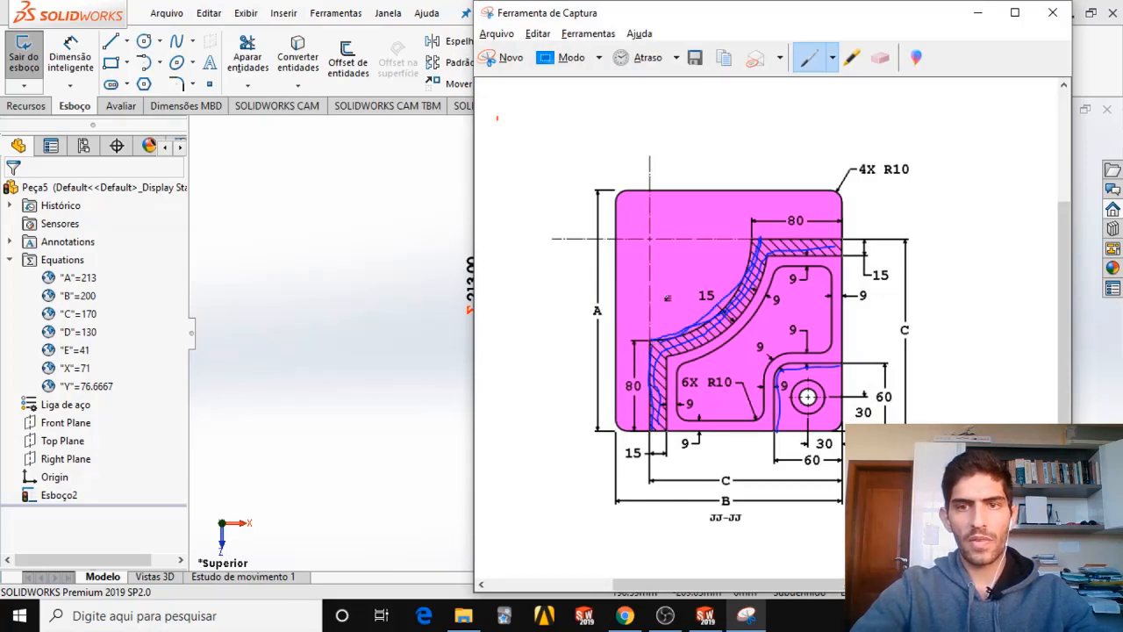
pyautogui.hotkey('alt', 'Tab')
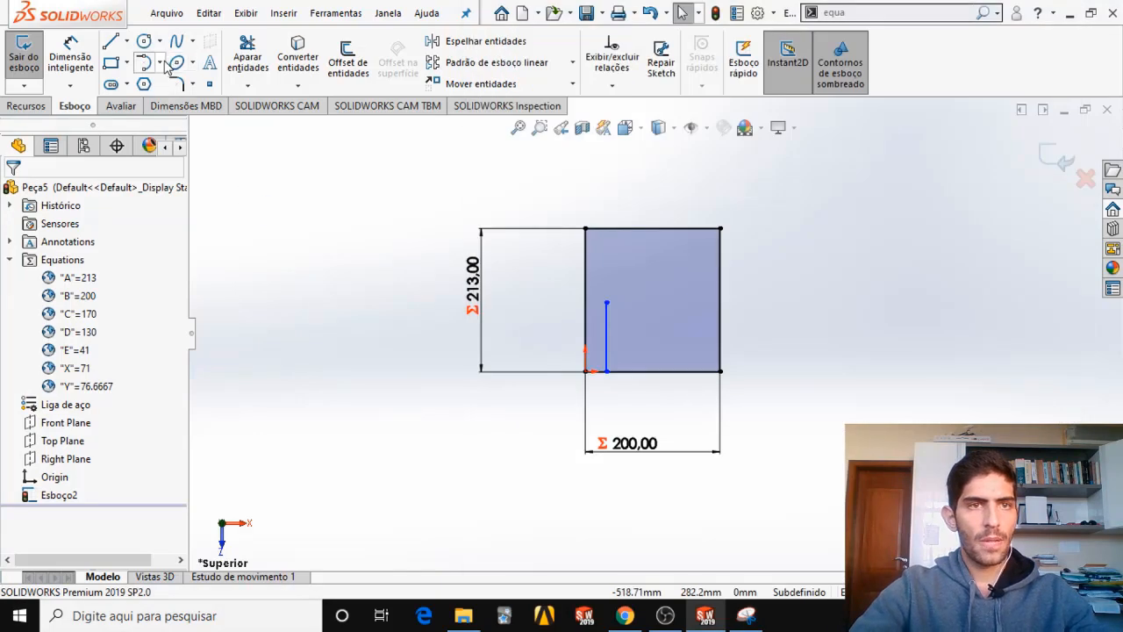
pyautogui.click(161, 63)
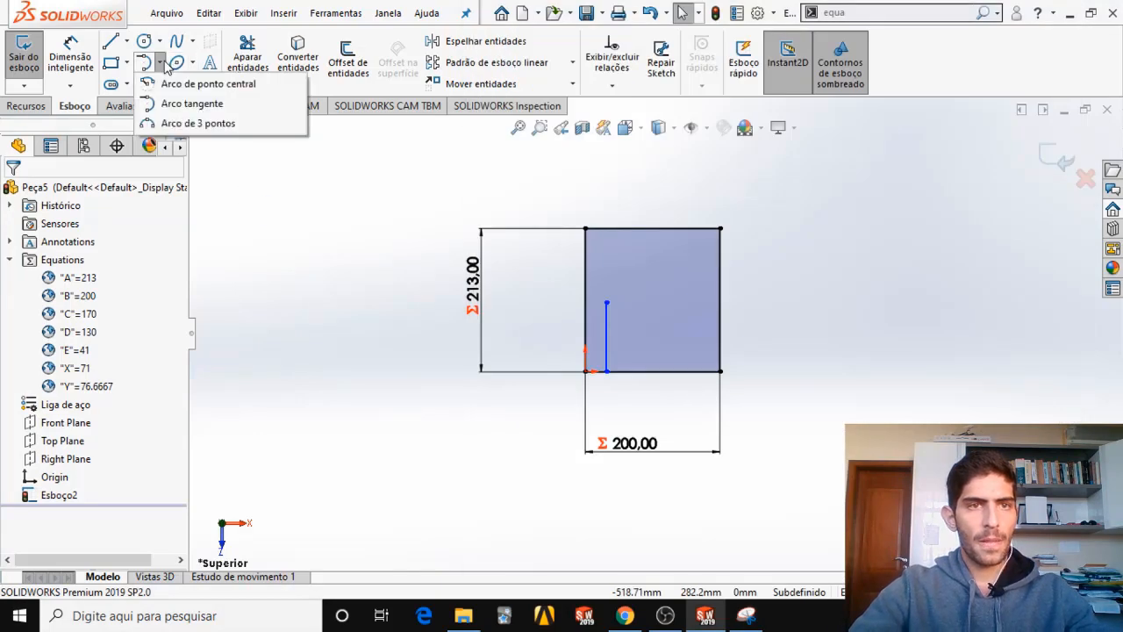
pyautogui.click(174, 106)
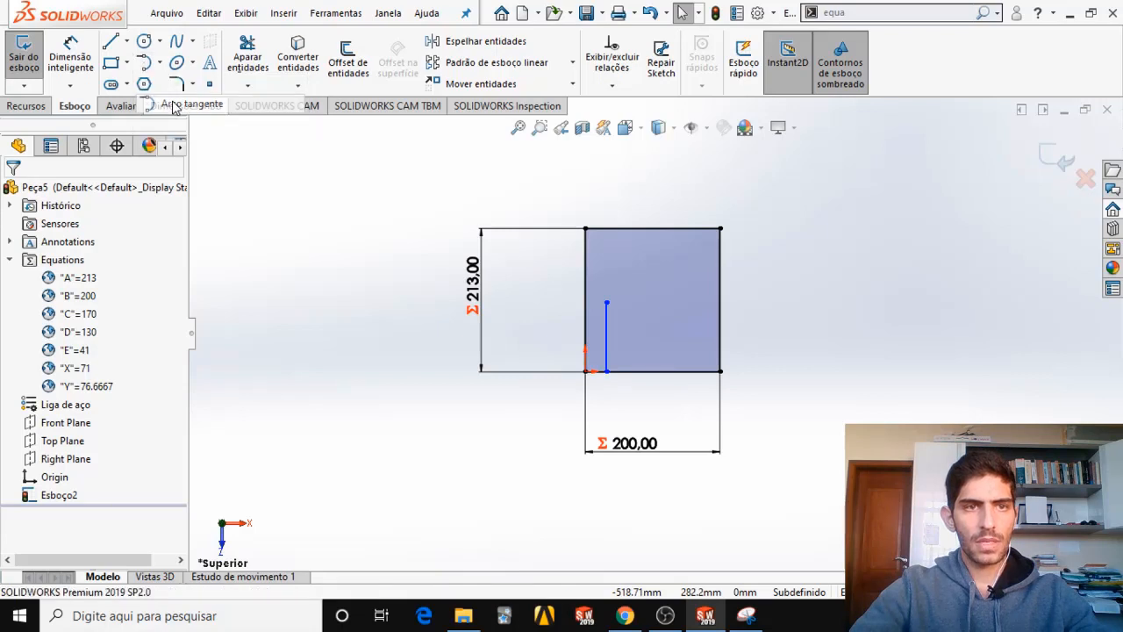
pyautogui.click(607, 302)
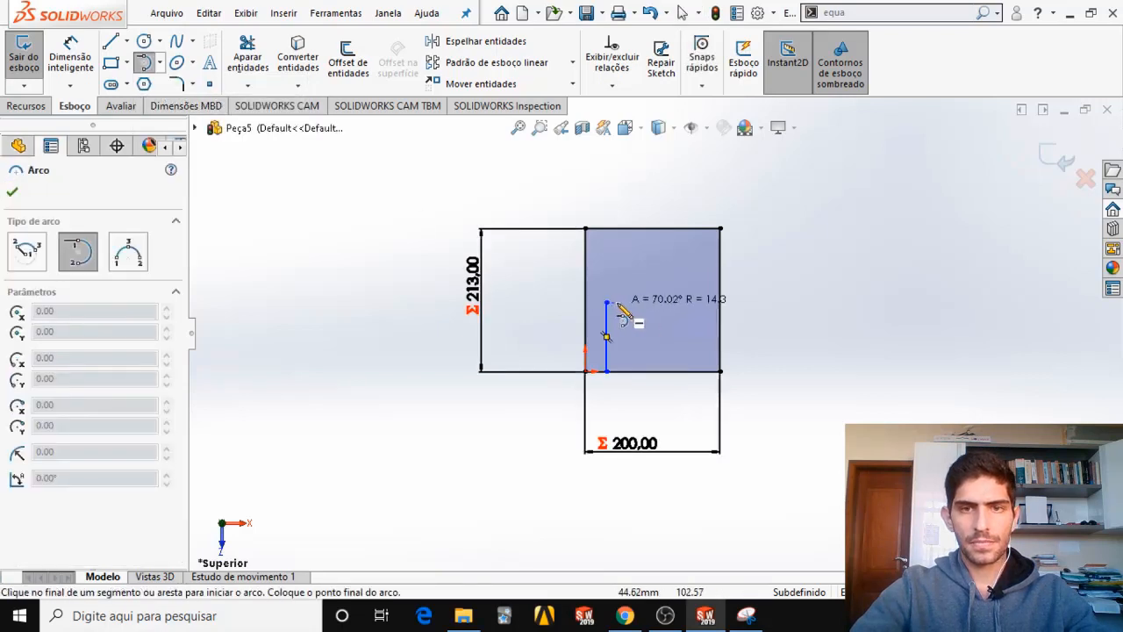
pyautogui.click(660, 274)
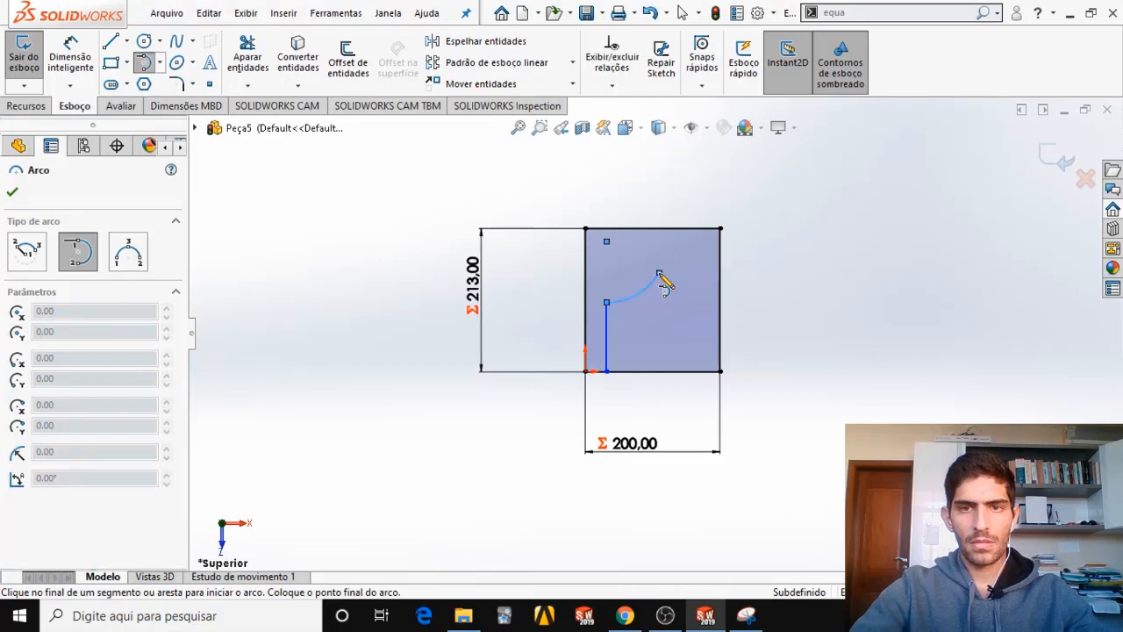
pyautogui.press('Escape')
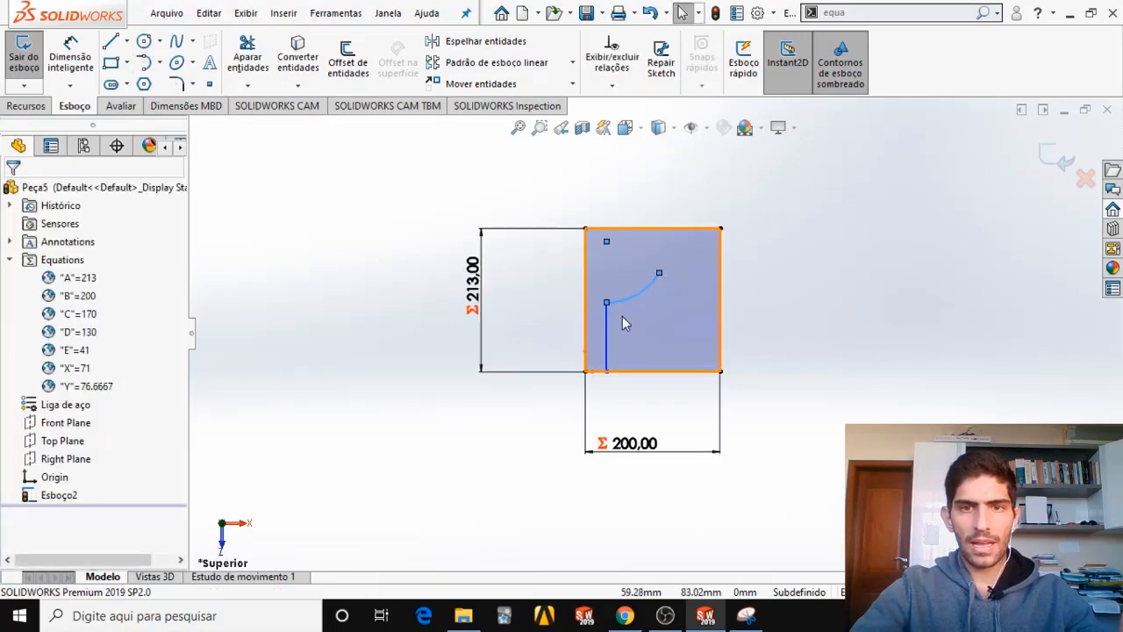
# Sketch a horizontal line from the arc's free end to the rectangle's right edge, about 147 mm above the bottom edge.
pyautogui.scroll(-4, 622, 327)
pyautogui.scroll(2, 653, 312)
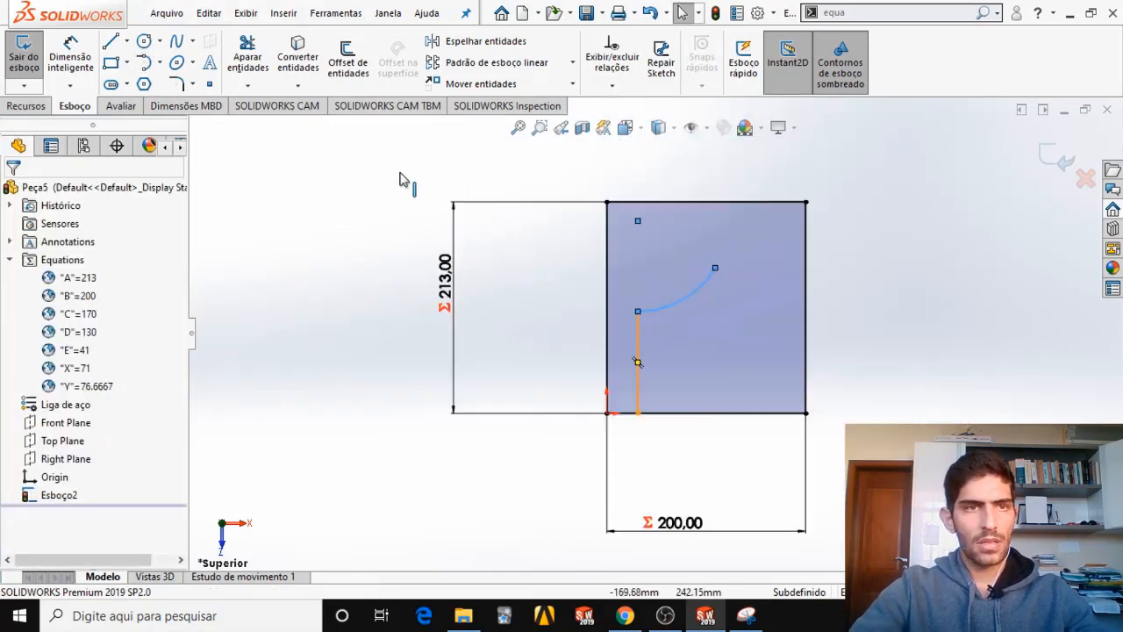
pyautogui.click(111, 41)
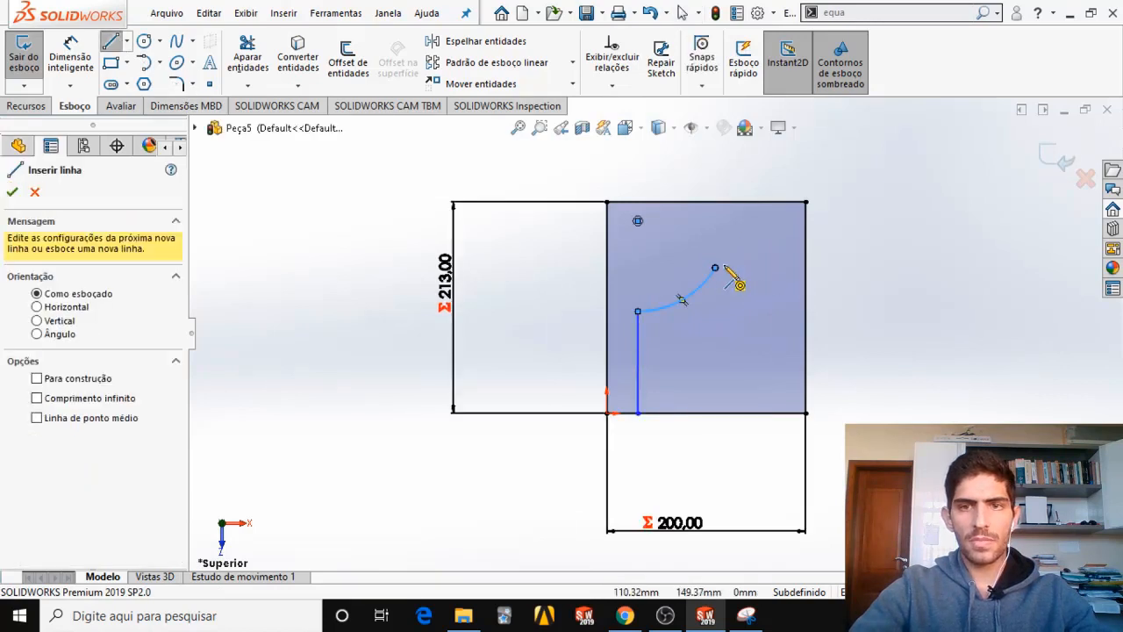
pyautogui.click(716, 268)
pyautogui.click(806, 268)
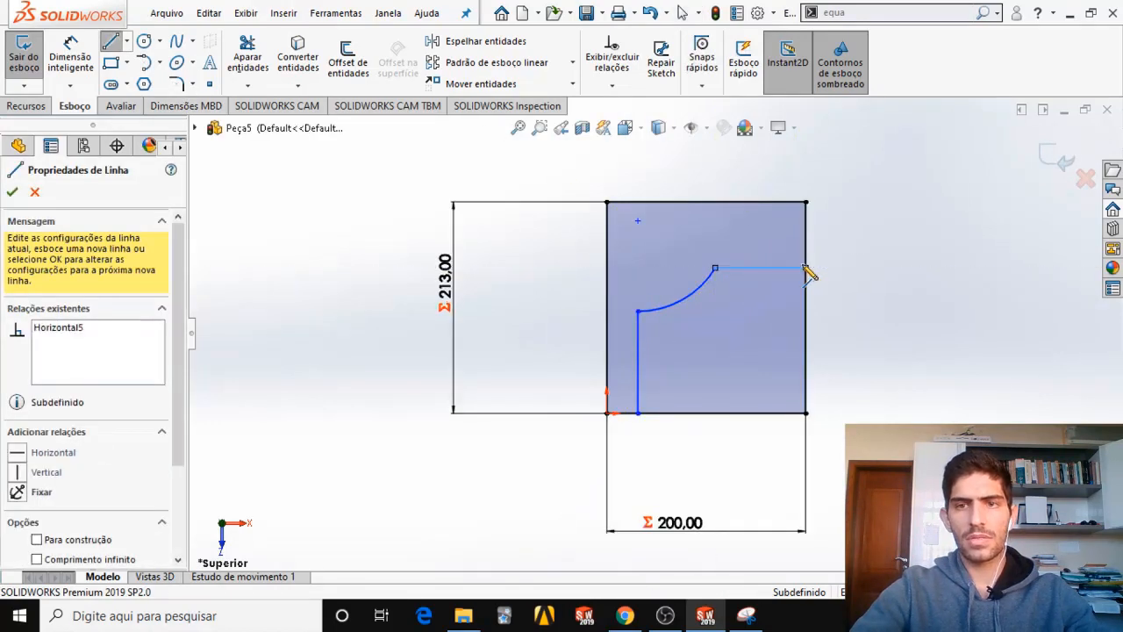
pyautogui.press('Escape')
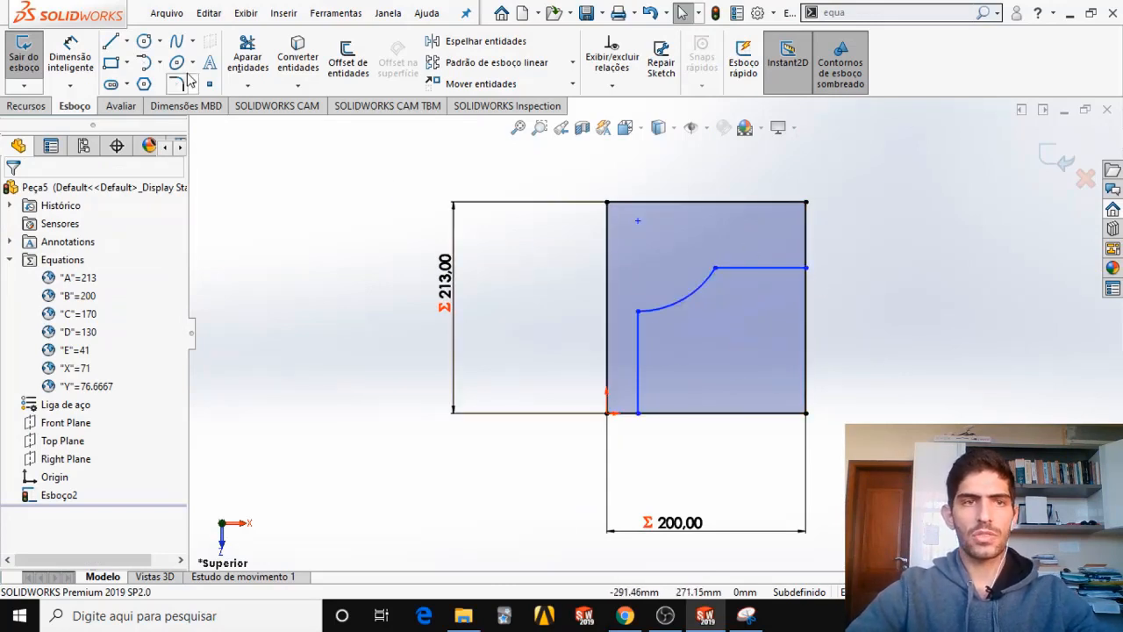
# Dimension the height from the rectangle's lower-right corner to the rib's upper horizontal line and link it to global variable C, checking the capture.
pyautogui.click(70, 48)
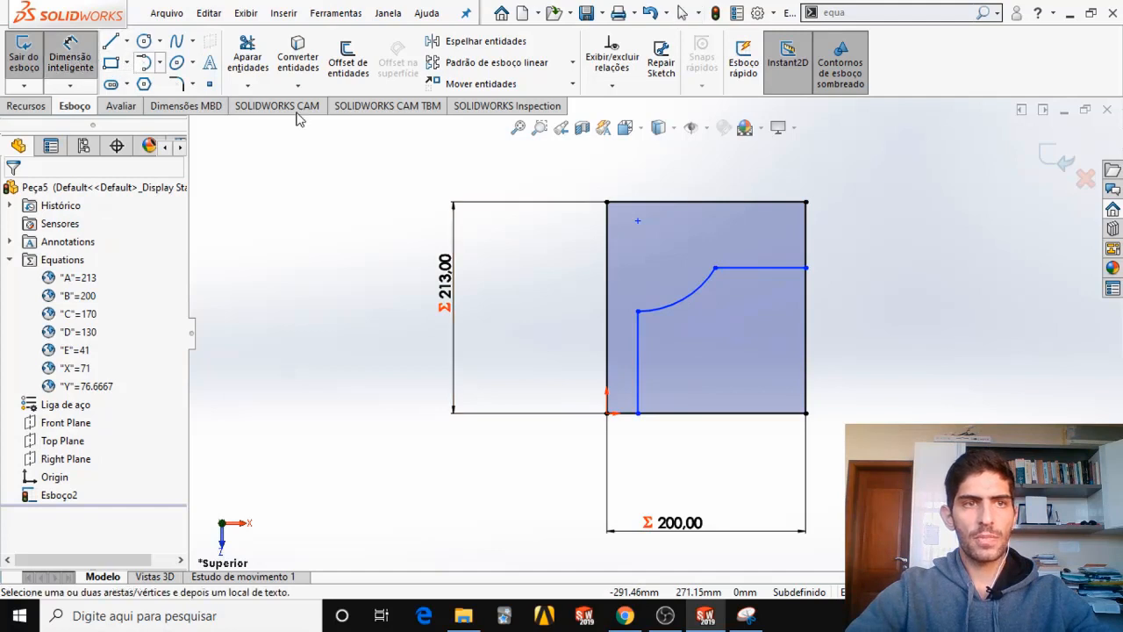
pyautogui.click(807, 268)
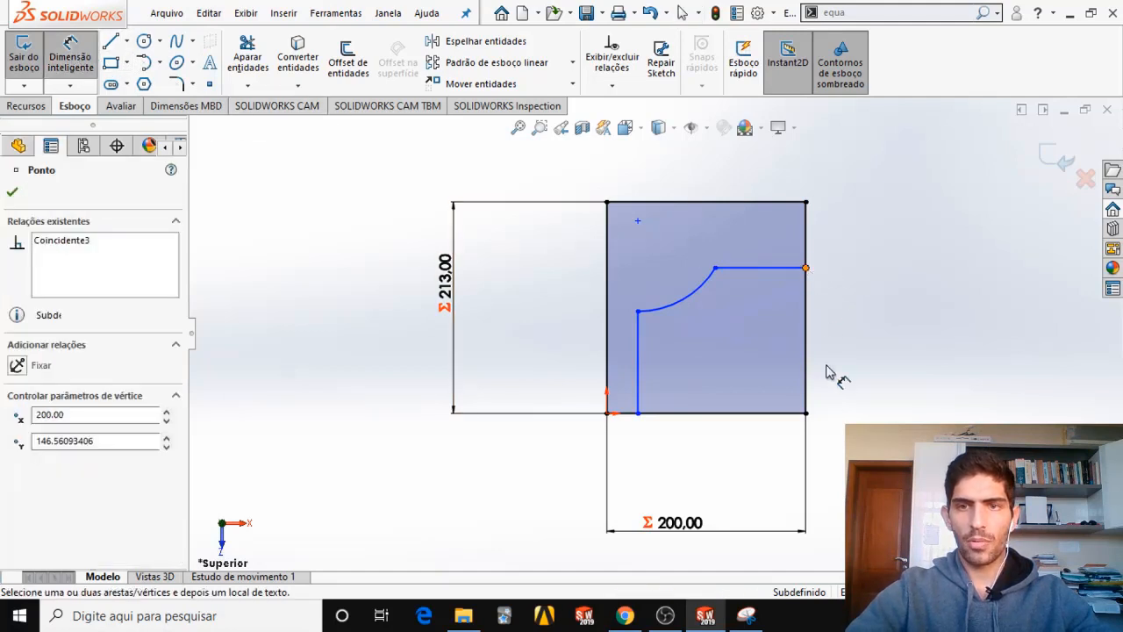
pyautogui.click(807, 413)
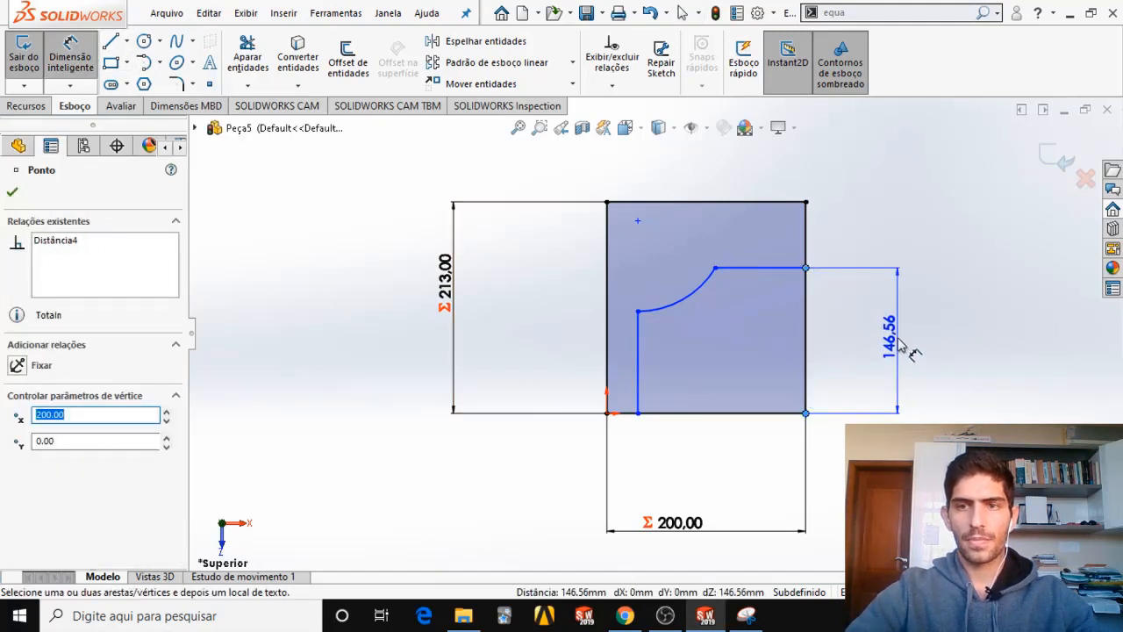
pyautogui.click(903, 345)
pyautogui.hotkey('alt', 'Tab')
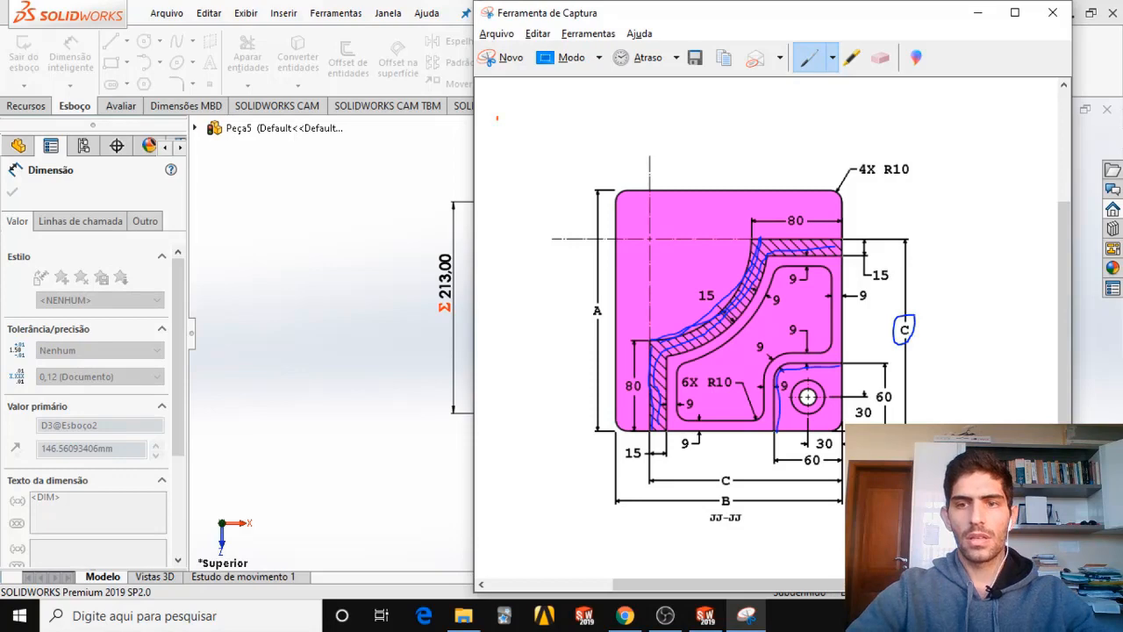
pyautogui.hotkey('alt', 'Tab')
pyautogui.write('=')
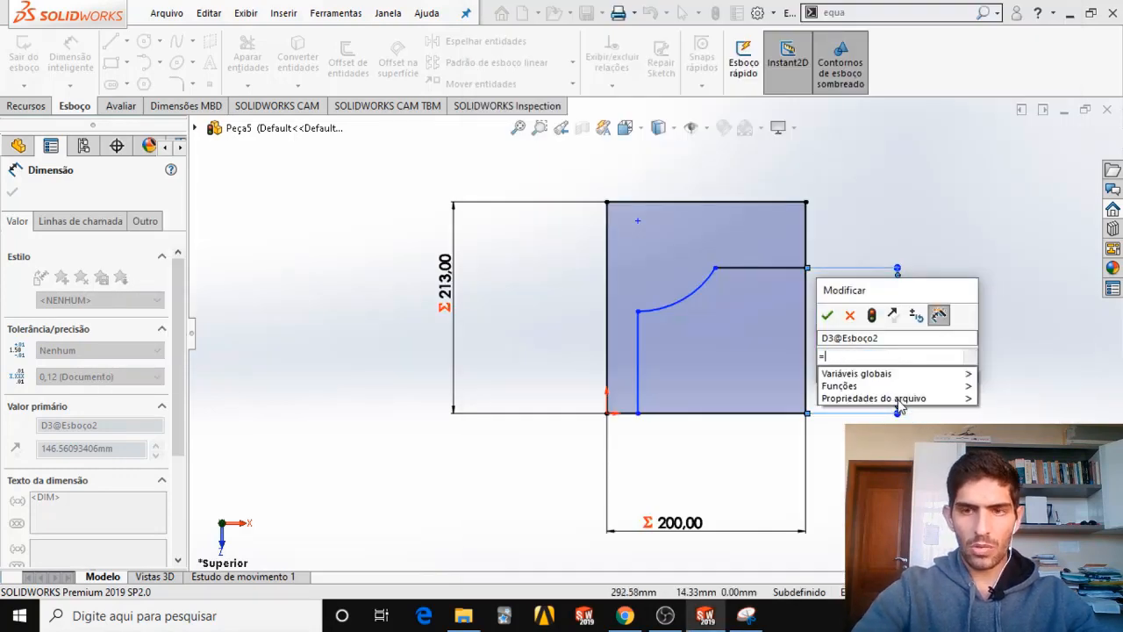
pyautogui.moveTo(926, 377)
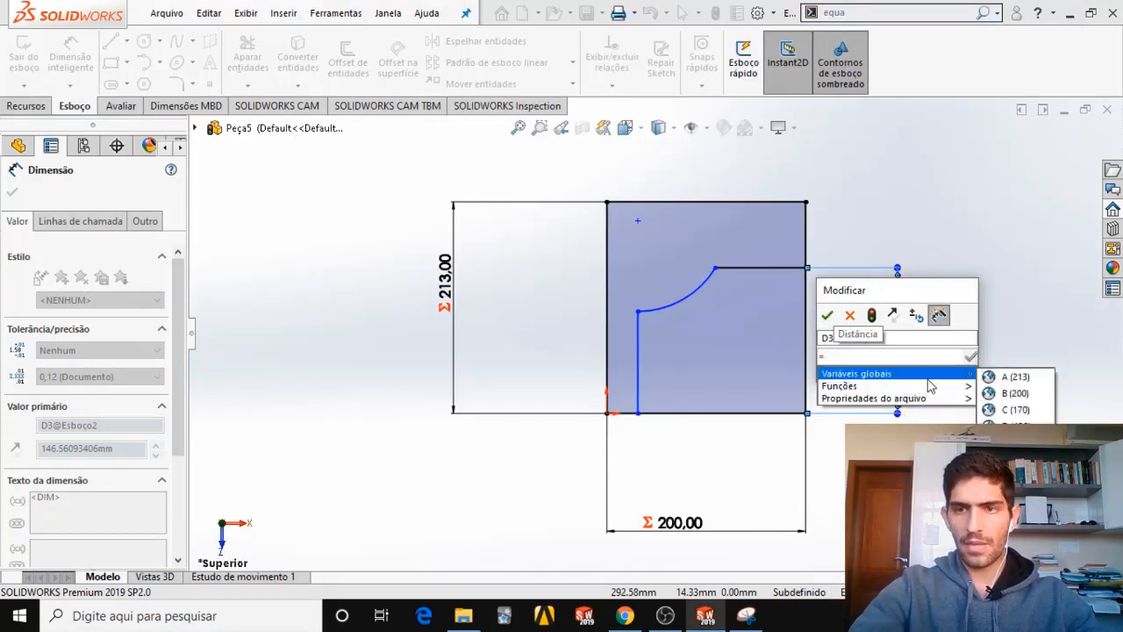
pyautogui.click(1015, 410)
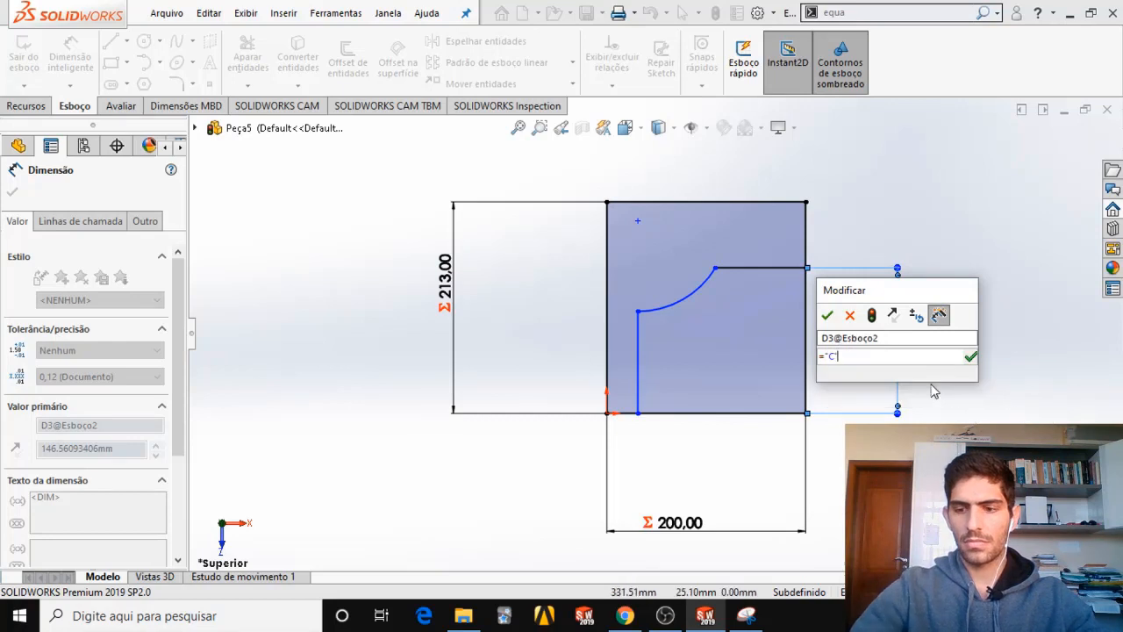
pyautogui.press('Return')
pyautogui.click(834, 319)
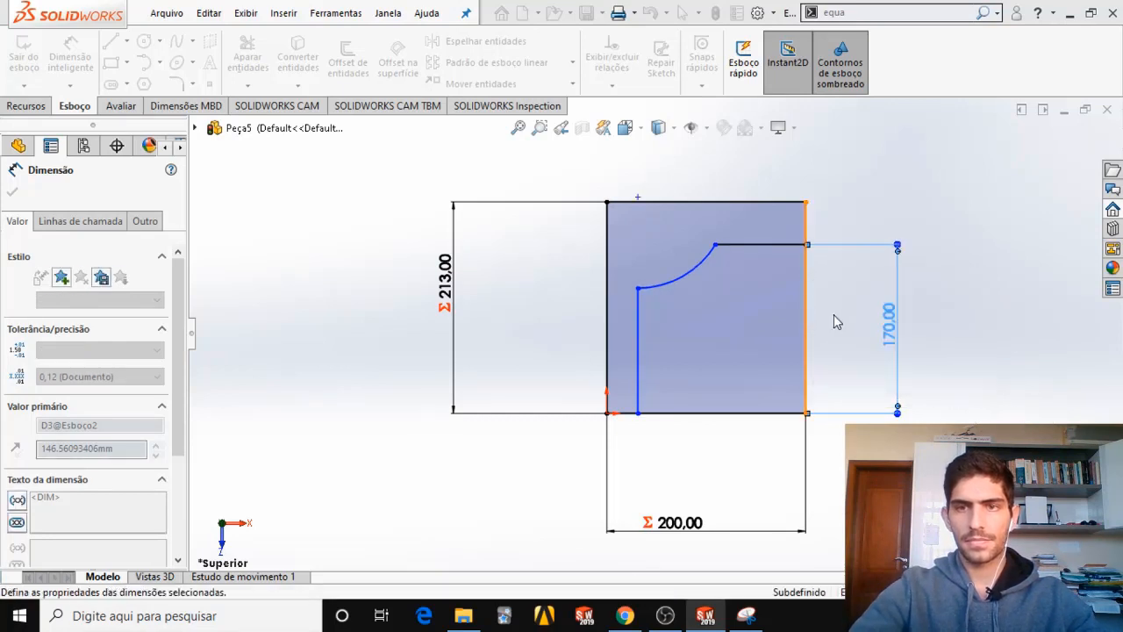
# Dimension the horizontal distance from the rib's vertical line to the rectangle's lower-right corner and link it to global variable C.
pyautogui.click(637, 413)
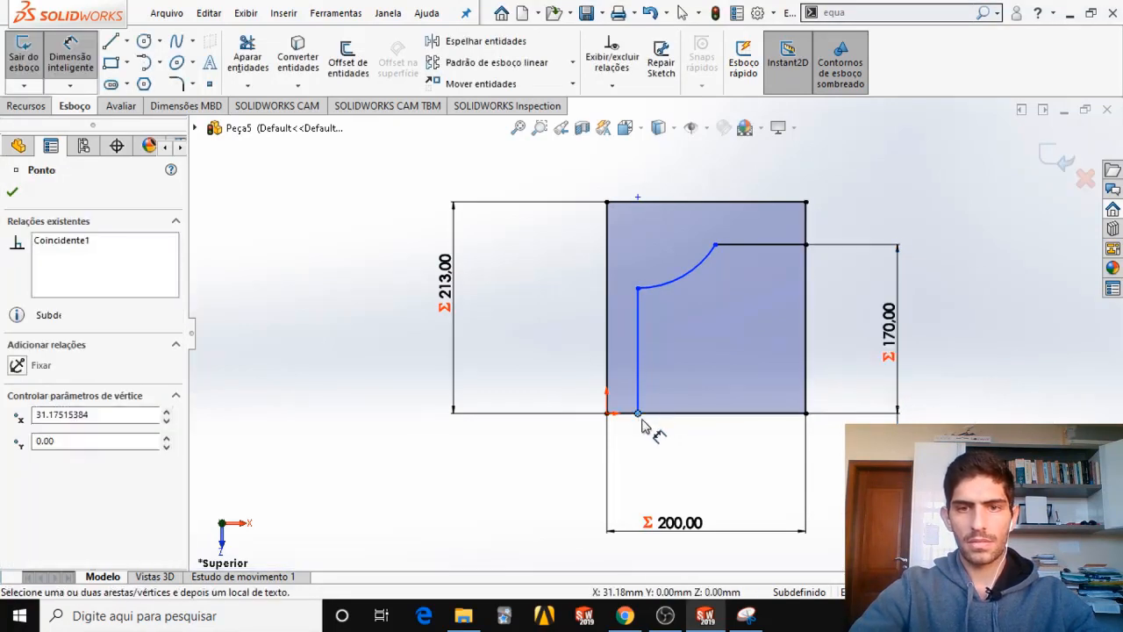
pyautogui.click(806, 413)
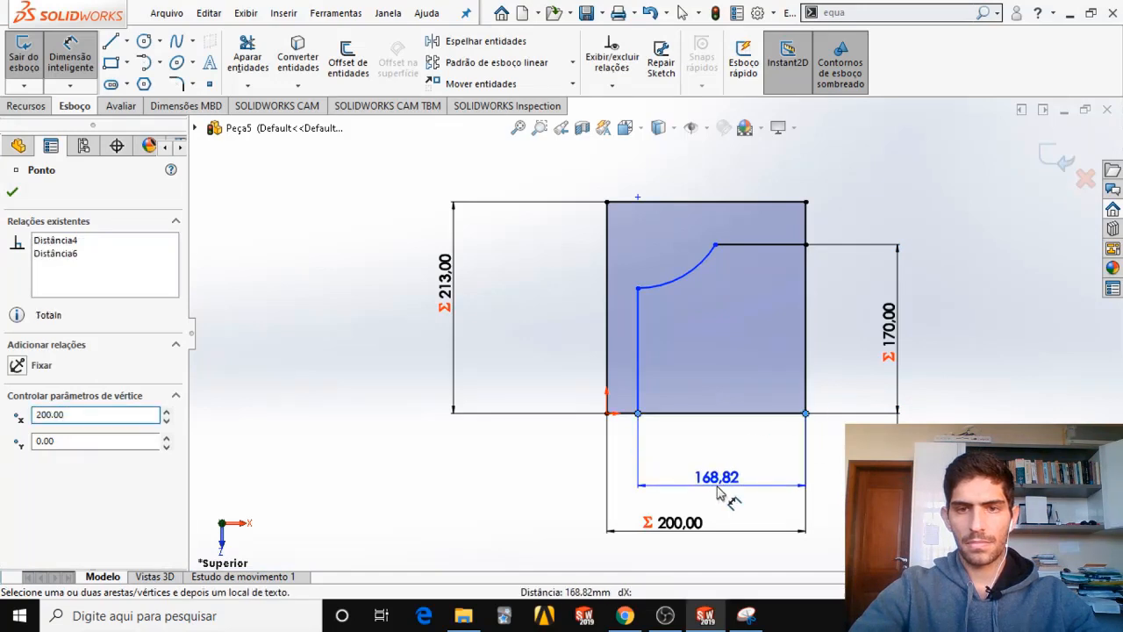
pyautogui.click(722, 491)
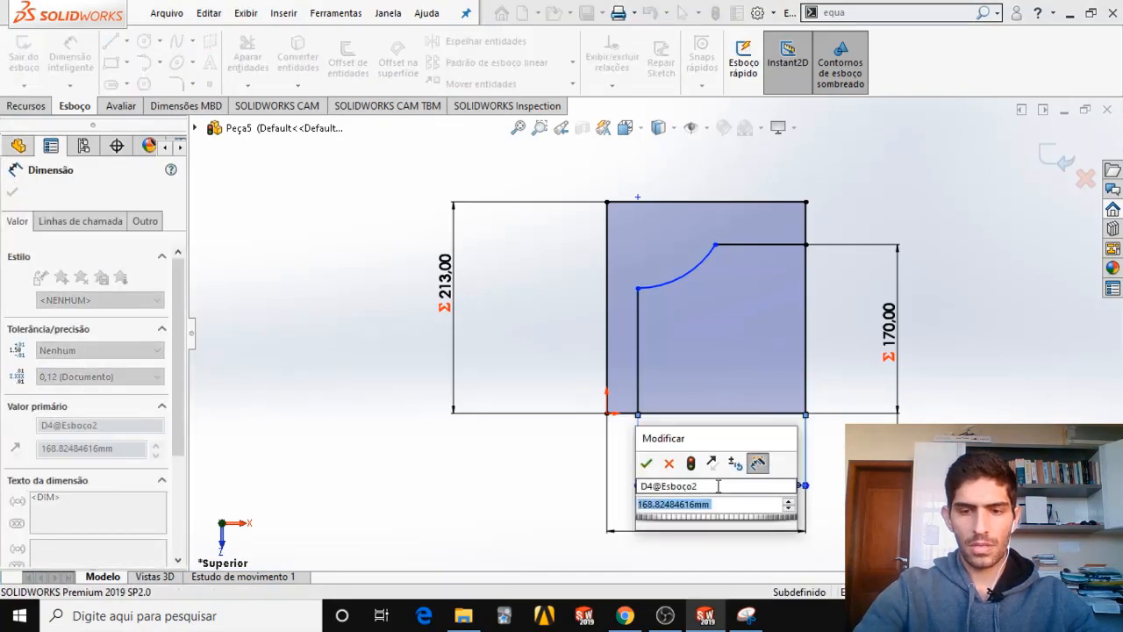
pyautogui.write('=')
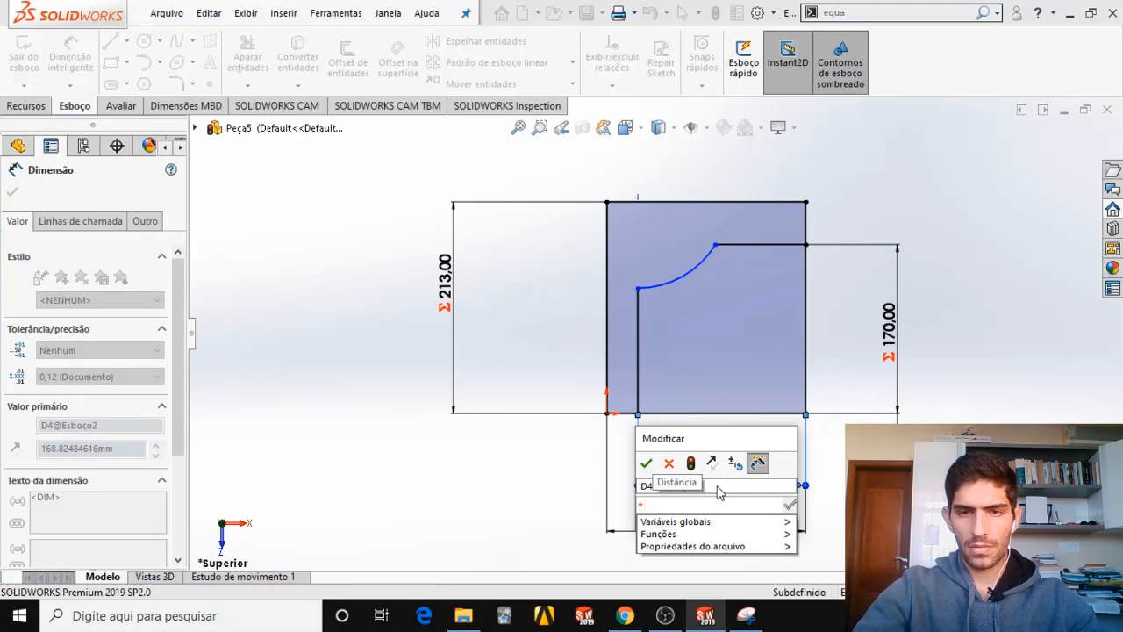
pyautogui.moveTo(772, 521)
pyautogui.click(820, 557)
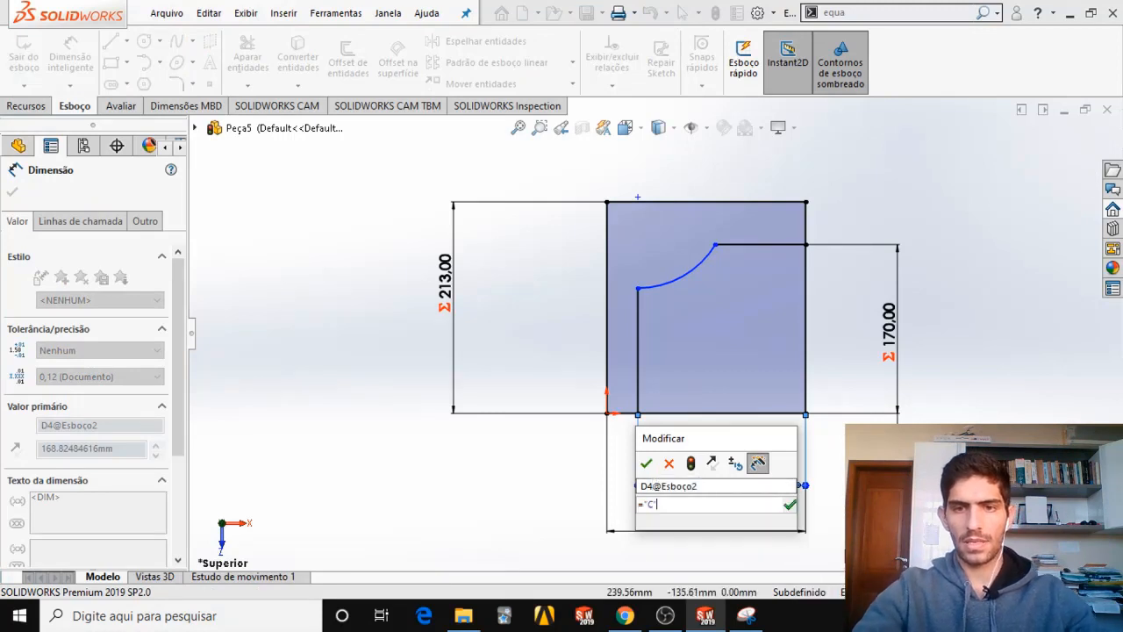
pyautogui.click(646, 464)
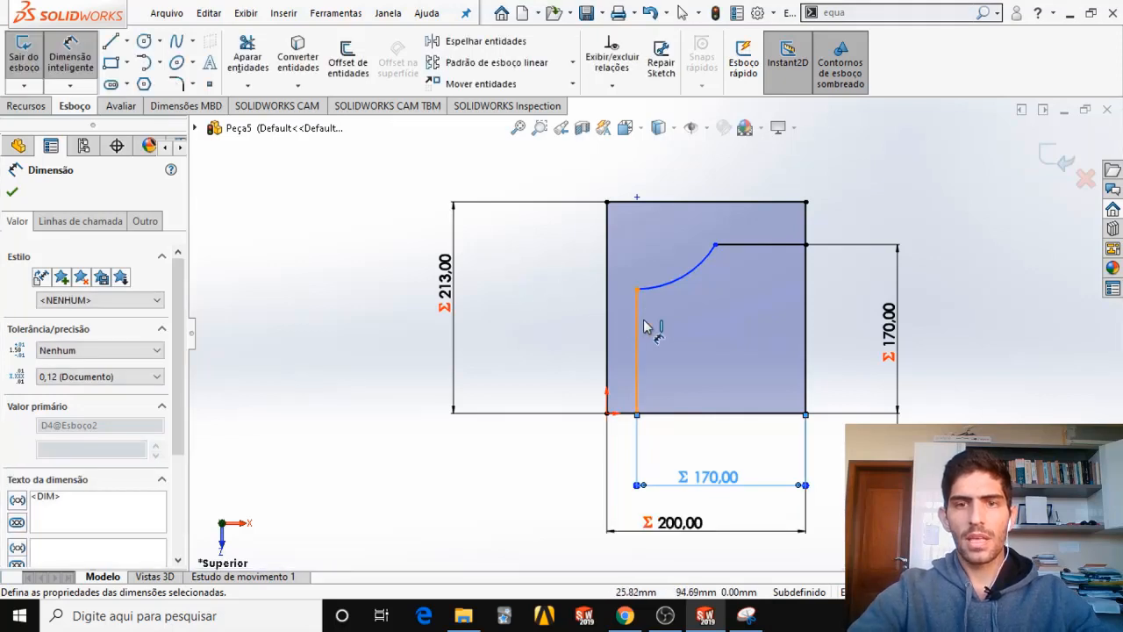
# Check the rib leg length on the capture and dimension the upper horizontal line to 80 mm.
pyautogui.click(770, 215)
pyautogui.click(778, 226)
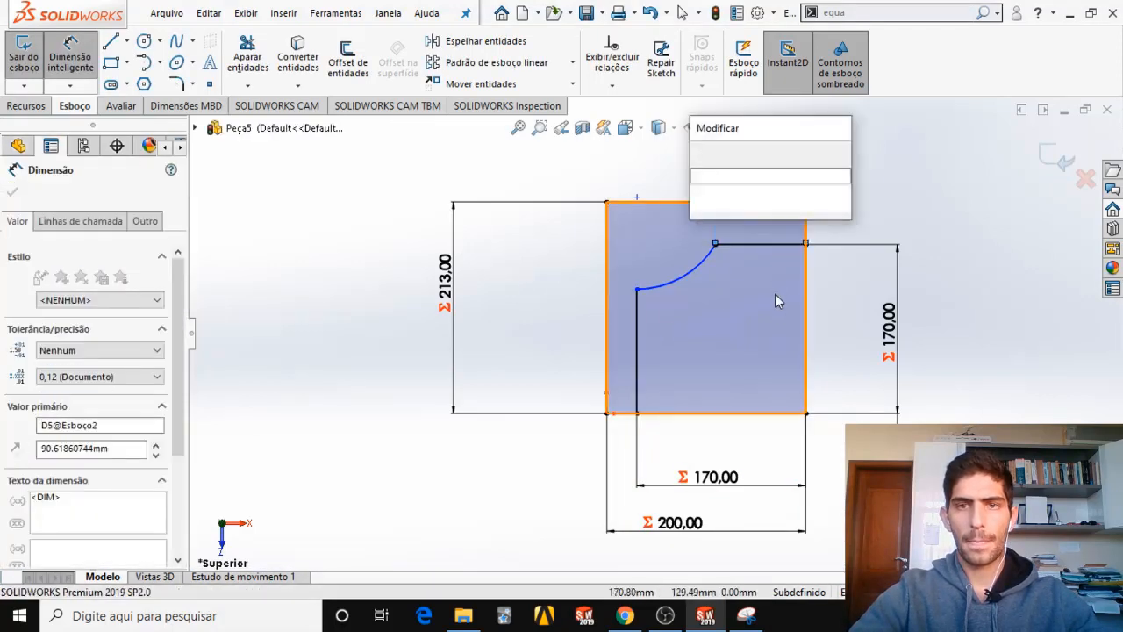
pyautogui.hotkey('alt', 'Tab')
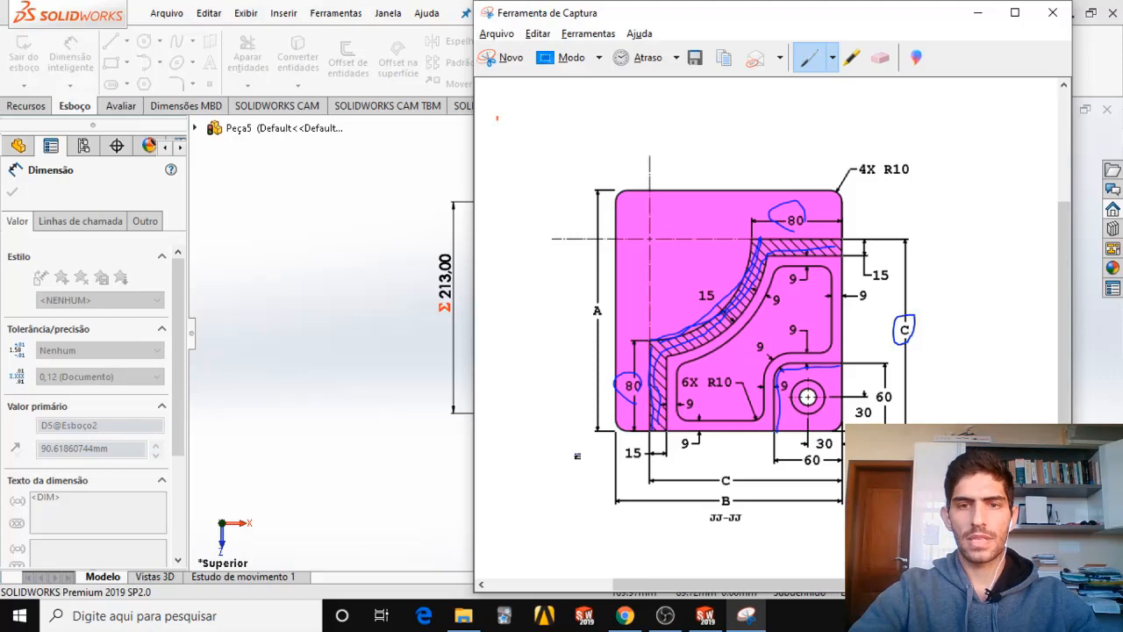
pyautogui.hotkey('alt', 'Tab')
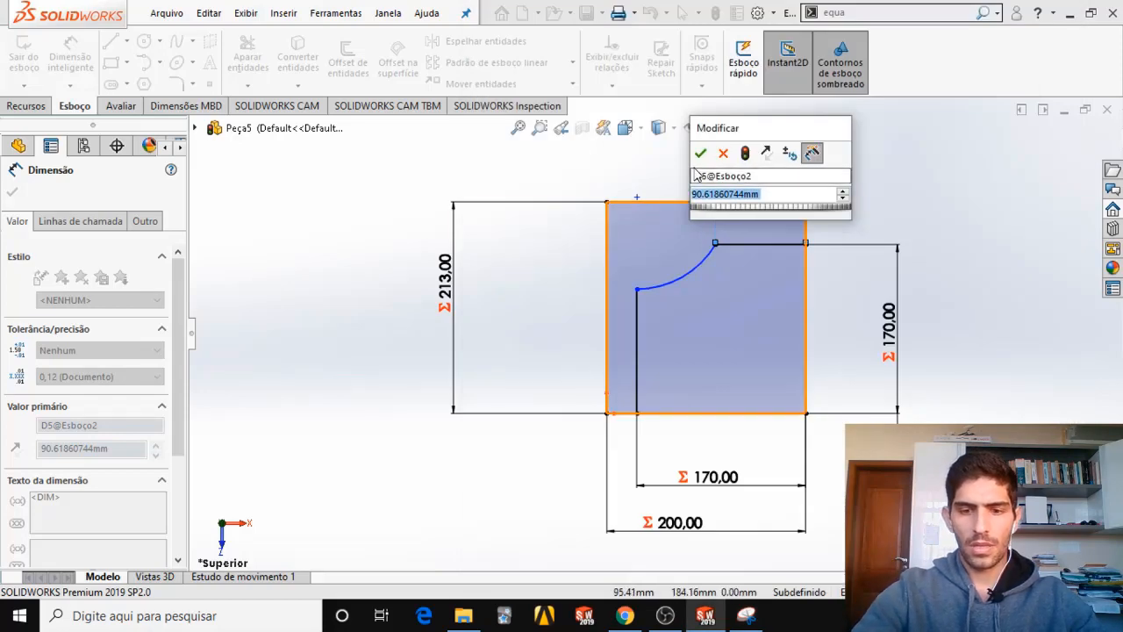
pyautogui.write('80')
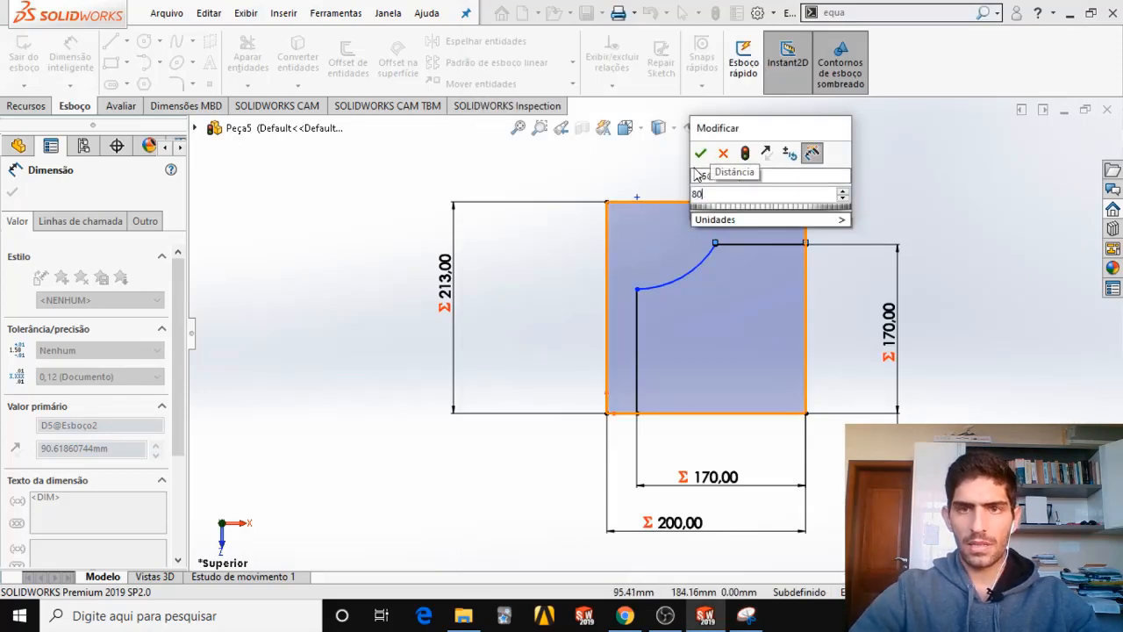
pyautogui.press('Return')
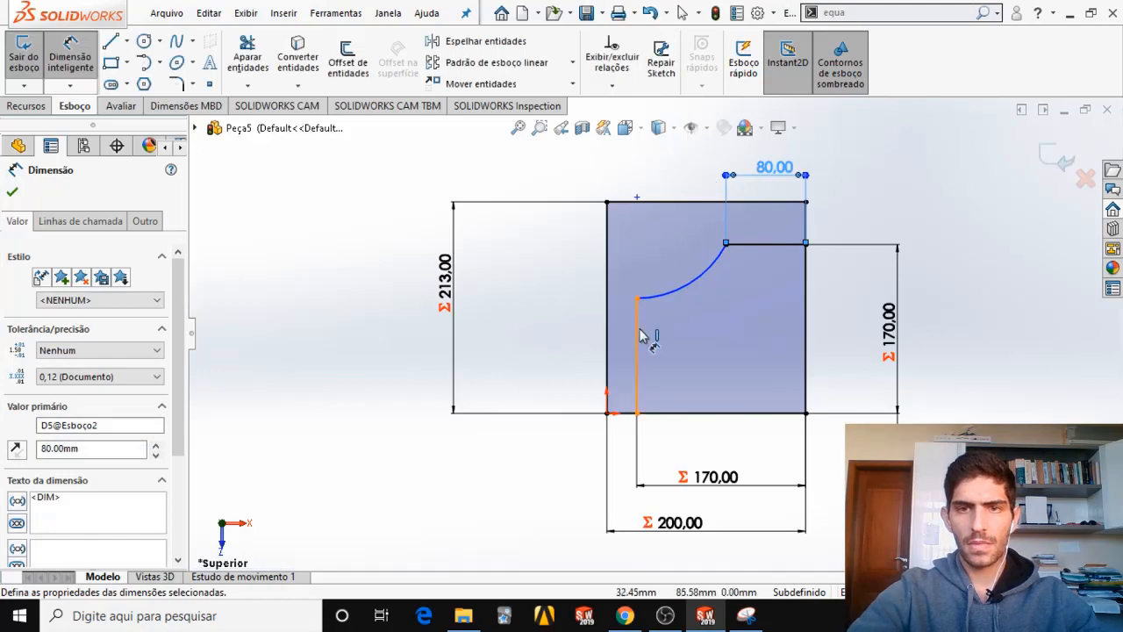
# Dimension the rib's vertical line to 80 mm, placing the dimension outside the rectangle's left edge.
pyautogui.click(641, 335)
pyautogui.click(581, 341)
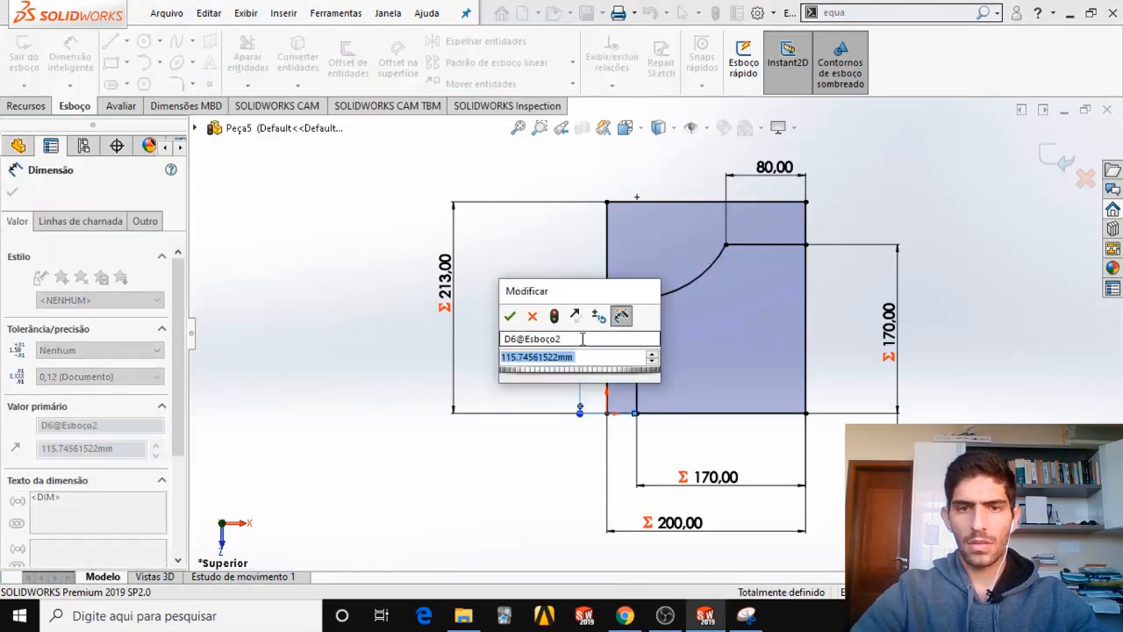
pyautogui.write('80')
pyautogui.press('Return')
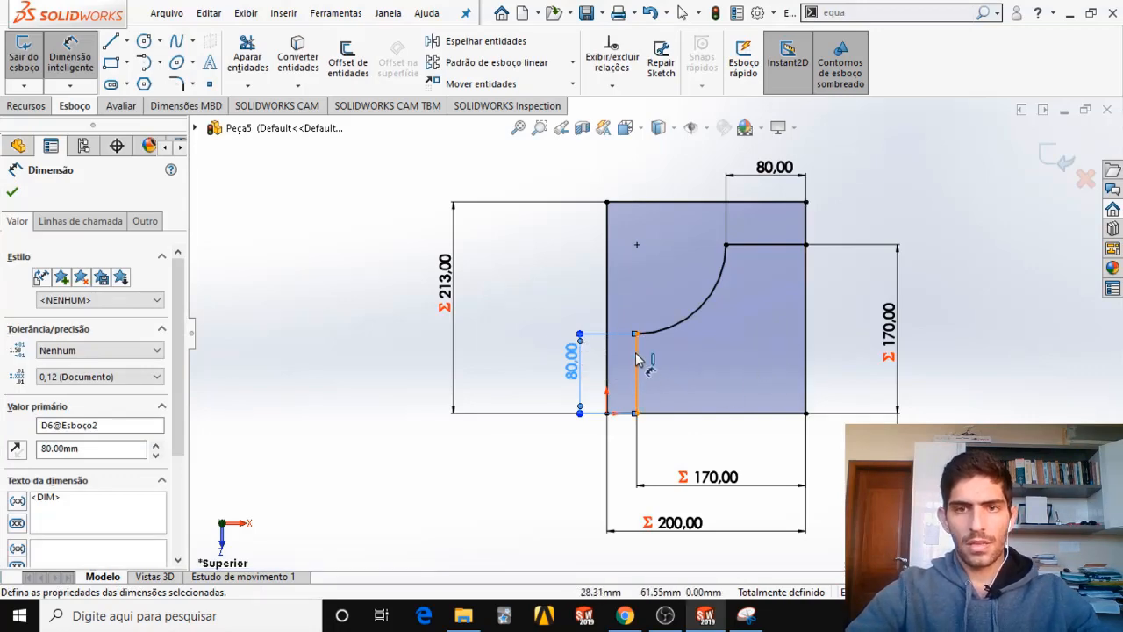
# Check the rib thickness on the capture and the part's views in CSWPSampleExam.pdf, and return to SOLIDWORKS.
pyautogui.hotkey('alt', 'Tab')
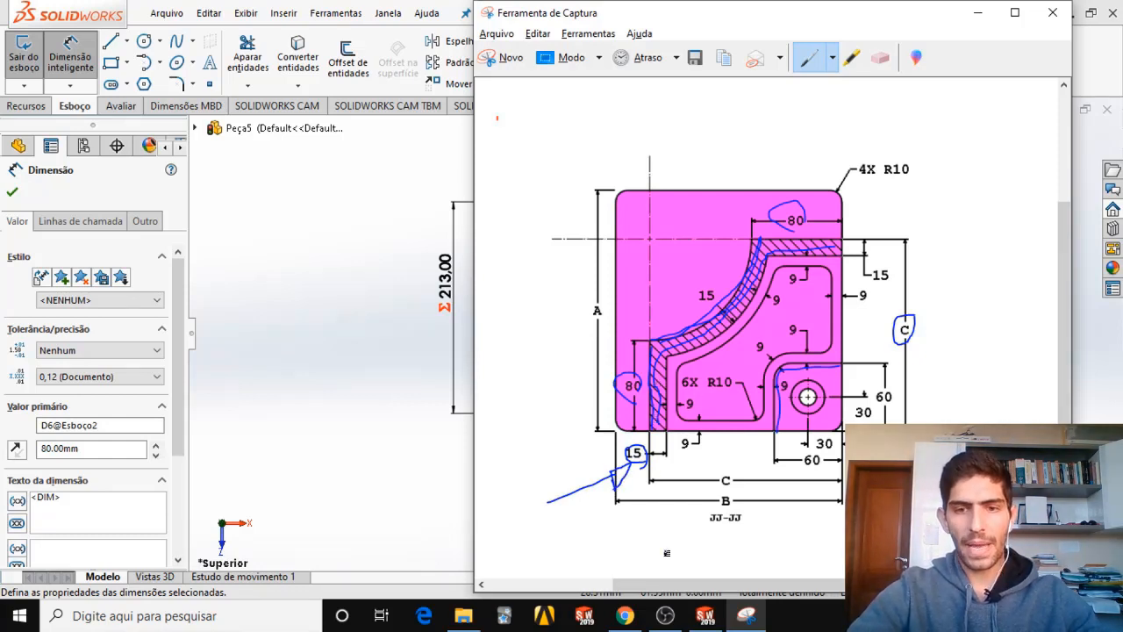
pyautogui.click(638, 618)
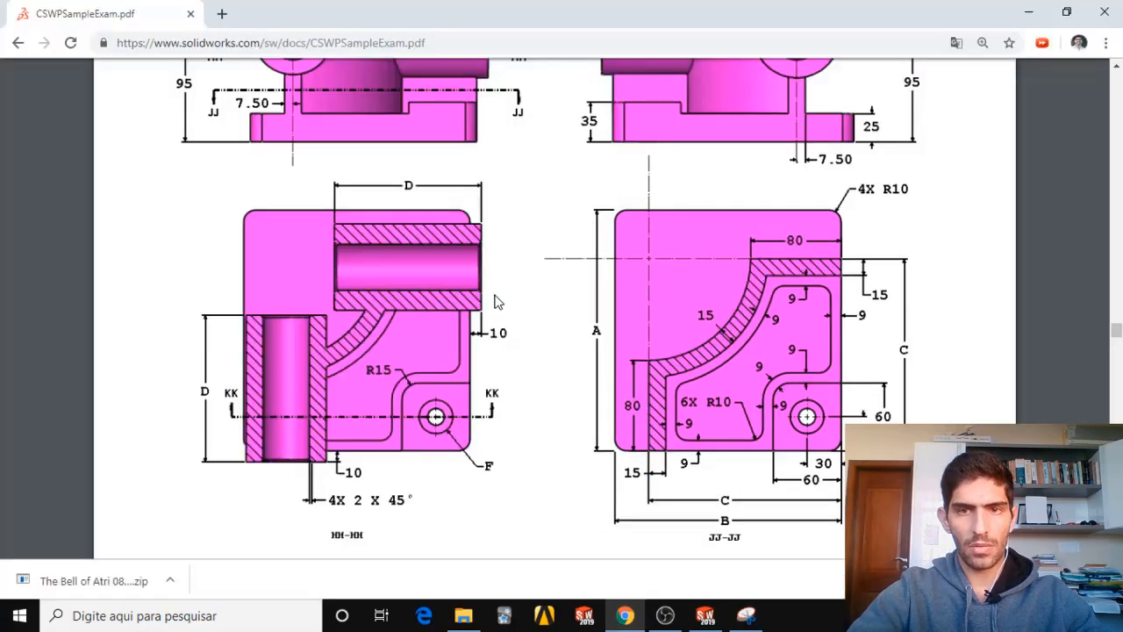
pyautogui.scroll(5, 497, 301)
pyautogui.scroll(-2, 514, 386)
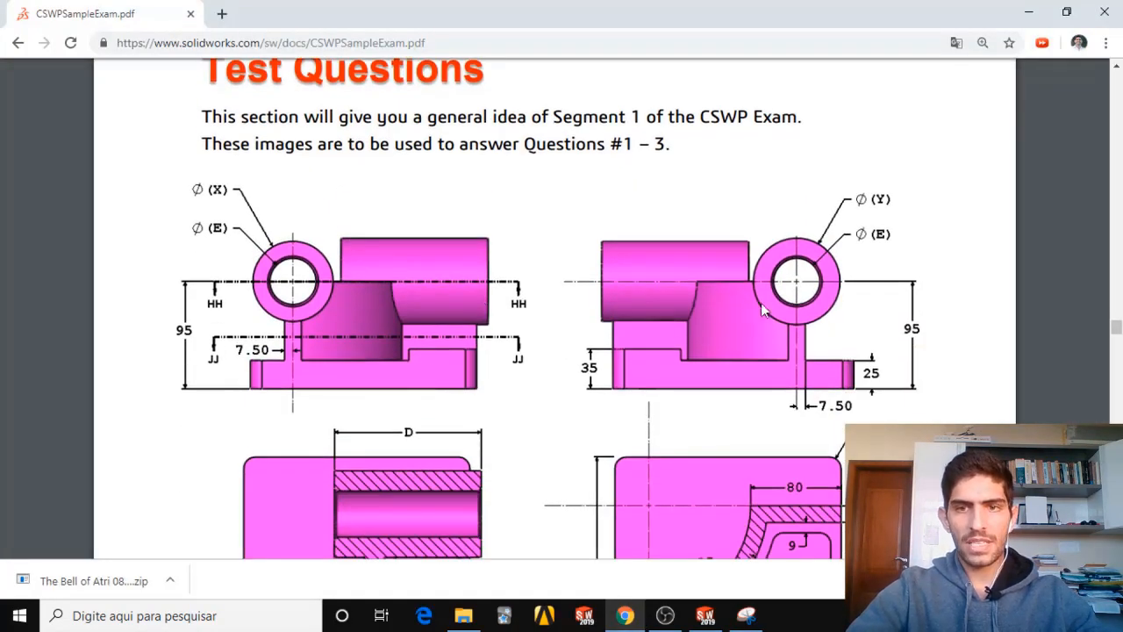
pyautogui.scroll(-8, 722, 312)
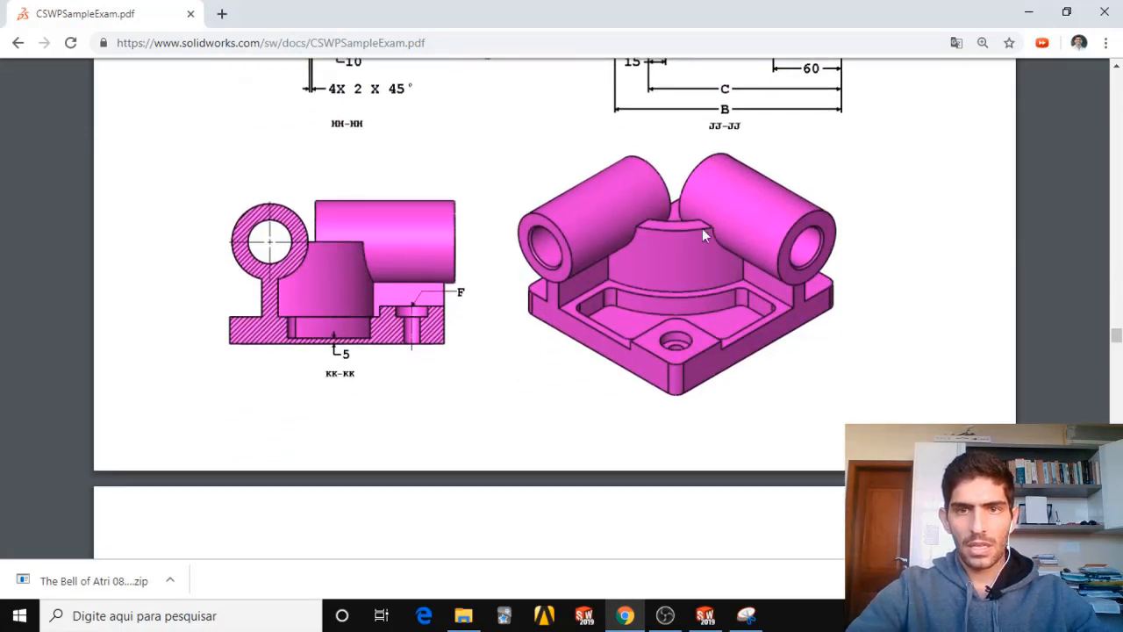
pyautogui.click(718, 619)
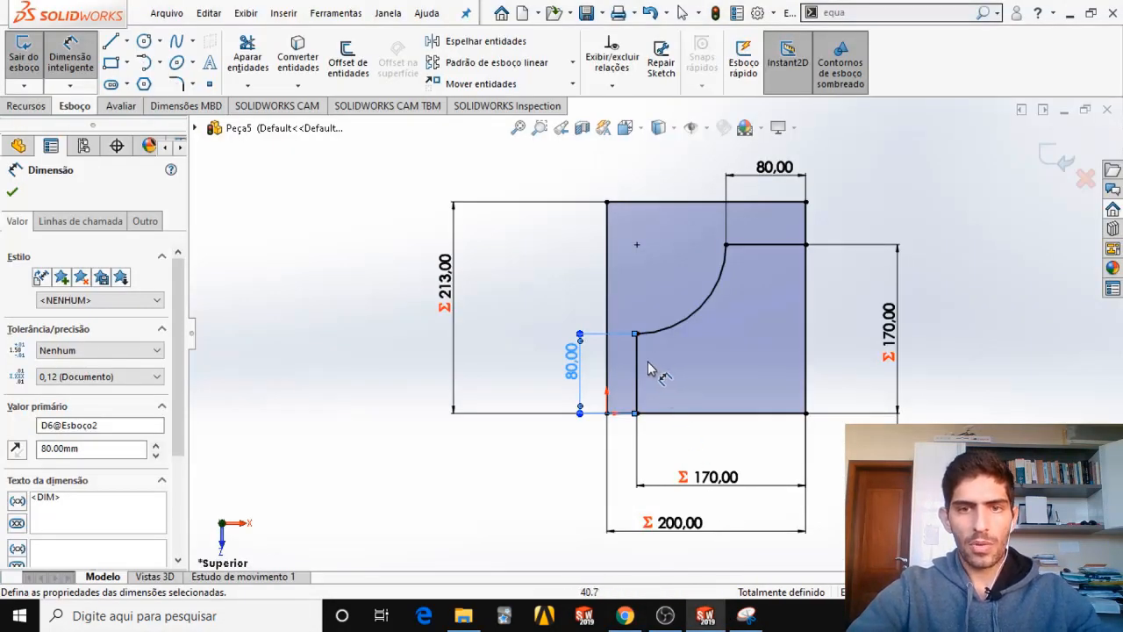
# Offset the rib's chained contour 15 mm inward, toward the rectangle's lower-right corner, keeping the offset dimension.
pyautogui.press('Escape')
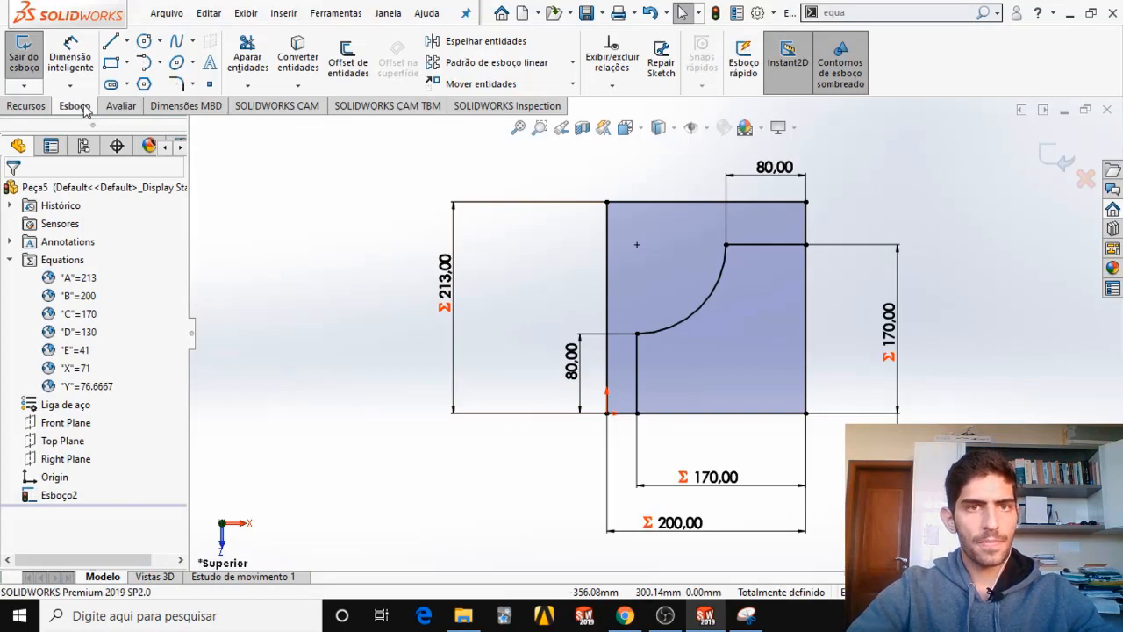
pyautogui.click(353, 72)
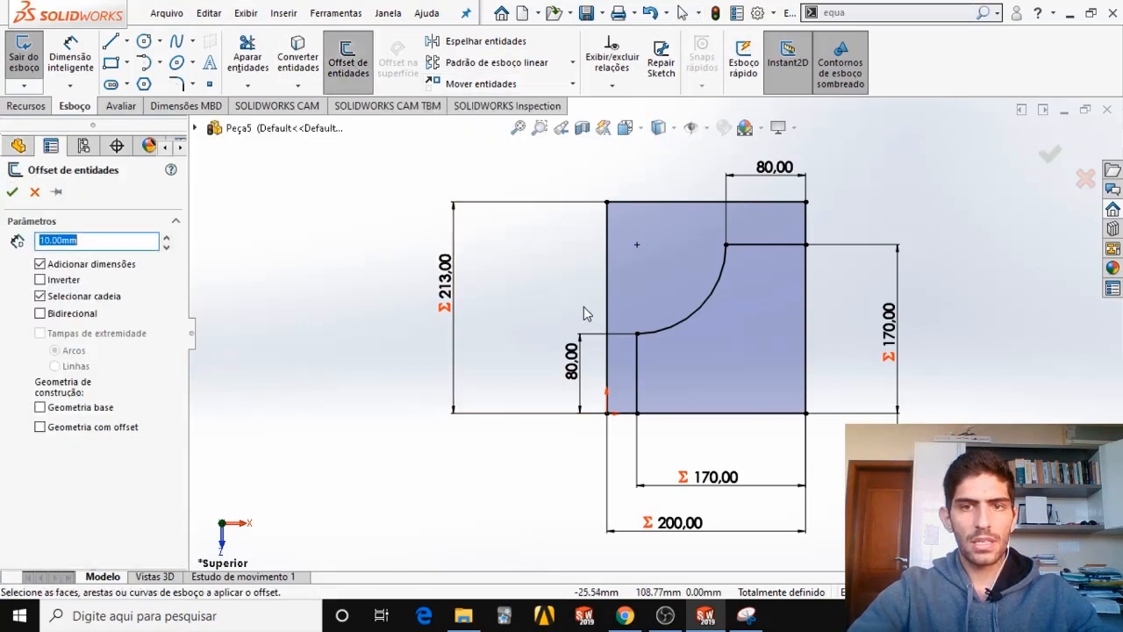
pyautogui.click(637, 363)
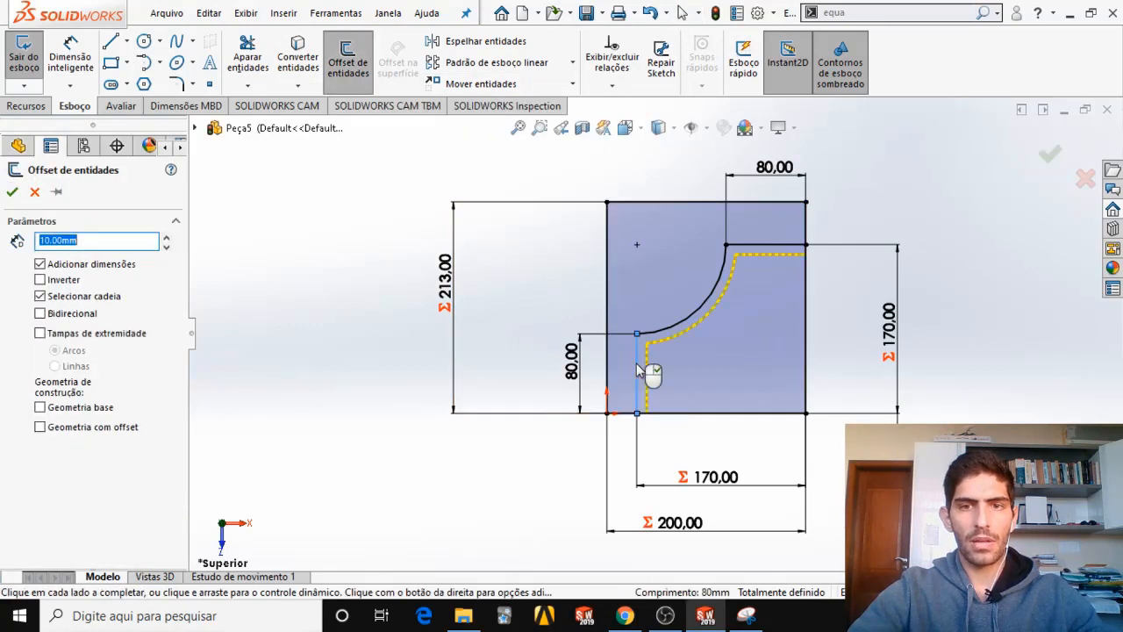
pyautogui.click(40, 297)
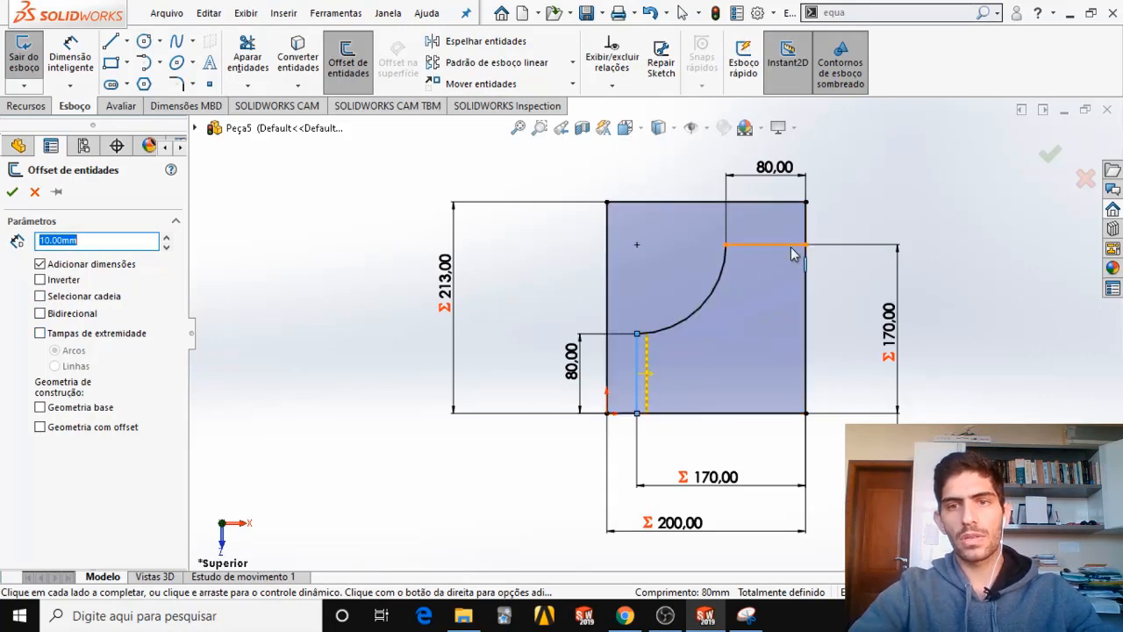
pyautogui.click(41, 297)
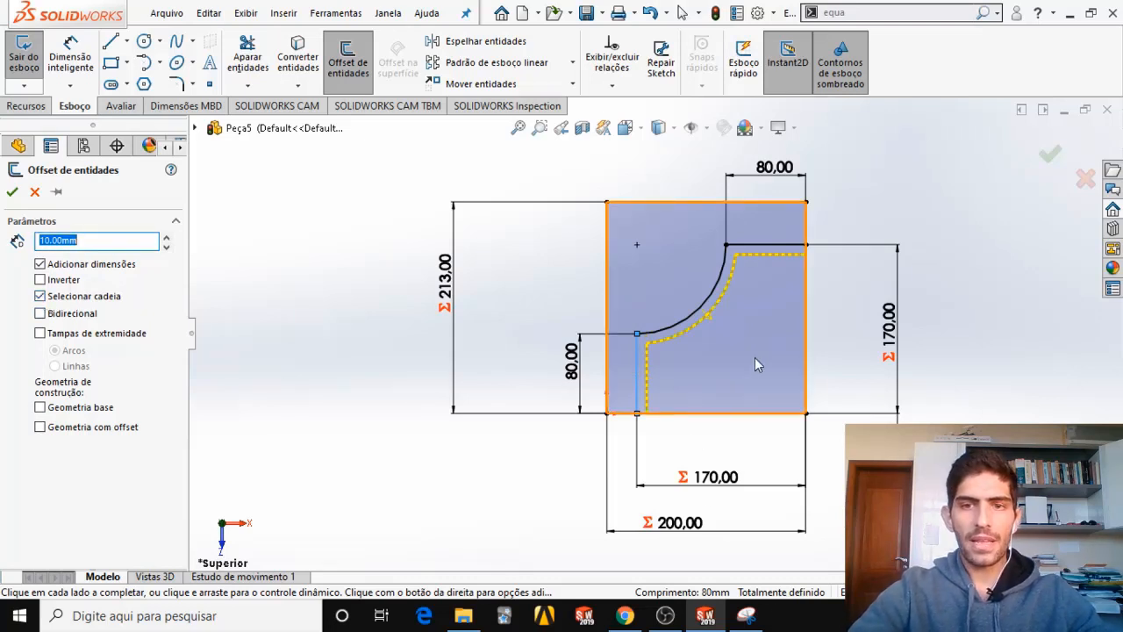
pyautogui.scroll(-5, 702, 332)
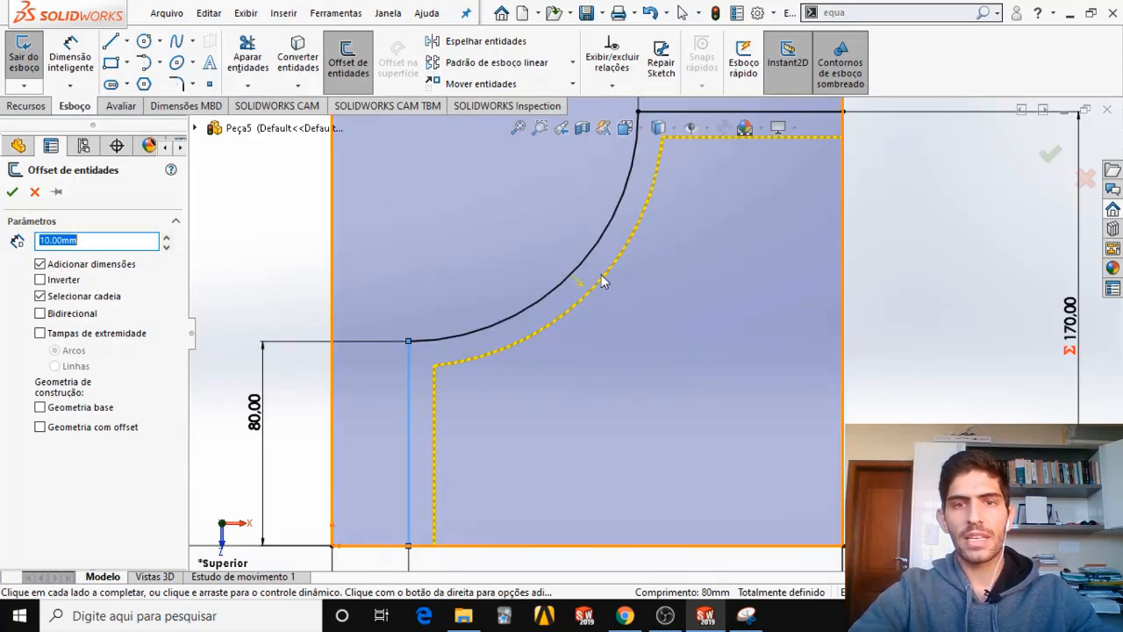
pyautogui.scroll(3, 650, 338)
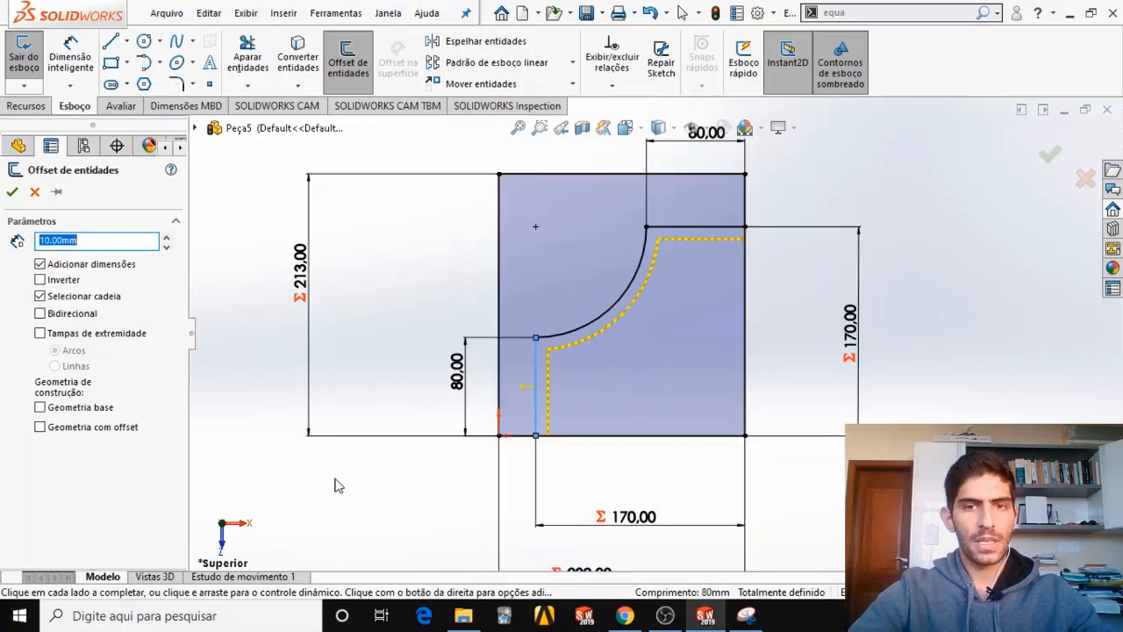
pyautogui.write('15')
pyautogui.press('Return')
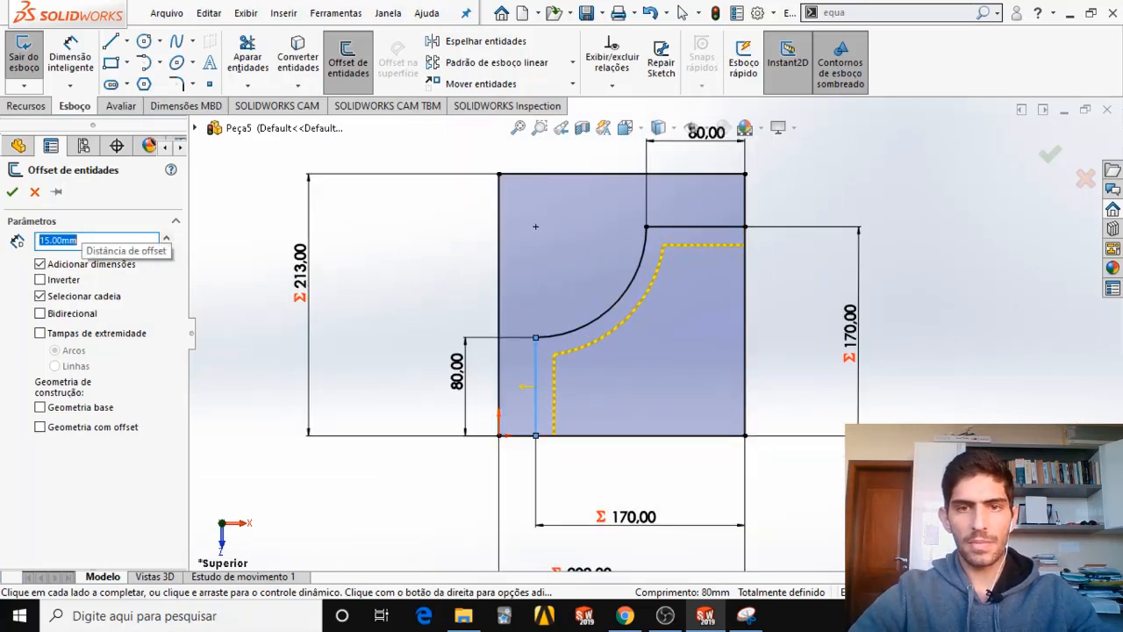
pyautogui.rightClick(601, 378)
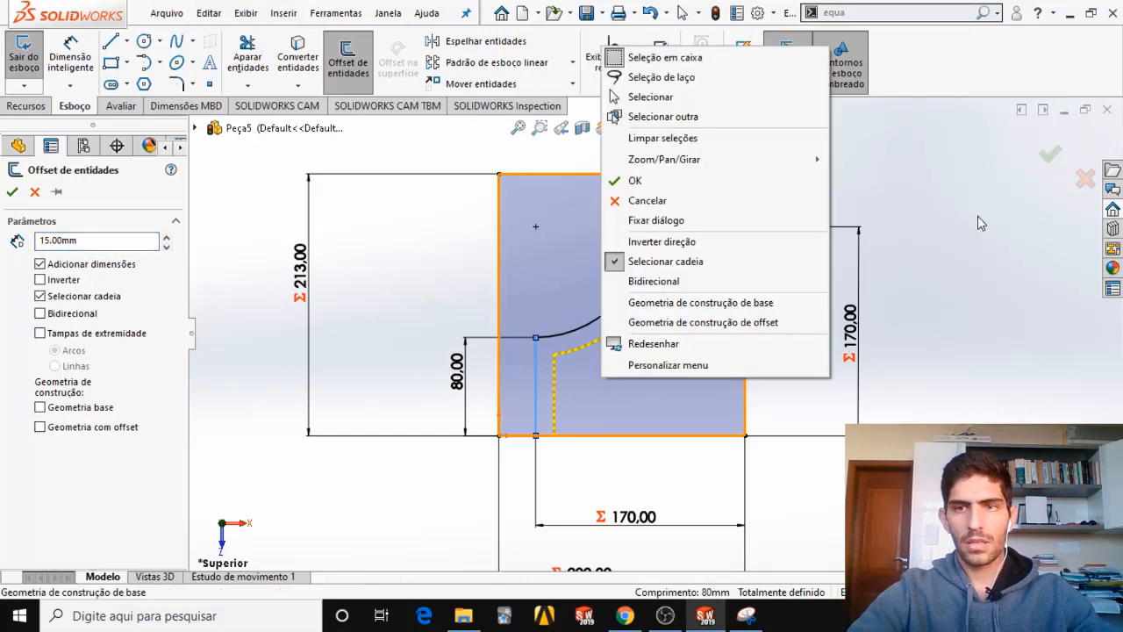
pyautogui.click(690, 183)
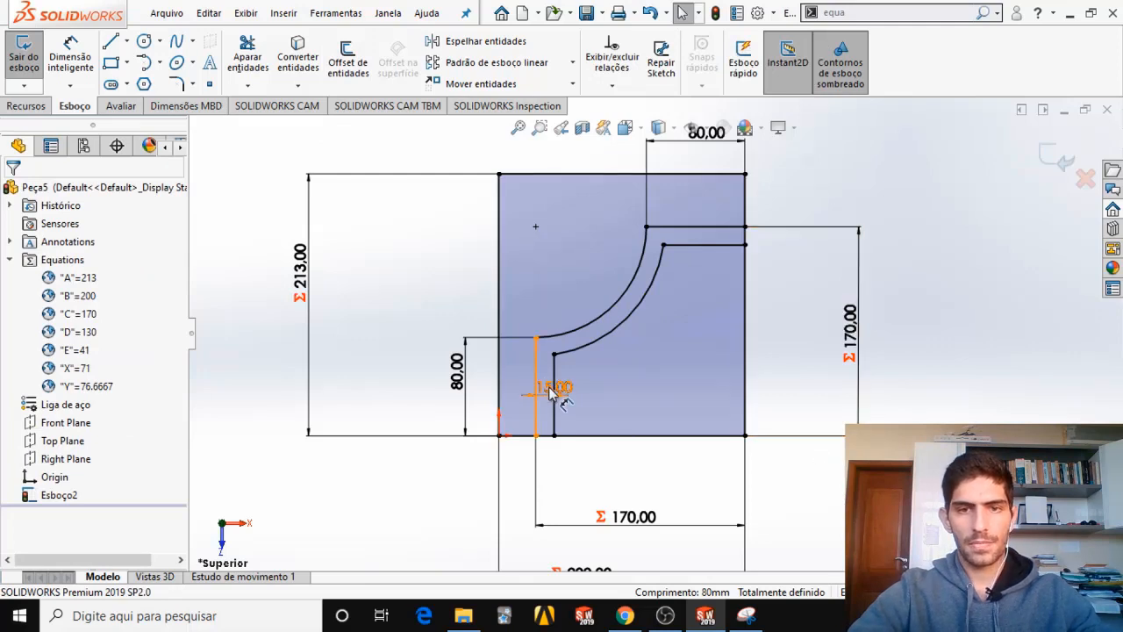
# Move the 15 mm offset dimension below the rectangle's bottom edge, under the rib's vertical leg.
pyautogui.moveTo(535, 386); pyautogui.dragTo(537, 477)
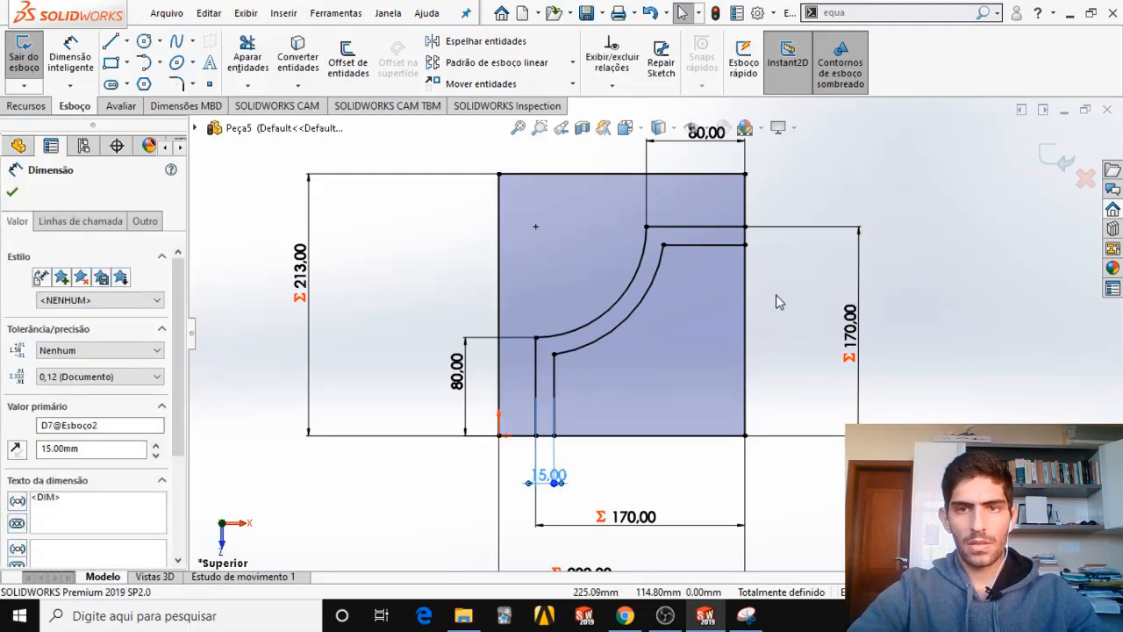
pyautogui.scroll(2, 778, 304)
pyautogui.scroll(-2, 658, 399)
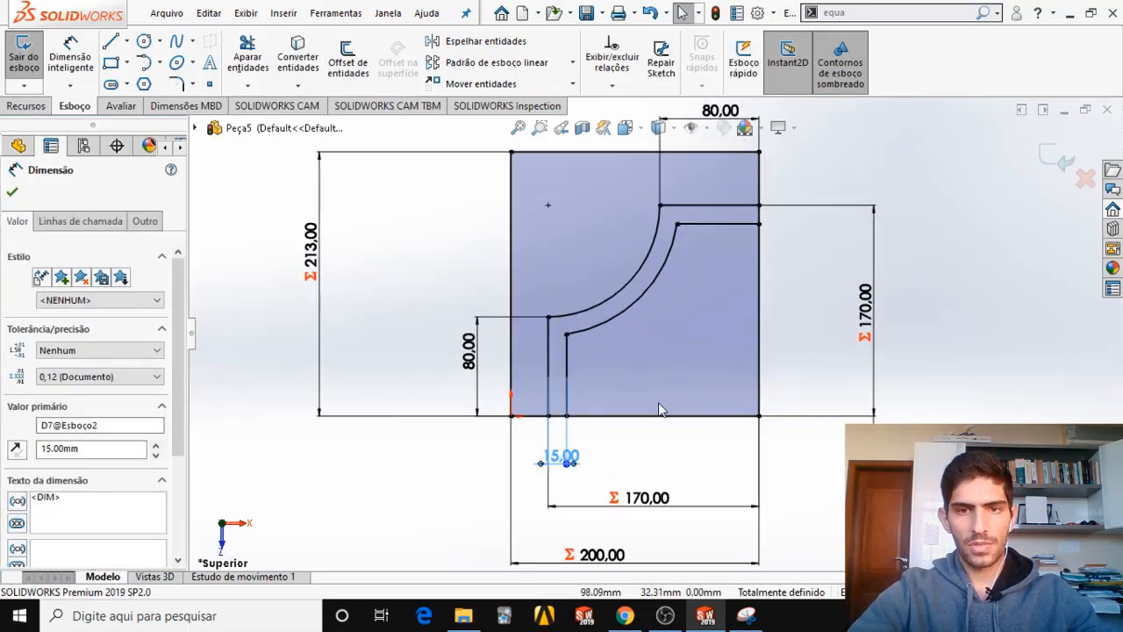
# Switch to the Snipping Tool capture and circle the A, B and C dimensions of the base.
pyautogui.click(745, 614)
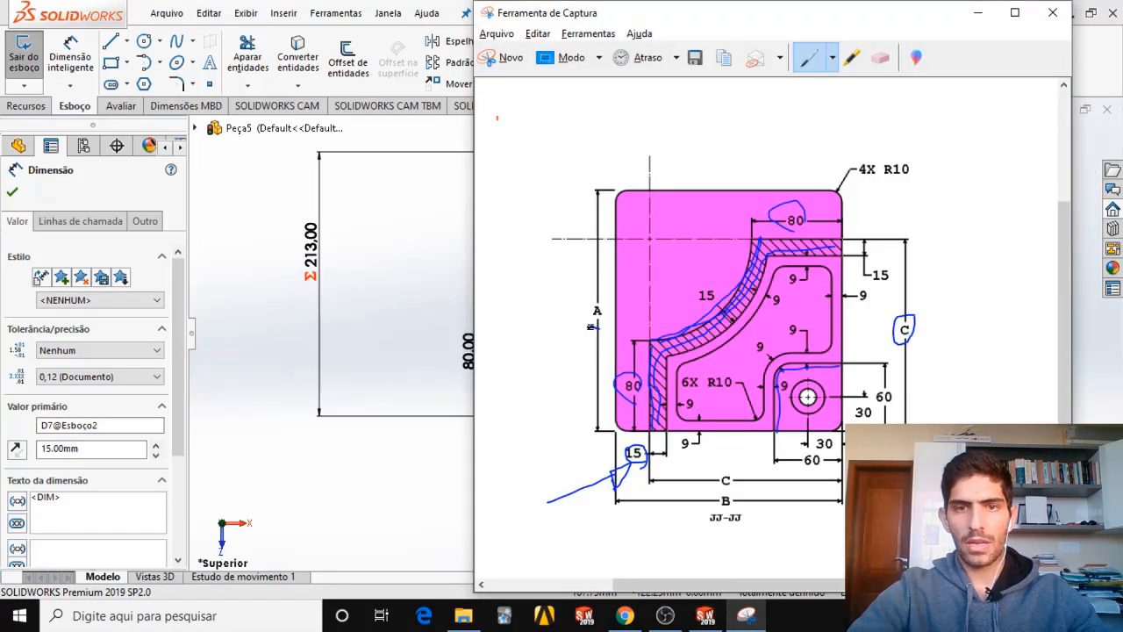
pyautogui.moveTo(592, 327); pyautogui.dragTo(595, 323)
pyautogui.moveTo(733, 518); pyautogui.dragTo(727, 490)
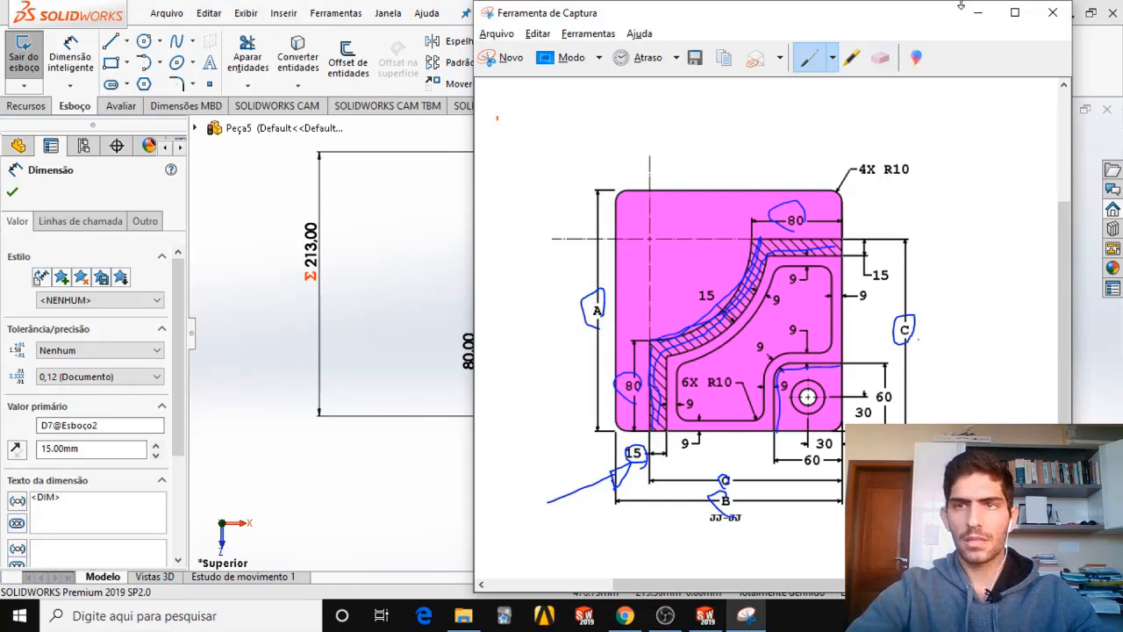
# Erase the blue ink marks on the capture and outline the raised corner around the hole with the red pen.
pyautogui.click(881, 57)
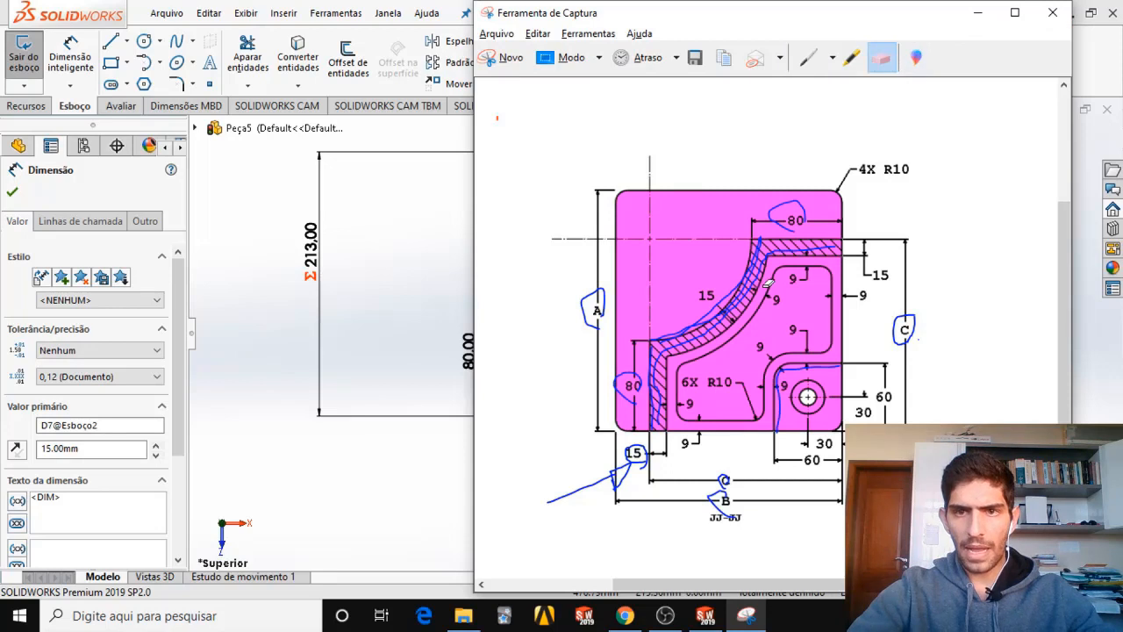
pyautogui.moveTo(768, 283); pyautogui.dragTo(767, 210)
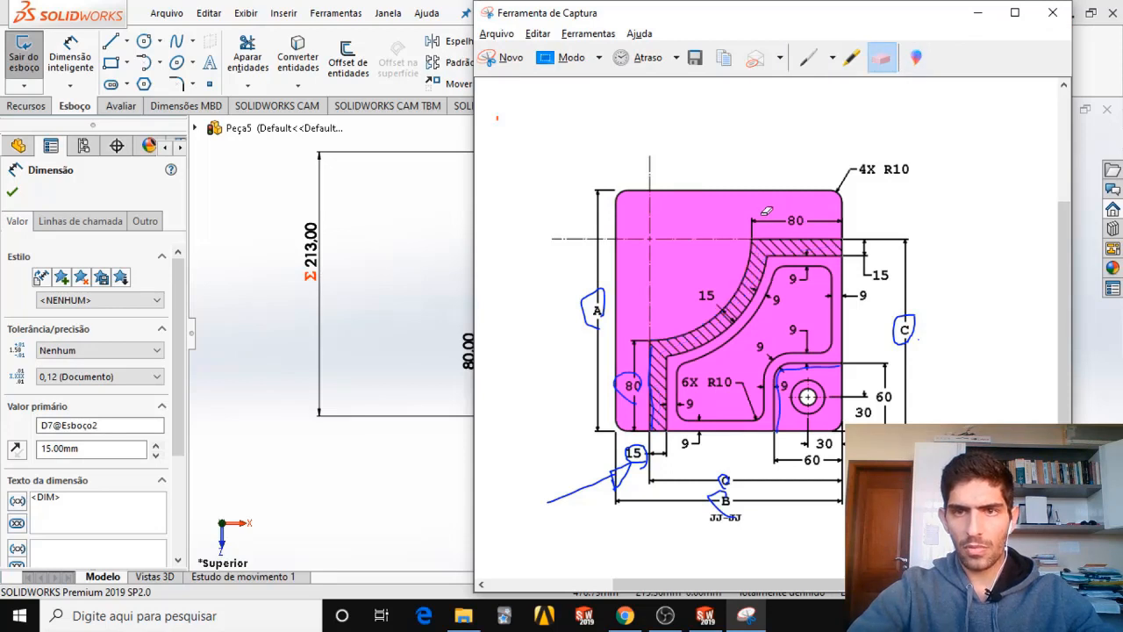
pyautogui.moveTo(577, 309)
pyautogui.mouseDown()
pyautogui.moveTo(617, 300)
pyautogui.moveTo(904, 326)
pyautogui.mouseUp()
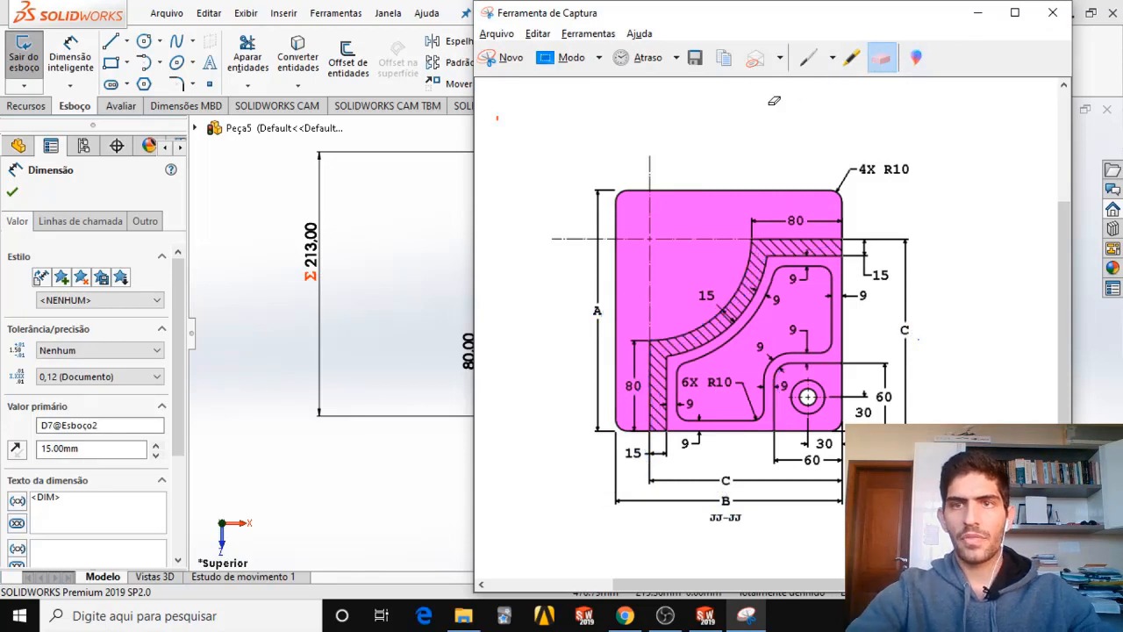
pyautogui.click(834, 61)
pyautogui.click(858, 84)
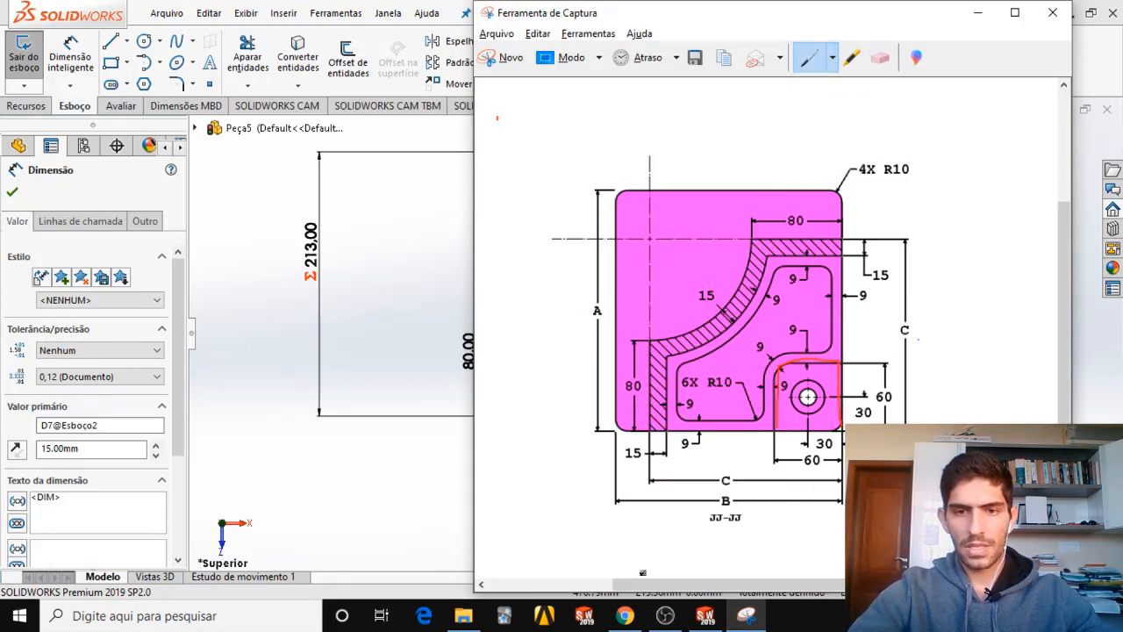
# Check the raised corner in the views of CSWPSampleExam.pdf in Chrome and return to SOLIDWORKS.
pyautogui.click(625, 615)
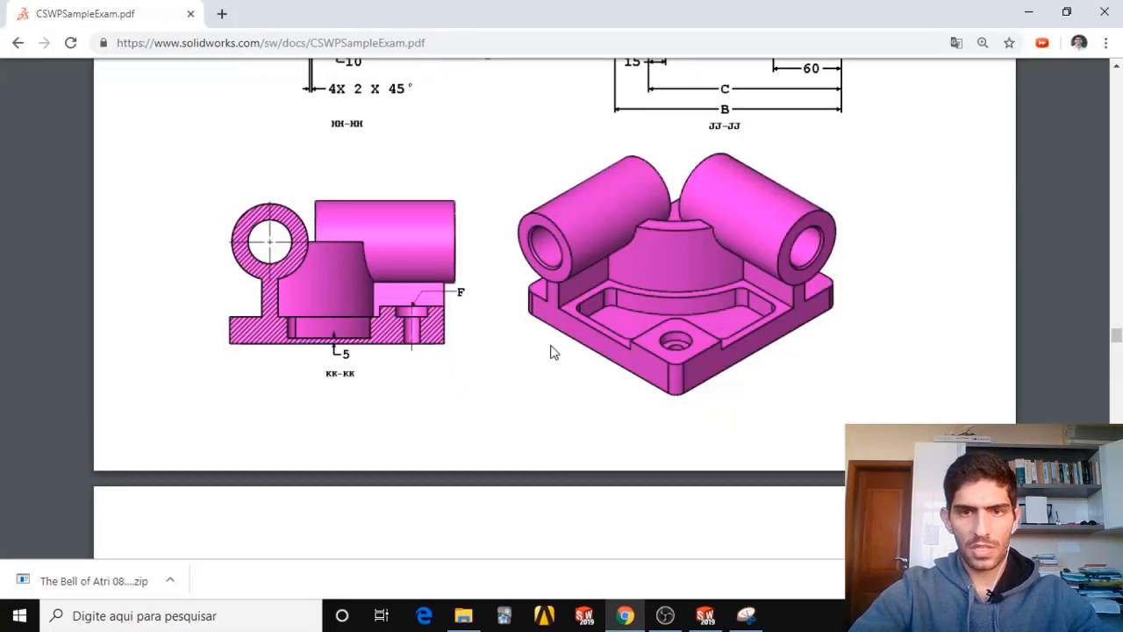
pyautogui.scroll(8, 602, 351)
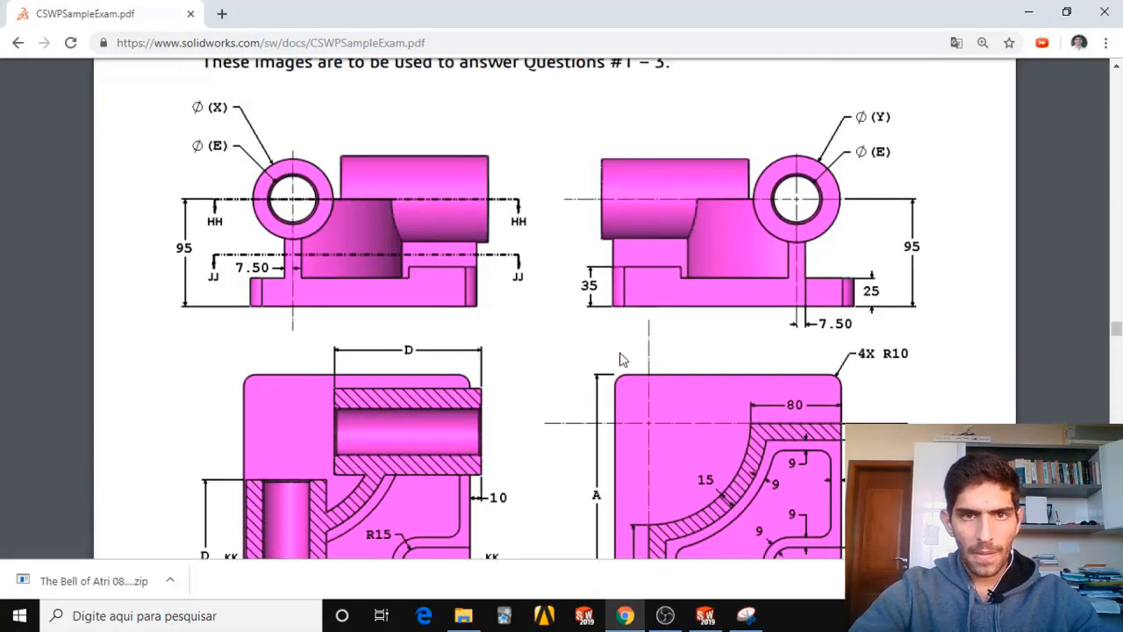
pyautogui.scroll(-7, 620, 352)
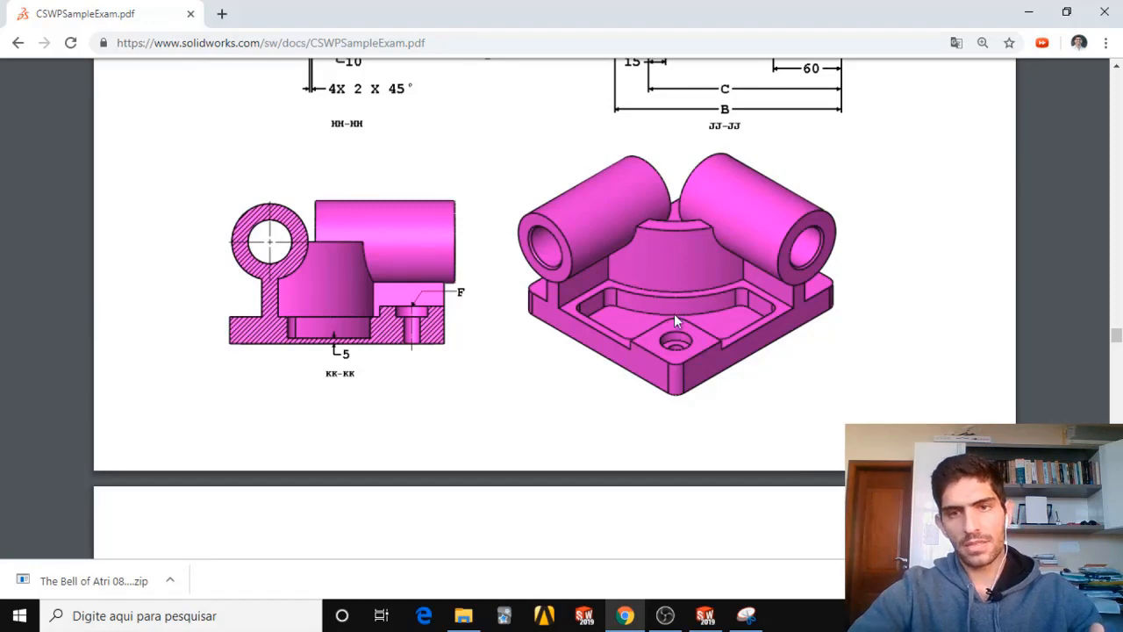
pyautogui.click(1029, 12)
pyautogui.click(430, 205)
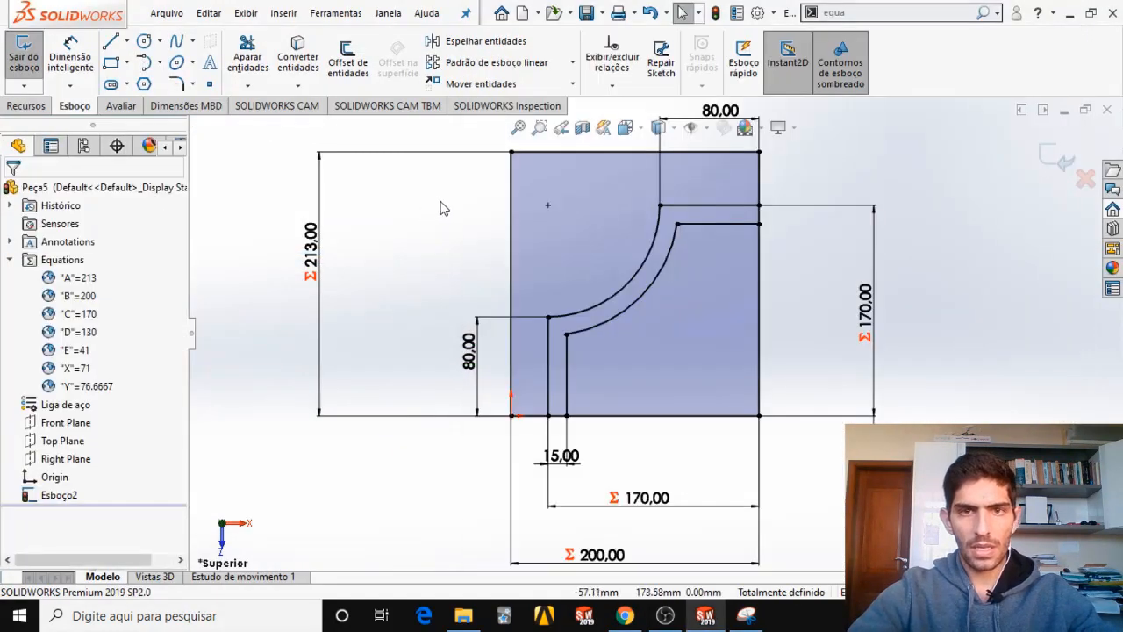
# Sketch a vertical line and a horizontal line enclosing the rectangle's lower-right corner, about 48 mm high and 57 mm wide.
pyautogui.click(111, 41)
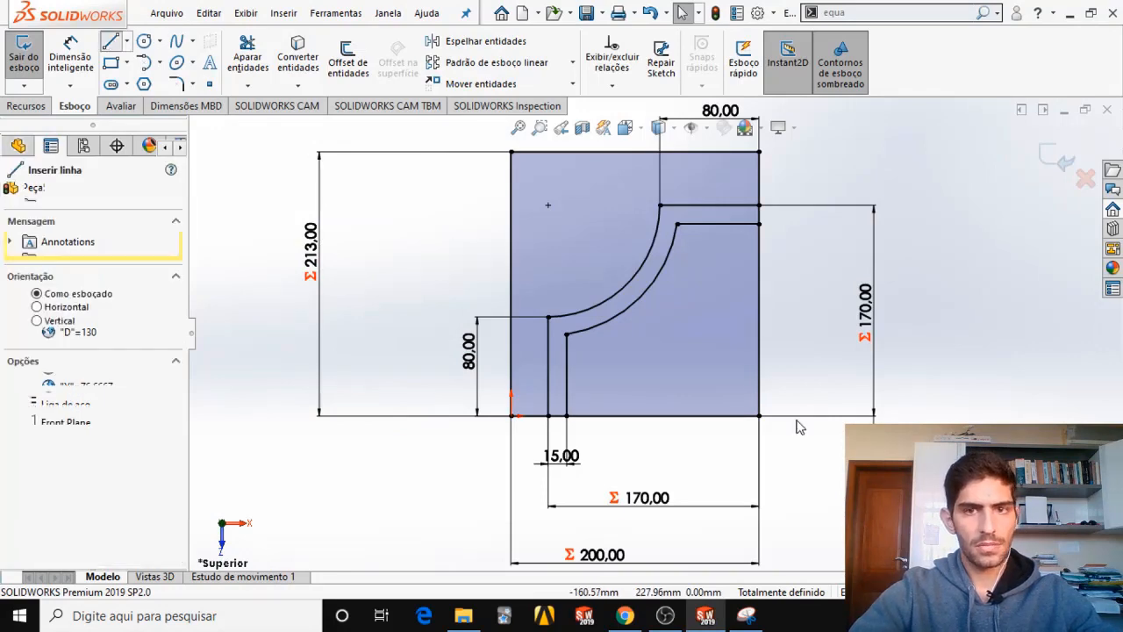
pyautogui.click(689, 415)
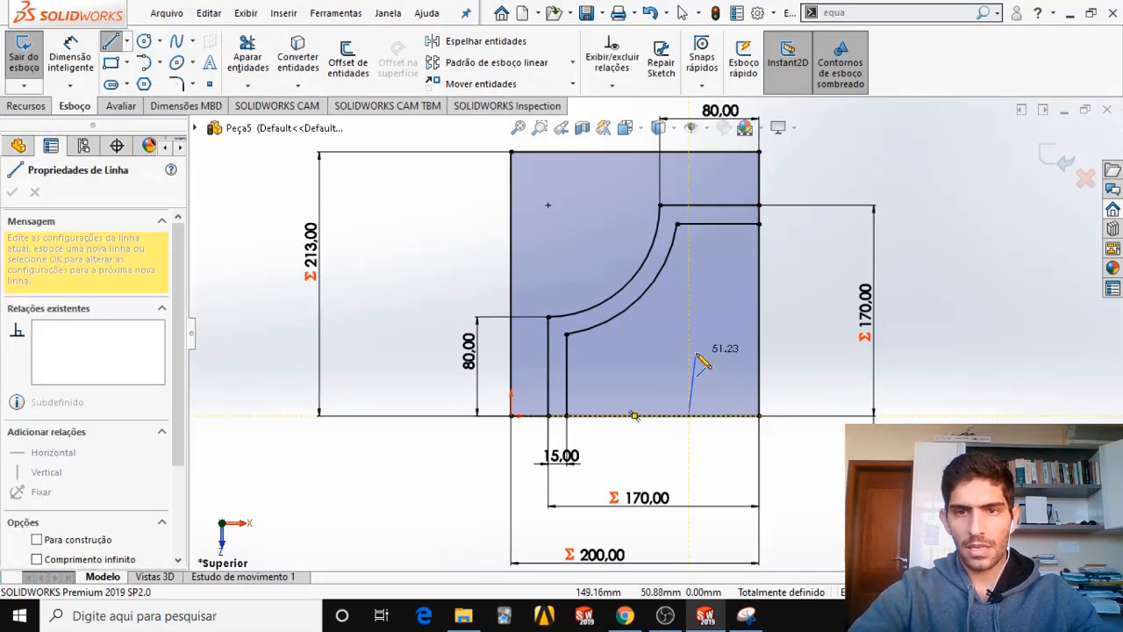
pyautogui.click(689, 357)
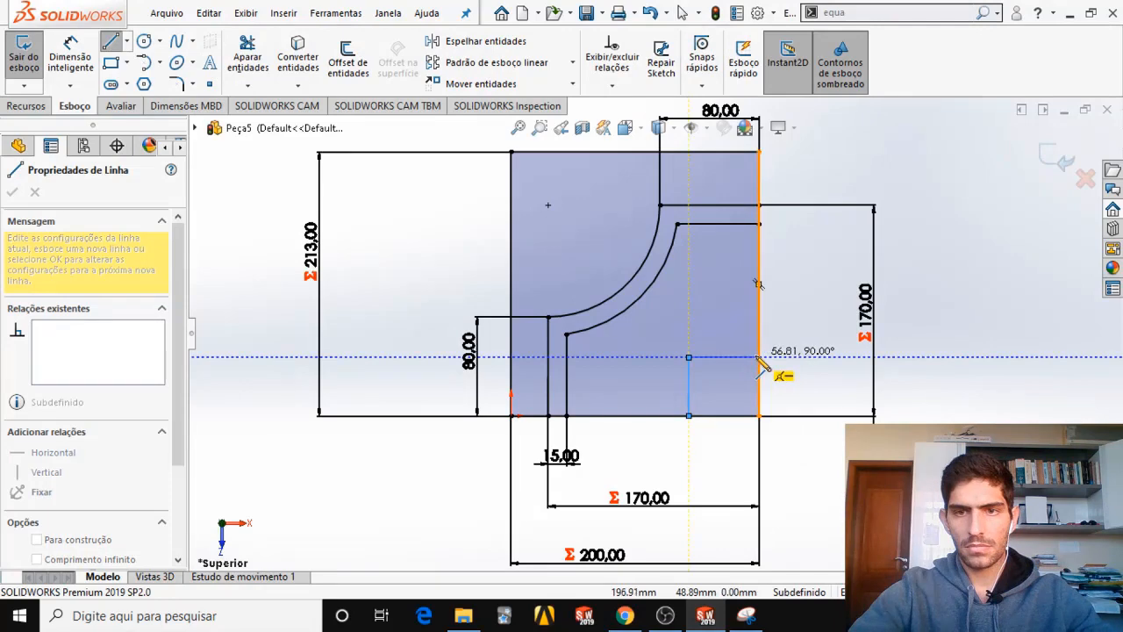
pyautogui.click(759, 357)
pyautogui.press('Escape')
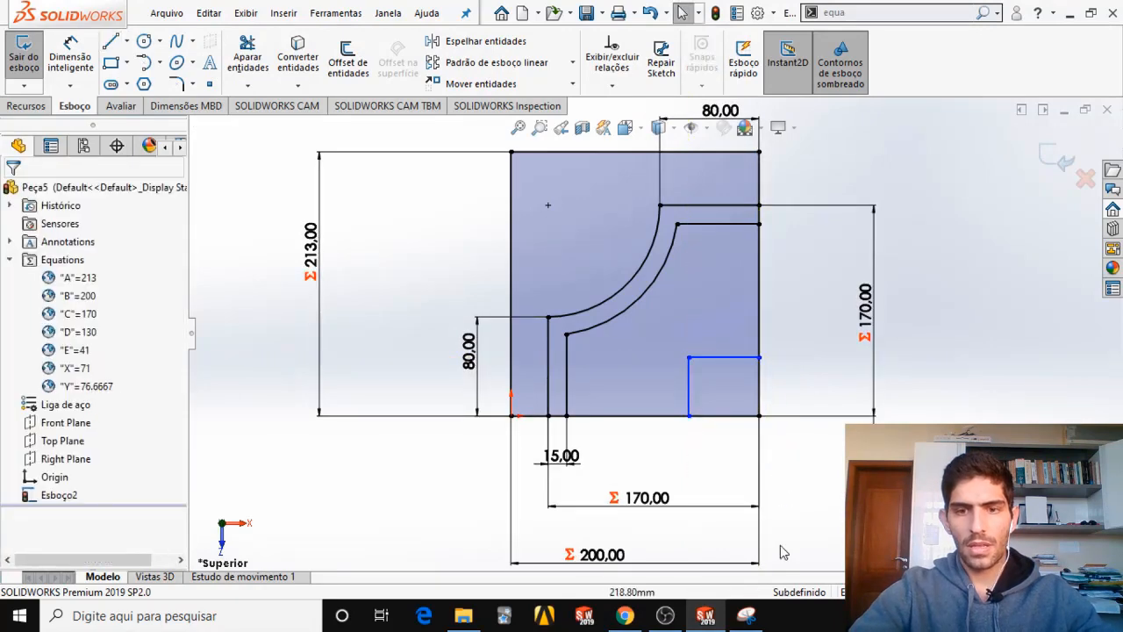
# Circle the corner's width on the capture and dimension the corner's horizontal line to 60 mm in SOLIDWORKS.
pyautogui.moveTo(750, 617)
pyautogui.click(756, 570)
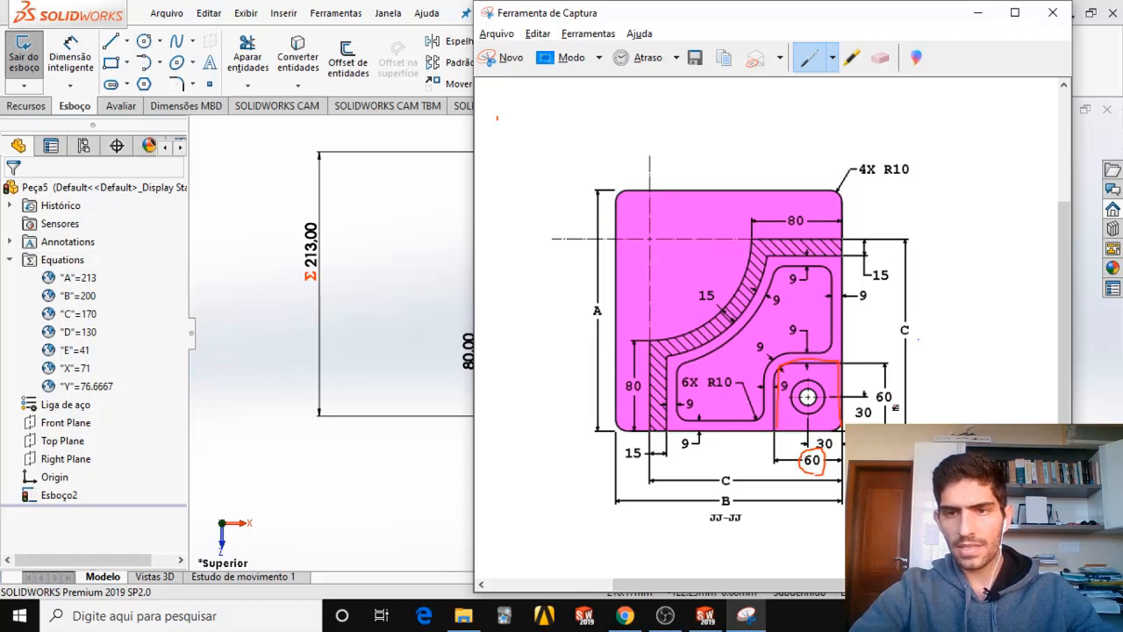
pyautogui.hotkey('alt', 'Tab')
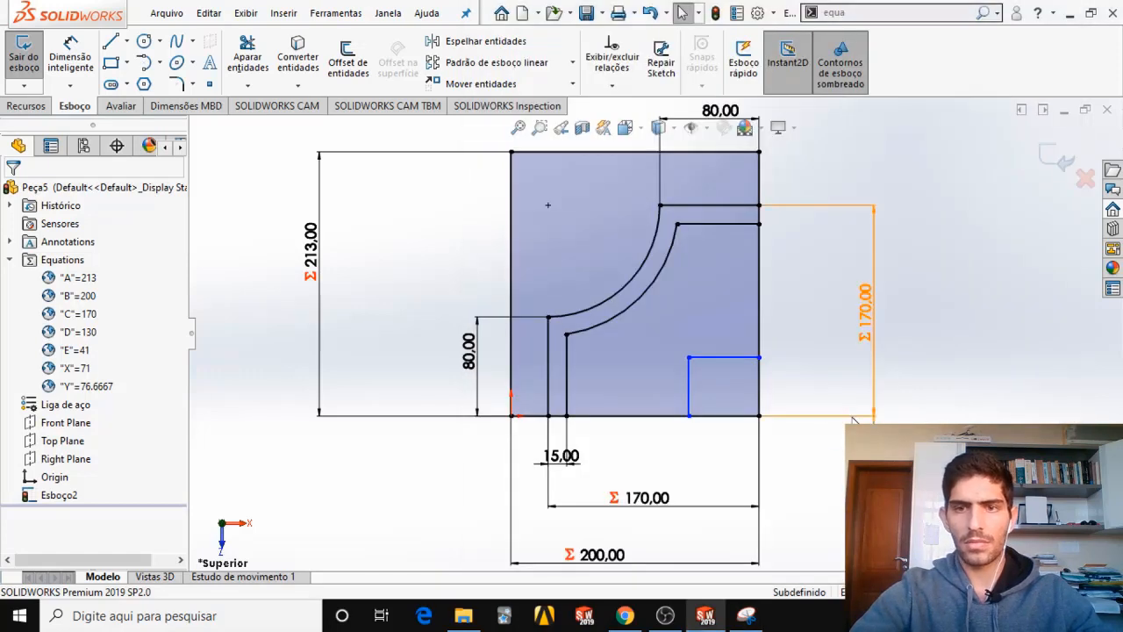
pyautogui.click(76, 55)
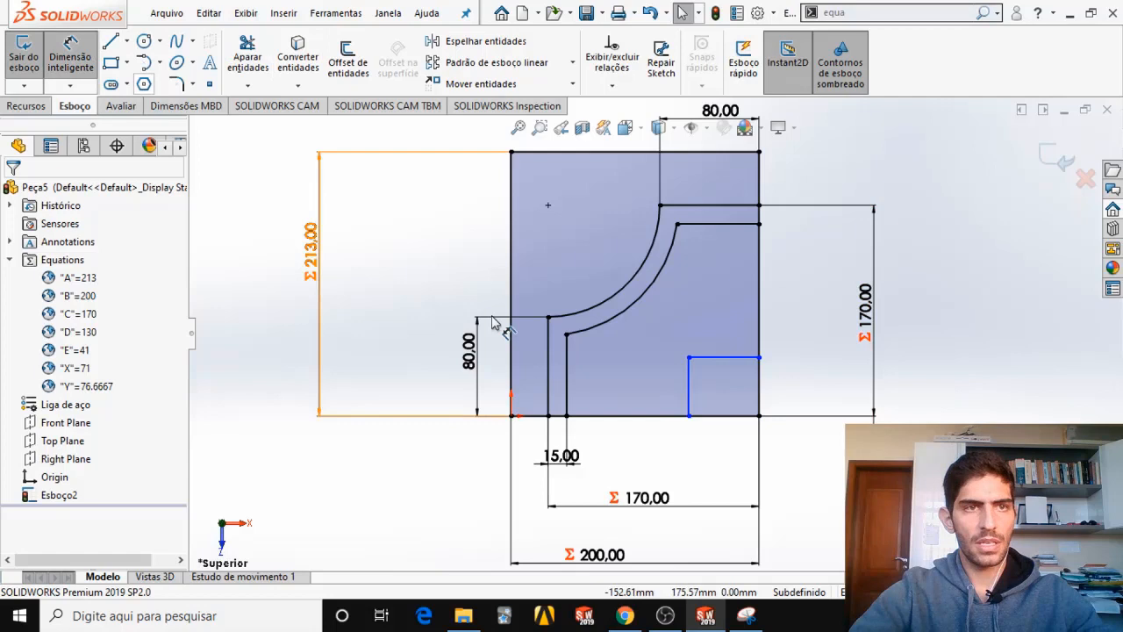
pyautogui.click(728, 358)
pyautogui.click(732, 321)
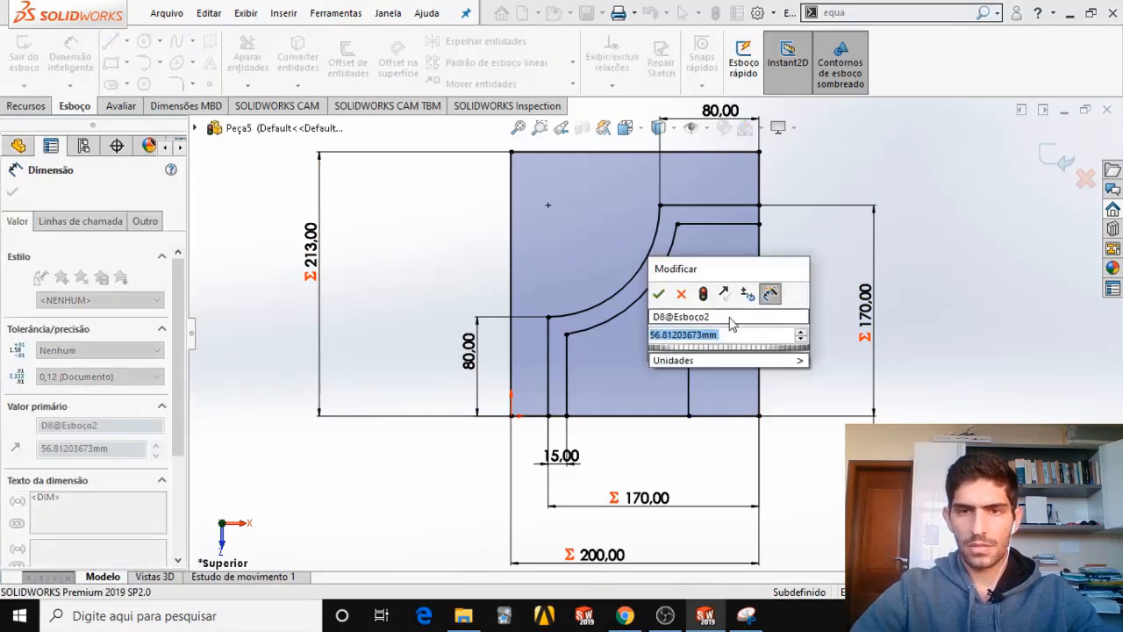
pyautogui.write('60')
pyautogui.press('Return')
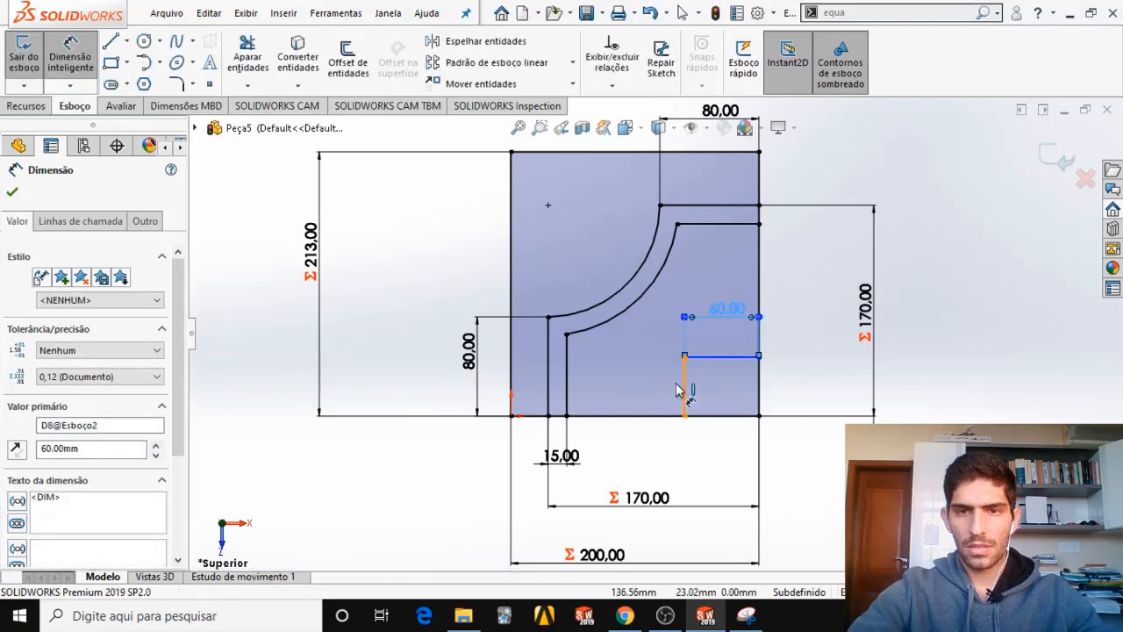
# Dimension the corner's vertical line to 60 mm.
pyautogui.click(684, 390)
pyautogui.click(647, 389)
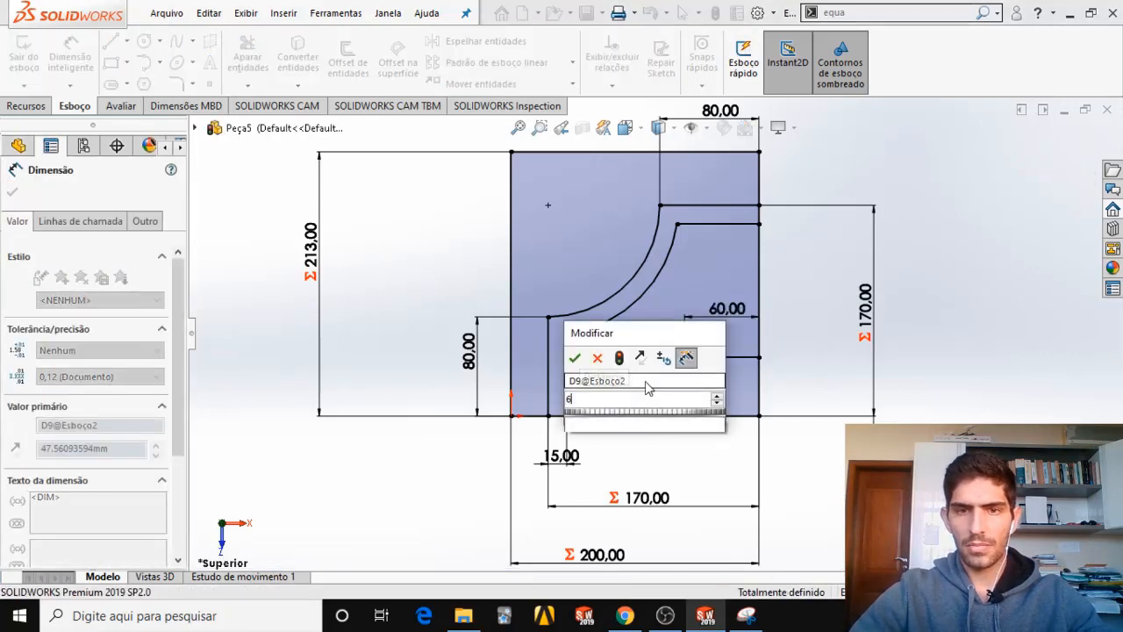
pyautogui.write('60')
pyautogui.press('Return')
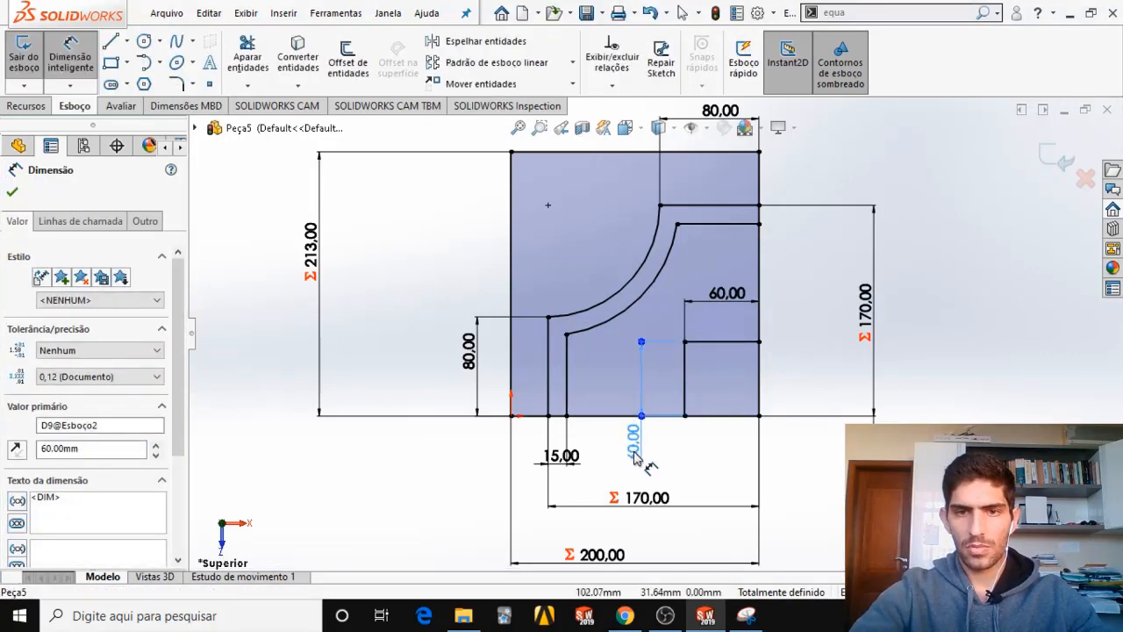
# Move the corner's two 60 mm dimension texts outside the rectangle, one beyond its right edge and one below its bottom edge.
pyautogui.click(637, 454)
pyautogui.moveTo(728, 297)
pyautogui.mouseDown()
pyautogui.moveTo(806, 296)
pyautogui.moveTo(811, 343)
pyautogui.mouseUp()
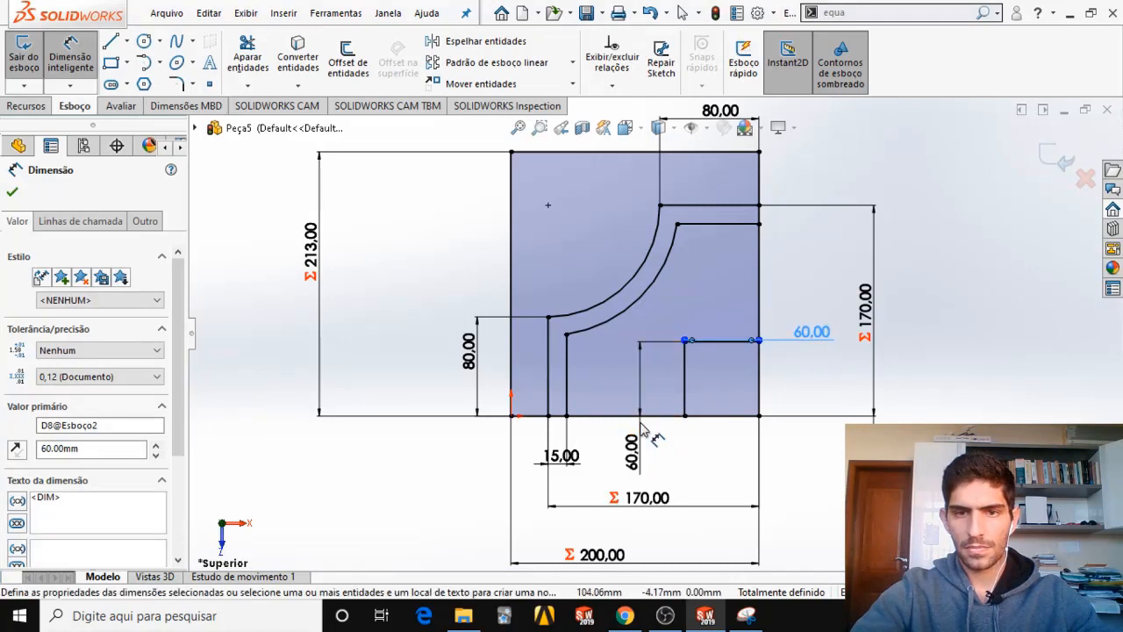
pyautogui.moveTo(643, 430); pyautogui.dragTo(689, 450)
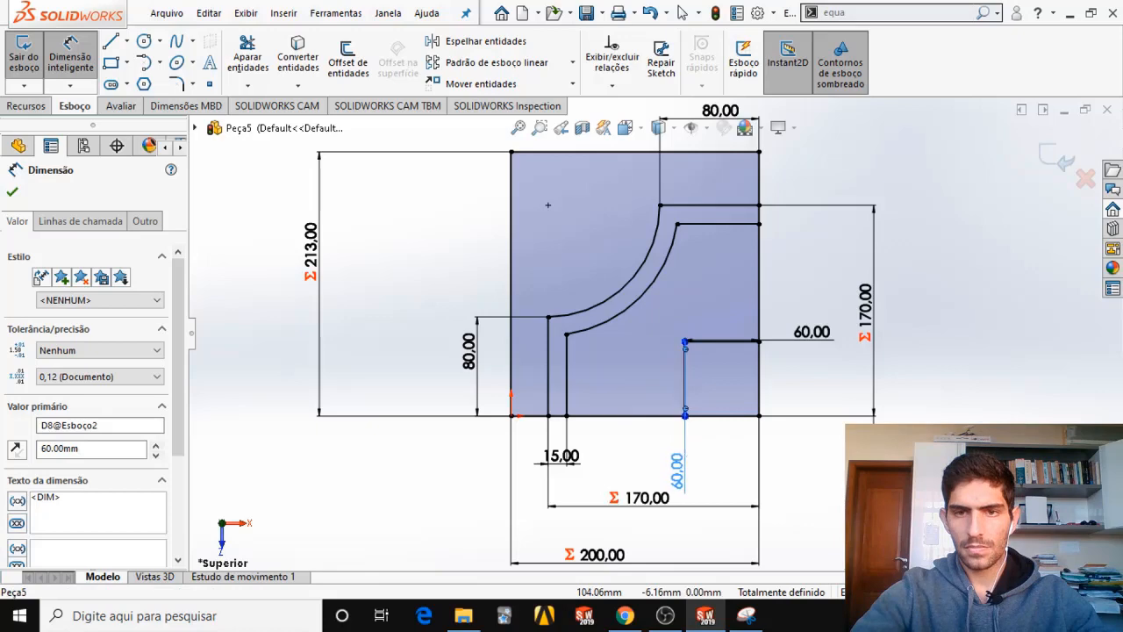
# Switch to the exam PDF, check the raised corner's fillet radius in the section views, and return to SOLIDWORKS.
pyautogui.press('Escape')
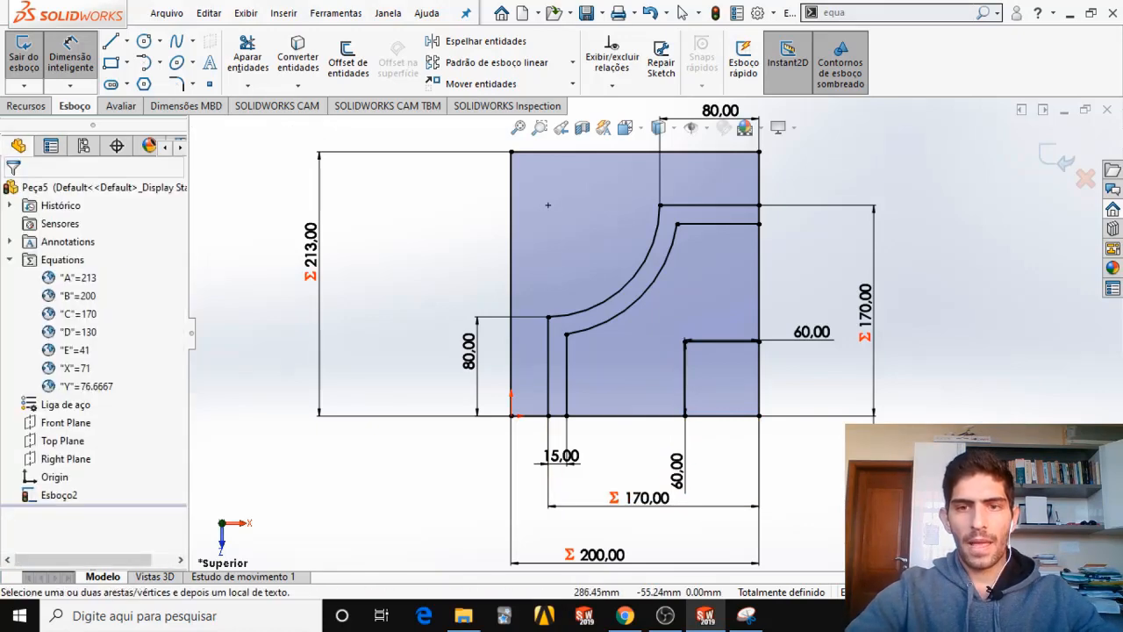
pyautogui.click(746, 615)
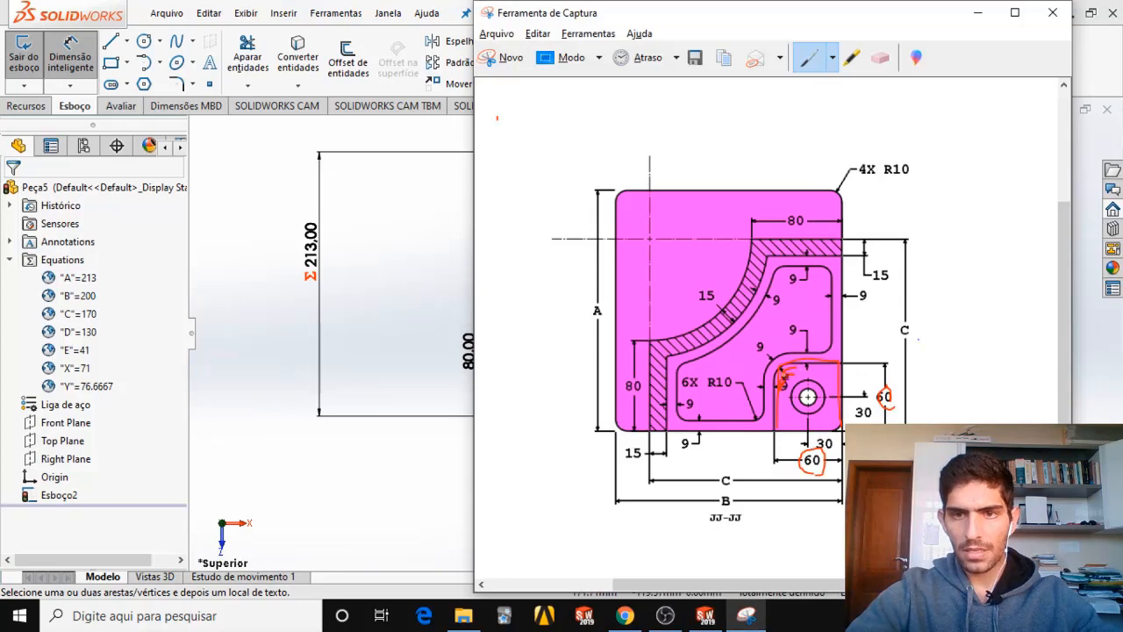
pyautogui.click(624, 615)
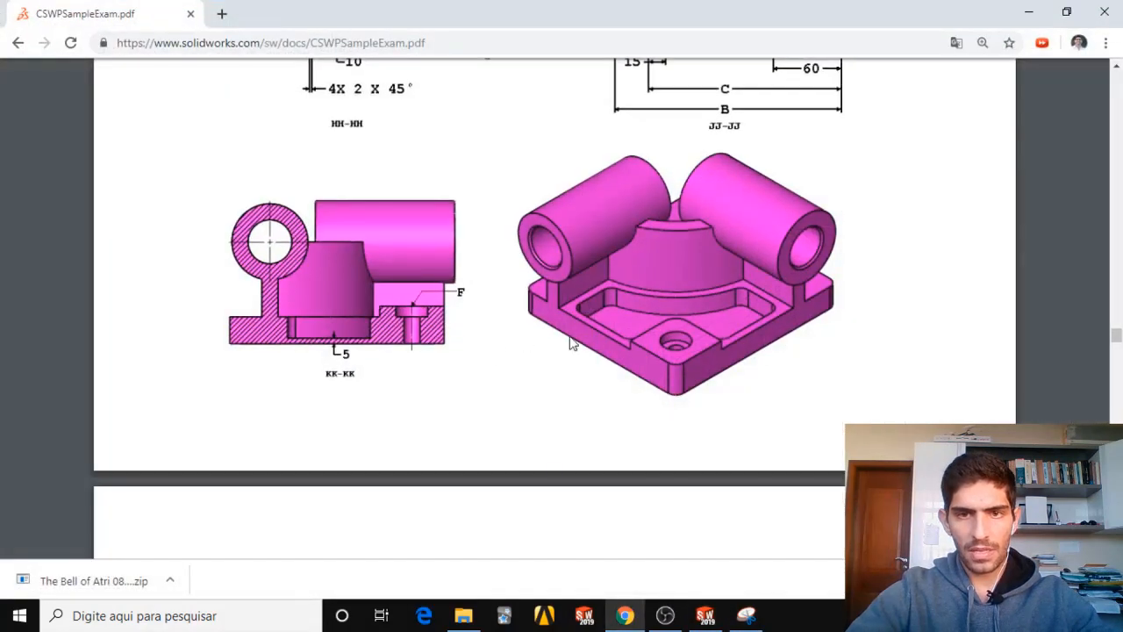
pyautogui.scroll(3, 617, 342)
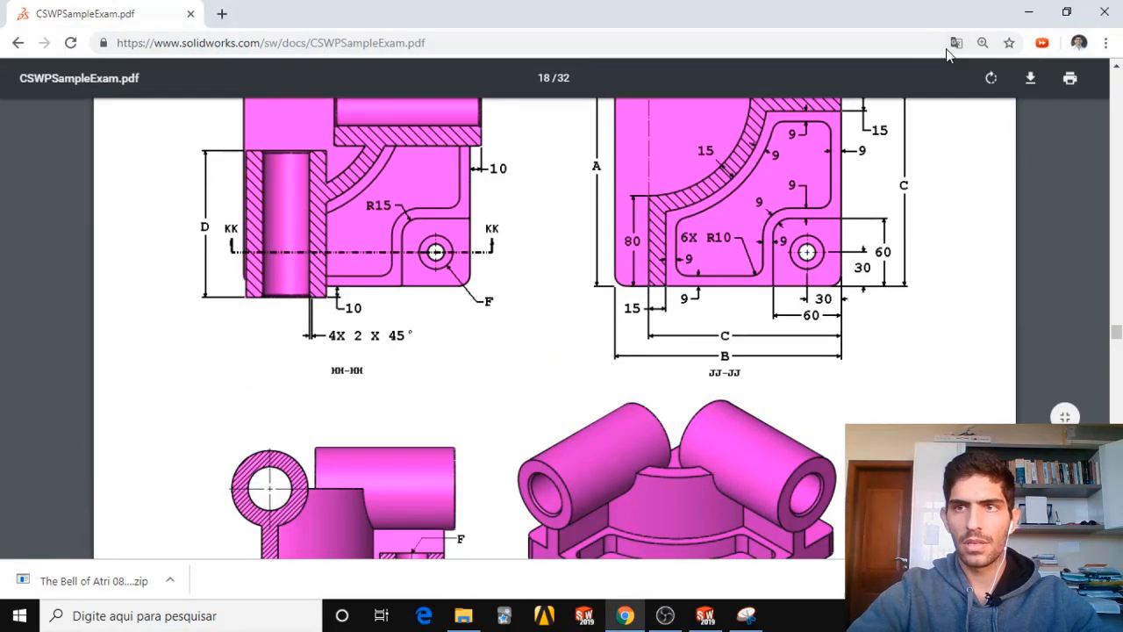
pyautogui.click(705, 615)
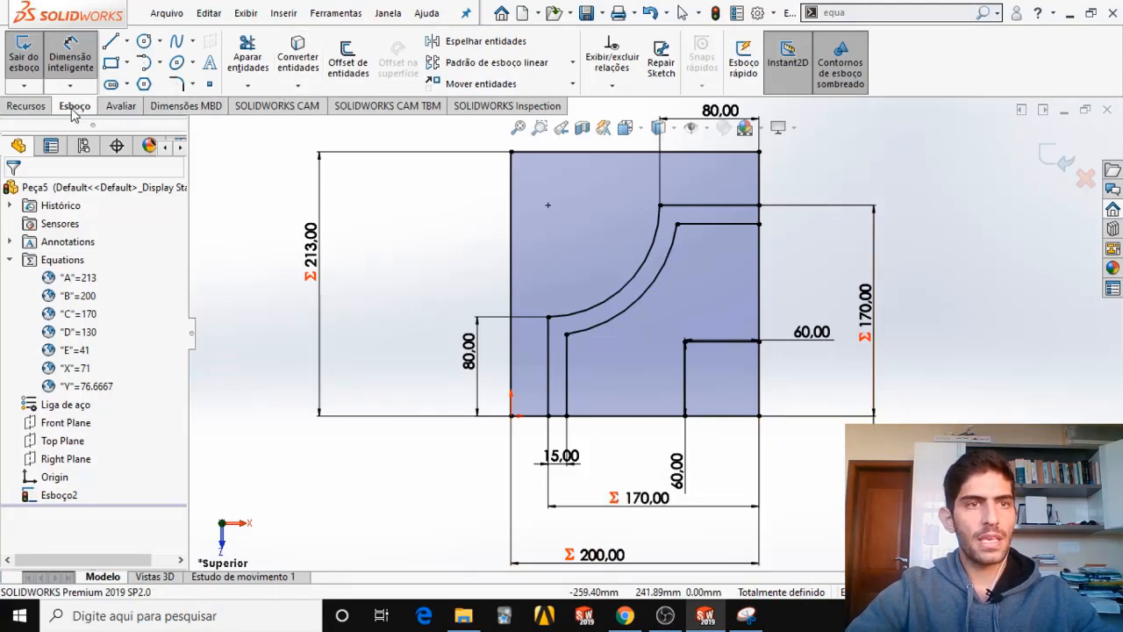
# Apply a 15 mm sketch fillet to the vertex where the raised corner's vertical and horizontal lines meet.
pyautogui.click(177, 85)
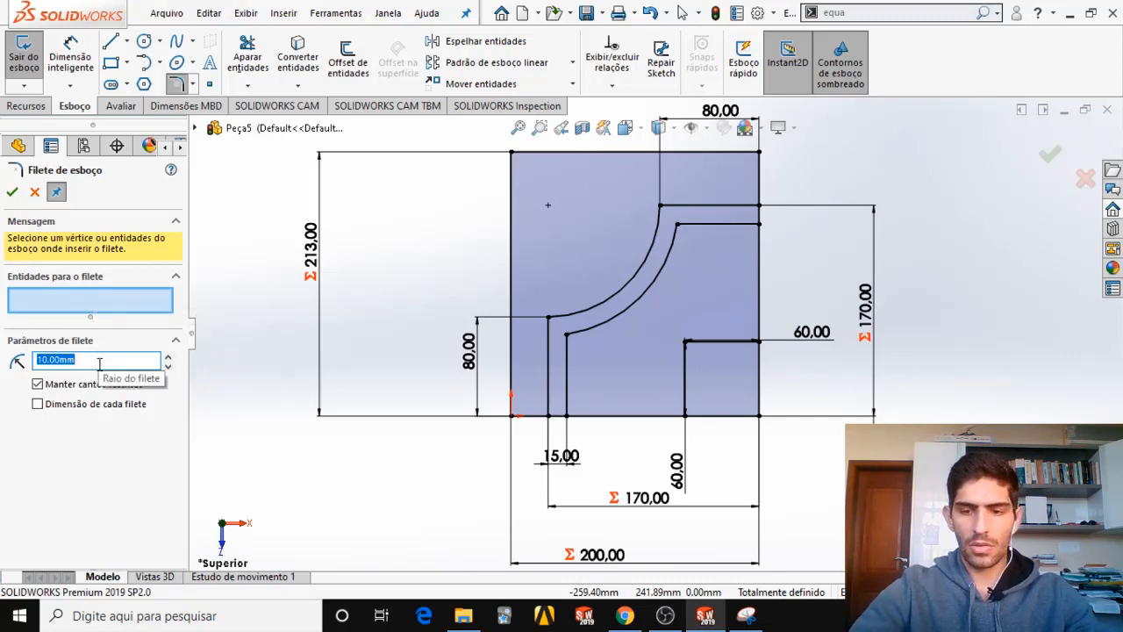
pyautogui.write('15')
pyautogui.press('Return')
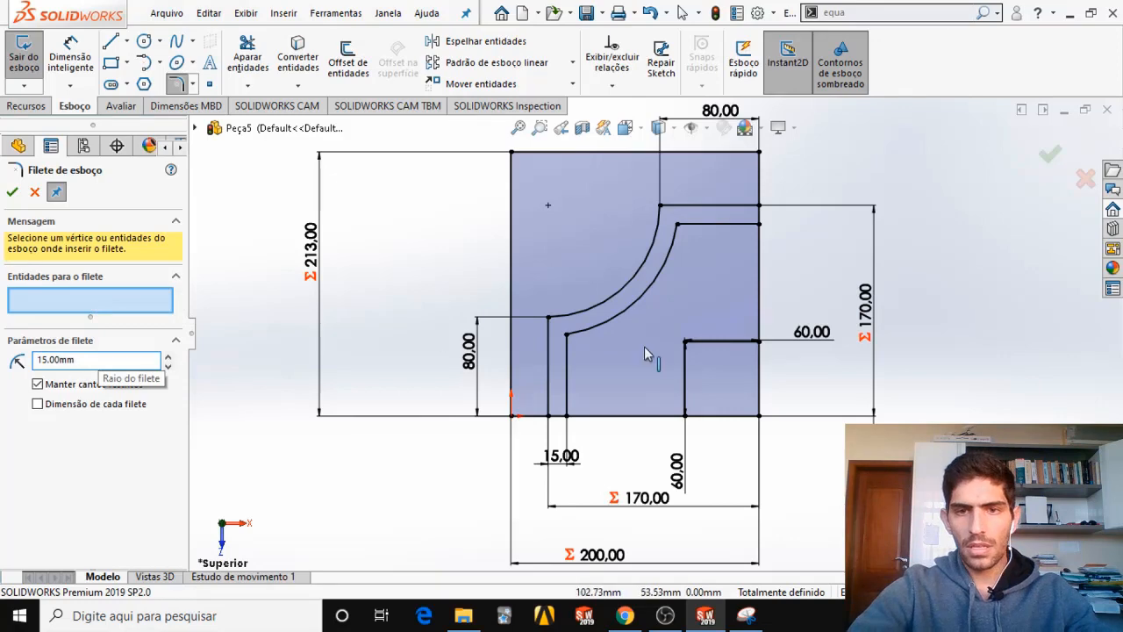
pyautogui.scroll(4, 712, 334)
pyautogui.click(654, 406)
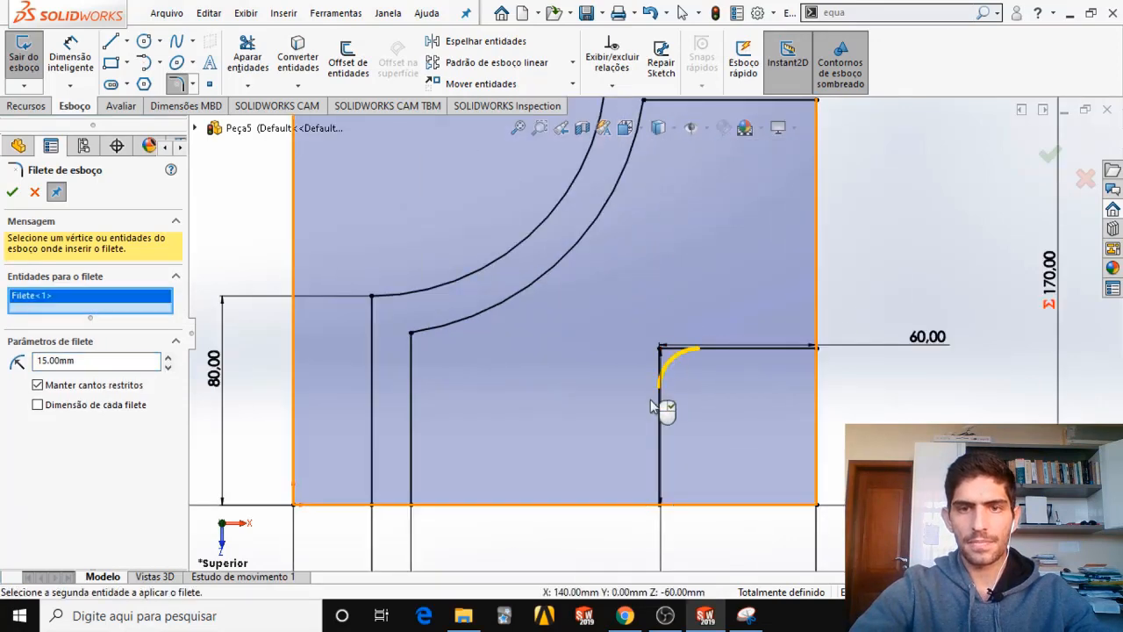
pyautogui.scroll(-1, 654, 405)
pyautogui.scroll(2, 715, 379)
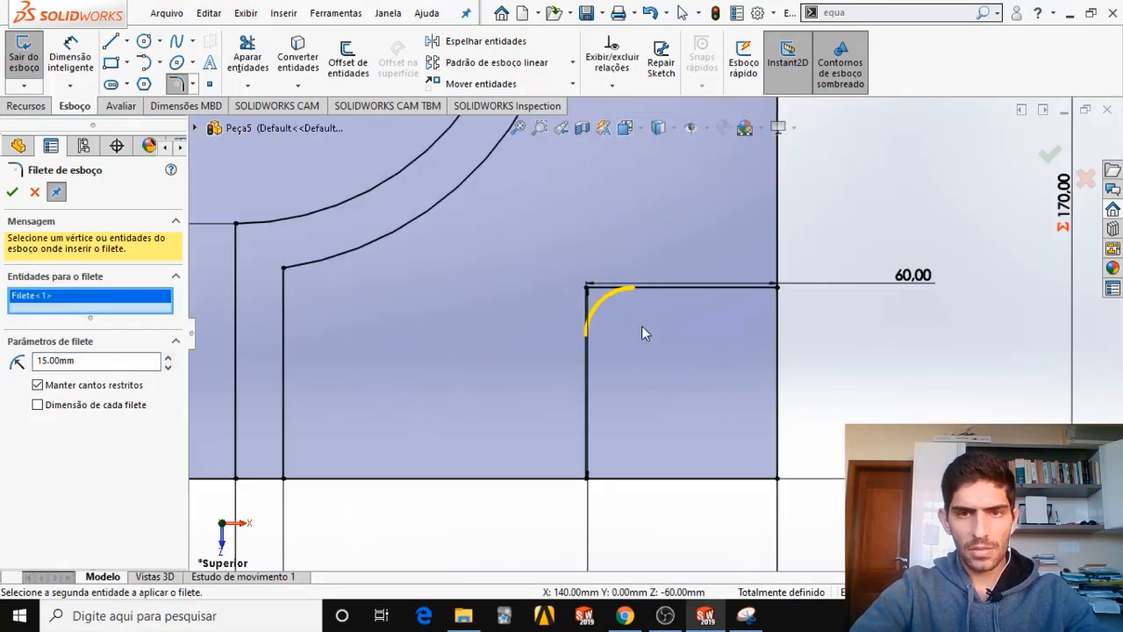
pyautogui.click(12, 192)
pyautogui.scroll(-1, 654, 336)
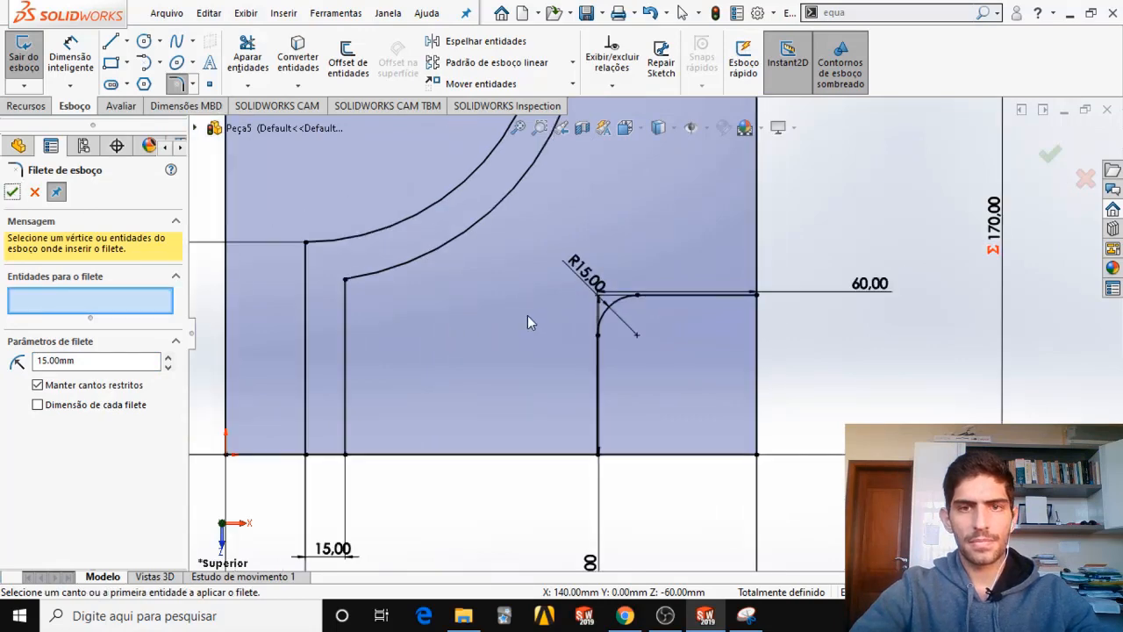
pyautogui.scroll(-2, 525, 296)
pyautogui.scroll(-1, 526, 298)
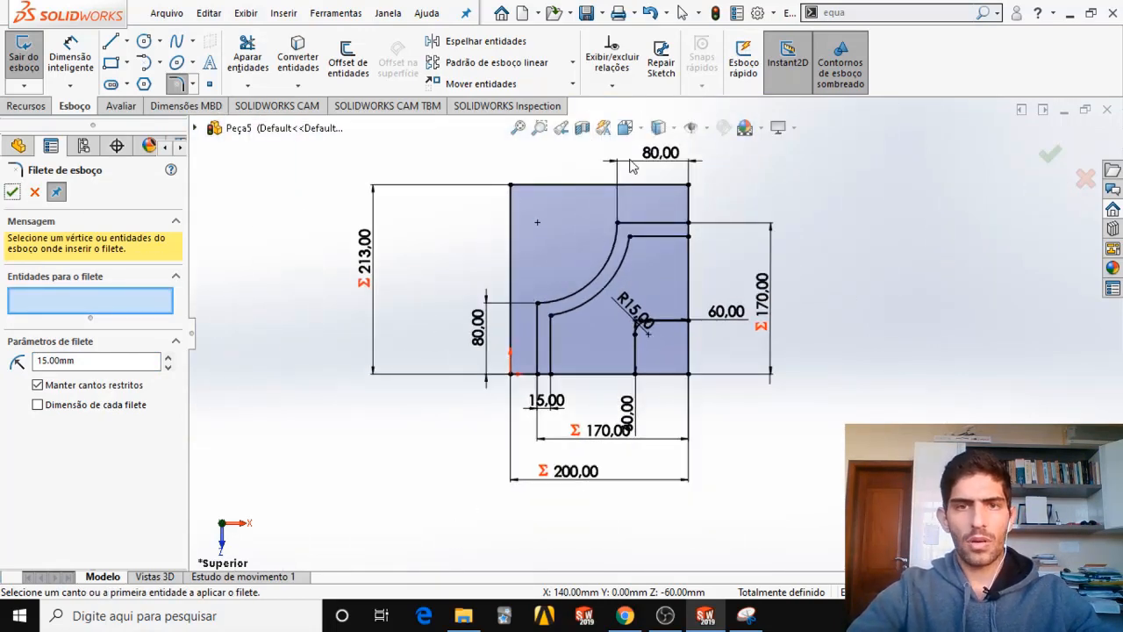
# Switch to the exam PDF and examine the side and section views for the base's height.
pyautogui.click(745, 616)
pyautogui.click(625, 616)
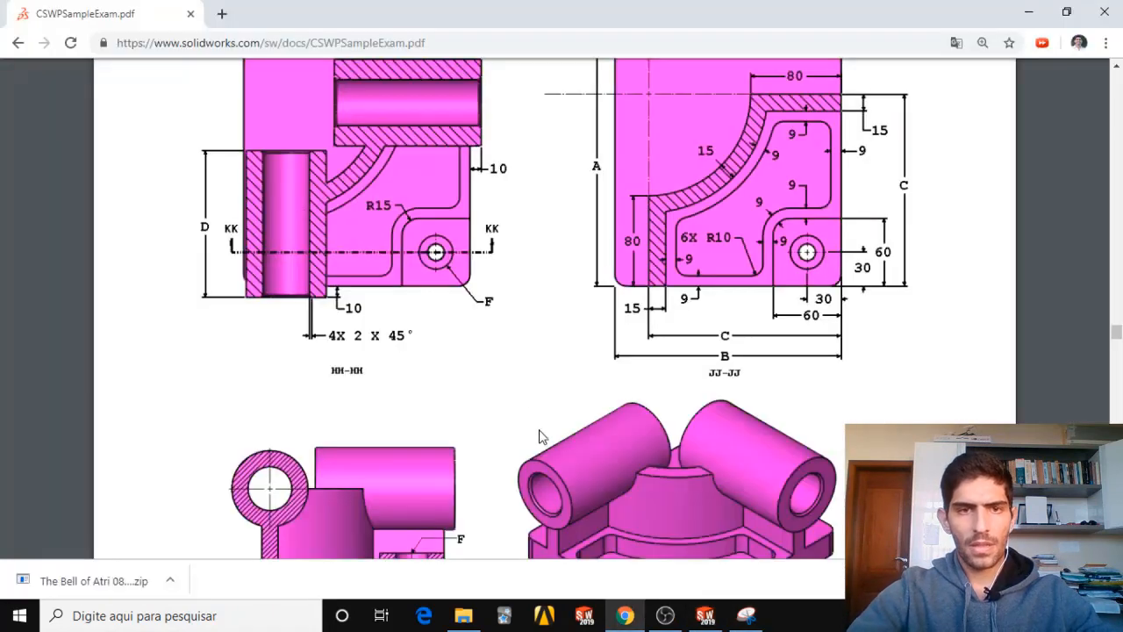
pyautogui.scroll(-6, 530, 412)
pyautogui.scroll(4, 531, 393)
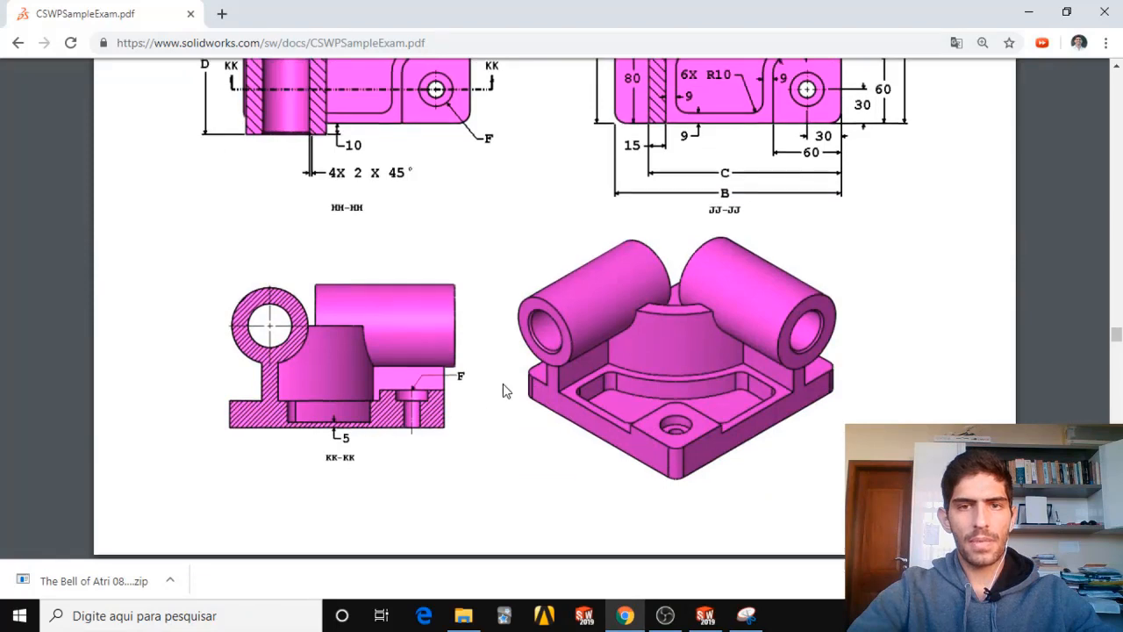
pyautogui.scroll(6, 503, 384)
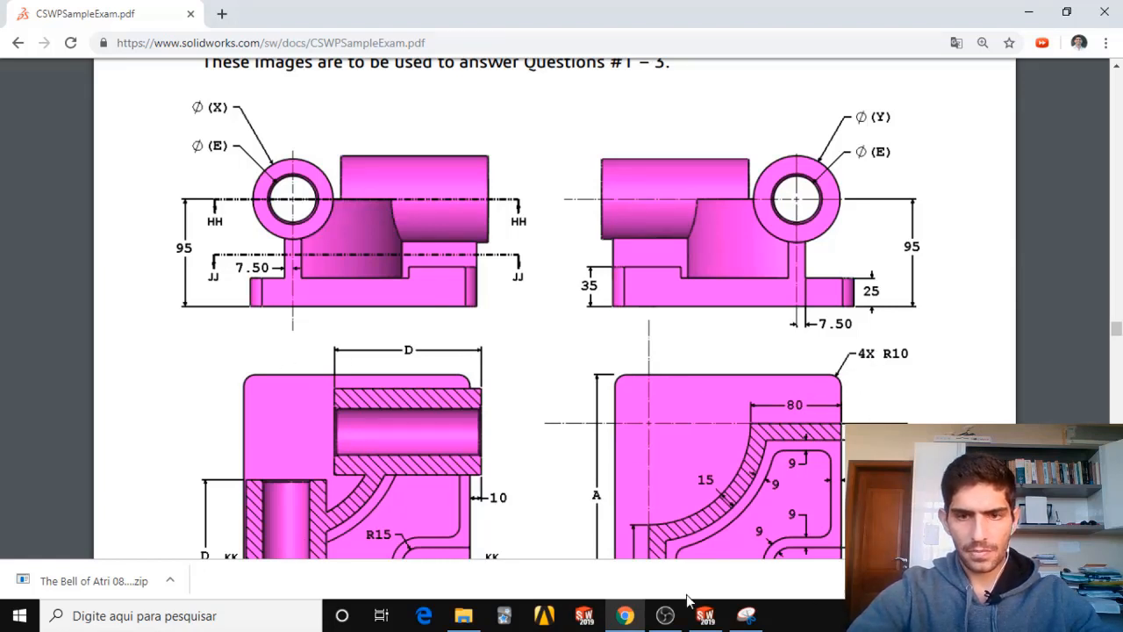
# Capture the exam's upper-left side view with the Snipping Tool, mark the base's thickness on it, and return to SOLIDWORKS.
pyautogui.moveTo(745, 615)
pyautogui.click(746, 526)
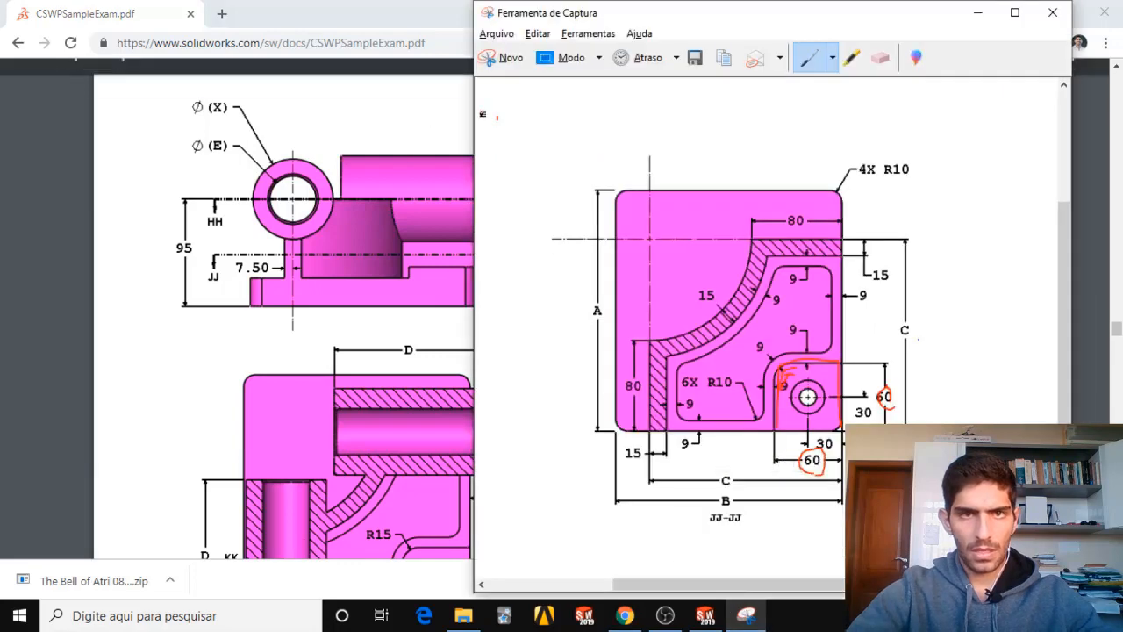
pyautogui.click(501, 57)
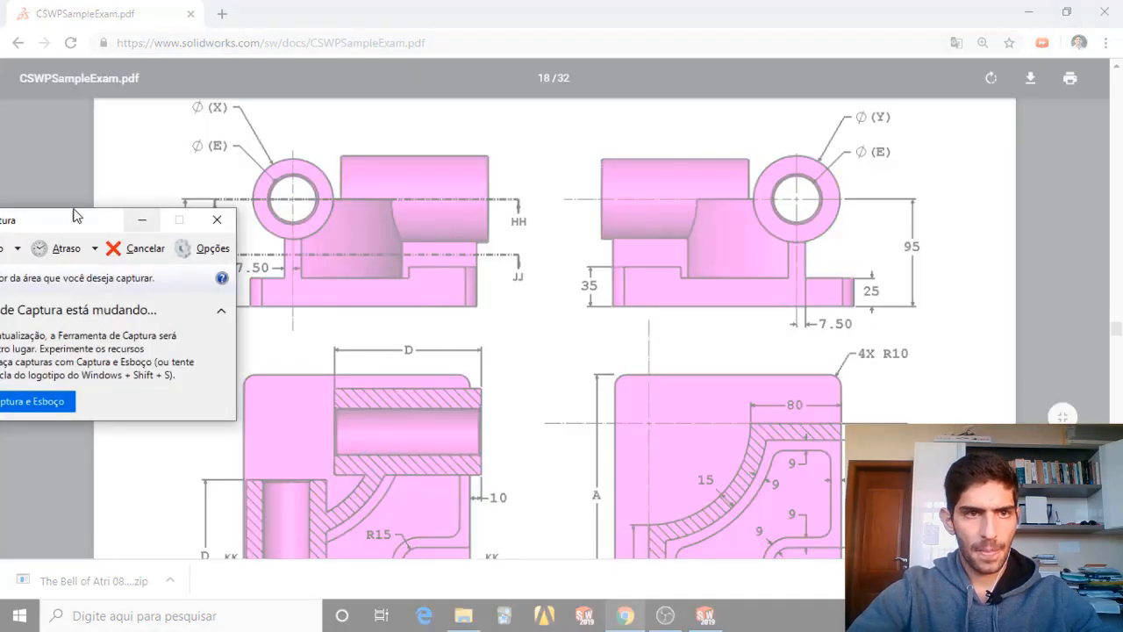
pyautogui.moveTo(74, 216); pyautogui.dragTo(3, 237)
pyautogui.moveTo(157, 102)
pyautogui.mouseDown()
pyautogui.moveTo(180, 110)
pyautogui.moveTo(410, 339)
pyautogui.moveTo(557, 329)
pyautogui.mouseUp()
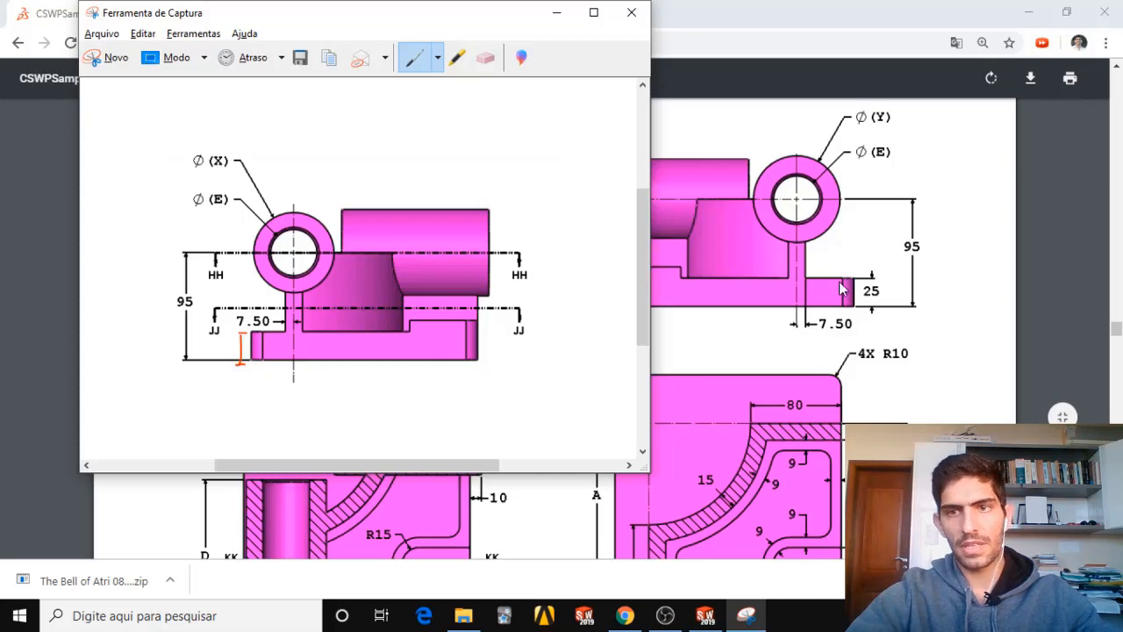
pyautogui.click(552, 16)
pyautogui.click(1029, 13)
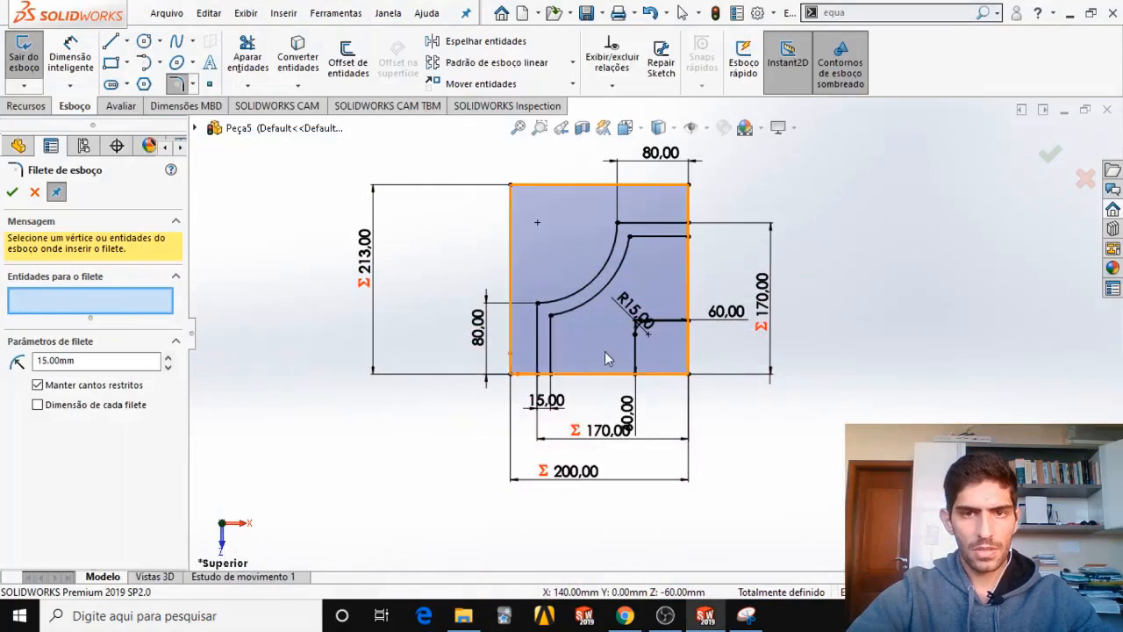
# Extrude the full outer rectangle contour of the sketch as a boss with a blind depth of 25 mm.
pyautogui.press('Escape')
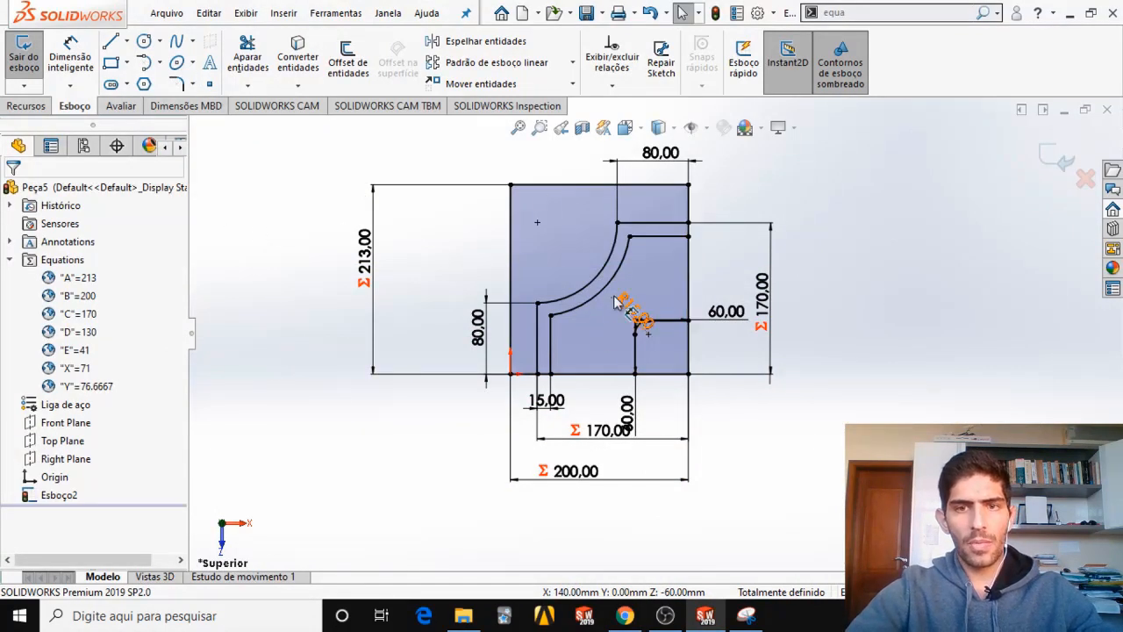
pyautogui.click(27, 105)
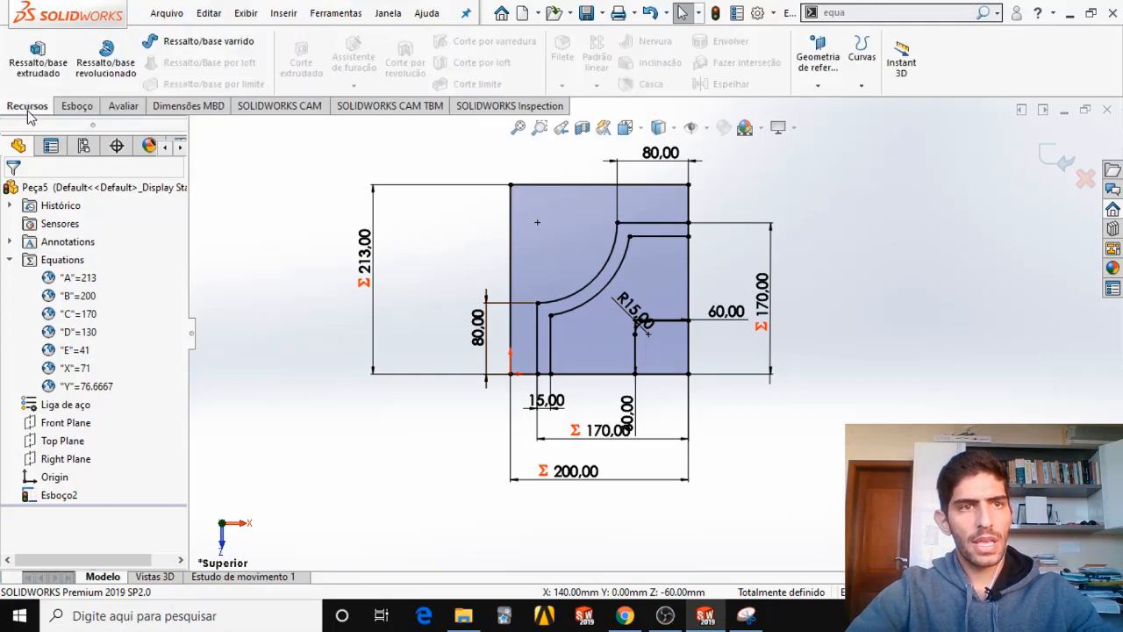
pyautogui.click(32, 81)
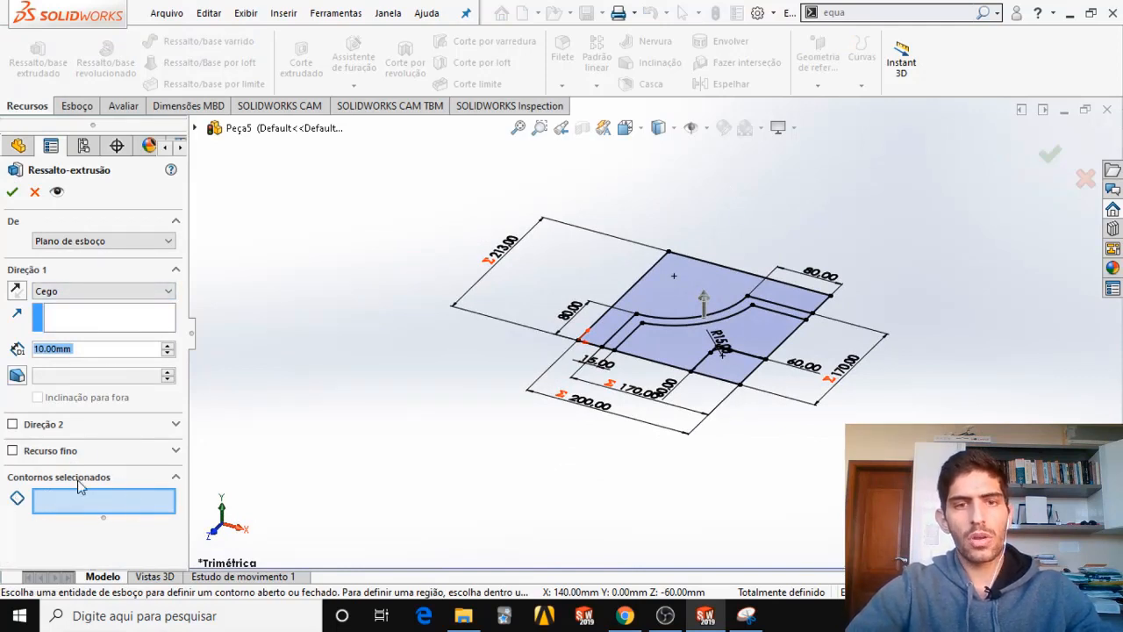
pyautogui.click(645, 285)
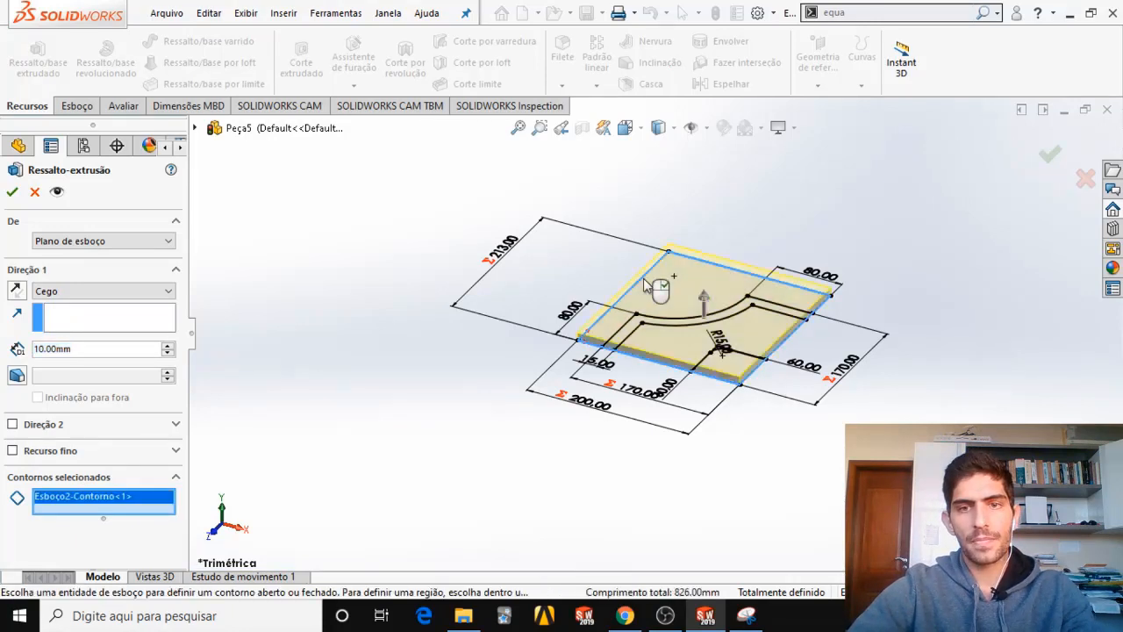
pyautogui.moveTo(649, 351)
pyautogui.mouseDown(button='middle')
pyautogui.moveTo(687, 272)
pyautogui.moveTo(658, 344)
pyautogui.mouseUp(button='middle')
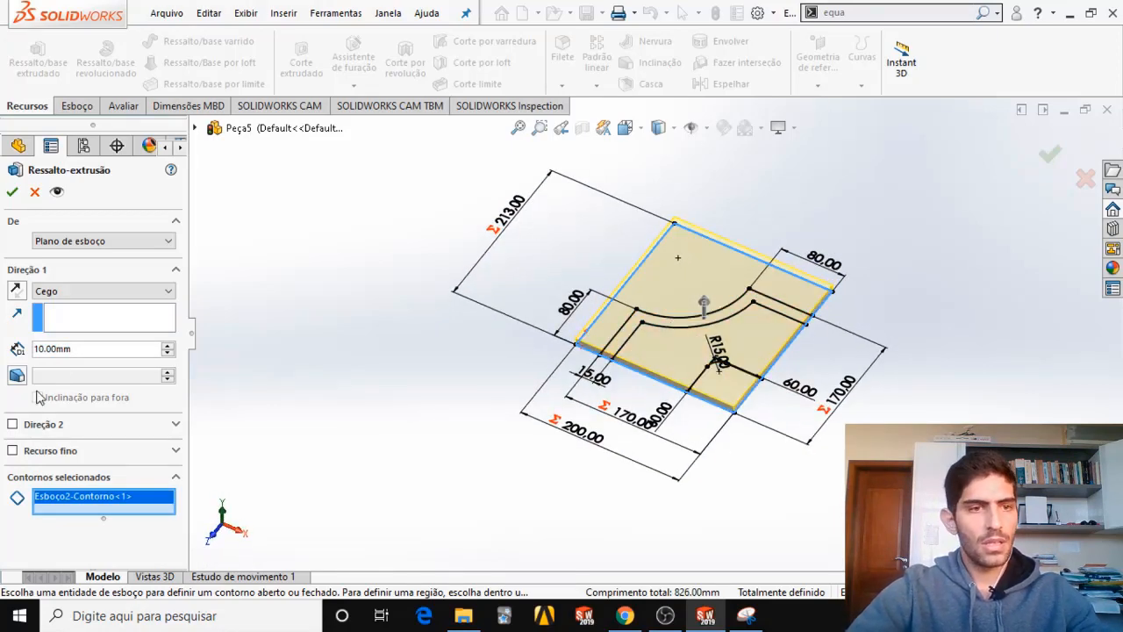
pyautogui.moveTo(83, 351); pyautogui.dragTo(4, 351)
pyautogui.write('25')
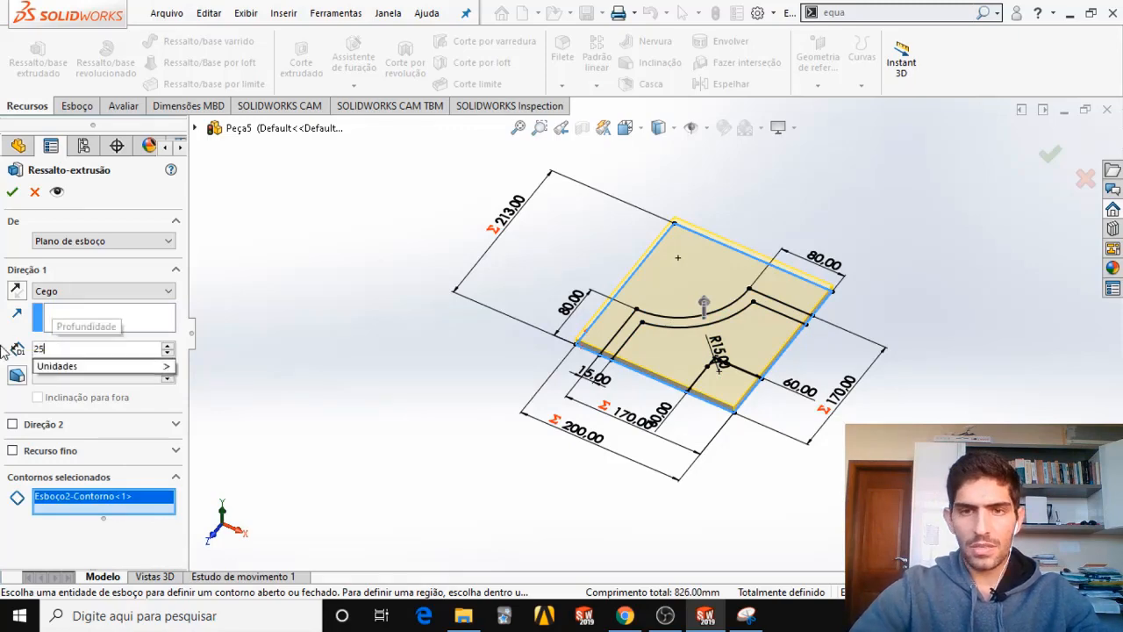
pyautogui.press('Return')
pyautogui.moveTo(527, 375); pyautogui.dragTo(771, 303, button='middle')
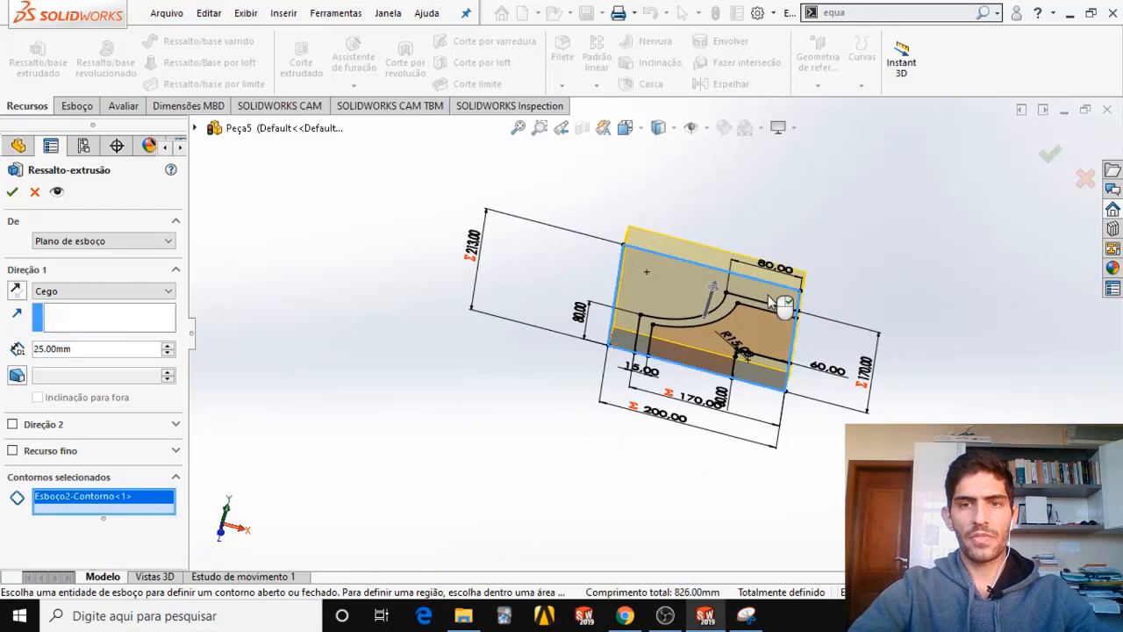
pyautogui.click(1049, 153)
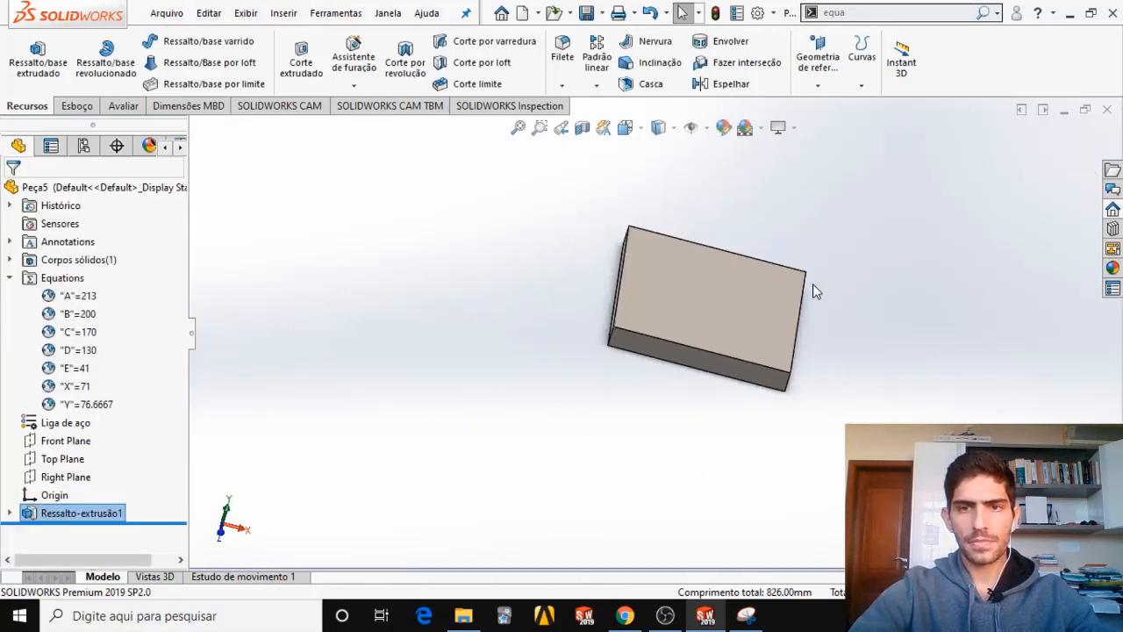
# Collapse the Equations folder and make the extrusion's sketch Esboço2 visible on the base.
pyautogui.moveTo(814, 292)
pyautogui.mouseDown(button='middle')
pyautogui.moveTo(827, 341)
pyautogui.moveTo(793, 343)
pyautogui.moveTo(805, 288)
pyautogui.moveTo(794, 285)
pyautogui.moveTo(805, 286)
pyautogui.mouseUp(button='middle')
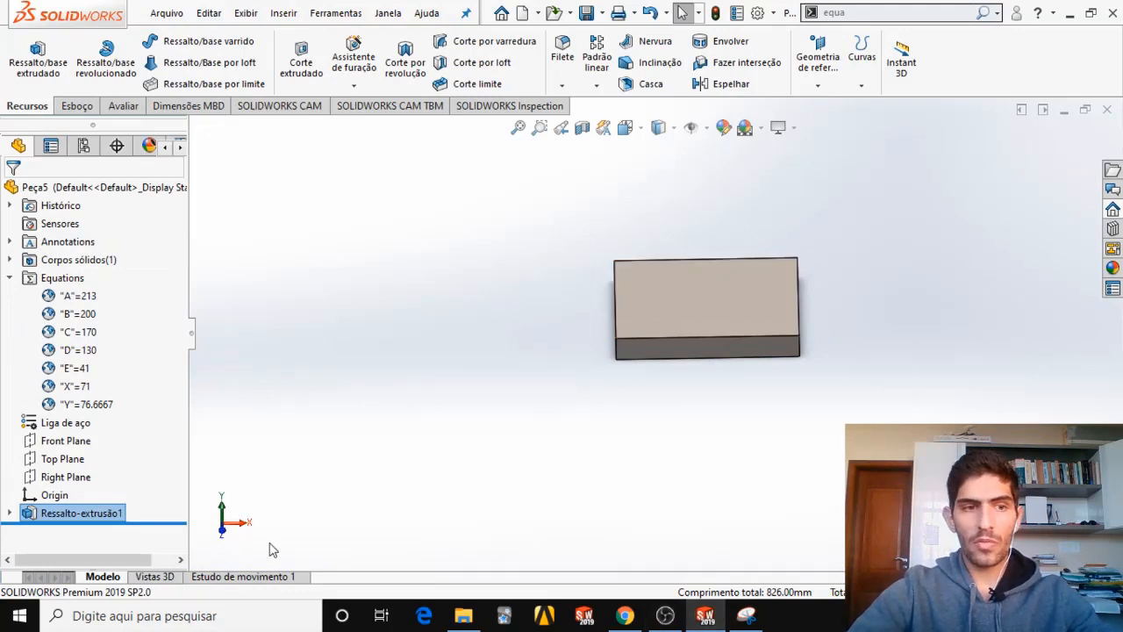
pyautogui.click(10, 513)
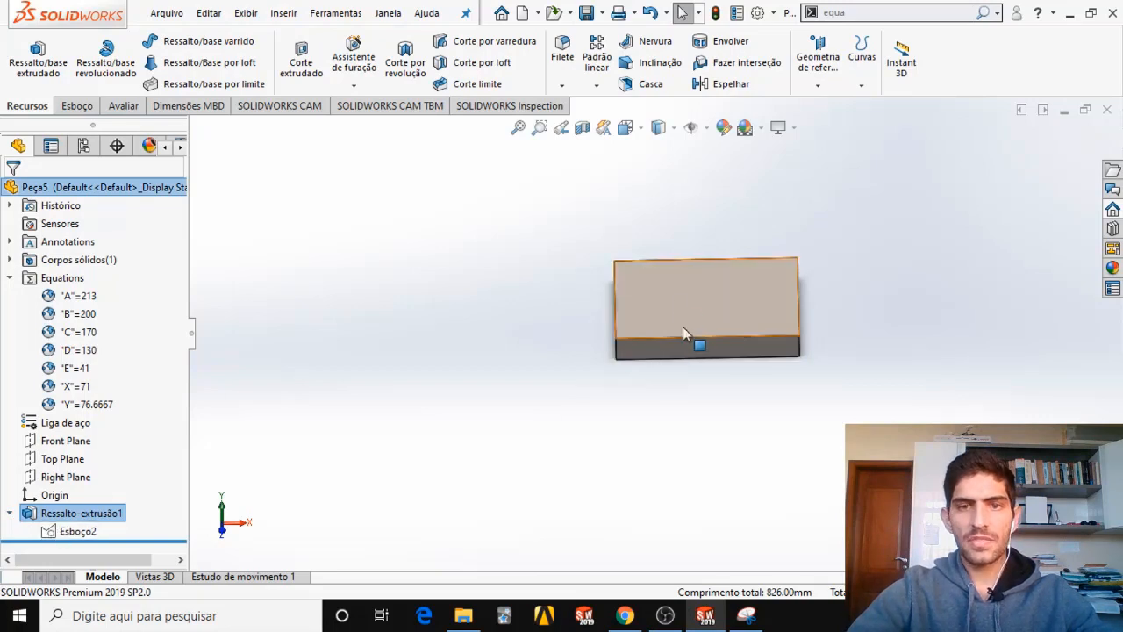
pyautogui.moveTo(684, 331); pyautogui.dragTo(659, 372, button='middle')
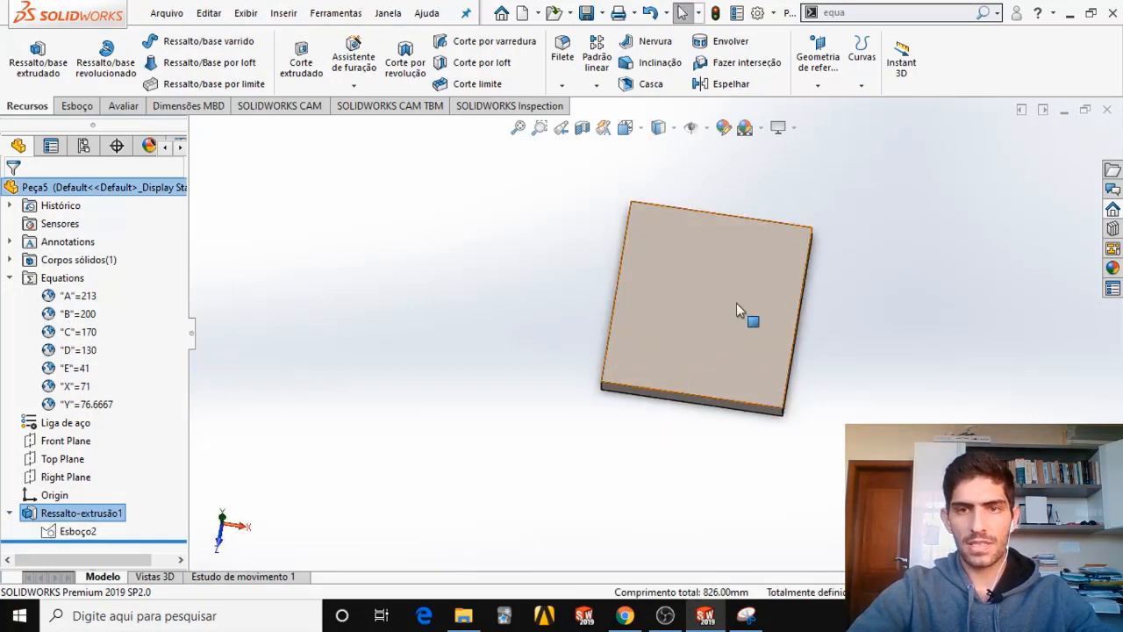
pyautogui.click(8, 278)
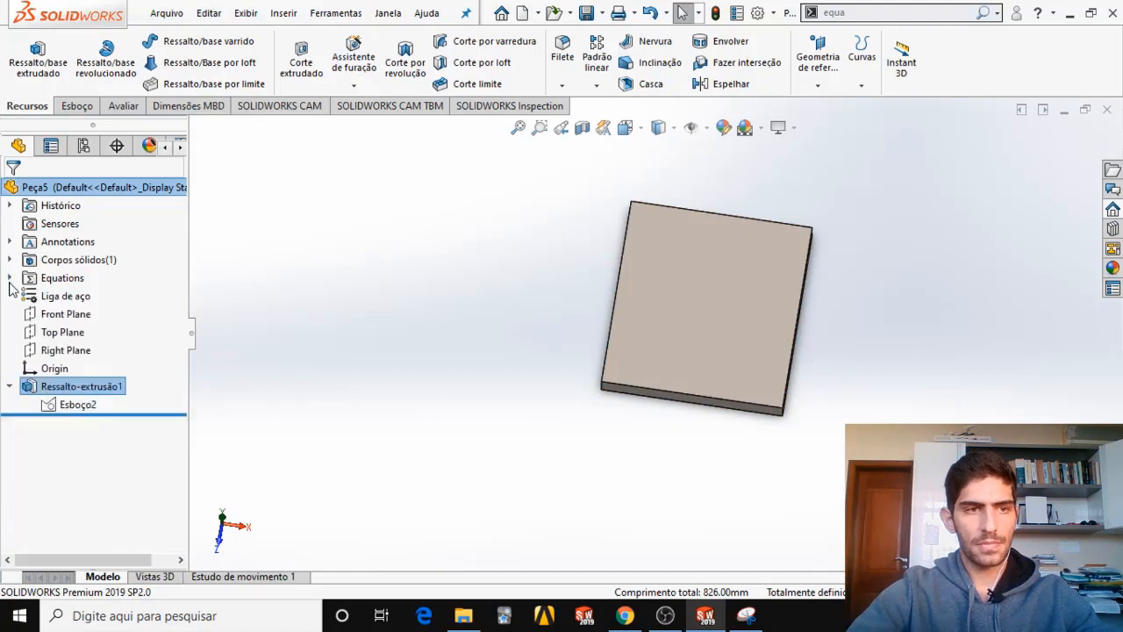
pyautogui.rightClick(66, 411)
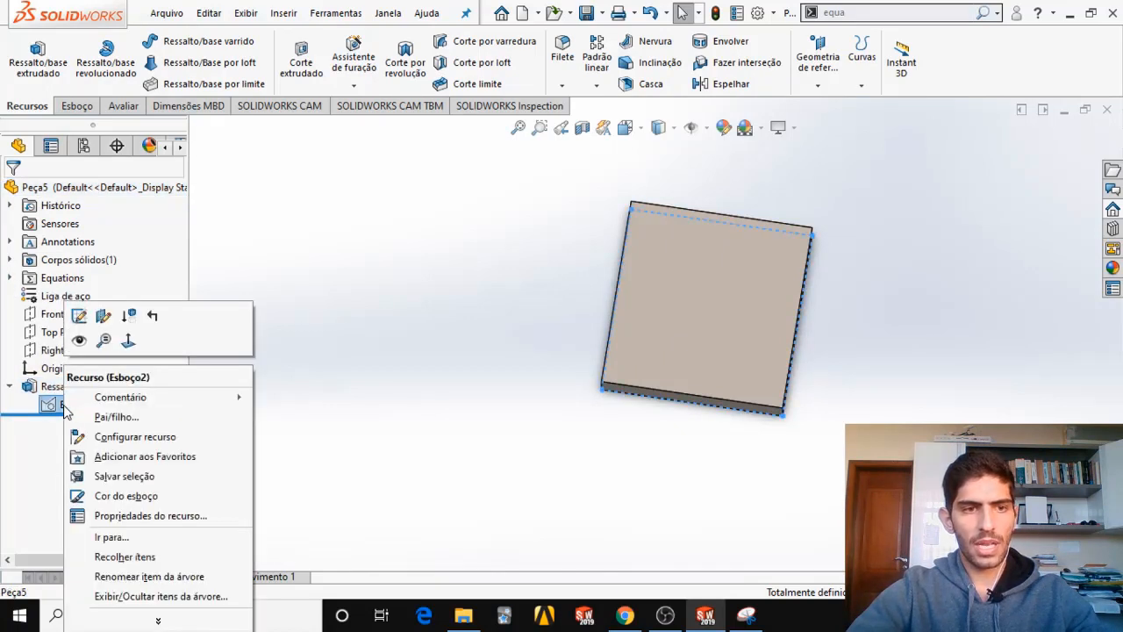
pyautogui.click(80, 341)
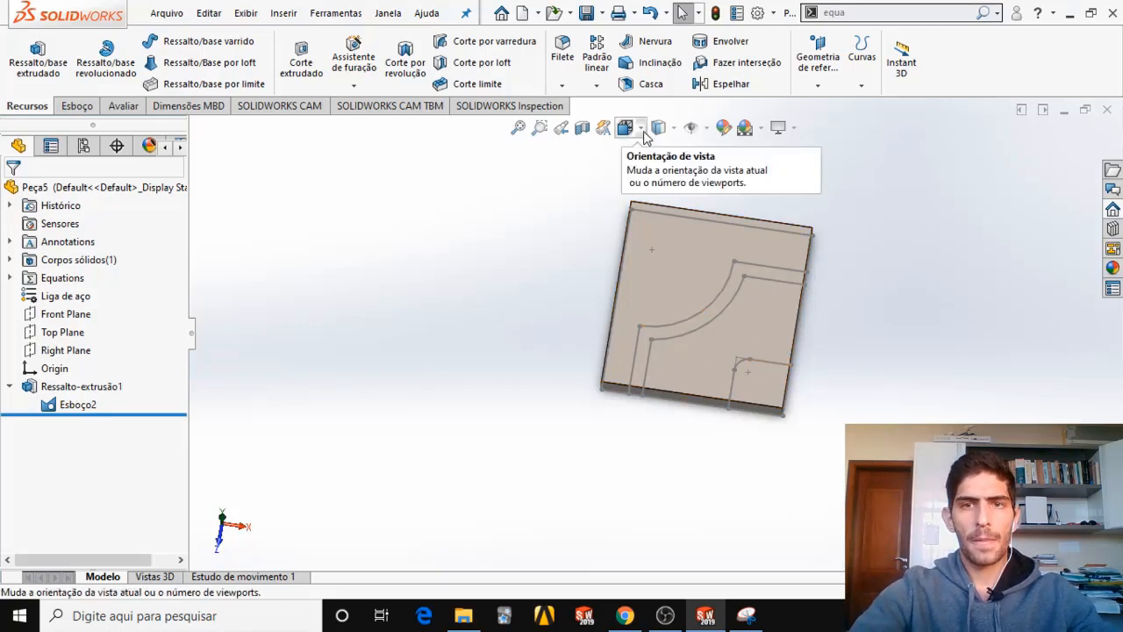
# Orient the model to the front view and compare it with the base and raised corner heights in the exam PDF.
pyautogui.click(625, 127)
pyautogui.click(522, 489)
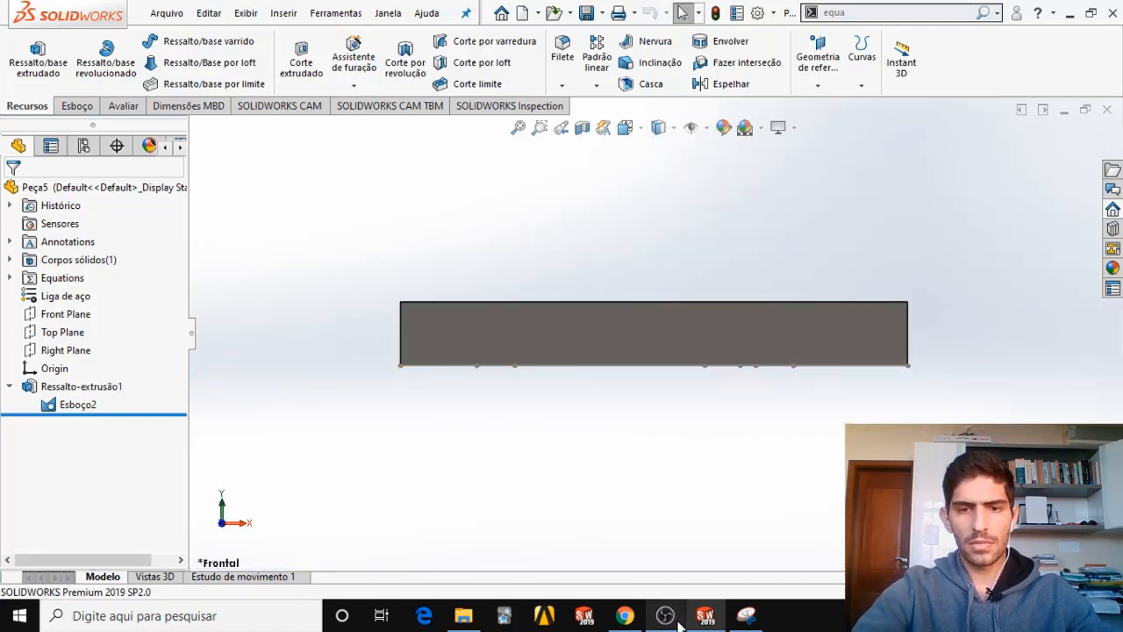
pyautogui.click(637, 618)
pyautogui.scroll(-2, 466, 371)
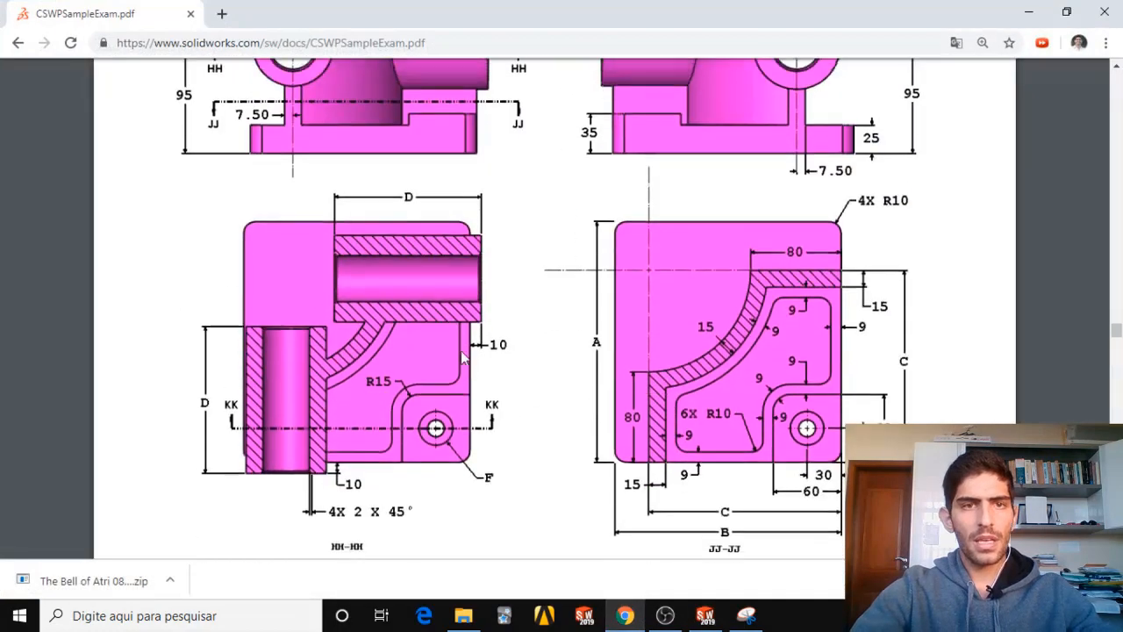
pyautogui.scroll(3, 381, 241)
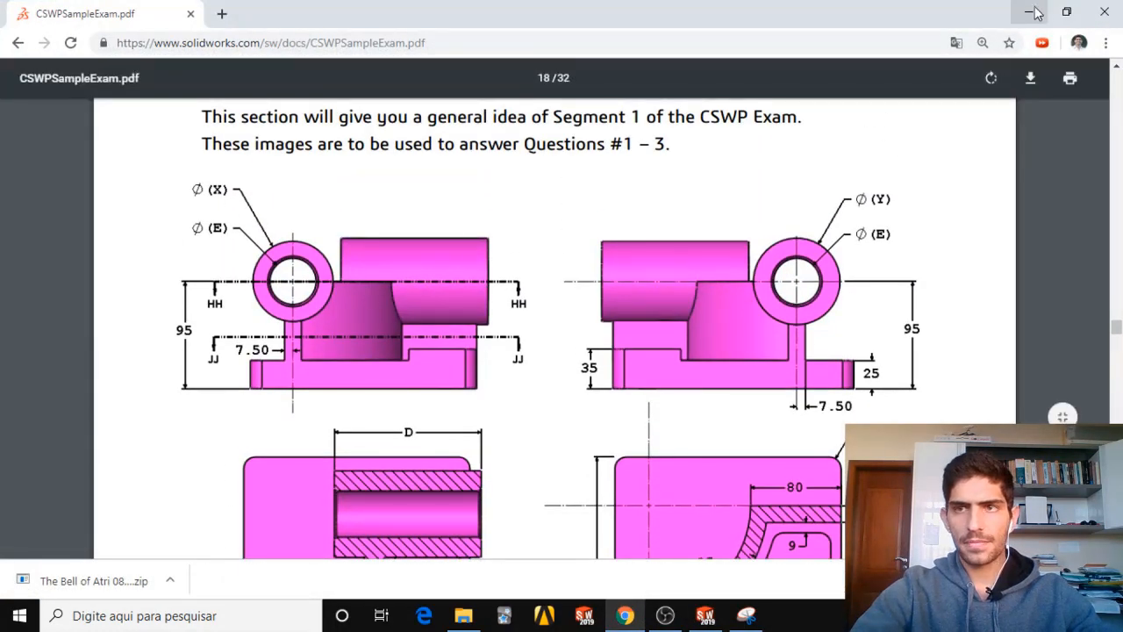
# Switch to the Snipping Tool capture, circle the tube end with its X and E diameter labels, and return to SOLIDWORKS.
pyautogui.click(1028, 12)
pyautogui.click(747, 617)
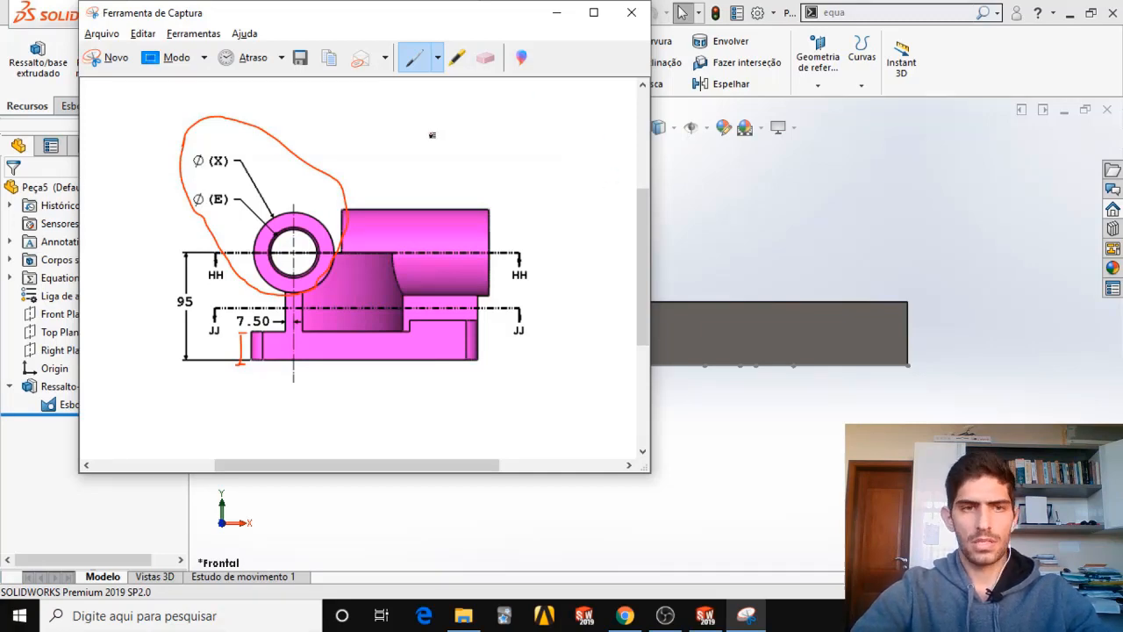
pyautogui.moveTo(496, 16); pyautogui.dragTo(732, 102)
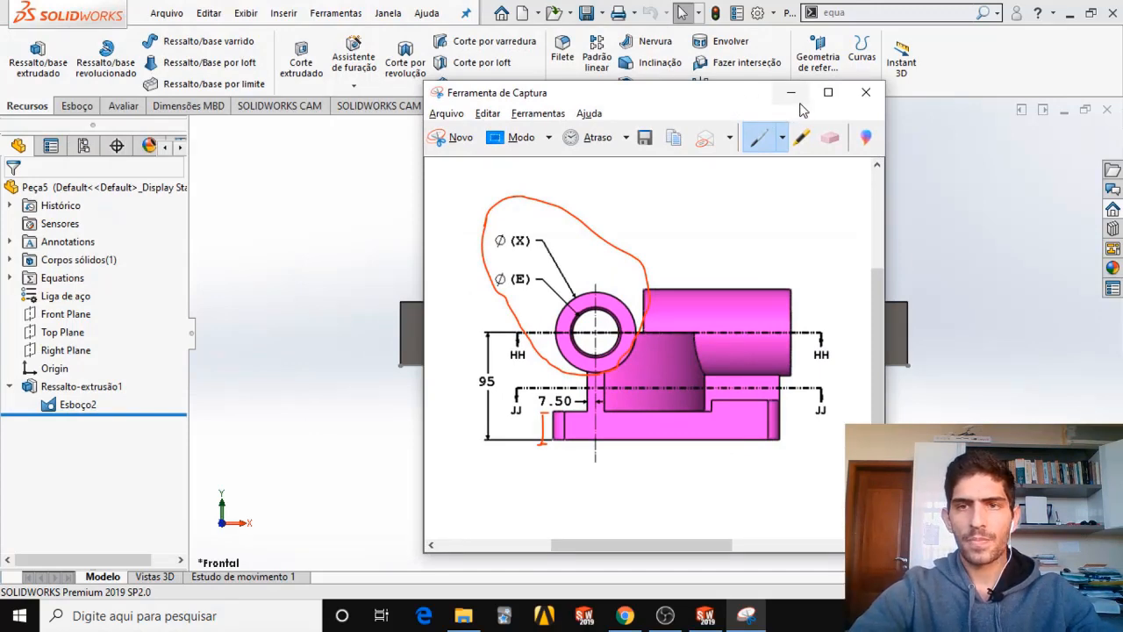
pyautogui.click(791, 92)
# Start a new sketch on the front face of the base and orient the model to the front view.
pyautogui.press('f')
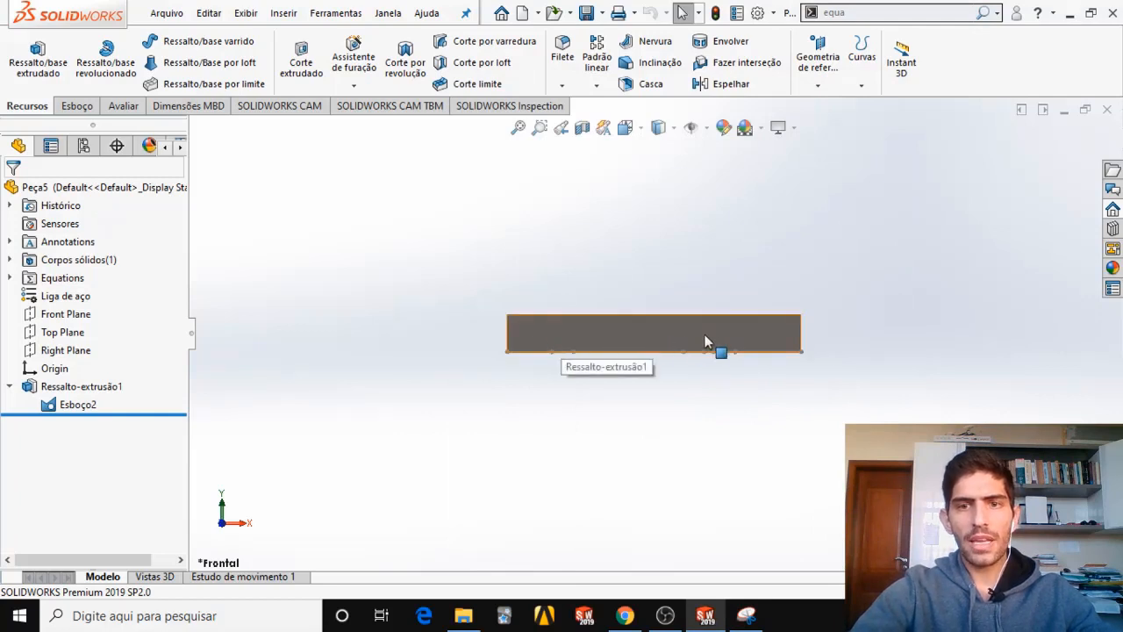
pyautogui.rightClick(581, 339)
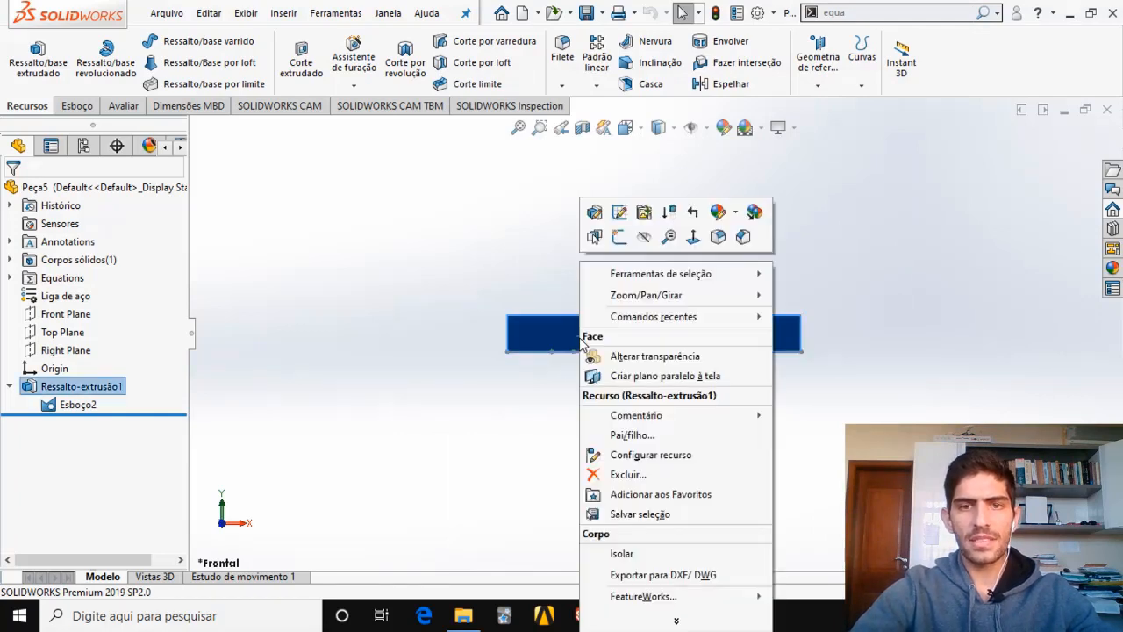
pyautogui.click(620, 239)
pyautogui.moveTo(615, 318)
pyautogui.mouseDown(button='middle')
pyautogui.moveTo(596, 316)
pyautogui.moveTo(527, 369)
pyautogui.moveTo(506, 305)
pyautogui.moveTo(526, 333)
pyautogui.moveTo(451, 371)
pyautogui.mouseUp(button='middle')
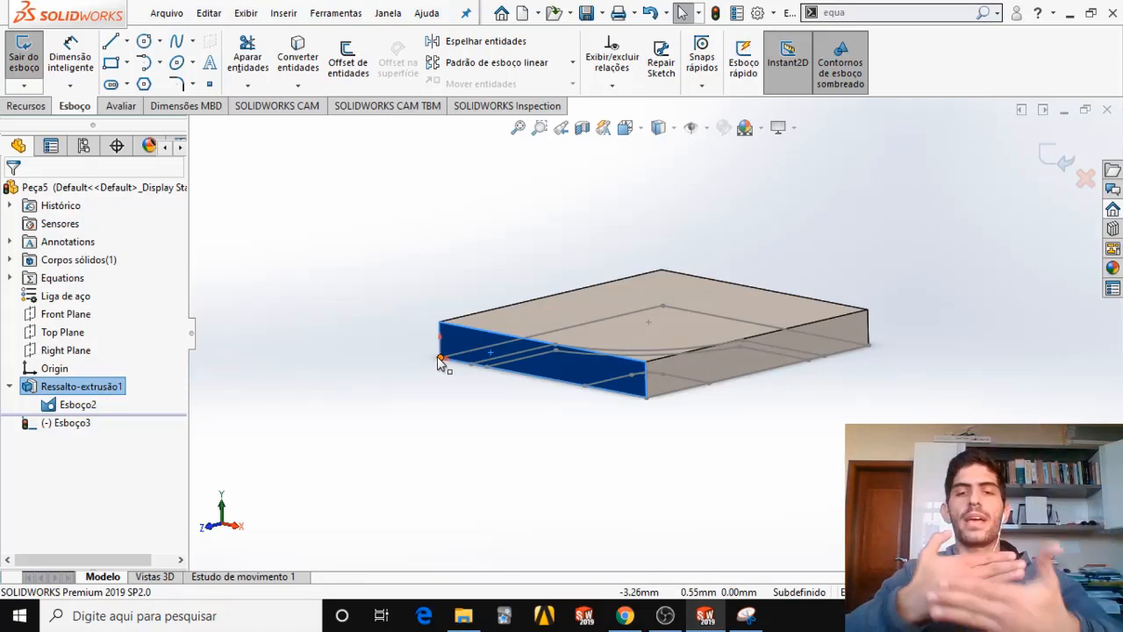
pyautogui.click(626, 128)
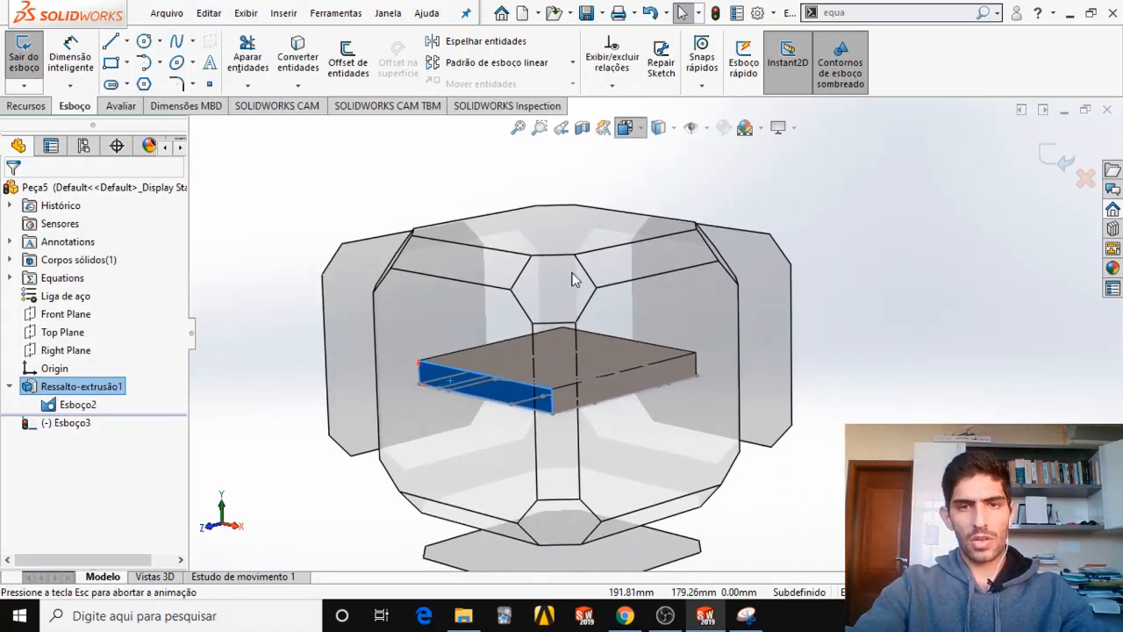
pyautogui.click(449, 385)
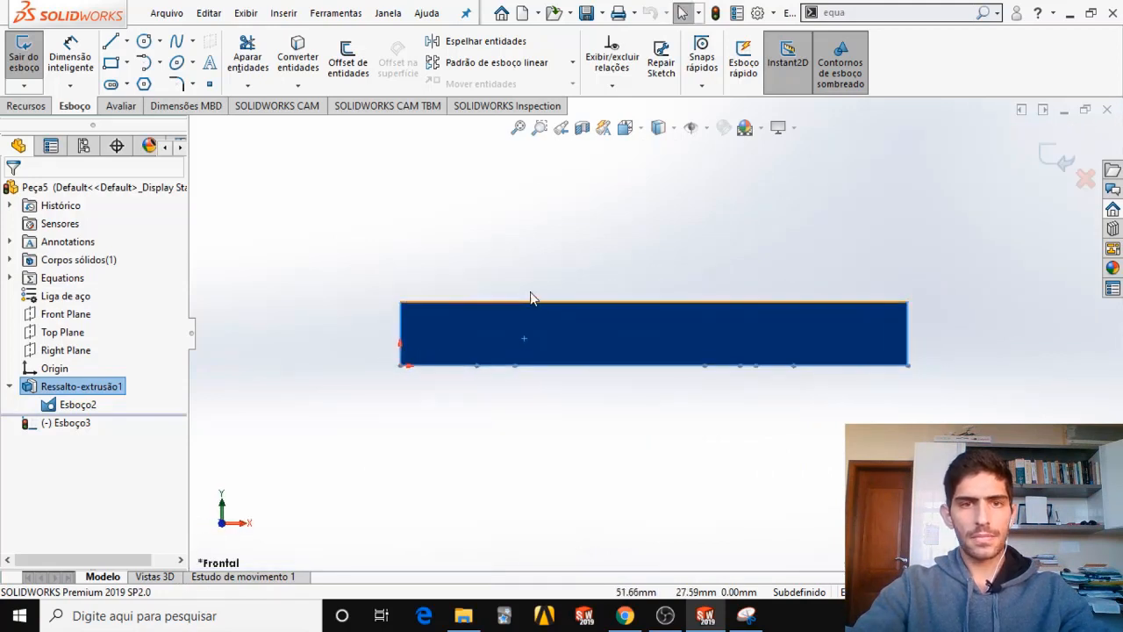
# Sketch two circles sharing one centre above the base's front face, about 61 mm and 32 mm in diameter.
pyautogui.click(145, 41)
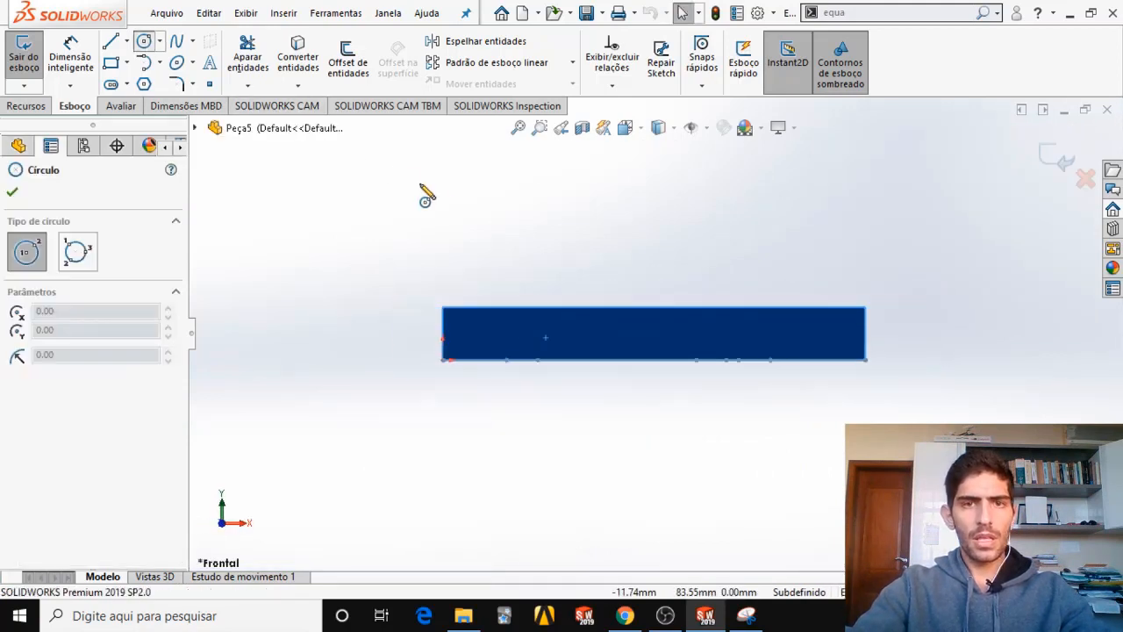
pyautogui.click(520, 179)
pyautogui.click(539, 230)
pyautogui.press('z')
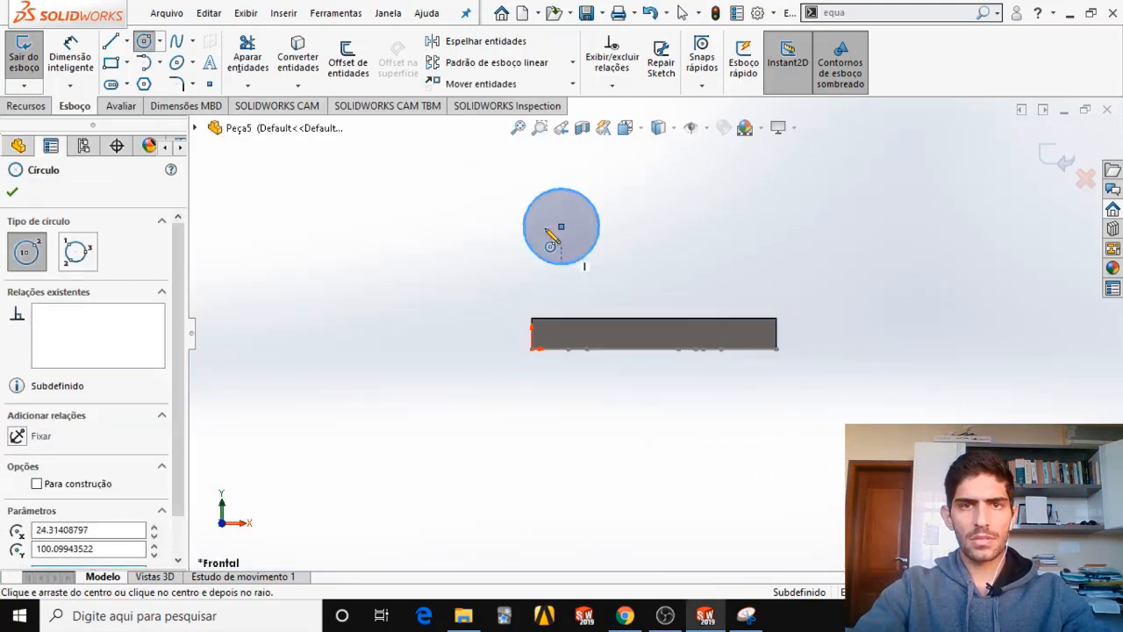
pyautogui.press('Escape')
pyautogui.click(145, 41)
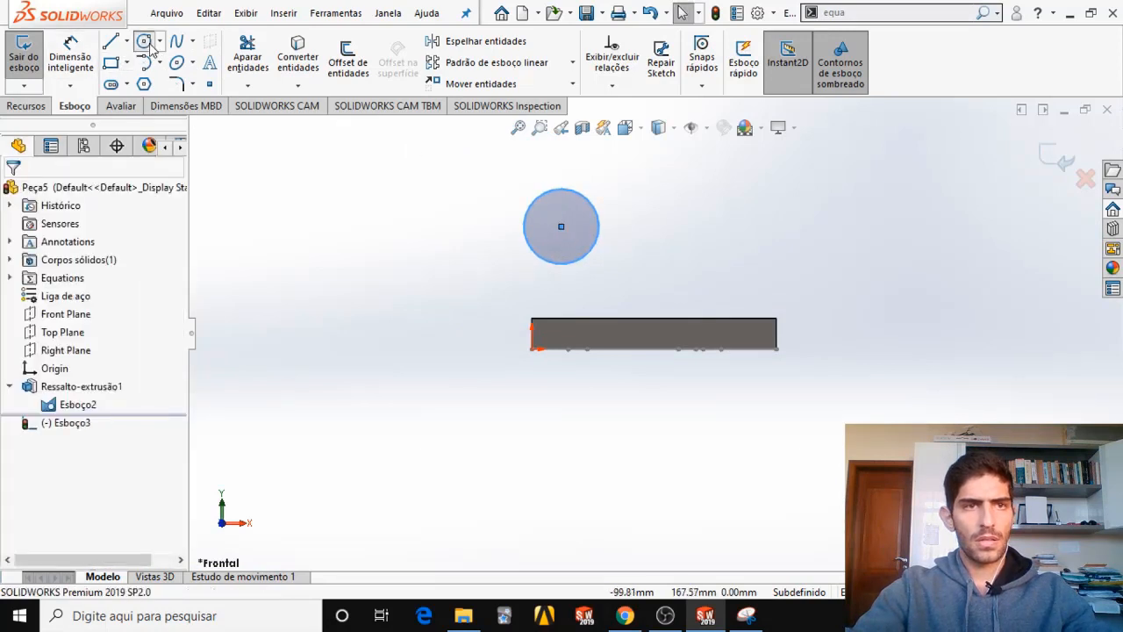
pyautogui.click(562, 226)
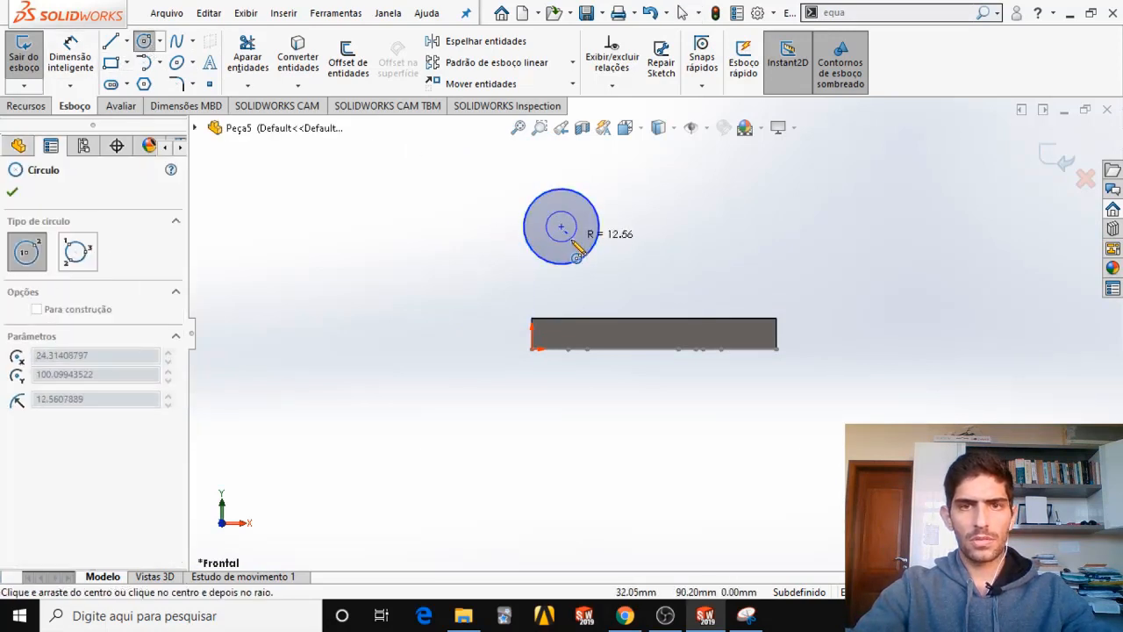
pyautogui.click(575, 240)
pyautogui.press('Escape')
pyautogui.scroll(-2, 597, 263)
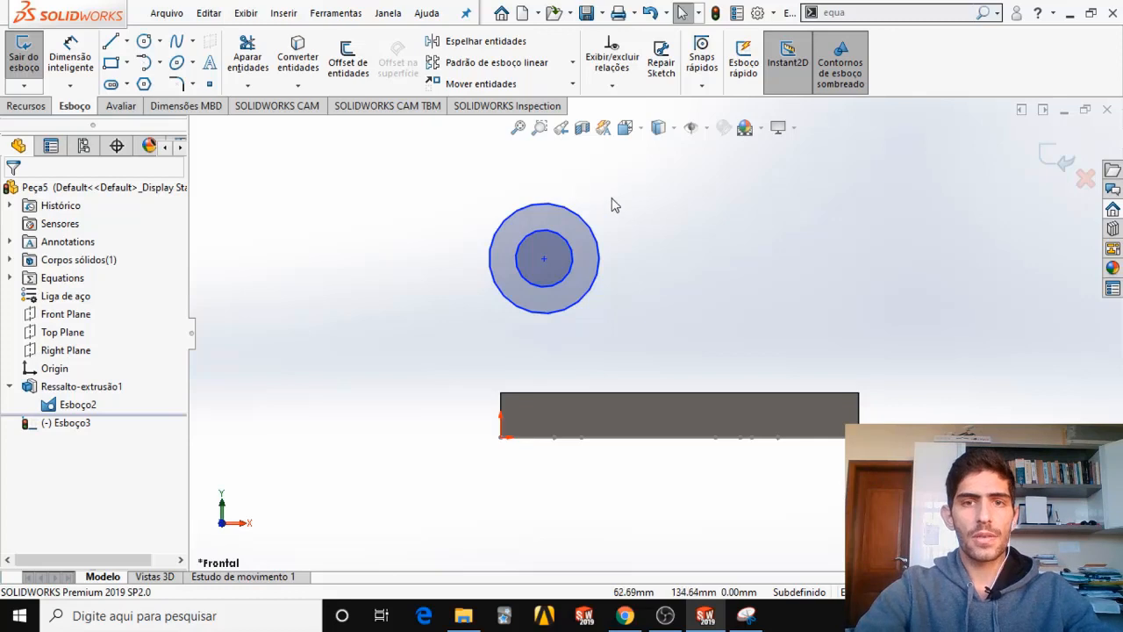
# Add a concentric relation between the inner and outer circles.
pyautogui.click(566, 276)
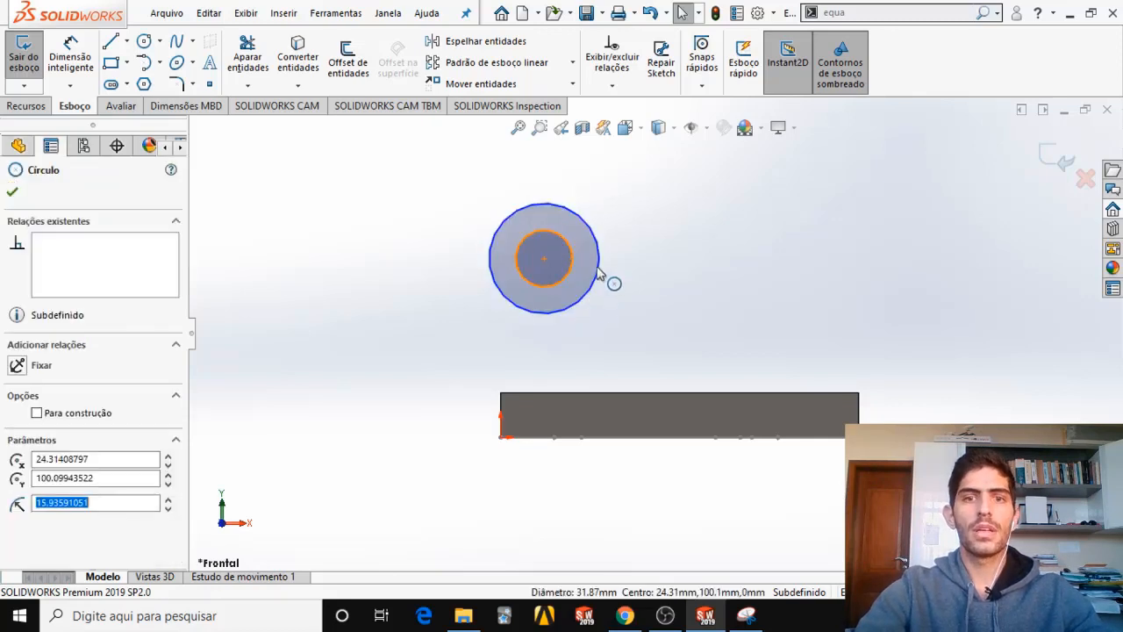
pyautogui.keyDown('ctrl'); pyautogui.click(591, 232); pyautogui.keyUp('ctrl')
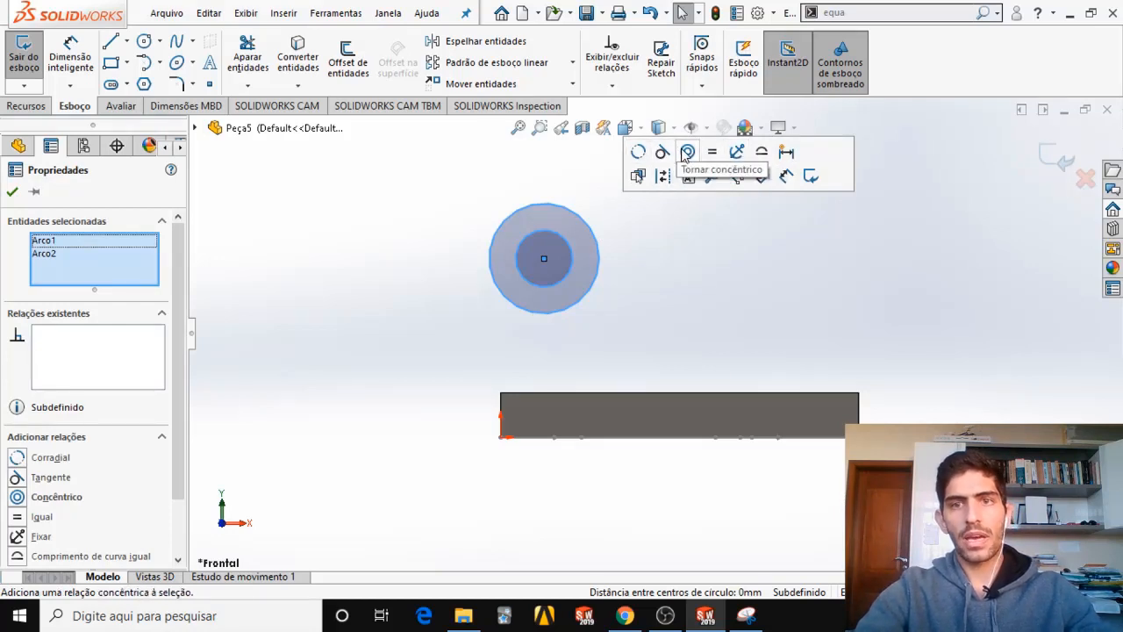
pyautogui.click(686, 154)
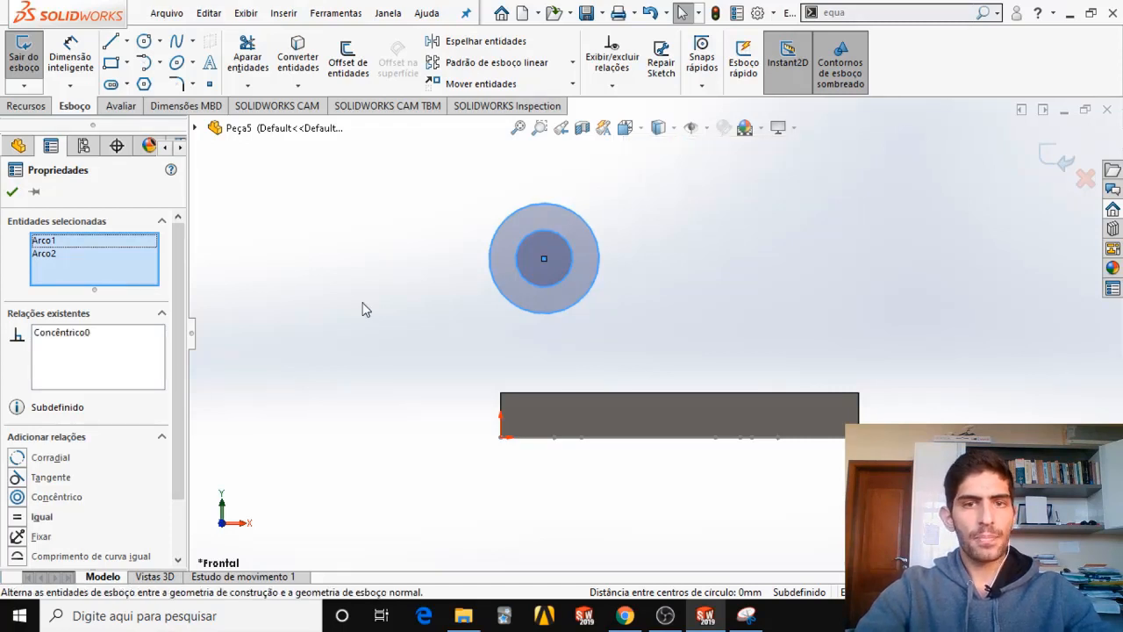
pyautogui.click(13, 192)
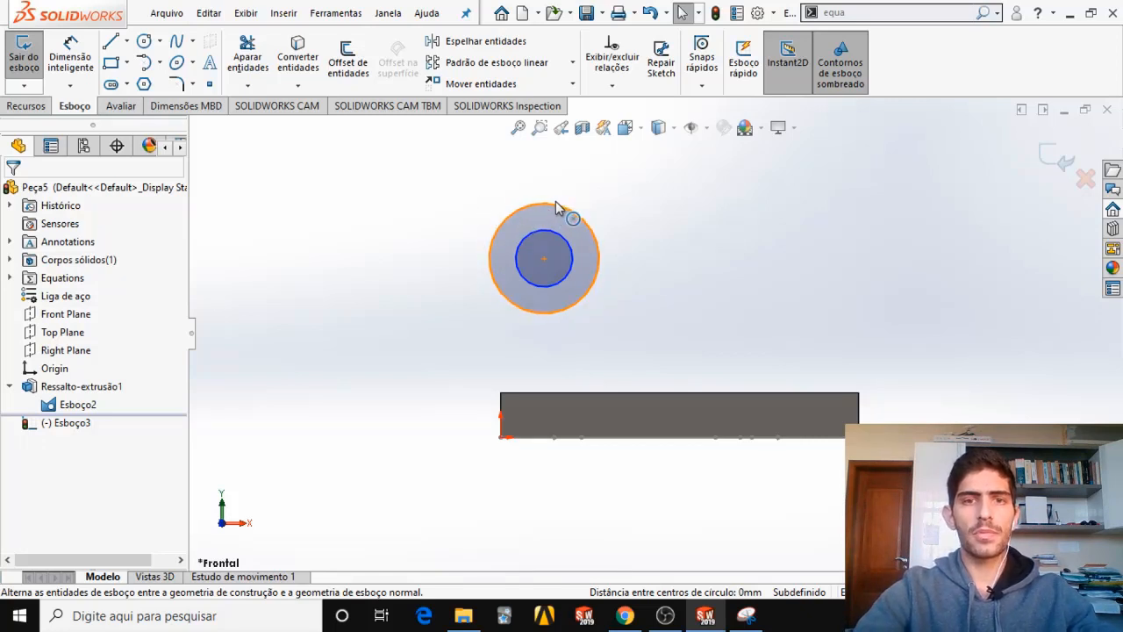
# Mark the X diameter on the Snipping Tool capture and dimension the outer circle's diameter in SOLIDWORKS with the global variable "X".
pyautogui.click(748, 617)
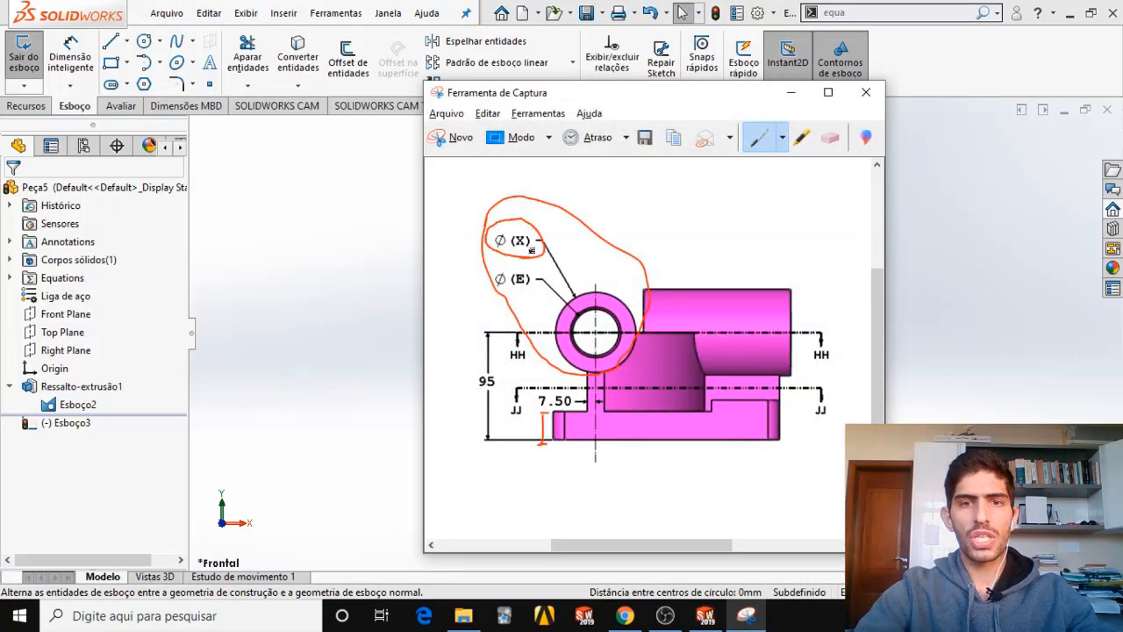
pyautogui.click(790, 93)
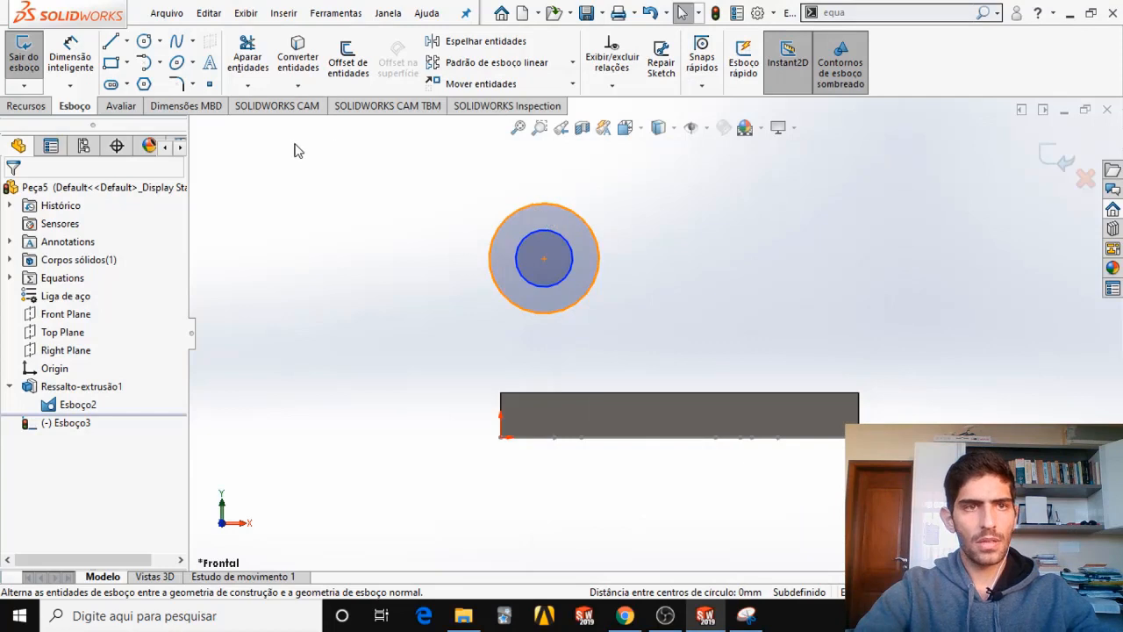
pyautogui.click(70, 54)
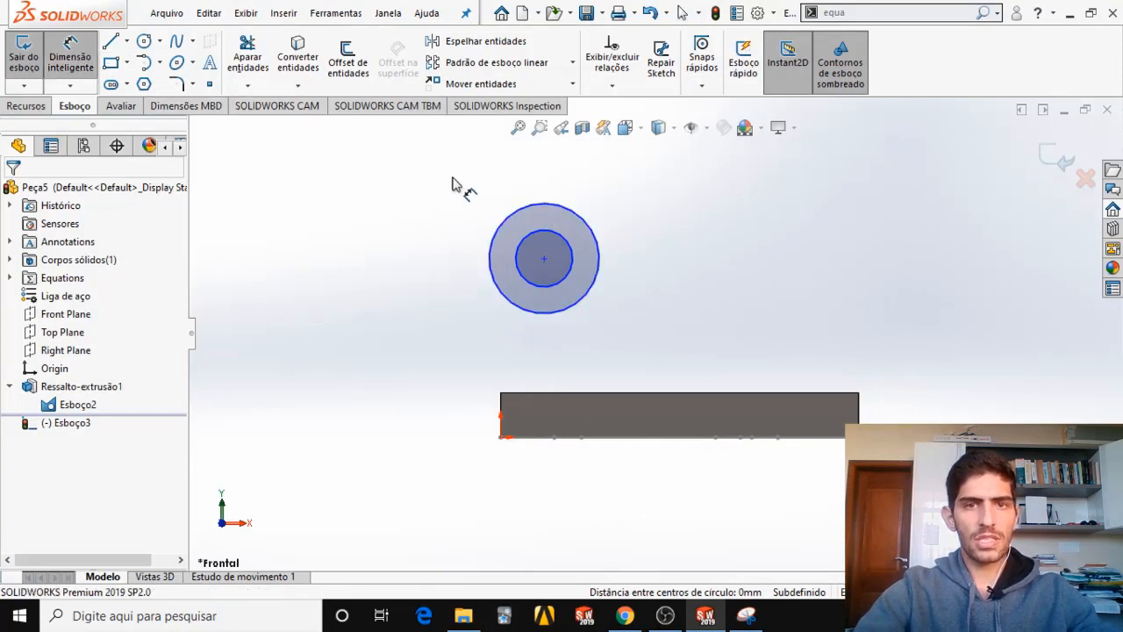
pyautogui.click(519, 219)
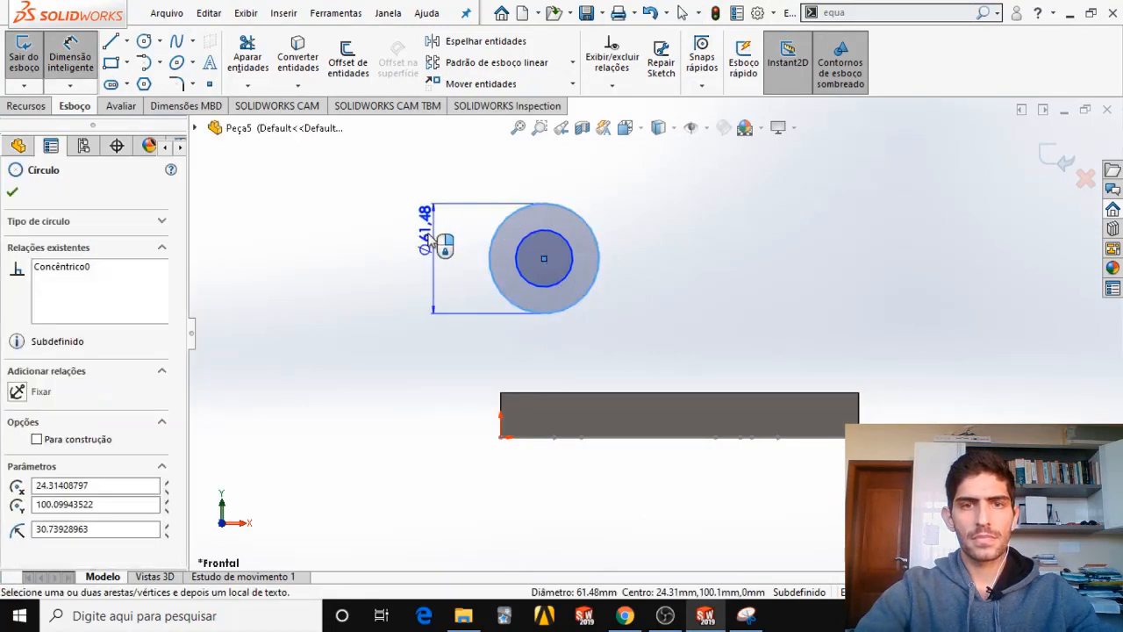
pyautogui.click(428, 241)
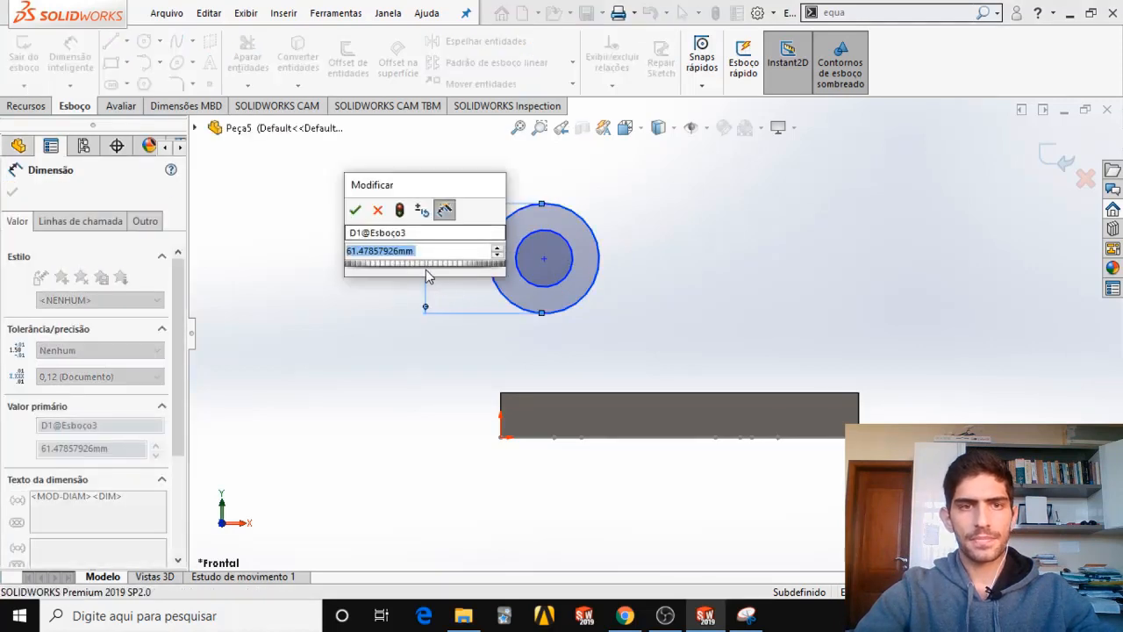
pyautogui.write('=')
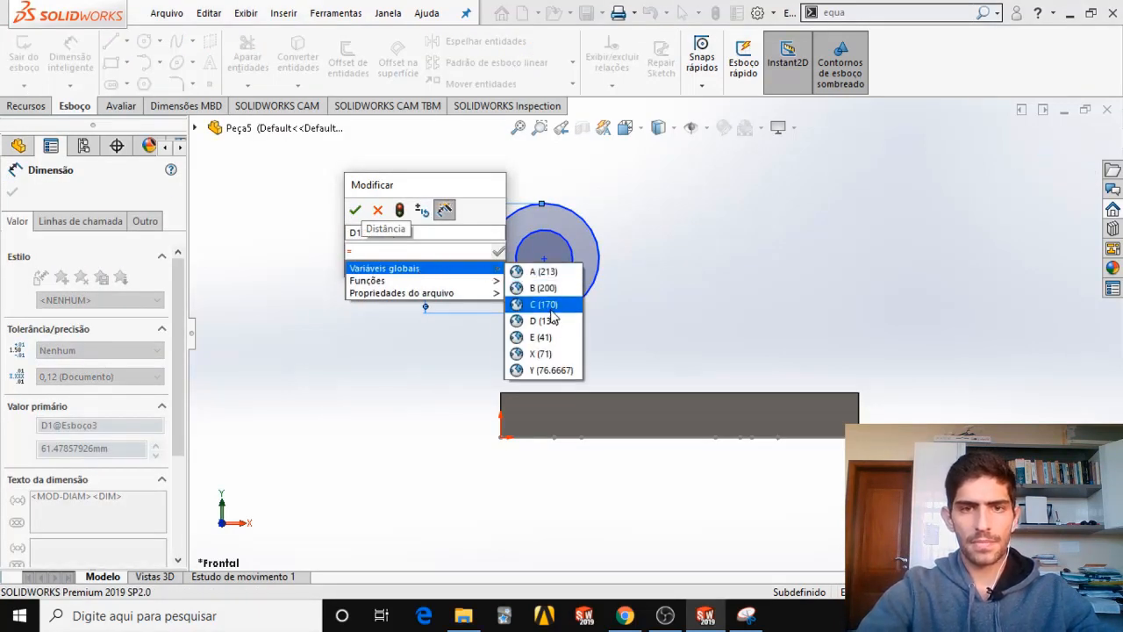
pyautogui.click(549, 354)
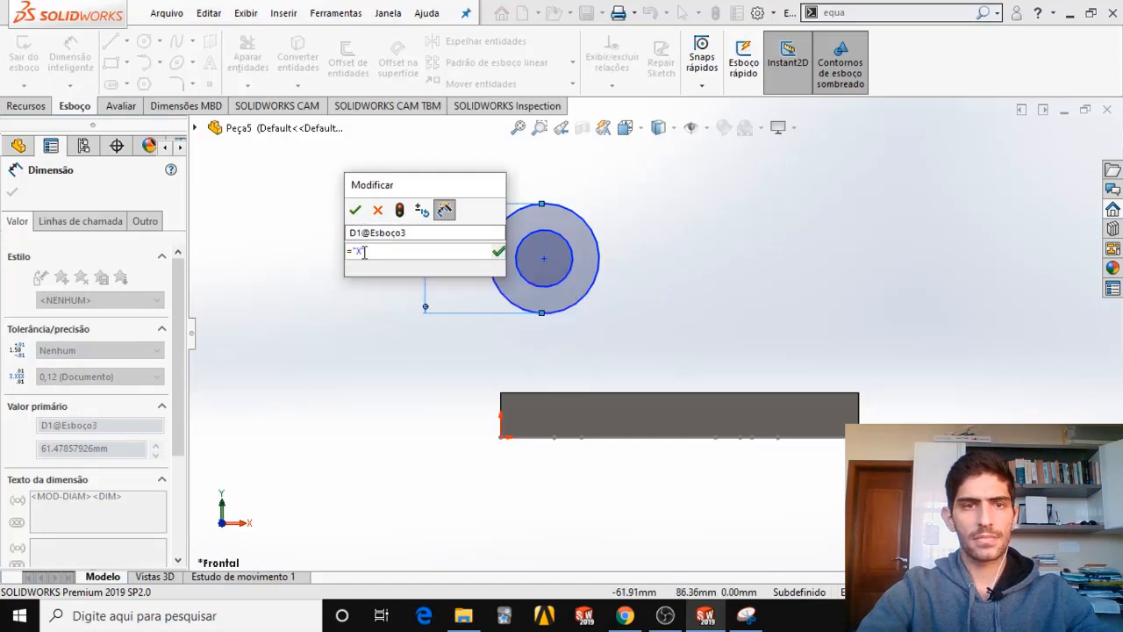
pyautogui.click(358, 213)
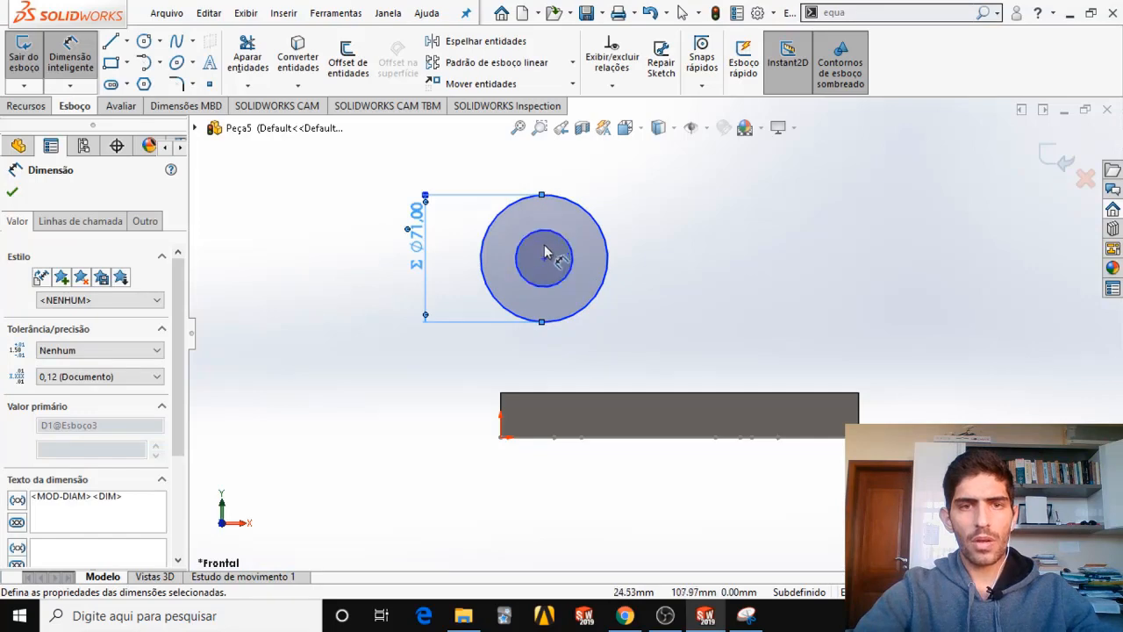
# Mark the E diameter on the Snipping Tool capture and dimension the inner circle's diameter in SOLIDWORKS with the global variable "E".
pyautogui.click(746, 615)
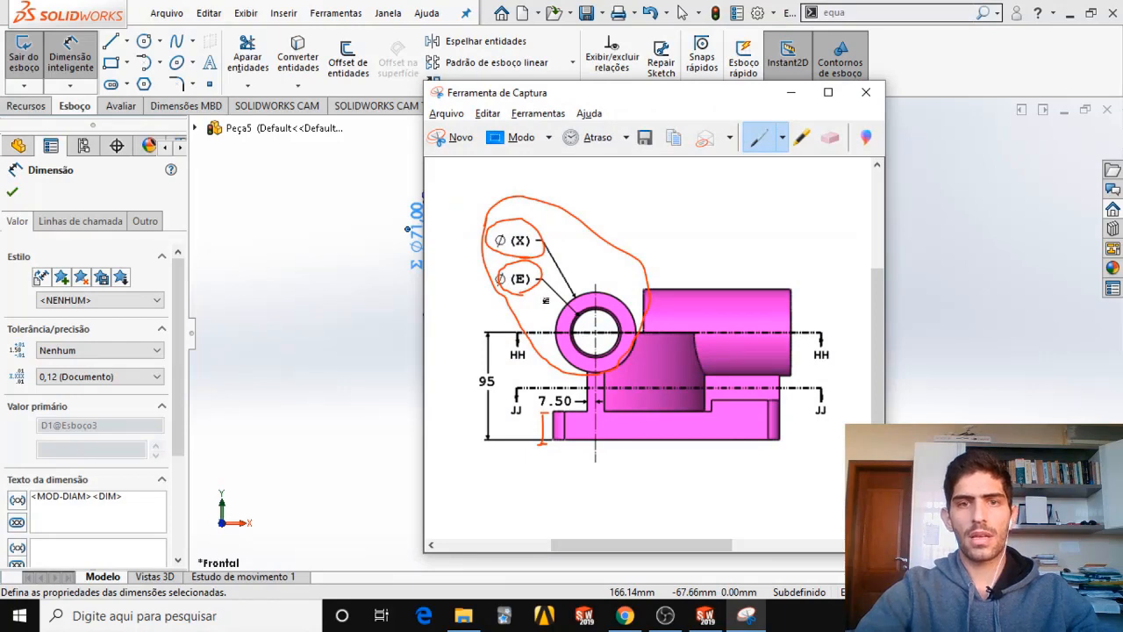
pyautogui.click(790, 92)
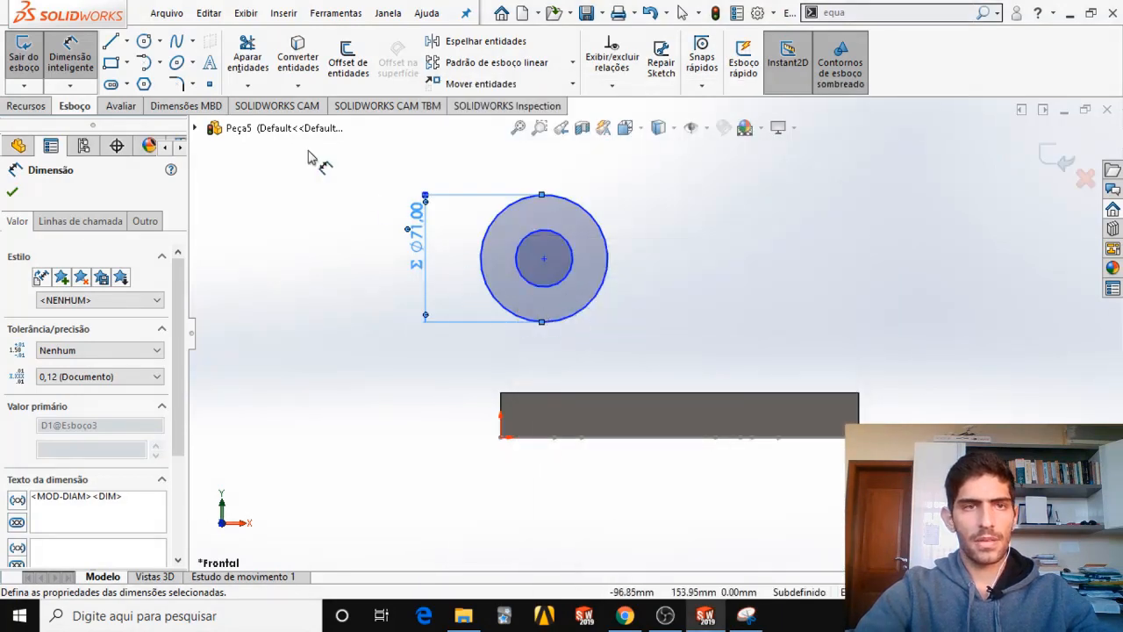
pyautogui.click(531, 239)
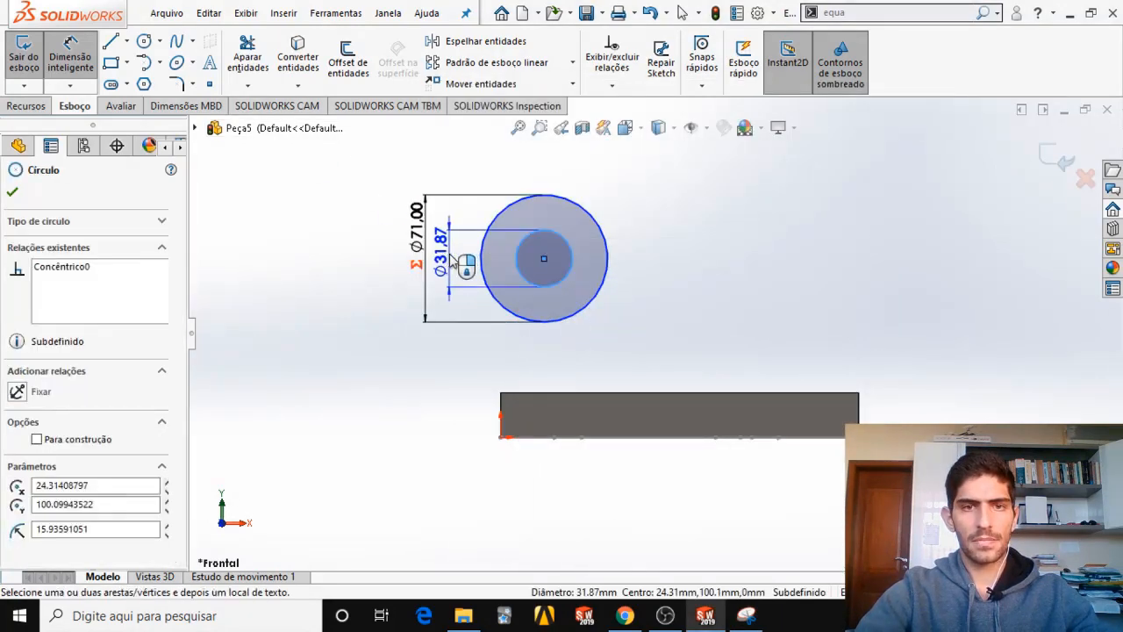
pyautogui.click(452, 260)
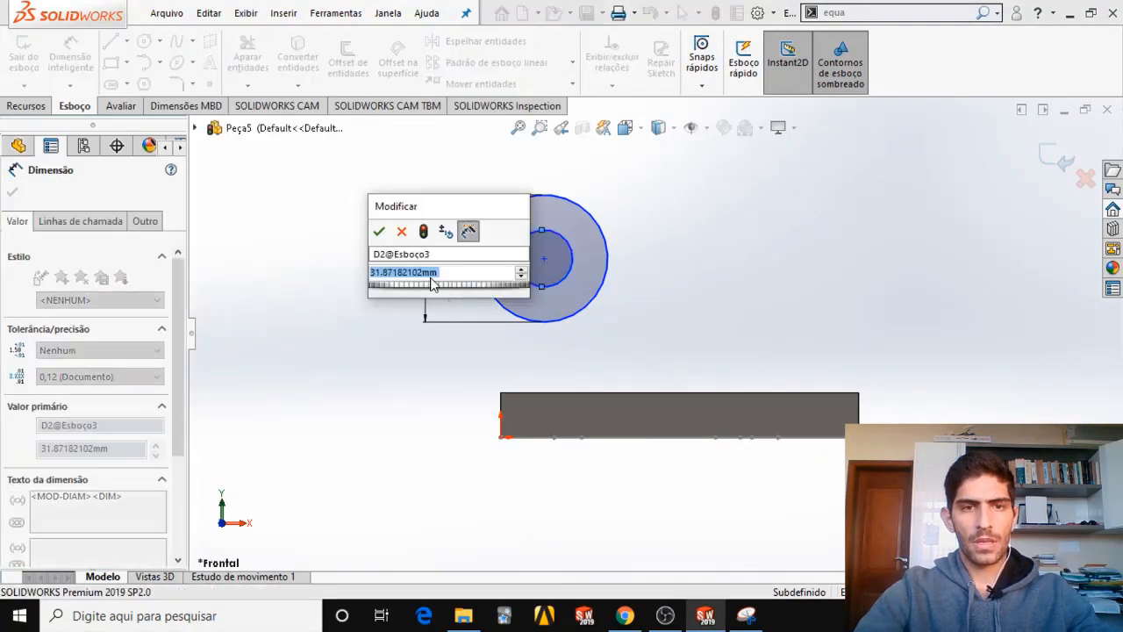
pyautogui.write('=')
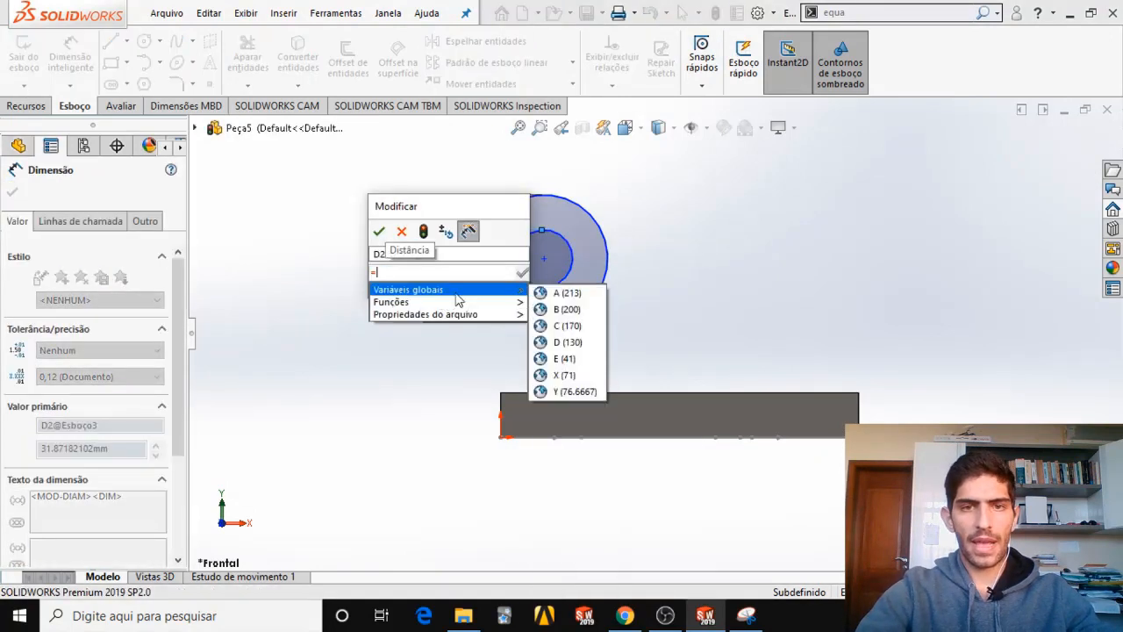
pyautogui.click(563, 359)
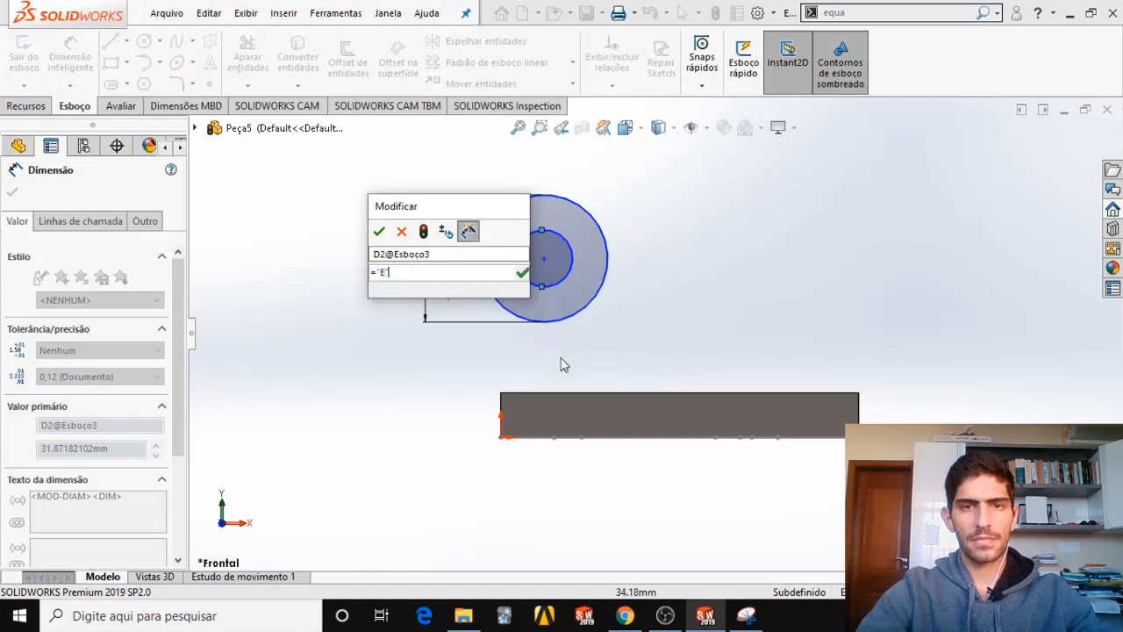
pyautogui.click(379, 231)
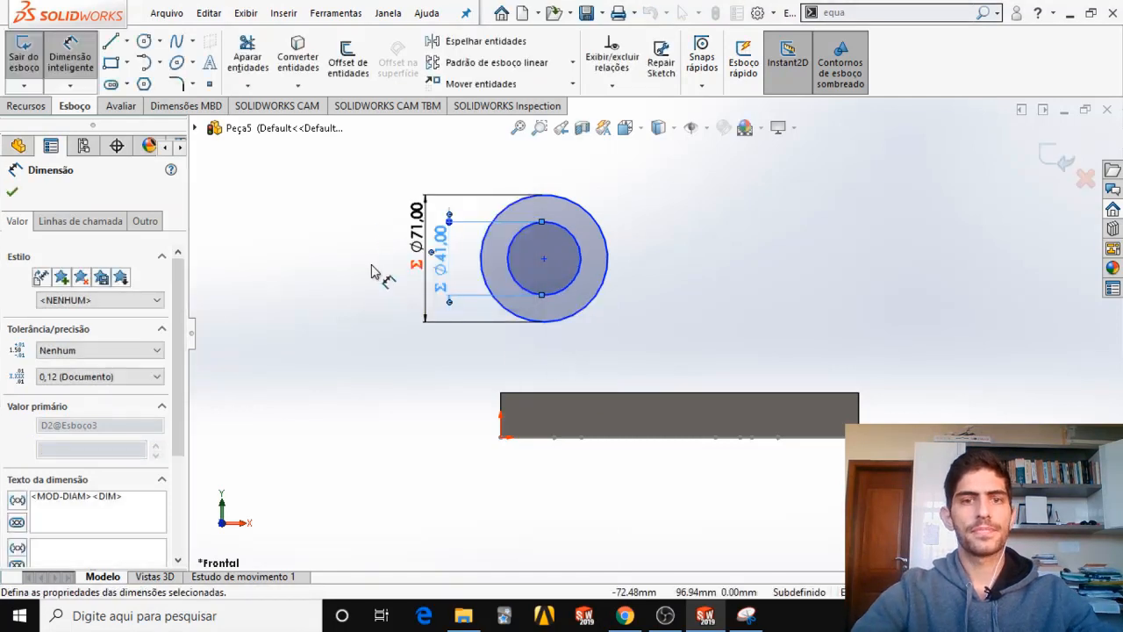
pyautogui.click(585, 351)
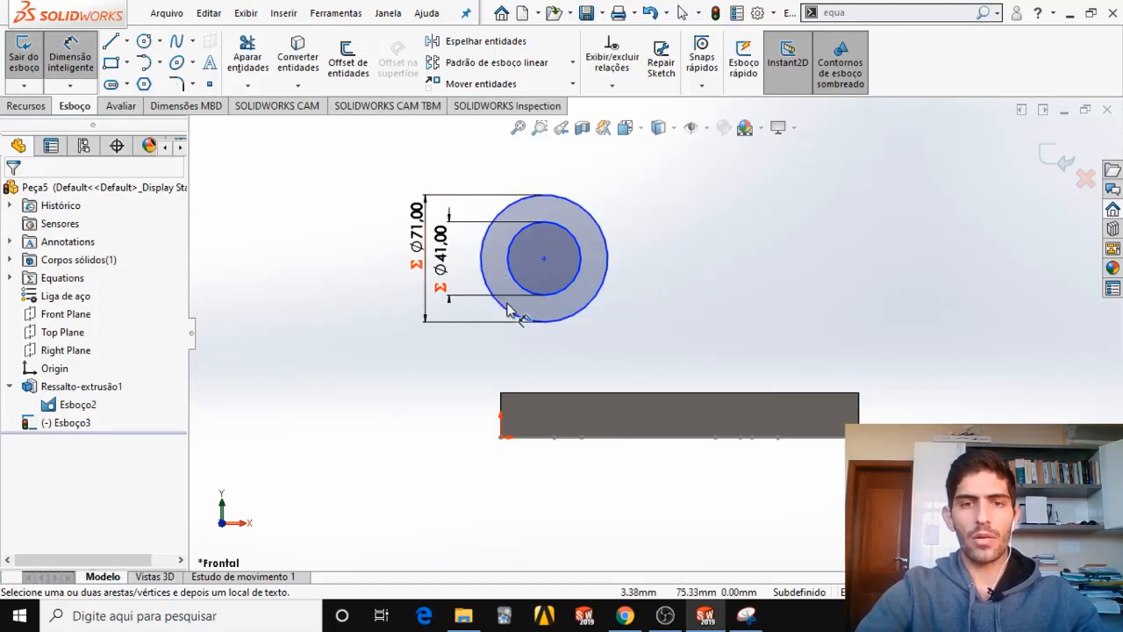
# Compare the front view capture with the exam PDF's section views, marking the tube's vertical centreline on the capture.
pyautogui.click(742, 620)
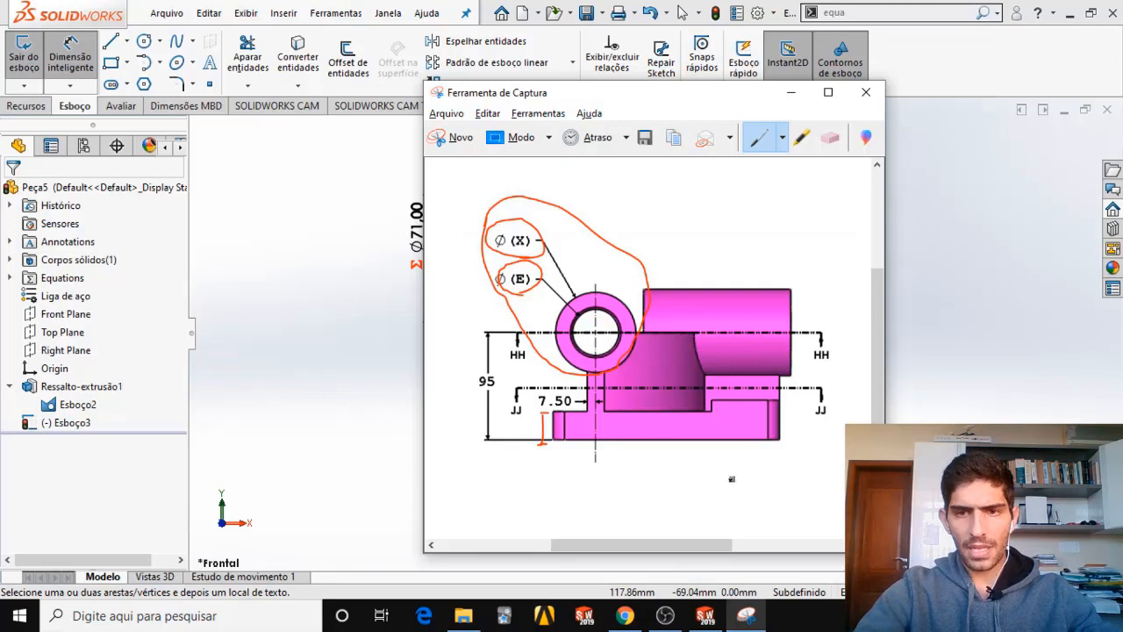
pyautogui.click(627, 617)
pyautogui.scroll(-5, 589, 353)
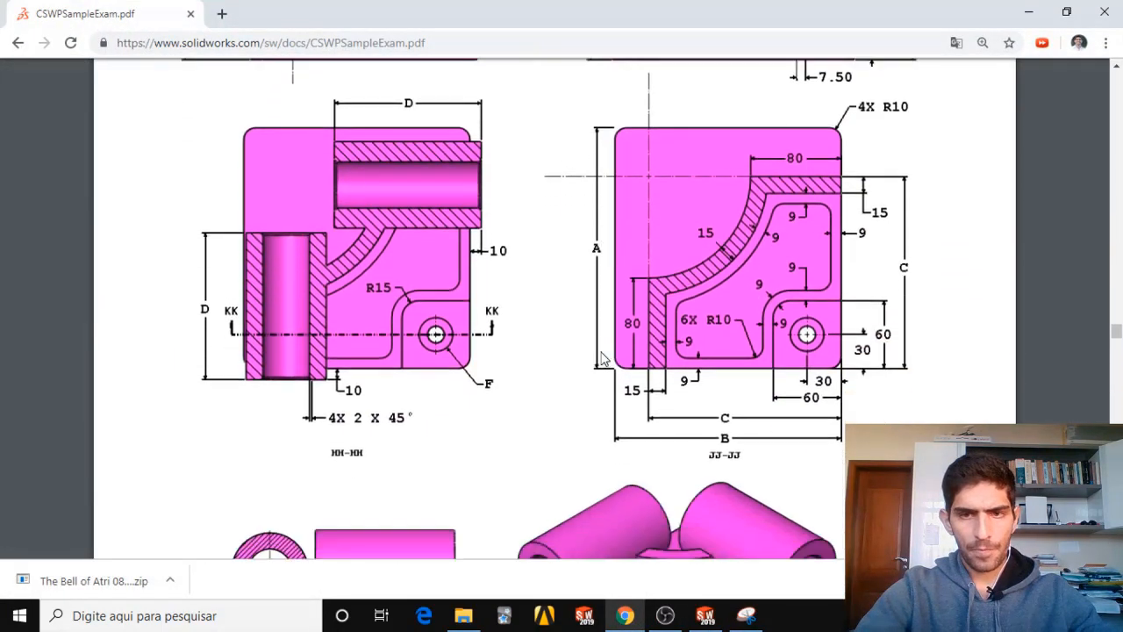
pyautogui.scroll(-5, 518, 369)
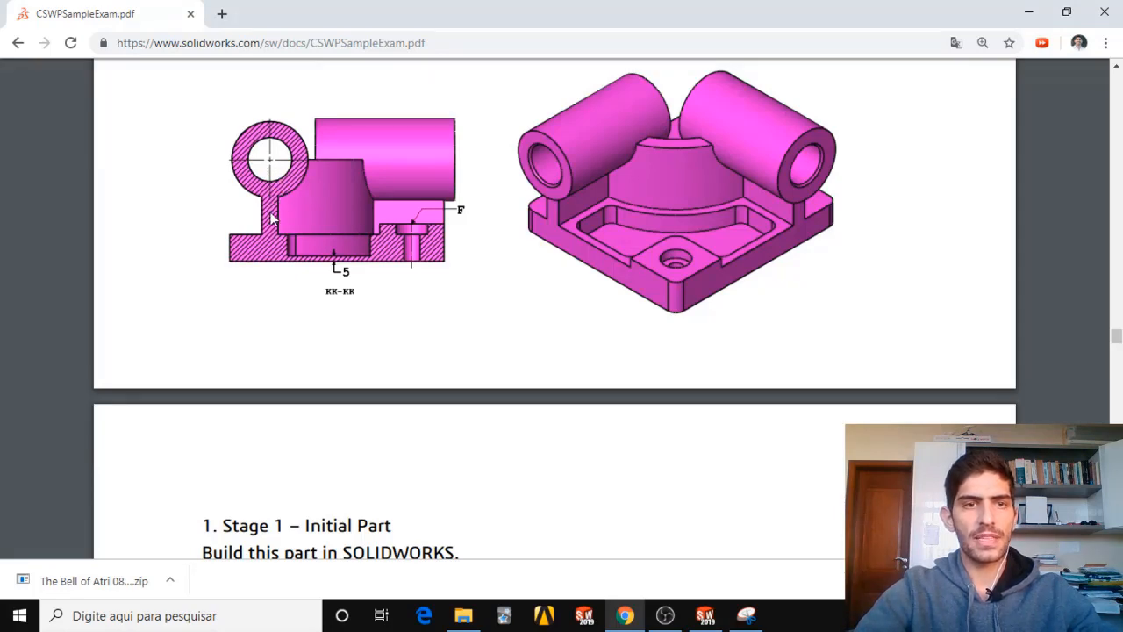
pyautogui.scroll(5, 512, 310)
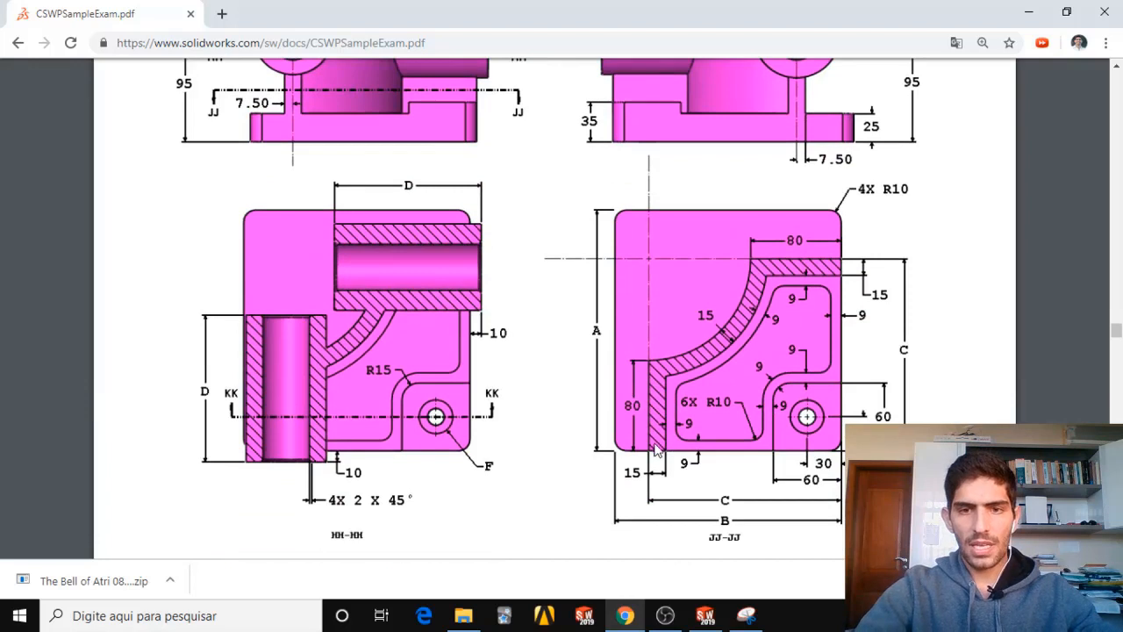
pyautogui.scroll(-1, 657, 443)
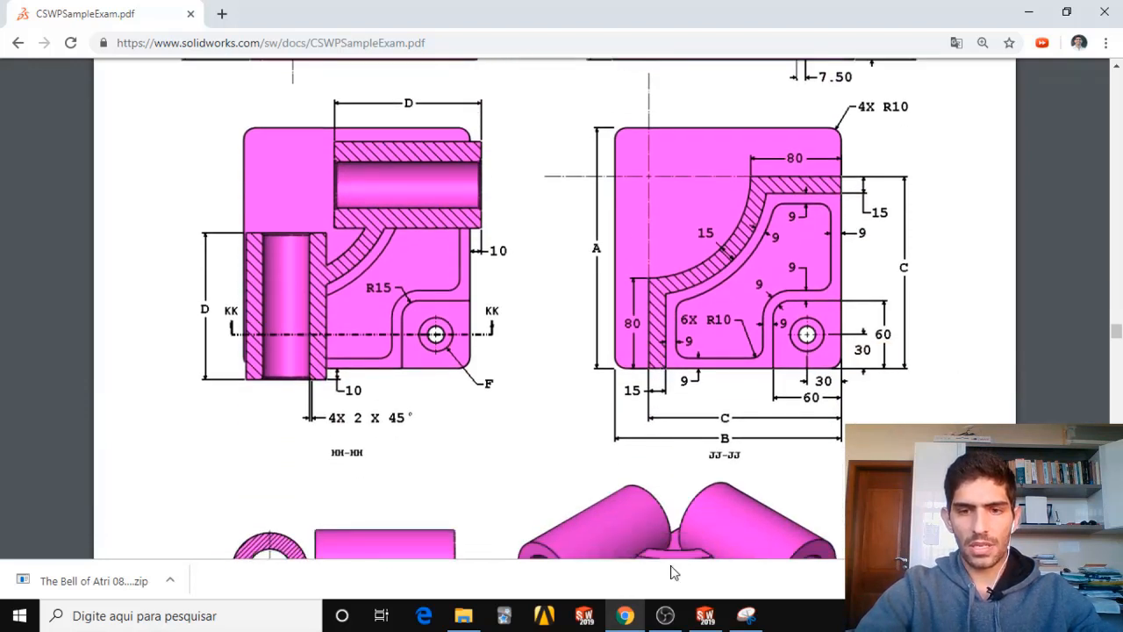
pyautogui.click(746, 615)
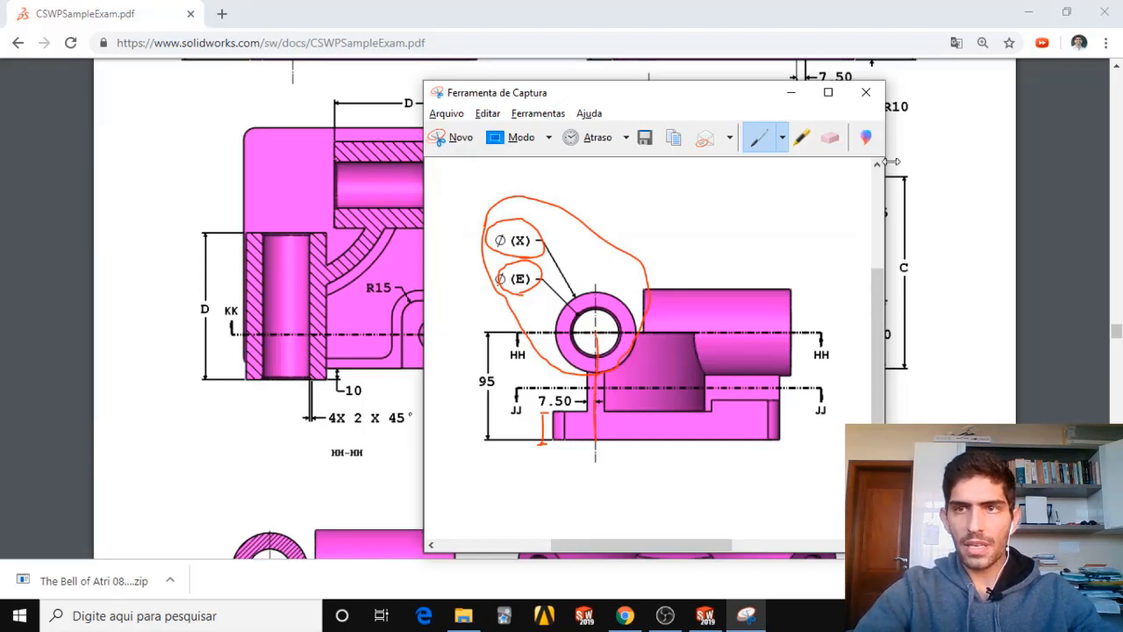
pyautogui.click(1028, 12)
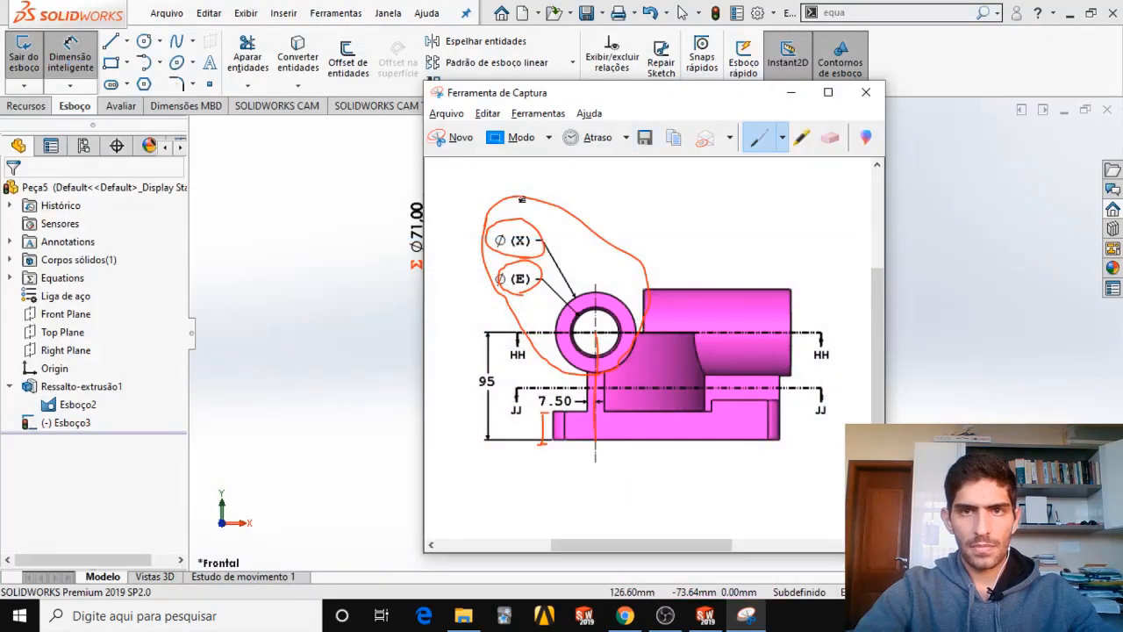
pyautogui.moveTo(658, 93)
pyautogui.mouseDown()
pyautogui.moveTo(912, 95)
pyautogui.moveTo(924, 85)
pyautogui.moveTo(752, 105)
pyautogui.mouseUp()
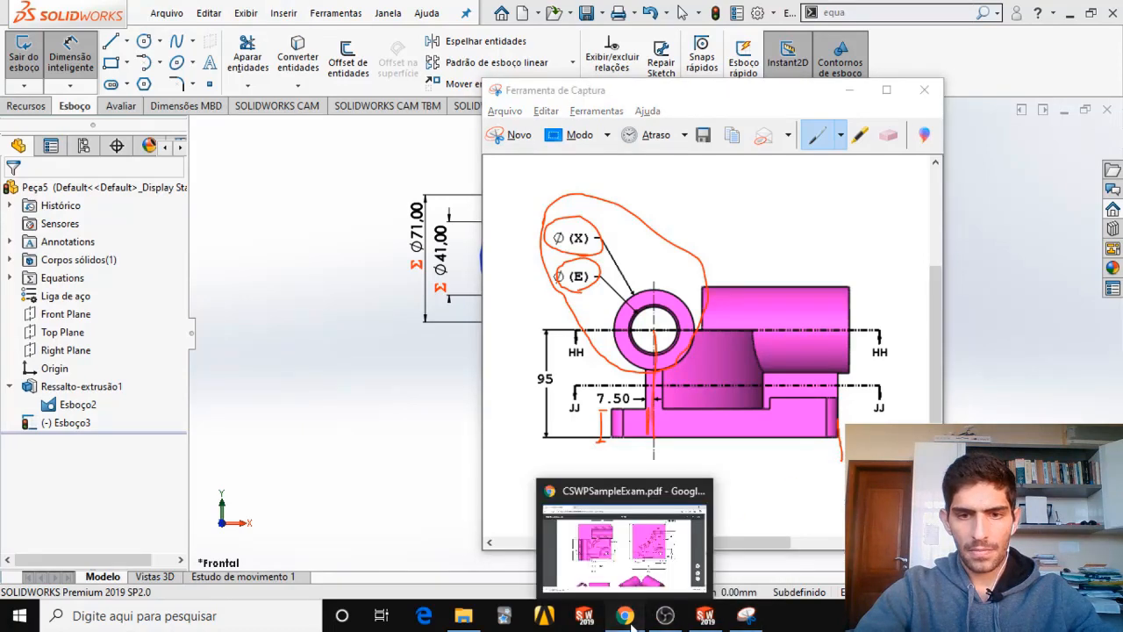
# Look up dimension C in the exam PDF's JJ-JJ view and its value in the parameter list.
pyautogui.click(631, 625)
pyautogui.scroll(-2, 707, 373)
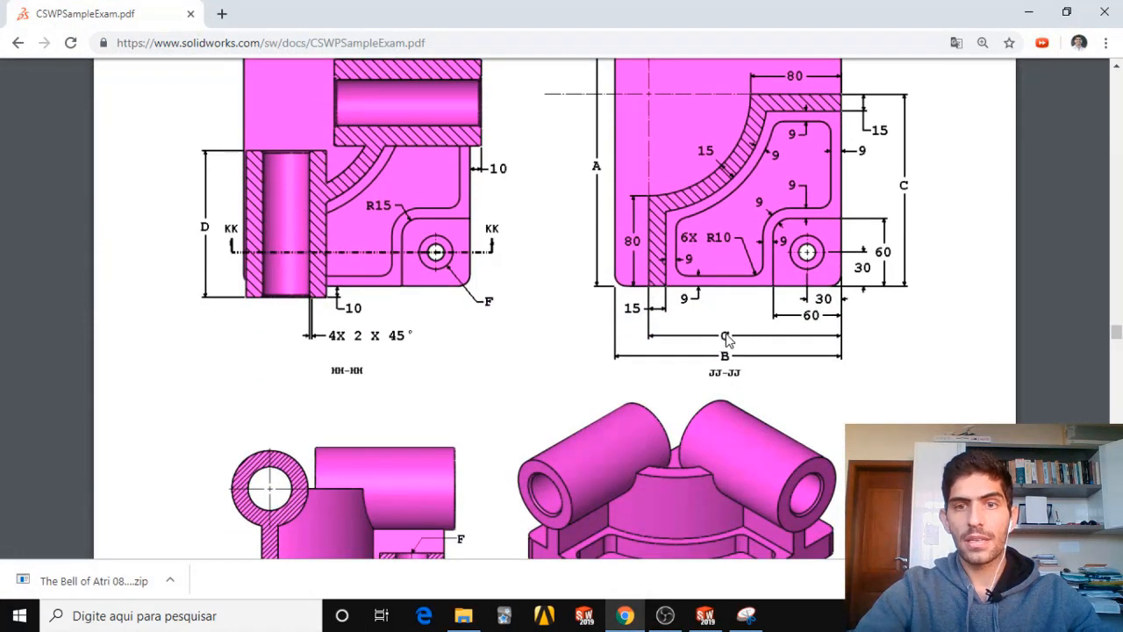
pyautogui.scroll(-10, 725, 342)
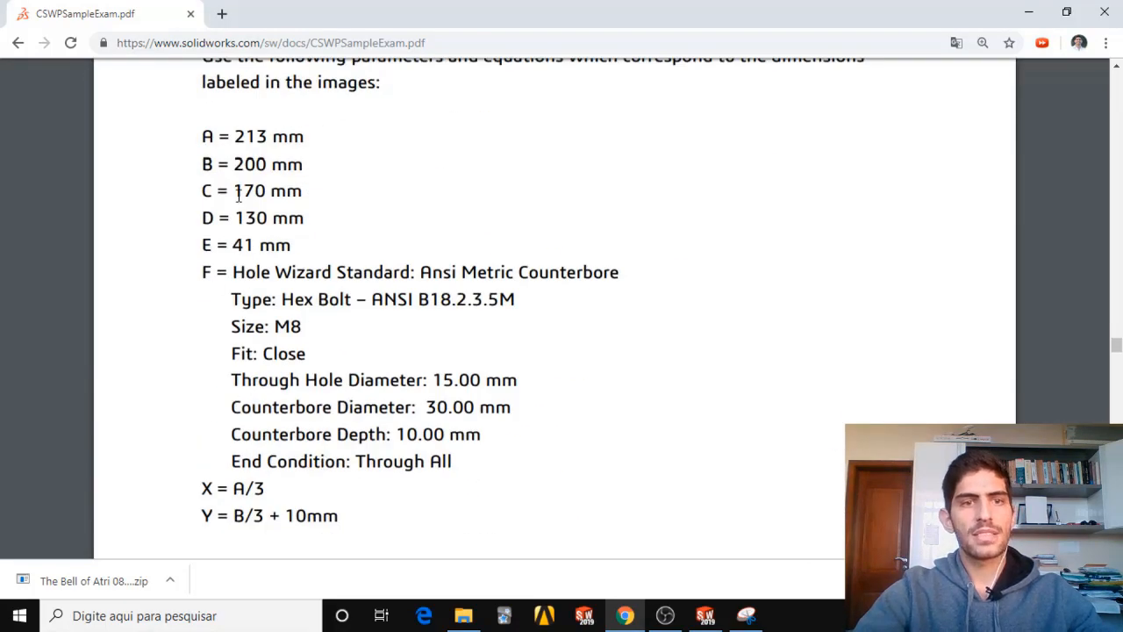
pyautogui.scroll(12, 519, 240)
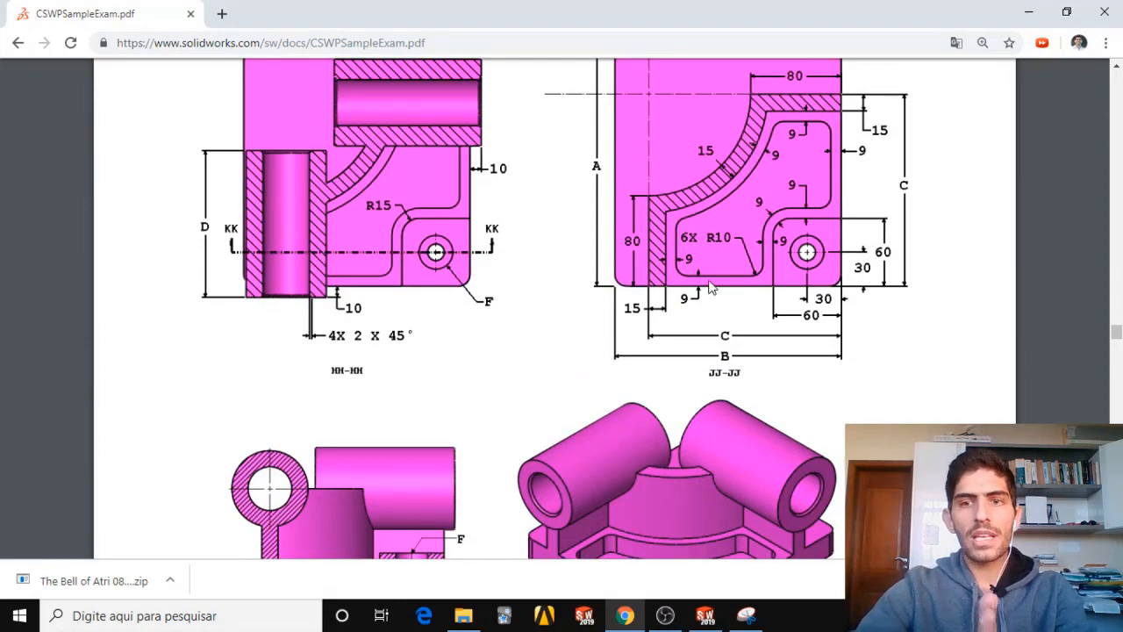
# Back in SOLIDWORKS, dimension the horizontal distance from the circles' centre to the base's right edge as "C"-7.5.
pyautogui.click(706, 615)
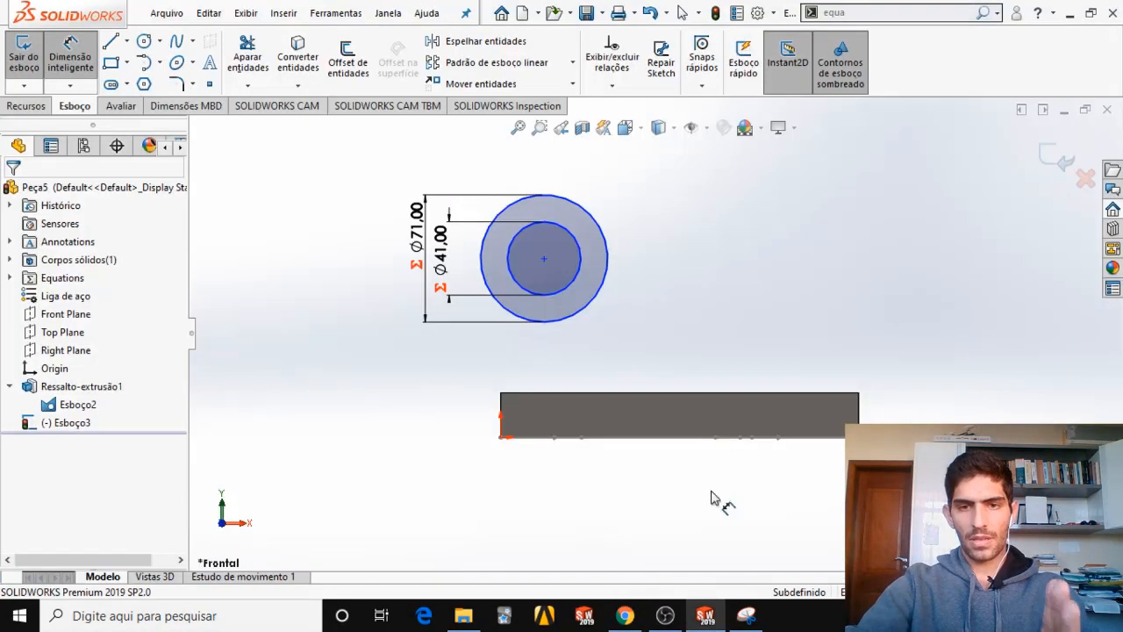
pyautogui.click(544, 260)
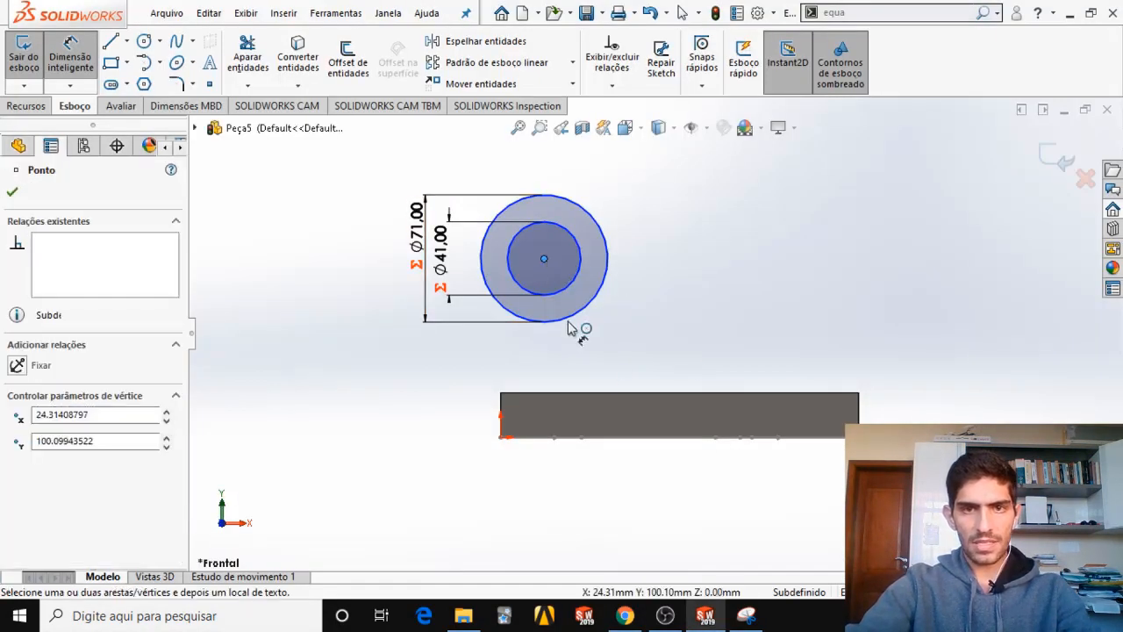
pyautogui.click(858, 414)
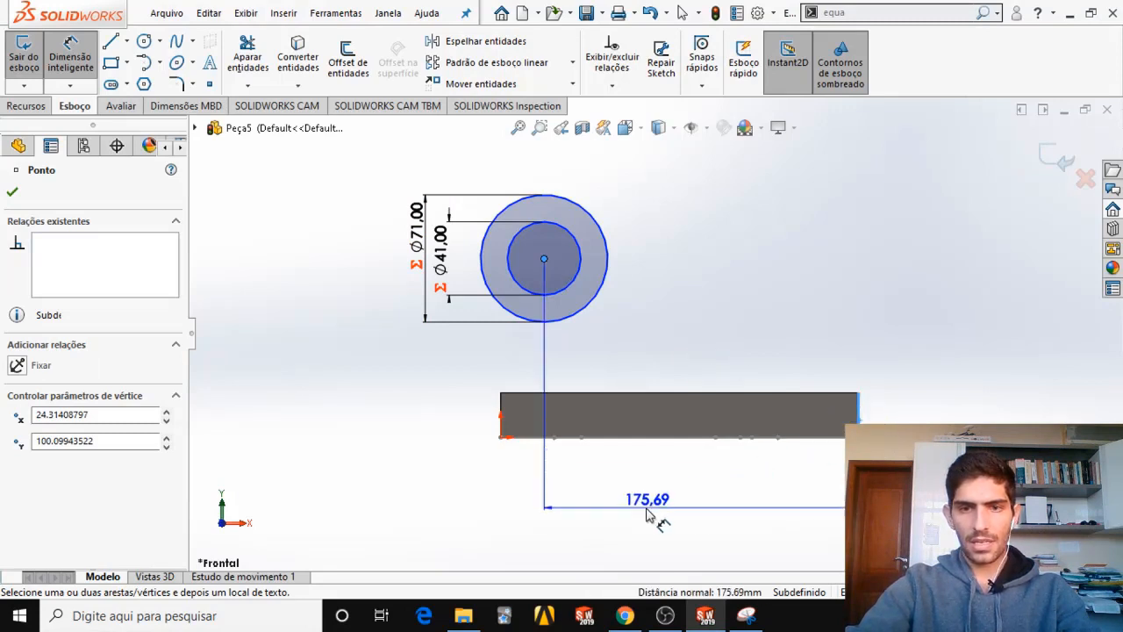
pyautogui.click(646, 517)
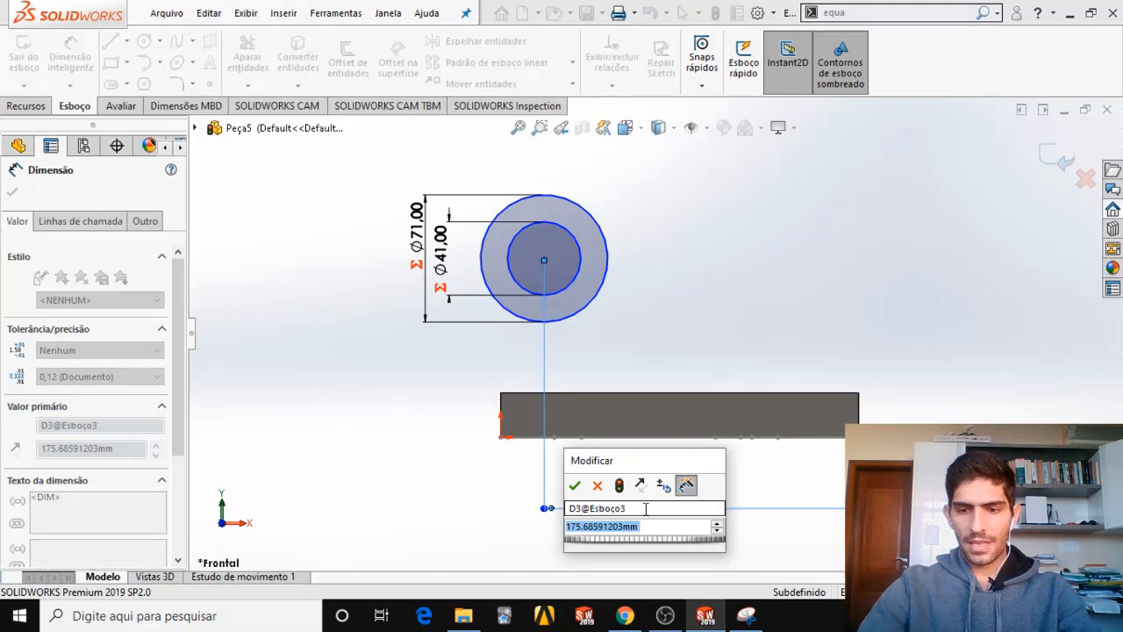
pyautogui.write('=')
pyautogui.moveTo(679, 541)
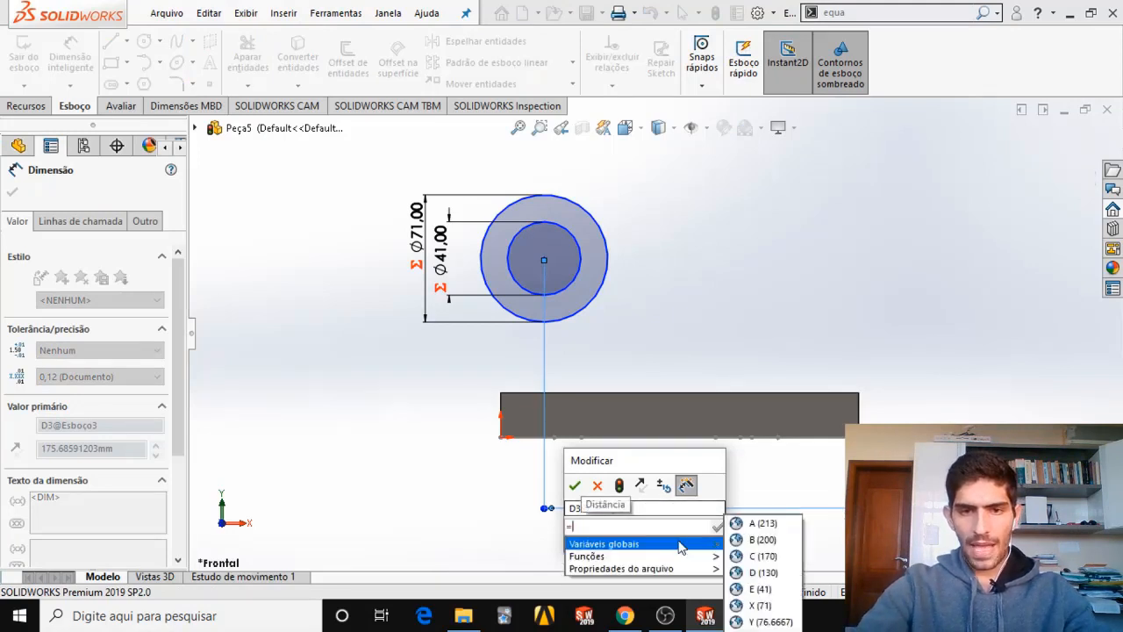
pyautogui.click(759, 557)
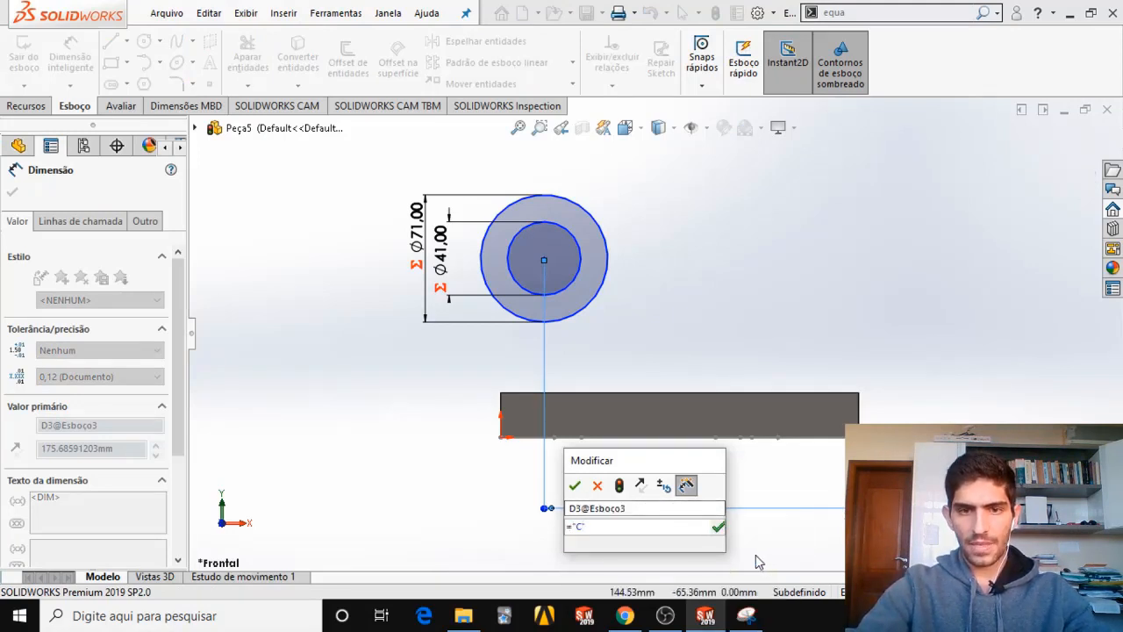
pyautogui.write('-')
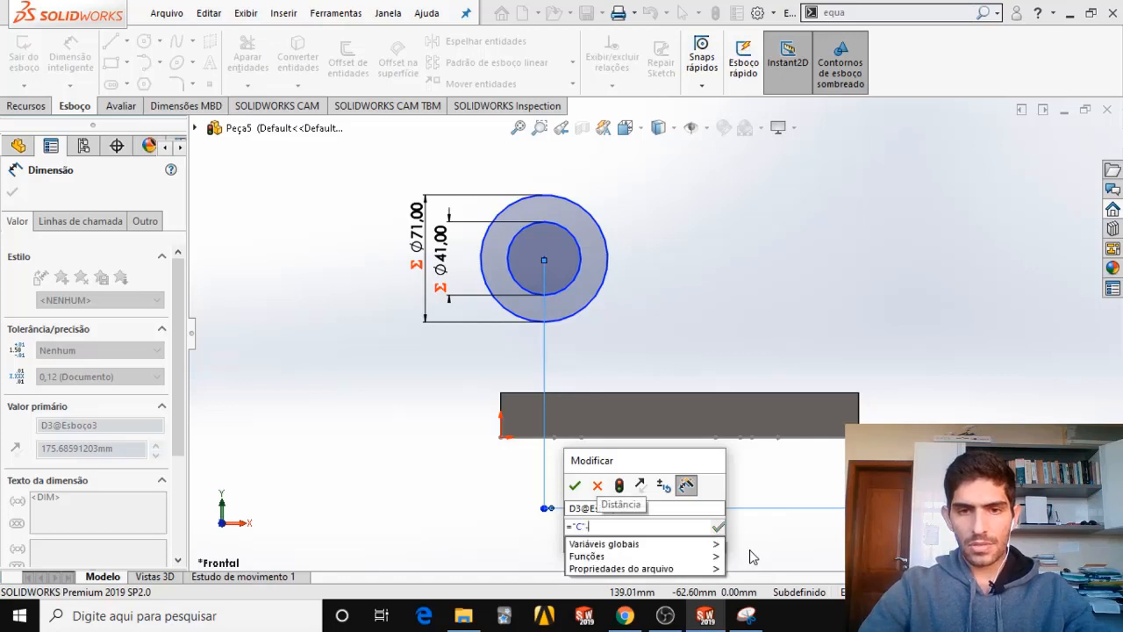
pyautogui.write('7.')
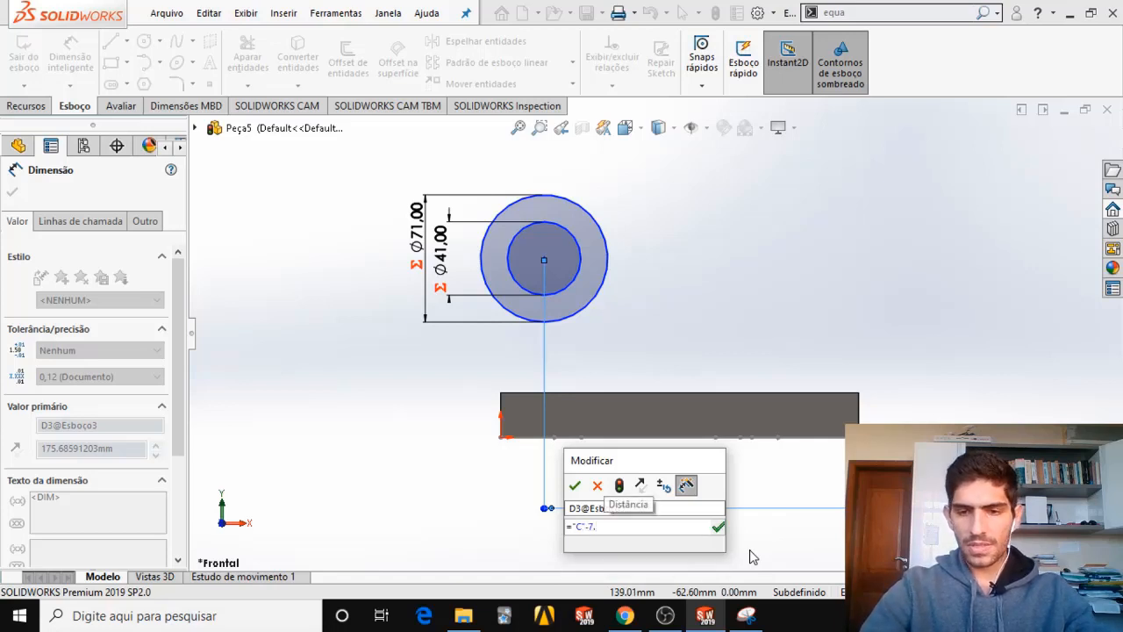
pyautogui.write('5')
pyautogui.press('Return')
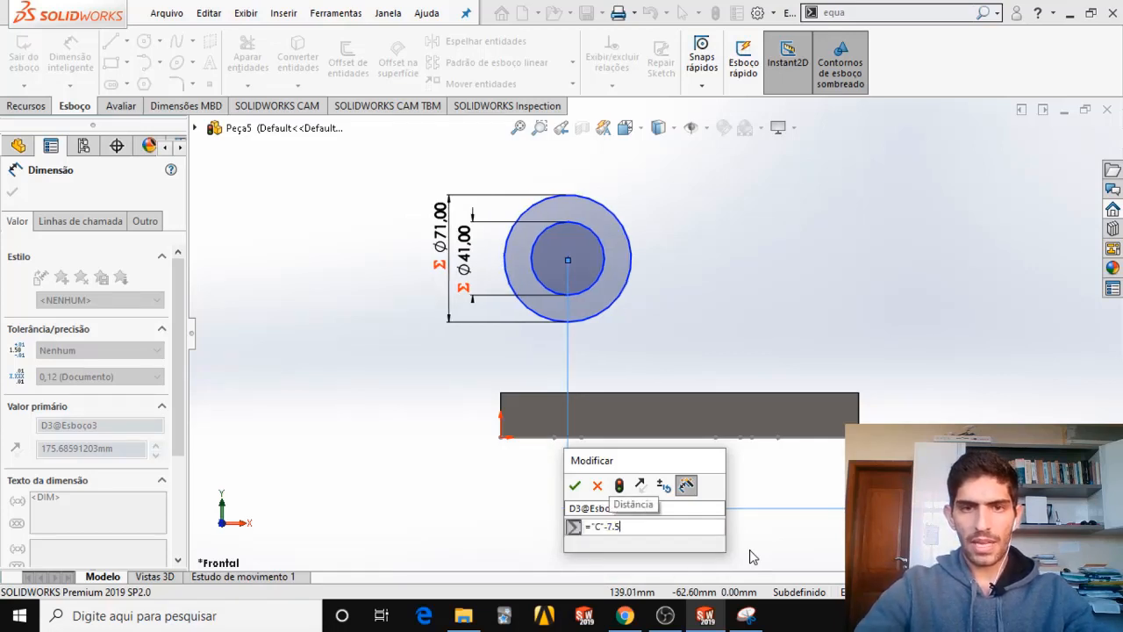
pyautogui.click(575, 486)
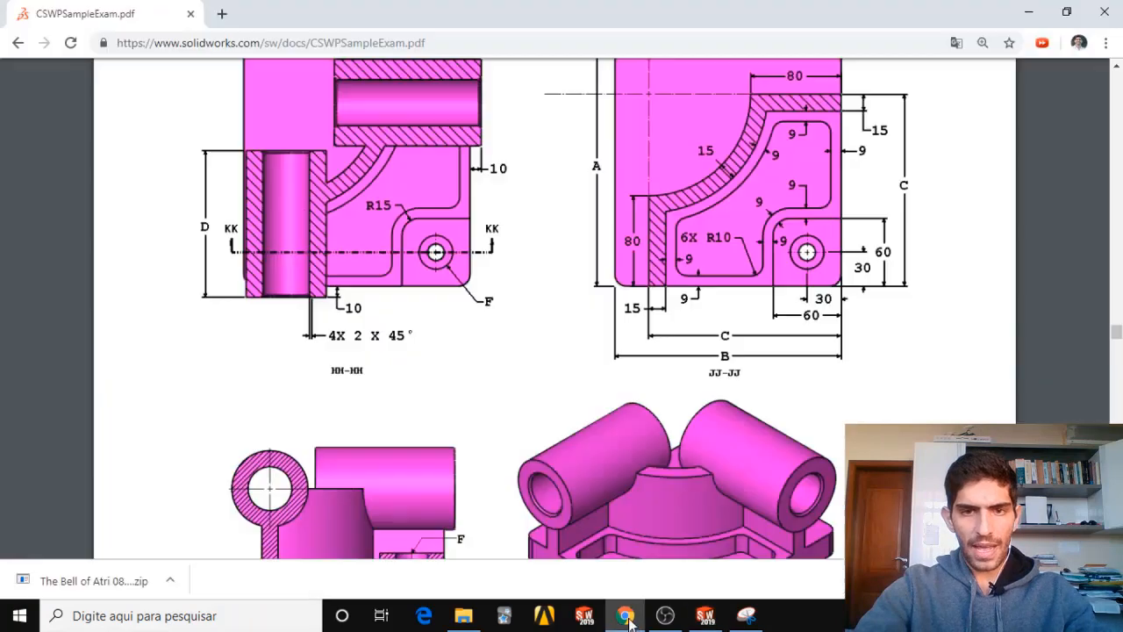
# Examine the rib and tube position dimensions across the exam PDF's section and front views, and return to SOLIDWORKS.
pyautogui.click(625, 616)
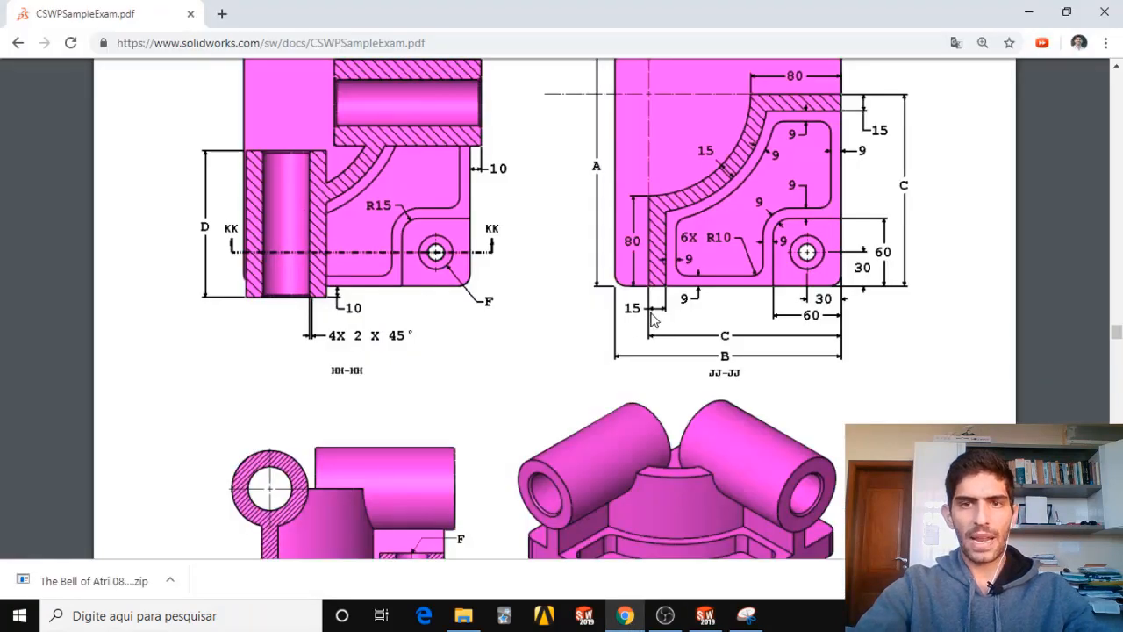
pyautogui.scroll(-4, 607, 335)
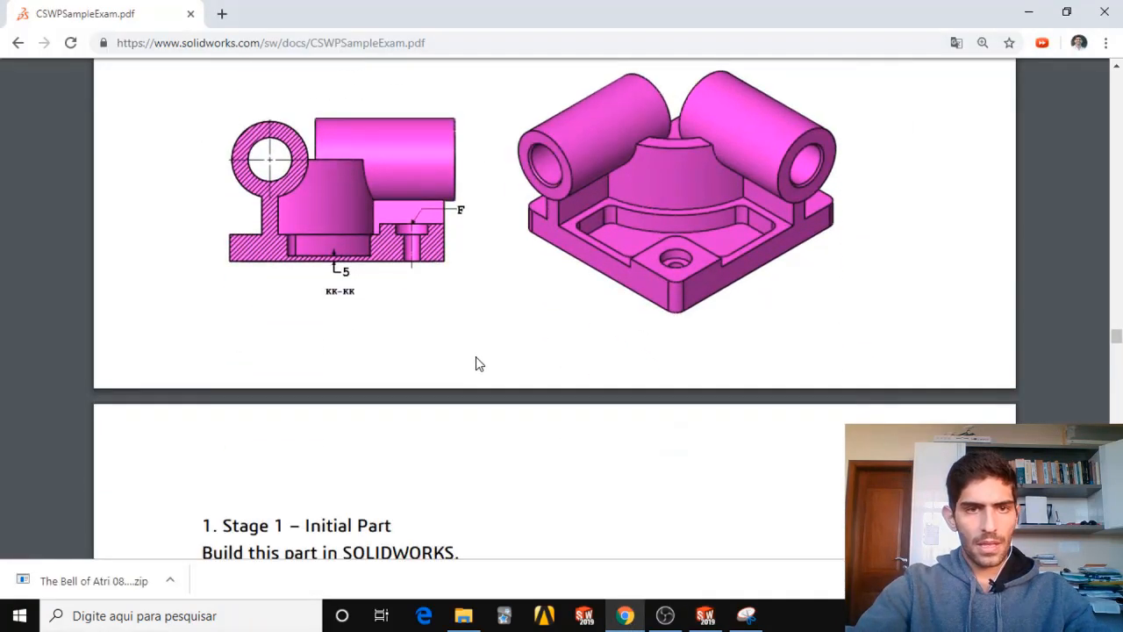
pyautogui.scroll(8, 476, 363)
pyautogui.scroll(1, 306, 220)
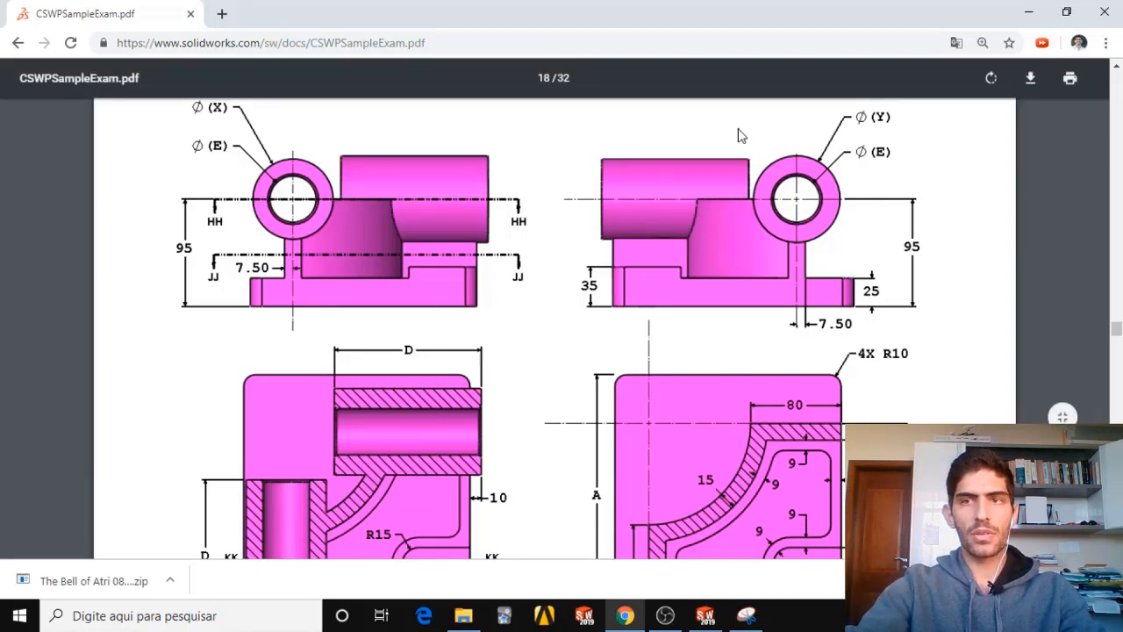
pyautogui.click(1029, 12)
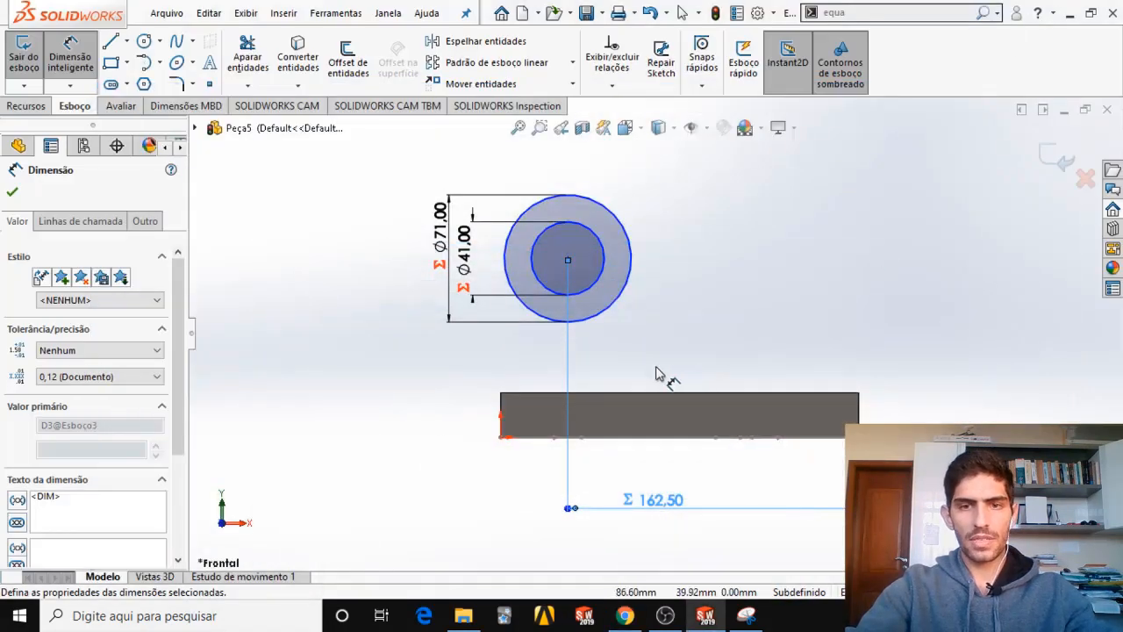
pyautogui.scroll(-10, 585, 447)
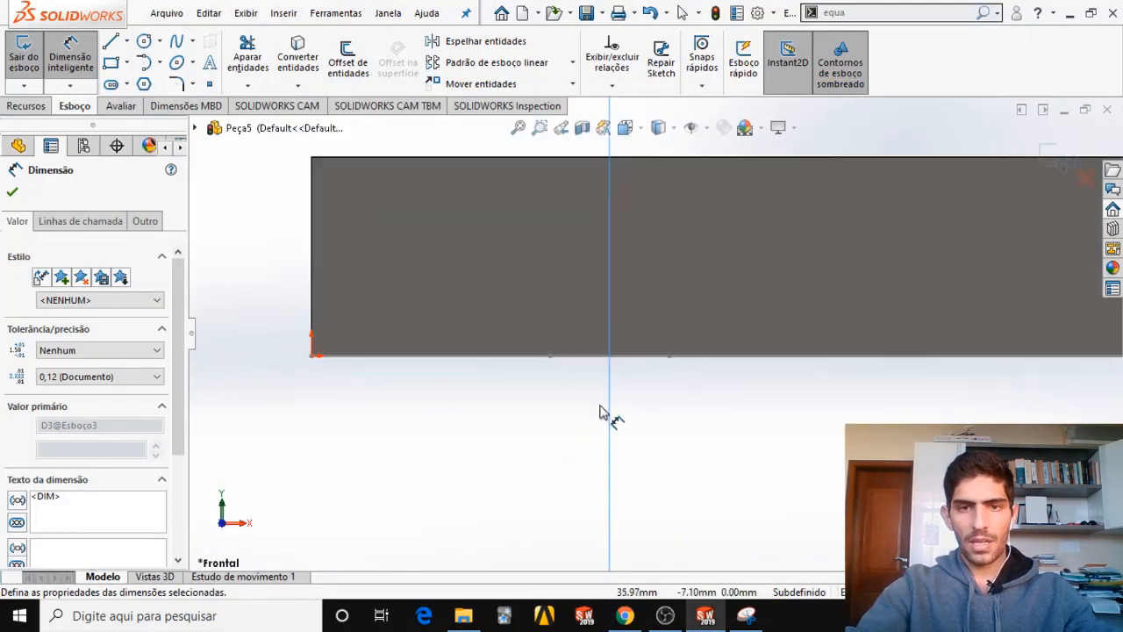
pyautogui.click(553, 359)
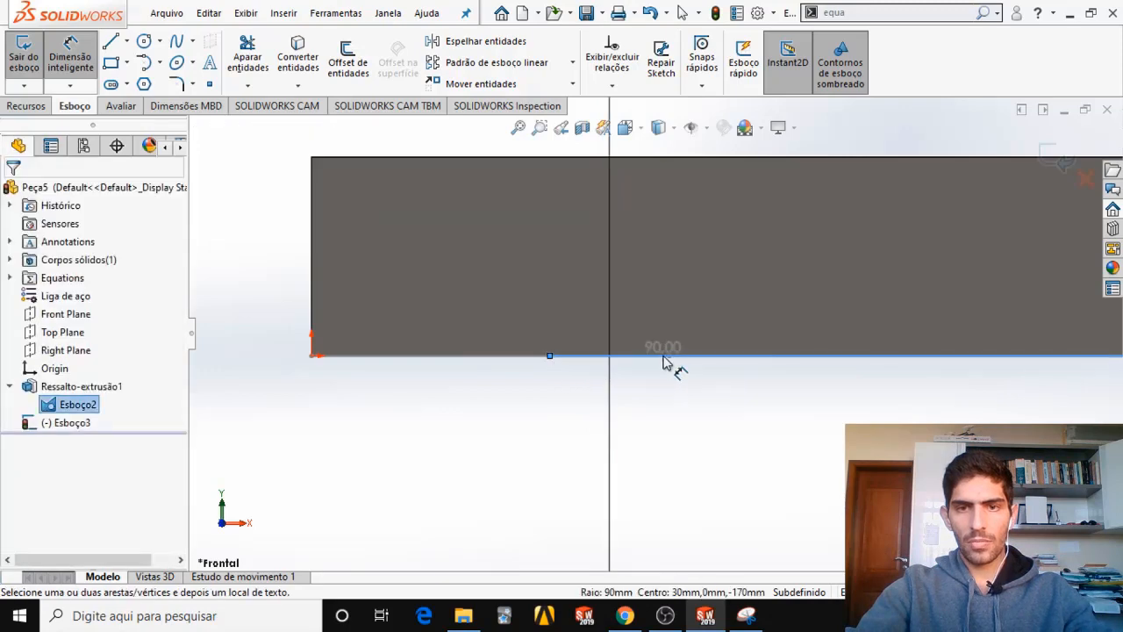
pyautogui.press('Escape')
pyautogui.scroll(8, 659, 401)
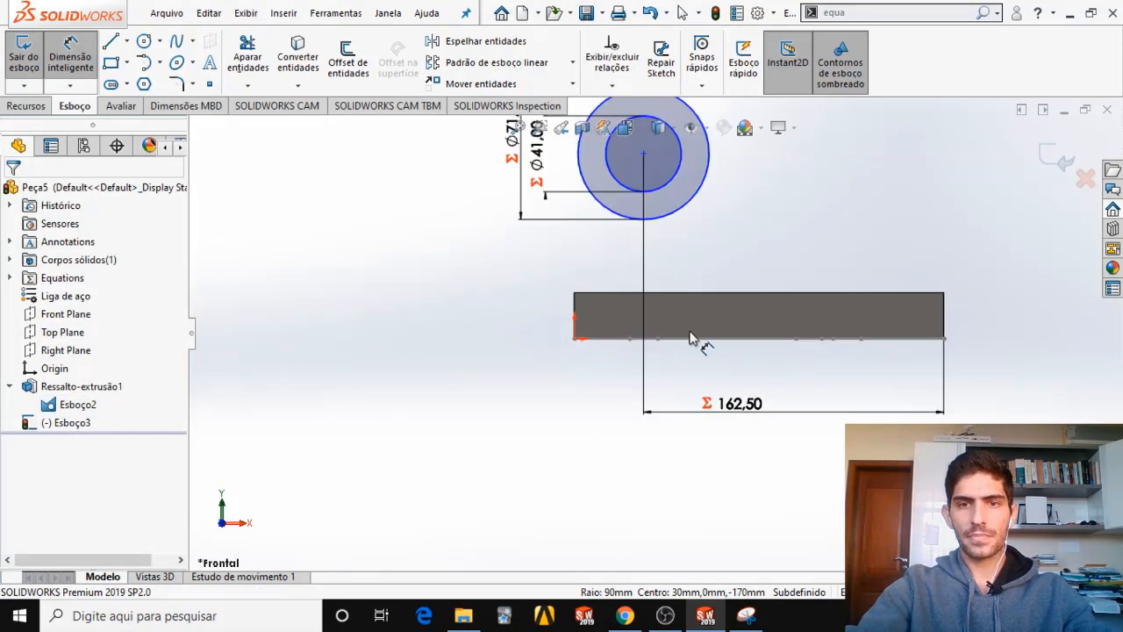
pyautogui.moveTo(689, 338)
pyautogui.mouseDown(button='middle')
pyautogui.moveTo(693, 447)
pyautogui.moveTo(692, 340)
pyautogui.mouseUp(button='middle')
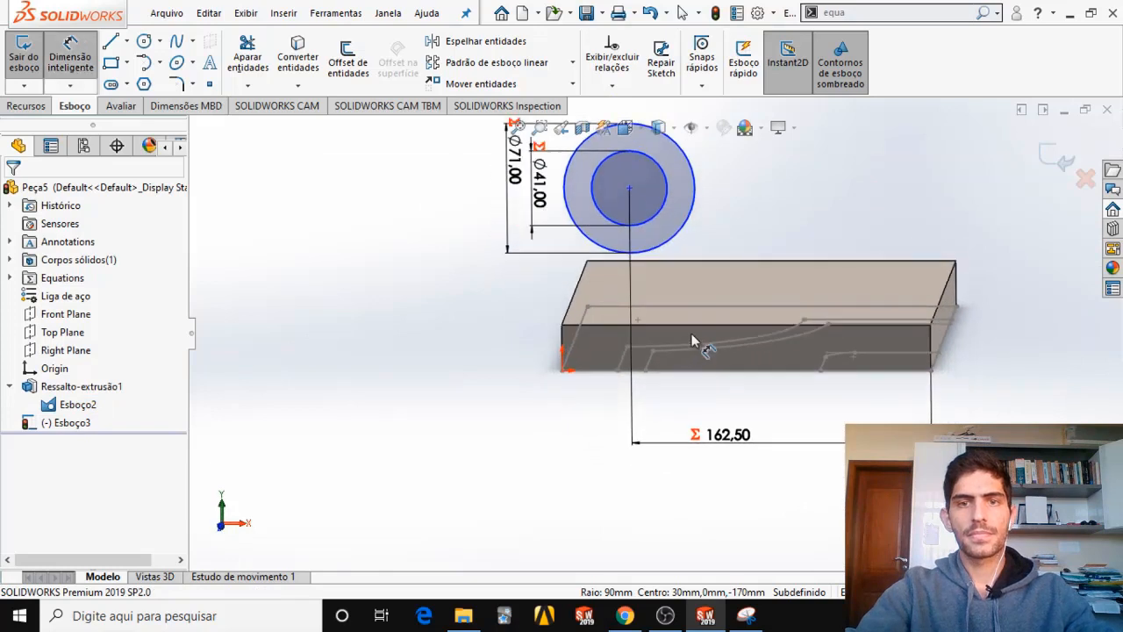
pyautogui.scroll(3, 691, 340)
pyautogui.scroll(-2, 770, 249)
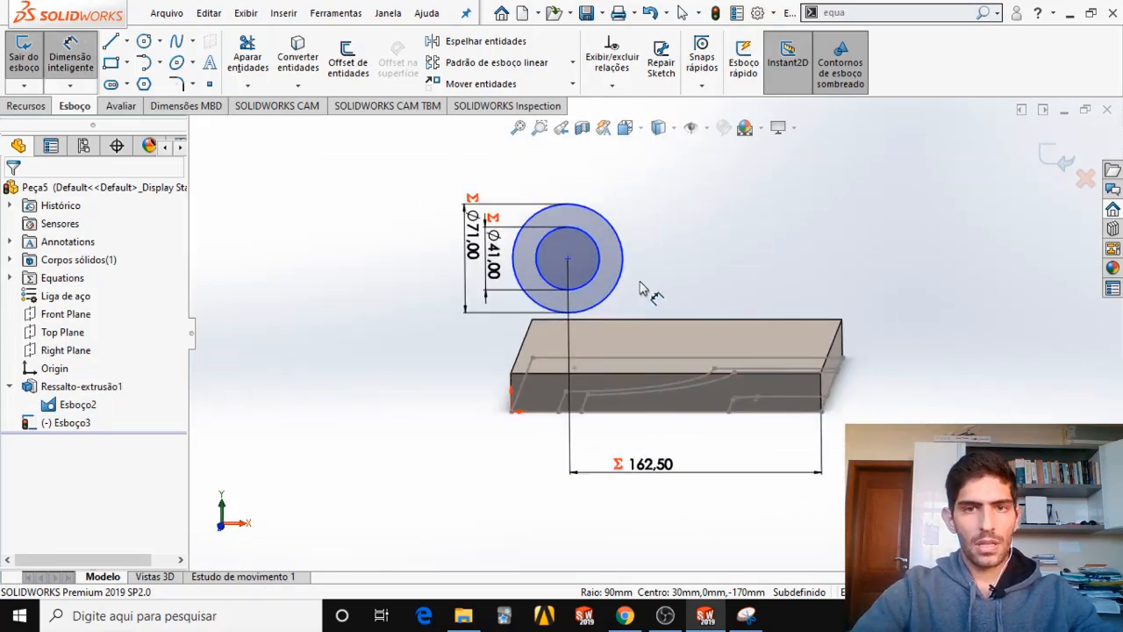
pyautogui.press('Escape')
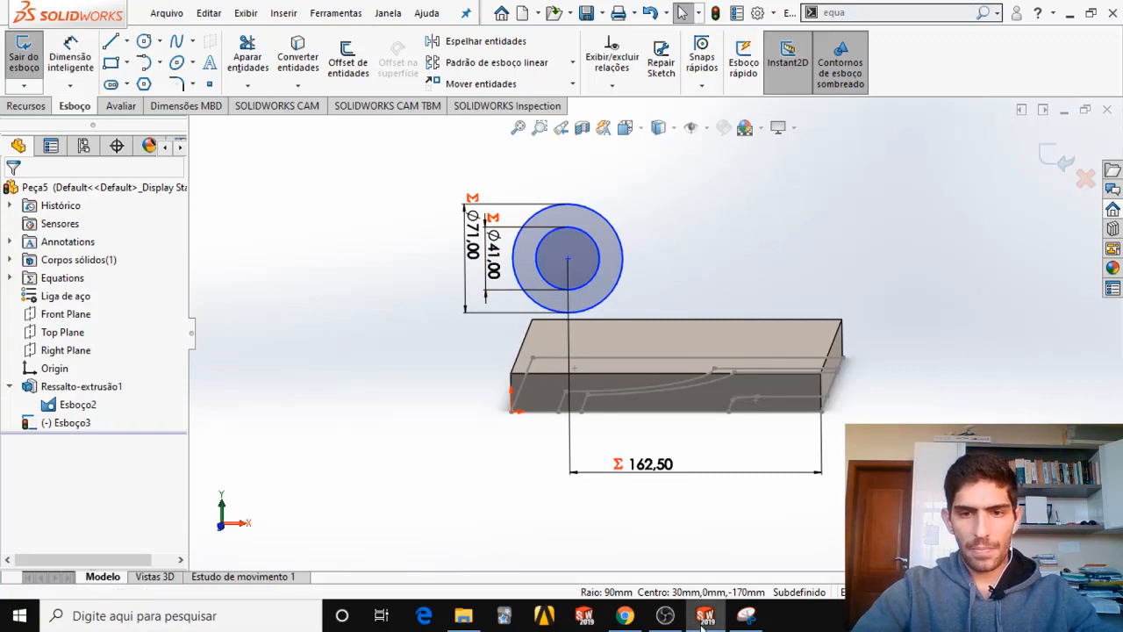
# Examine the exam PDF's HH-HH section for the tube's length and its overhang beyond the base.
pyautogui.click(625, 616)
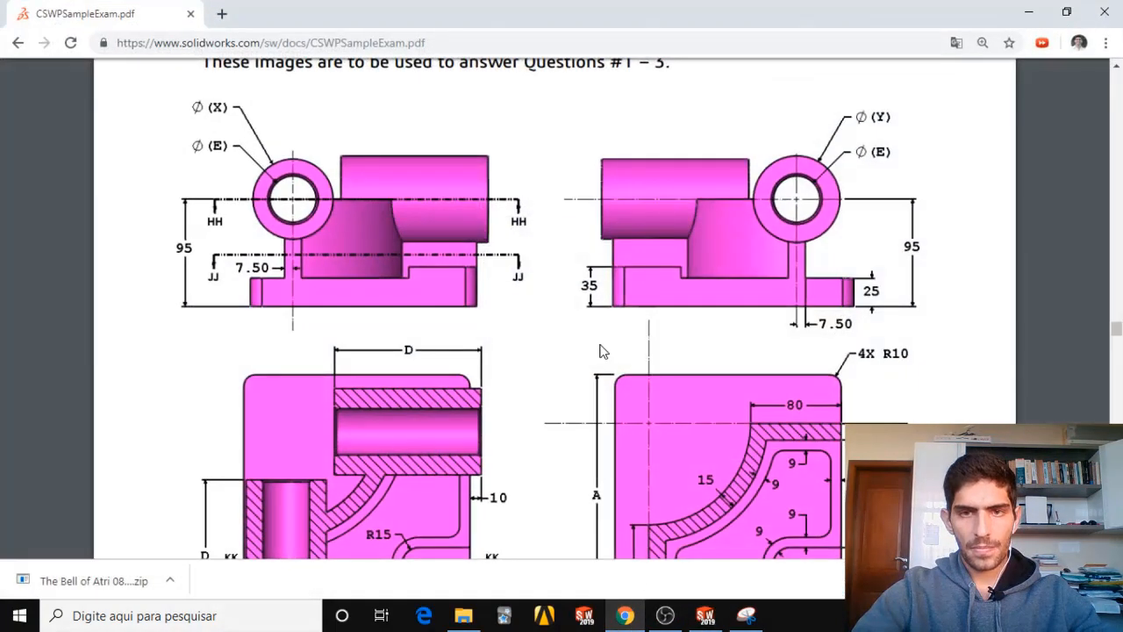
pyautogui.scroll(-3, 367, 301)
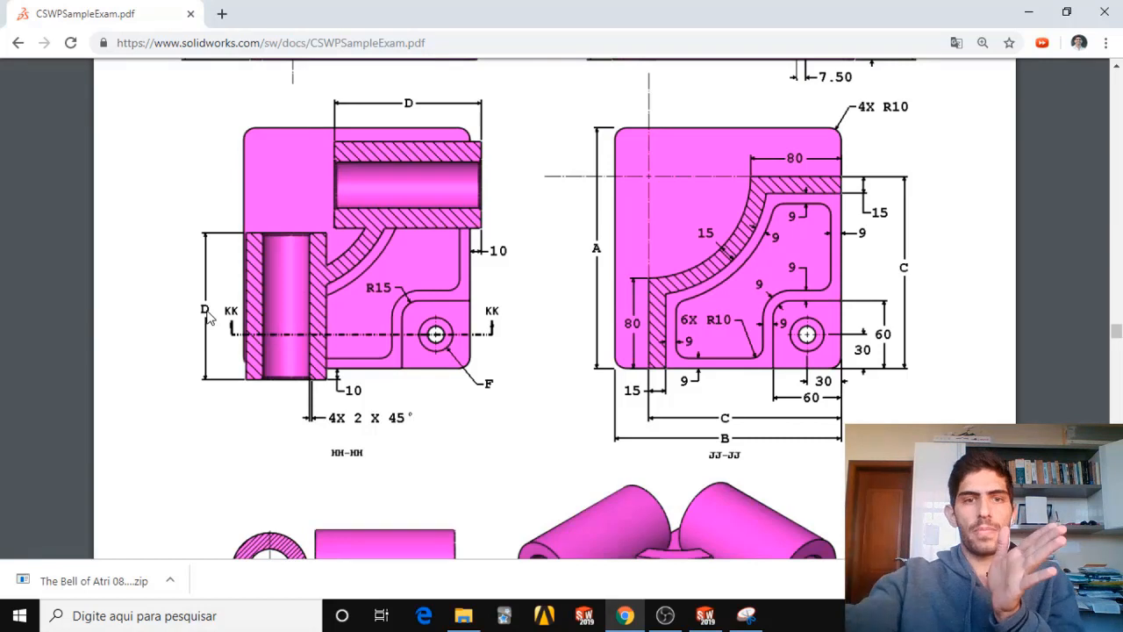
pyautogui.scroll(-1, 261, 342)
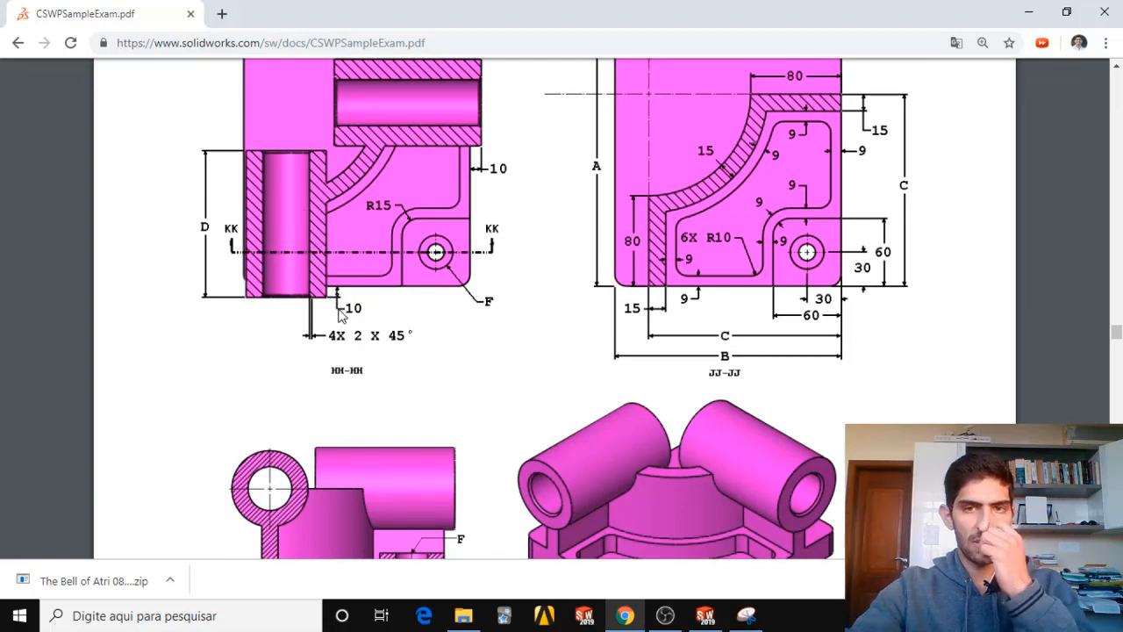
pyautogui.scroll(-3, 396, 356)
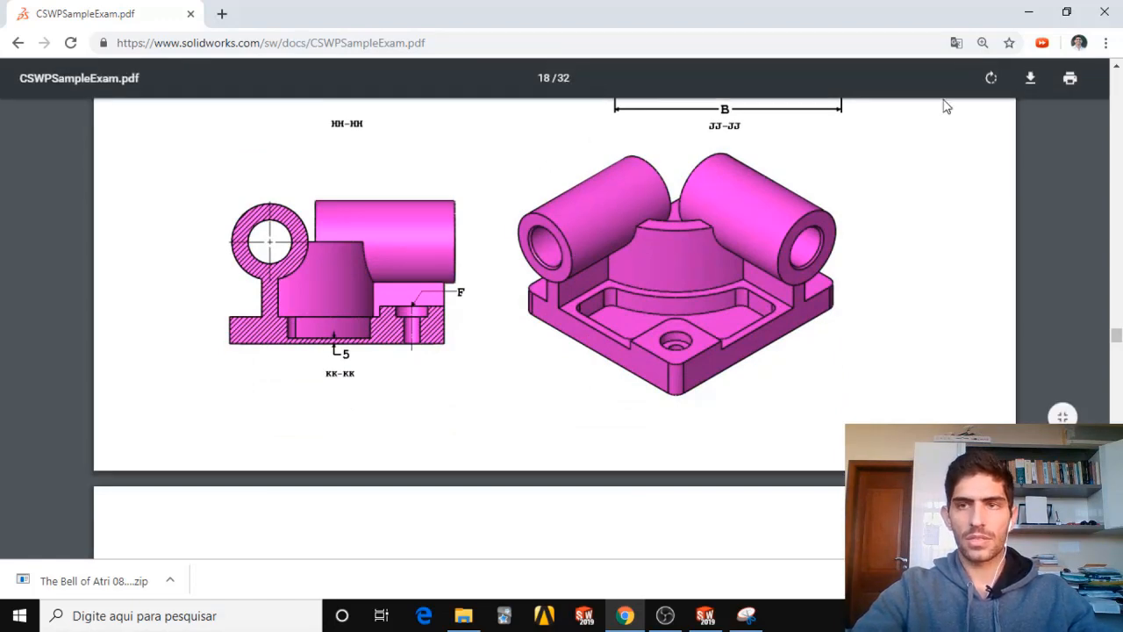
# Back in SOLIDWORKS, start a boss extrusion of the tube sketch with the outer 71 mm circle as the selected contour.
pyautogui.click(1028, 12)
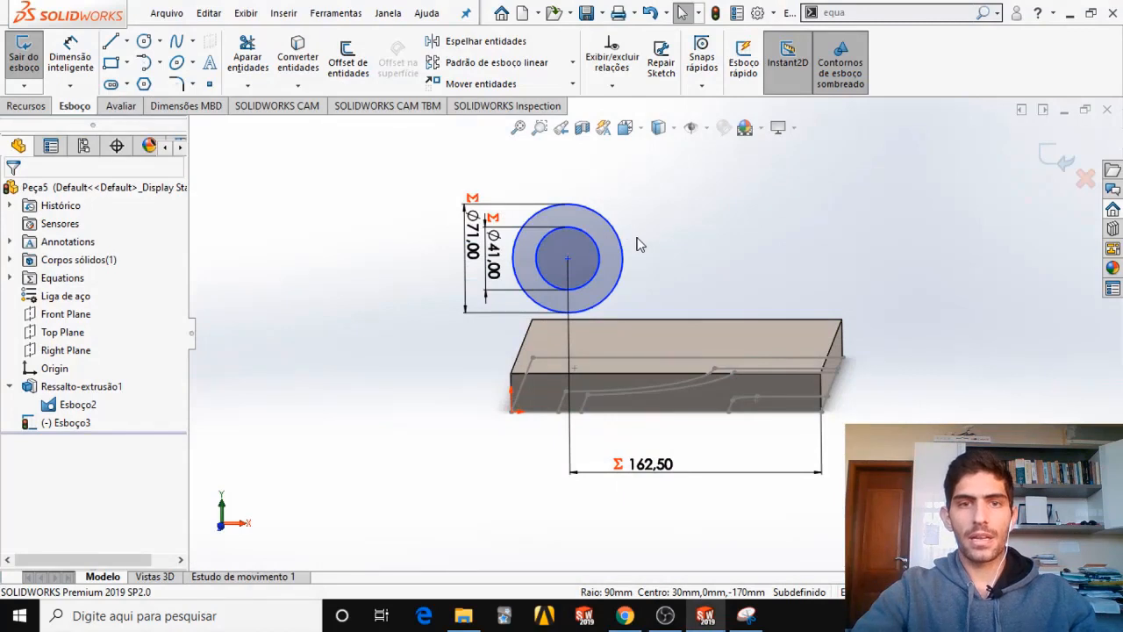
pyautogui.moveTo(640, 243)
pyautogui.mouseDown(button='middle')
pyautogui.moveTo(582, 243)
pyautogui.moveTo(604, 269)
pyautogui.mouseUp(button='middle')
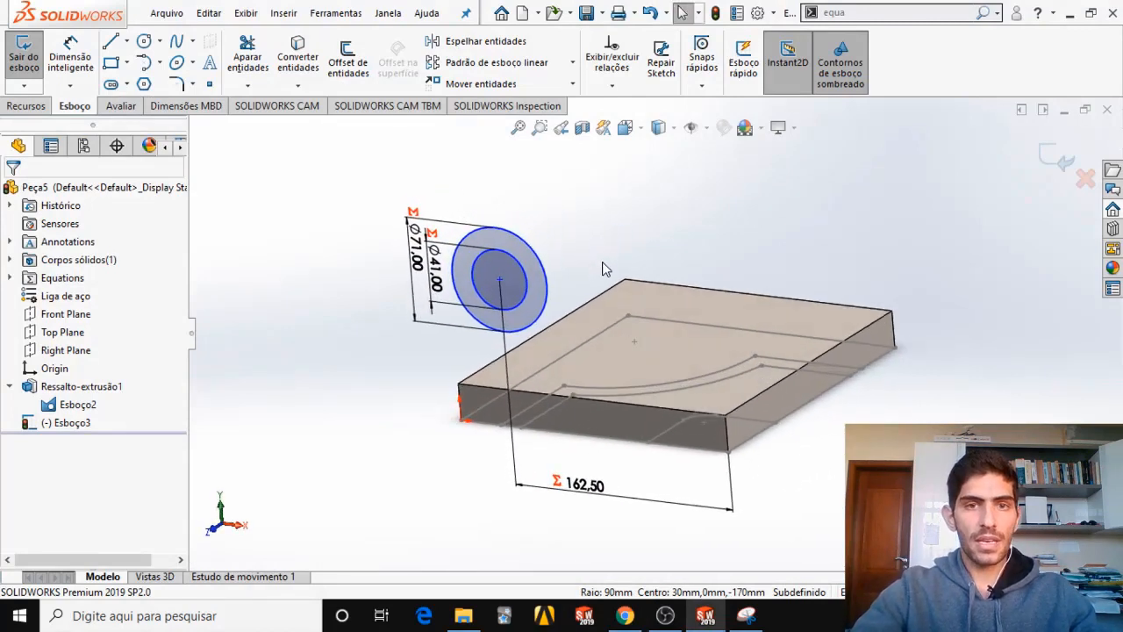
pyautogui.click(26, 106)
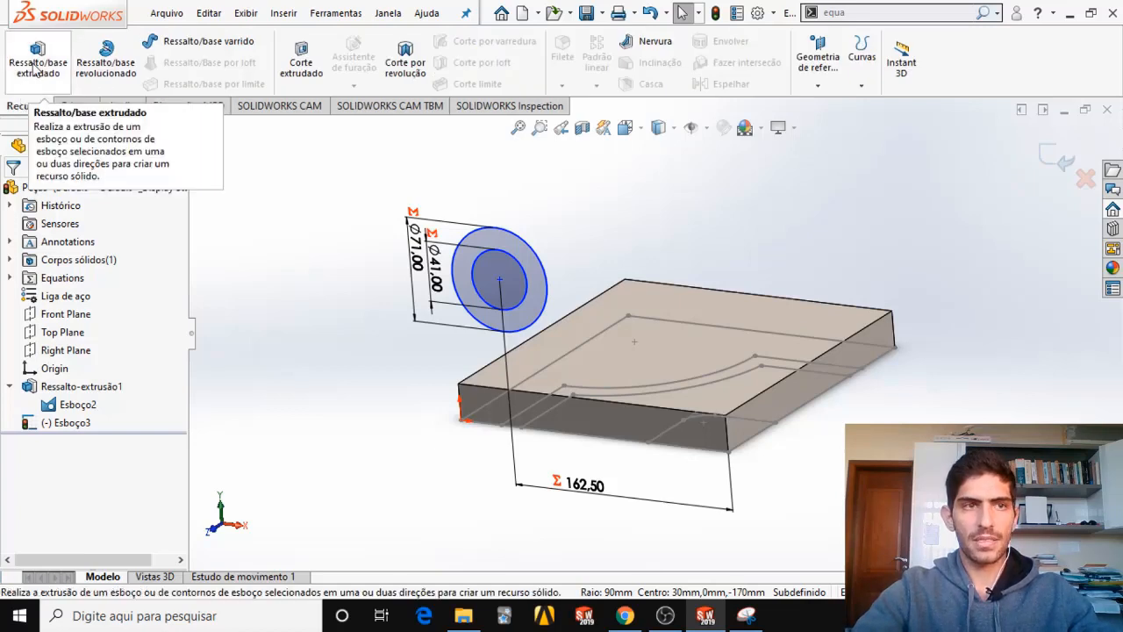
pyautogui.click(35, 68)
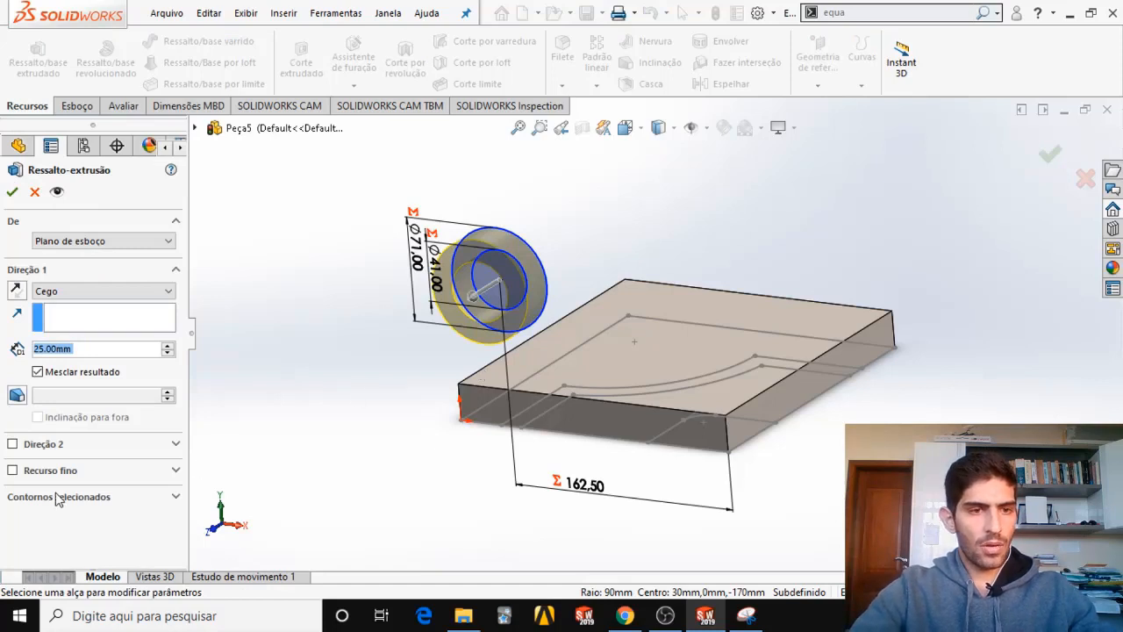
pyautogui.click(97, 500)
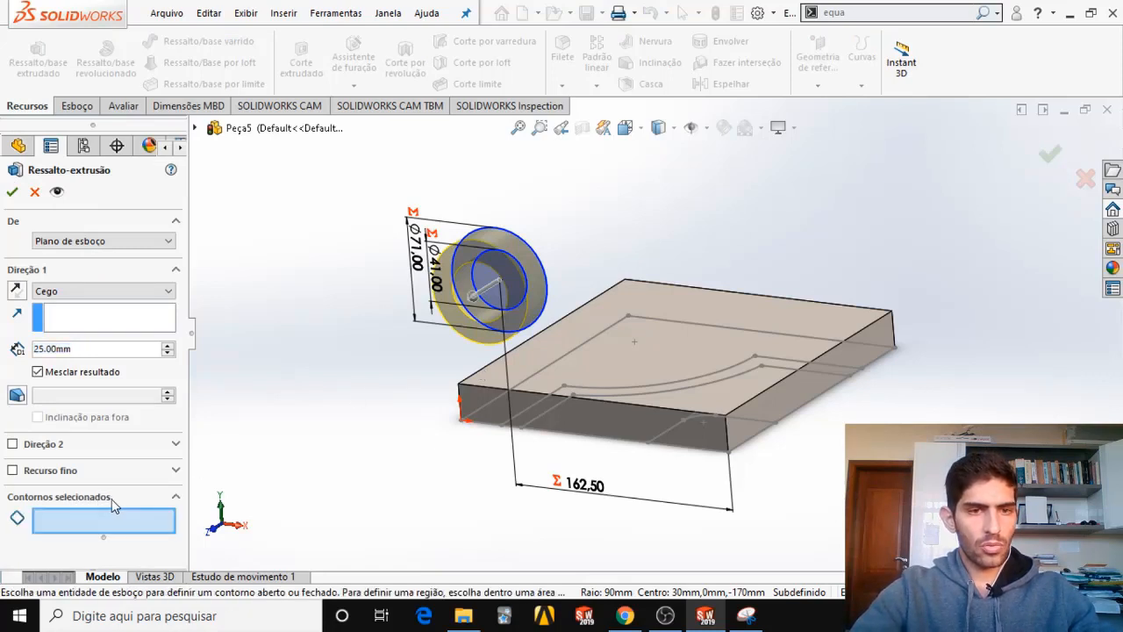
pyautogui.click(528, 246)
pyautogui.moveTo(537, 260)
pyautogui.mouseDown(button='middle')
pyautogui.moveTo(492, 234)
pyautogui.moveTo(529, 249)
pyautogui.mouseUp(button='middle')
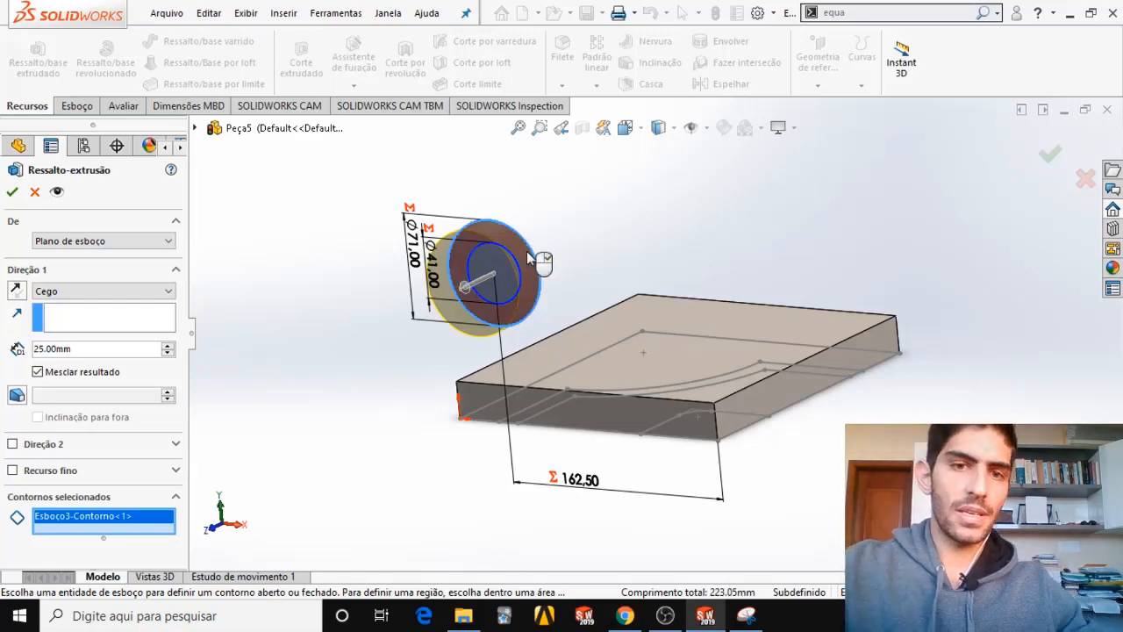
pyautogui.moveTo(631, 395)
pyautogui.mouseDown(button='middle')
pyautogui.moveTo(644, 410)
pyautogui.moveTo(636, 417)
pyautogui.mouseUp(button='middle')
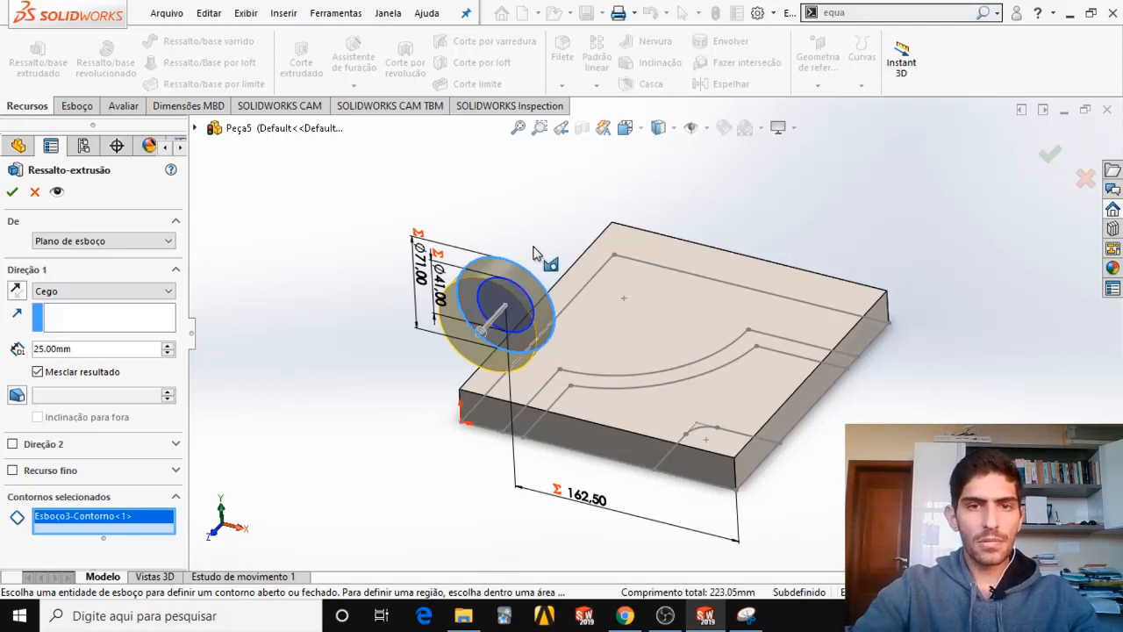
# Start the tube extrusion at a 10 mm offset from the sketch plane and flip the offset direction.
pyautogui.moveTo(526, 259); pyautogui.dragTo(505, 312, button='middle')
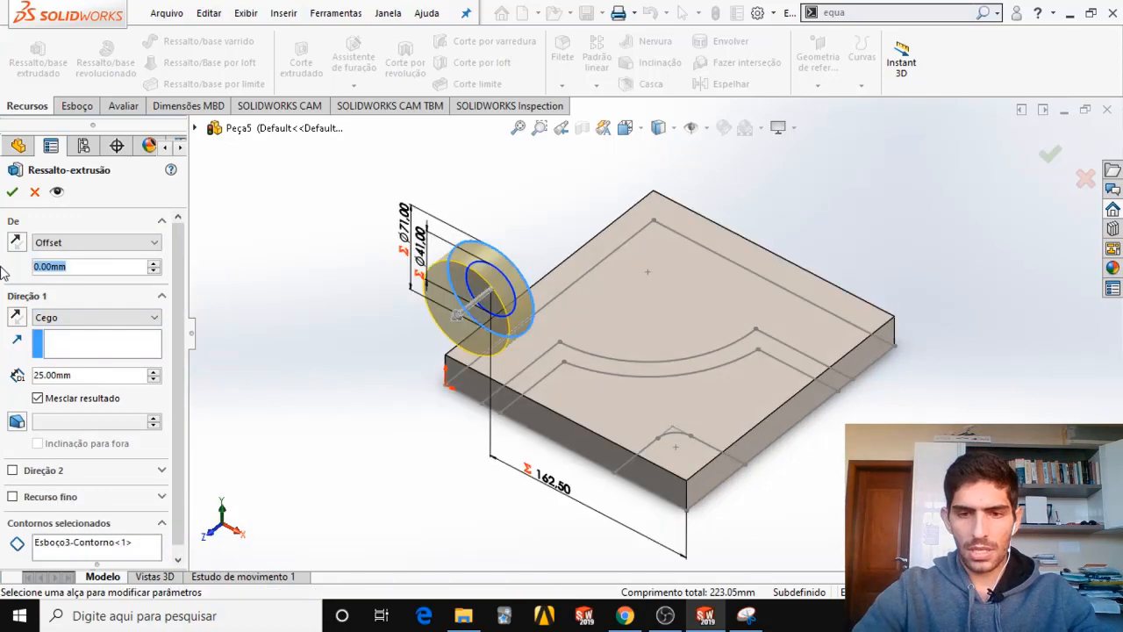
pyautogui.write('10')
pyautogui.press('Return')
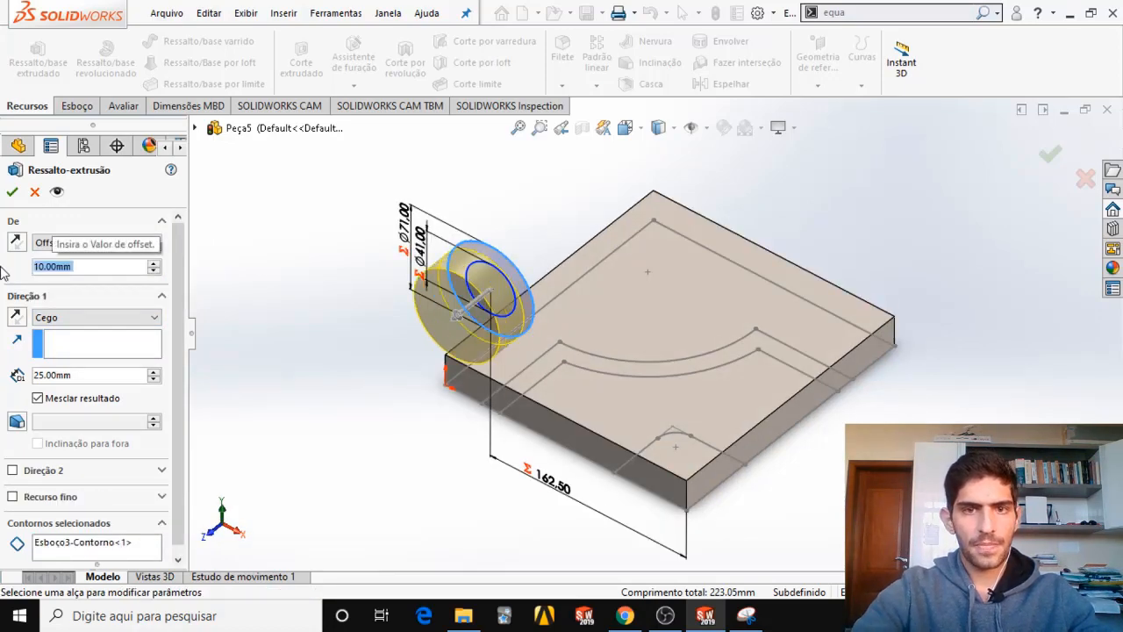
pyautogui.moveTo(365, 293); pyautogui.dragTo(320, 352, button='middle')
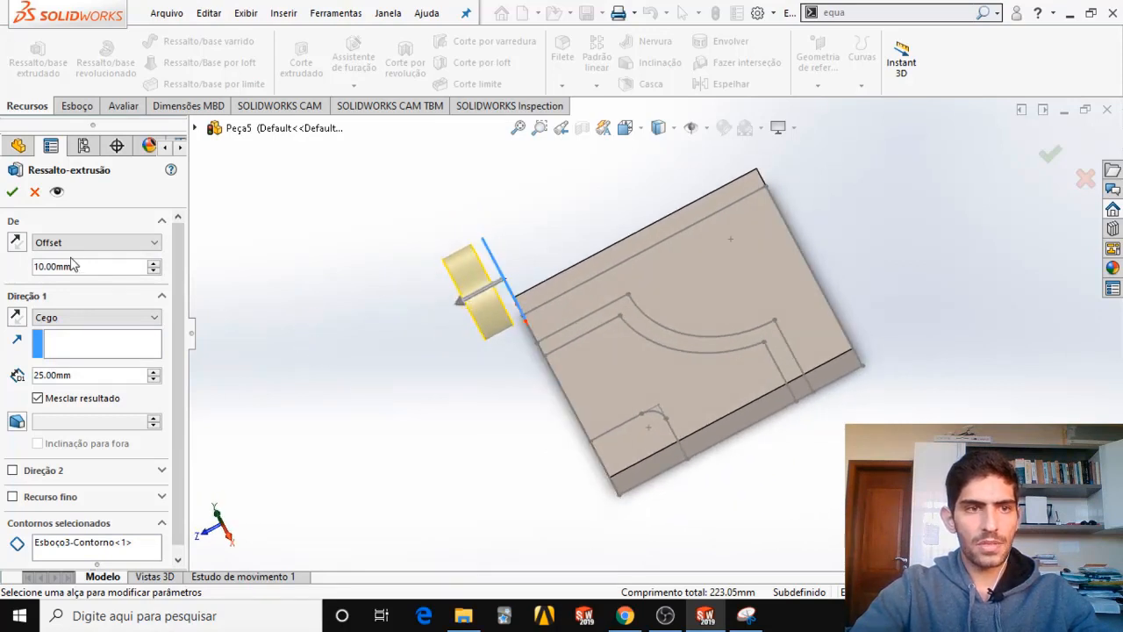
pyautogui.click(17, 244)
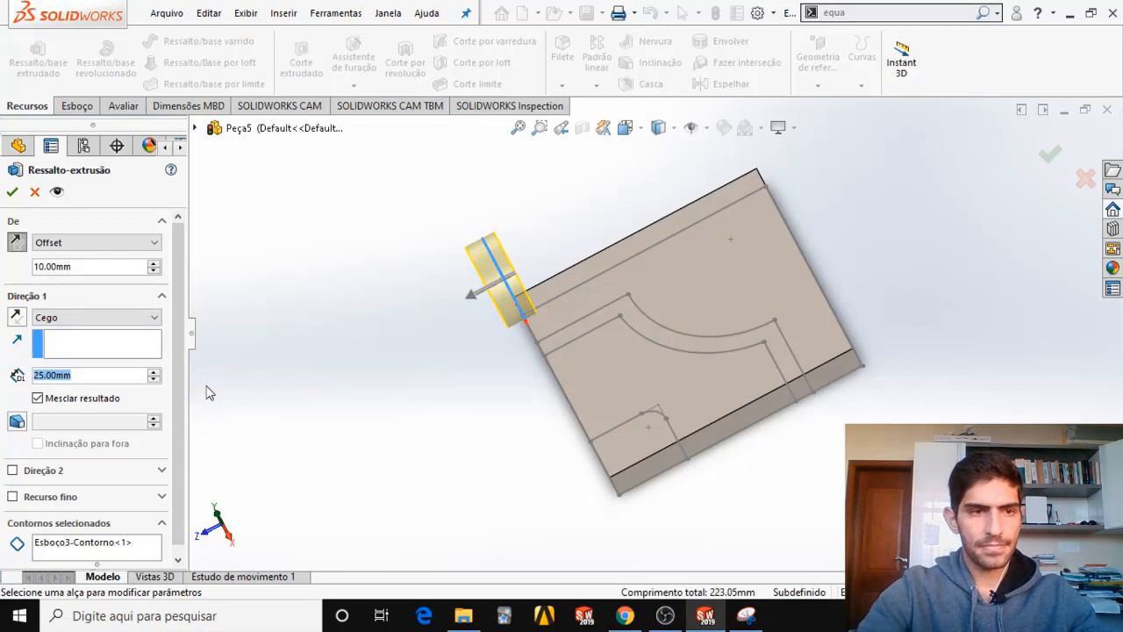
# Set the extrusion depth to global variable D, reverse the extrusion direction over the base and flip the start offset back outward.
pyautogui.write('=')
pyautogui.moveTo(165, 393)
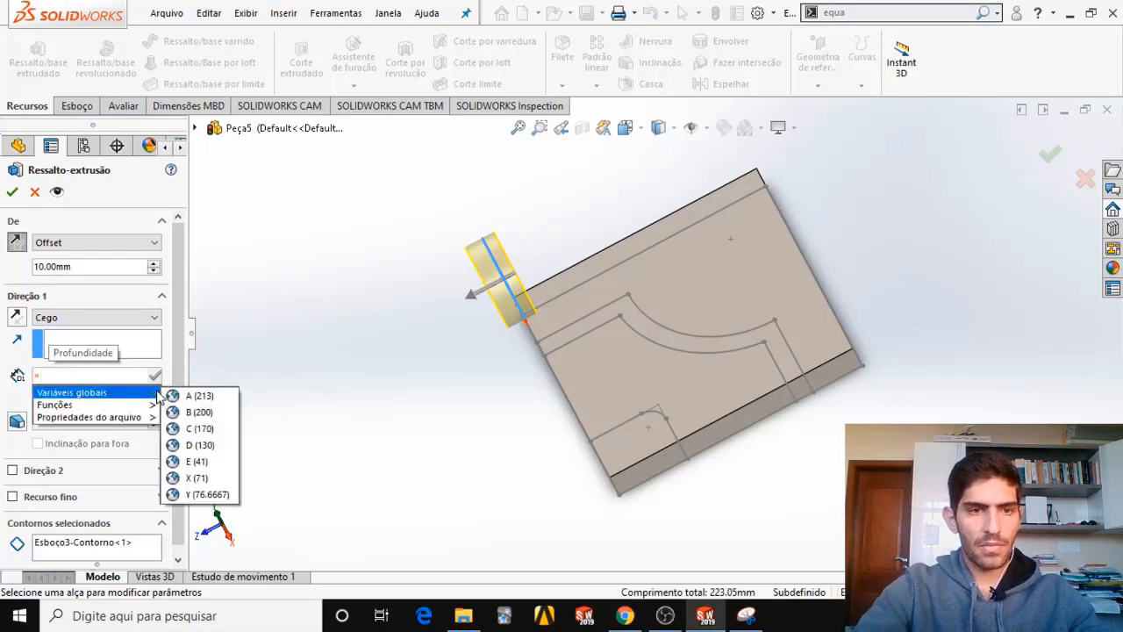
pyautogui.click(189, 443)
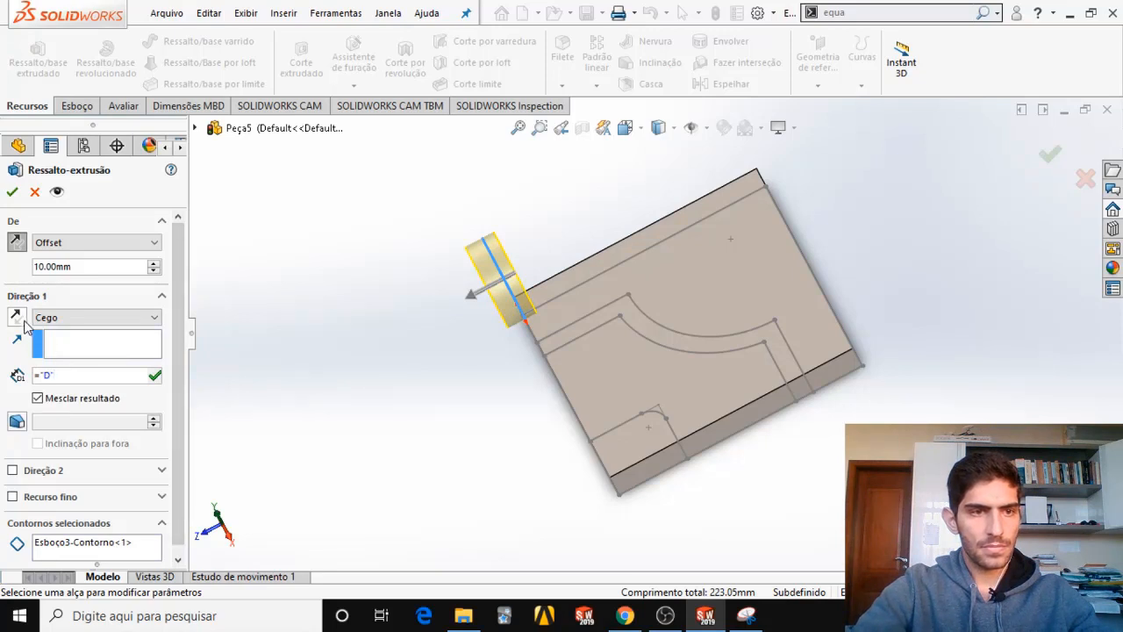
pyautogui.click(154, 377)
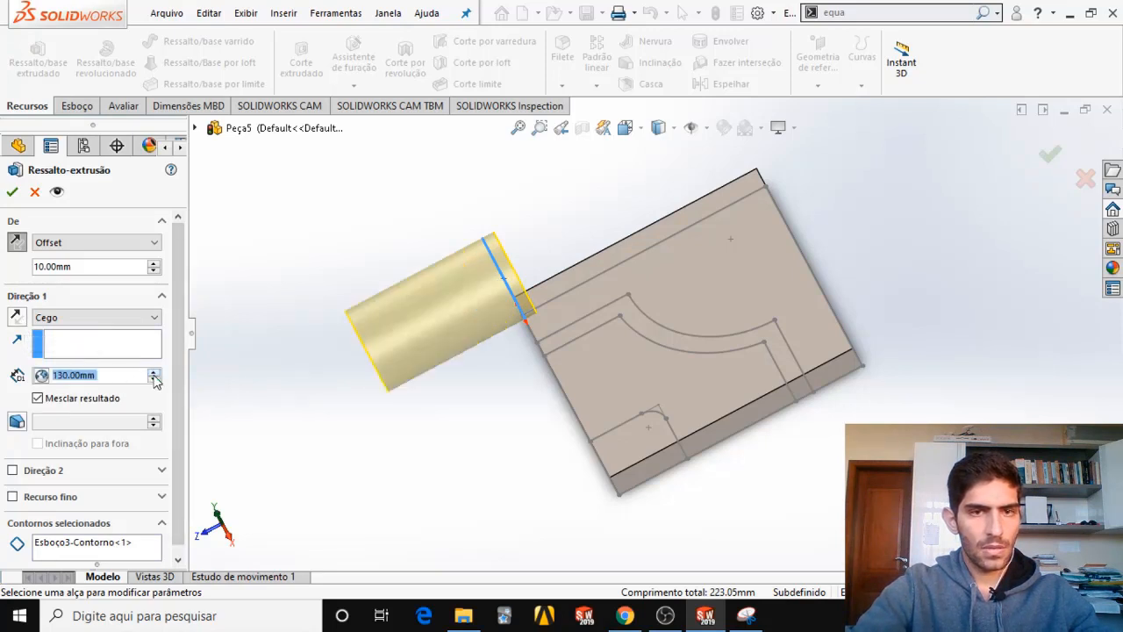
pyautogui.click(17, 318)
pyautogui.click(16, 242)
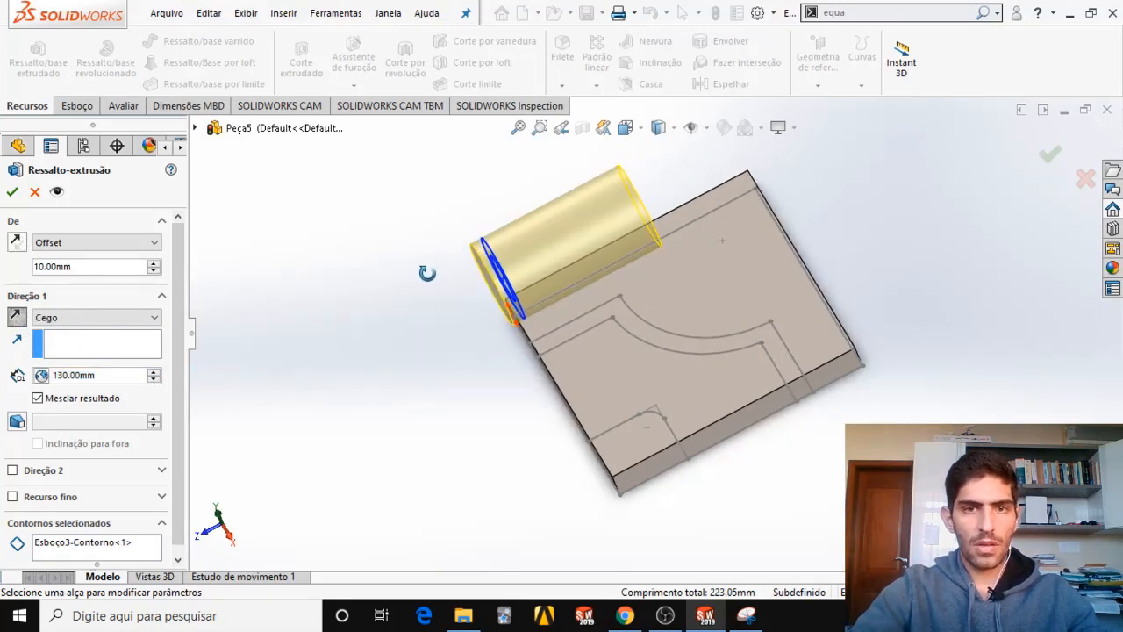
# Check the tube's position over the base in the right view and accept the extrusion.
pyautogui.click(627, 130)
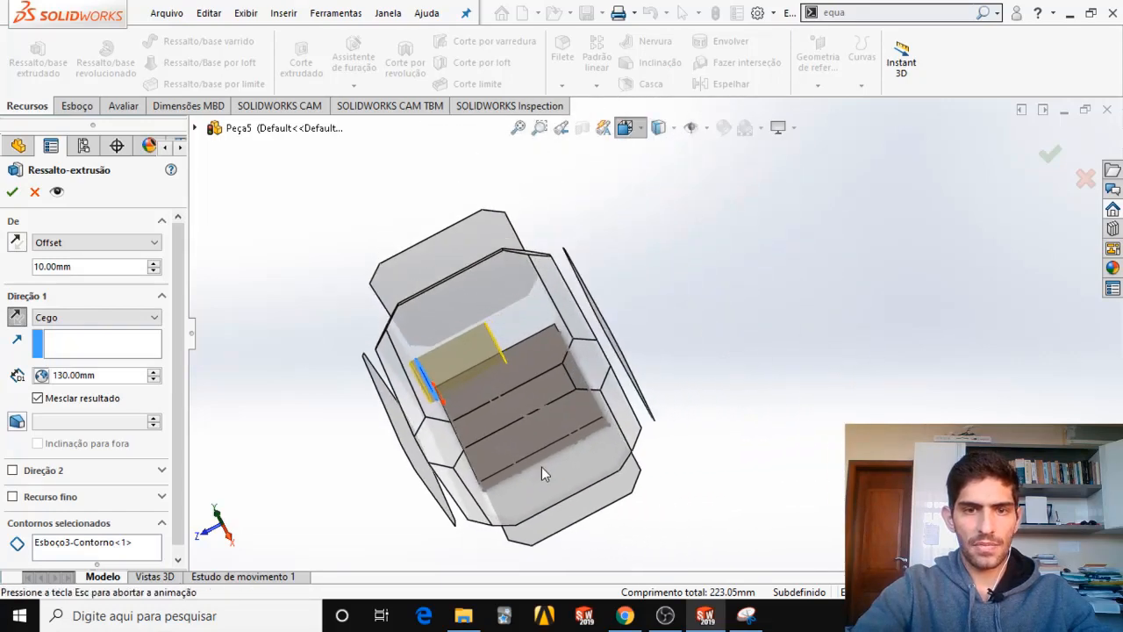
pyautogui.click(531, 456)
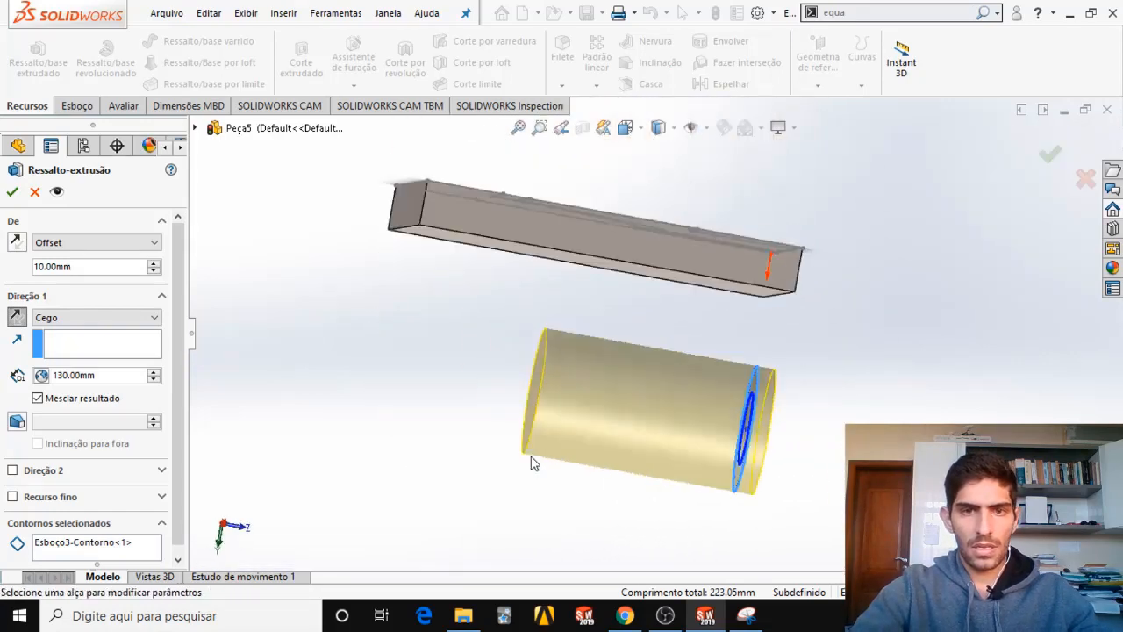
pyautogui.moveTo(628, 183); pyautogui.dragTo(710, 166, button='middle')
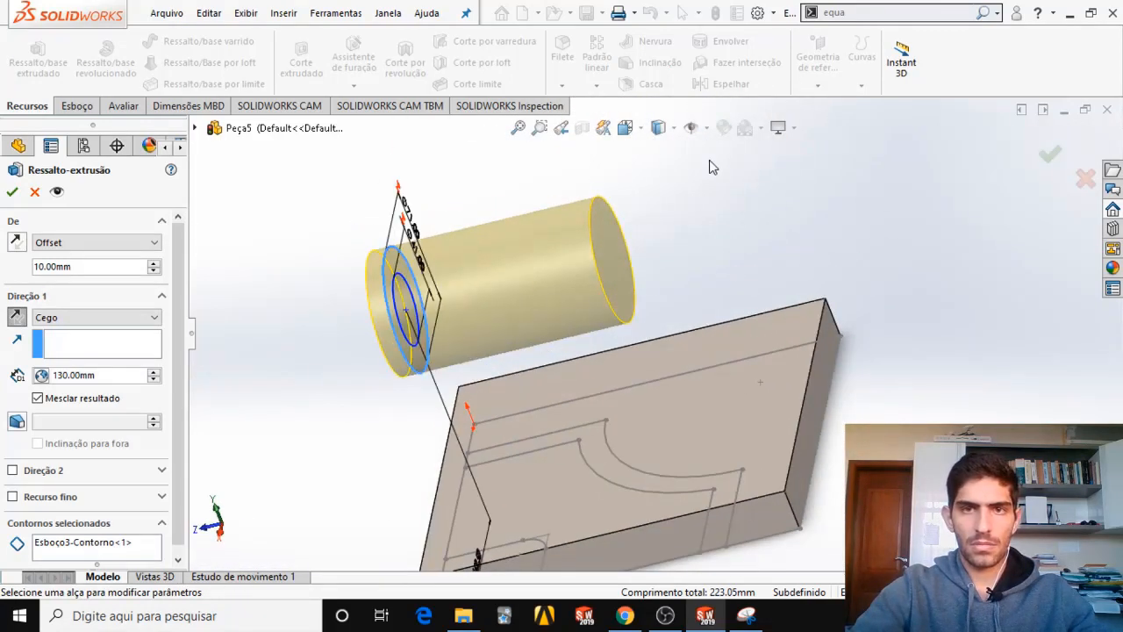
pyautogui.click(627, 128)
pyautogui.click(493, 417)
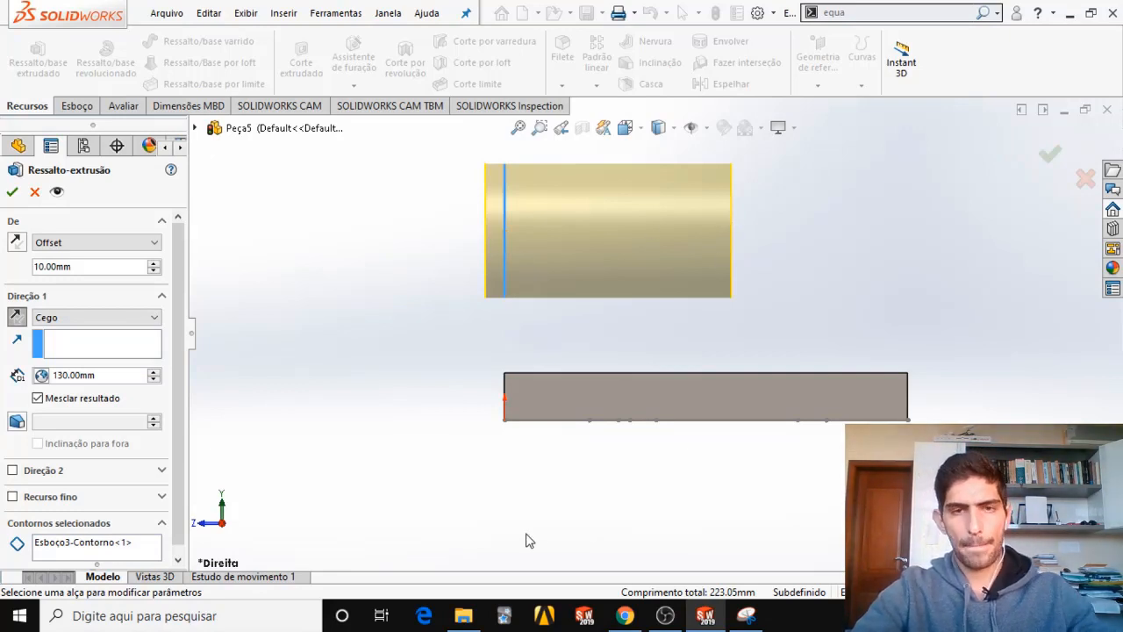
pyautogui.click(143, 376)
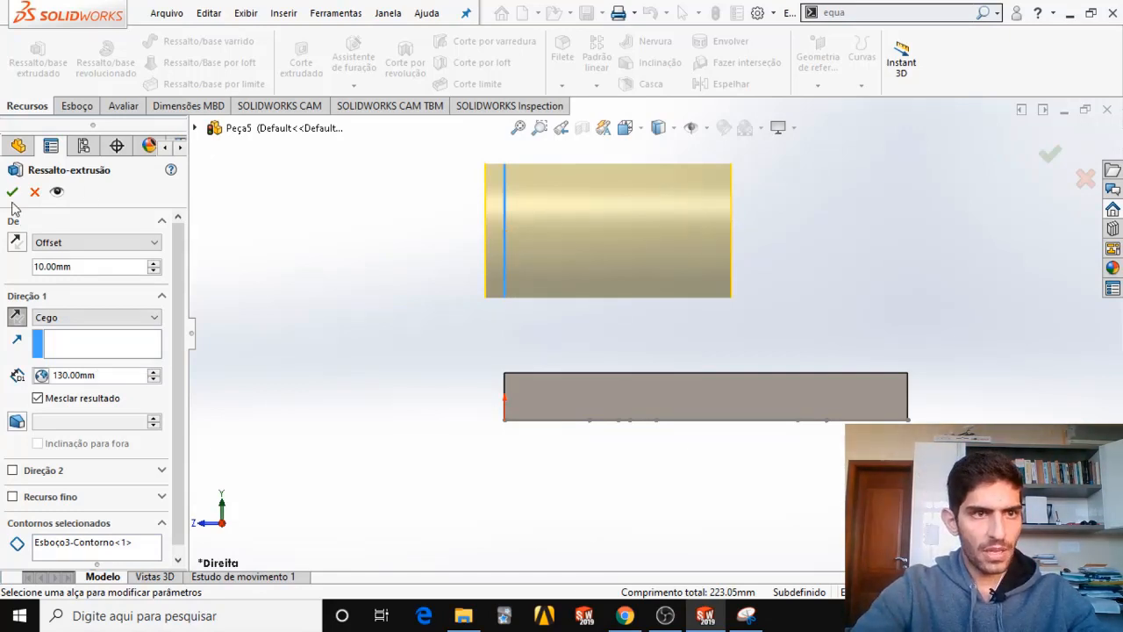
pyautogui.click(12, 192)
# Measure the tube's length between its two circular end edges.
pyautogui.click(118, 106)
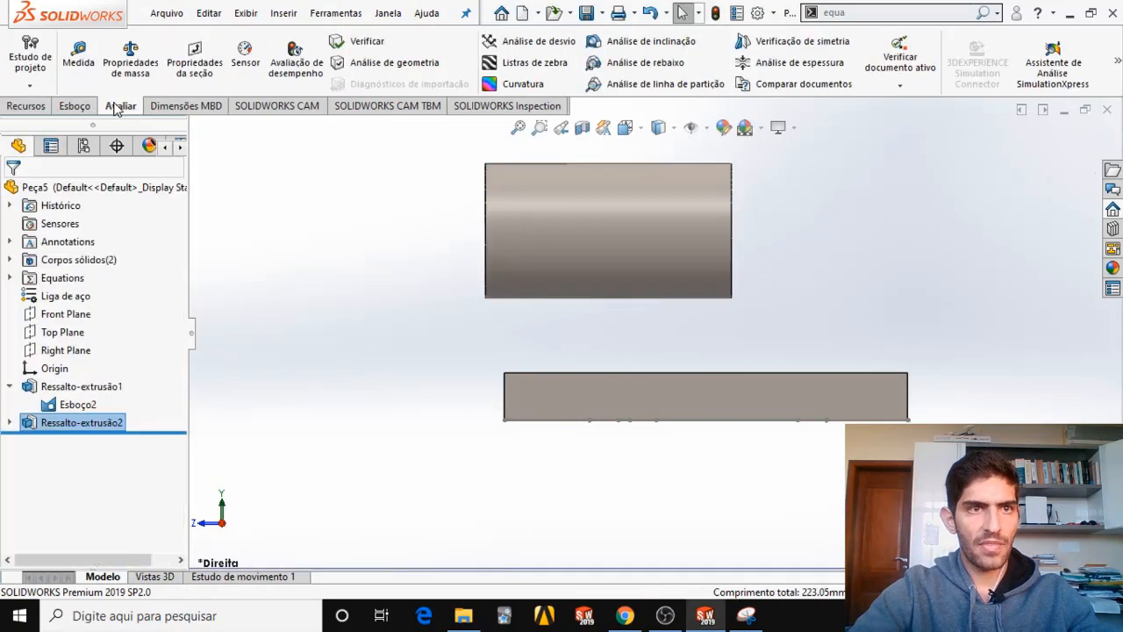
pyautogui.click(86, 59)
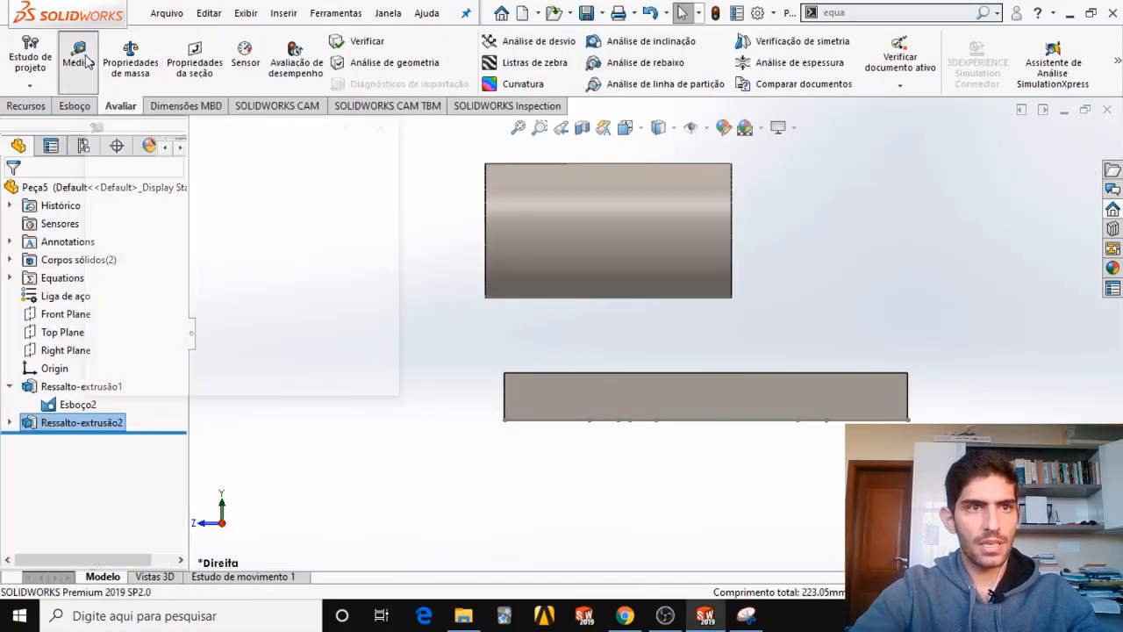
pyautogui.click(488, 176)
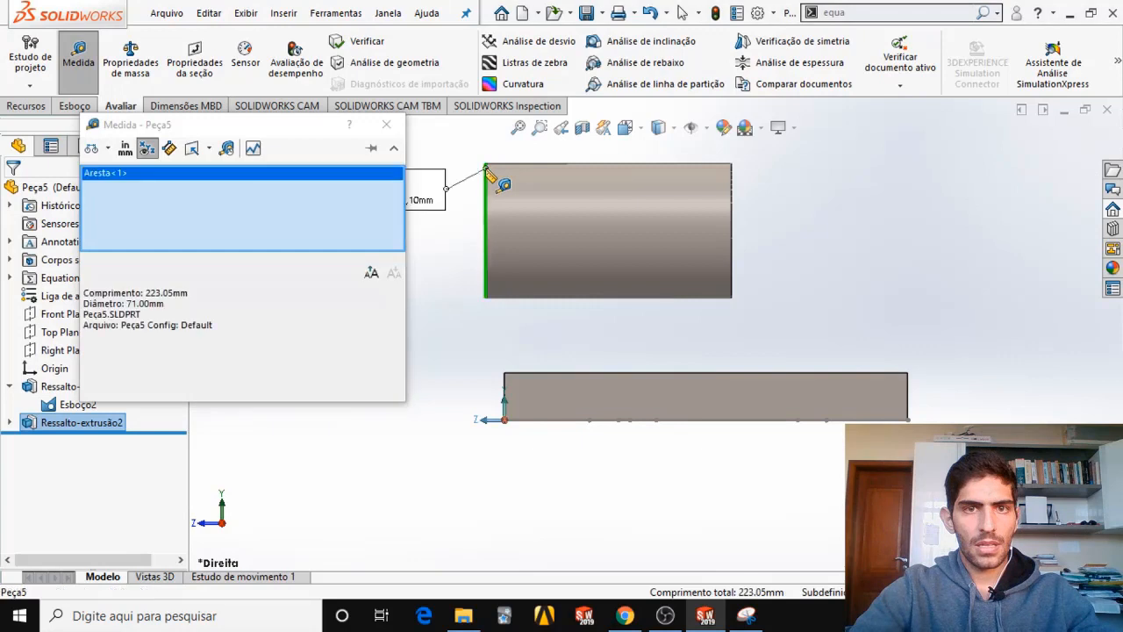
pyautogui.click(732, 188)
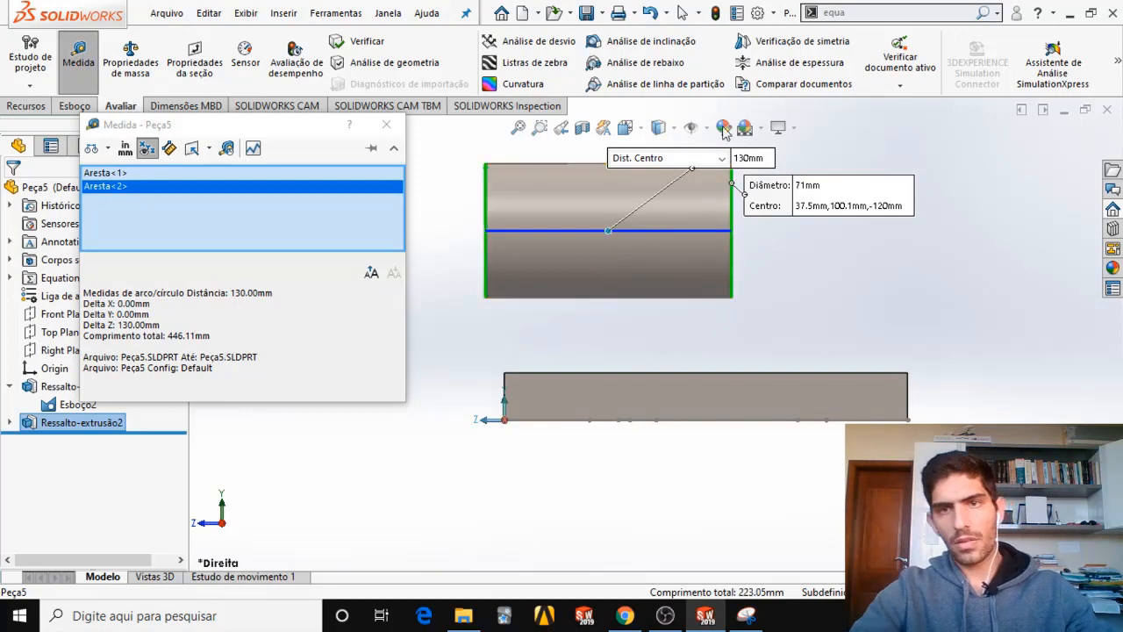
pyautogui.press('Escape')
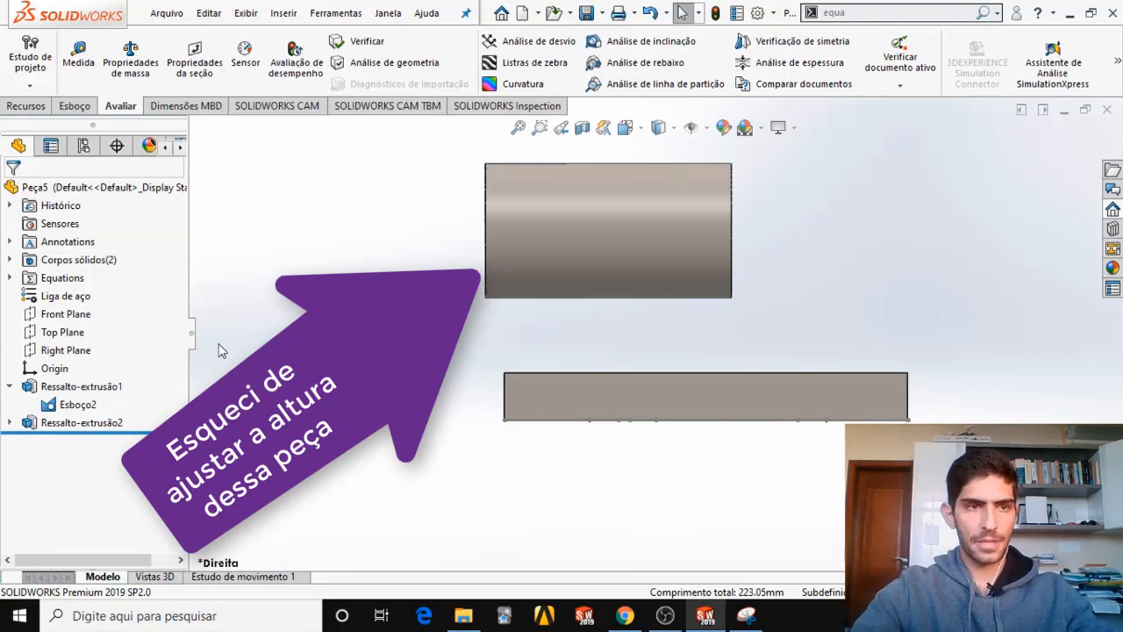
# Capture a snip of the exam PDF's front view with the tube's Y diameter and centre height, and place it over the SOLIDWORKS window.
pyautogui.click(9, 387)
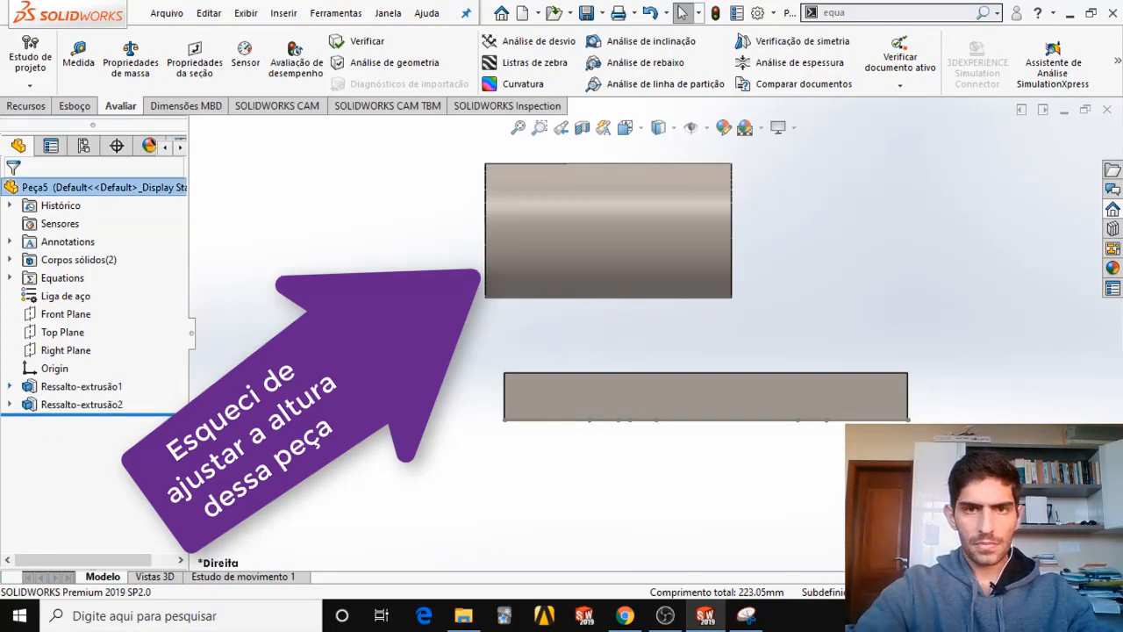
pyautogui.moveTo(641, 258); pyautogui.dragTo(667, 290, button='middle')
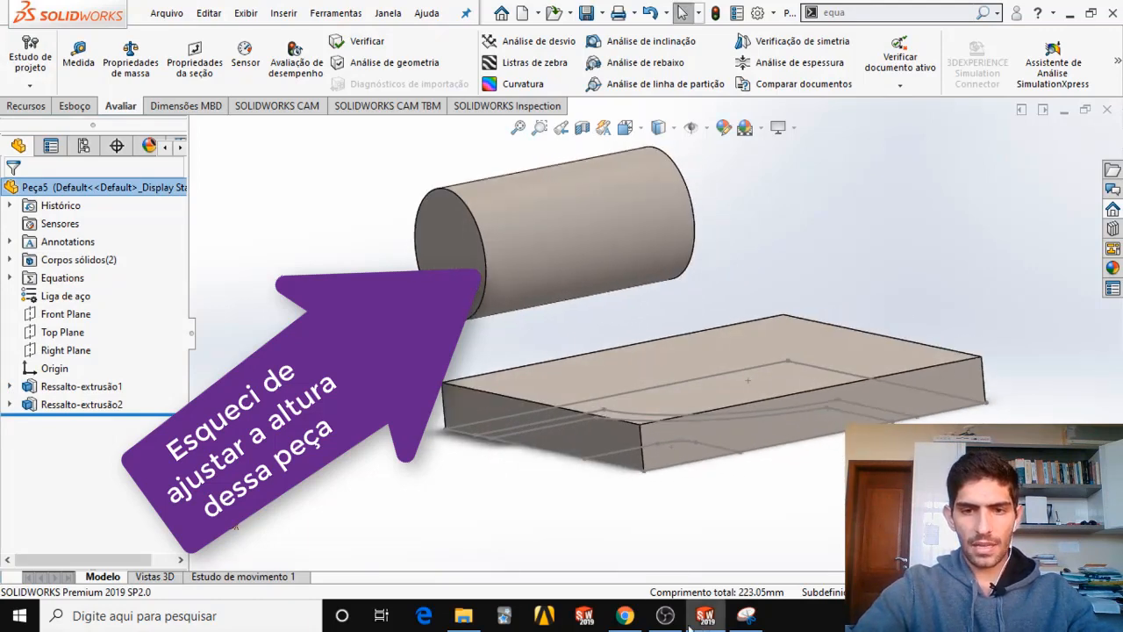
pyautogui.click(625, 615)
pyautogui.scroll(2, 677, 336)
pyautogui.scroll(3, 618, 331)
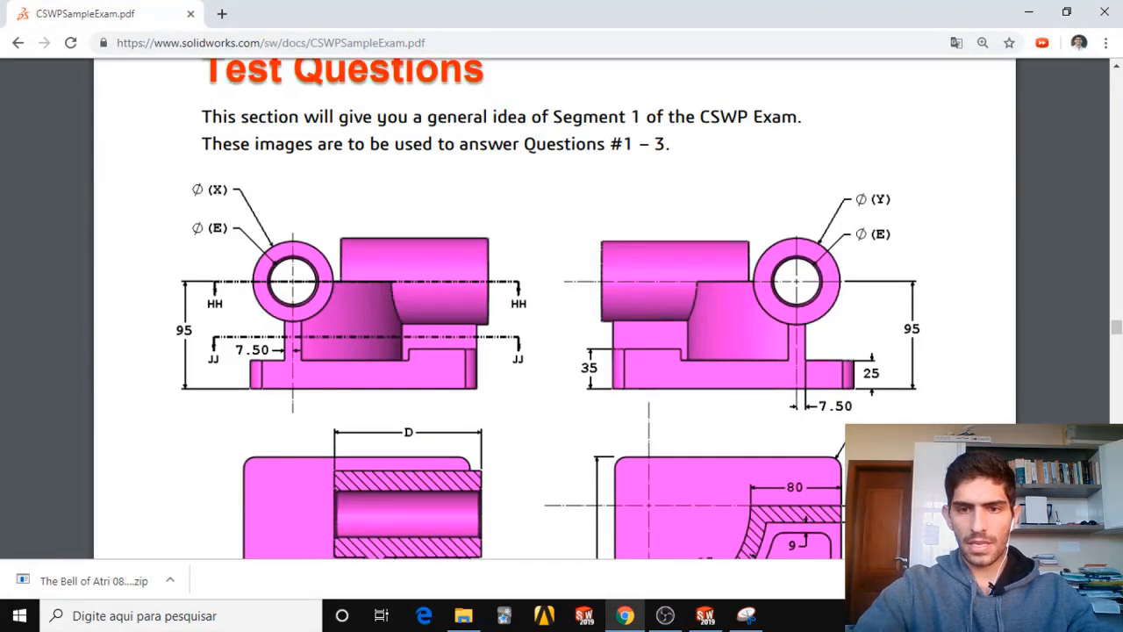
pyautogui.click(746, 616)
pyautogui.click(514, 133)
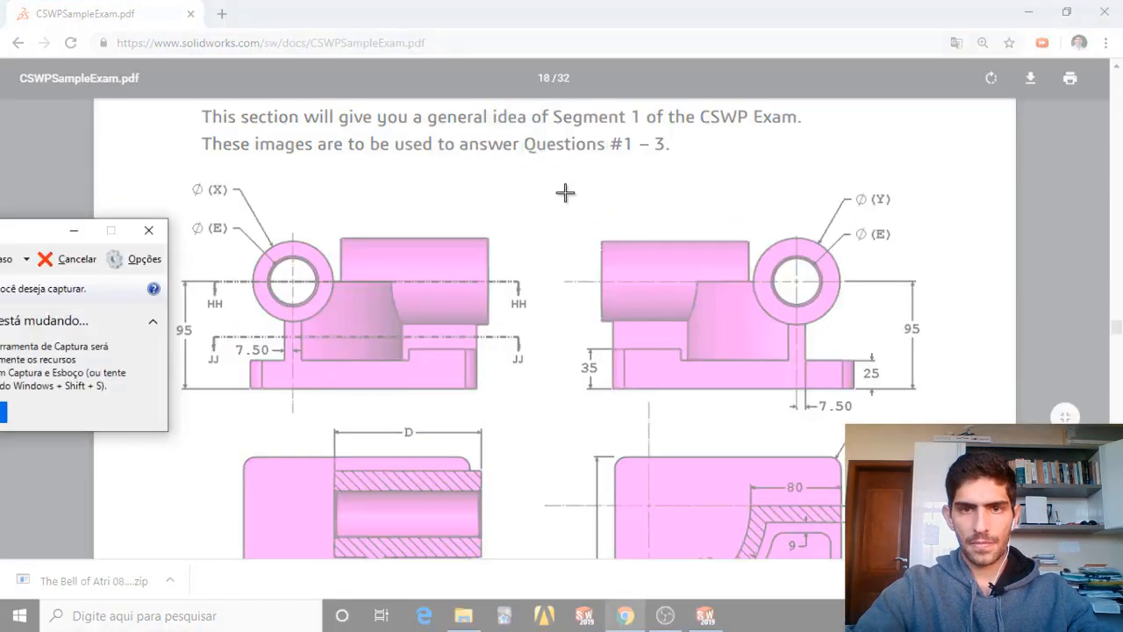
pyautogui.moveTo(566, 193)
pyautogui.mouseDown()
pyautogui.moveTo(960, 421)
pyautogui.moveTo(974, 414)
pyautogui.mouseUp()
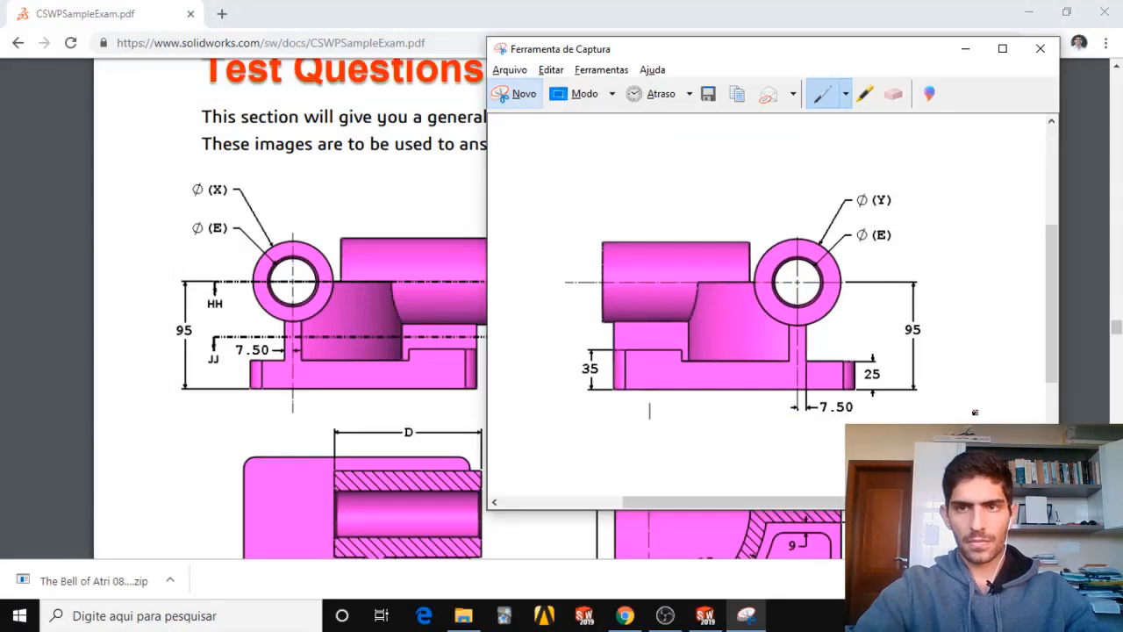
pyautogui.click(1028, 12)
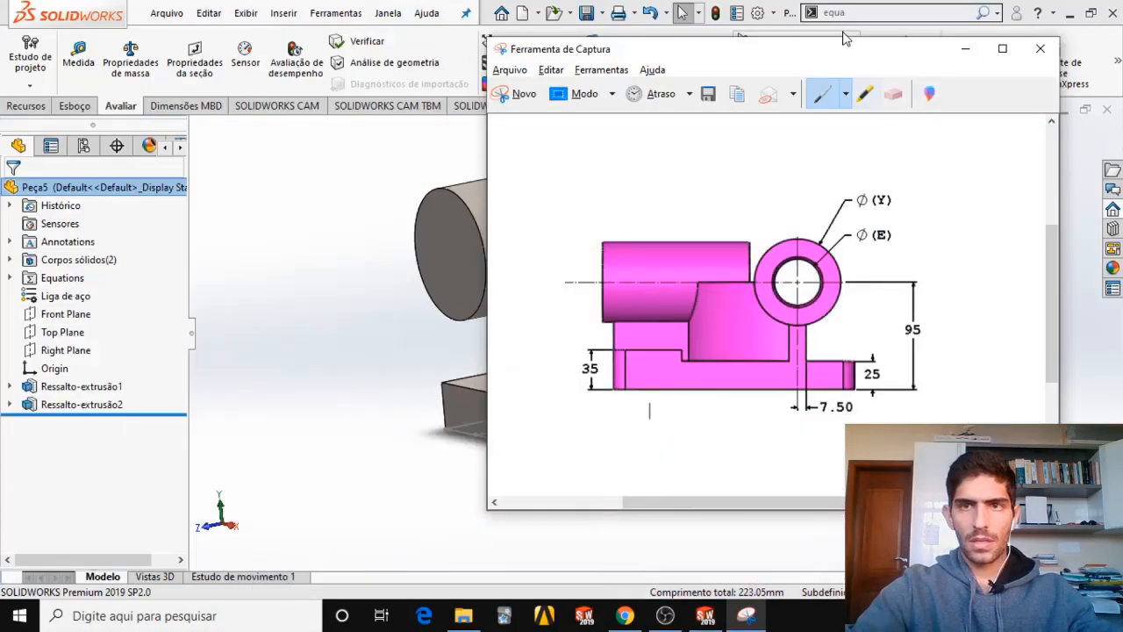
pyautogui.moveTo(844, 44); pyautogui.dragTo(218, 32)
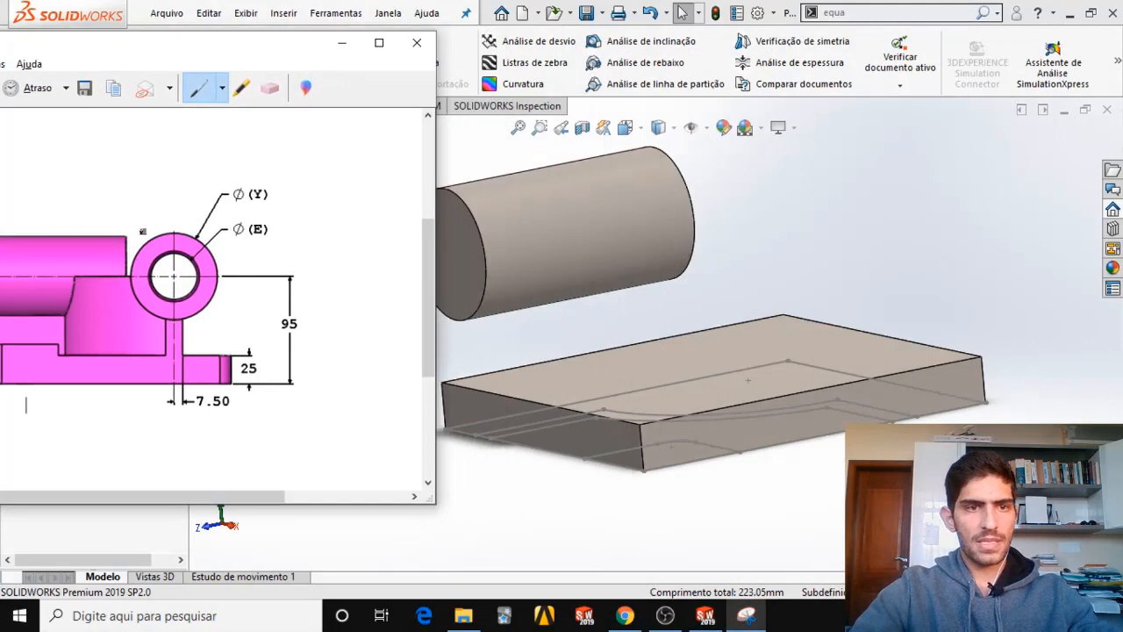
# Orient the model to the right view and start a sketch on the base's right side face.
pyautogui.click(633, 130)
pyautogui.click(576, 354)
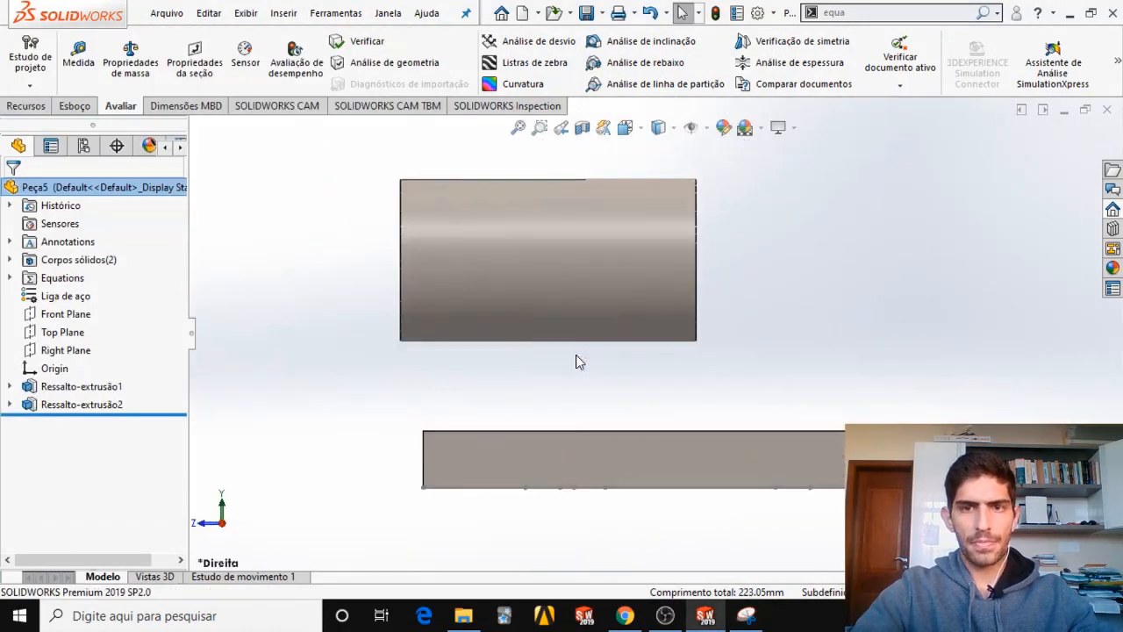
pyautogui.click(75, 106)
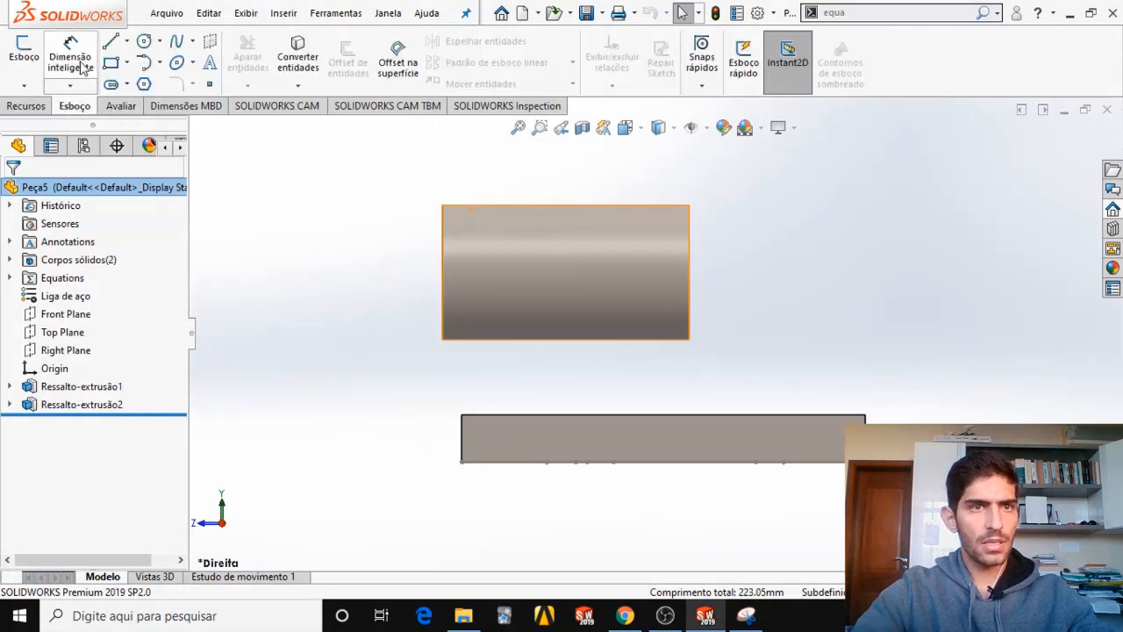
pyautogui.rightClick(581, 443)
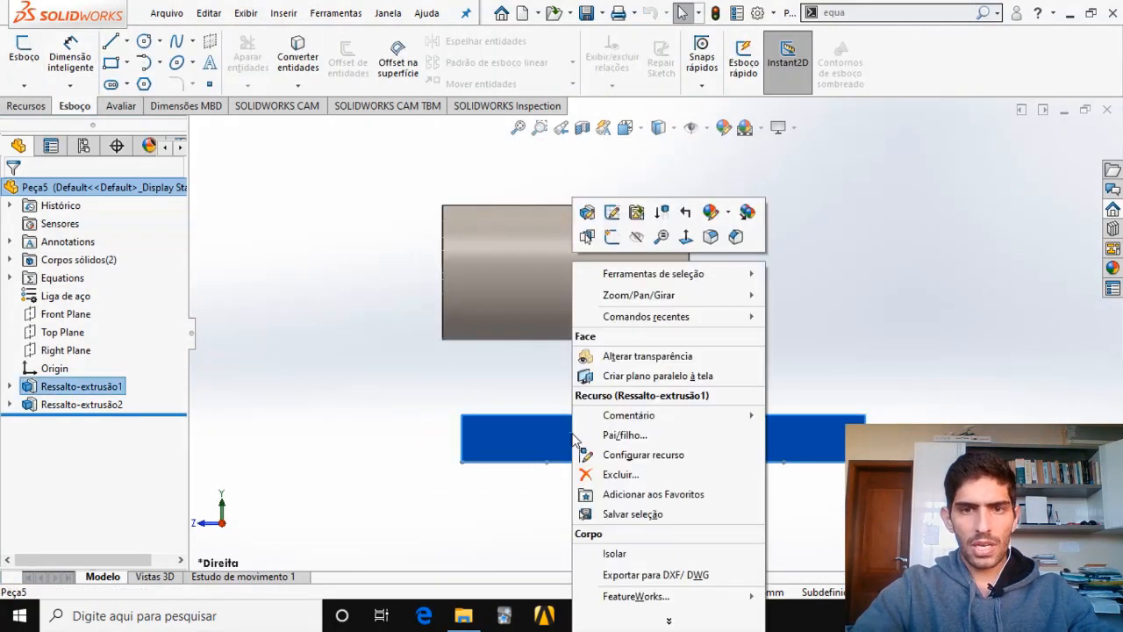
pyautogui.click(611, 237)
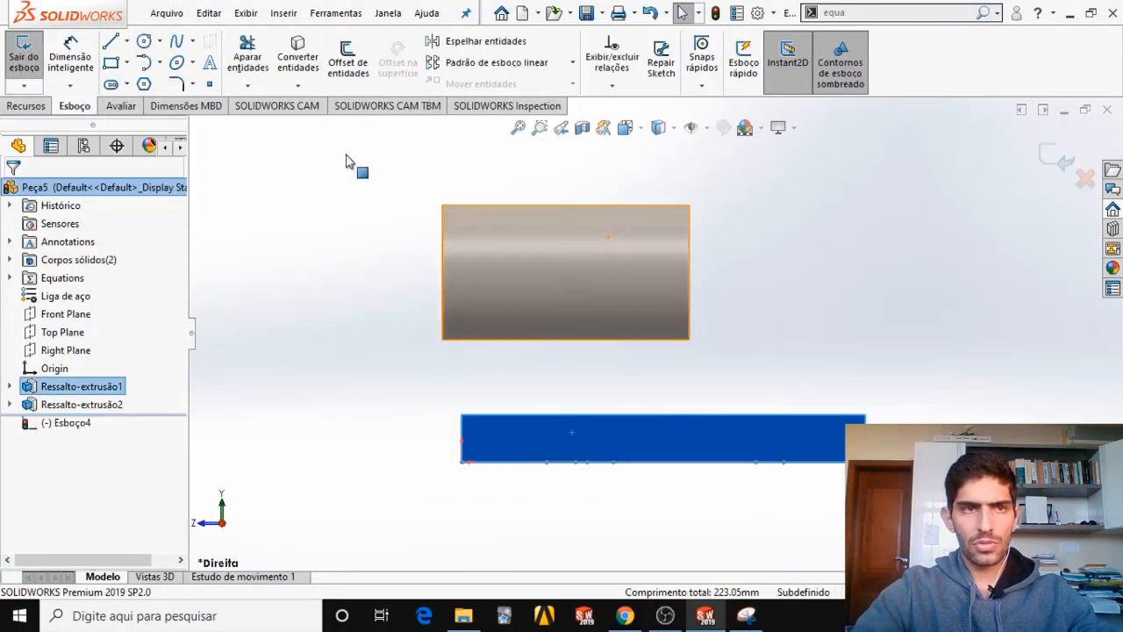
# Sketch a circle of about 30 mm radius above the base, beside the first tube, and a smaller circle inside it from the same centre.
pyautogui.click(159, 41)
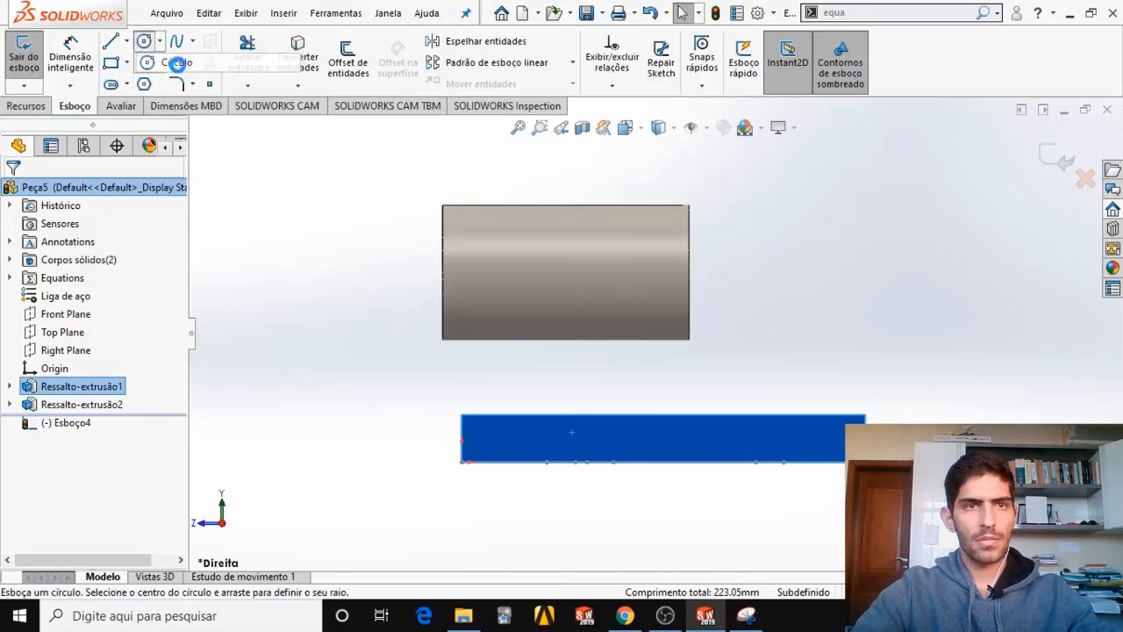
pyautogui.click(184, 60)
pyautogui.moveTo(772, 245); pyautogui.dragTo(802, 293)
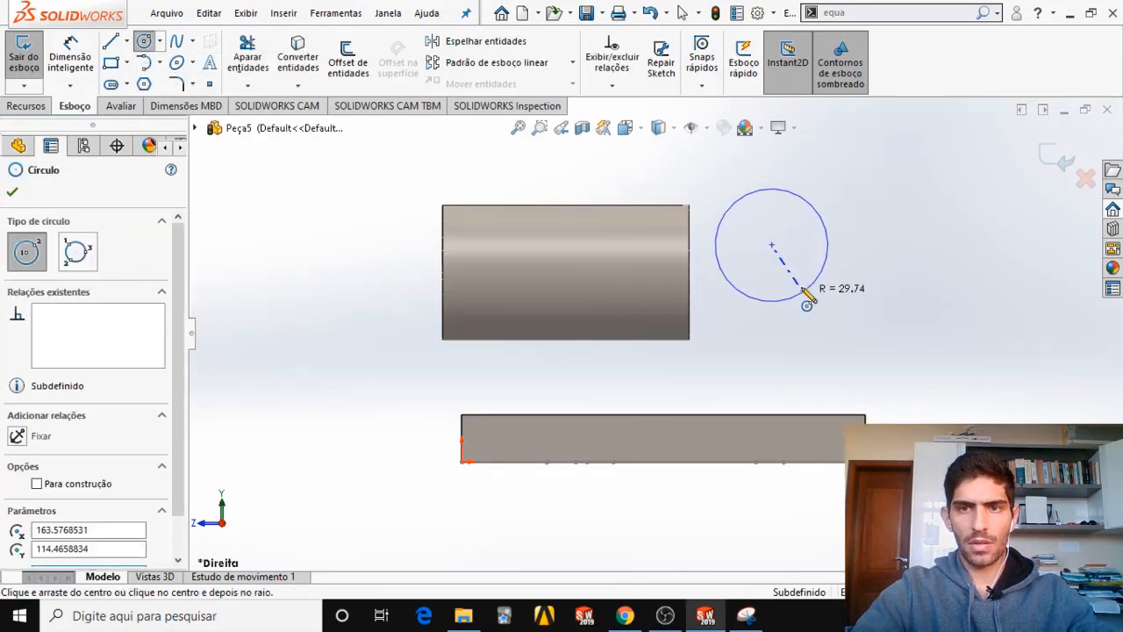
pyautogui.moveTo(772, 244); pyautogui.dragTo(795, 268)
pyautogui.press('Escape')
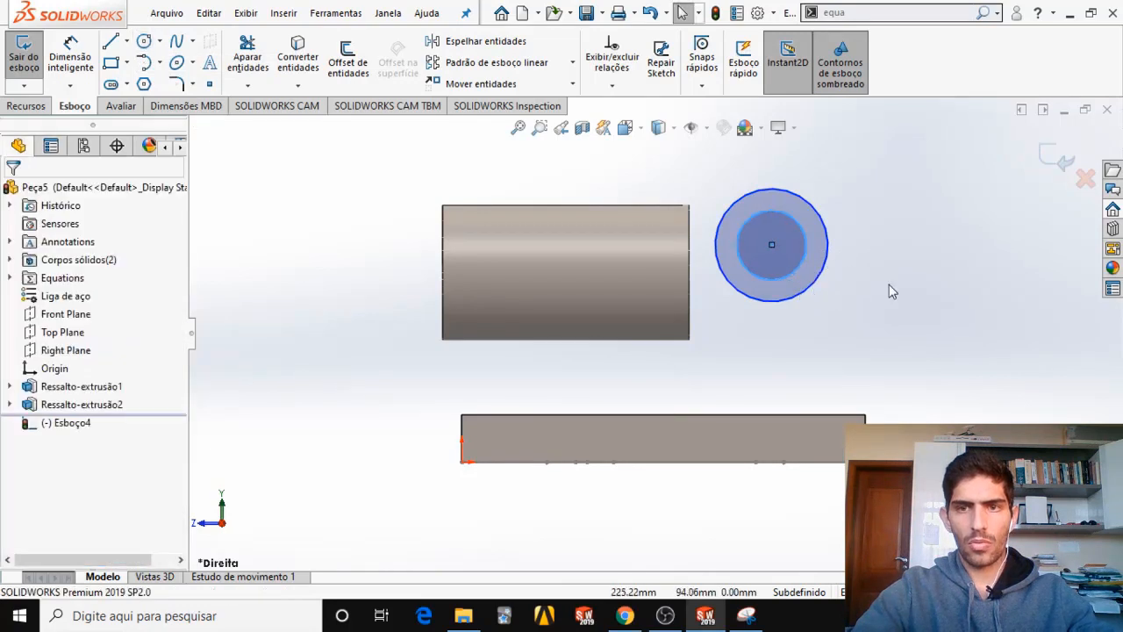
# Add a concentric relation between the inner and outer circles of the second tube's sketch.
pyautogui.keyDown('ctrl'); pyautogui.click(816, 214); pyautogui.keyUp('ctrl')
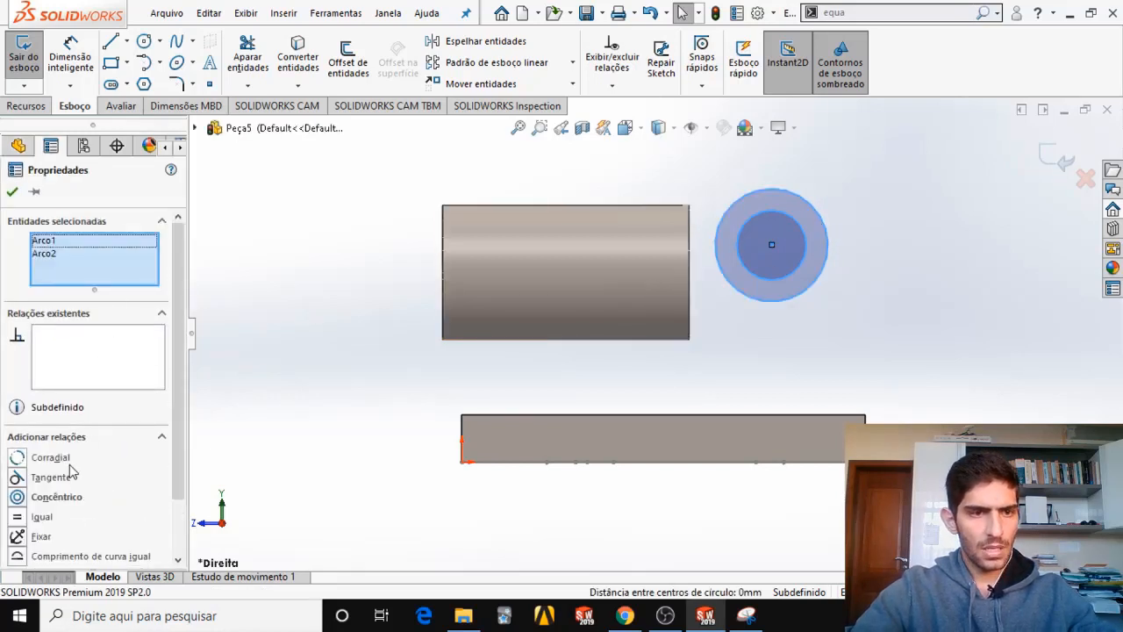
pyautogui.click(24, 499)
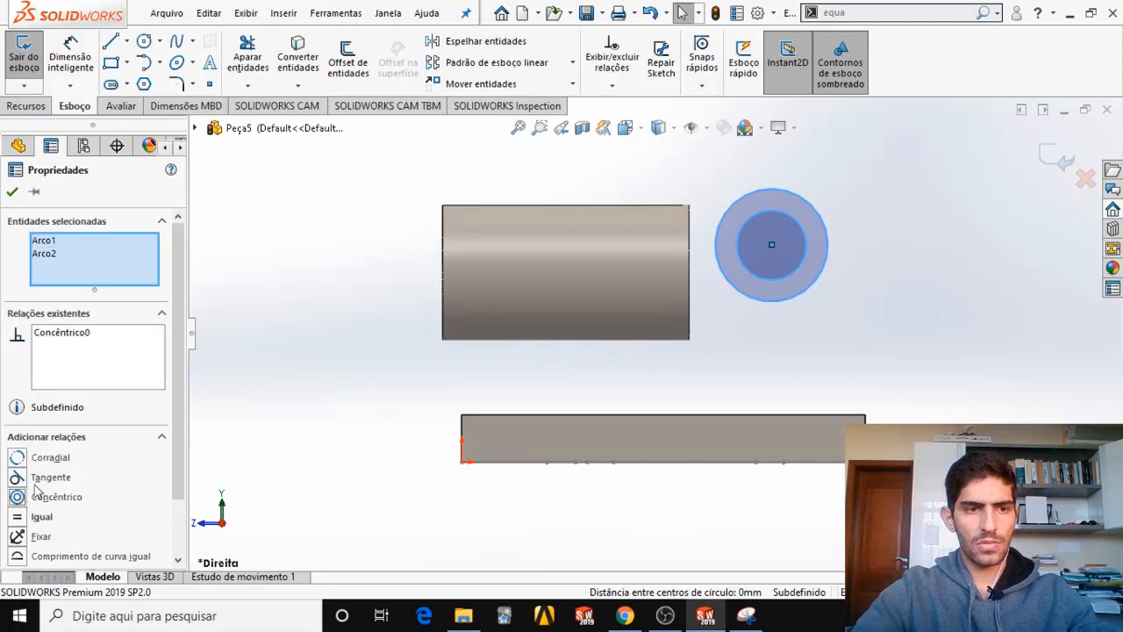
pyautogui.click(12, 193)
pyautogui.scroll(3, 629, 220)
pyautogui.scroll(-2, 915, 266)
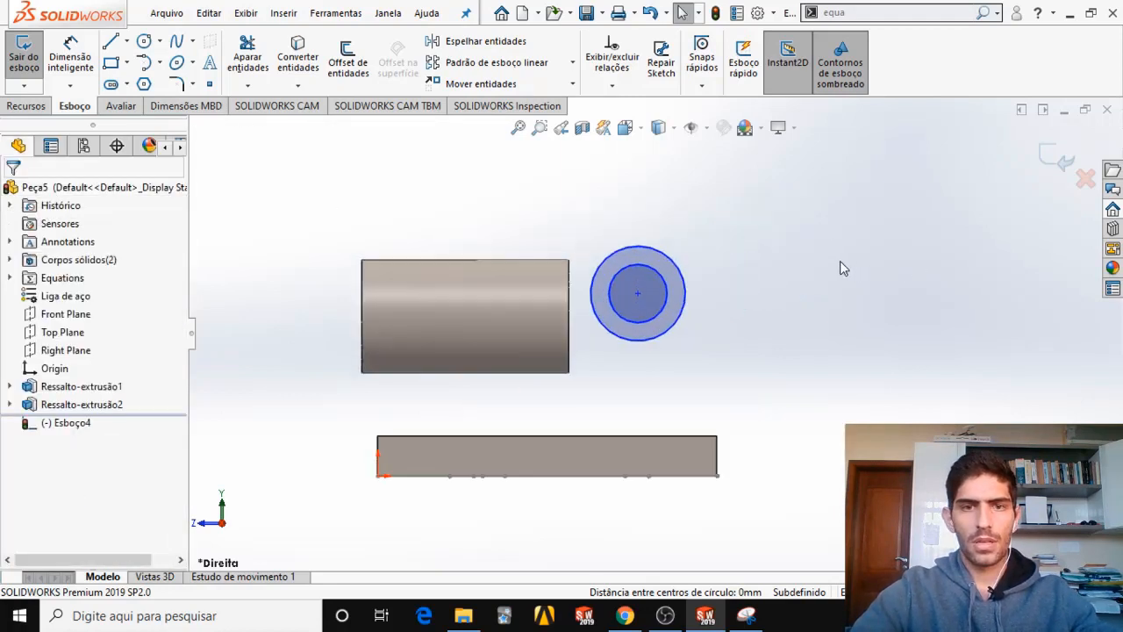
pyautogui.moveTo(455, 317); pyautogui.dragTo(566, 328, button='middle')
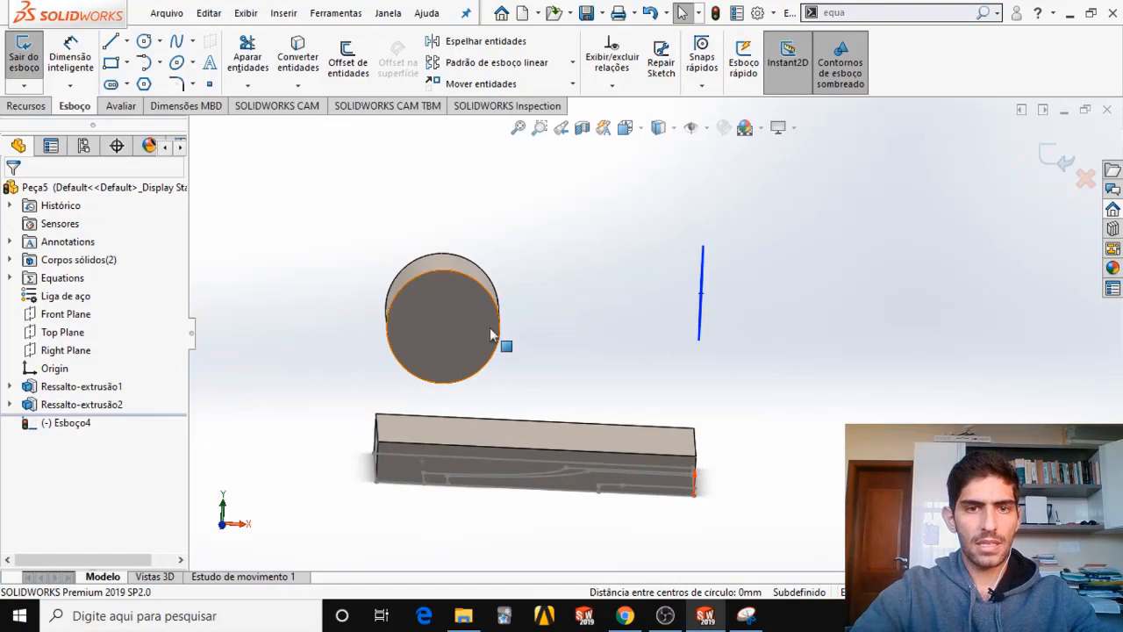
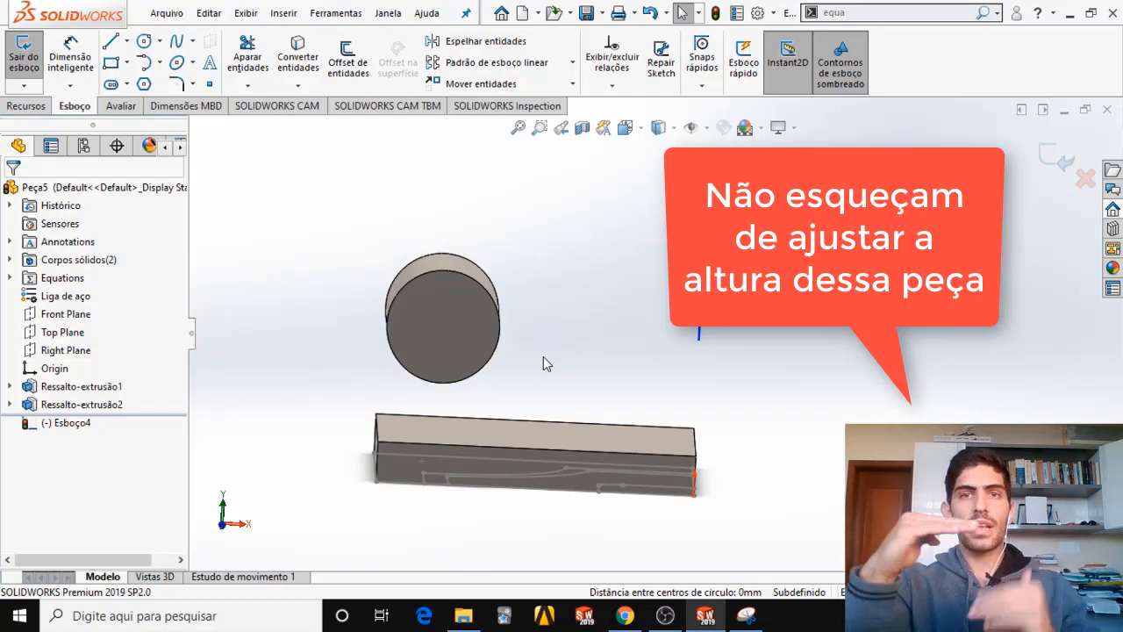
# Orient the model to the right view and check the second tube's centre height in the exam PDF and the snip.
pyautogui.moveTo(789, 333); pyautogui.dragTo(653, 360, button='middle')
pyautogui.click(625, 128)
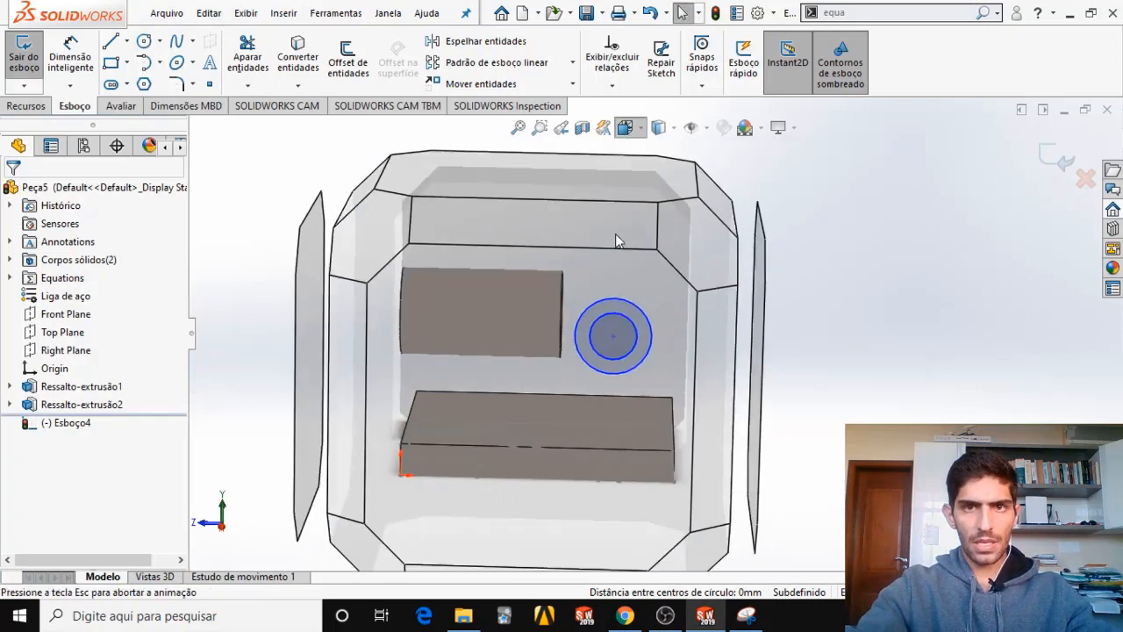
pyautogui.click(570, 419)
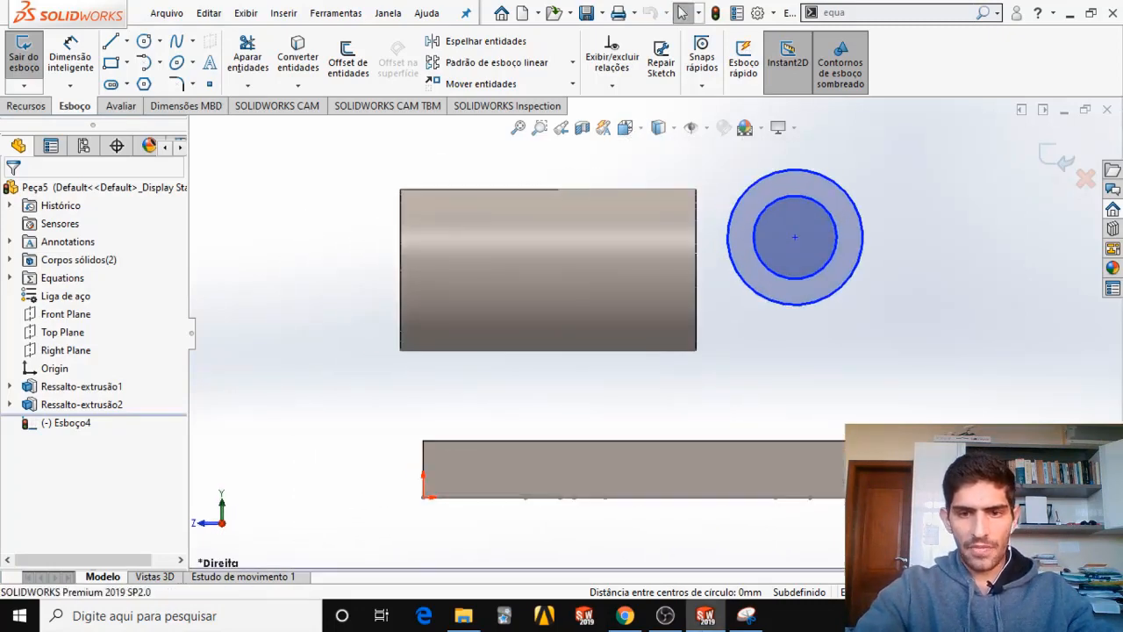
pyautogui.click(638, 618)
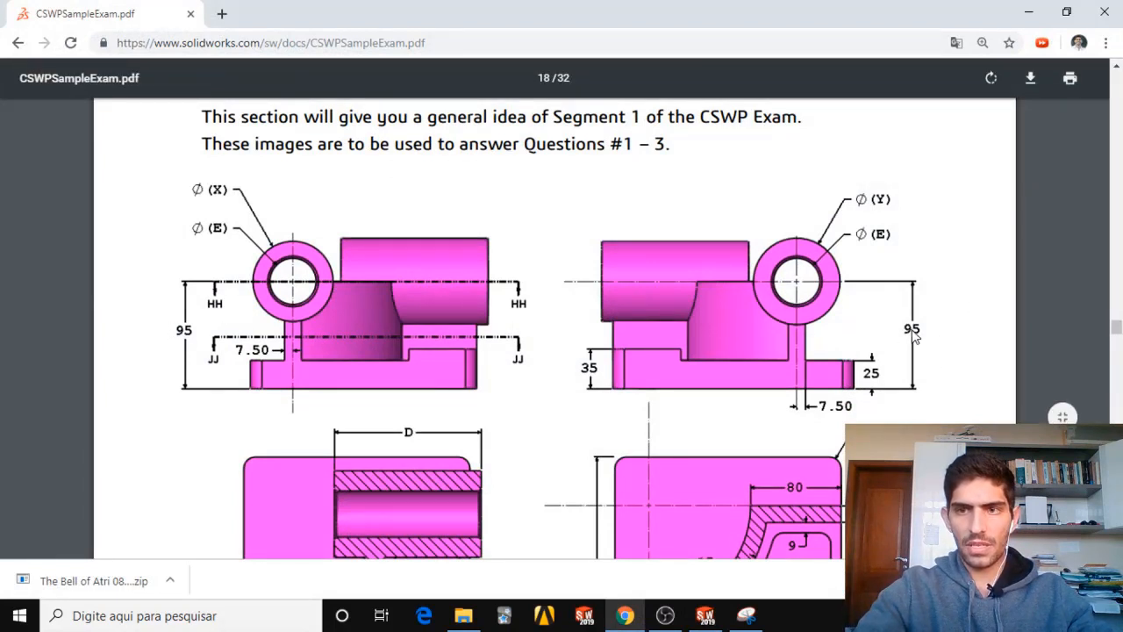
pyautogui.click(760, 614)
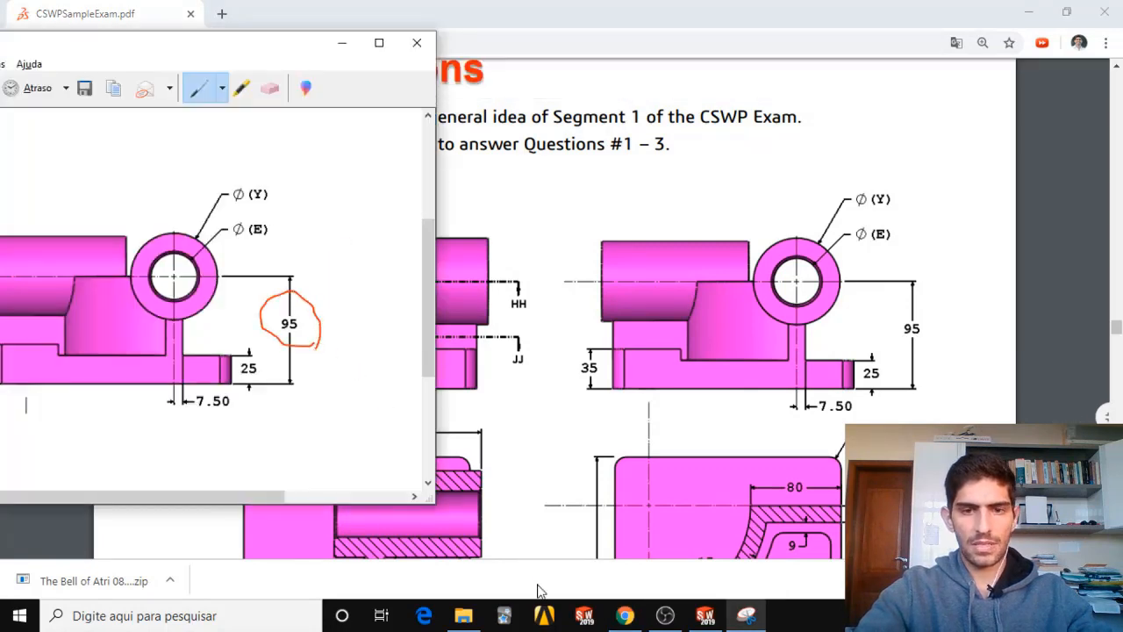
pyautogui.click(705, 615)
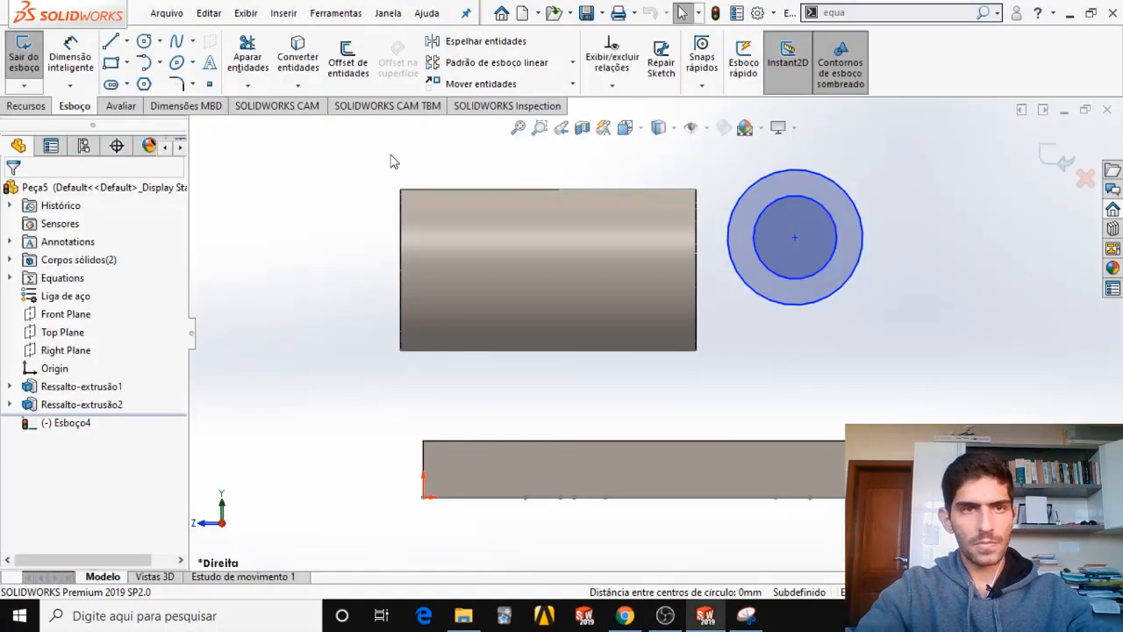
# Dimension the height of the circles' shared centre above the base's bottom edge as 95 mm.
pyautogui.click(70, 55)
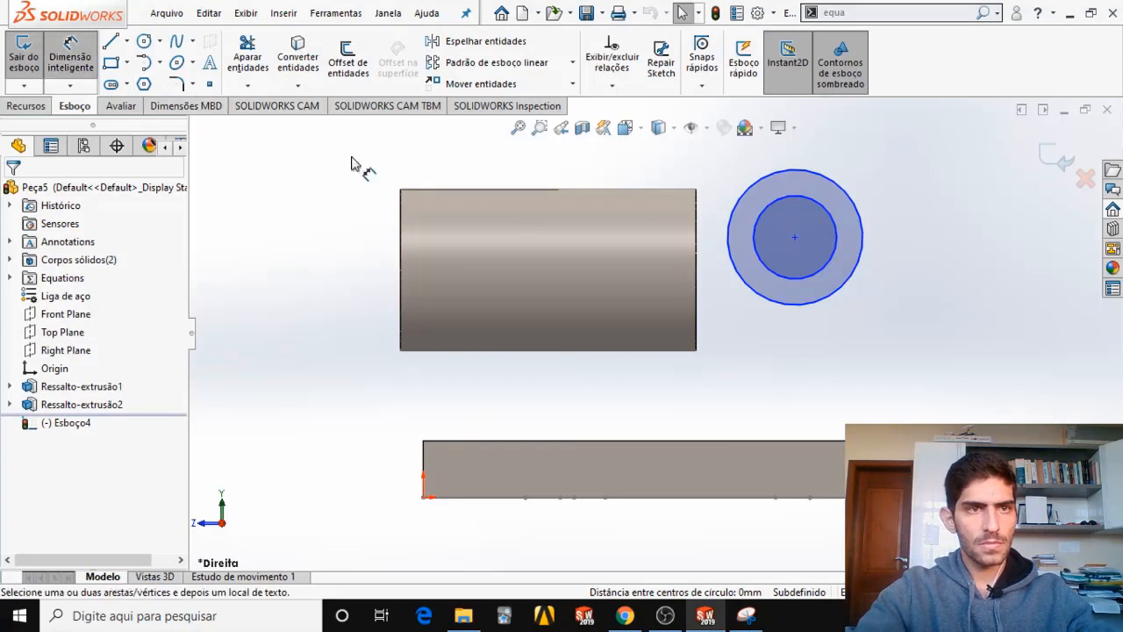
pyautogui.click(810, 245)
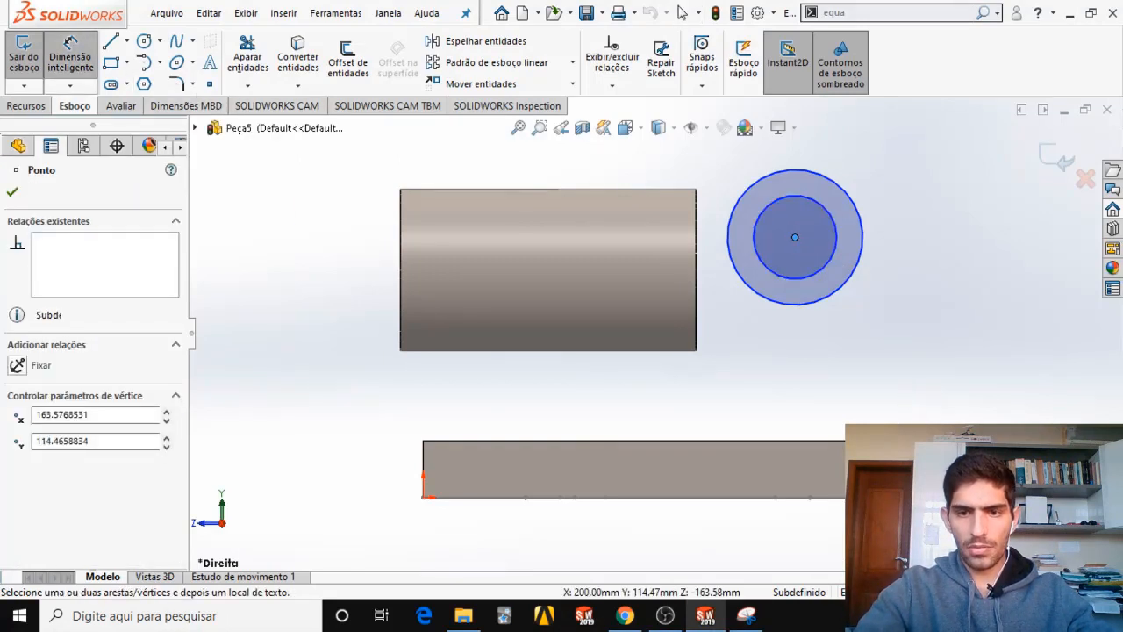
pyautogui.click(760, 619)
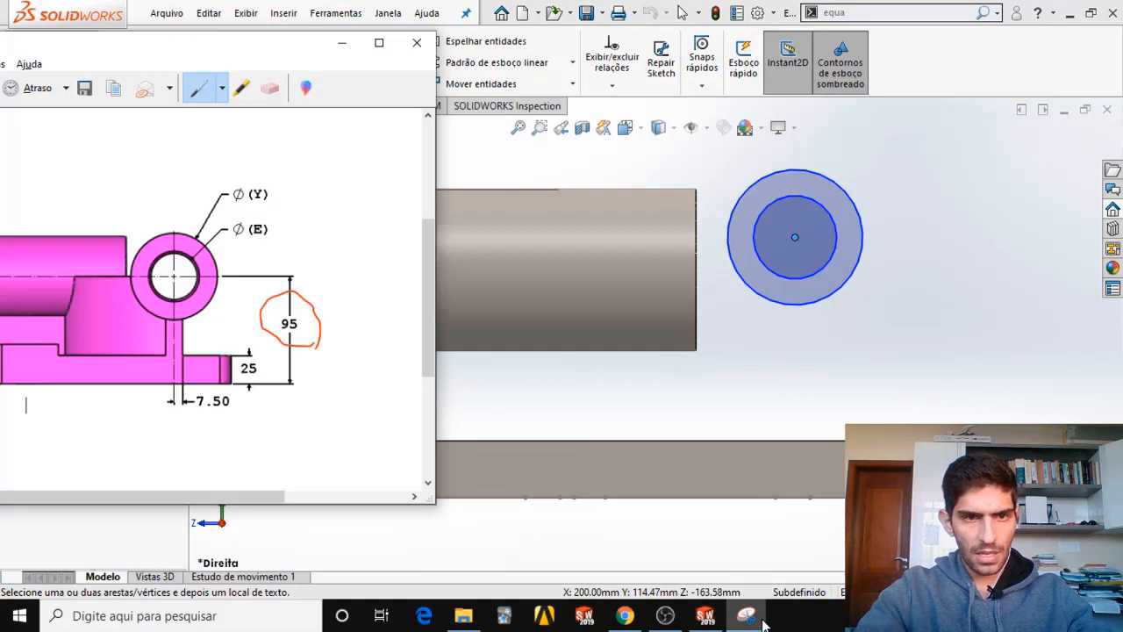
pyautogui.click(760, 620)
pyautogui.click(888, 498)
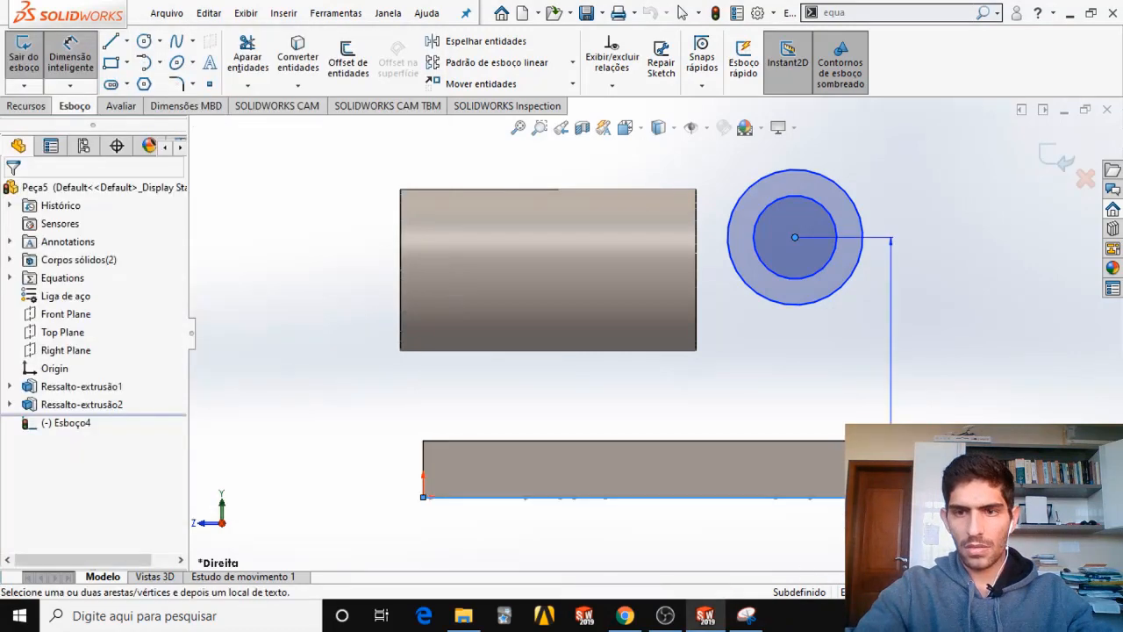
pyautogui.click(1010, 335)
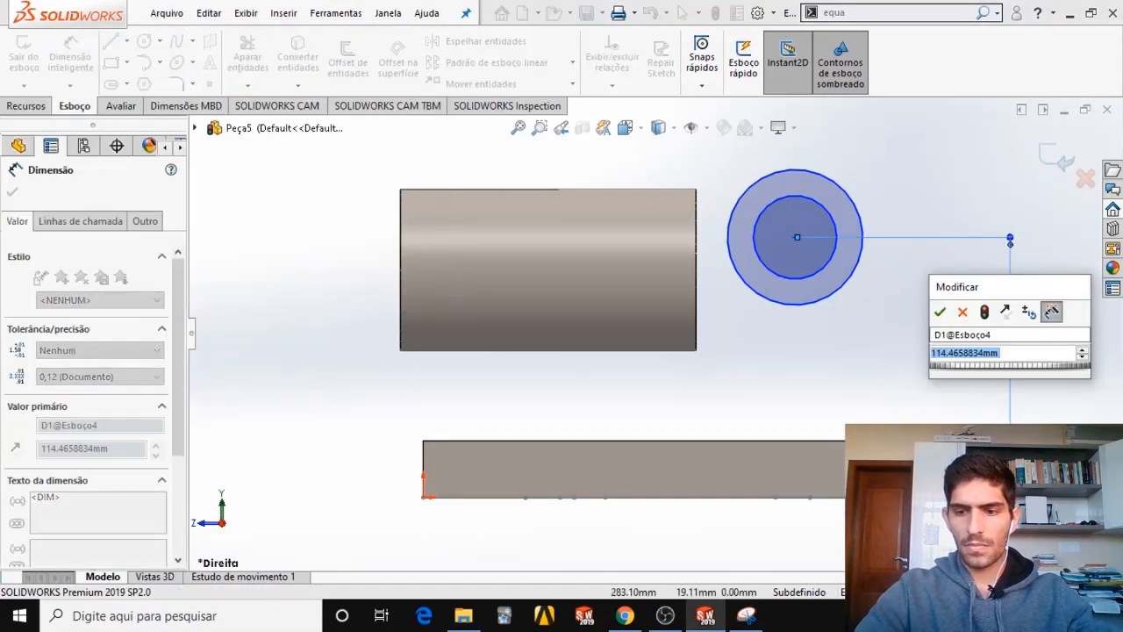
pyautogui.write('95')
pyautogui.press('Return')
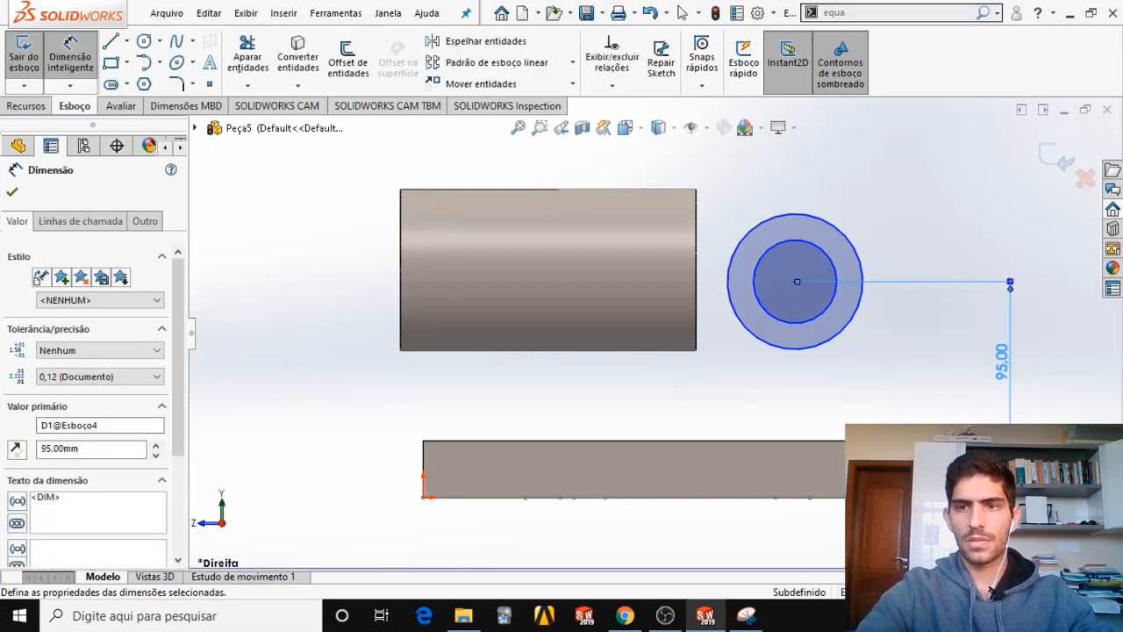
pyautogui.press('Escape')
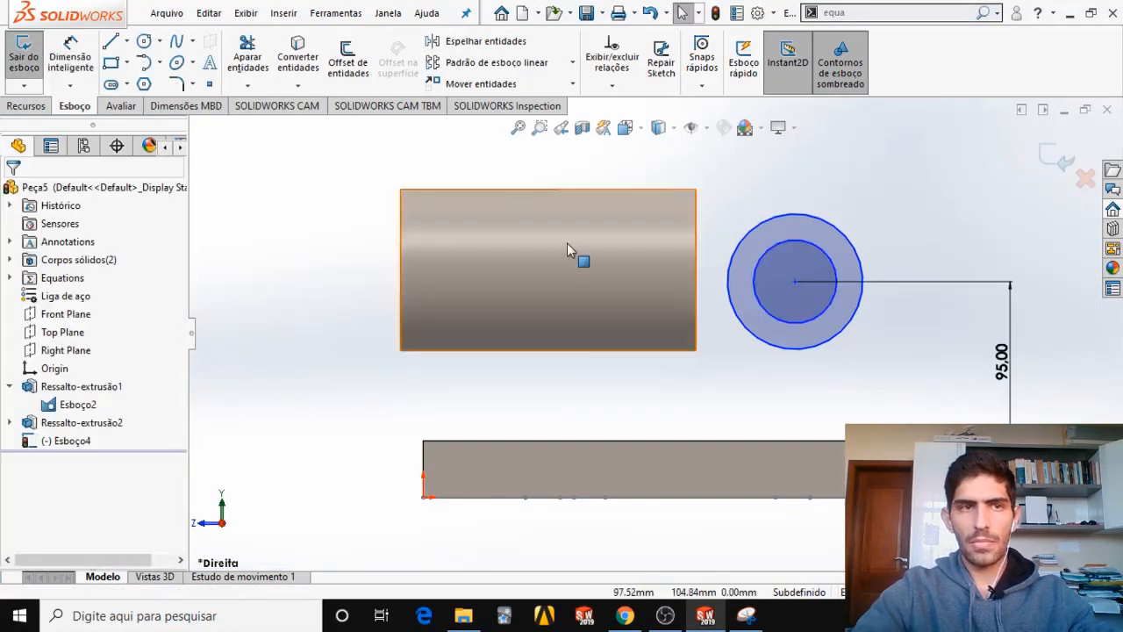
# Dimension the horizontal distance from the circles' centre to the base's front vertical edge with the equation "C"-7.5.
pyautogui.click(70, 54)
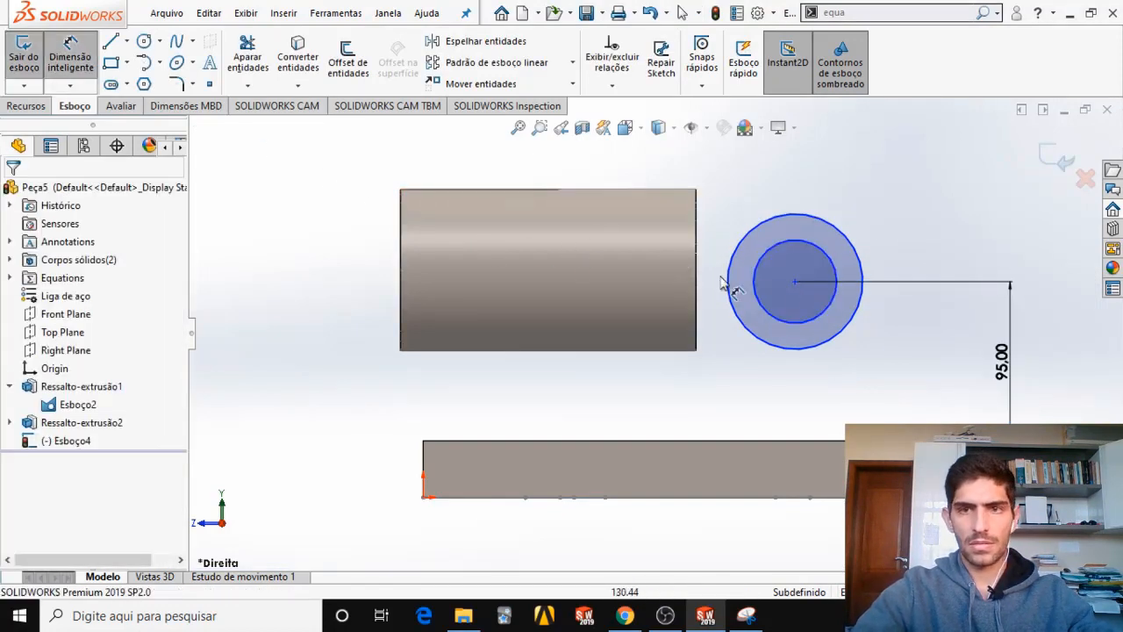
pyautogui.click(795, 283)
pyautogui.click(427, 471)
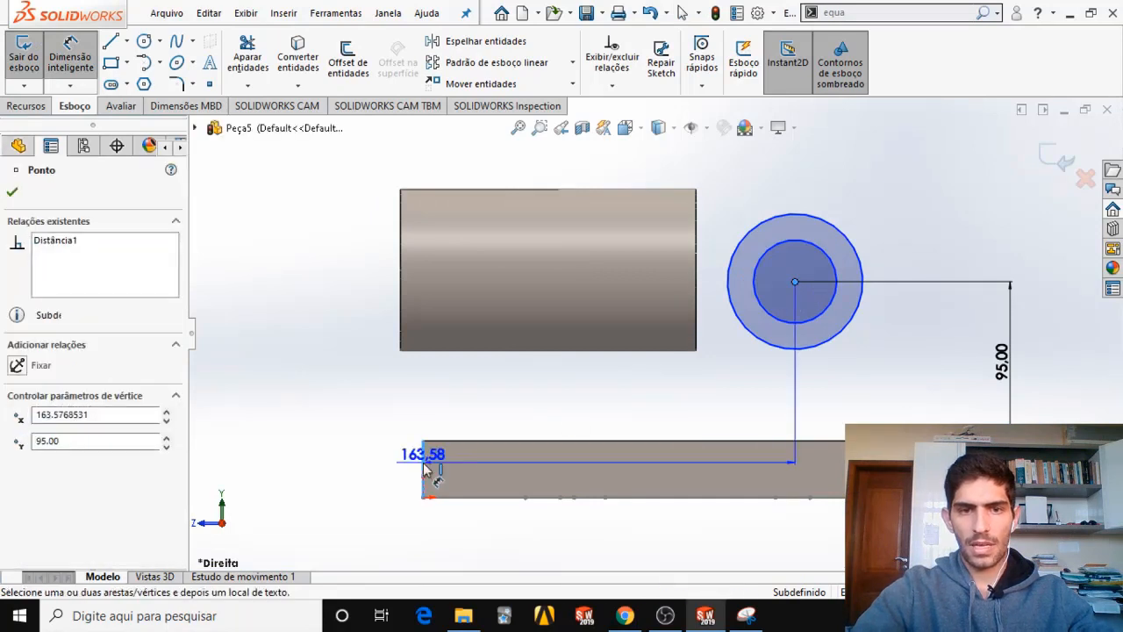
pyautogui.click(542, 517)
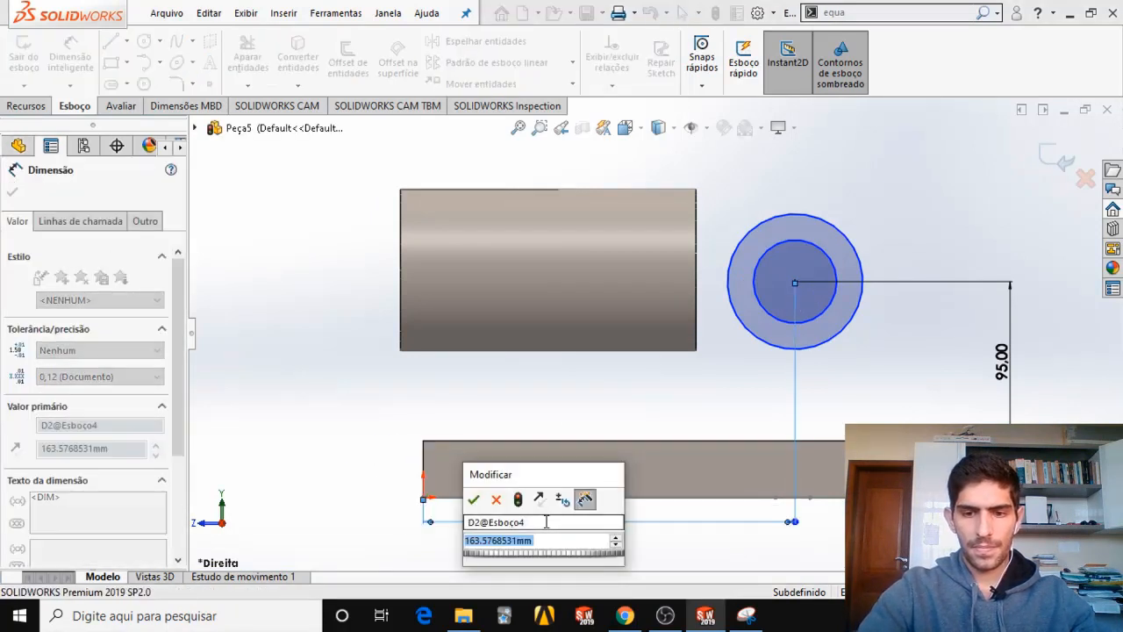
pyautogui.write('=')
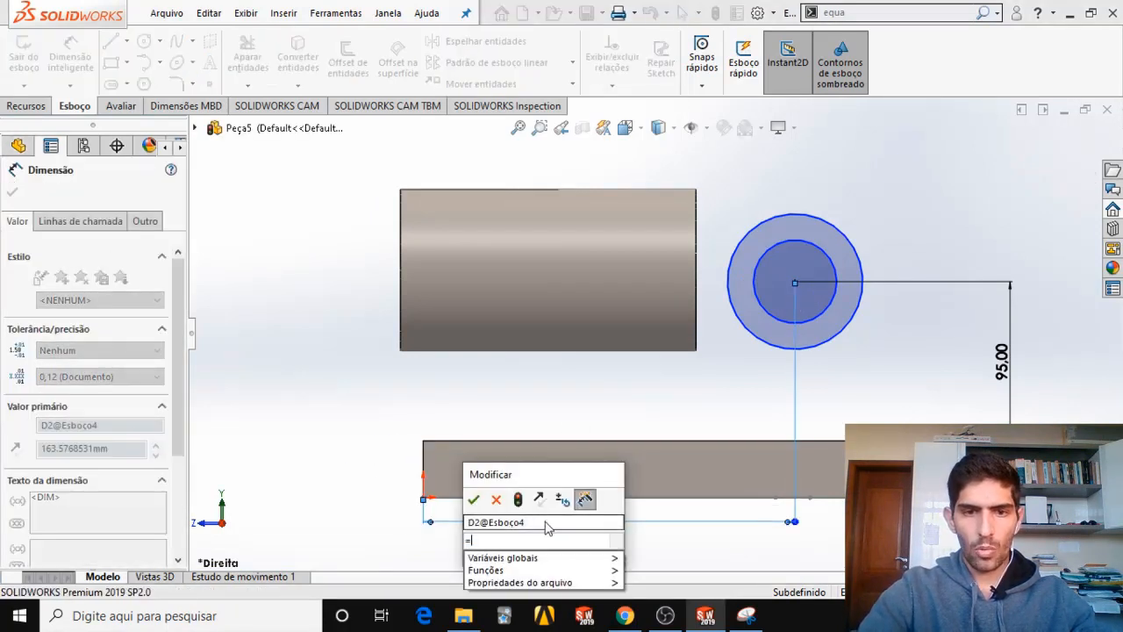
pyautogui.moveTo(613, 560)
pyautogui.click(650, 557)
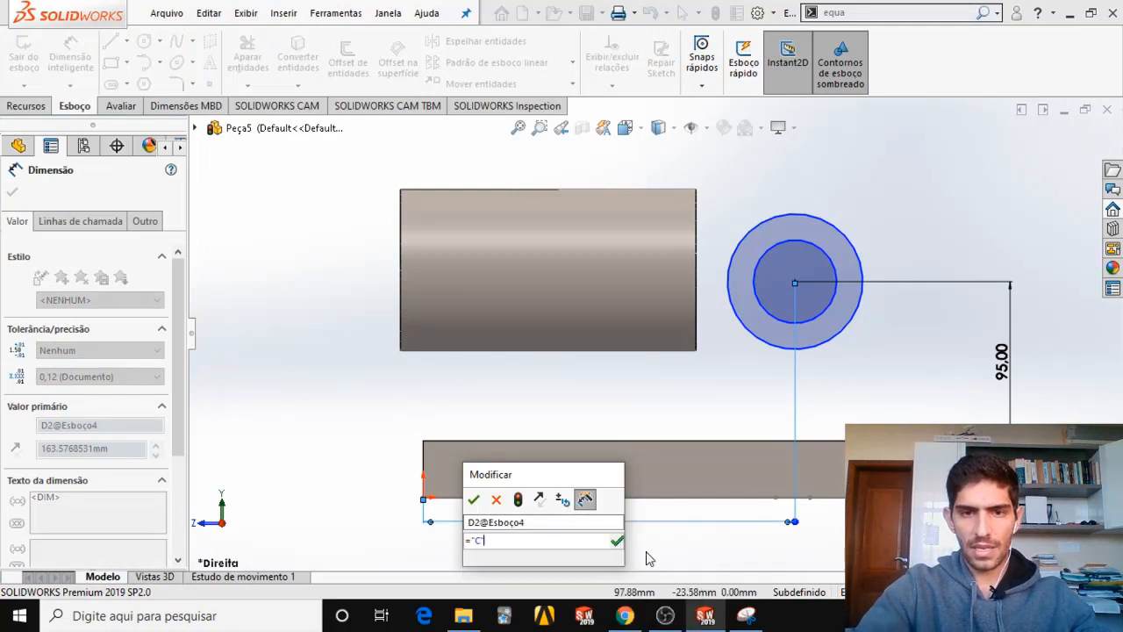
pyautogui.write('-7')
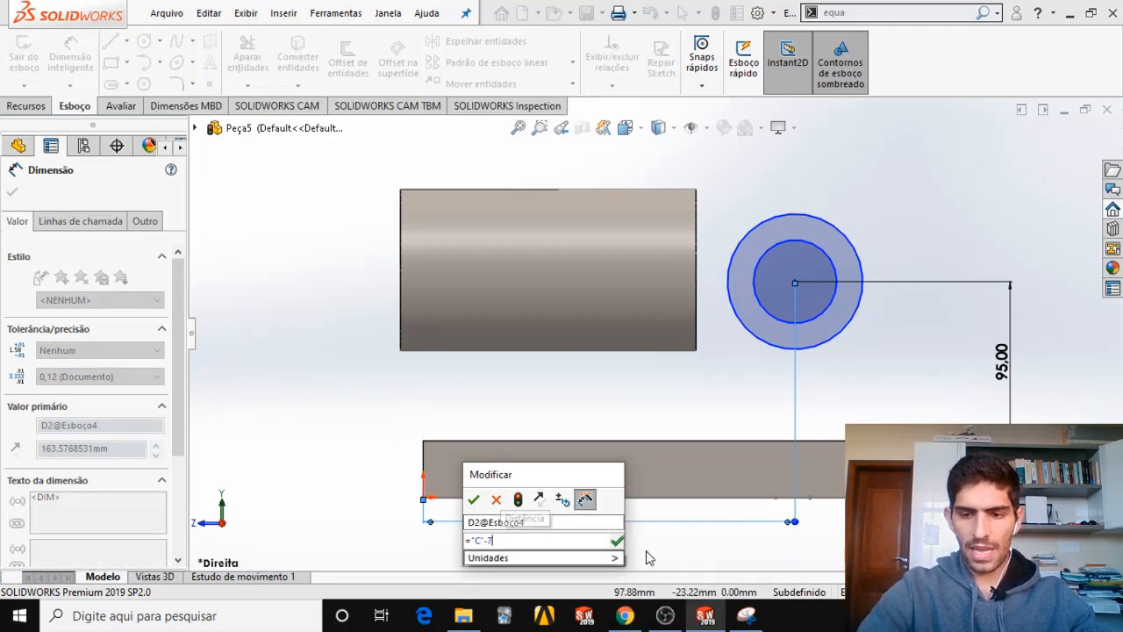
pyautogui.write('.5')
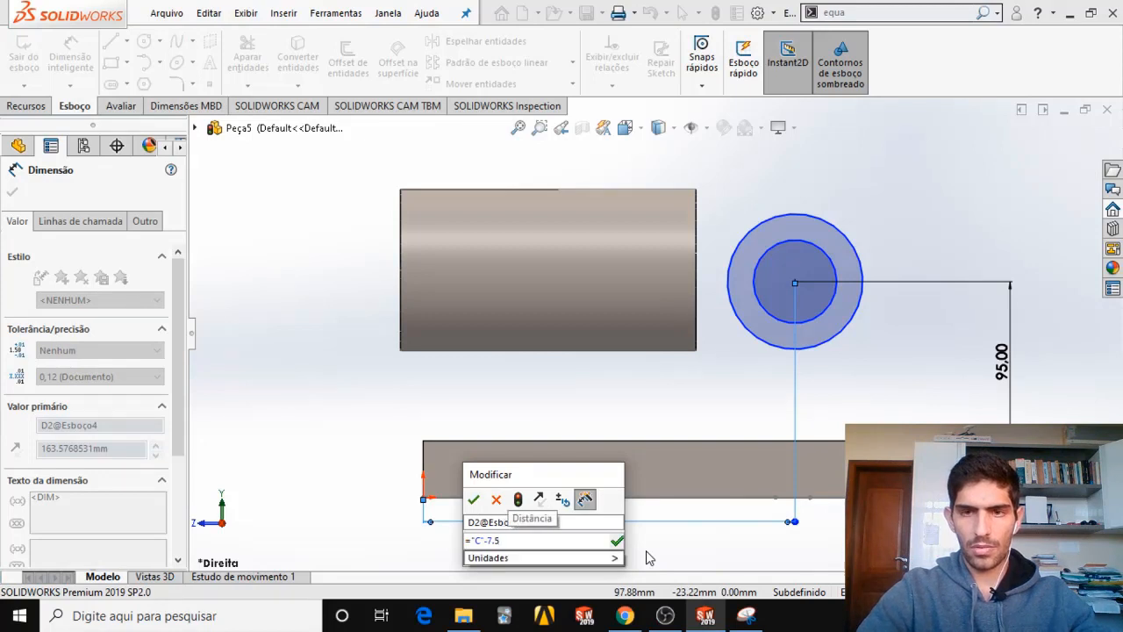
pyautogui.press('Return')
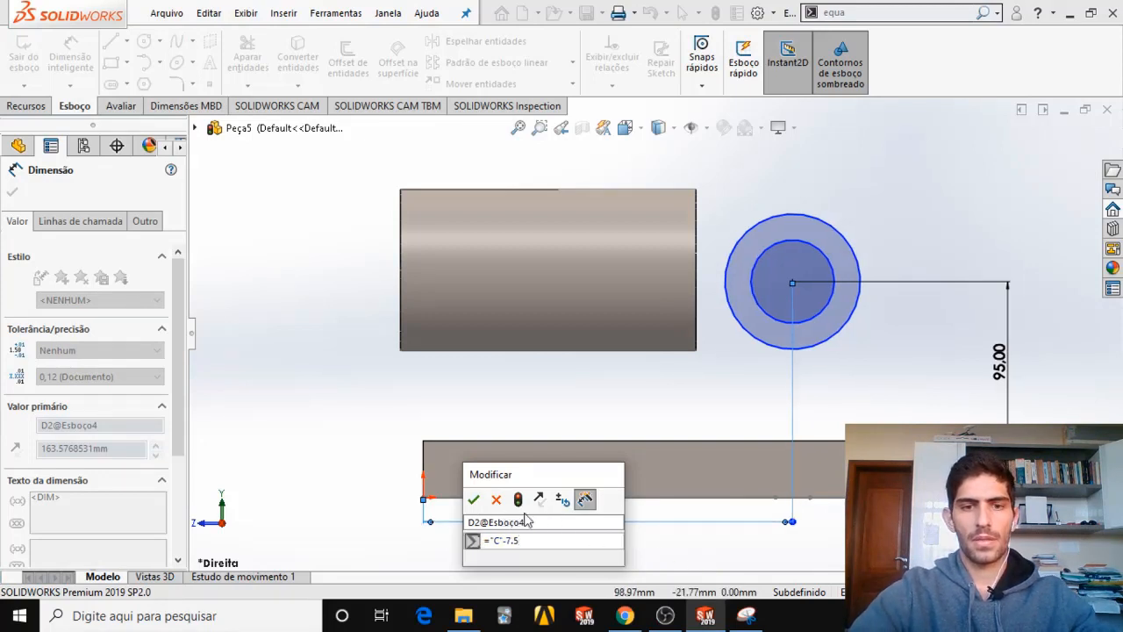
pyautogui.click(473, 500)
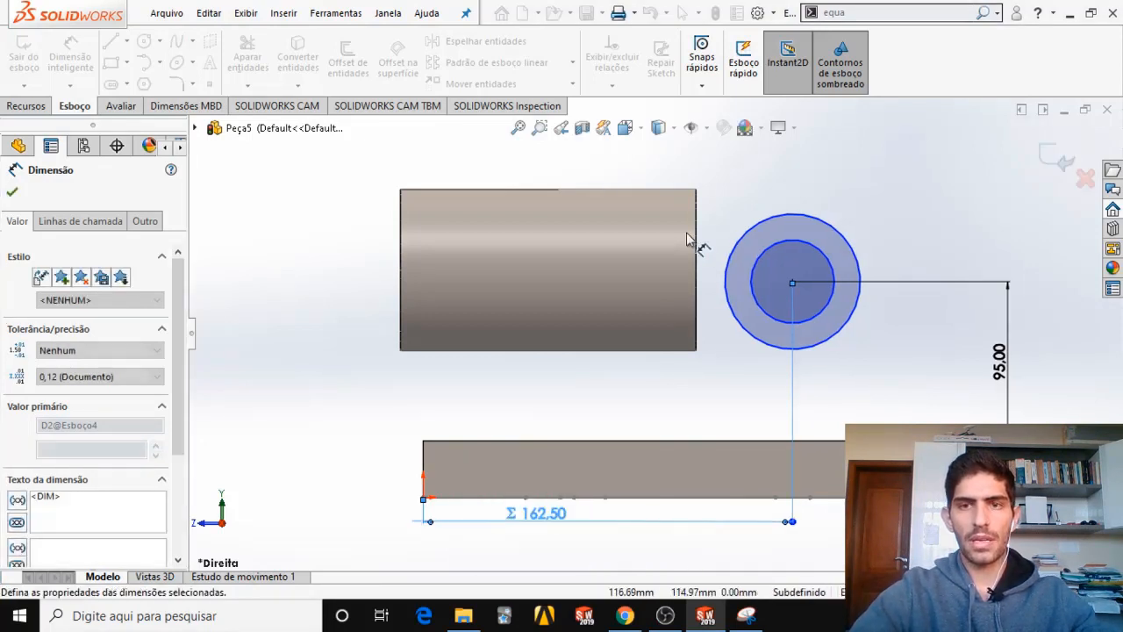
# Dimension the outer circle's diameter and link it to the global variable Y, consulting the snip for the diameter labels.
pyautogui.click(757, 232)
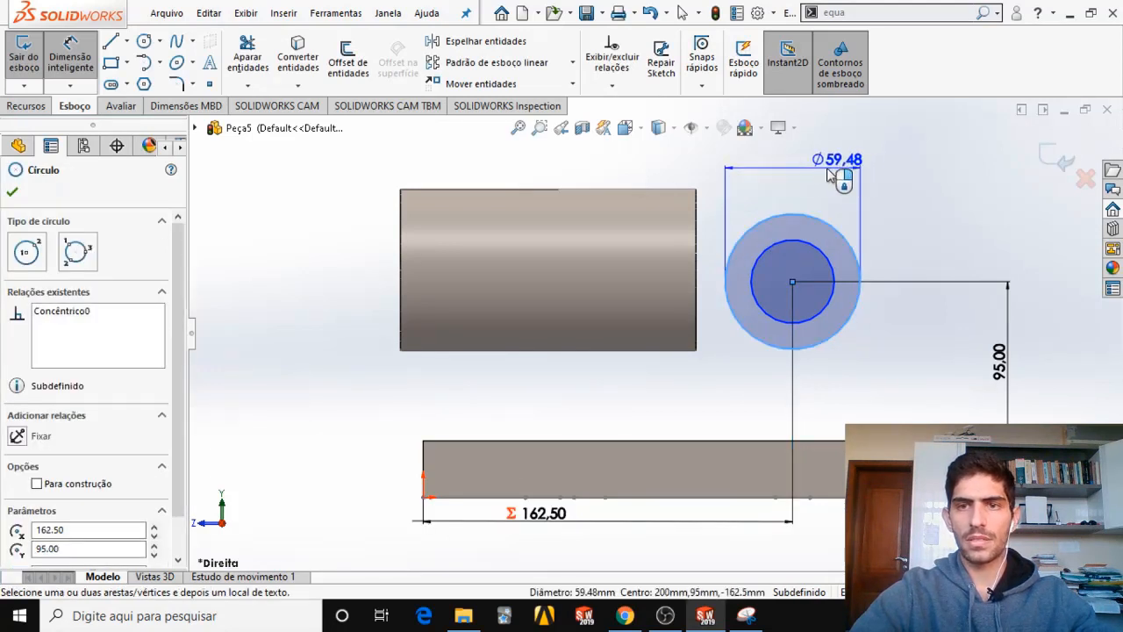
pyautogui.click(807, 175)
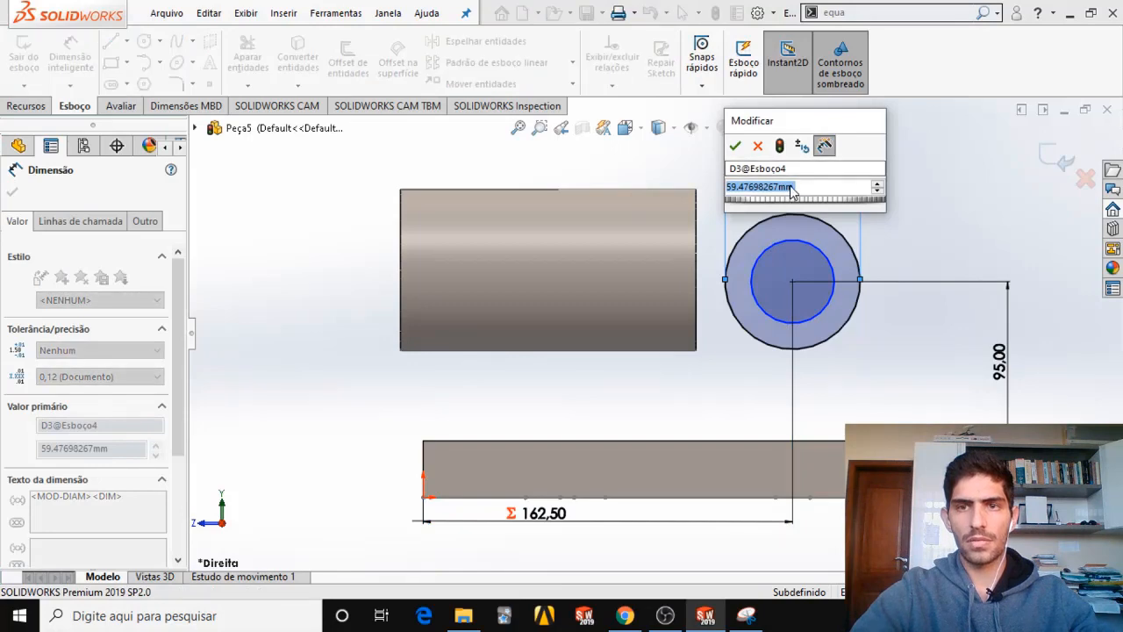
pyautogui.write('=')
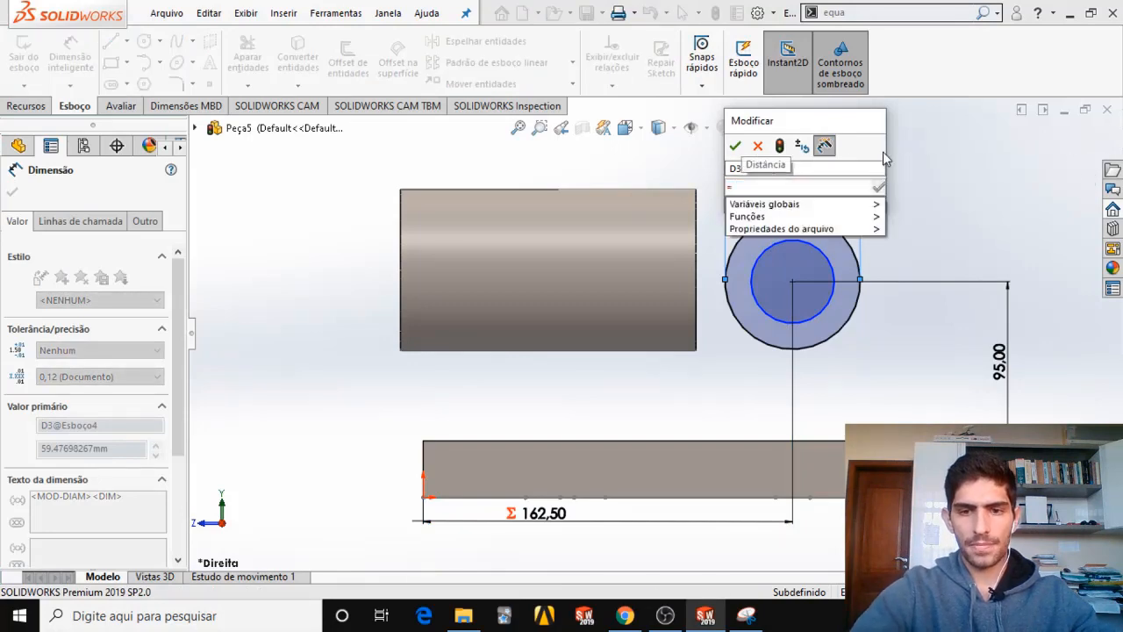
pyautogui.click(746, 615)
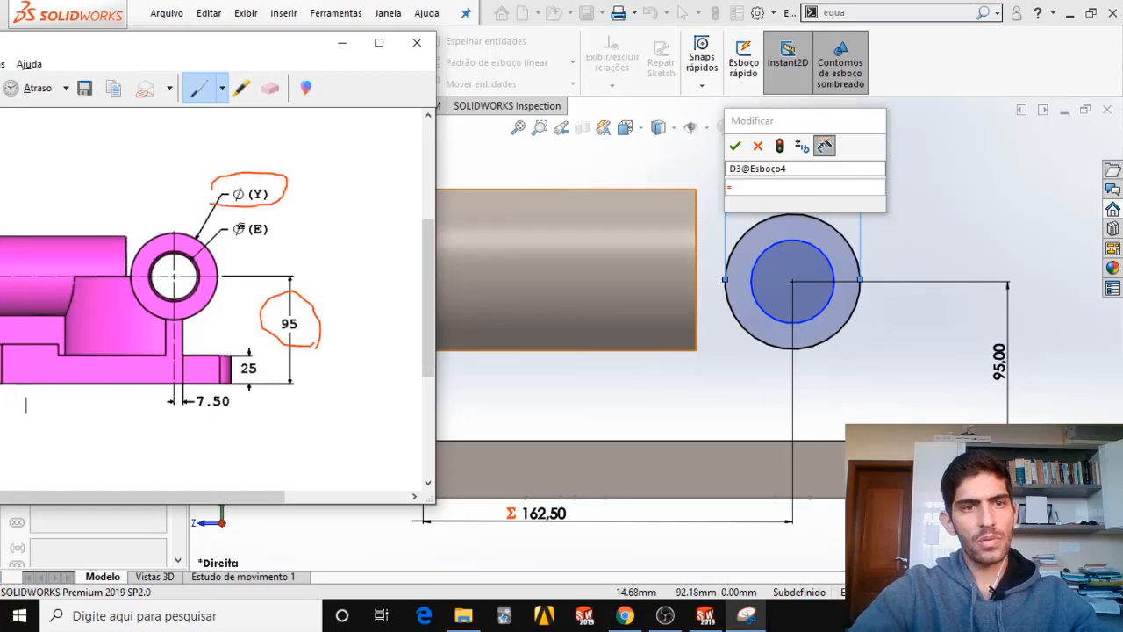
pyautogui.click(342, 43)
pyautogui.click(744, 185)
pyautogui.moveTo(815, 207)
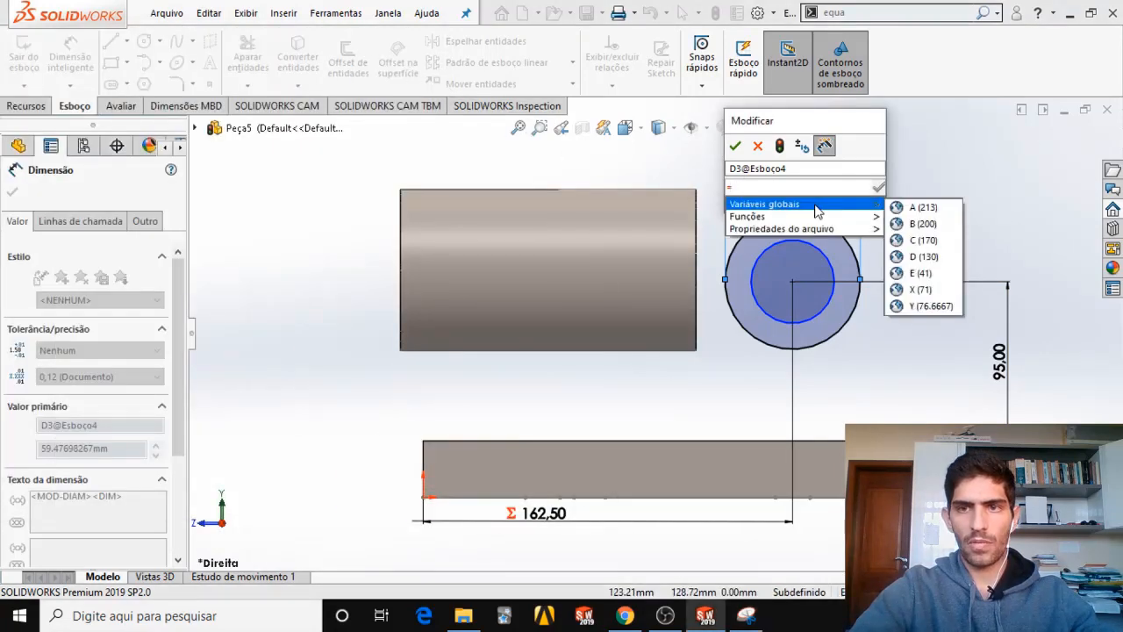
pyautogui.click(920, 305)
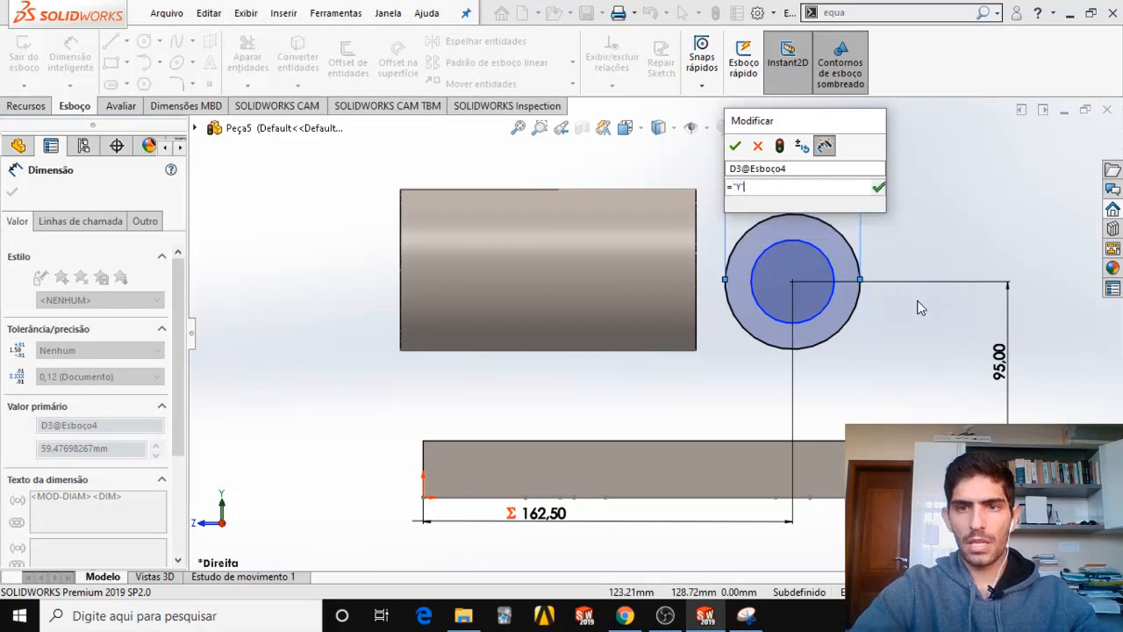
pyautogui.press('Return')
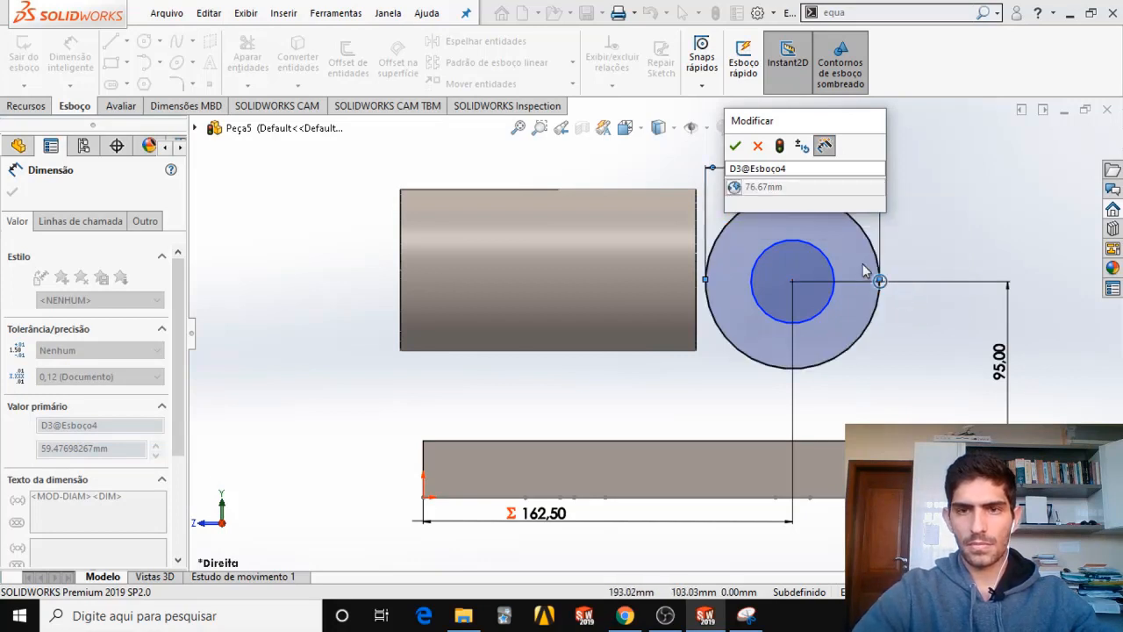
pyautogui.click(736, 145)
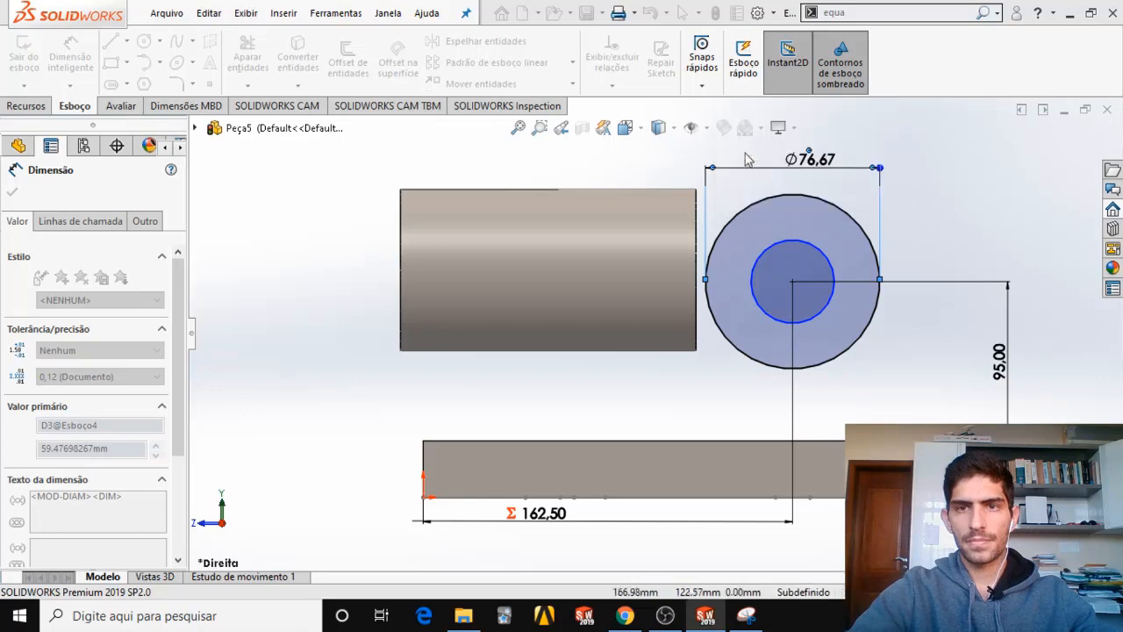
# Dimension the inner circle's diameter, link it to the global variable E, and finish dimensioning.
pyautogui.click(786, 243)
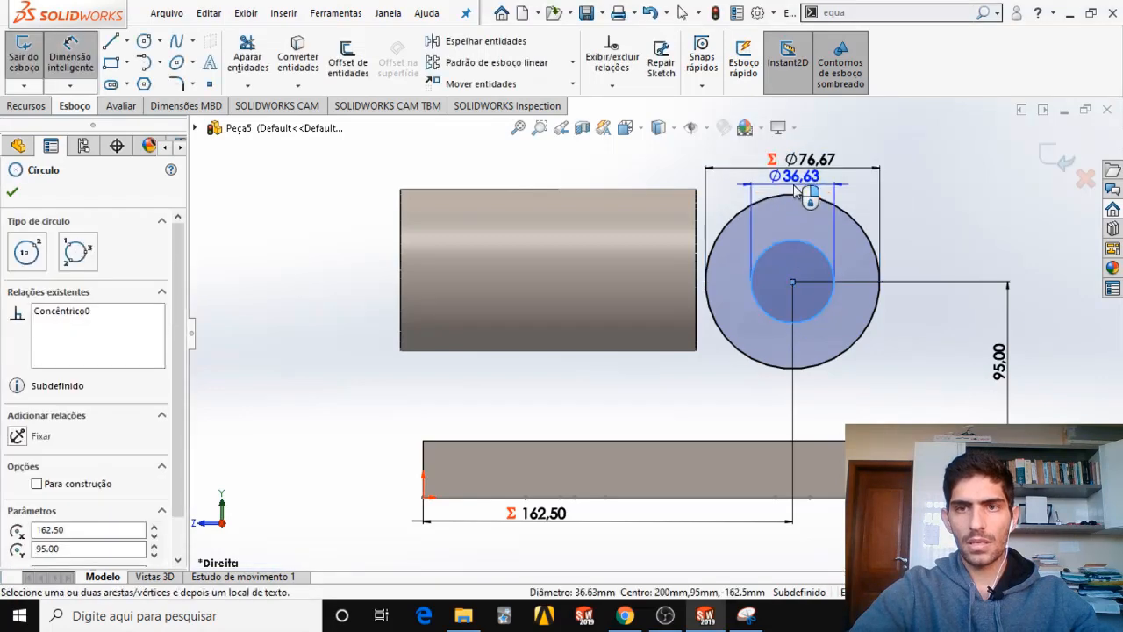
pyautogui.click(800, 195)
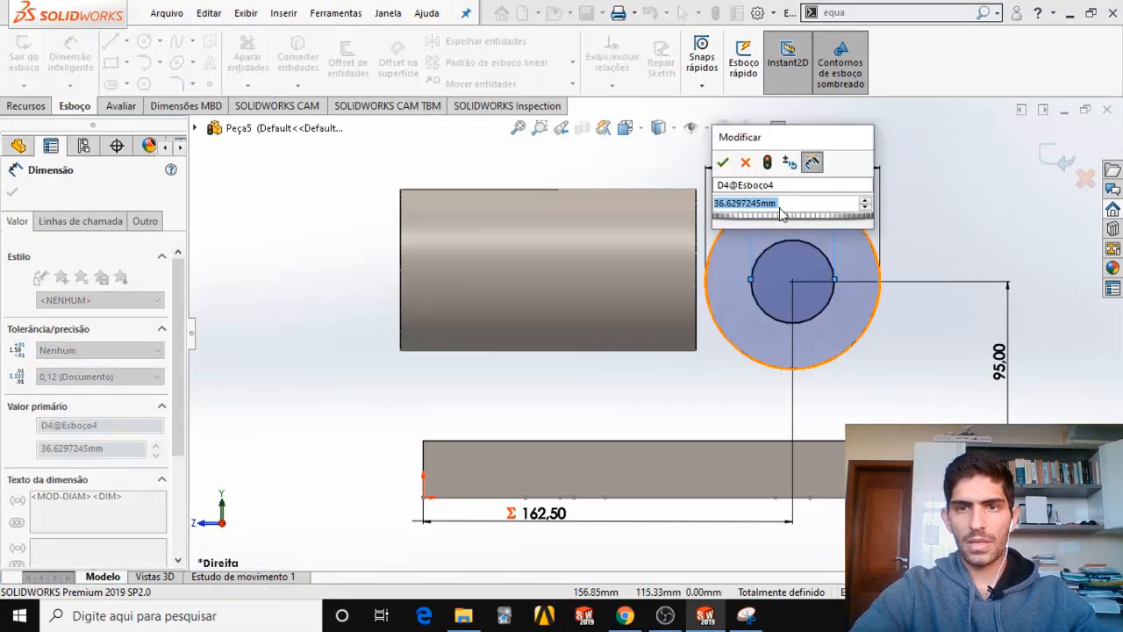
pyautogui.write('=')
pyautogui.moveTo(816, 226)
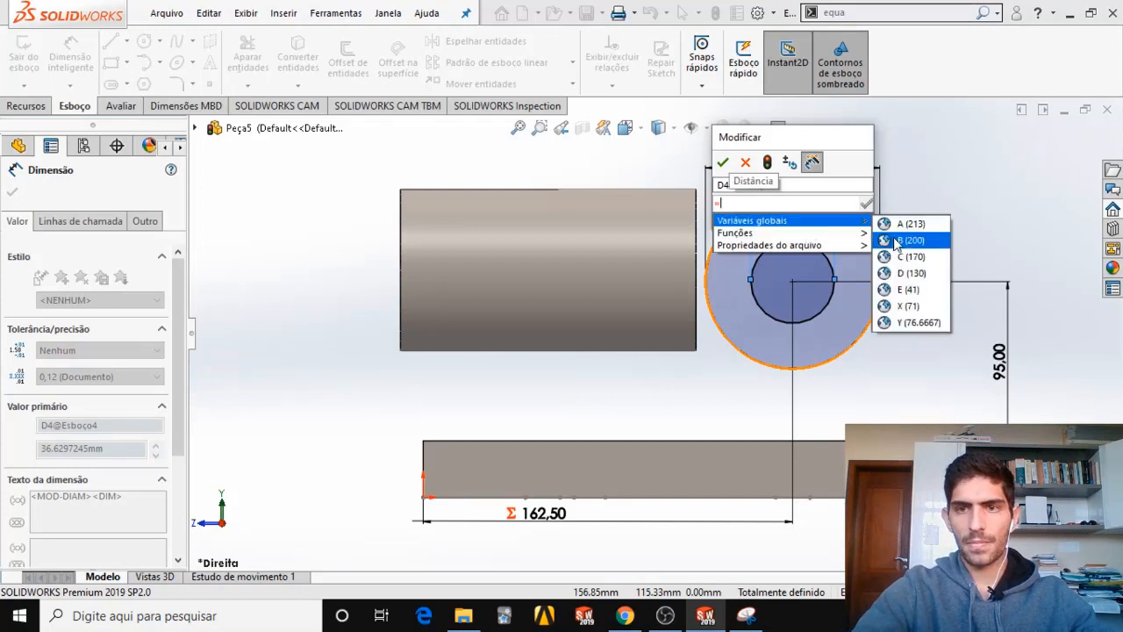
pyautogui.click(908, 290)
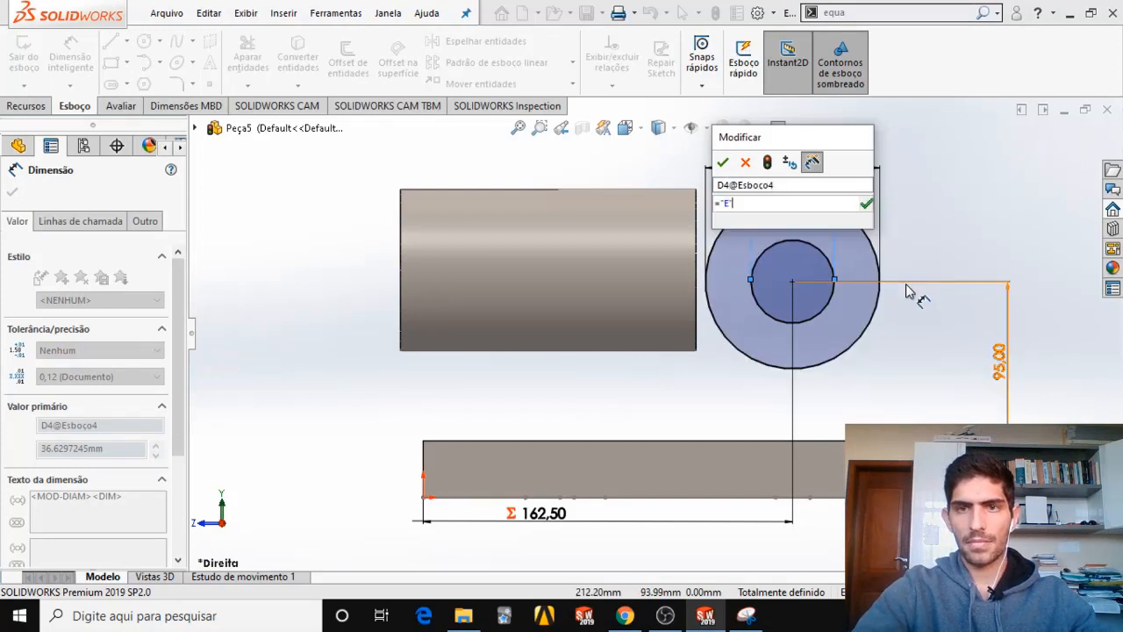
pyautogui.click(722, 162)
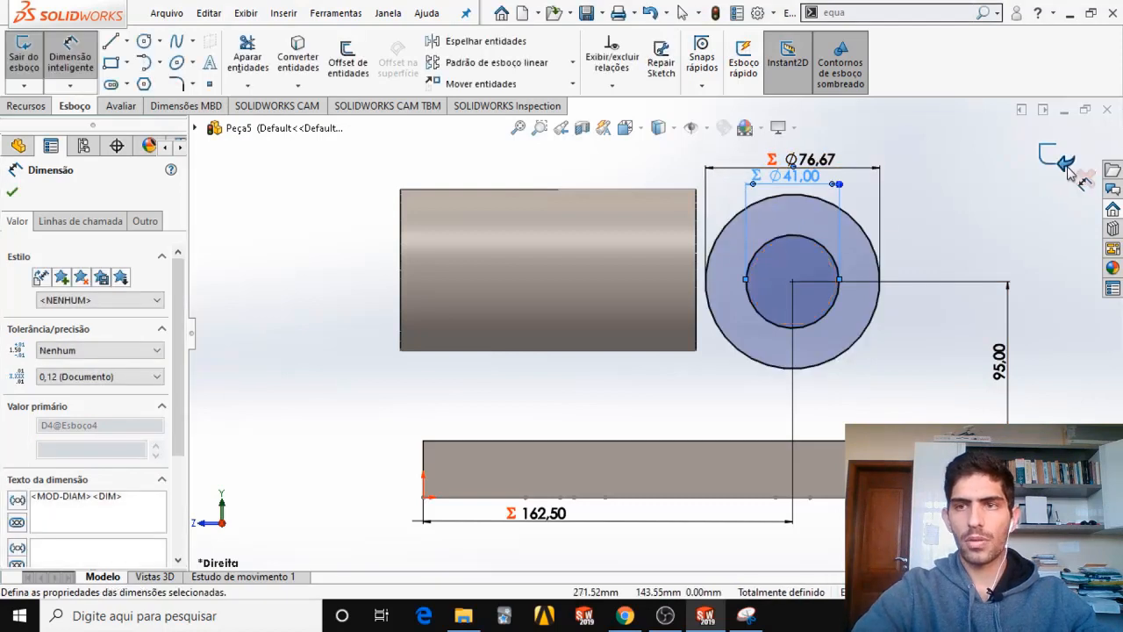
pyautogui.click(13, 194)
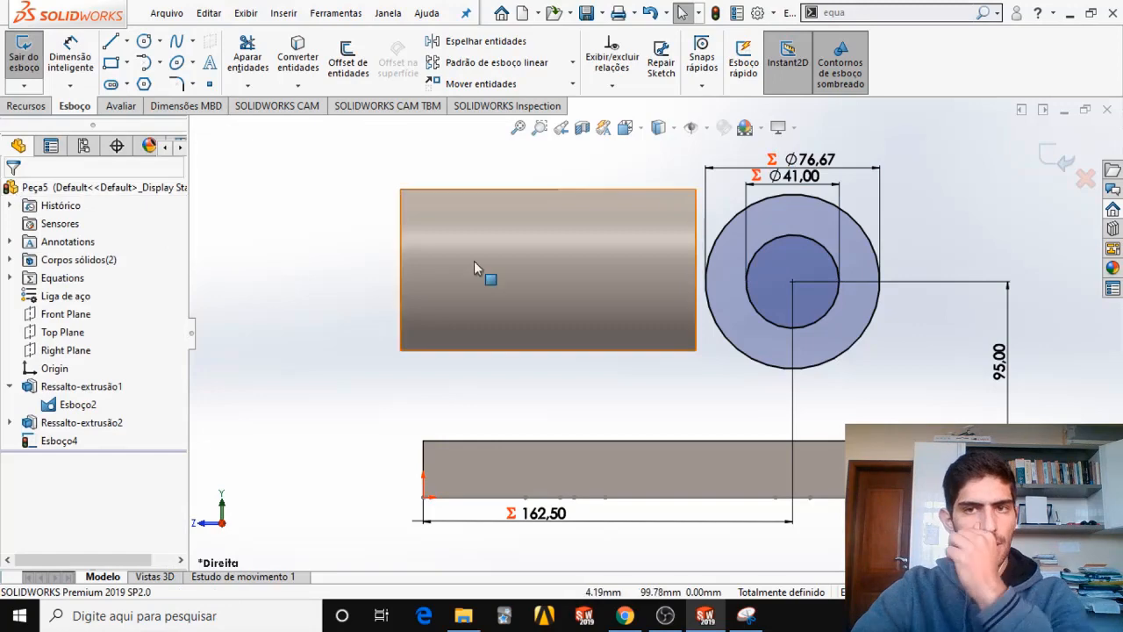
# Start a boss extrusion of the second tube's sketch in the reversed direction, with only the outer circle as the selected contour.
pyautogui.moveTo(802, 263); pyautogui.dragTo(759, 308, button='middle')
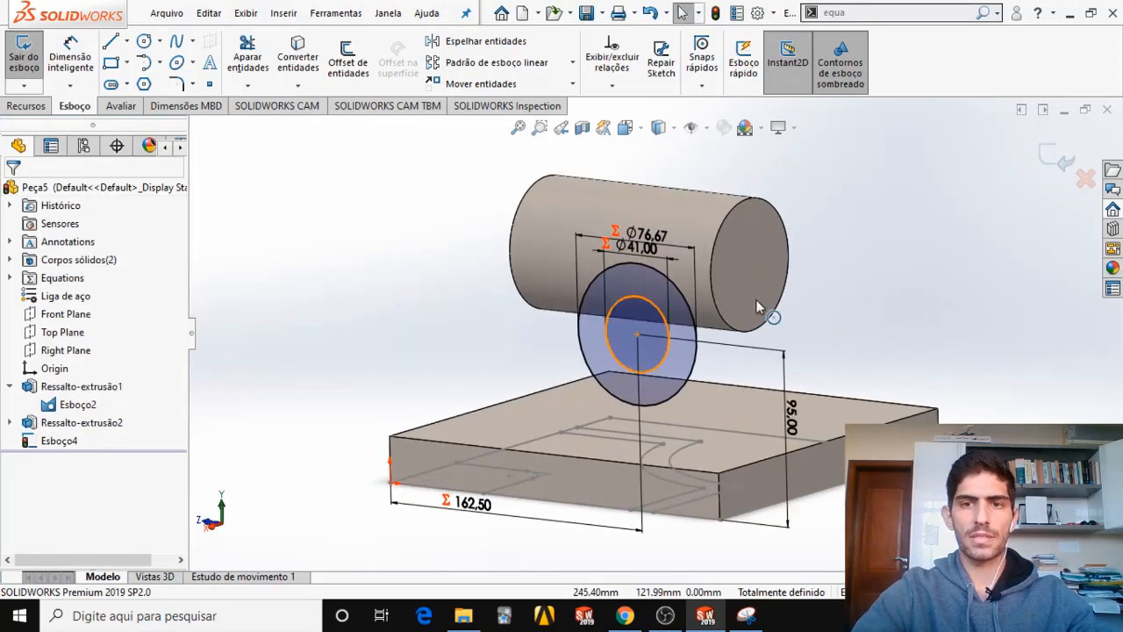
pyautogui.click(25, 106)
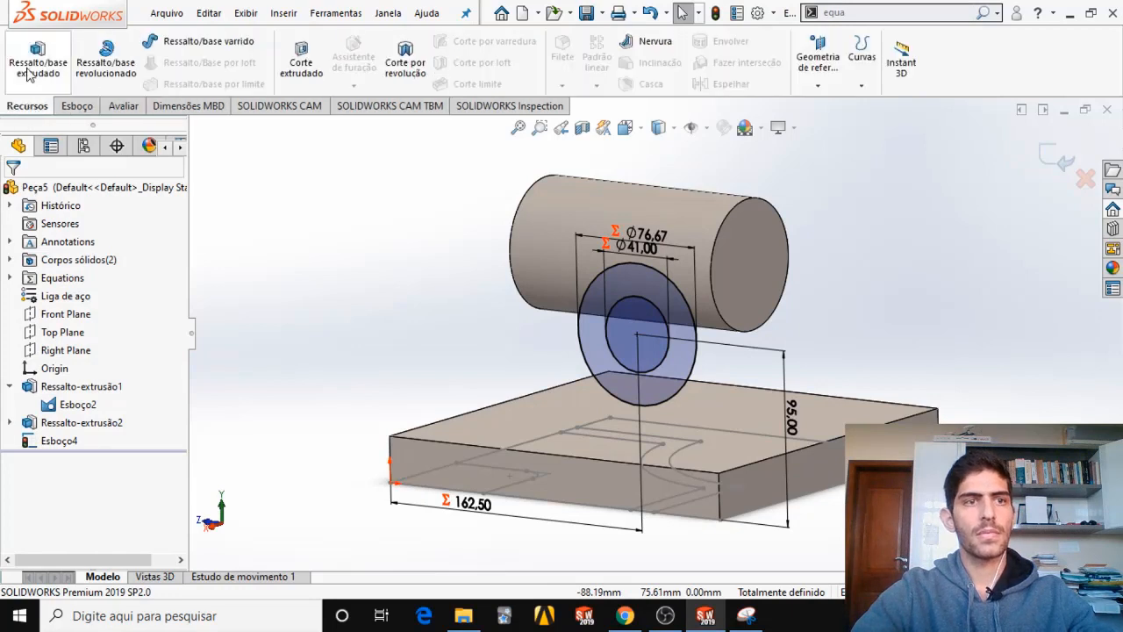
pyautogui.click(27, 67)
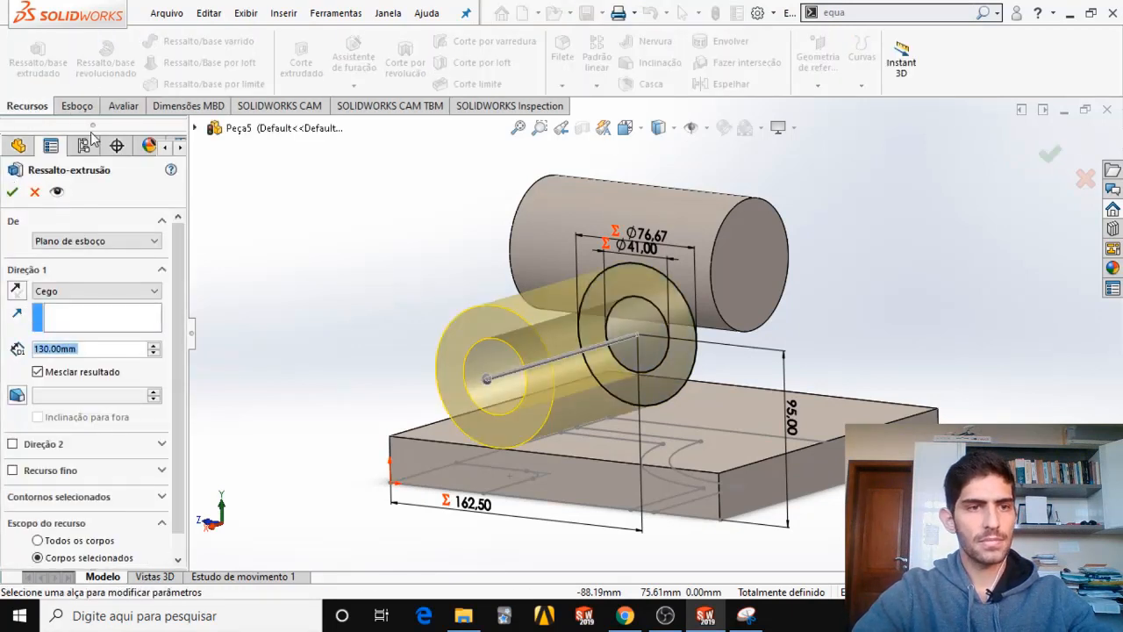
pyautogui.click(15, 290)
pyautogui.moveTo(672, 276); pyautogui.dragTo(614, 326, button='middle')
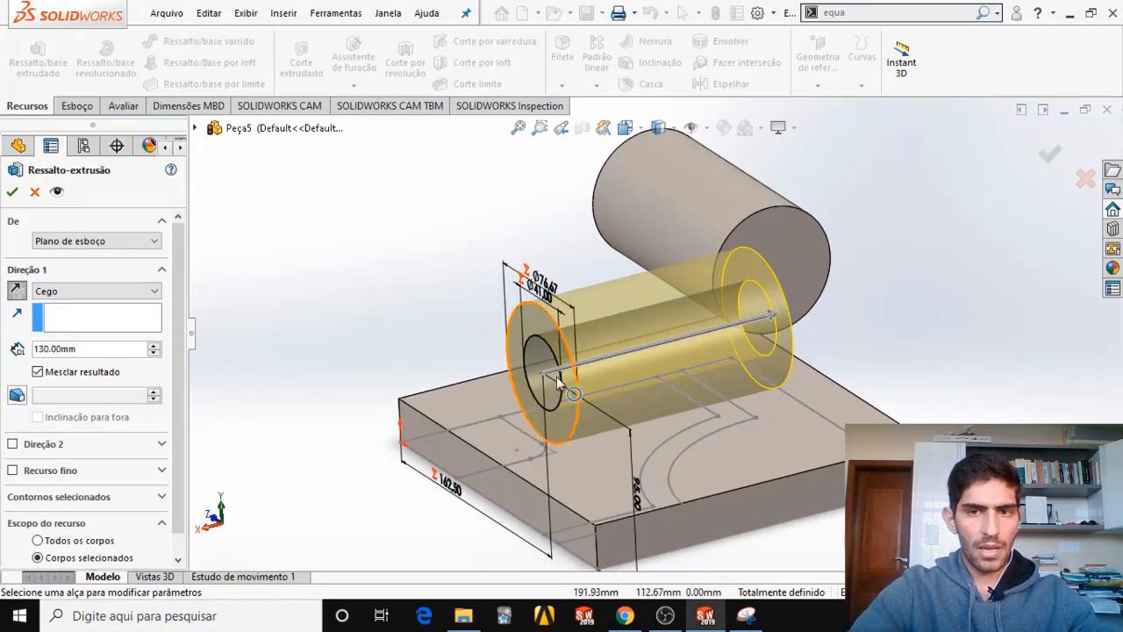
pyautogui.moveTo(558, 379); pyautogui.dragTo(368, 412, button='middle')
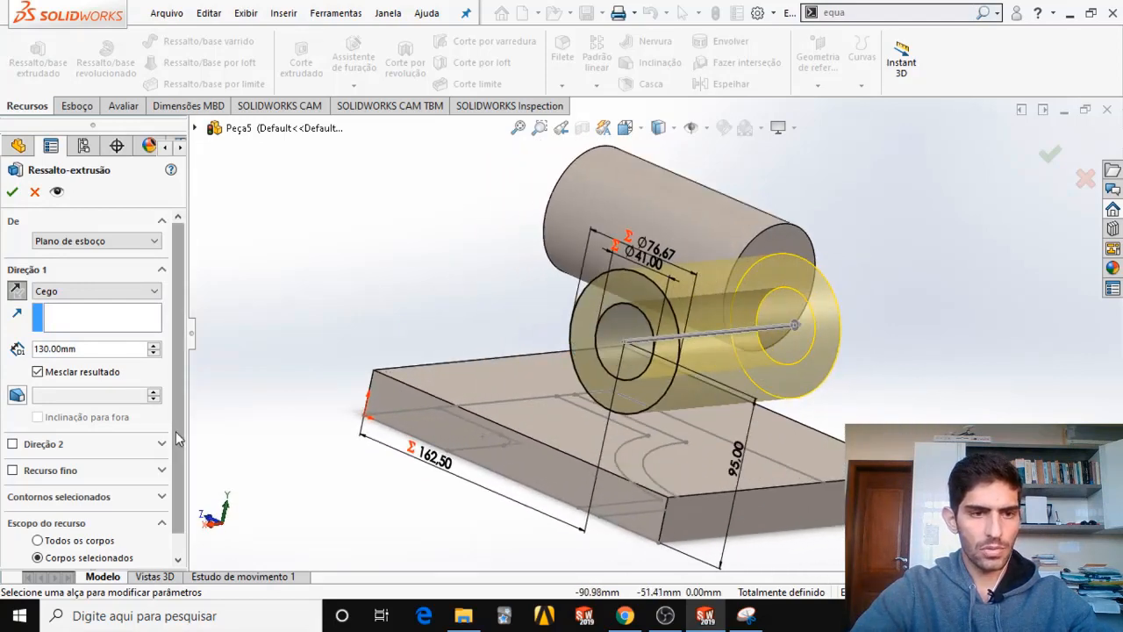
pyautogui.scroll(-1, 175, 430)
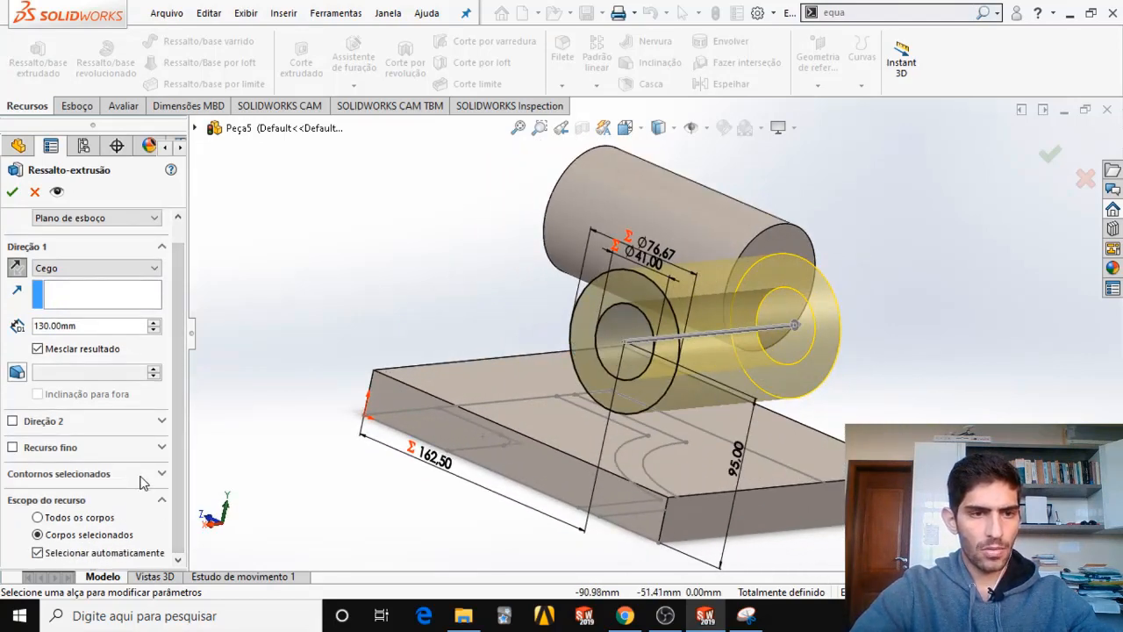
pyautogui.click(140, 477)
pyautogui.click(664, 291)
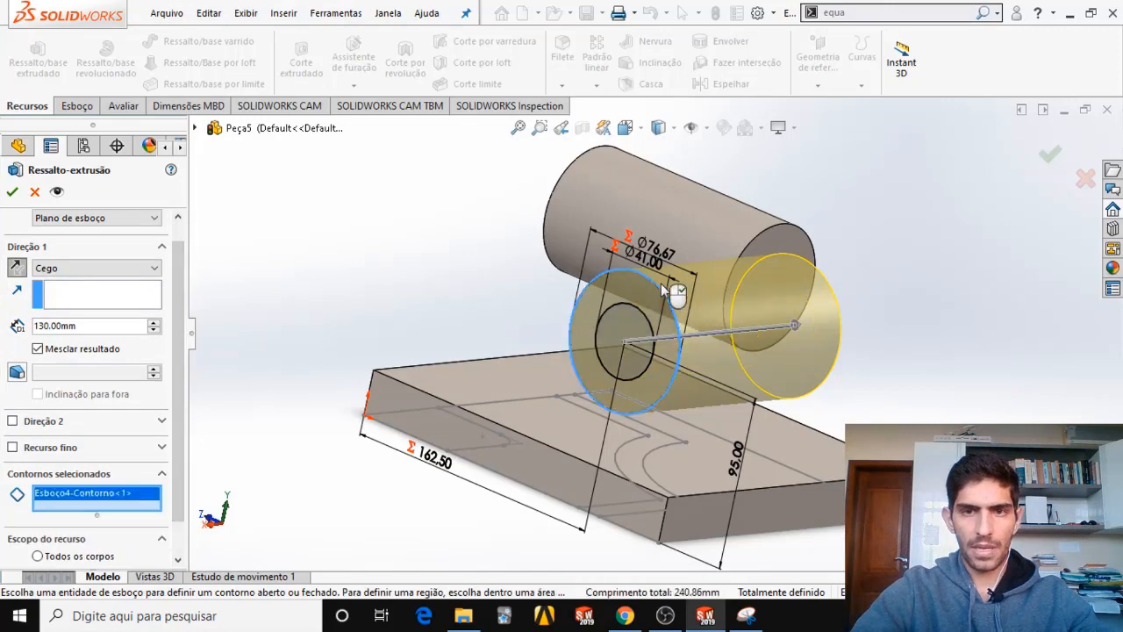
pyautogui.moveTo(562, 349); pyautogui.dragTo(563, 377, button='middle')
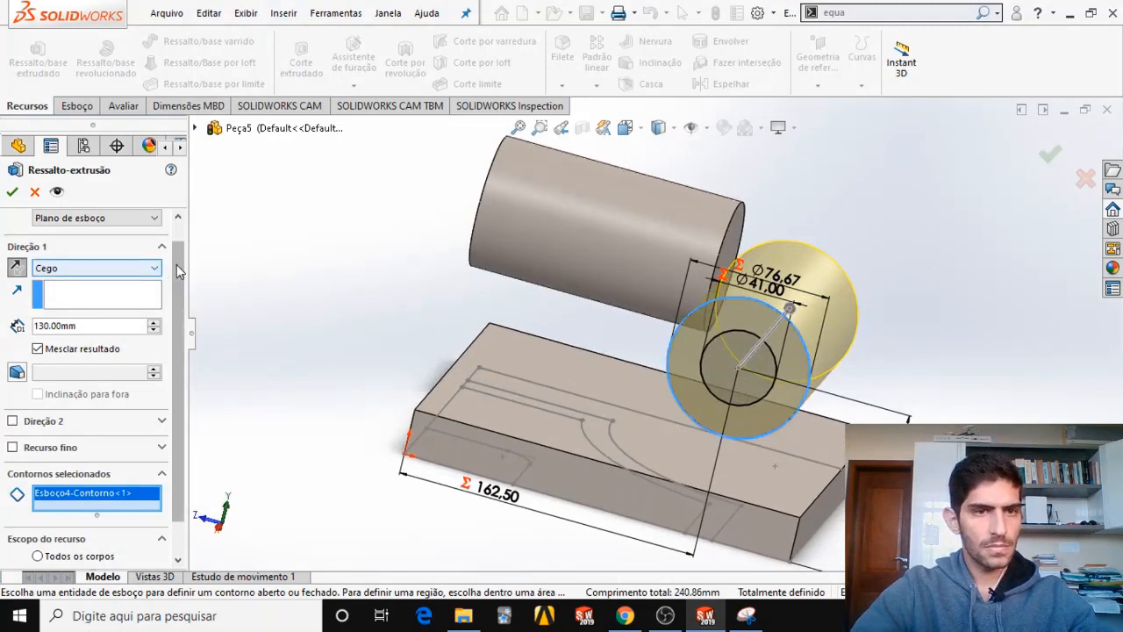
# Set the tube extrusion to start at a 10 mm offset from the sketch plane.
pyautogui.scroll(1, 177, 264)
pyautogui.click(154, 243)
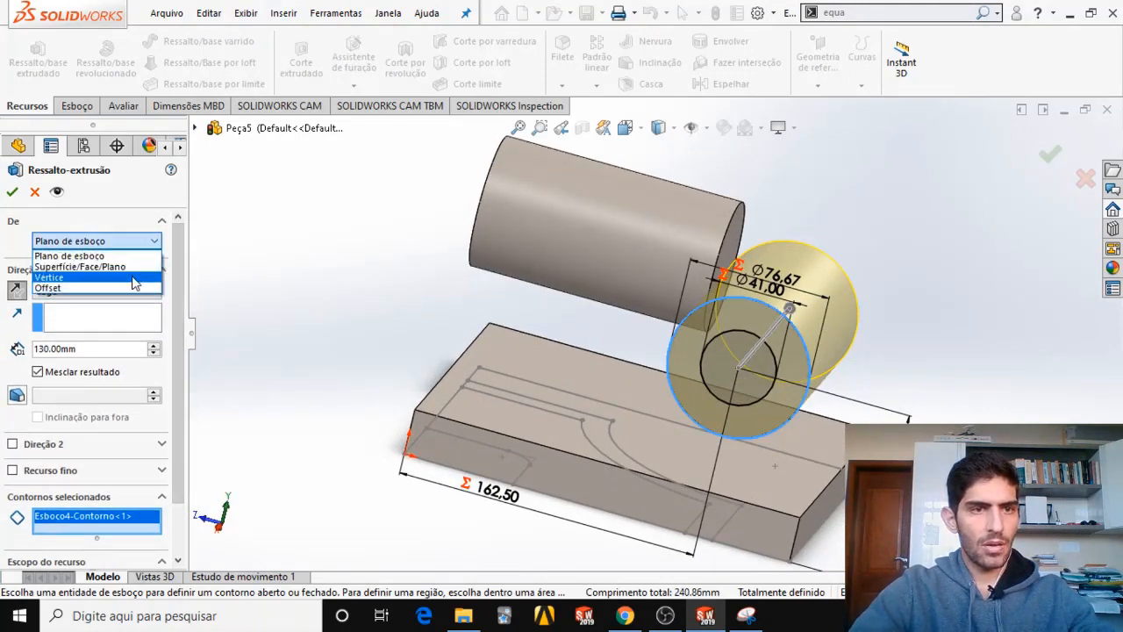
pyautogui.click(51, 286)
pyautogui.moveTo(668, 363); pyautogui.dragTo(305, 331, button='middle')
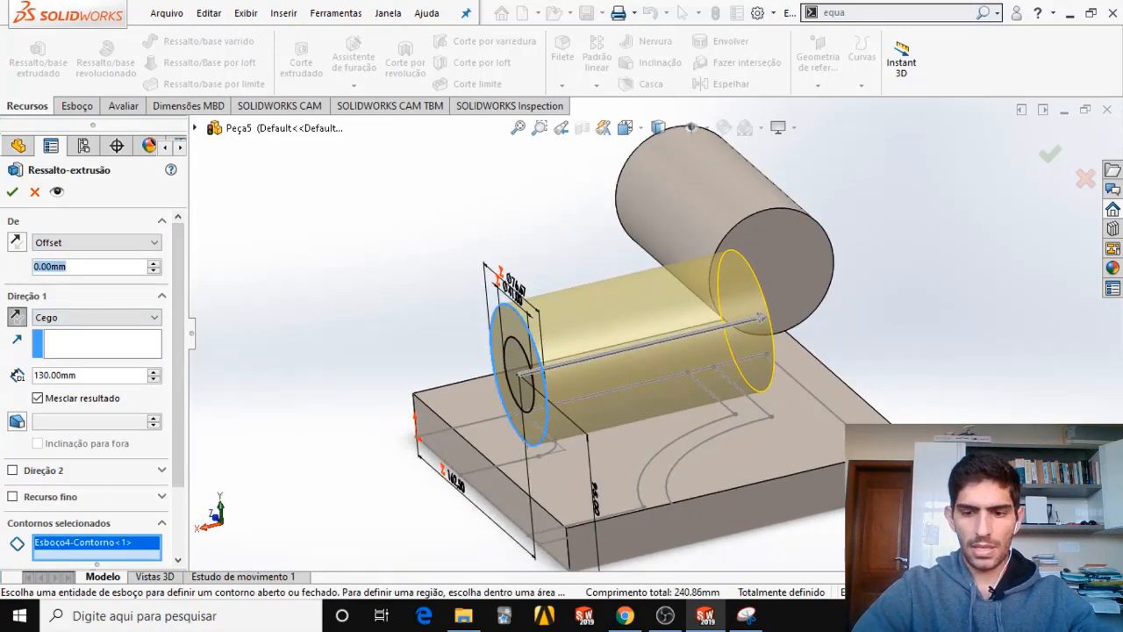
pyautogui.write('10')
pyautogui.press('Return')
pyautogui.moveTo(459, 323); pyautogui.dragTo(492, 334, button='middle')
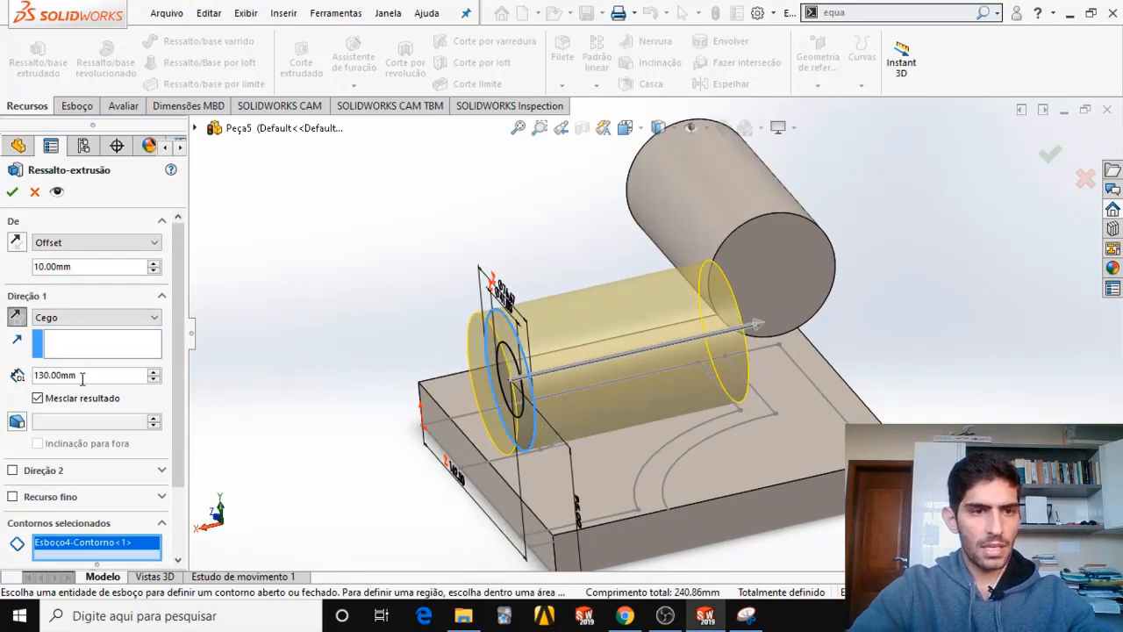
# Link the tube extrusion's depth to the global variable D and accept the feature.
pyautogui.write('=')
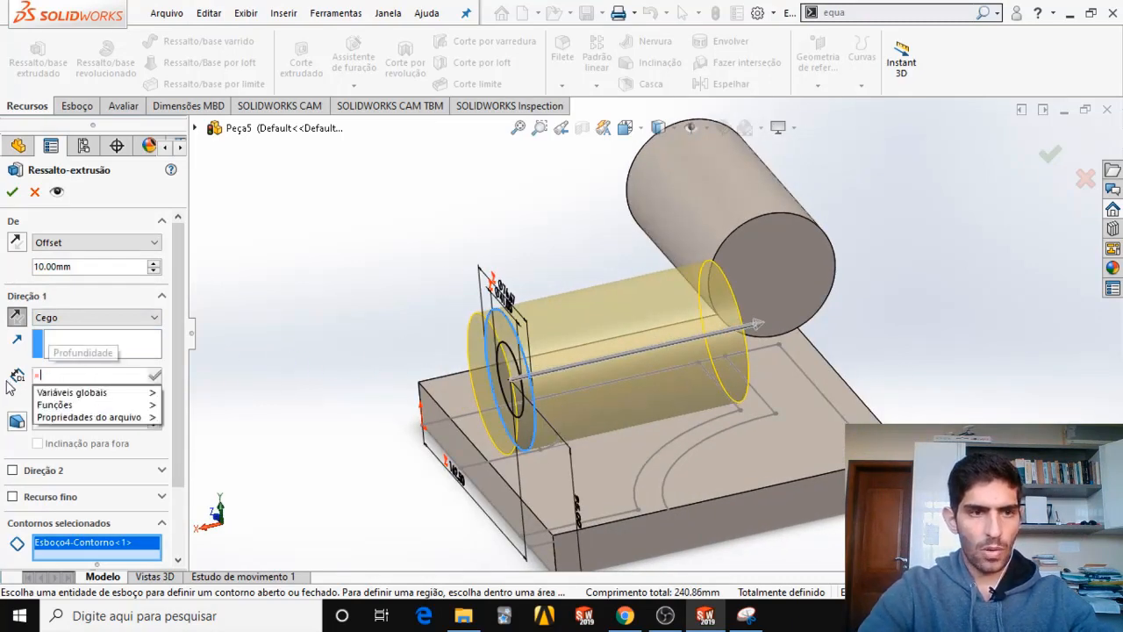
pyautogui.moveTo(66, 393)
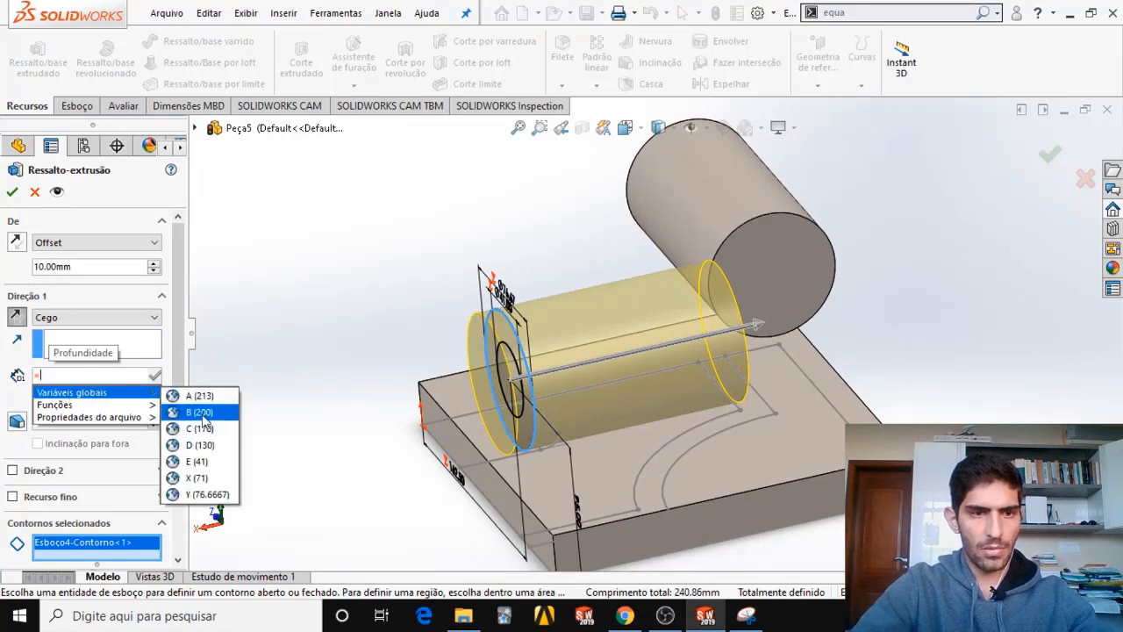
pyautogui.click(205, 442)
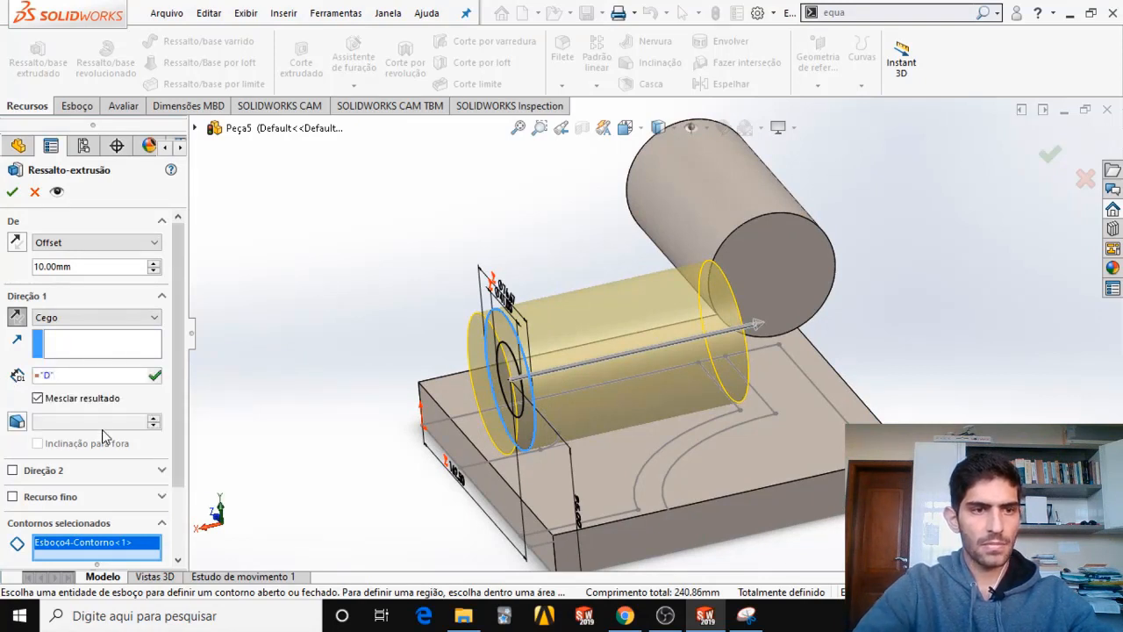
pyautogui.click(156, 375)
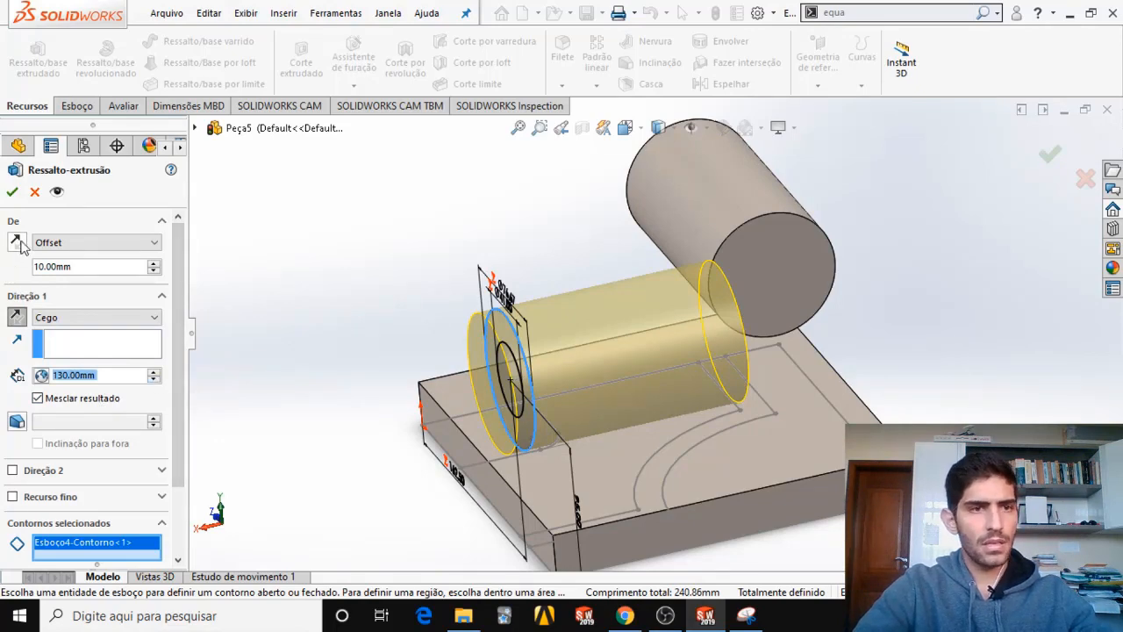
pyautogui.click(11, 192)
# Start a 15 mm thin boss extrusion from the base sketch's inner open contour that runs beneath both tubes.
pyautogui.moveTo(527, 368); pyautogui.dragTo(558, 498, button='middle')
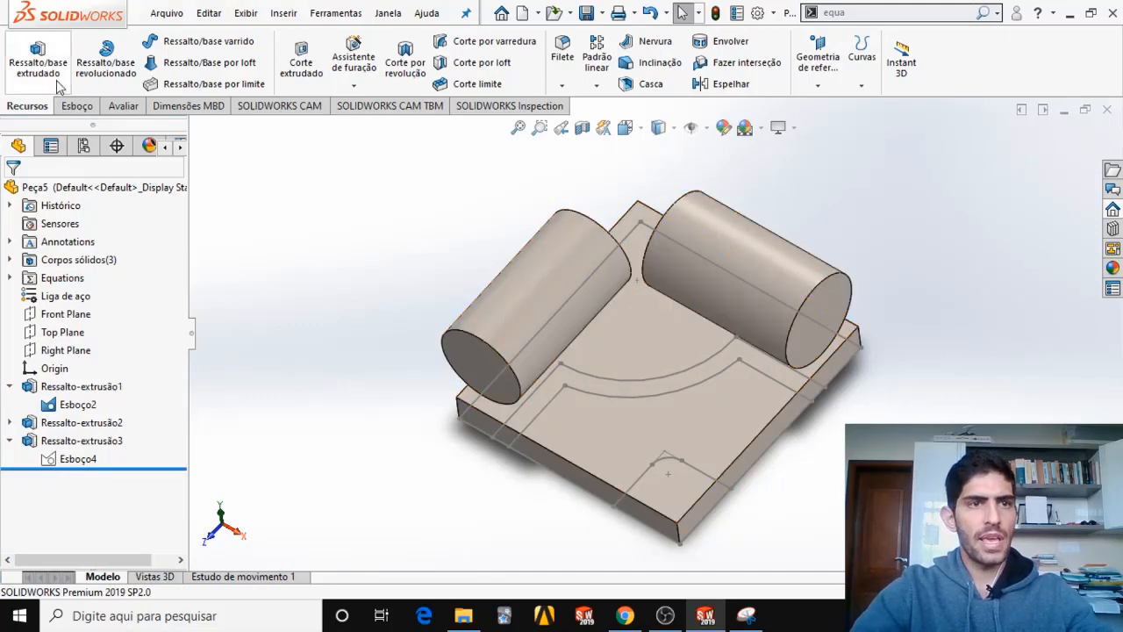
pyautogui.click(37, 54)
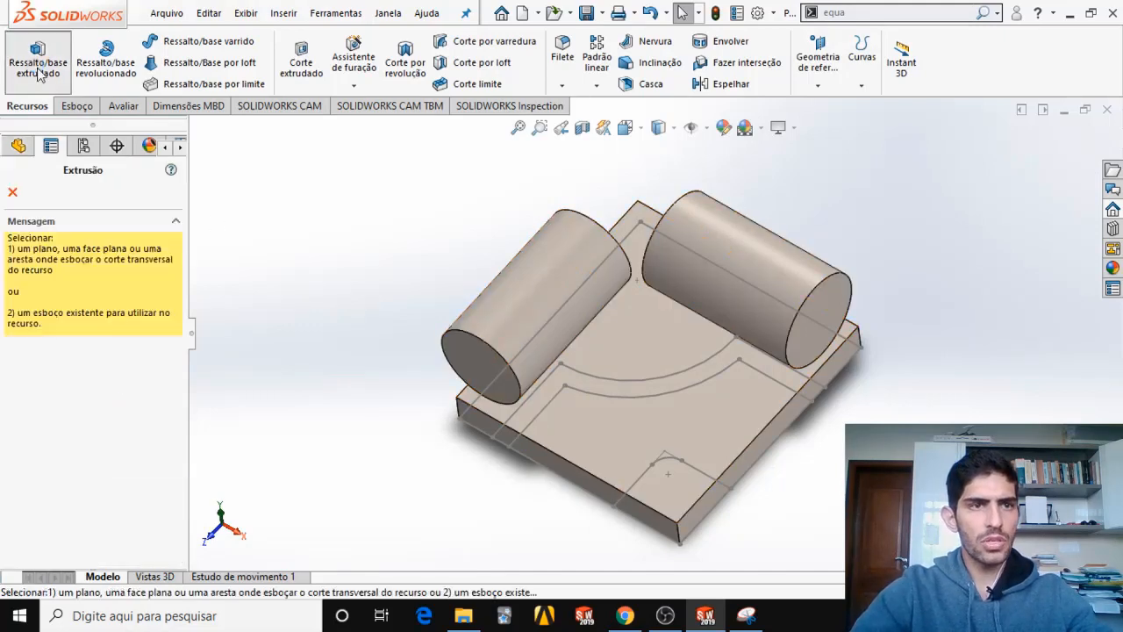
pyautogui.click(527, 400)
pyautogui.click(526, 400)
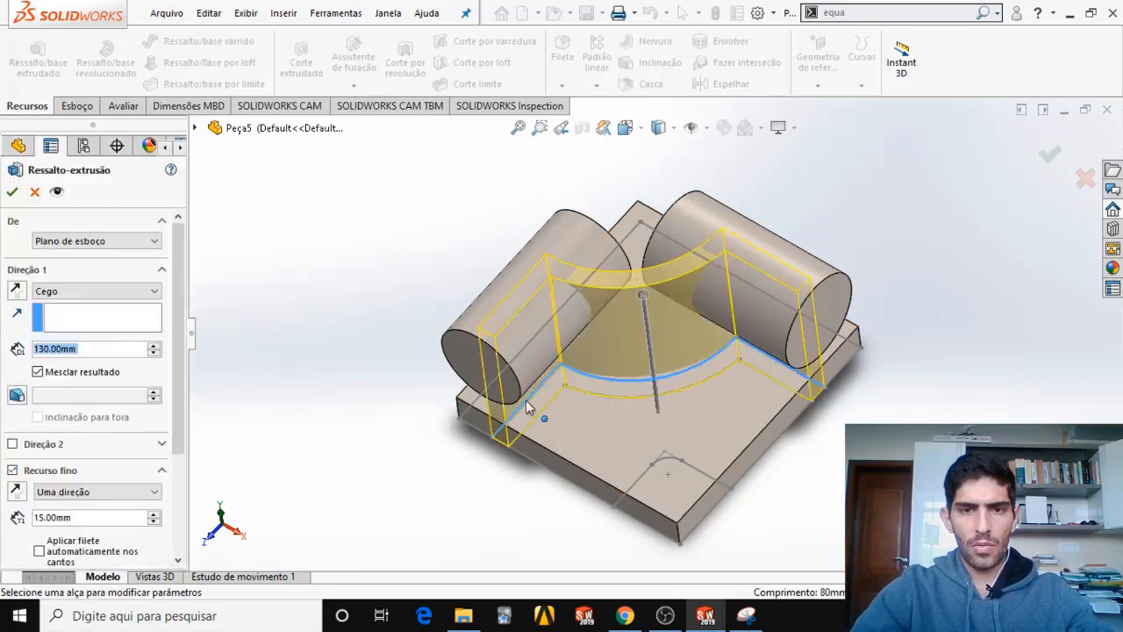
pyautogui.moveTo(419, 433); pyautogui.dragTo(530, 428, button='middle')
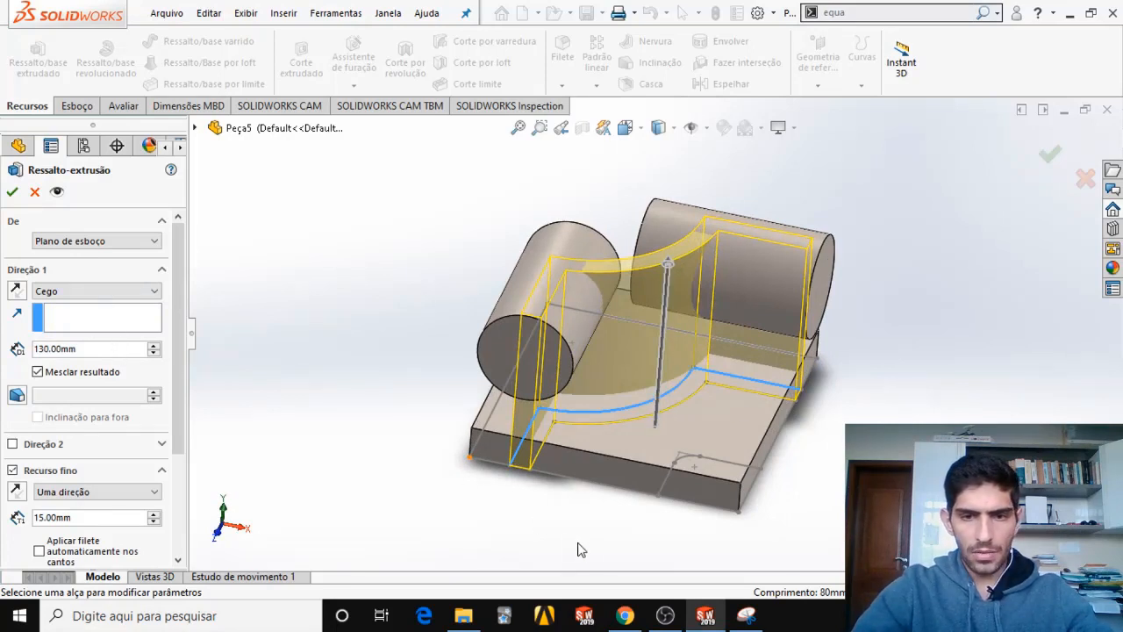
# Consult the exam drawings in the snip and the browser's PDF, and extrude the thin wall to a depth of 95 mm.
pyautogui.click(744, 618)
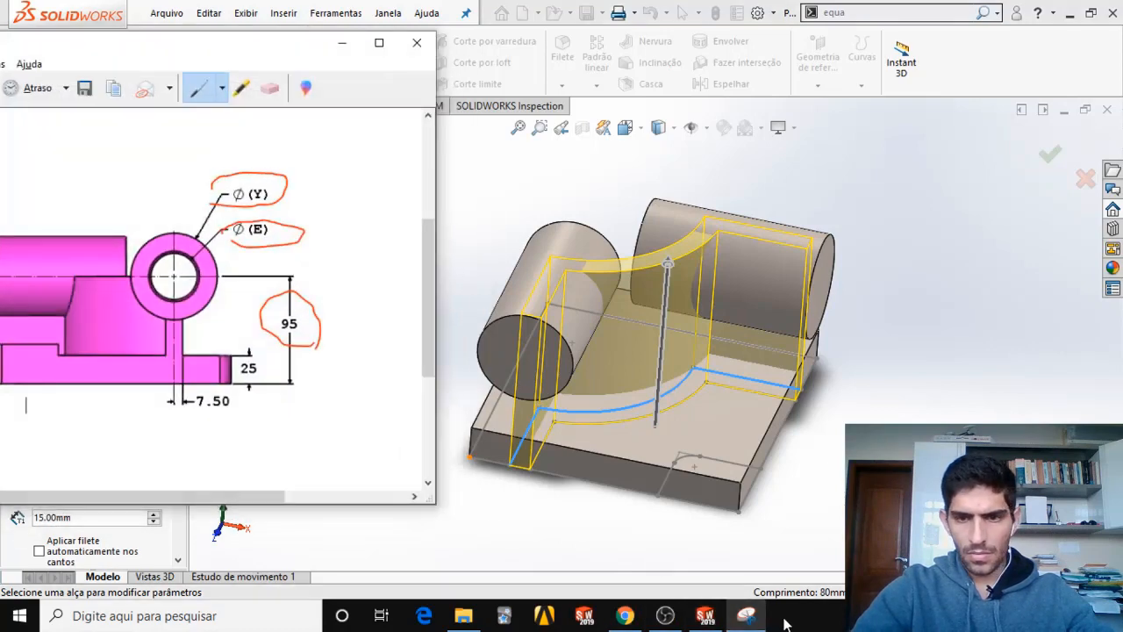
pyautogui.click(747, 616)
pyautogui.click(625, 617)
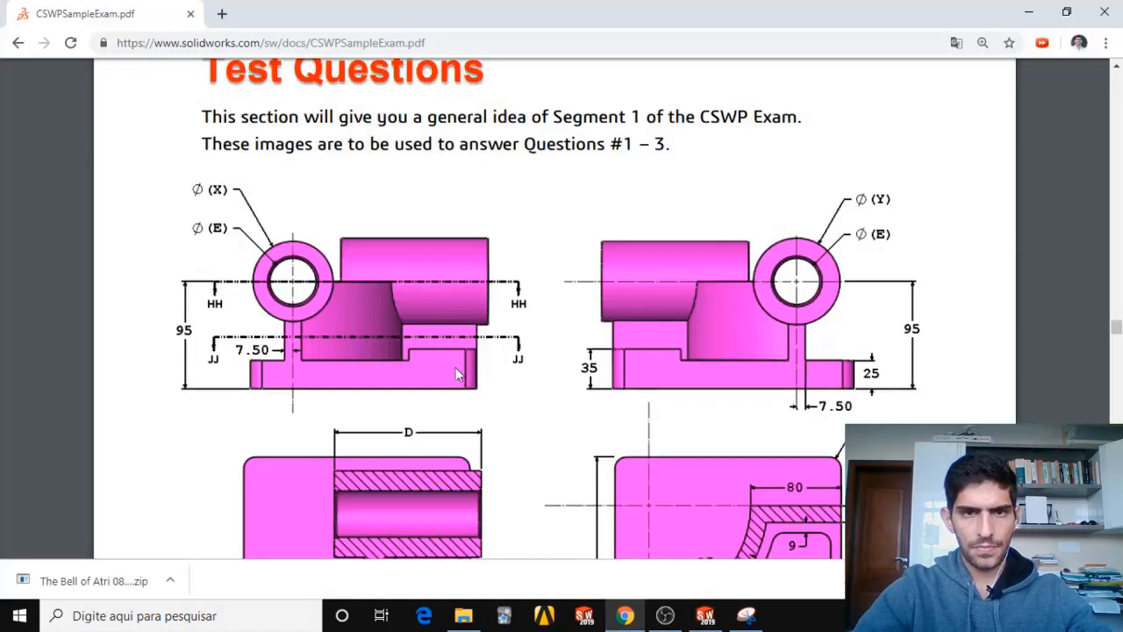
pyautogui.scroll(-3, 661, 412)
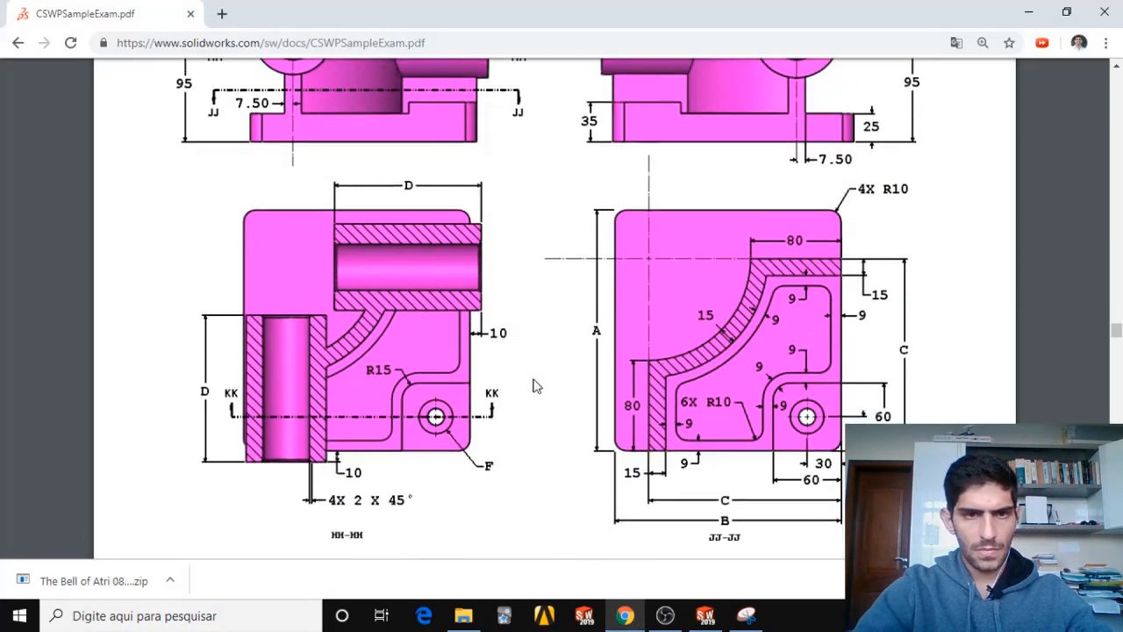
pyautogui.scroll(3, 468, 375)
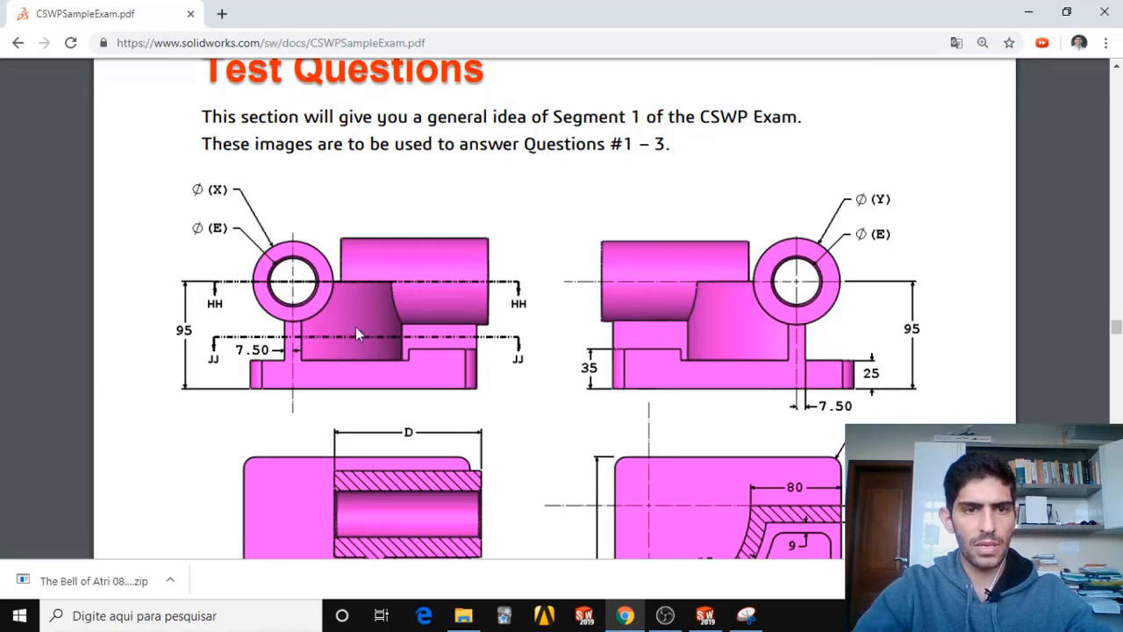
pyautogui.click(1026, 12)
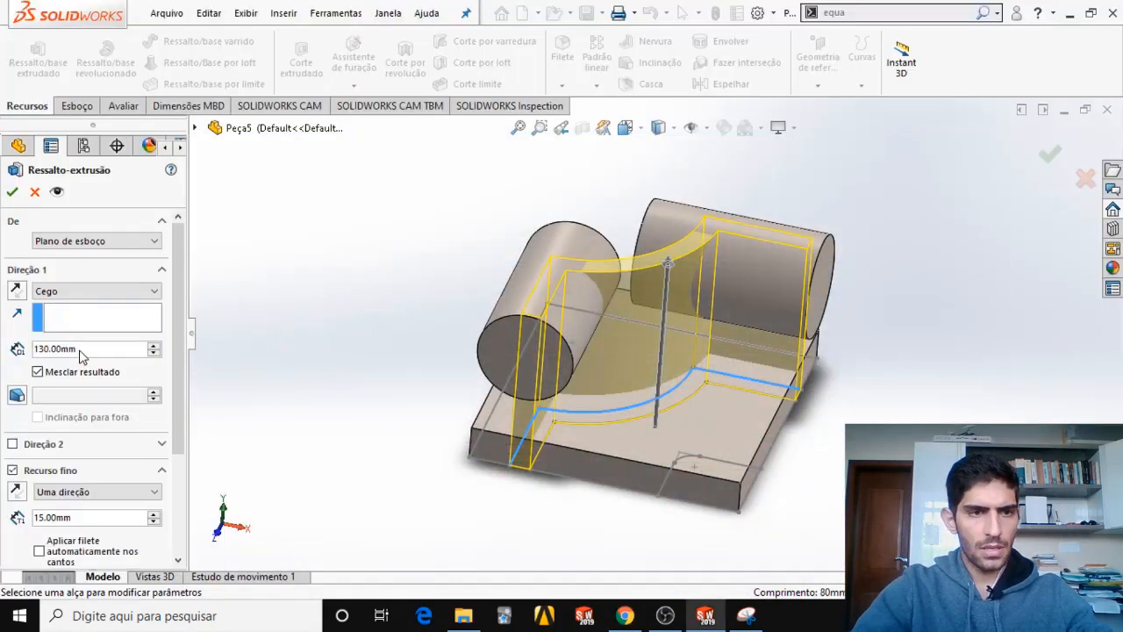
pyautogui.moveTo(80, 350); pyautogui.dragTo(3, 358)
pyautogui.write('95')
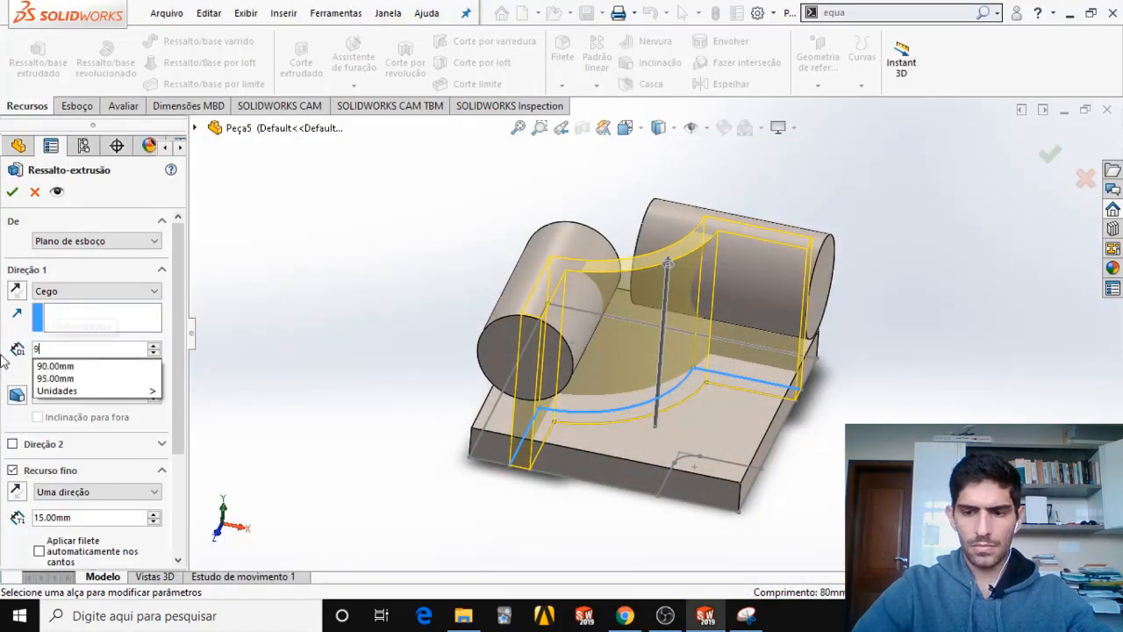
pyautogui.press('Return')
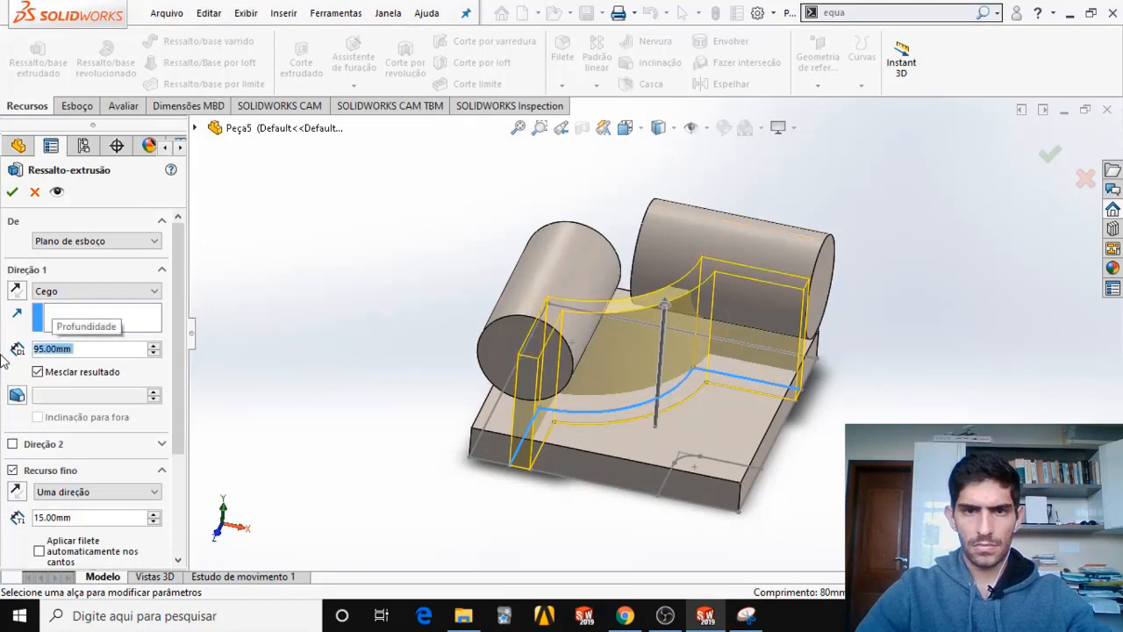
pyautogui.click(12, 192)
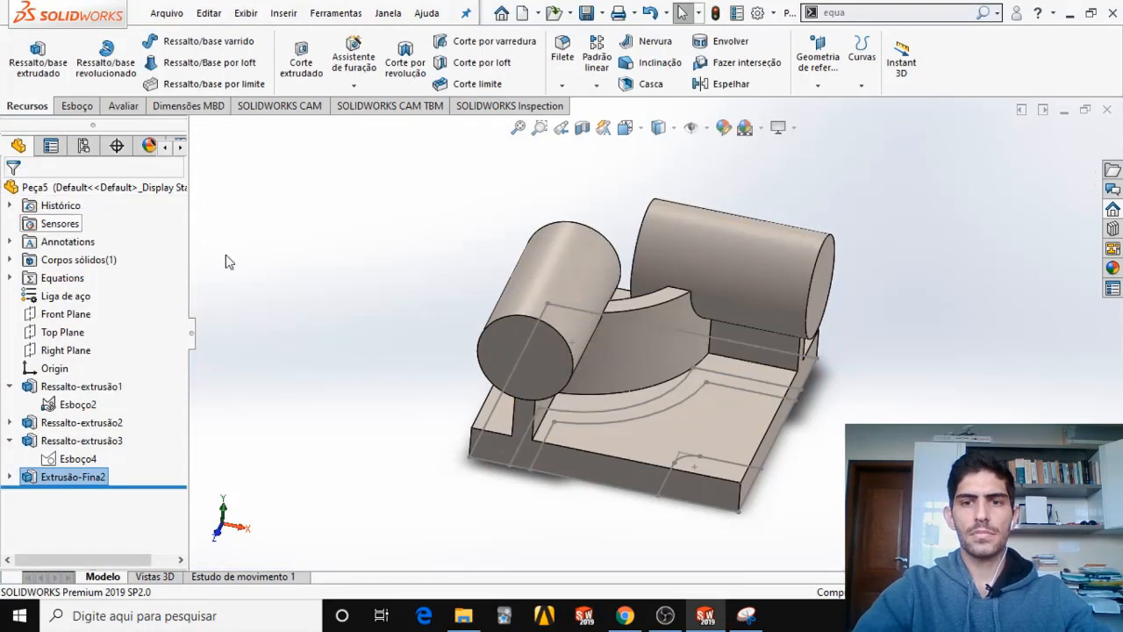
# Show the profile sketch Esboço3 under the first tube's extrusion.
pyautogui.moveTo(715, 376)
pyautogui.mouseDown(button='middle')
pyautogui.moveTo(643, 287)
pyautogui.moveTo(637, 307)
pyautogui.mouseUp(button='middle')
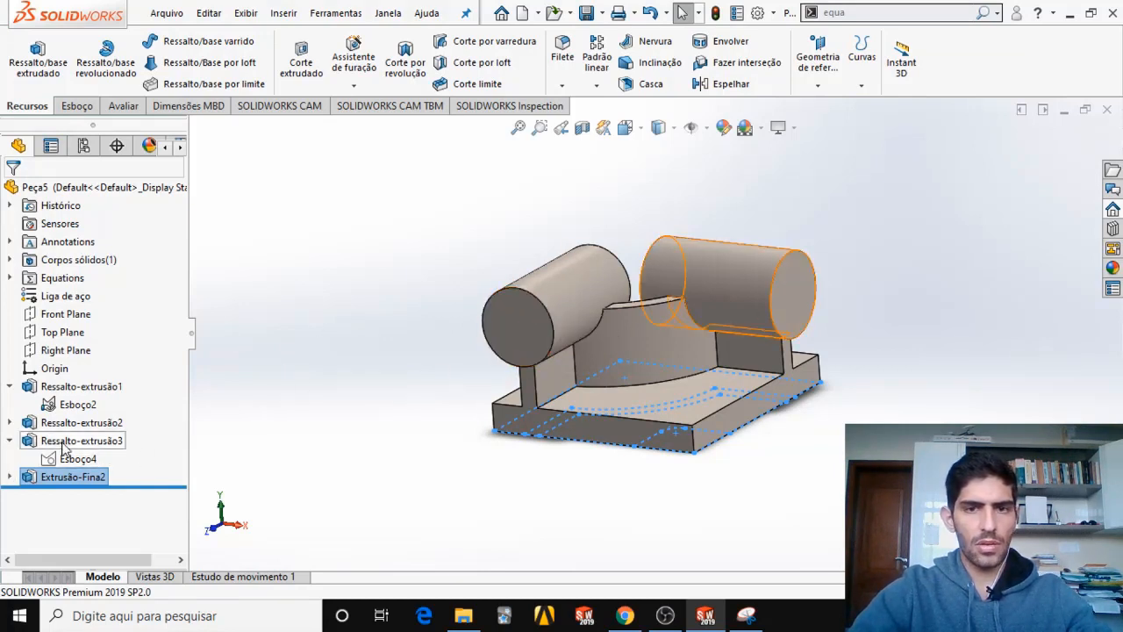
pyautogui.click(9, 422)
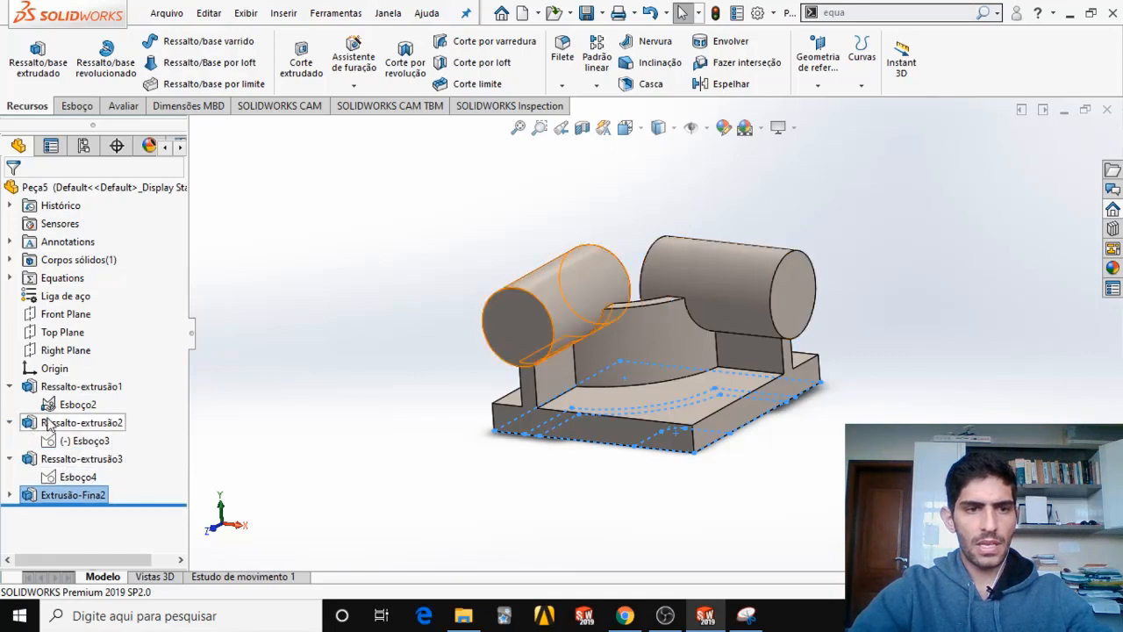
pyautogui.rightClick(64, 446)
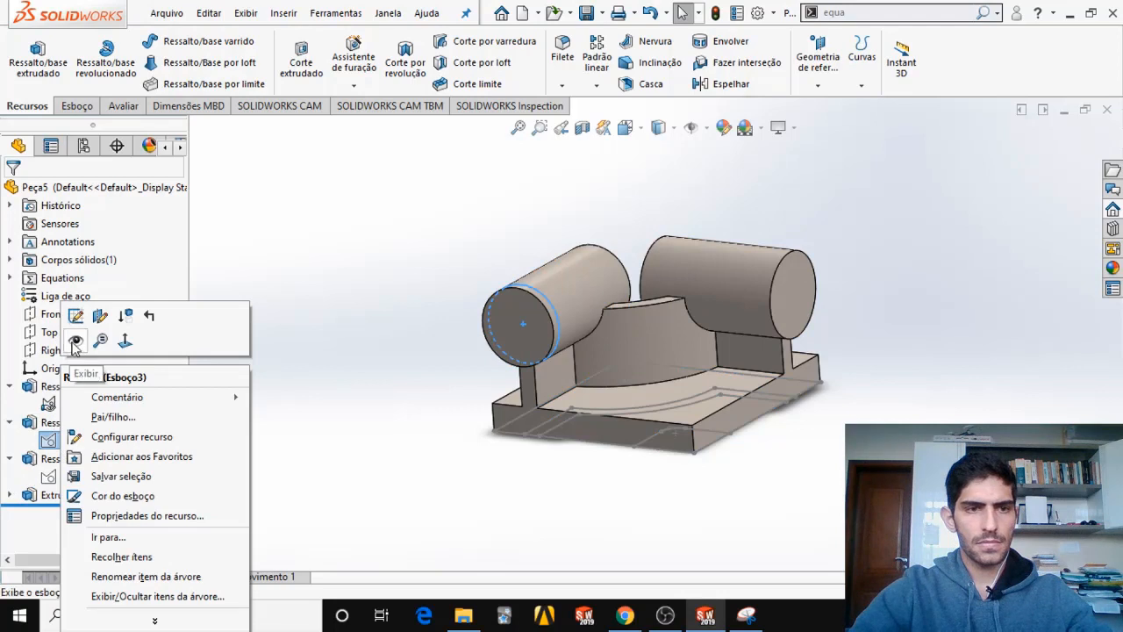
pyautogui.click(74, 344)
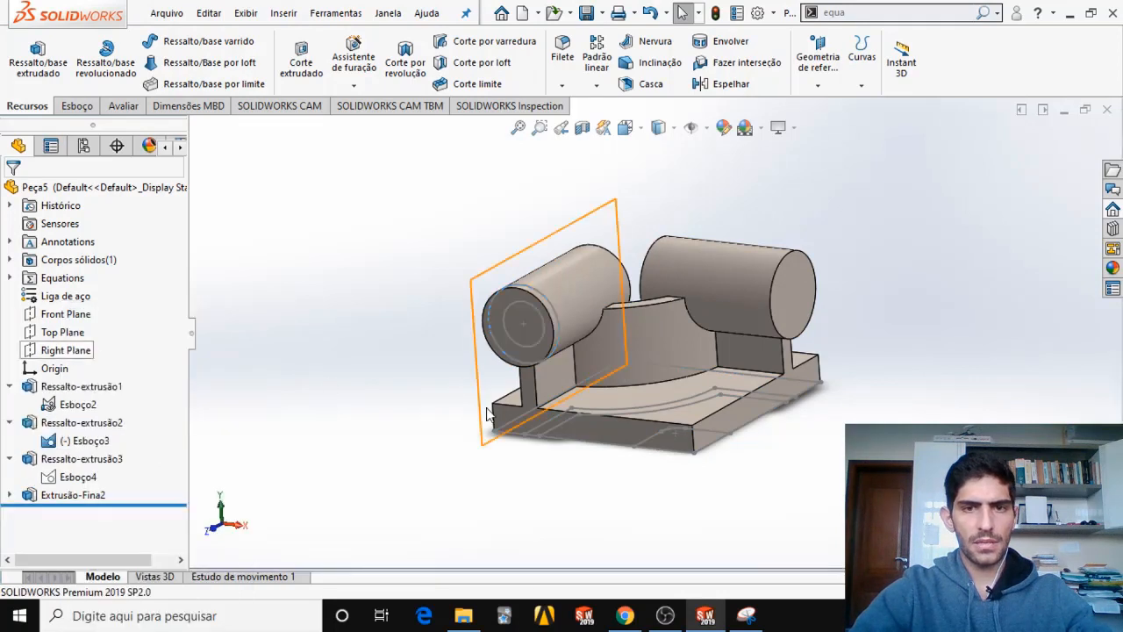
# Cut the first tube's bore from the inner circle of Esboço3, starting at the tube's end face and ending Up to Next (Até o próximo).
pyautogui.moveTo(451, 353); pyautogui.dragTo(468, 395, button='middle')
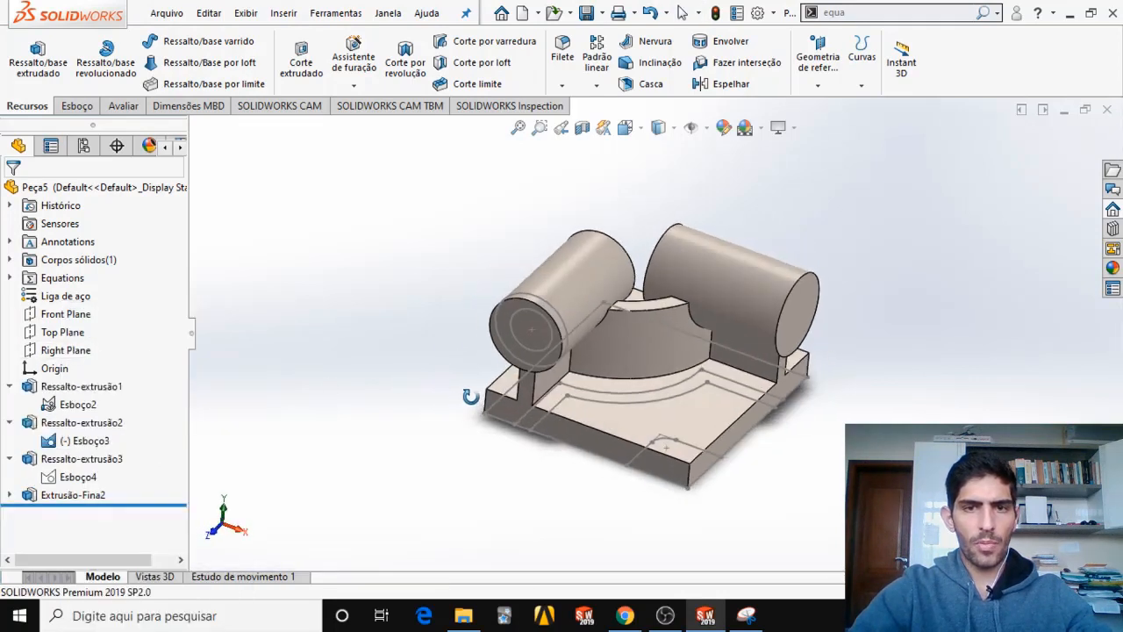
pyautogui.click(527, 320)
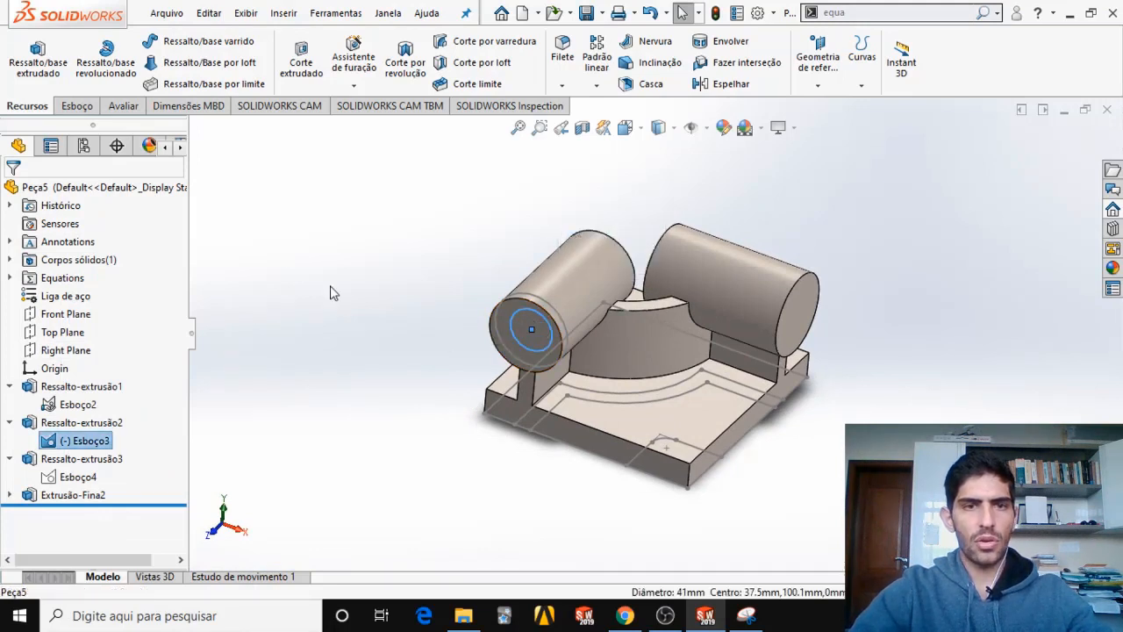
pyautogui.click(301, 61)
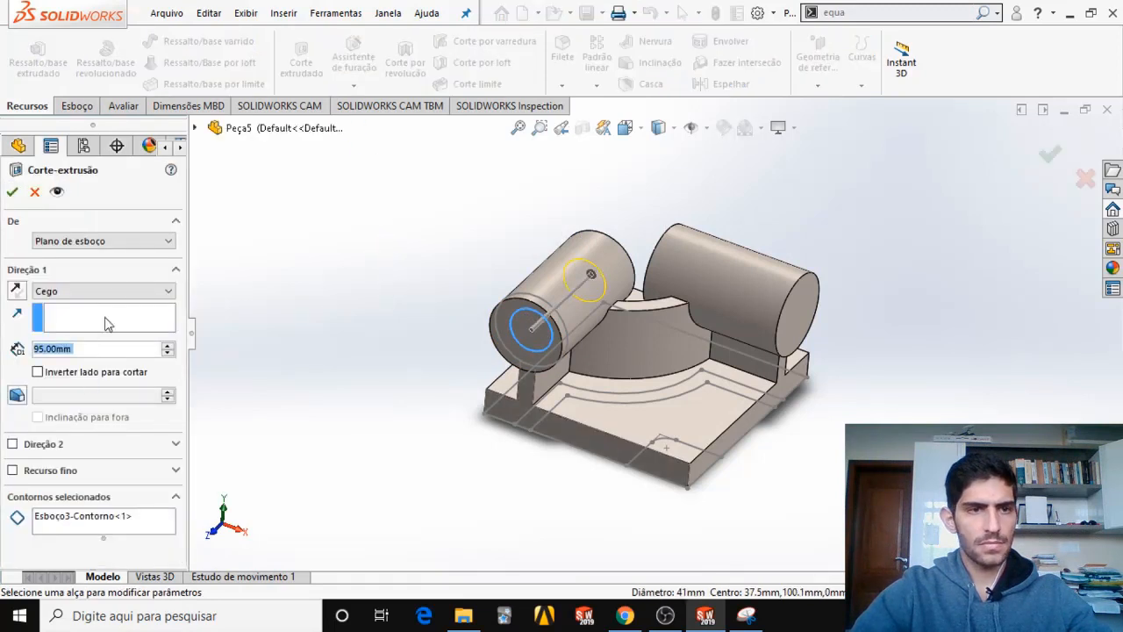
pyautogui.click(145, 242)
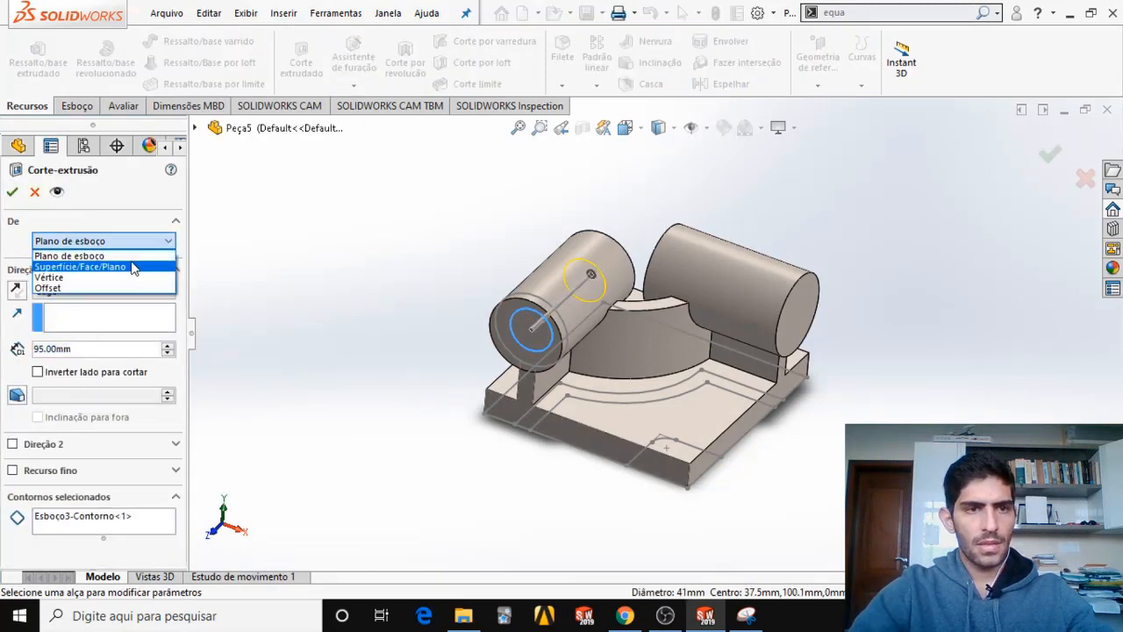
pyautogui.click(131, 267)
pyautogui.click(526, 349)
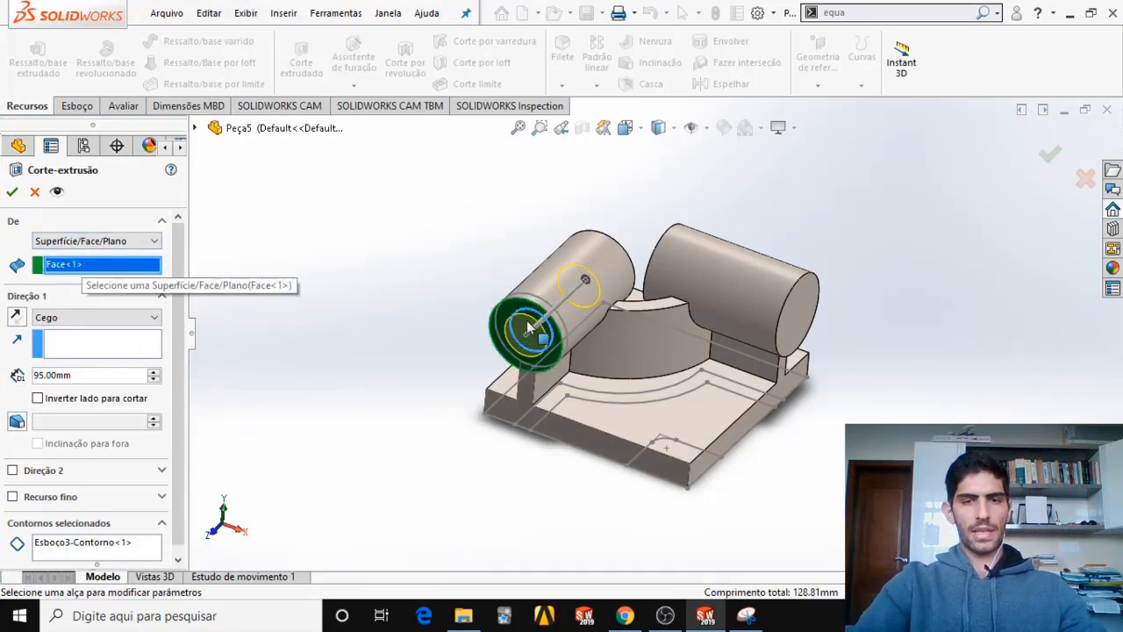
pyautogui.moveTo(528, 327); pyautogui.dragTo(501, 356, button='middle')
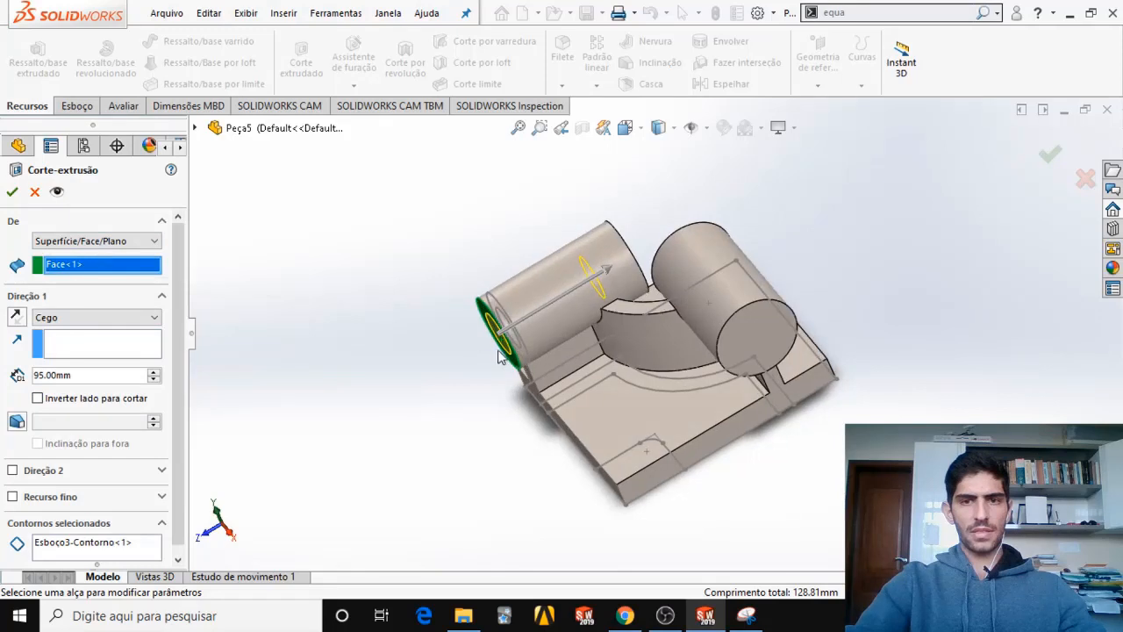
pyautogui.click(122, 317)
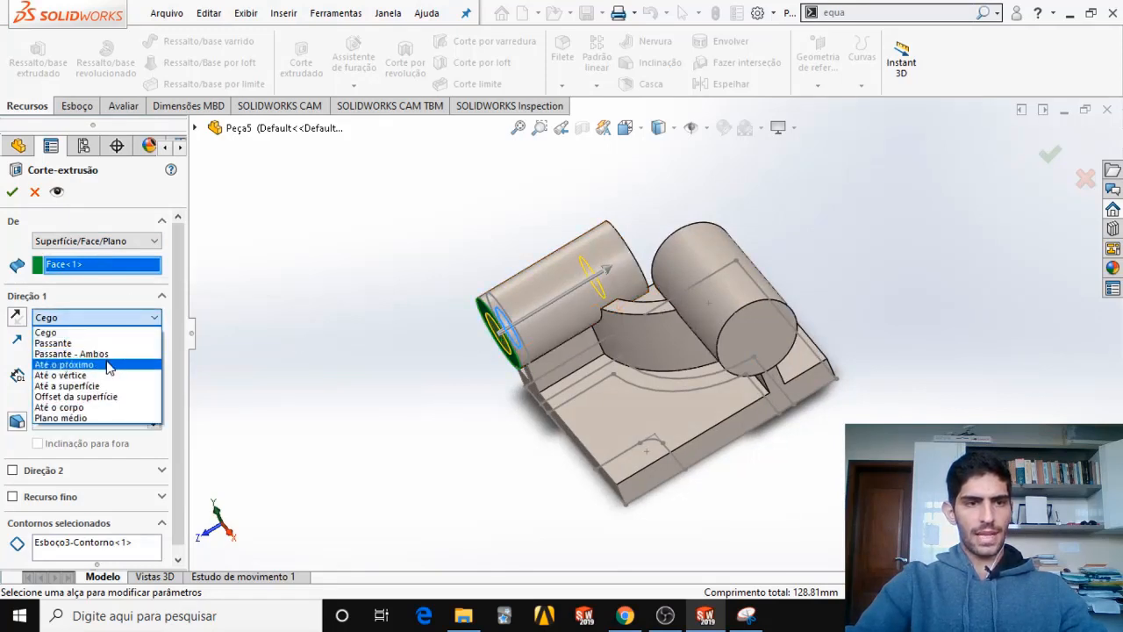
pyautogui.click(109, 364)
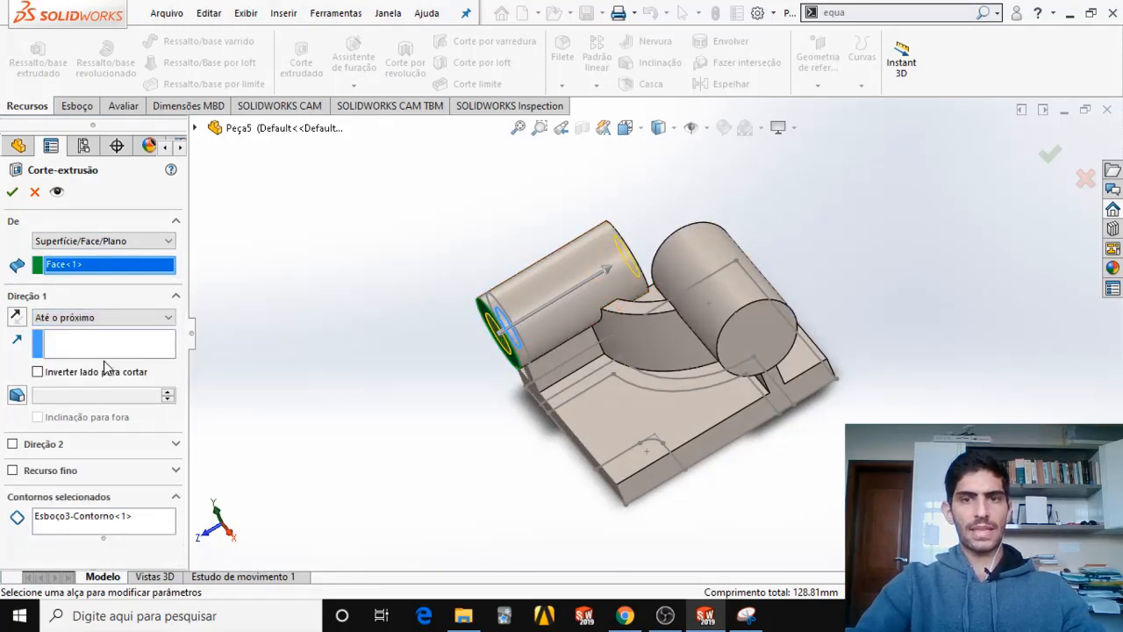
pyautogui.click(13, 192)
pyautogui.moveTo(462, 356); pyautogui.dragTo(666, 385, button='middle')
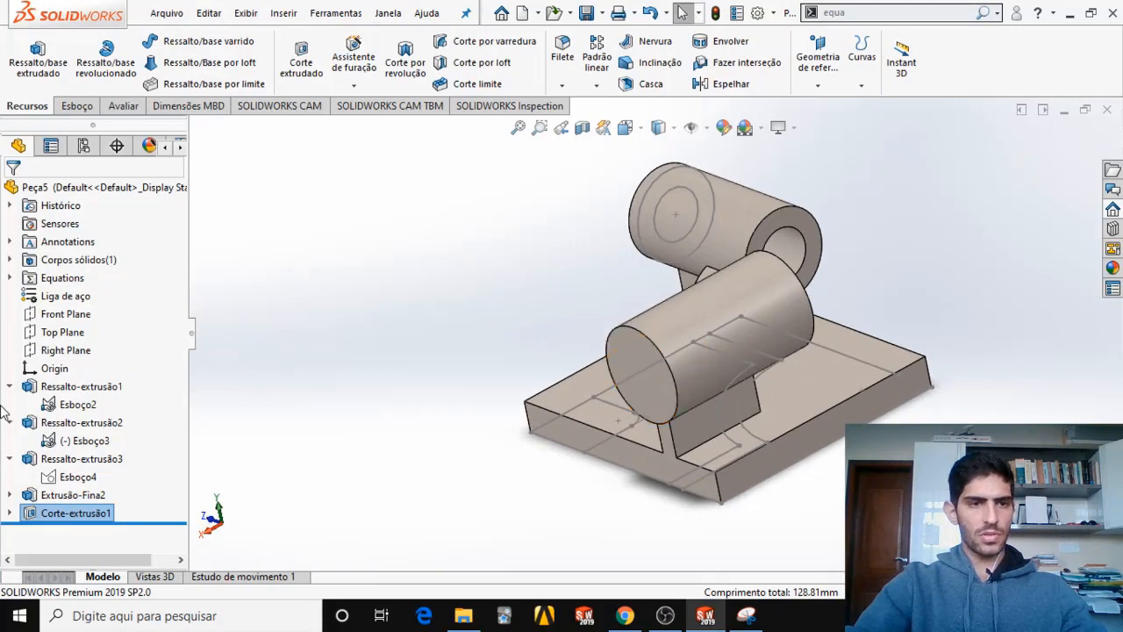
pyautogui.rightClick(59, 478)
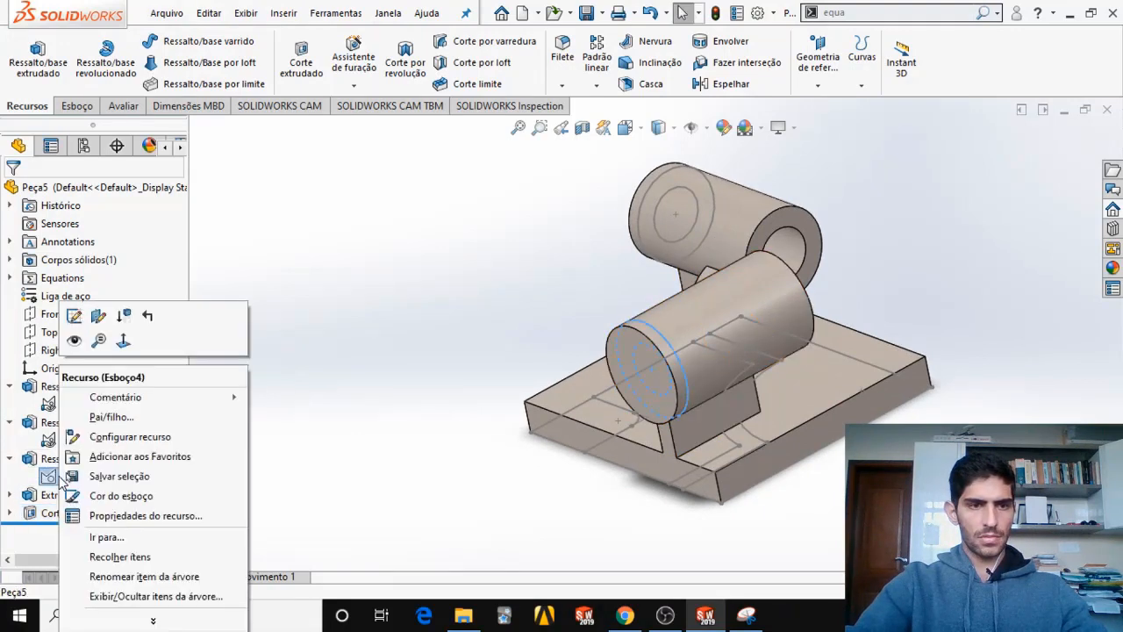
pyautogui.press('Escape')
pyautogui.press('Escape')
pyautogui.click(92, 477)
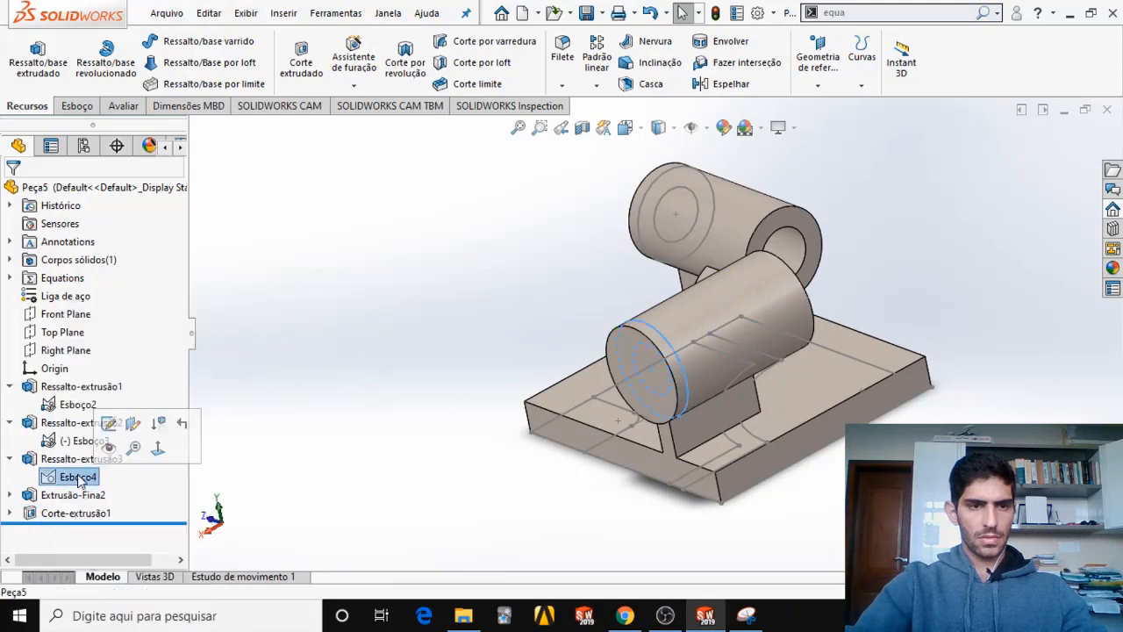
pyautogui.click(300, 70)
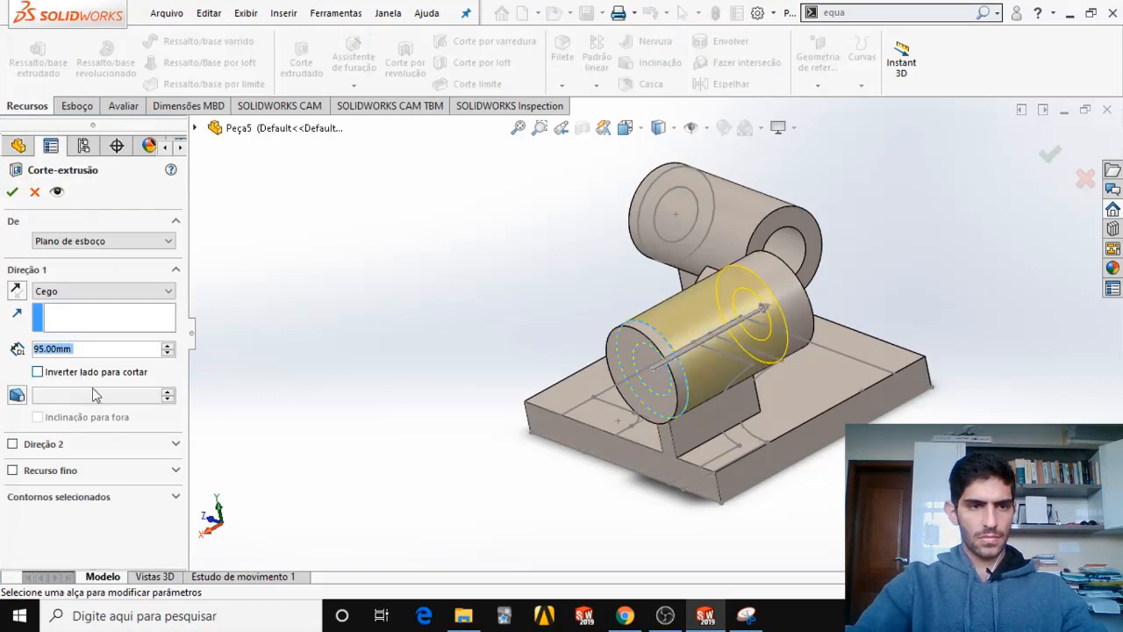
pyautogui.press('Return')
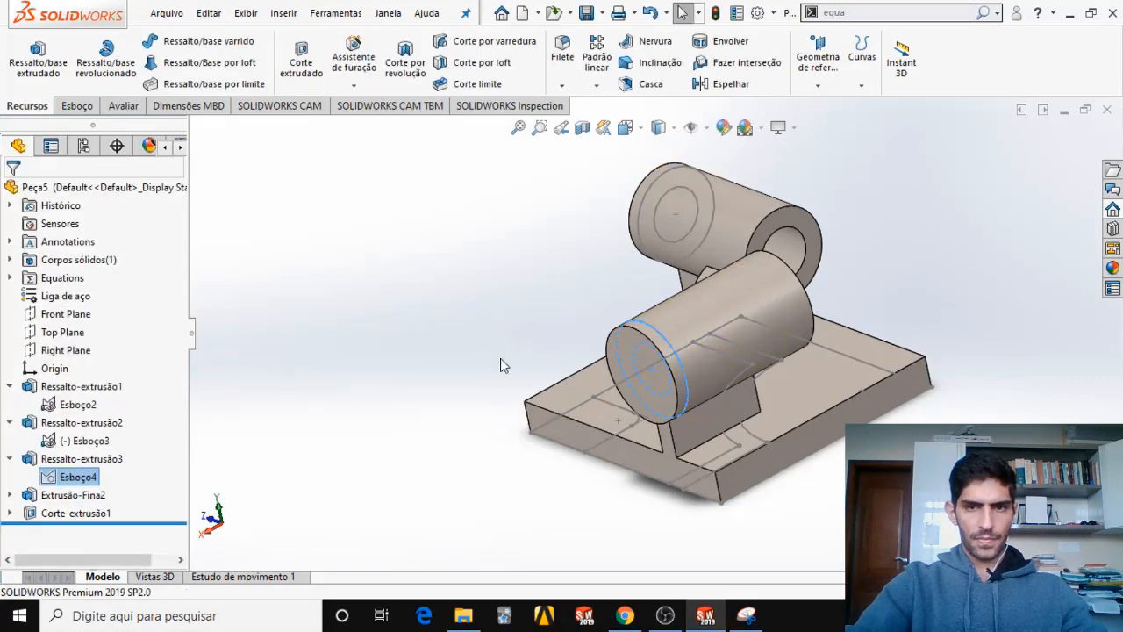
pyautogui.click(642, 352)
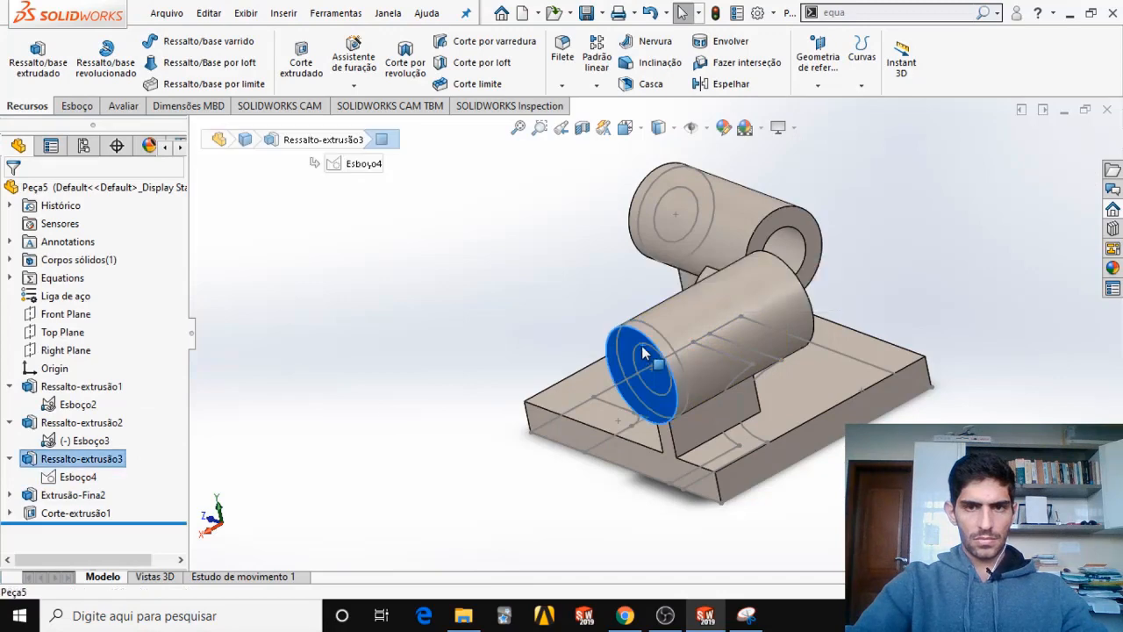
pyautogui.moveTo(642, 368)
pyautogui.mouseDown(button='middle')
pyautogui.moveTo(756, 404)
pyautogui.moveTo(707, 373)
pyautogui.moveTo(638, 386)
pyautogui.mouseUp(button='middle')
pyautogui.press('Escape')
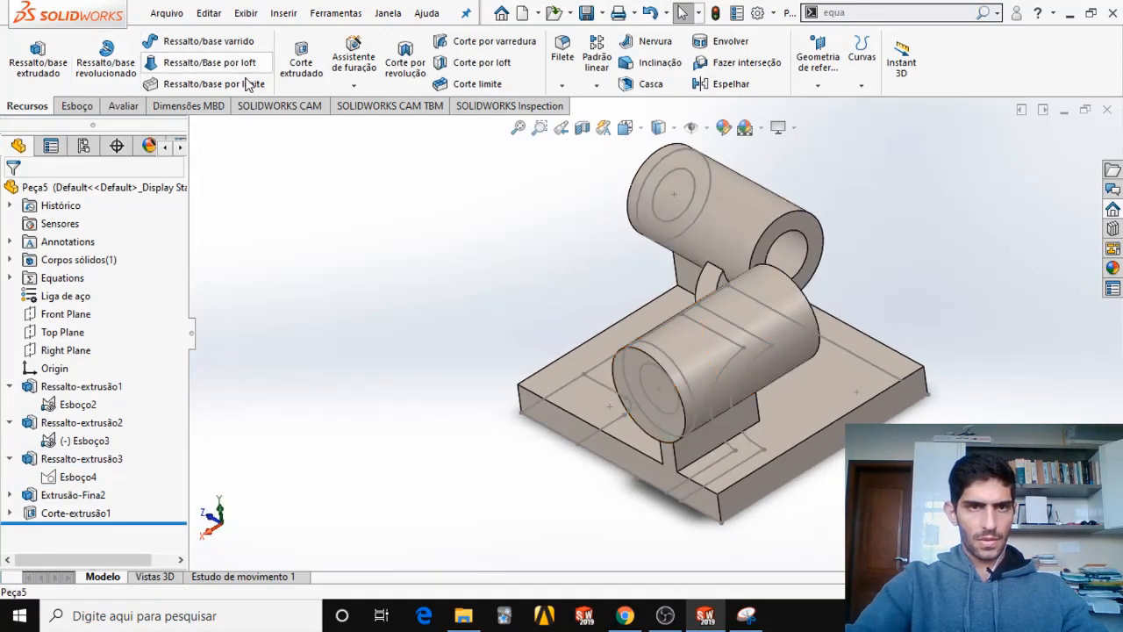
pyautogui.click(301, 61)
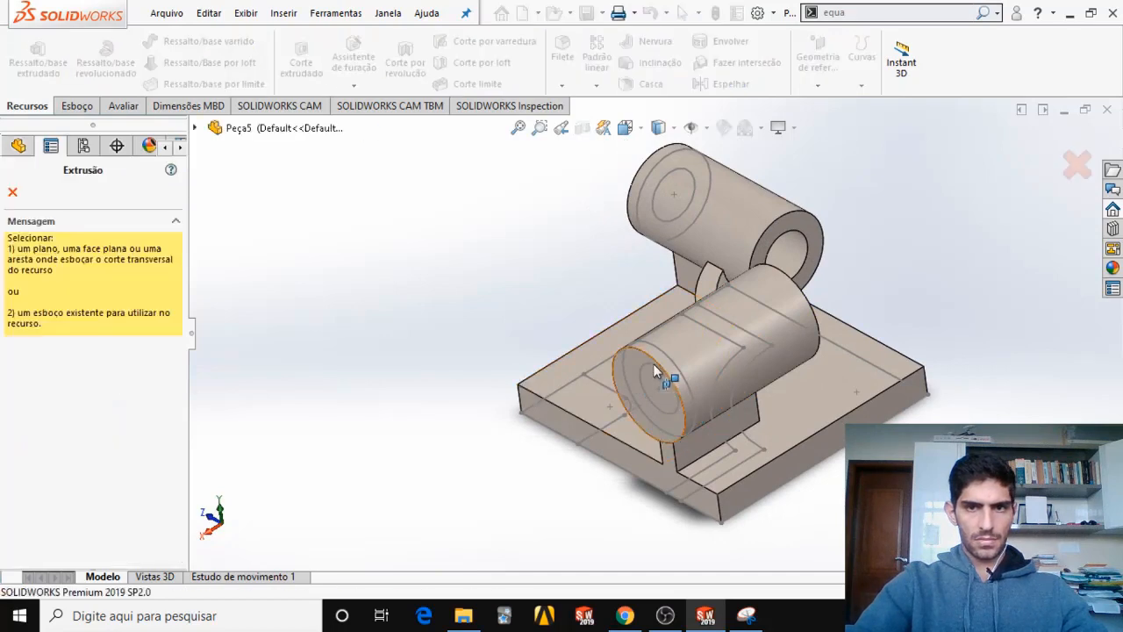
pyautogui.click(653, 364)
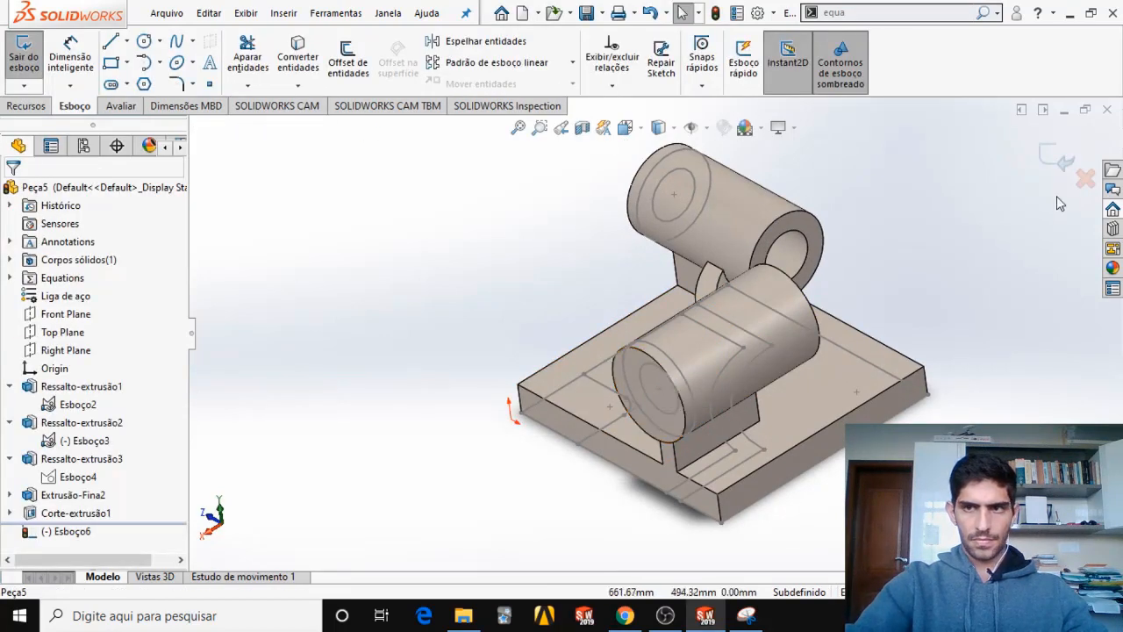
pyautogui.click(1059, 159)
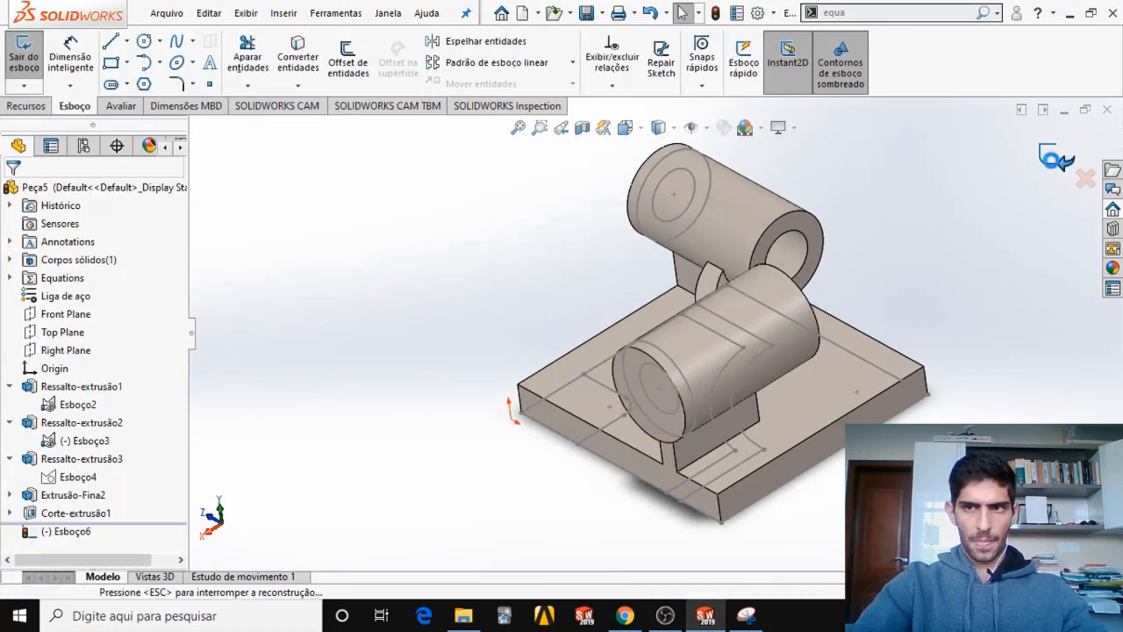
# Show the profile sketch Esboço4 under the second tube's extrusion.
pyautogui.click(82, 475)
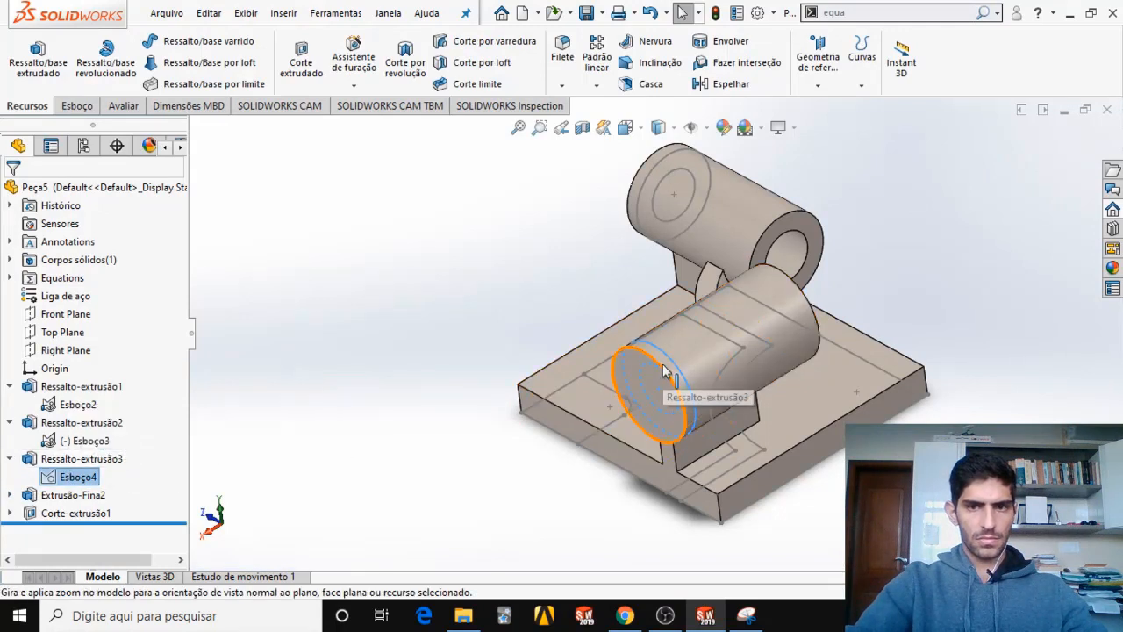
pyautogui.rightClick(77, 480)
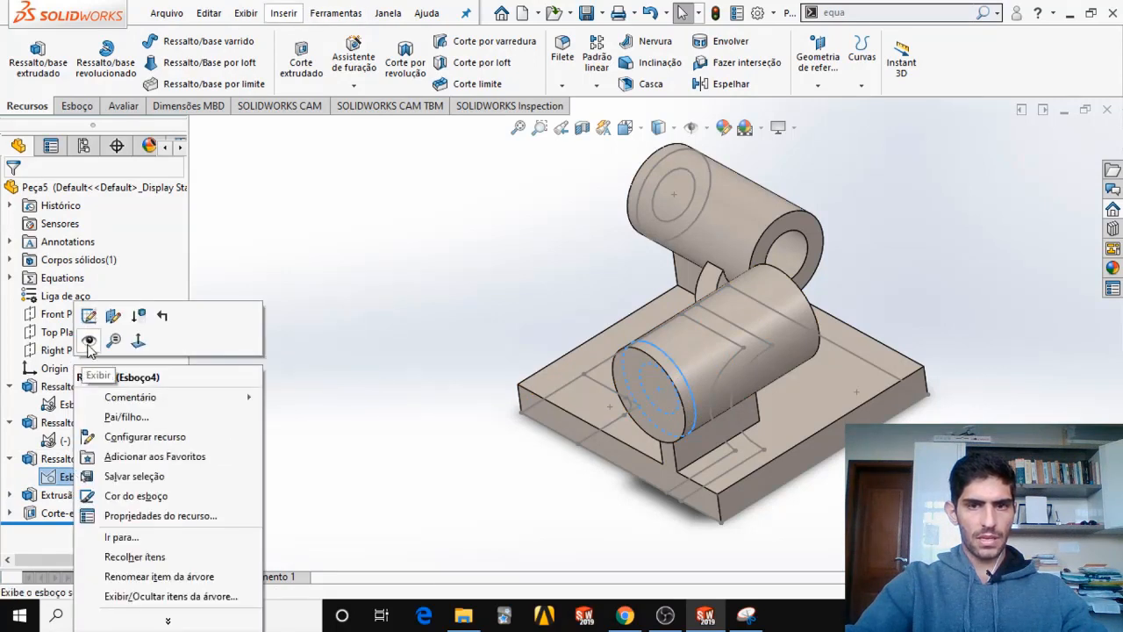
pyautogui.click(88, 341)
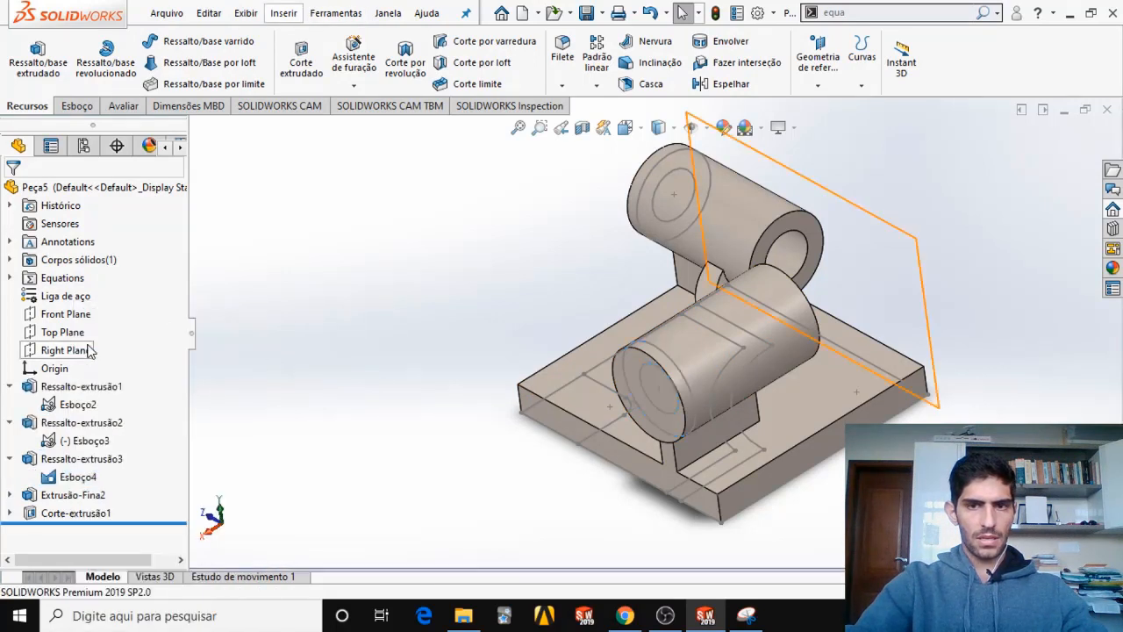
# Cut the second tube's bore from the inner circle of Esboço4, starting at the tube's end face and ending Up to Next (Até o próximo).
pyautogui.click(645, 377)
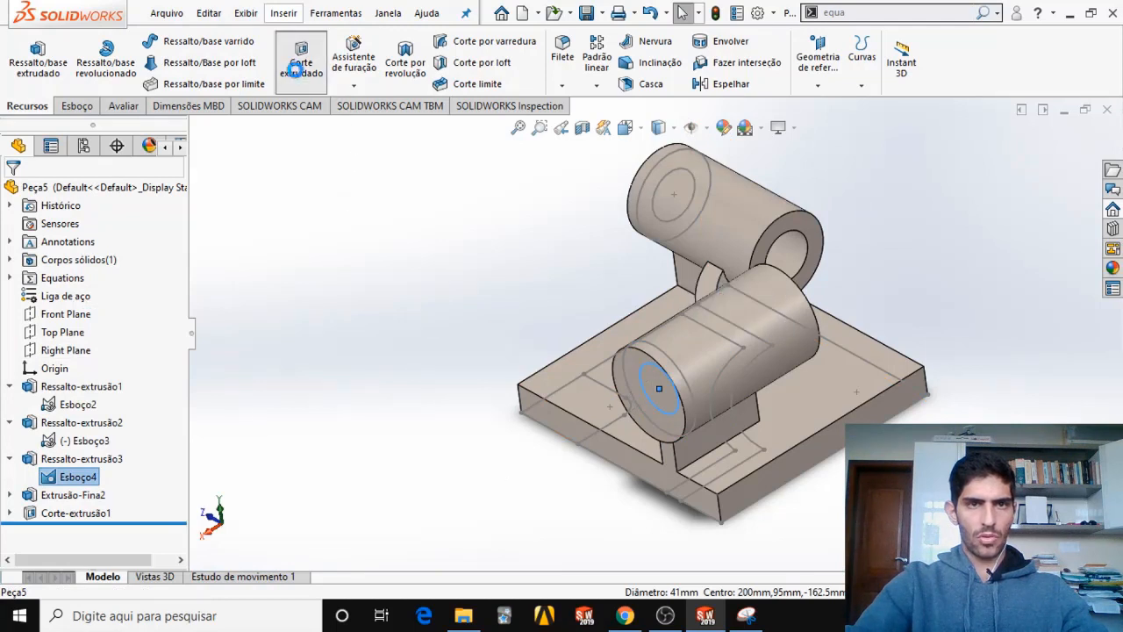
pyautogui.click(301, 58)
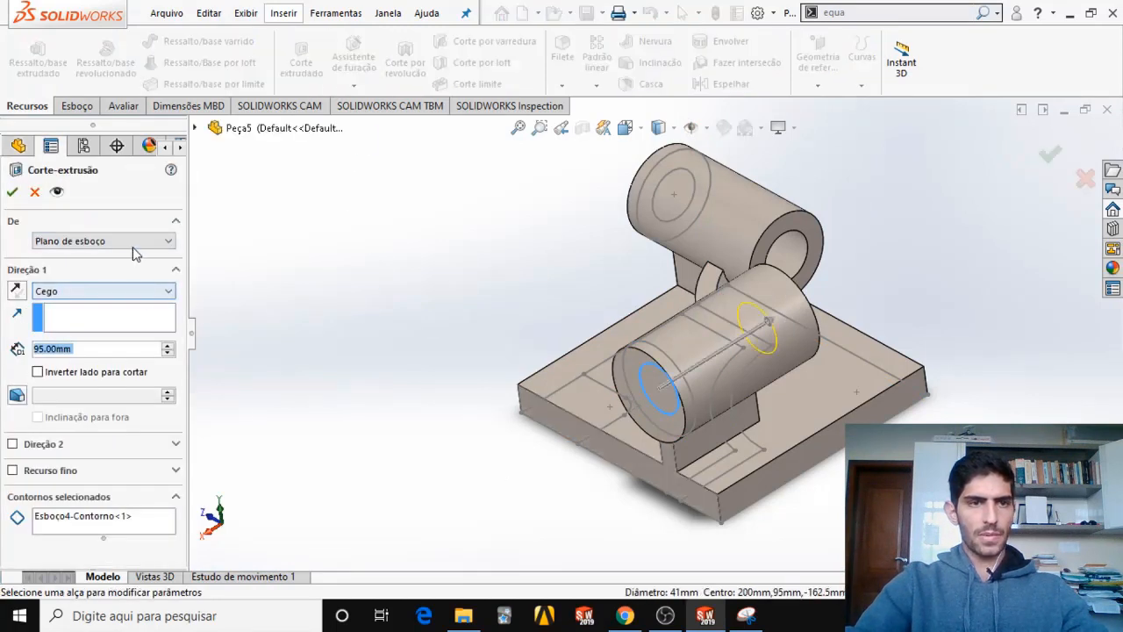
pyautogui.click(136, 242)
pyautogui.click(81, 266)
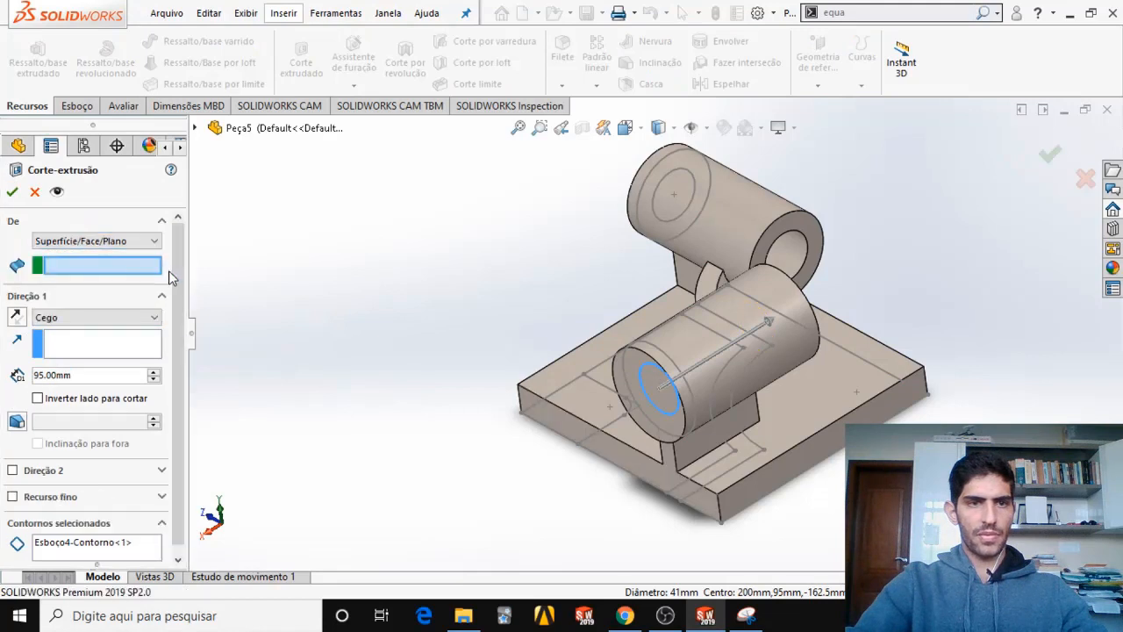
pyautogui.click(646, 396)
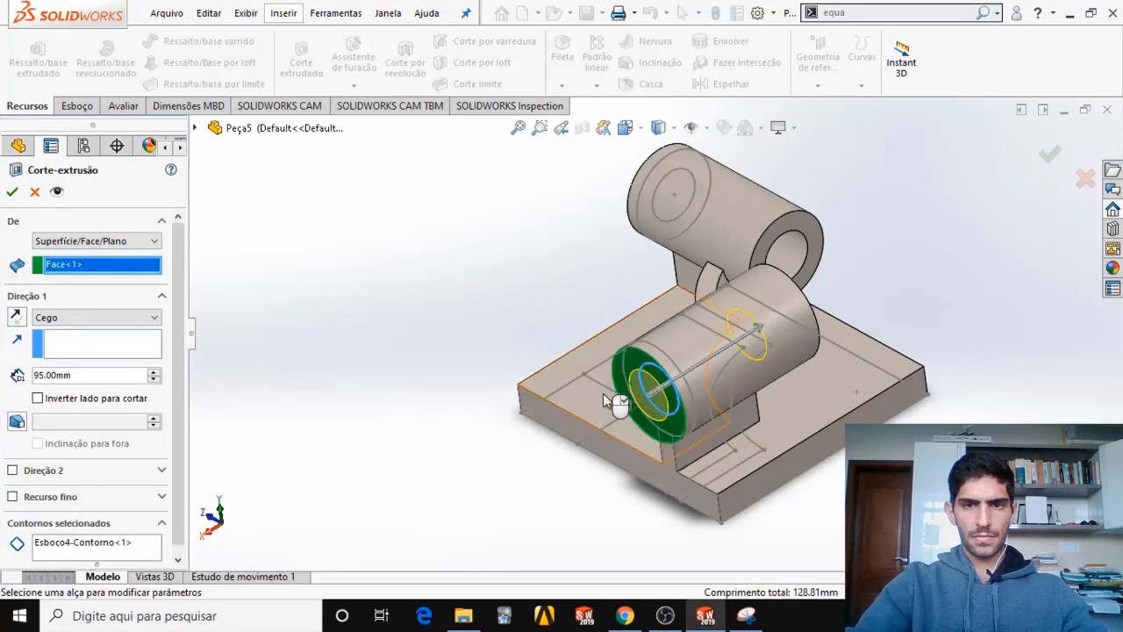
pyautogui.click(145, 319)
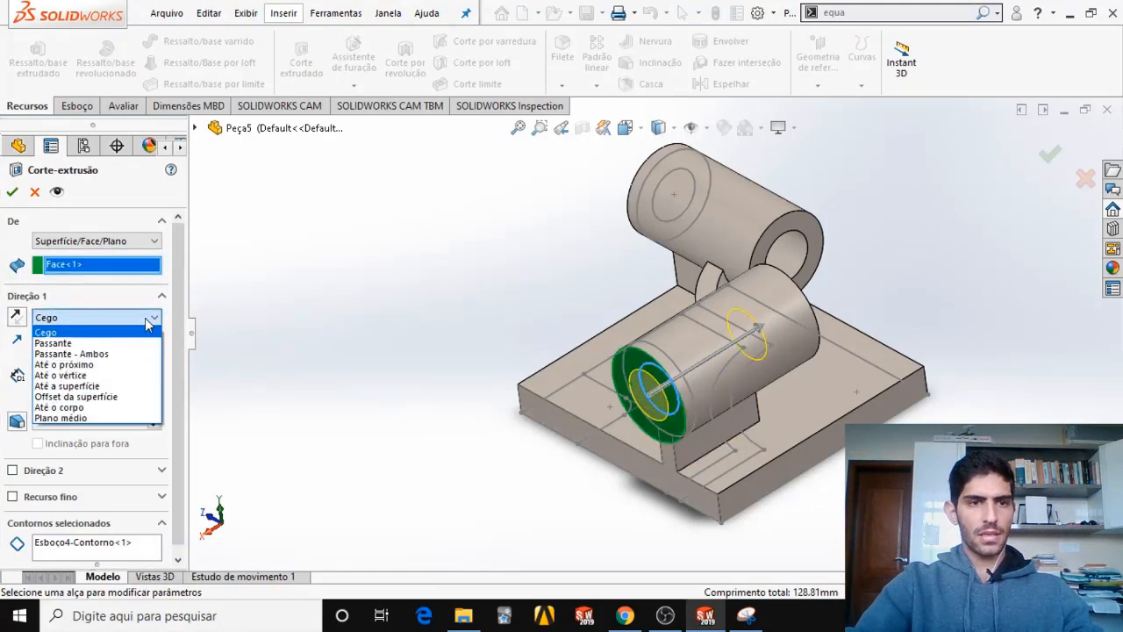
pyautogui.click(125, 363)
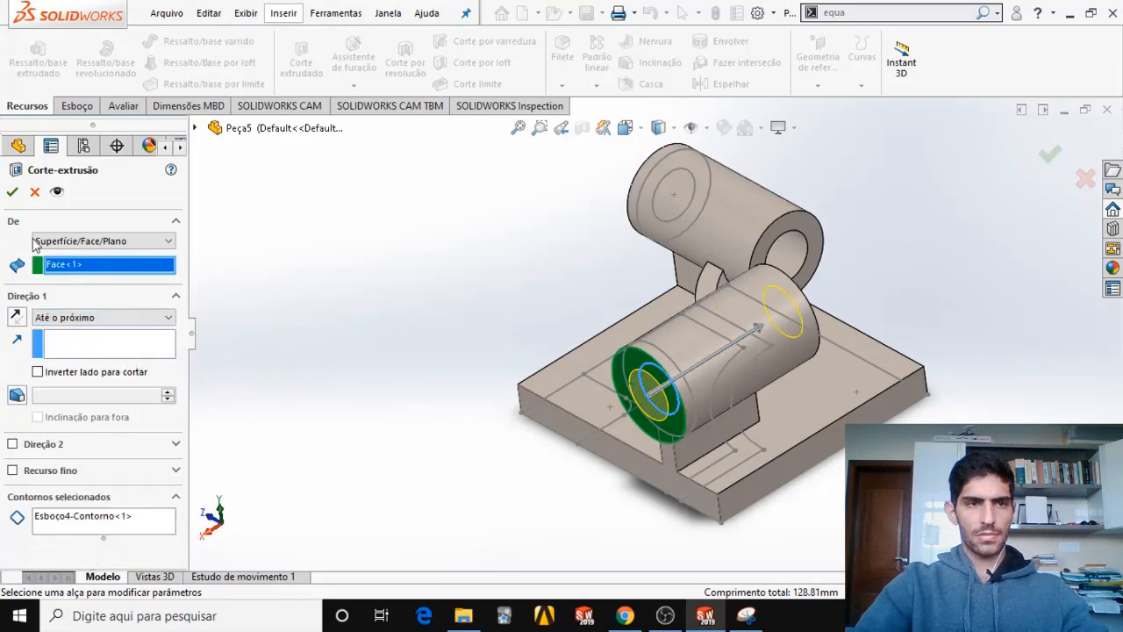
pyautogui.click(8, 195)
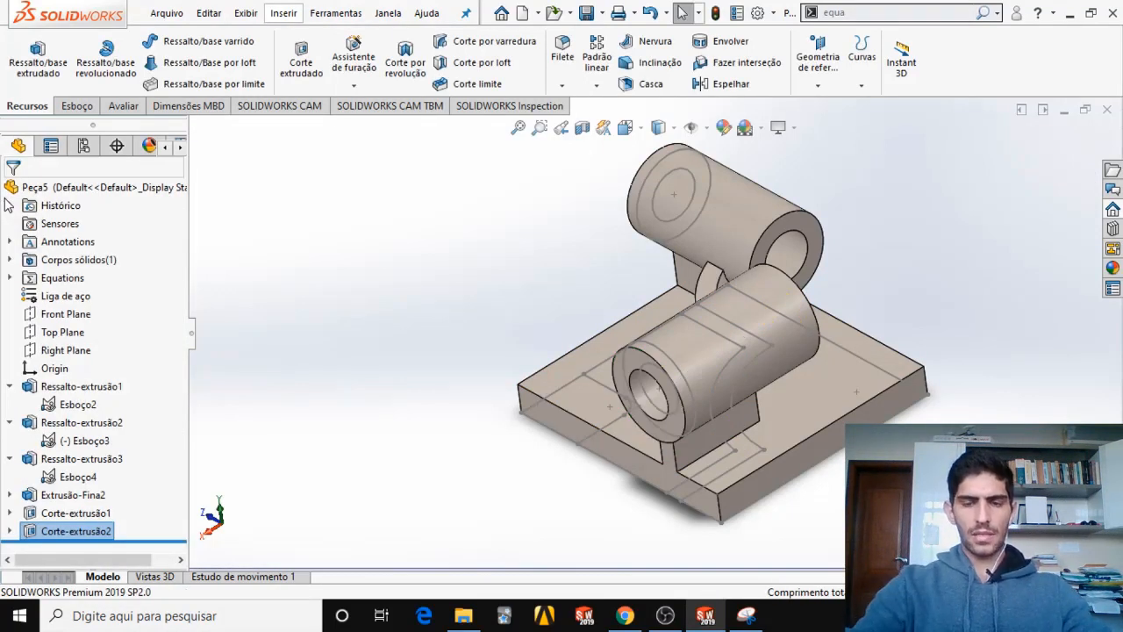
# Inspect the base plate's free corner, and check its raised pad and hole in the exam PDF's section and isometric views in the browser.
pyautogui.moveTo(795, 456); pyautogui.dragTo(882, 303, button='middle')
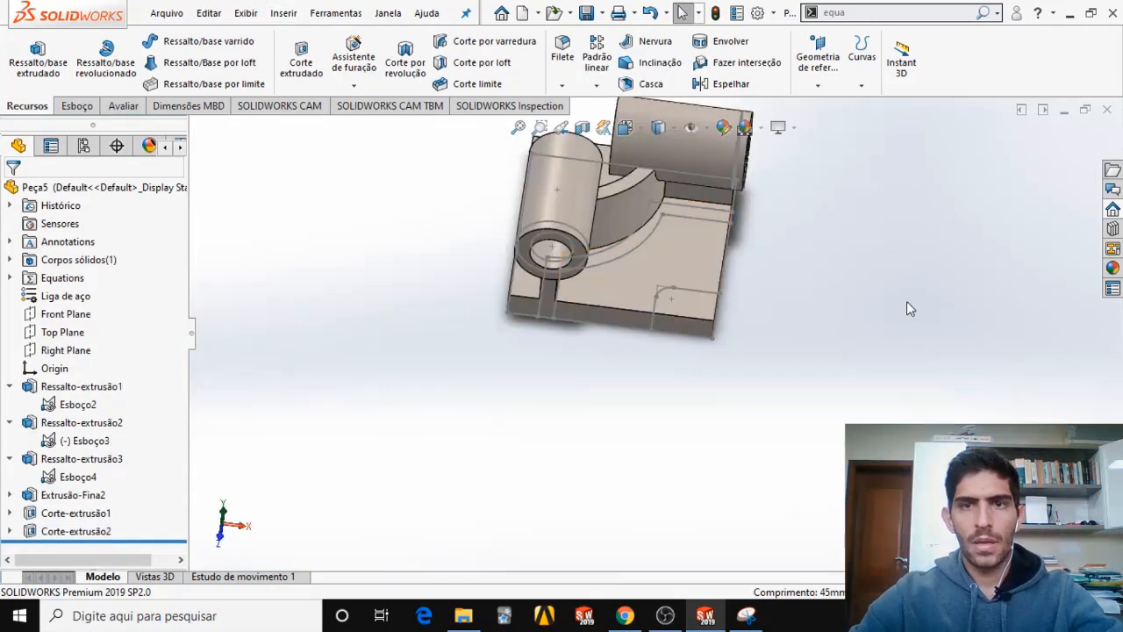
pyautogui.scroll(2, 670, 302)
pyautogui.scroll(-3, 670, 321)
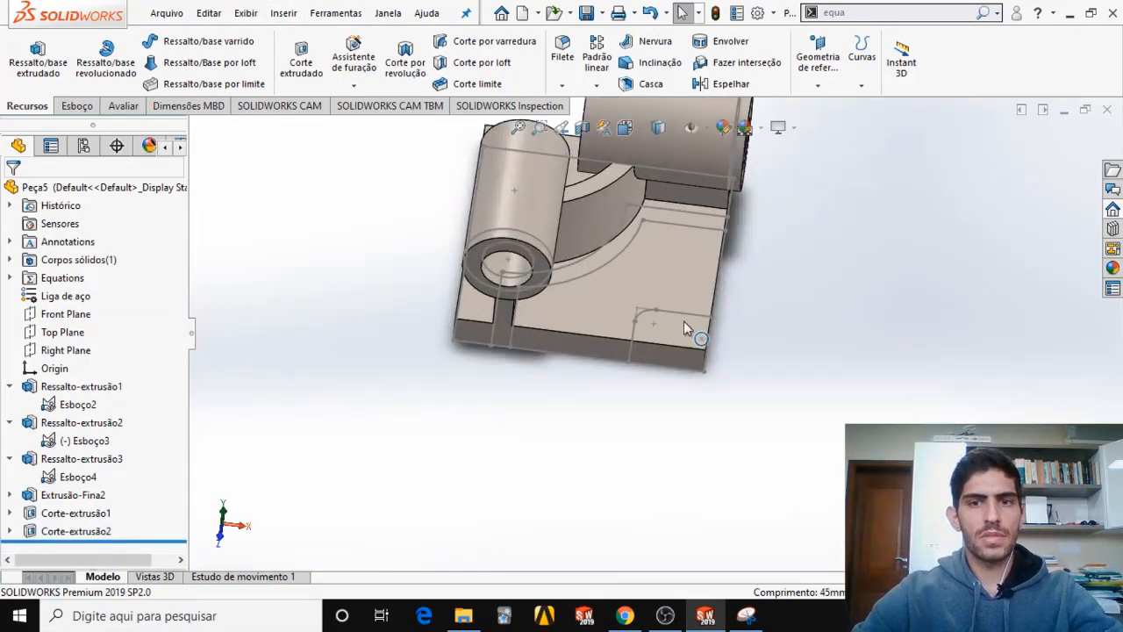
pyautogui.scroll(-1, 629, 336)
pyautogui.scroll(-2, 631, 338)
pyautogui.scroll(4, 656, 355)
pyautogui.scroll(-2, 659, 346)
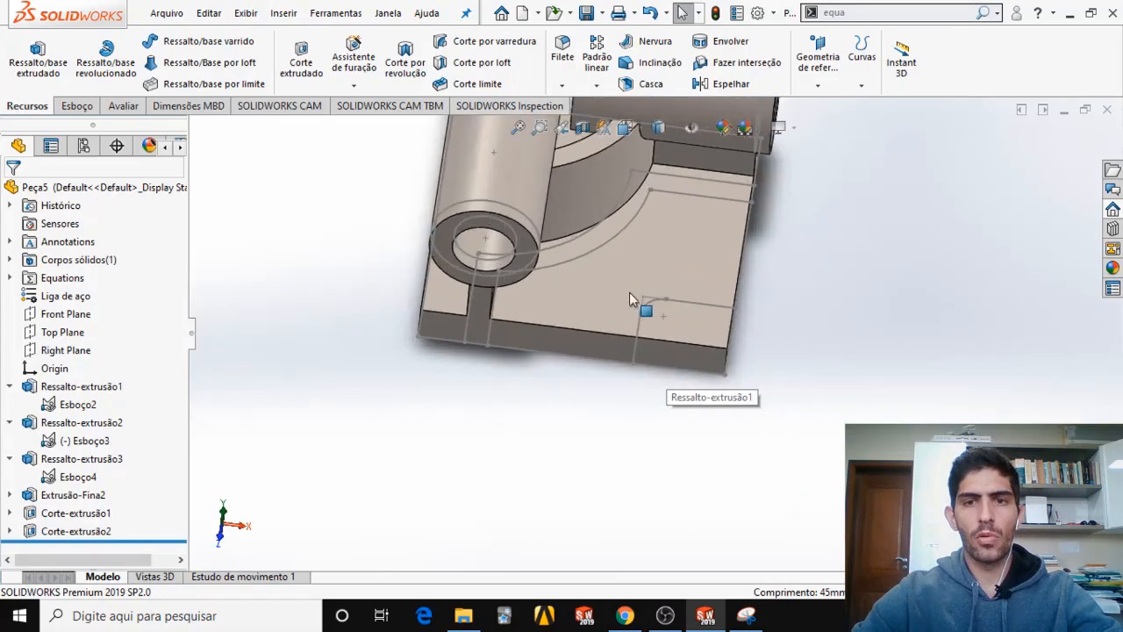
pyautogui.click(625, 616)
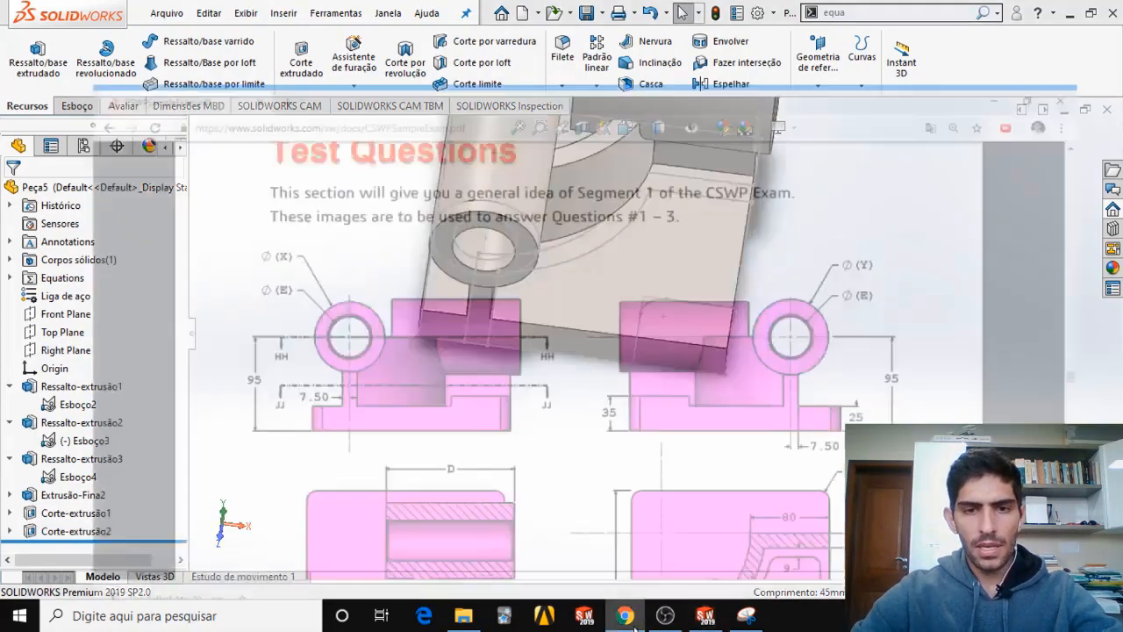
pyautogui.scroll(-3, 677, 443)
pyautogui.scroll(-4, 688, 437)
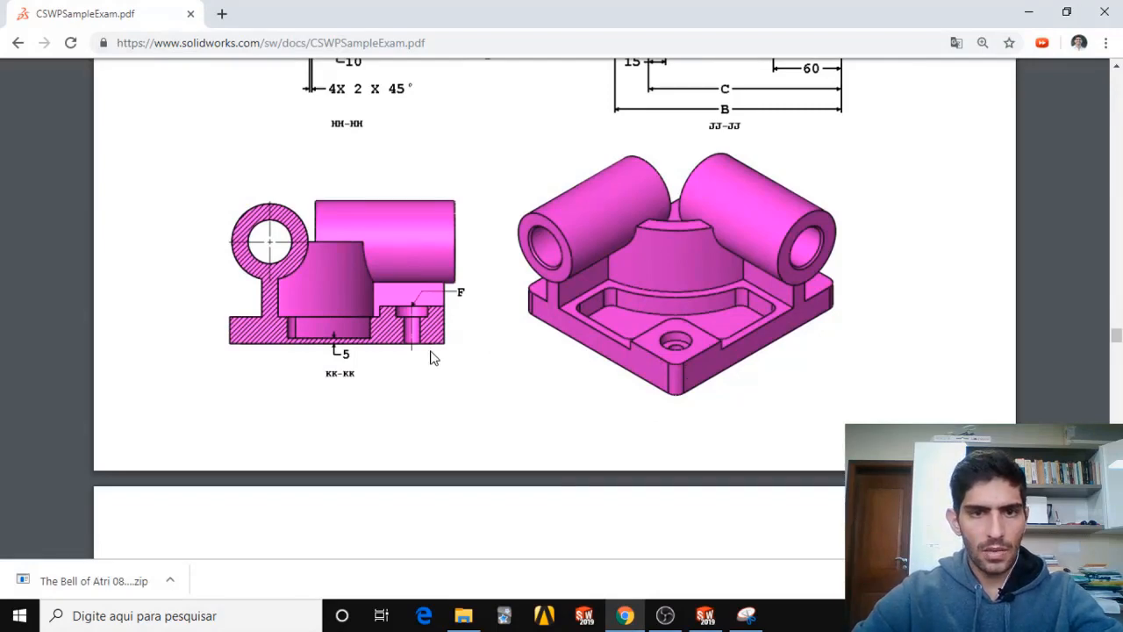
pyautogui.scroll(3, 435, 355)
pyautogui.scroll(3, 613, 325)
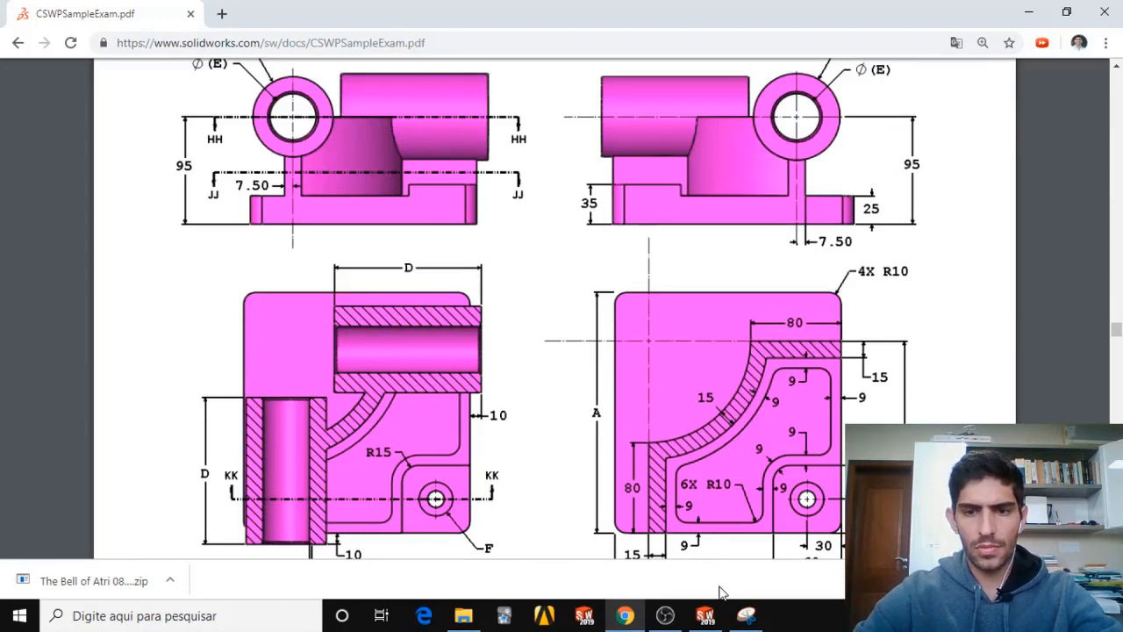
# Extrude the rounded corner contour of Esboço2 to a blind depth of 35 mm, merged with the base plate, to form the corner pad.
pyautogui.click(706, 615)
pyautogui.click(36, 84)
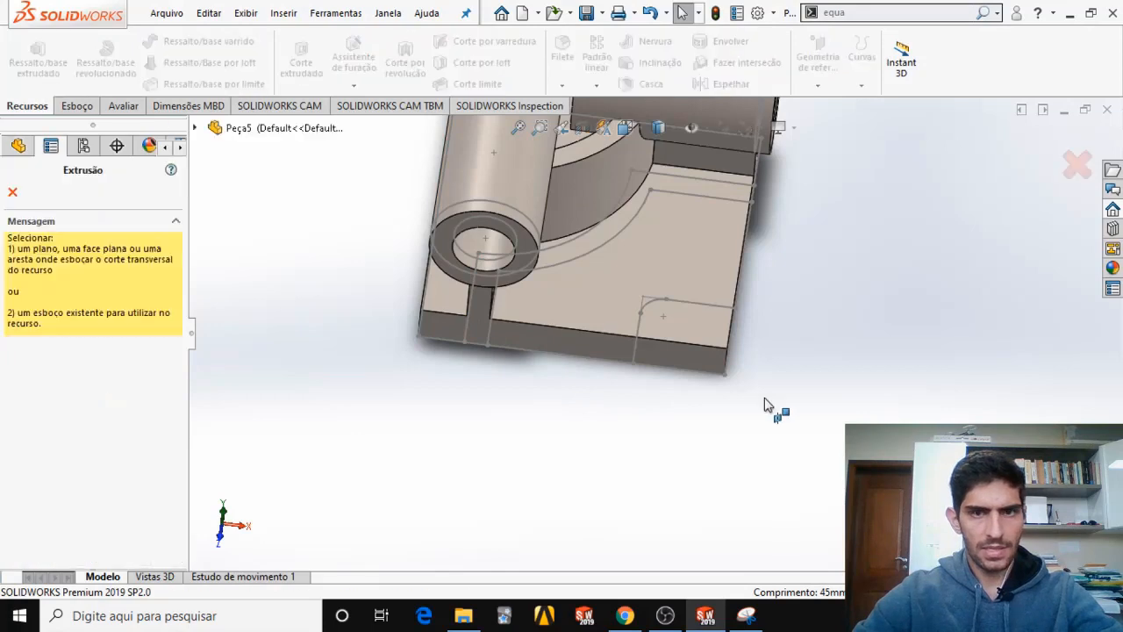
pyautogui.click(681, 302)
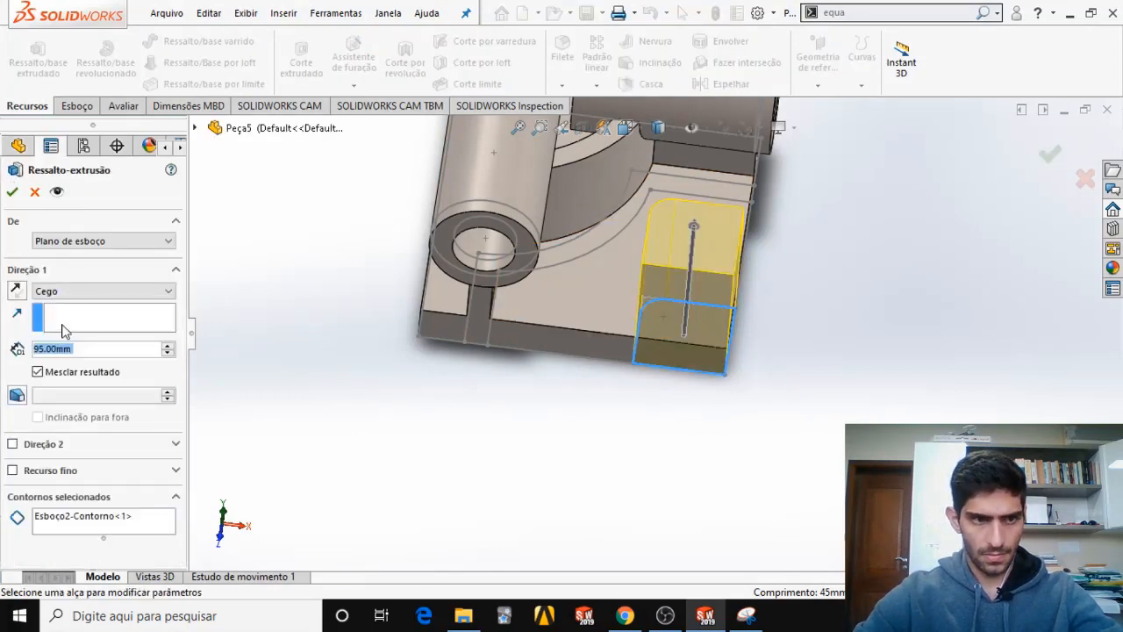
pyautogui.write('35')
pyautogui.press('Return')
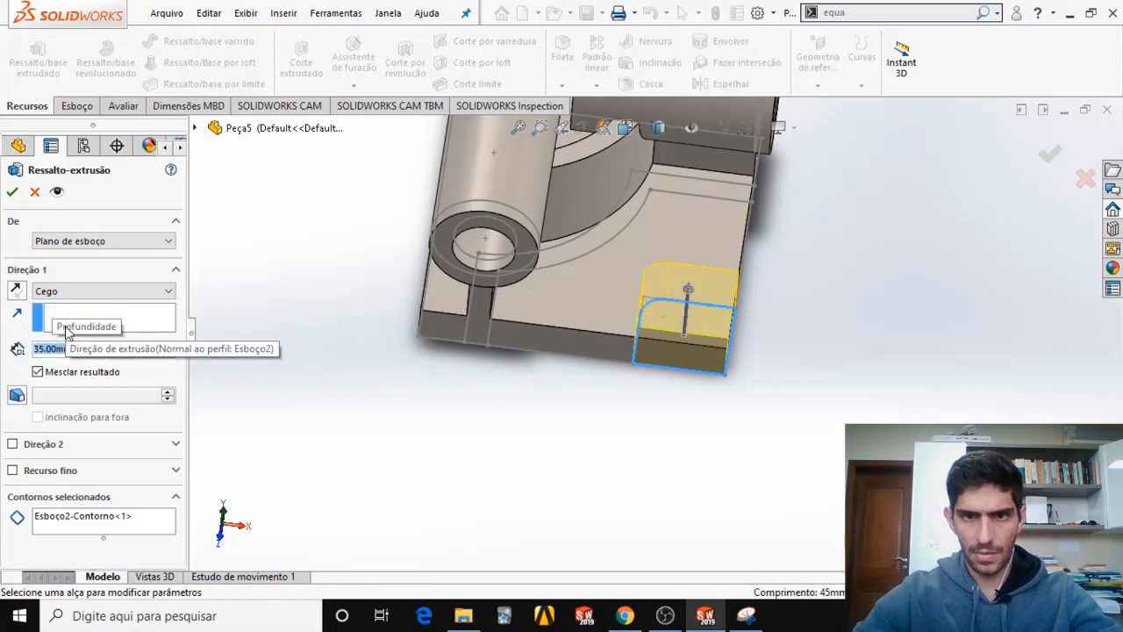
pyautogui.moveTo(801, 277); pyautogui.dragTo(794, 237, button='middle')
pyautogui.click(1050, 156)
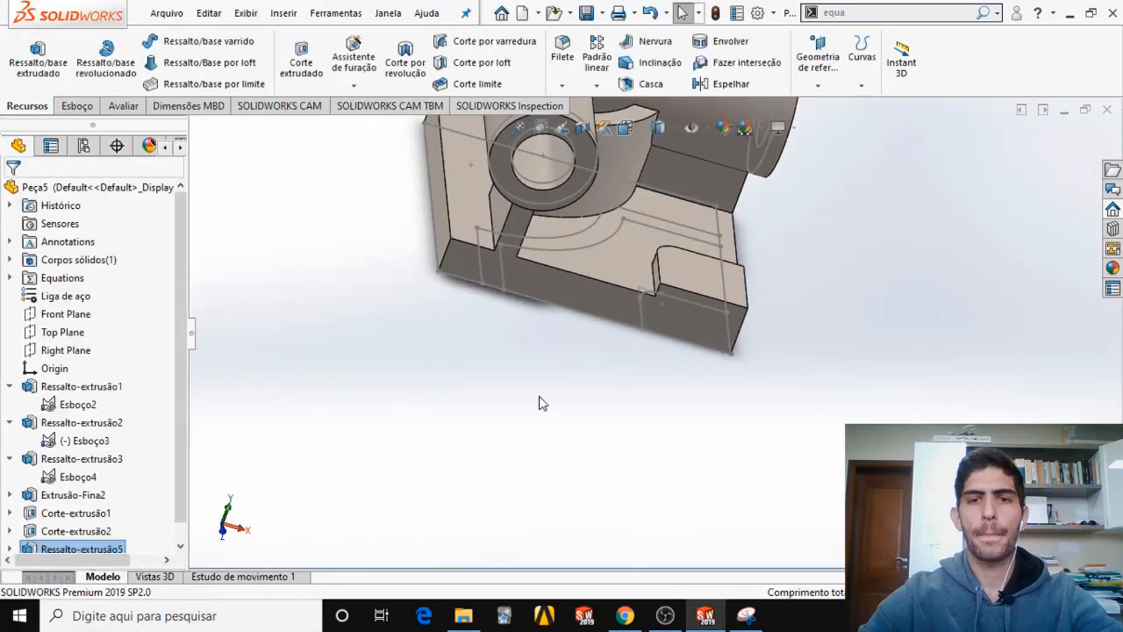
# Hide the base plate's layout sketch Esboço2.
pyautogui.moveTo(614, 268); pyautogui.dragTo(579, 349, button='middle')
pyautogui.scroll(-5, 603, 263)
pyautogui.scroll(5, 604, 263)
pyautogui.moveTo(606, 289); pyautogui.dragTo(567, 314, button='middle')
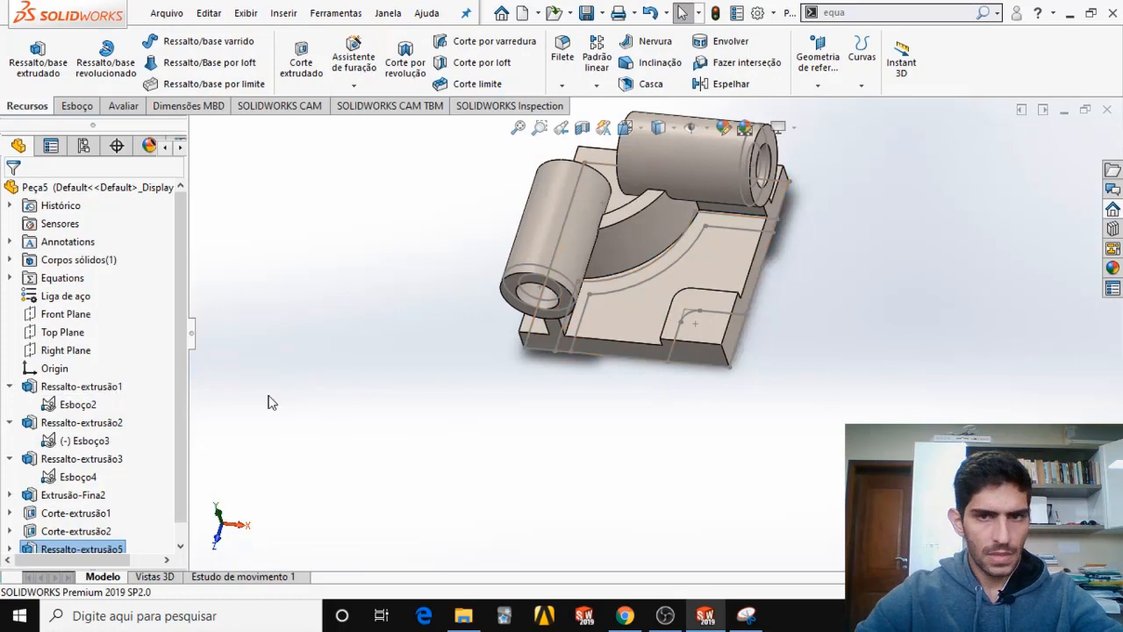
pyautogui.moveTo(679, 321); pyautogui.dragTo(677, 251, button='middle')
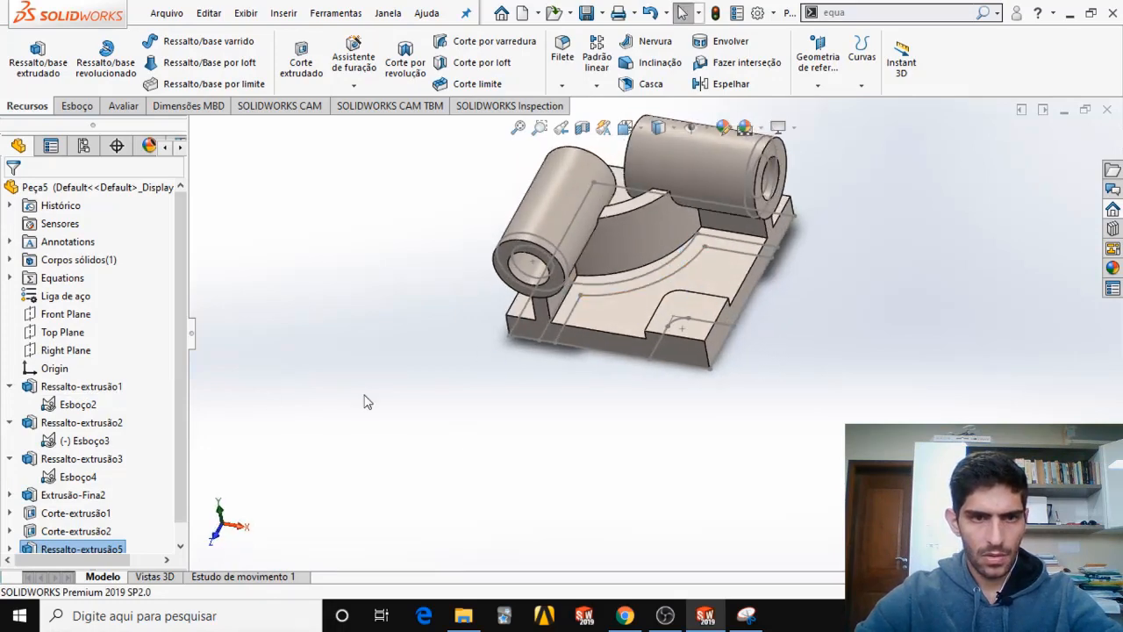
pyautogui.rightClick(61, 410)
pyautogui.click(76, 345)
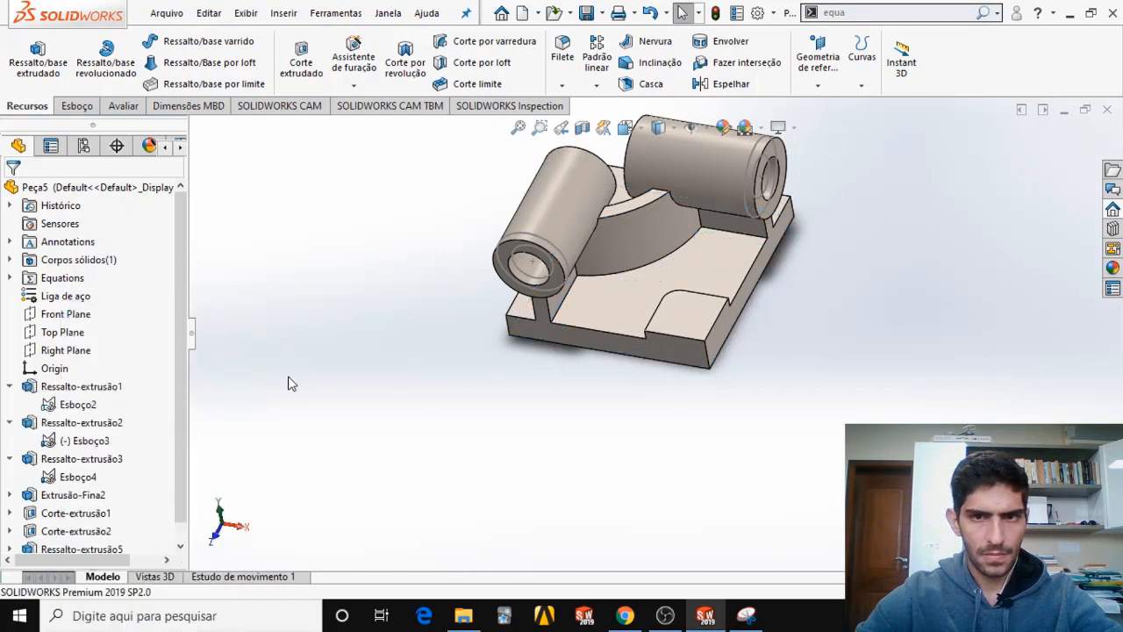
# Hide the two tube profile sketches, Esboço3 and Esboço4.
pyautogui.click(532, 261)
pyautogui.rightClick(88, 446)
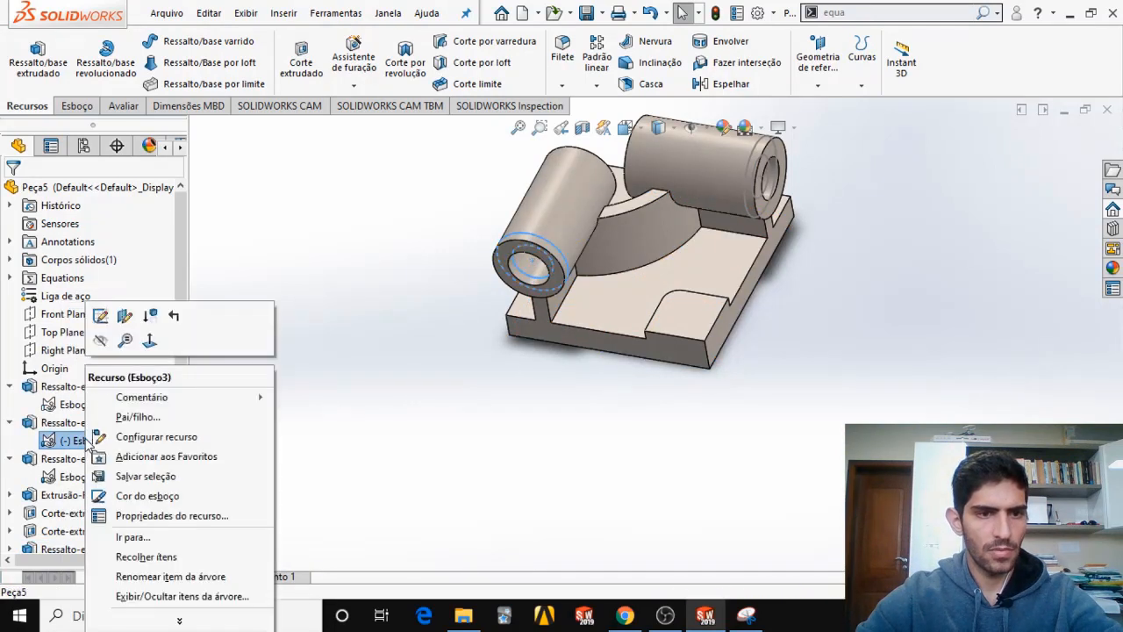
pyautogui.click(101, 343)
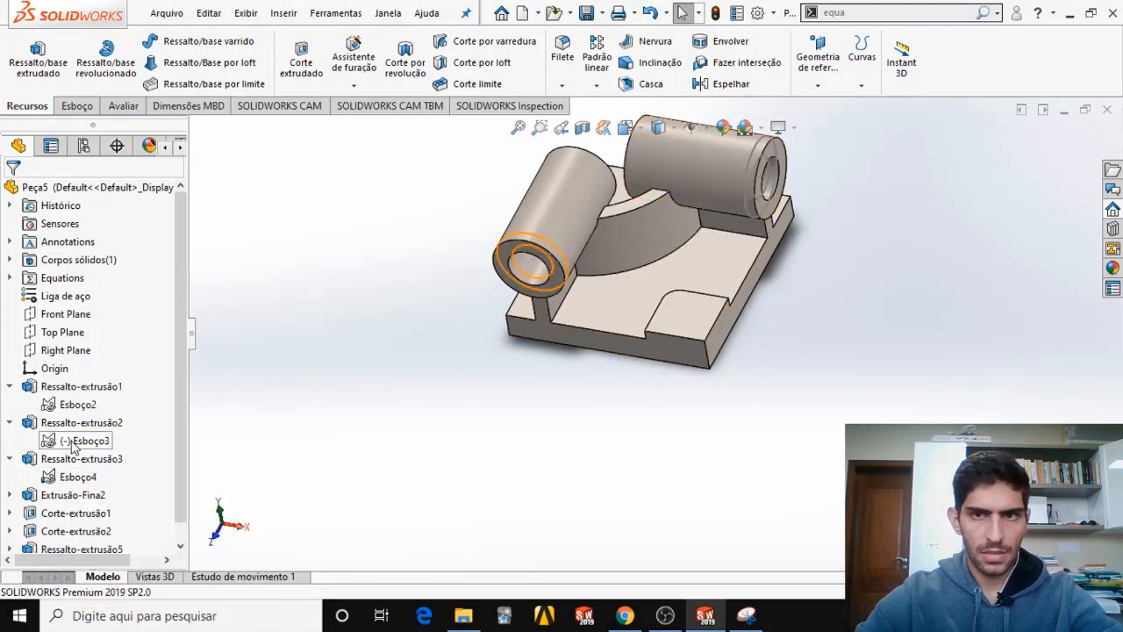
pyautogui.rightClick(77, 455)
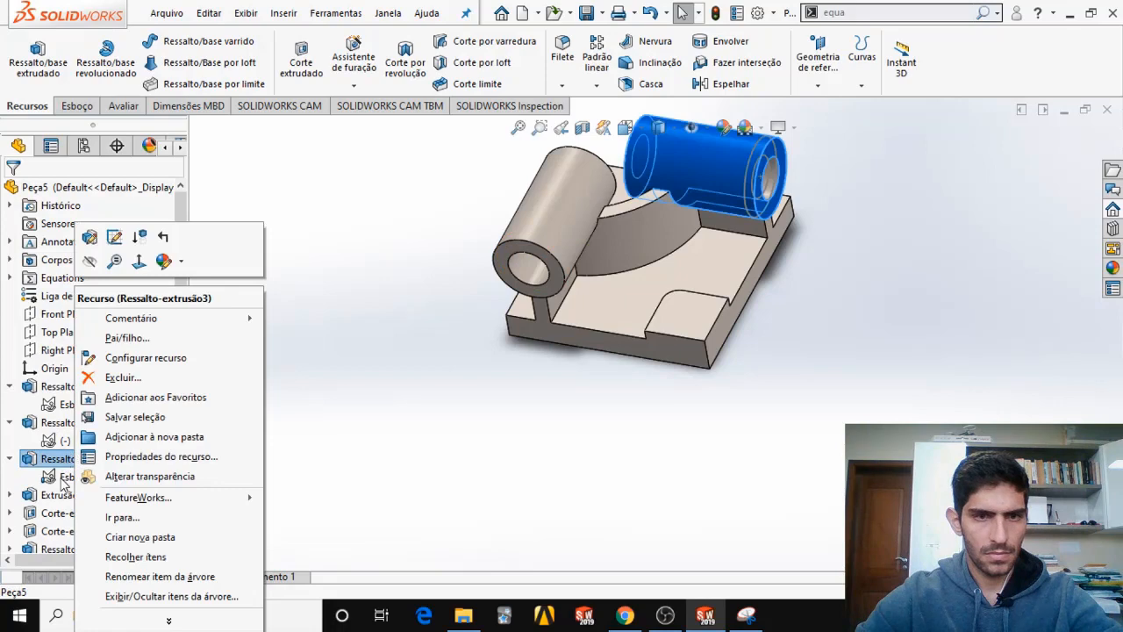
pyautogui.rightClick(62, 478)
pyautogui.click(74, 342)
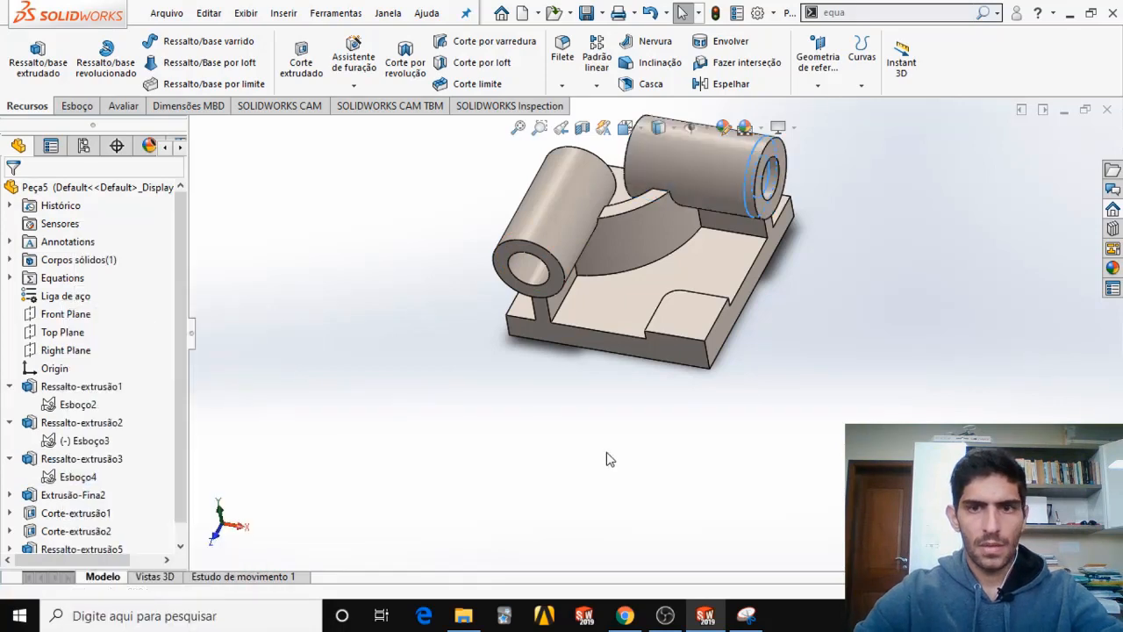
# Check the pocket's wall thickness in the exam PDF and offset the boundary of the base's top face beside the pad inward by 9 mm.
pyautogui.moveTo(584, 439); pyautogui.dragTo(604, 409, button='middle')
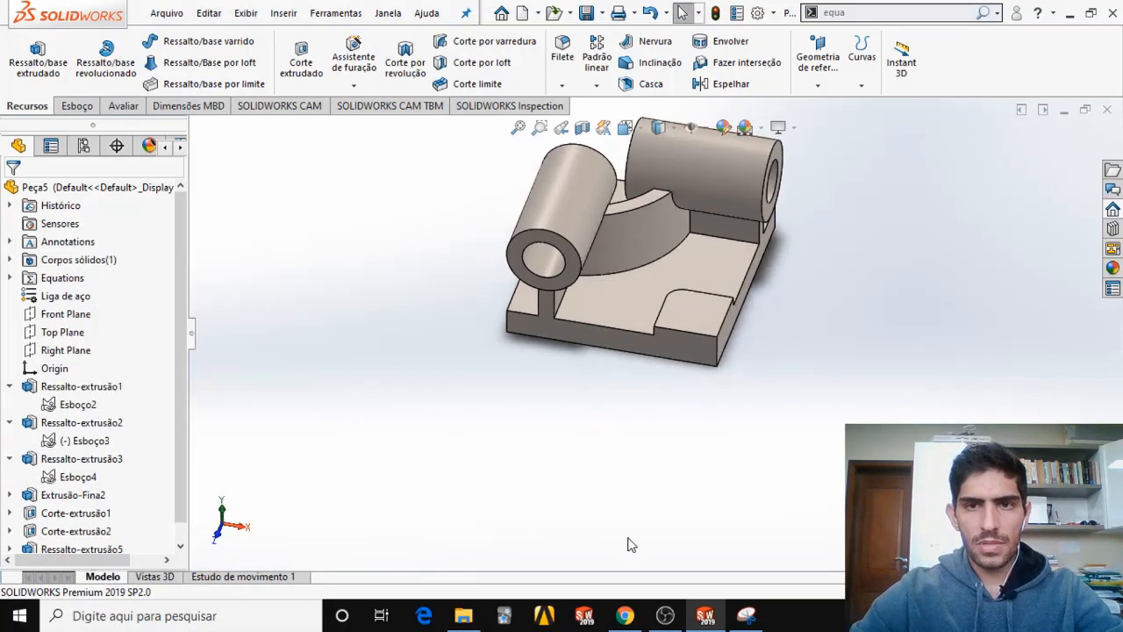
pyautogui.click(625, 616)
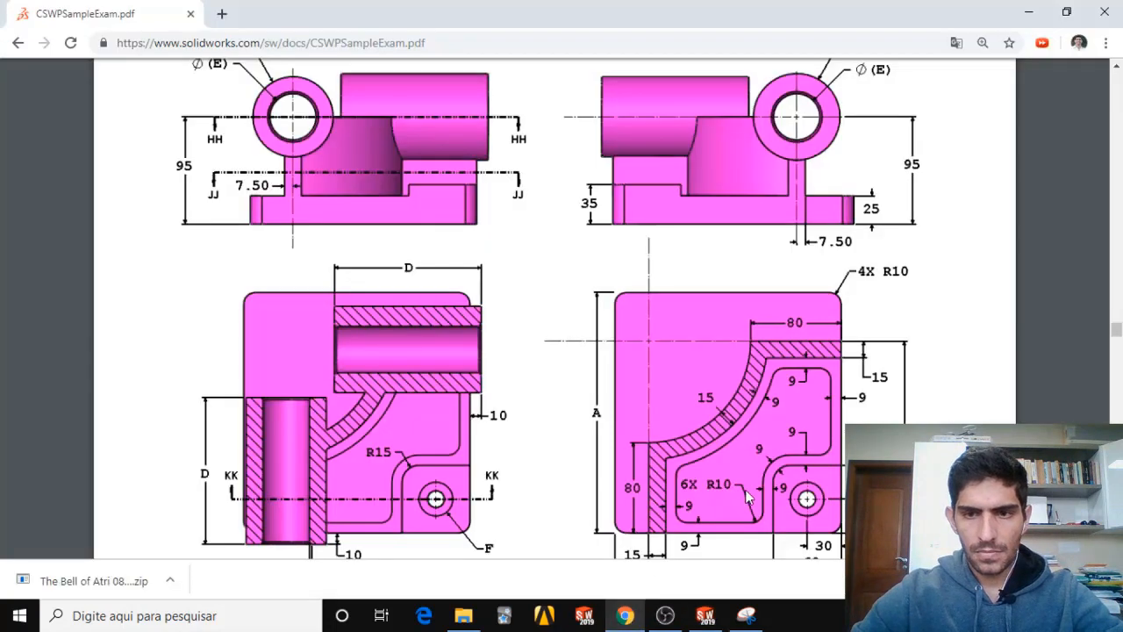
pyautogui.scroll(-7, 586, 488)
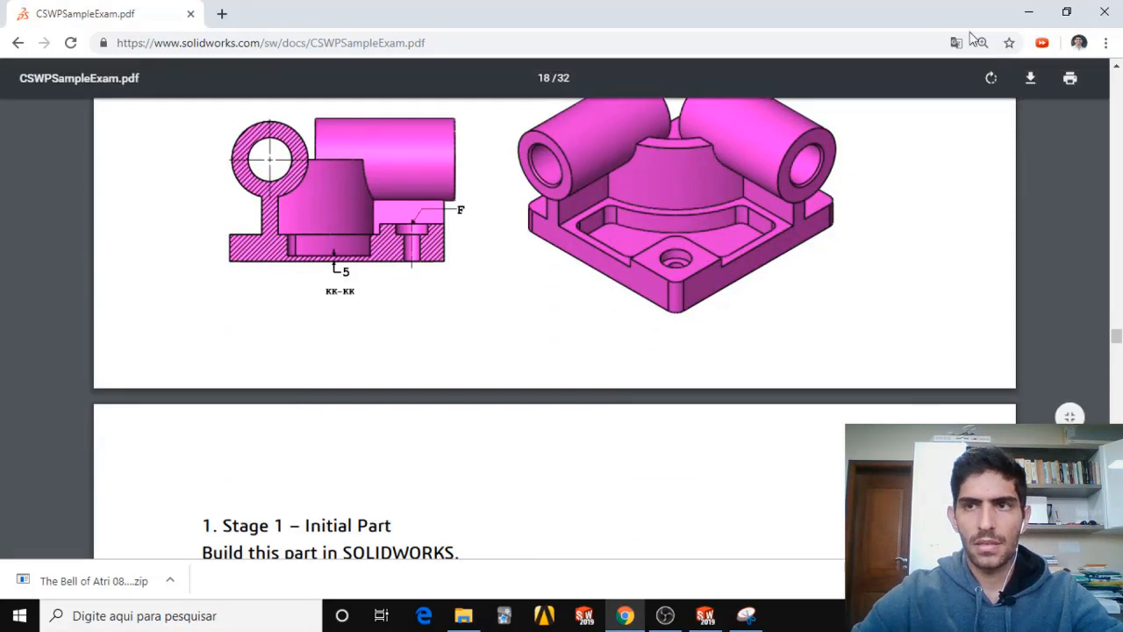
pyautogui.click(1028, 12)
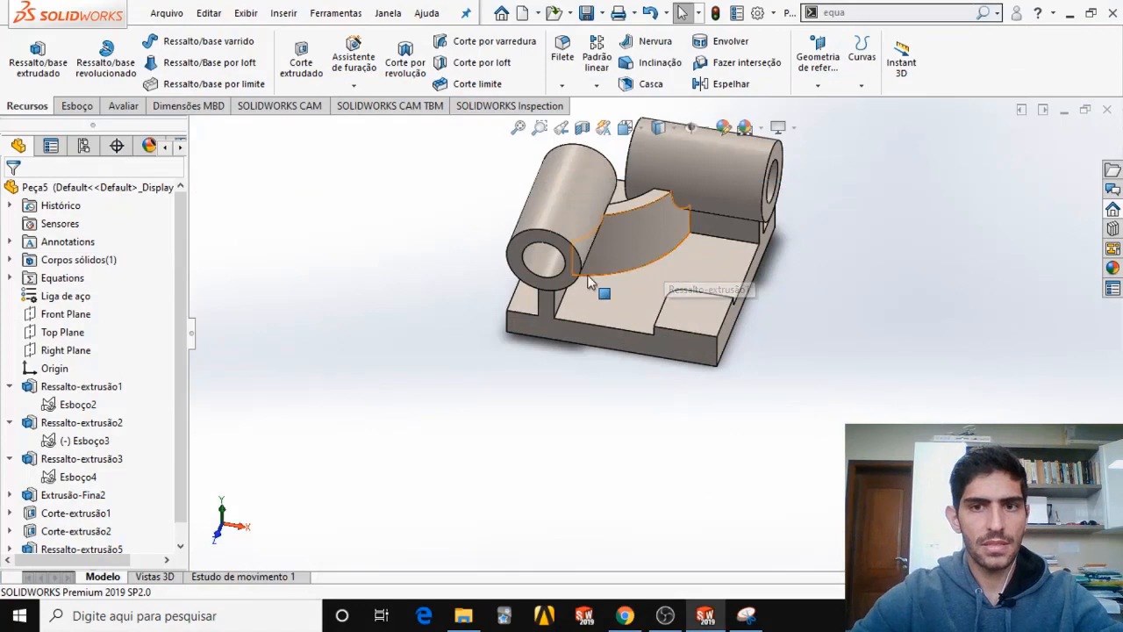
pyautogui.click(70, 106)
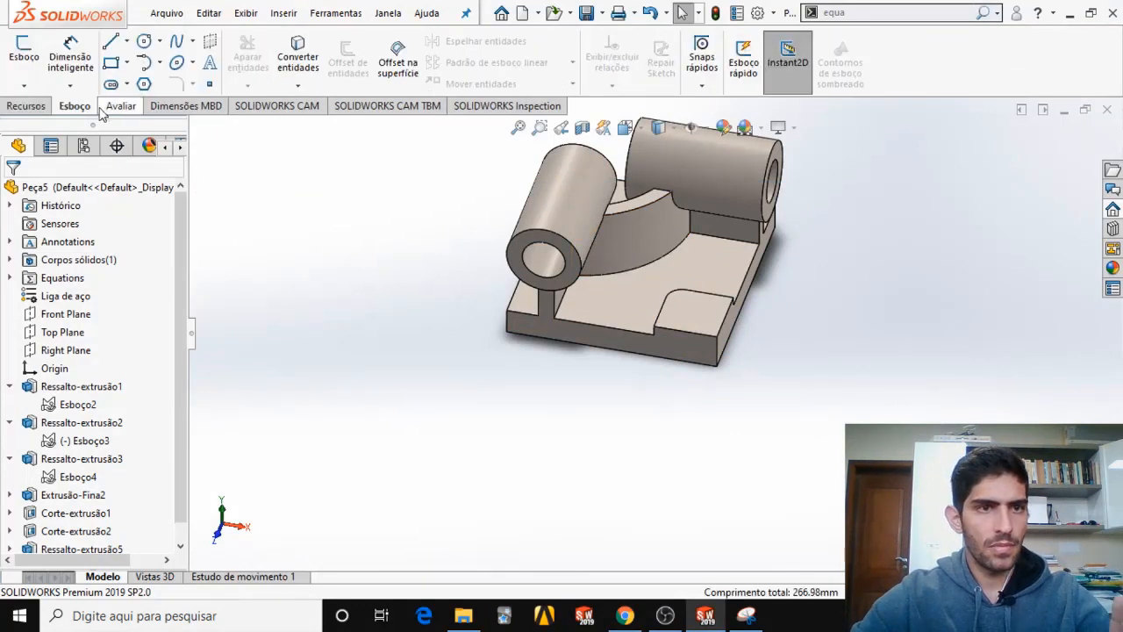
pyautogui.click(397, 54)
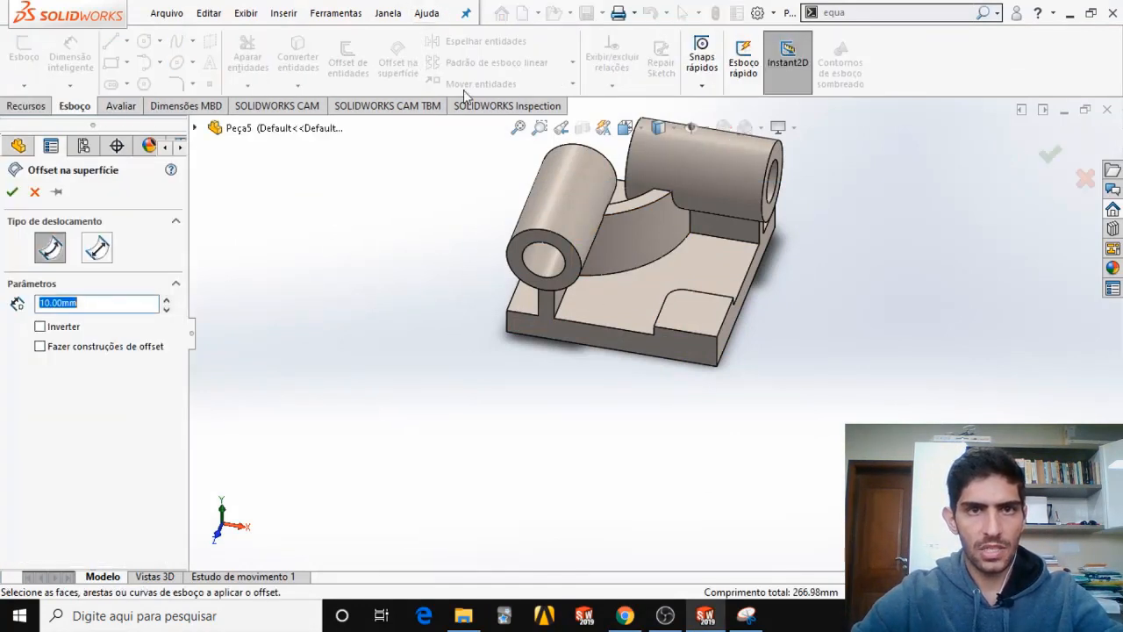
pyautogui.click(628, 297)
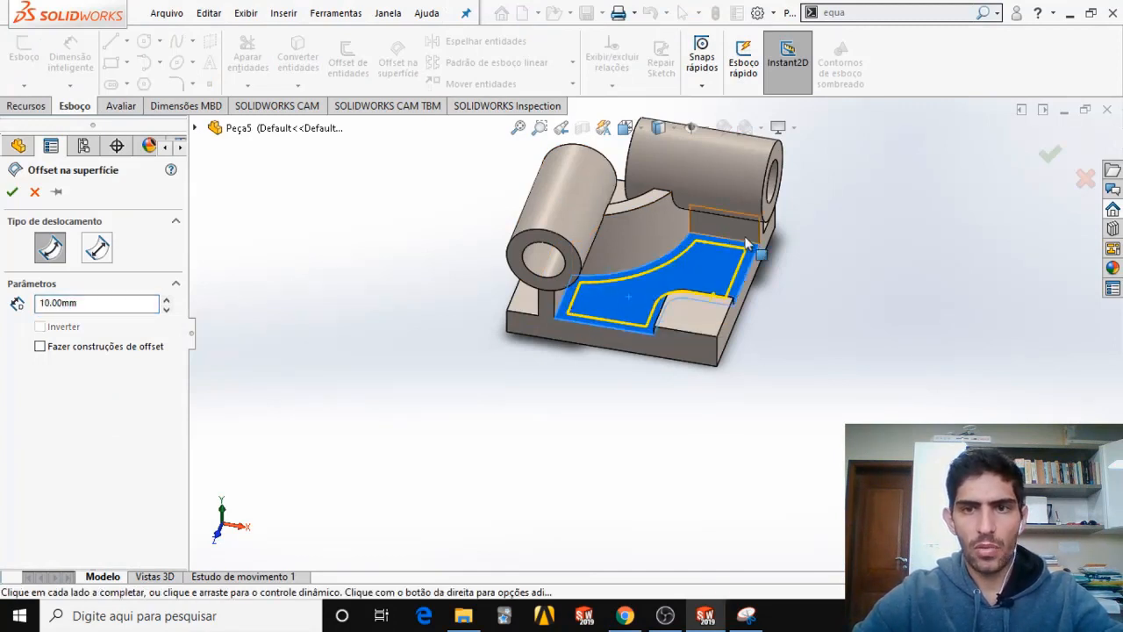
pyautogui.moveTo(735, 308); pyautogui.dragTo(725, 351, button='middle')
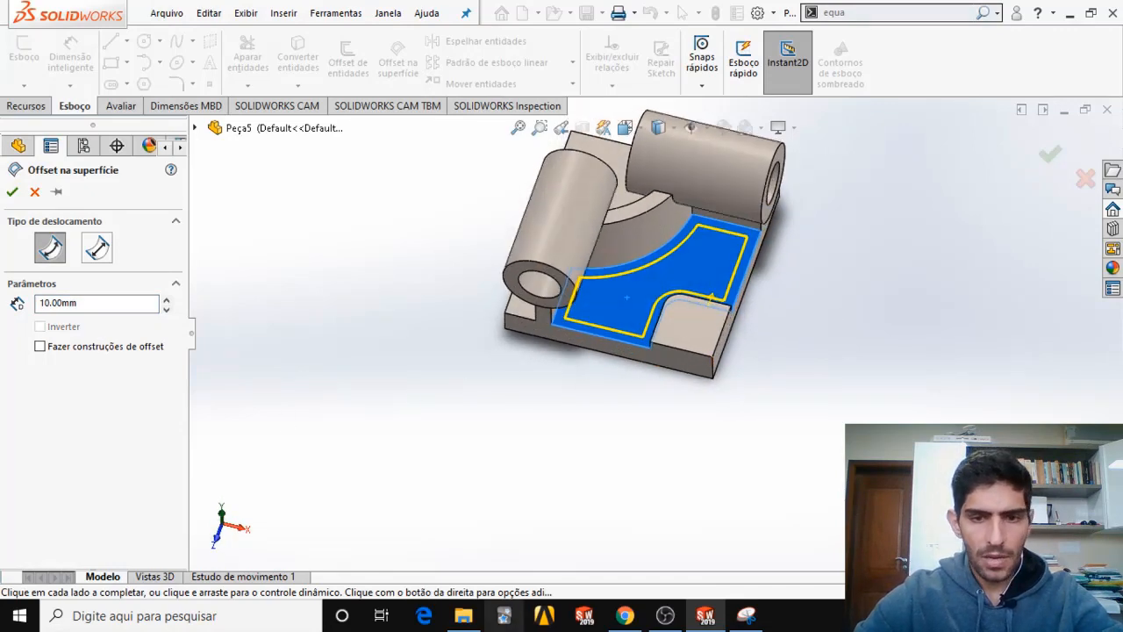
pyautogui.click(624, 615)
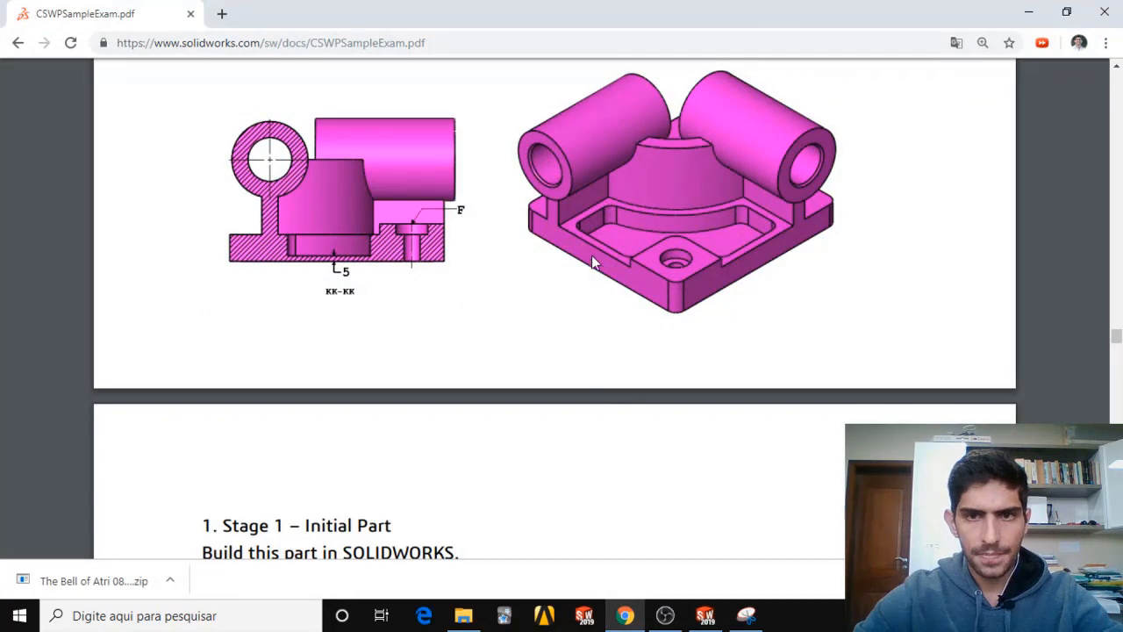
pyautogui.scroll(6, 592, 262)
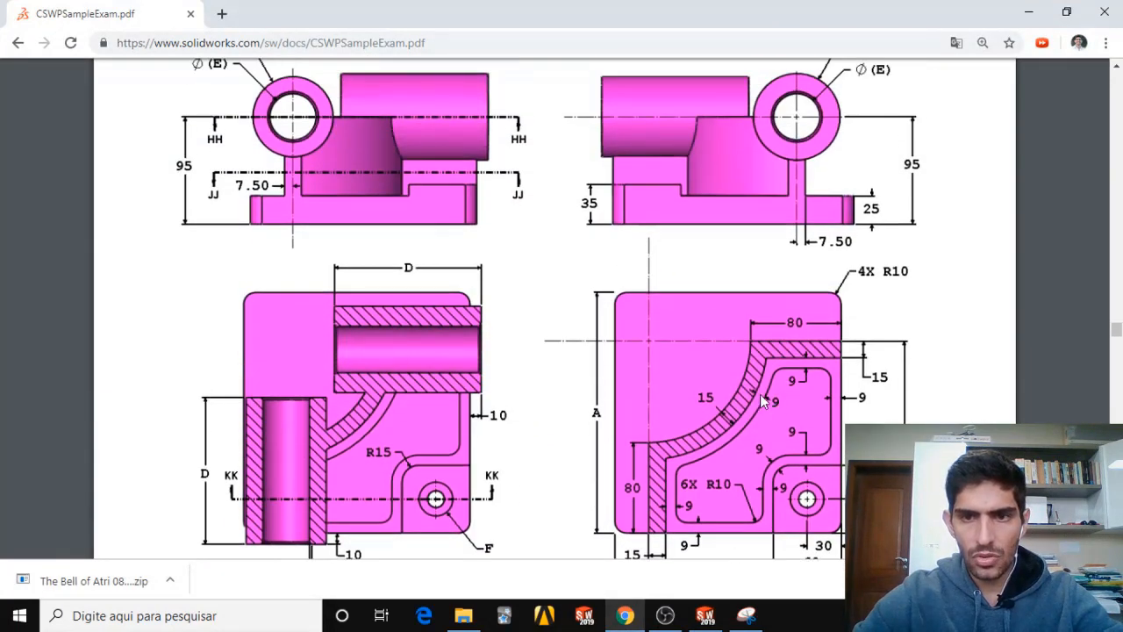
pyautogui.click(1029, 12)
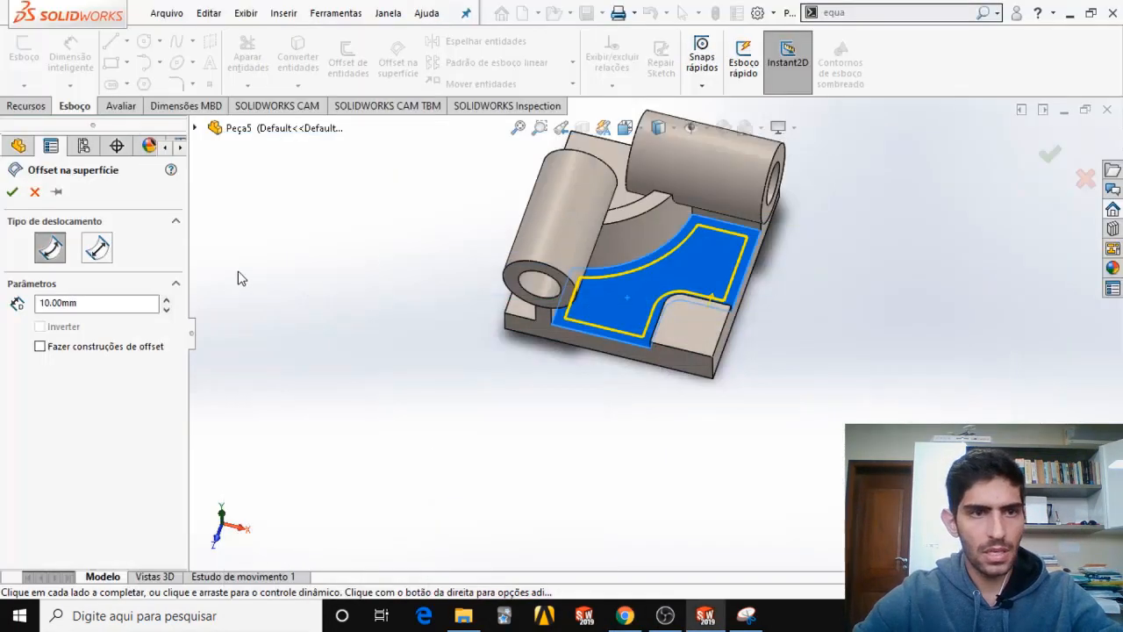
pyautogui.moveTo(123, 304); pyautogui.dragTo(20, 315)
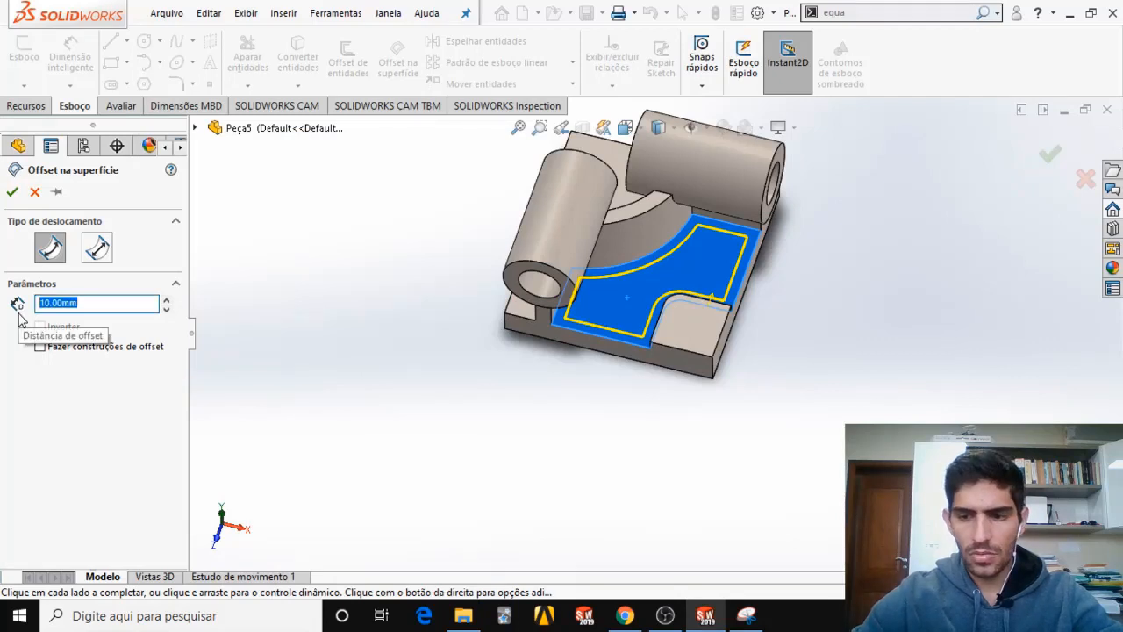
pyautogui.press('Return')
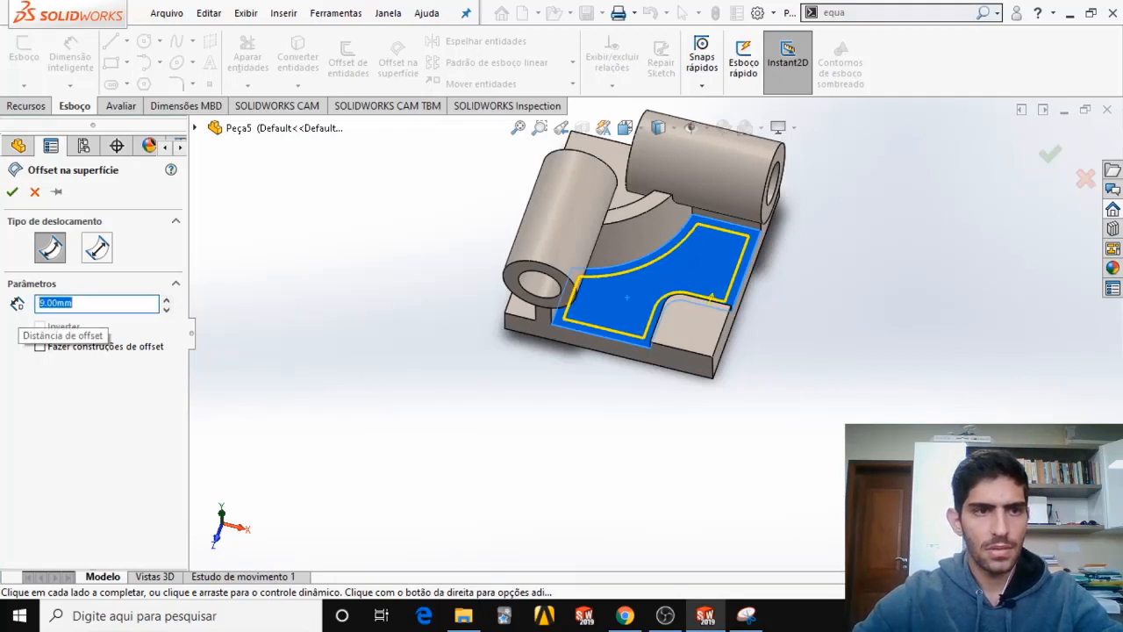
pyautogui.click(12, 192)
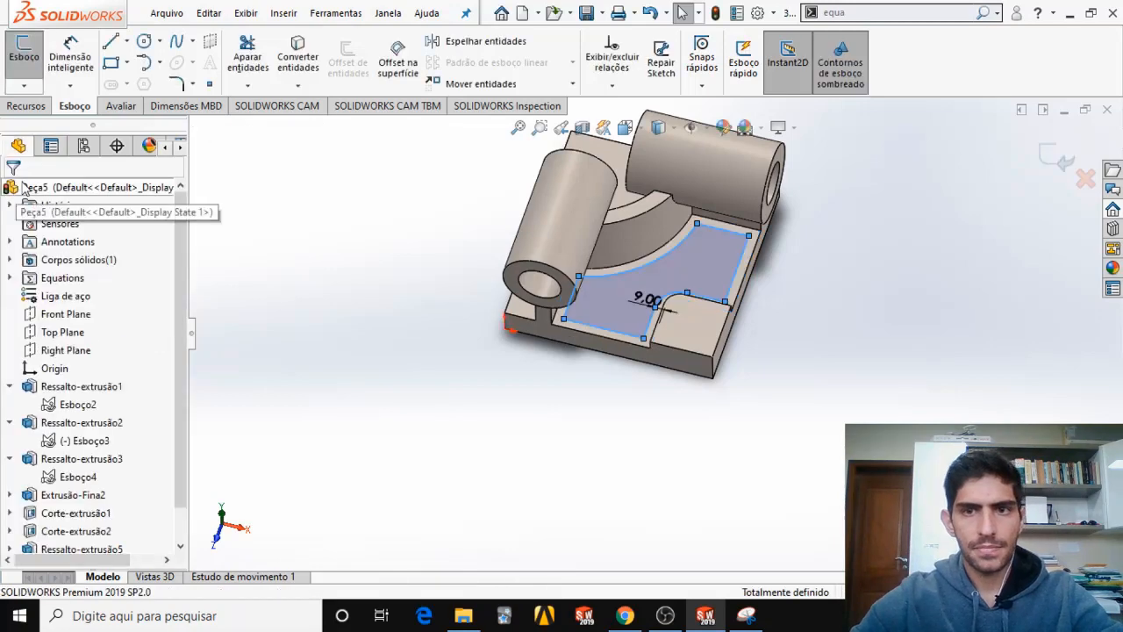
# Cut the offset profile into the base along its vertical corner edge, using an Offset from Surface end condition 5 mm from the underside.
pyautogui.click(25, 105)
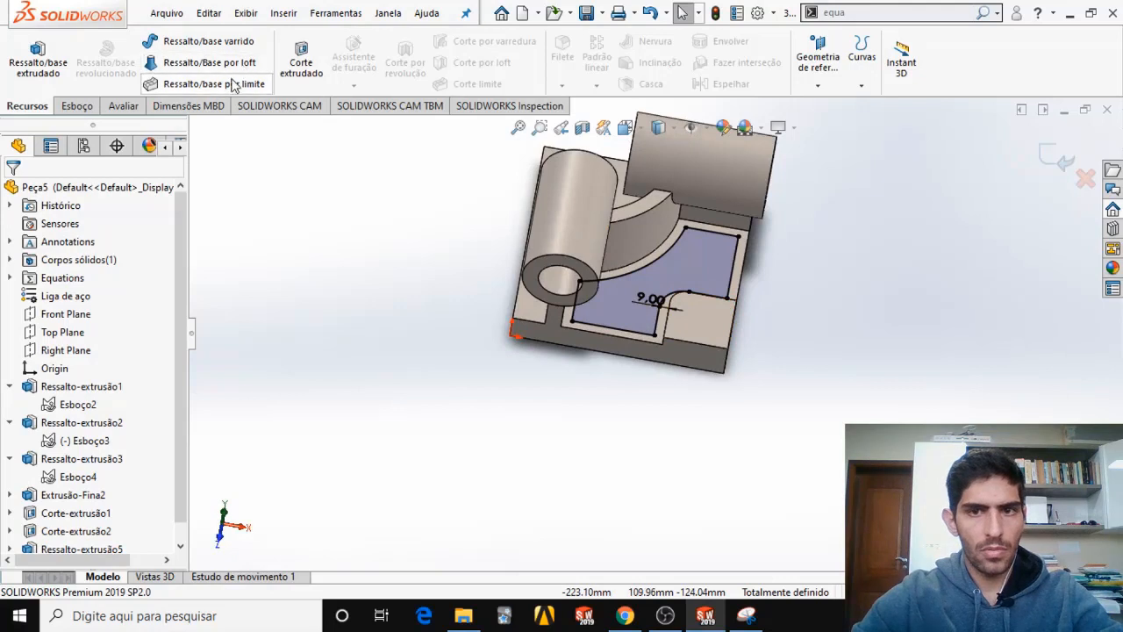
pyautogui.click(302, 70)
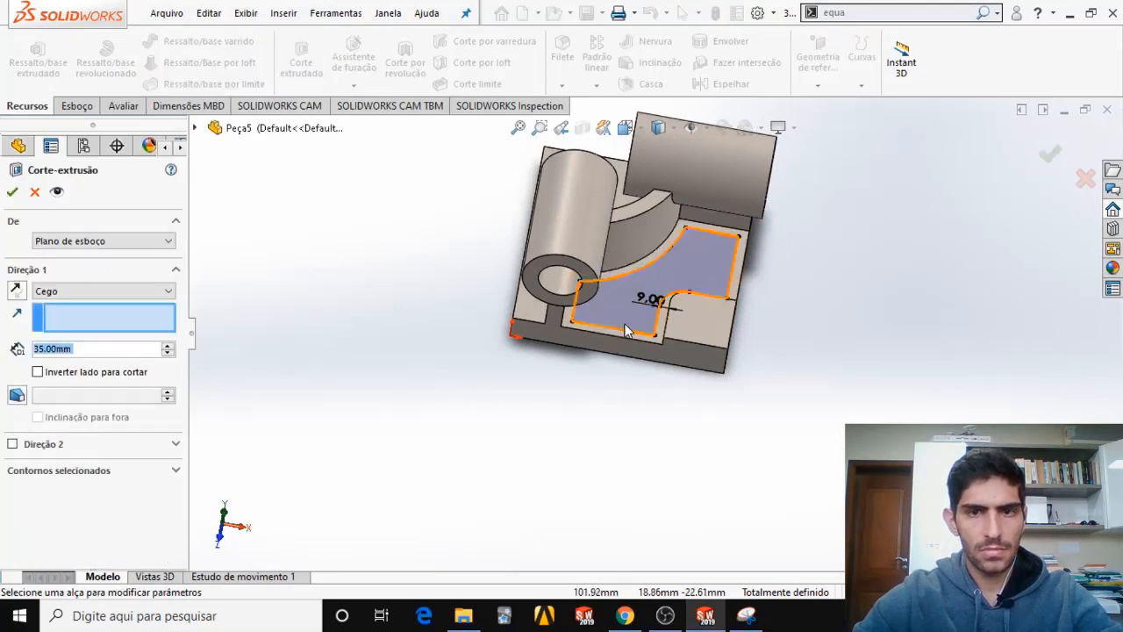
pyautogui.moveTo(497, 332); pyautogui.dragTo(484, 261, button='middle')
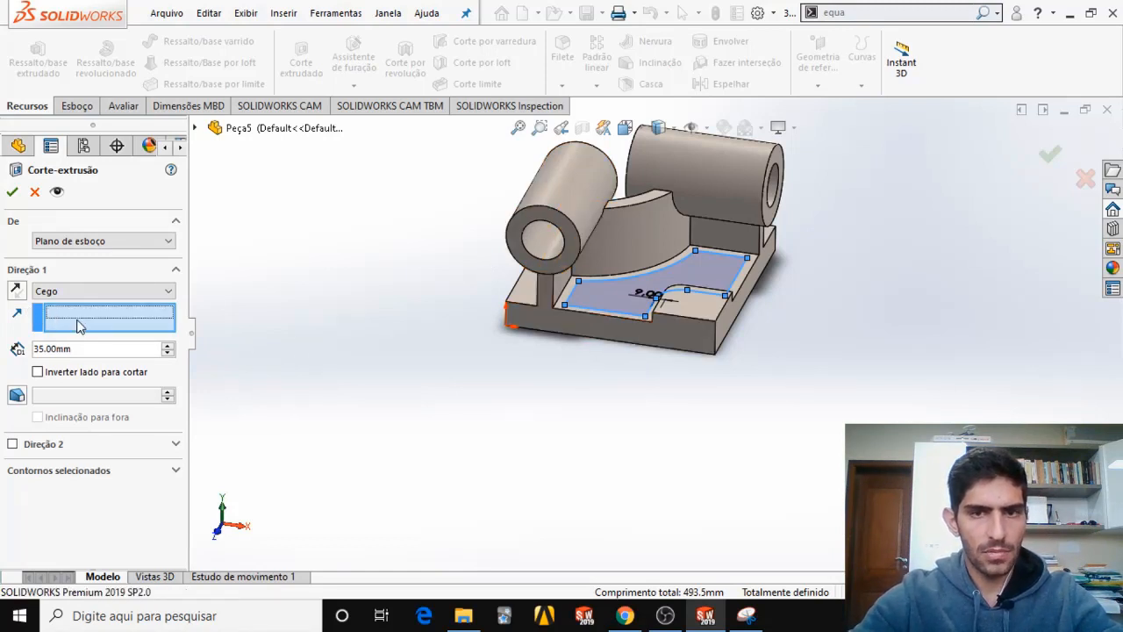
pyautogui.click(717, 337)
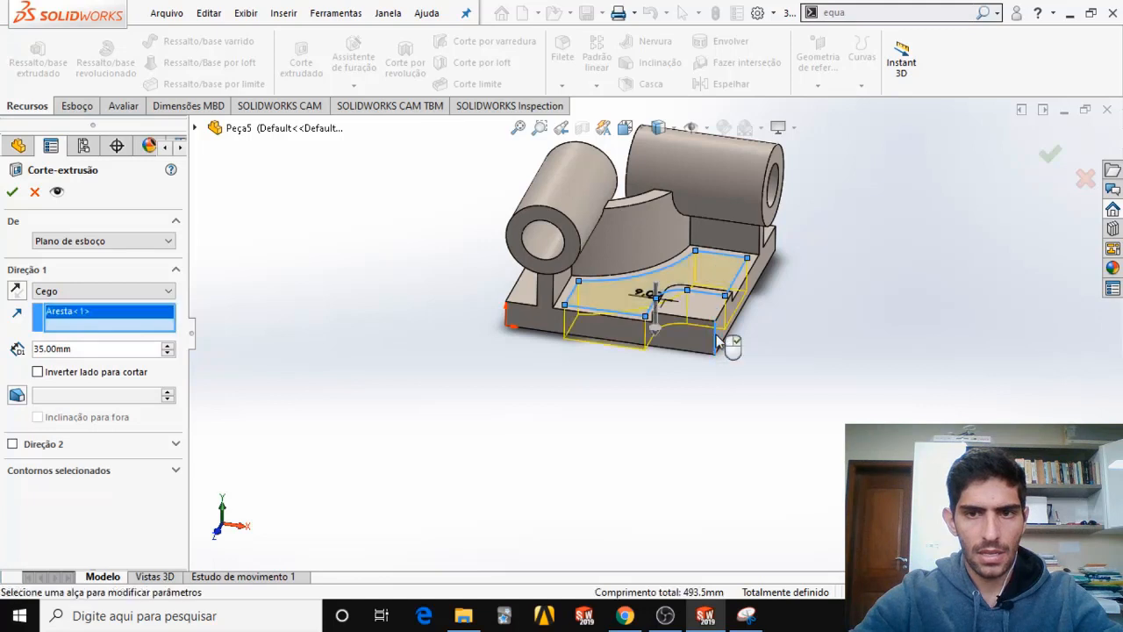
pyautogui.moveTo(669, 325); pyautogui.dragTo(674, 302, button='middle')
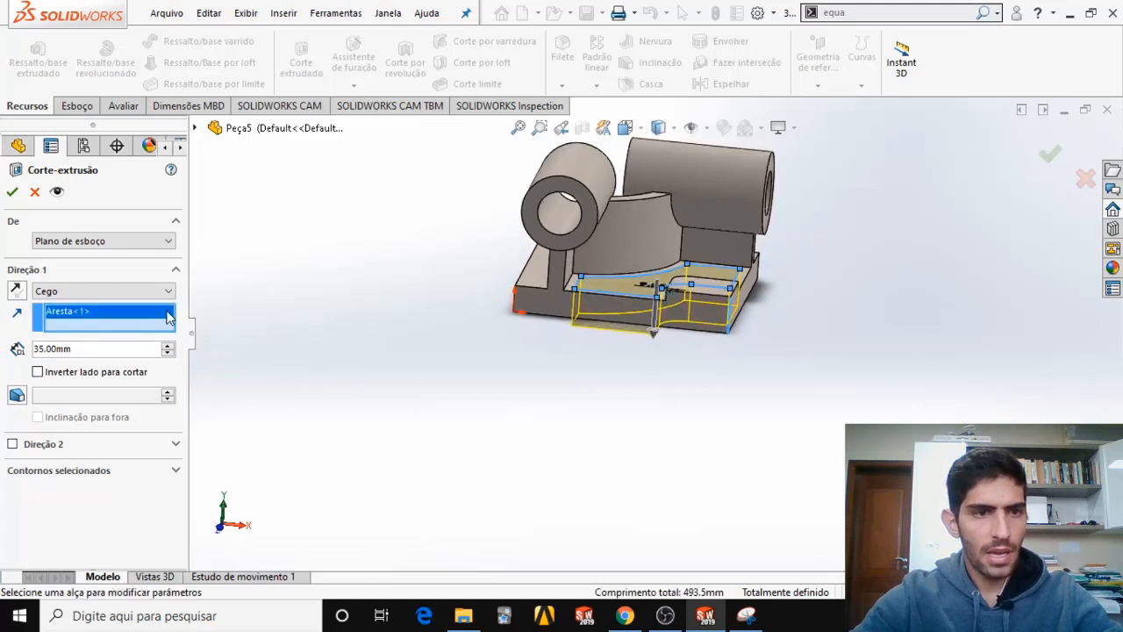
pyautogui.click(116, 291)
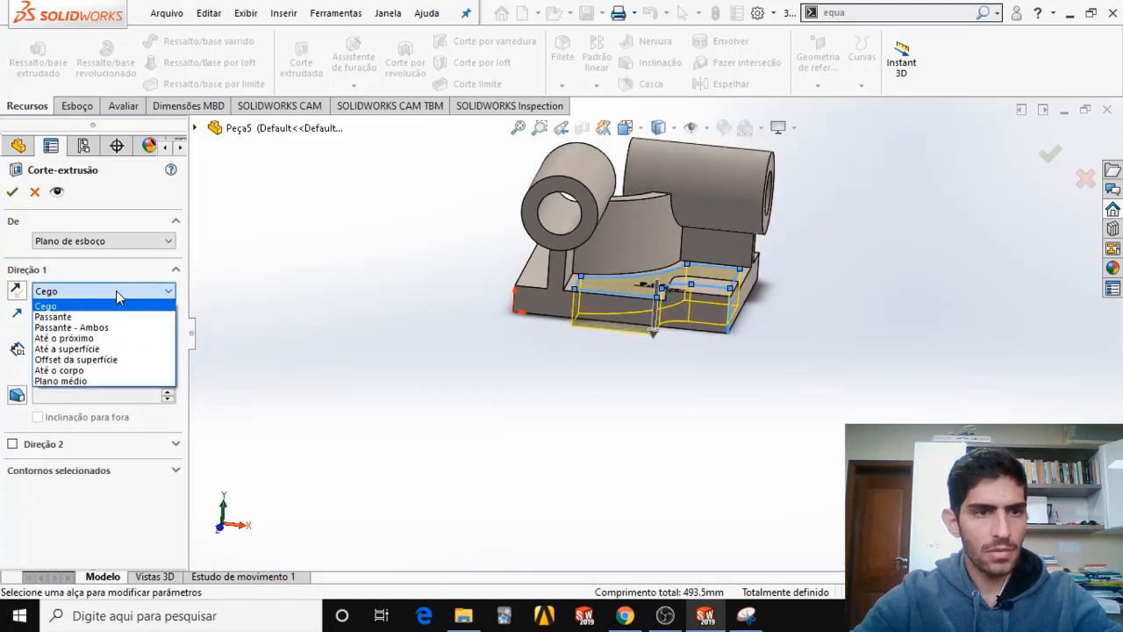
pyautogui.click(100, 360)
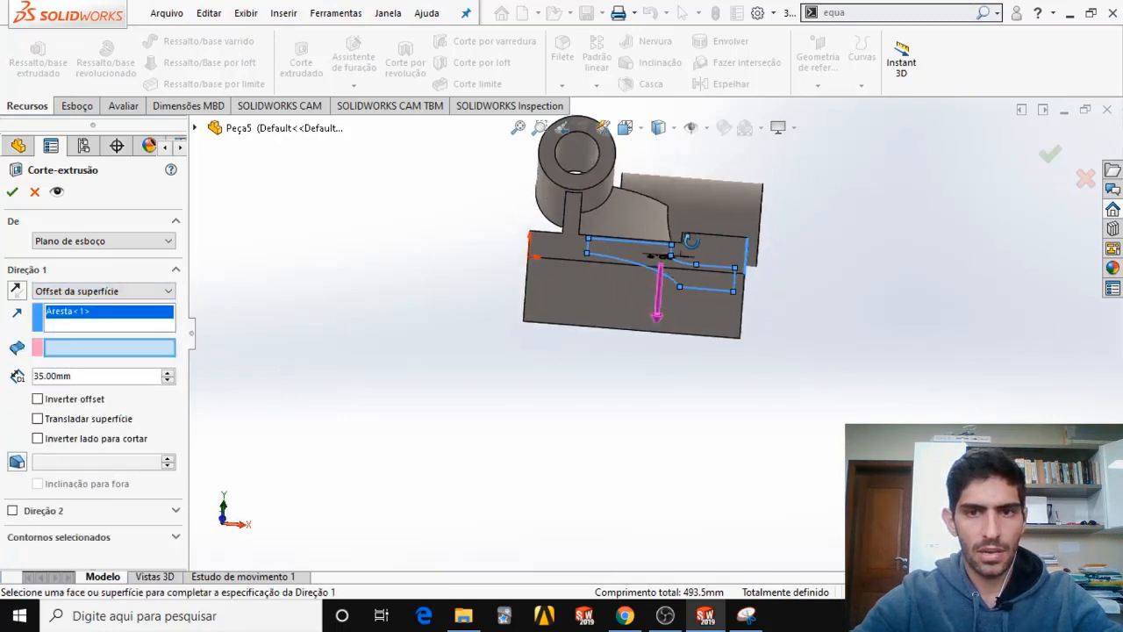
pyautogui.click(599, 297)
pyautogui.moveTo(81, 376); pyautogui.dragTo(3, 376)
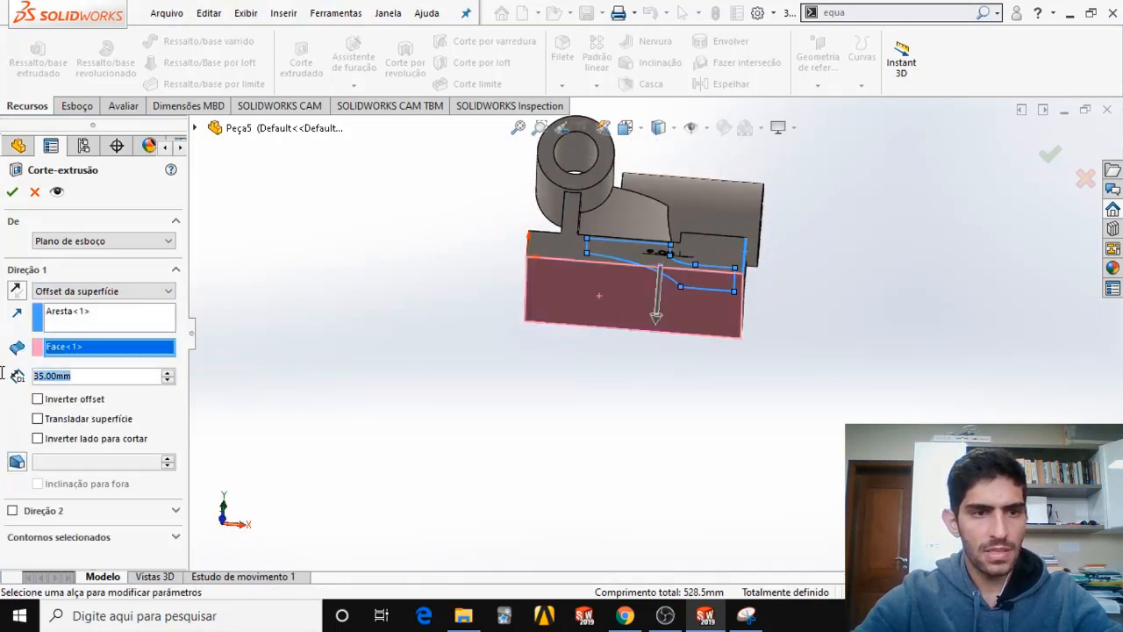
pyautogui.write('5')
pyautogui.press('Return')
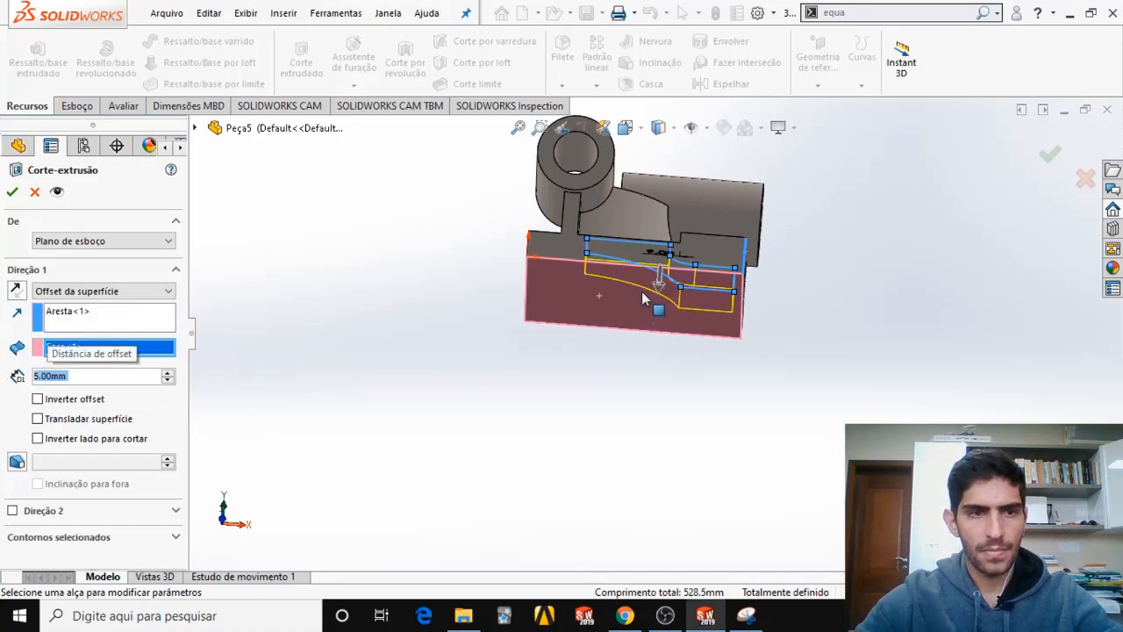
pyautogui.moveTo(642, 291); pyautogui.dragTo(566, 380, button='middle')
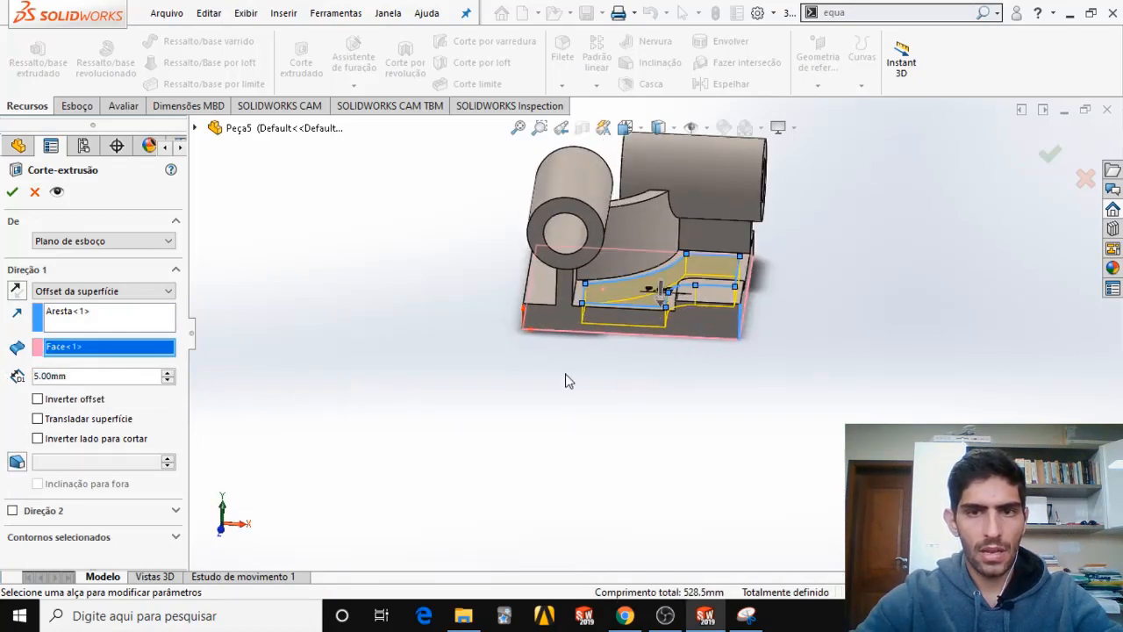
pyautogui.click(13, 191)
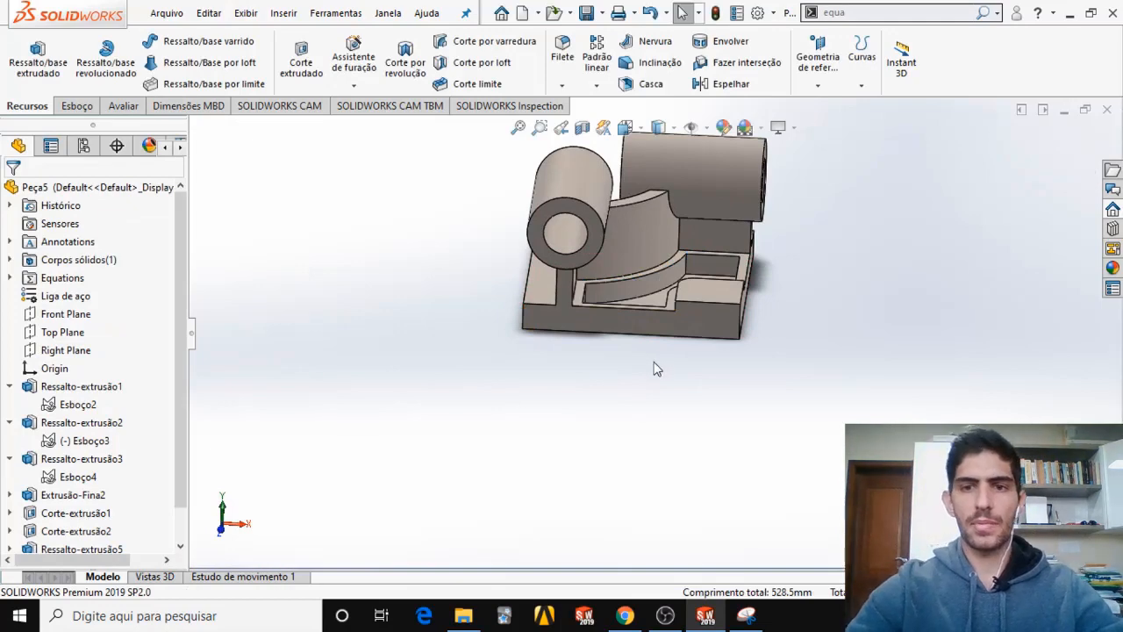
# Compare the cut pocket with the exam PDF's section and isometric views and examine the radius callout for its corners.
pyautogui.scroll(-3, 654, 293)
pyautogui.scroll(1, 654, 293)
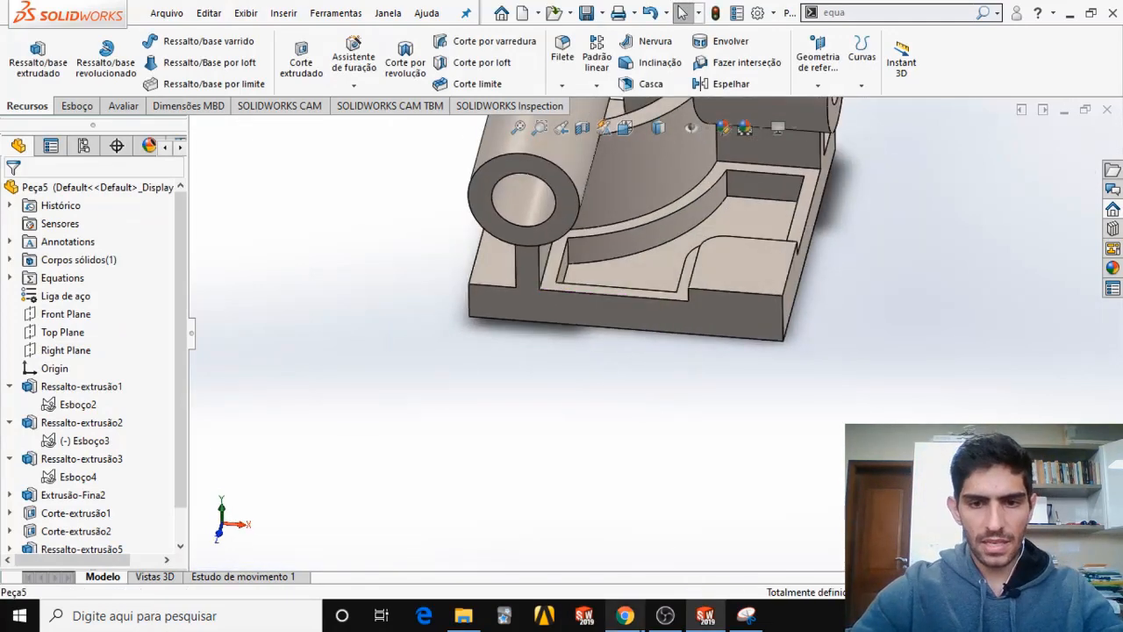
pyautogui.hotkey('alt', 'Tab')
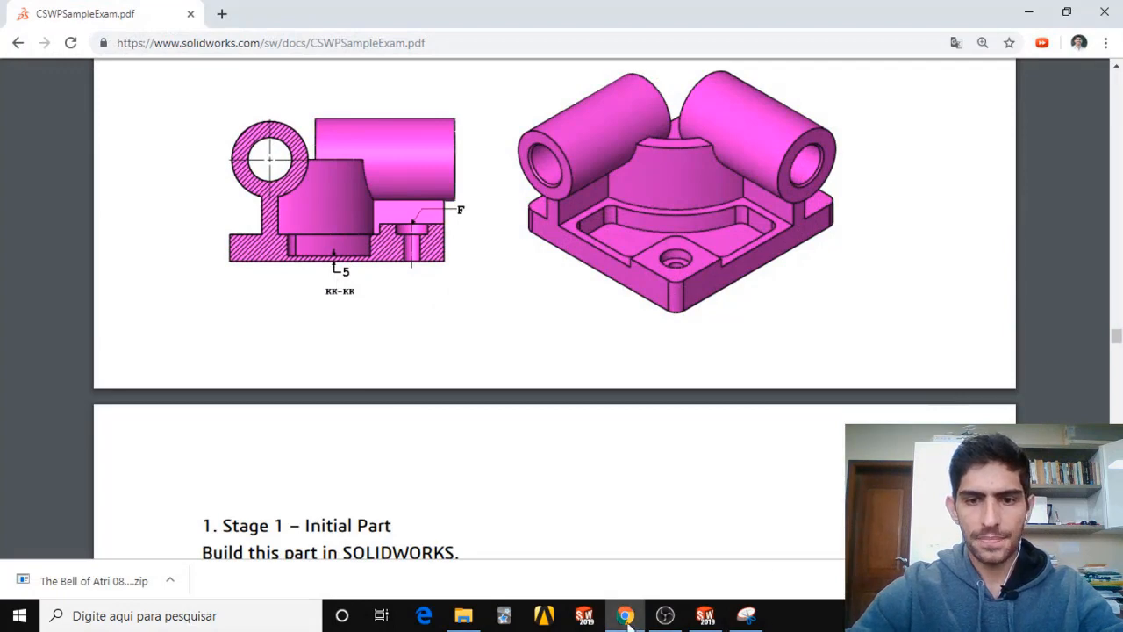
pyautogui.click(705, 615)
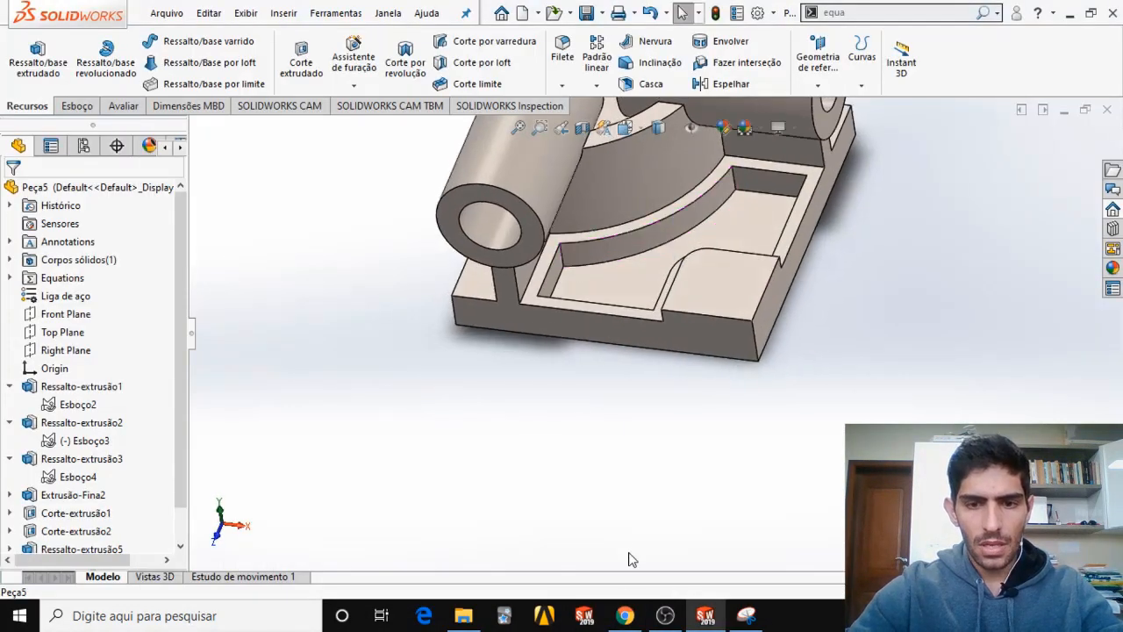
pyautogui.click(625, 616)
pyautogui.scroll(1, 433, 366)
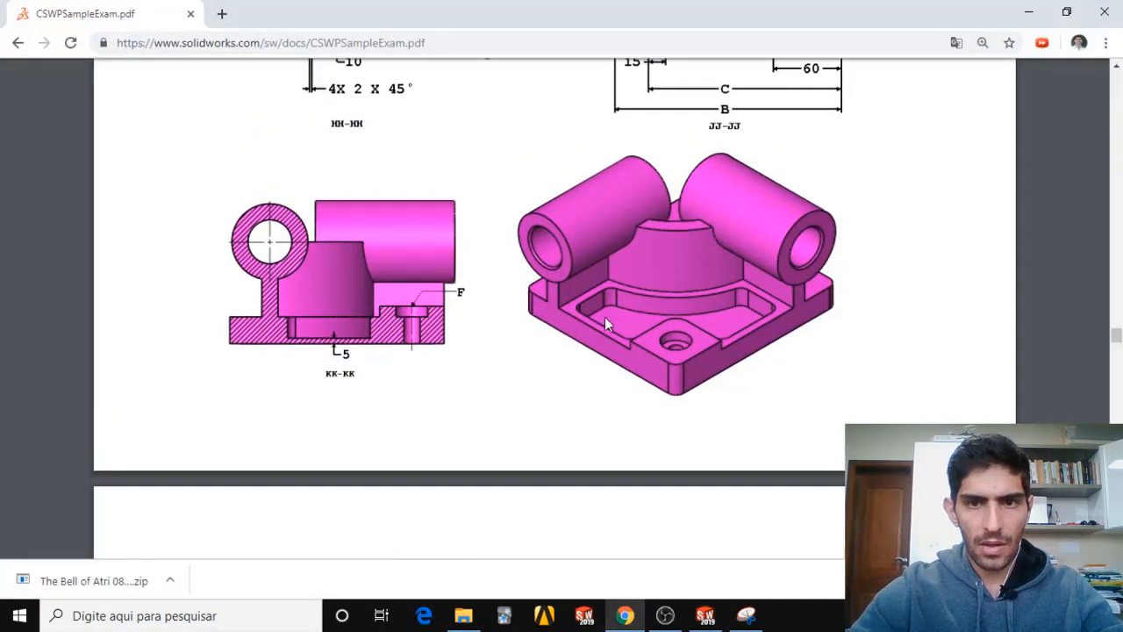
pyautogui.scroll(4, 712, 282)
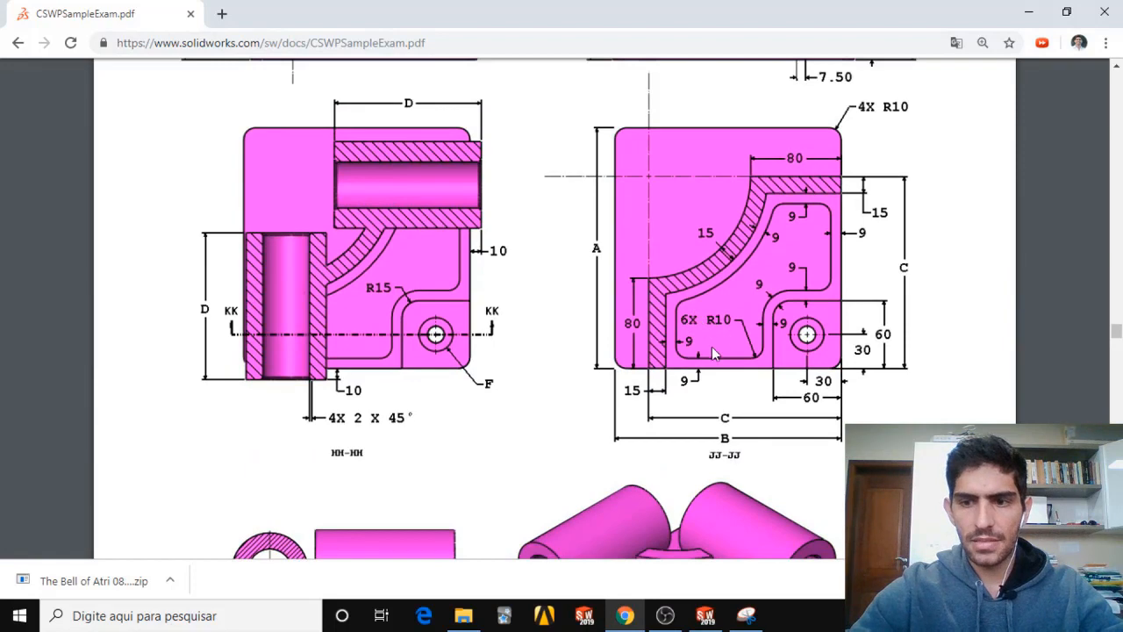
pyautogui.click(707, 616)
# Fillet the six vertical corner edges of the pocket with a symmetric 10 mm radius, checking the value against the exam PDF.
pyautogui.scroll(4, 653, 302)
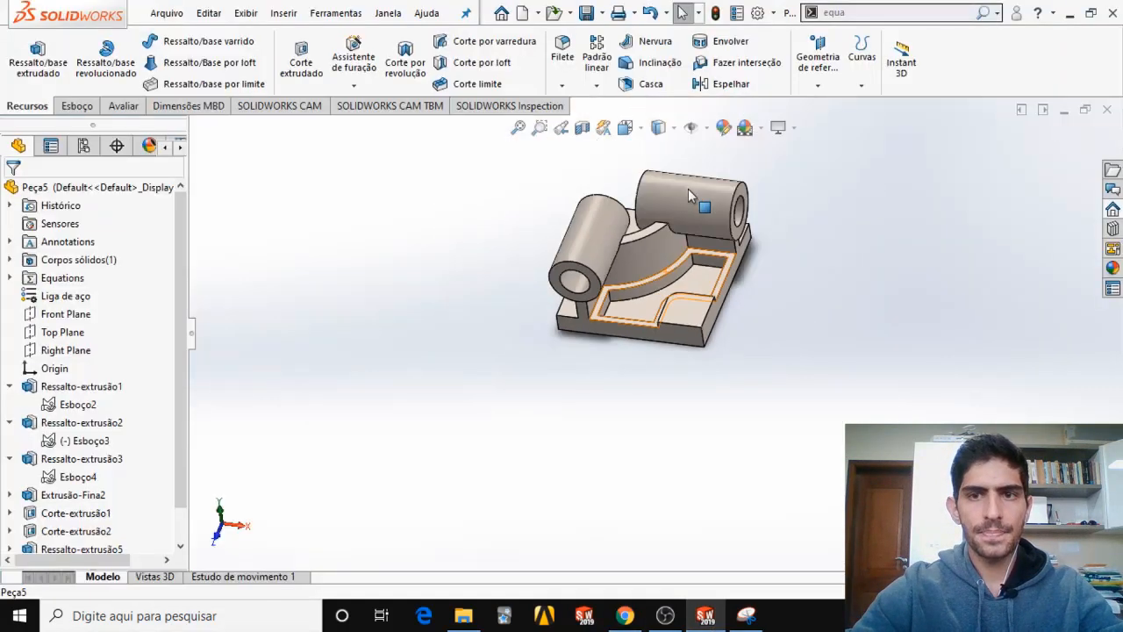
pyautogui.scroll(-2, 688, 188)
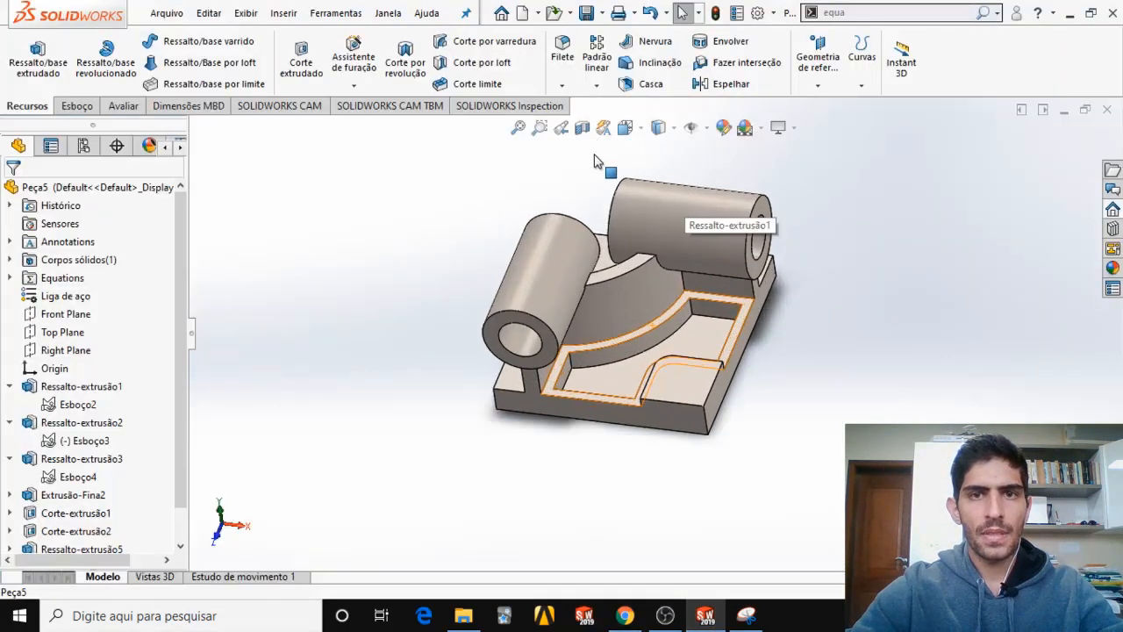
pyautogui.click(562, 54)
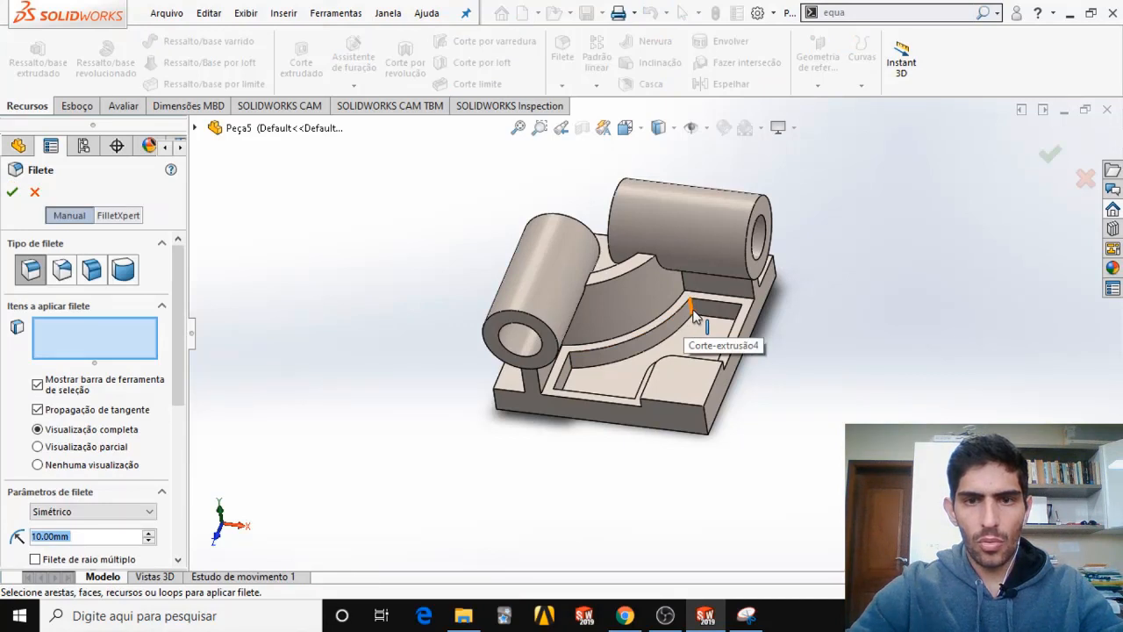
pyautogui.click(692, 310)
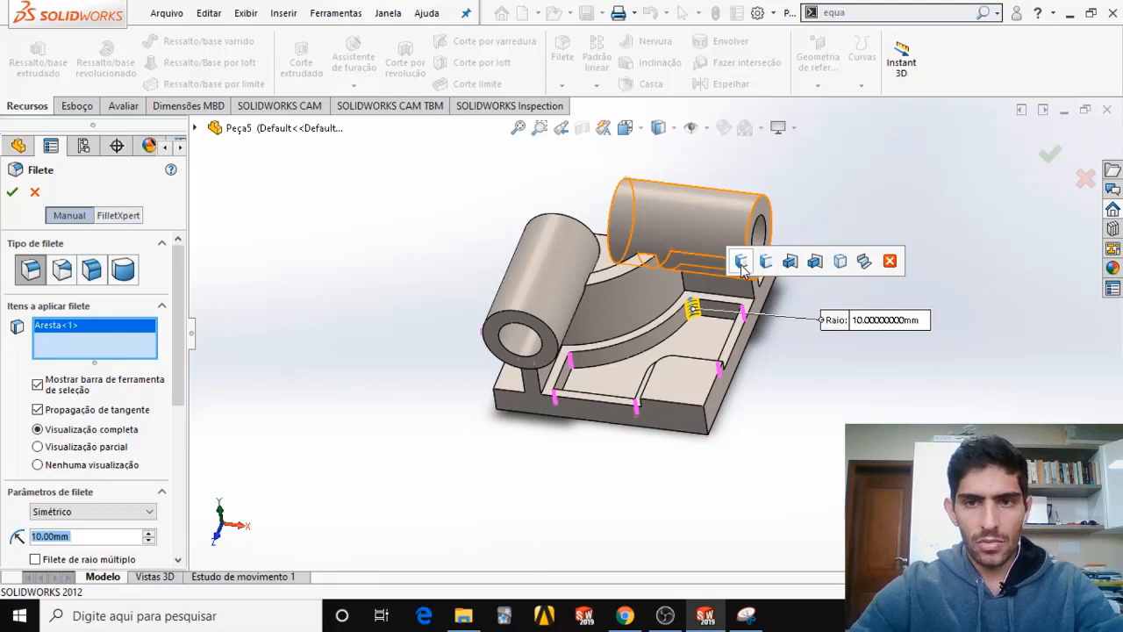
pyautogui.click(741, 263)
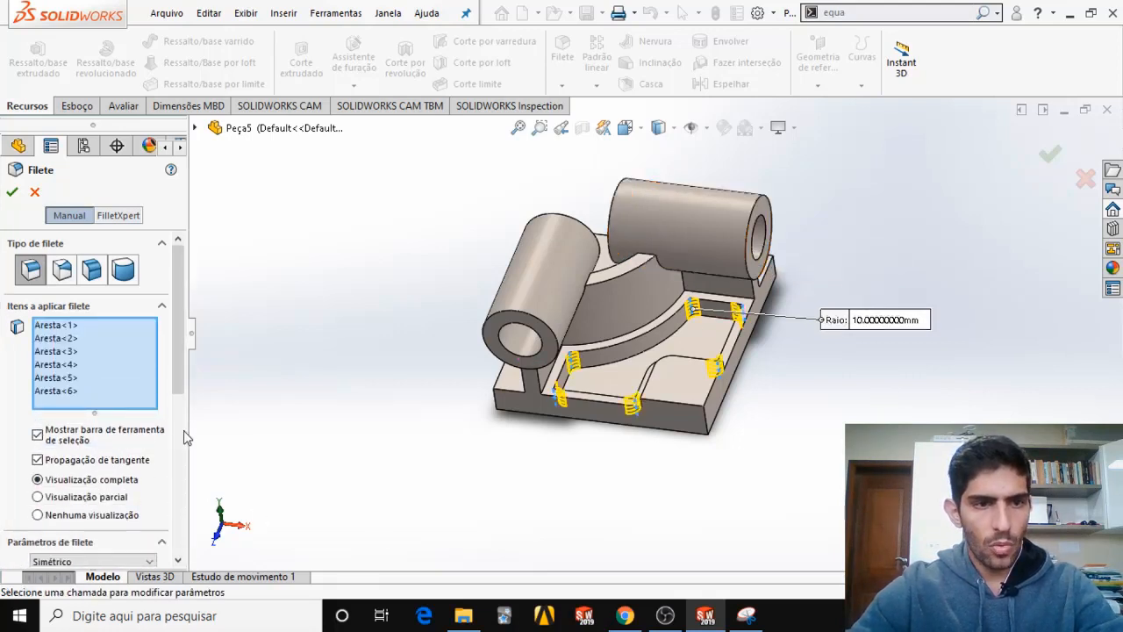
pyautogui.scroll(-3, 184, 379)
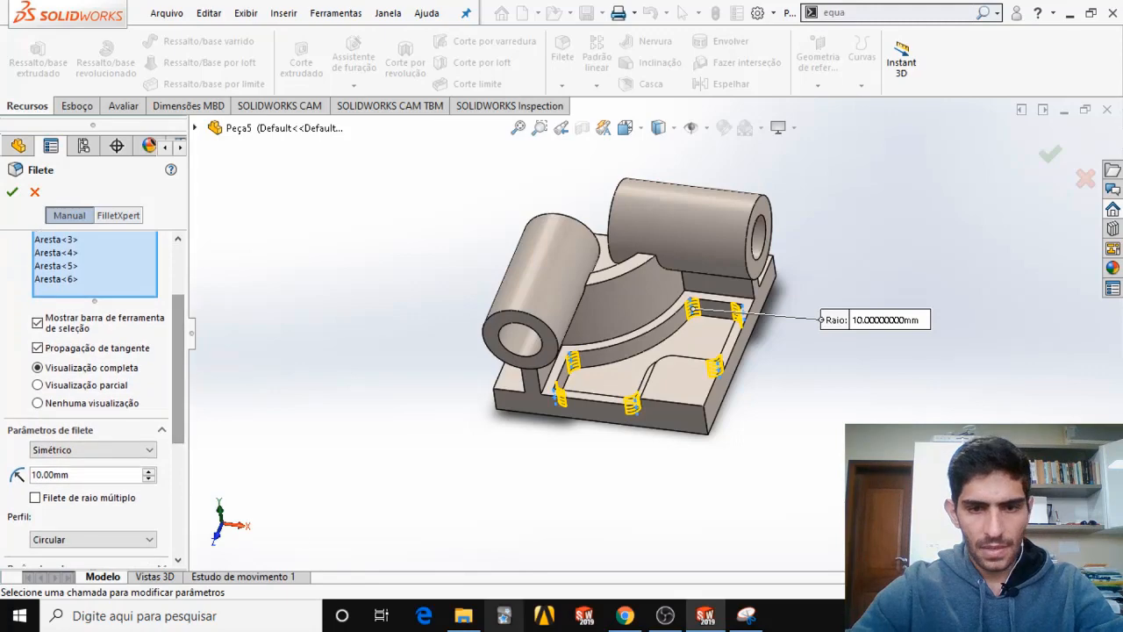
pyautogui.click(625, 615)
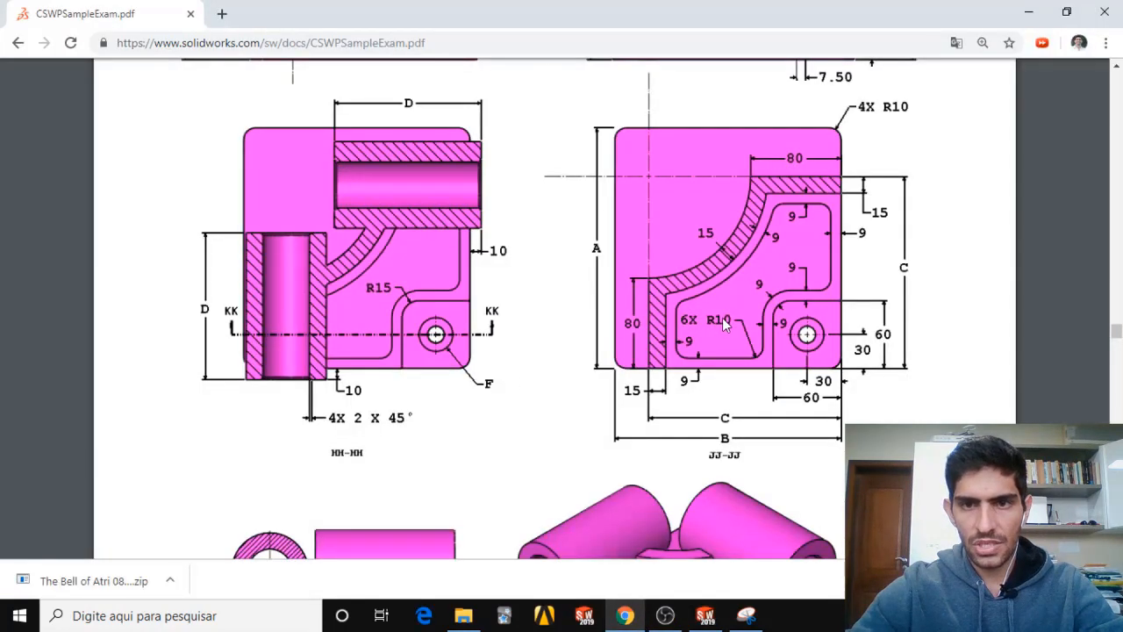
pyautogui.click(626, 616)
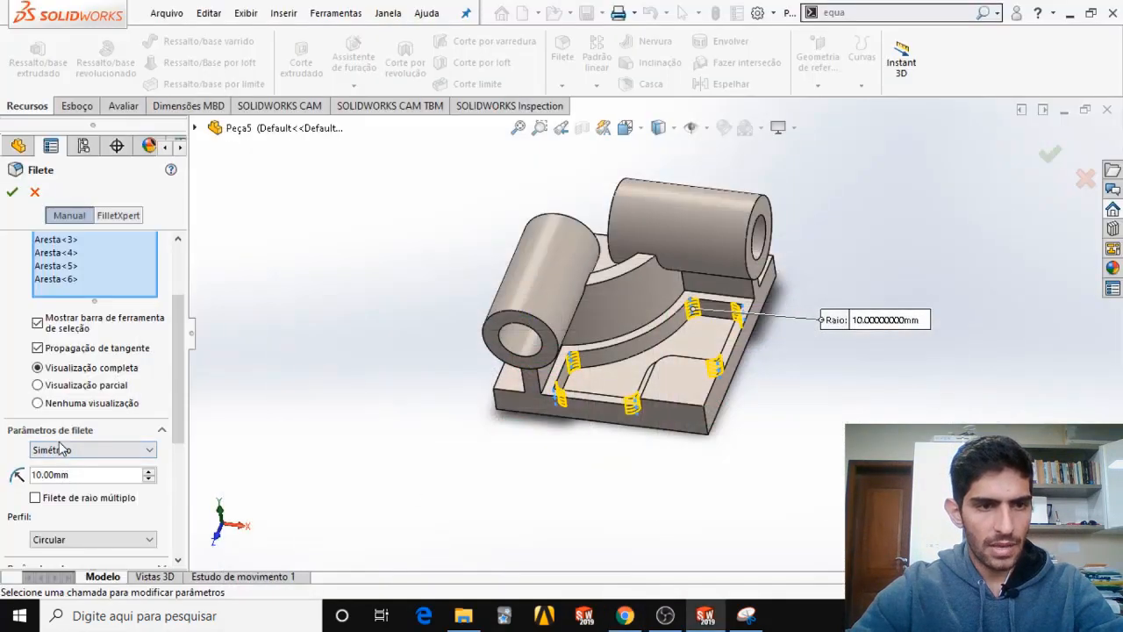
pyautogui.click(12, 191)
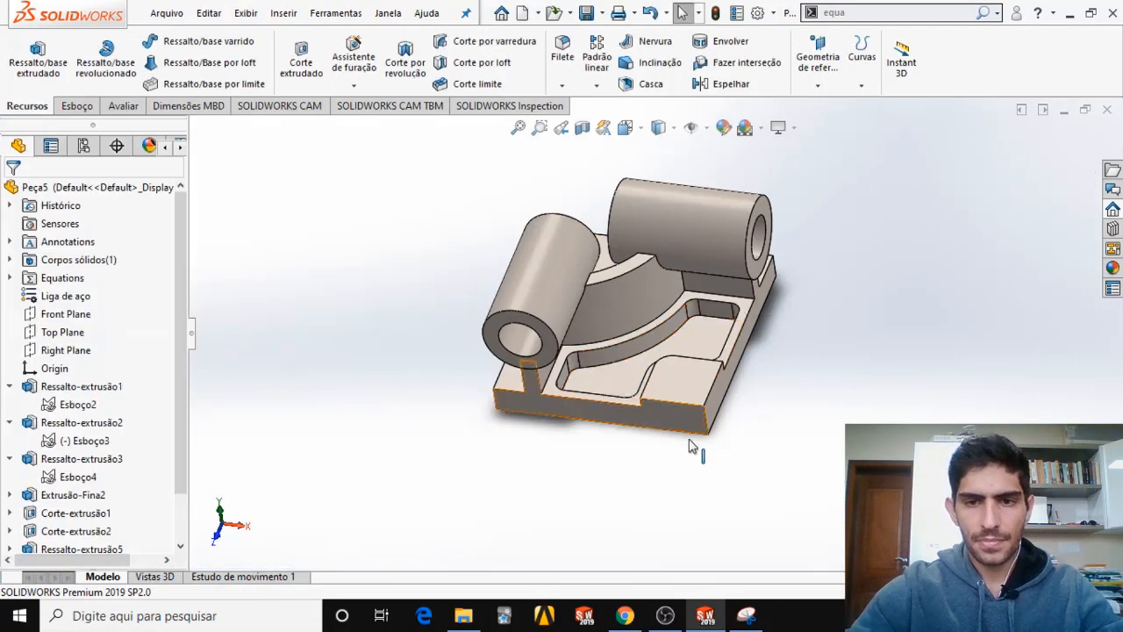
# Examine the exam PDF for the position of hole F on the corner pad and its Hole Wizard counterbore specification.
pyautogui.moveTo(673, 427); pyautogui.dragTo(665, 496, button='middle')
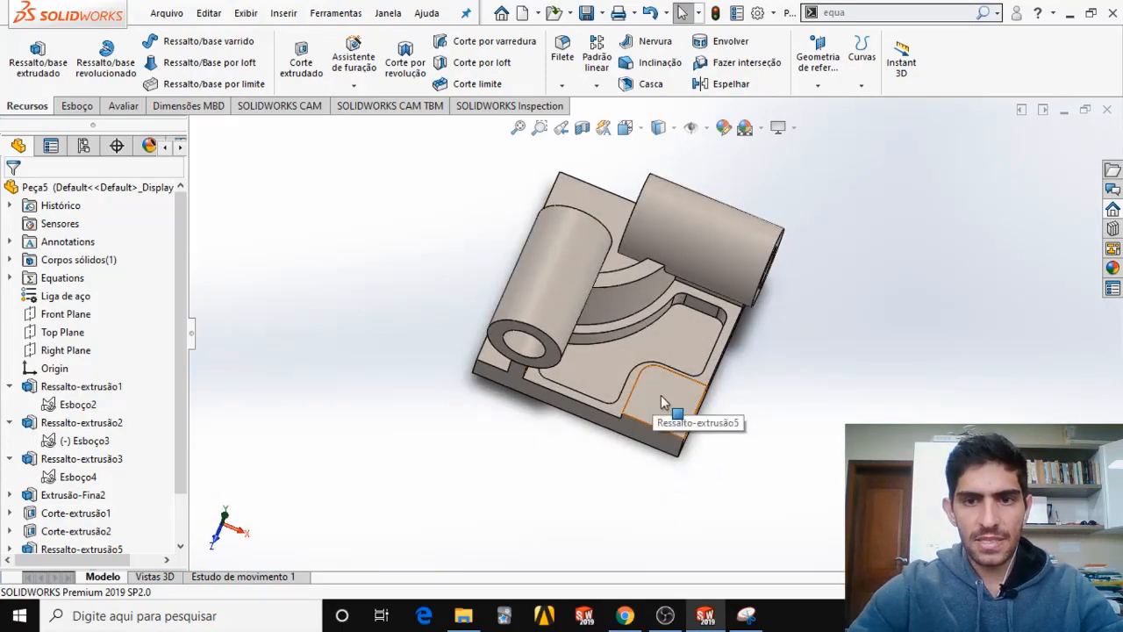
pyautogui.hotkey('alt', 'Tab')
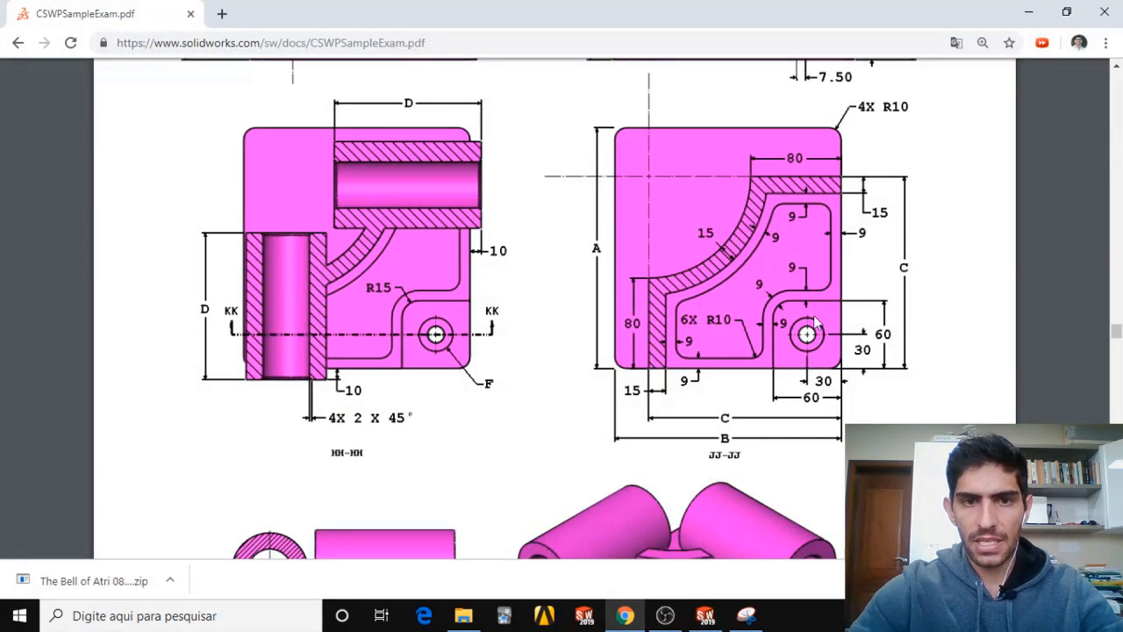
pyautogui.scroll(-8, 590, 345)
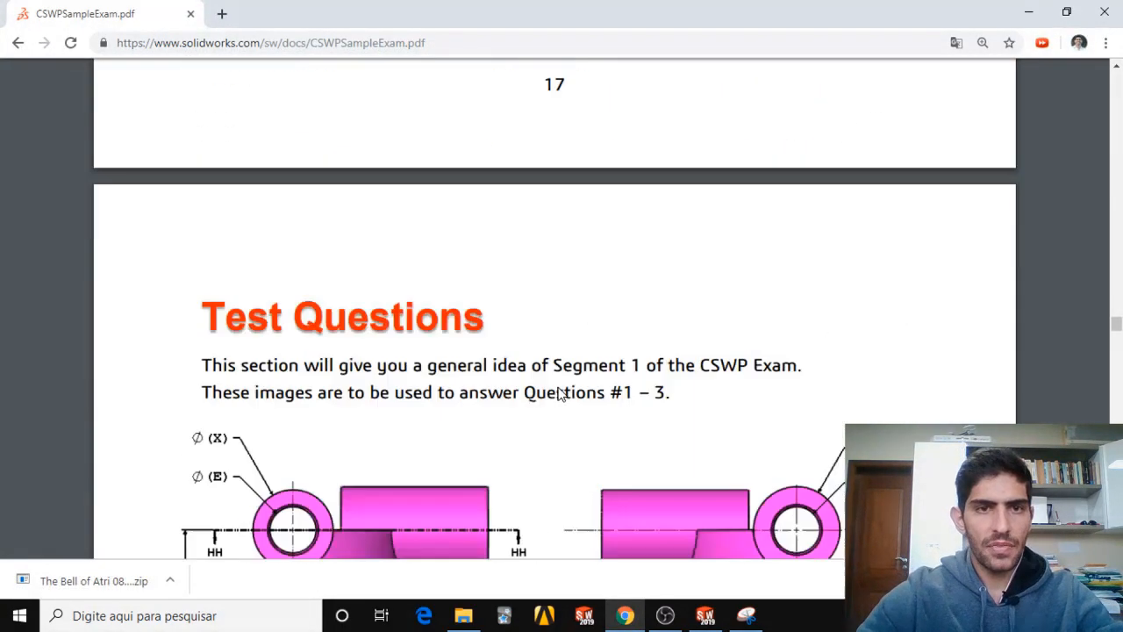
pyautogui.scroll(8, 553, 386)
pyautogui.scroll(-10, 554, 387)
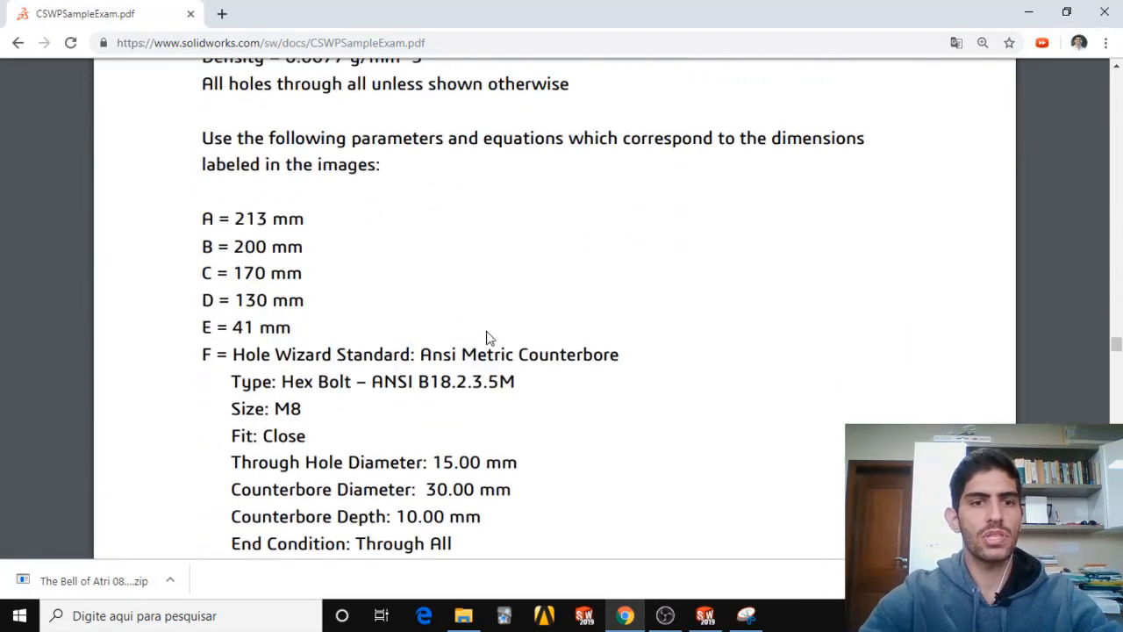
pyautogui.scroll(-3, 307, 311)
pyautogui.scroll(1, 304, 303)
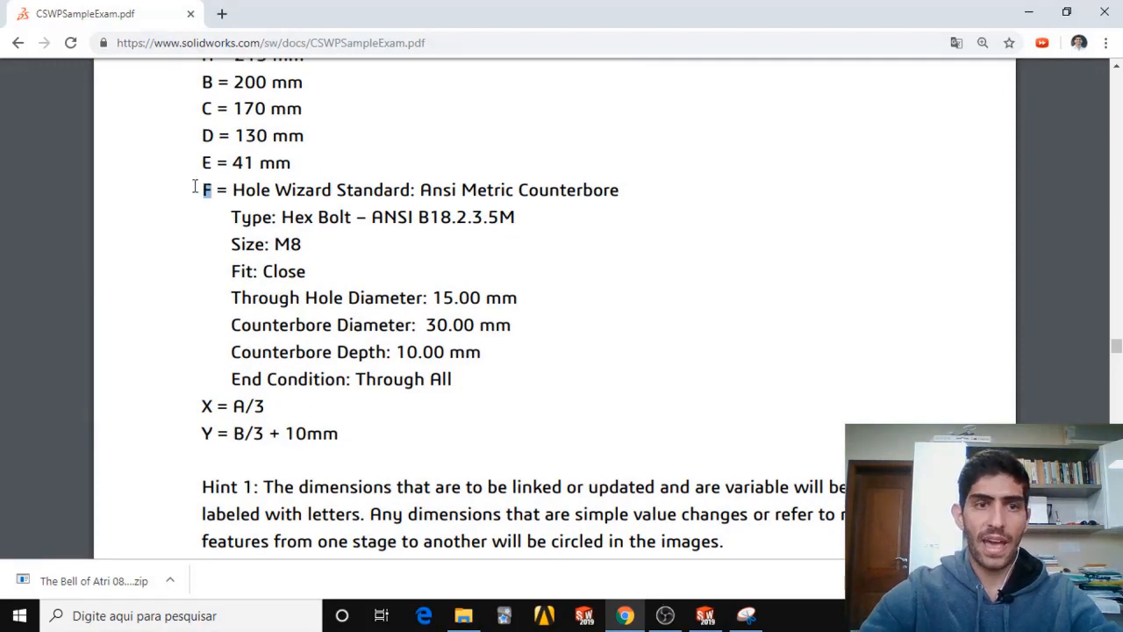
# Switch to SOLIDWORKS, start a Hole Wizard feature and review its drill types, sizes and end conditions.
pyautogui.click(706, 615)
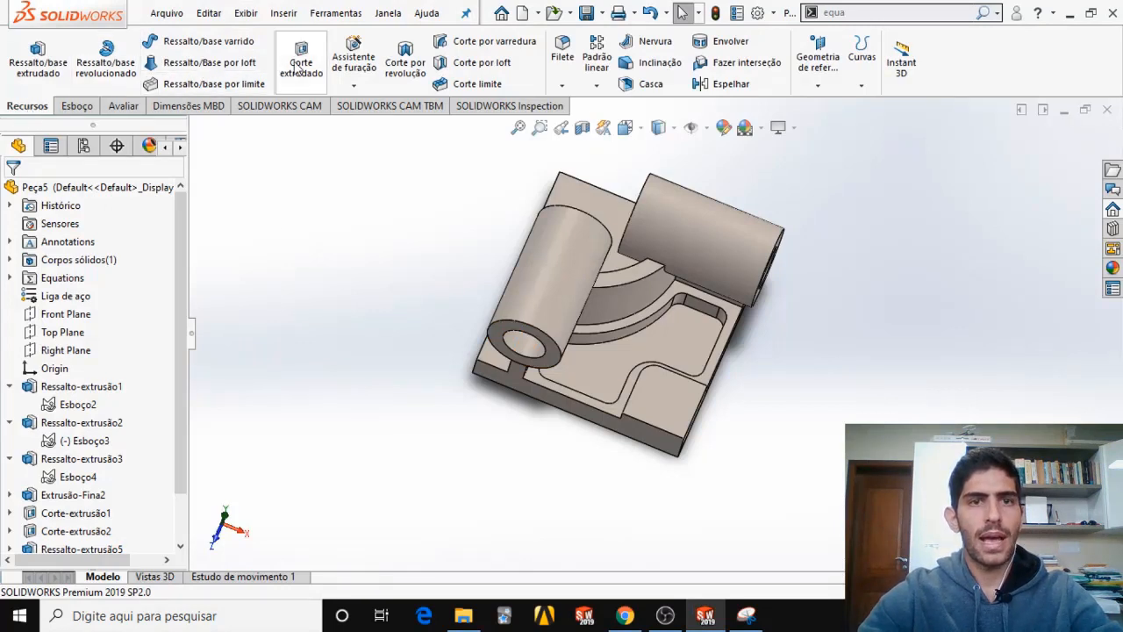
pyautogui.click(352, 68)
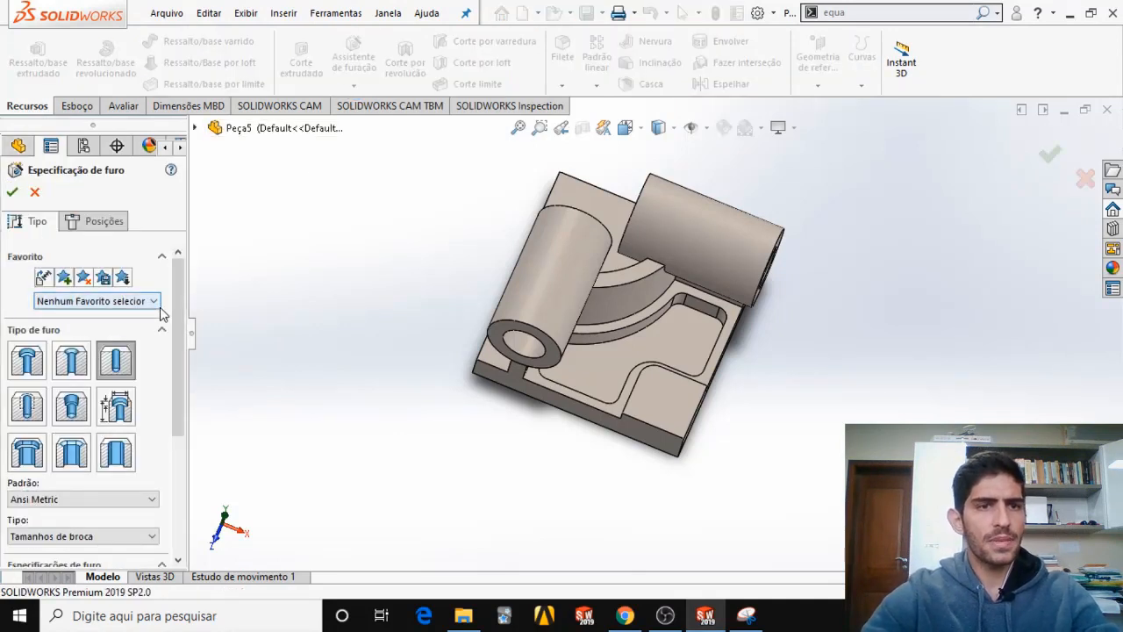
pyautogui.scroll(-2, 185, 323)
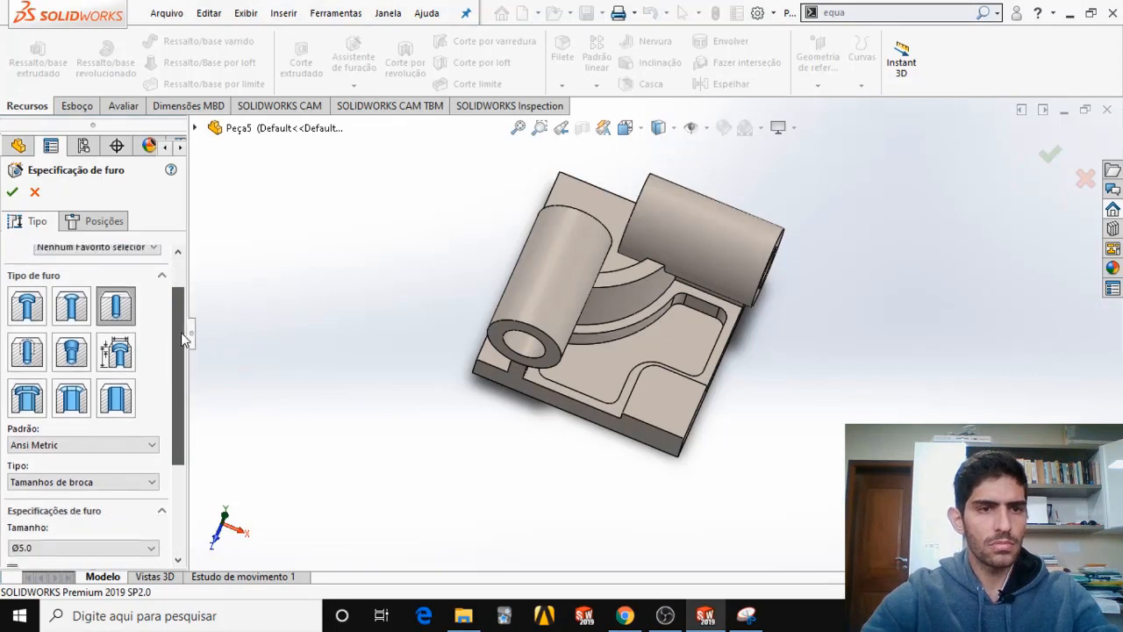
pyautogui.scroll(1, 189, 266)
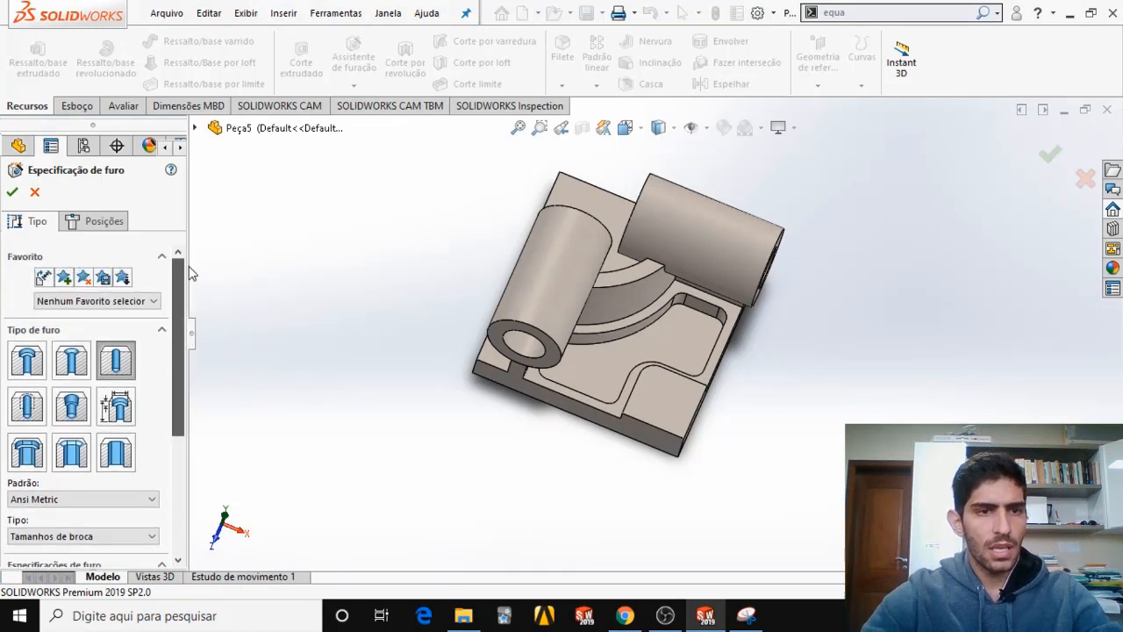
pyautogui.scroll(-2, 194, 295)
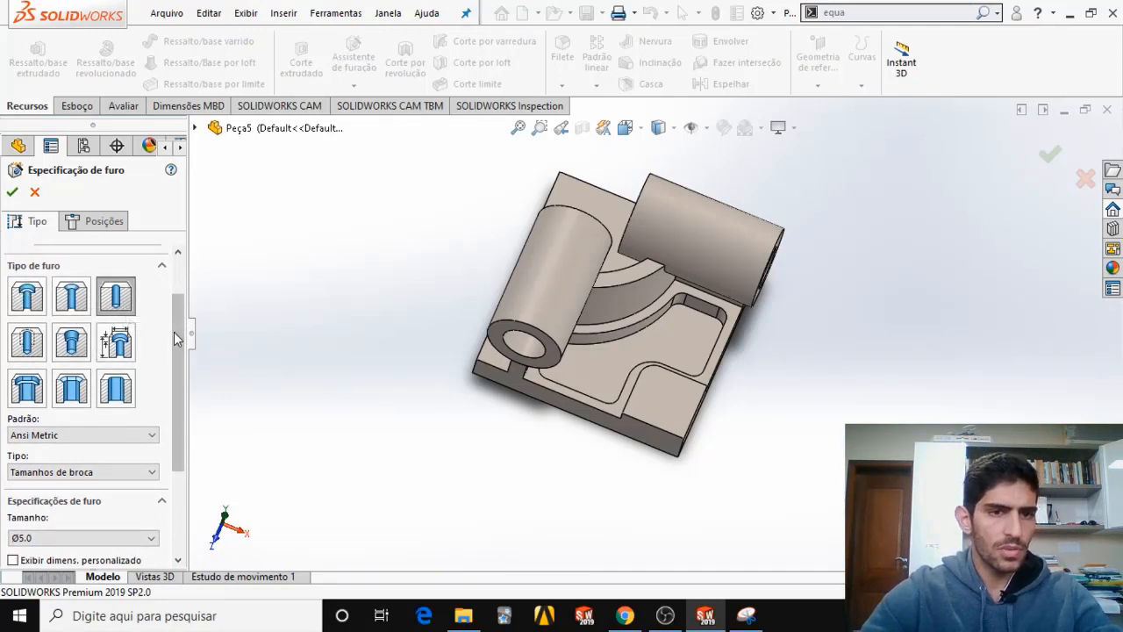
pyautogui.moveTo(176, 340); pyautogui.dragTo(176, 370)
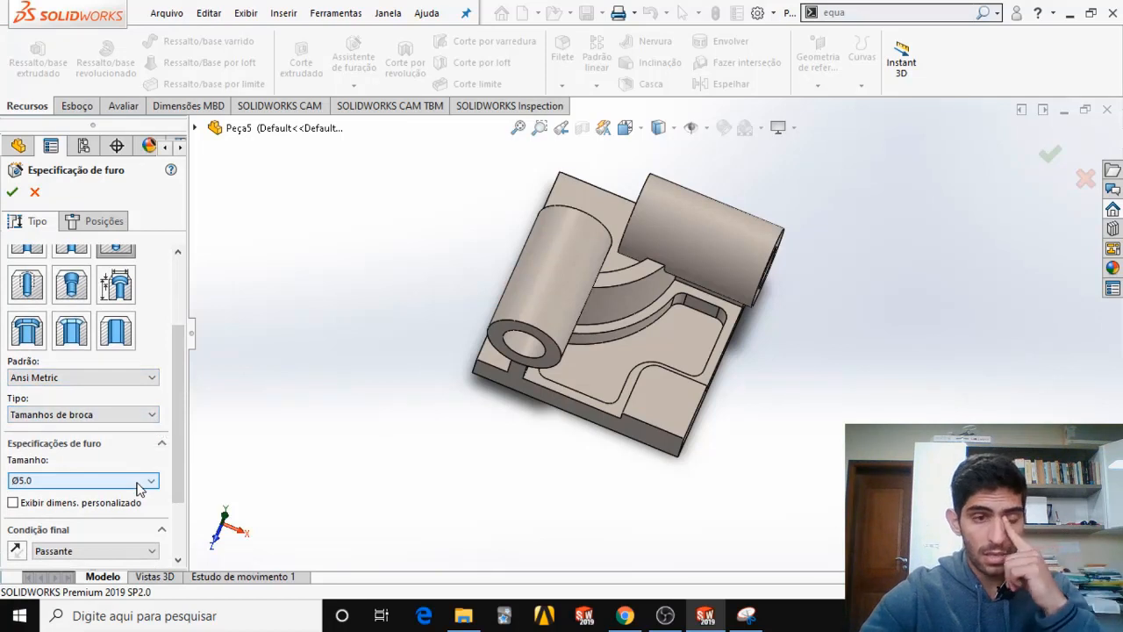
pyautogui.click(148, 417)
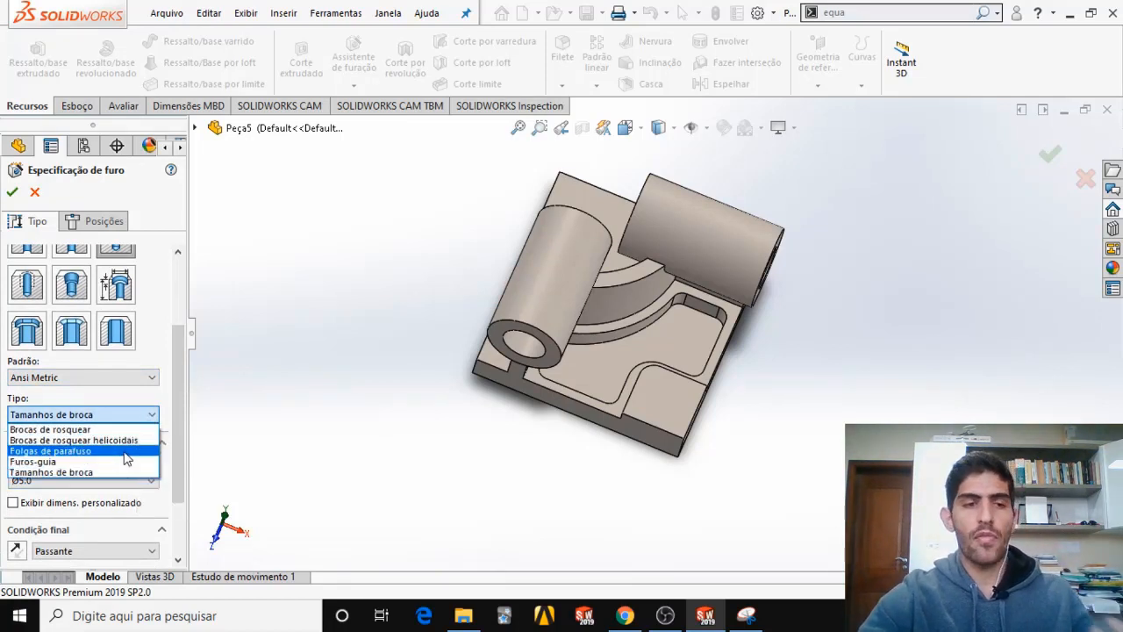
pyautogui.click(116, 469)
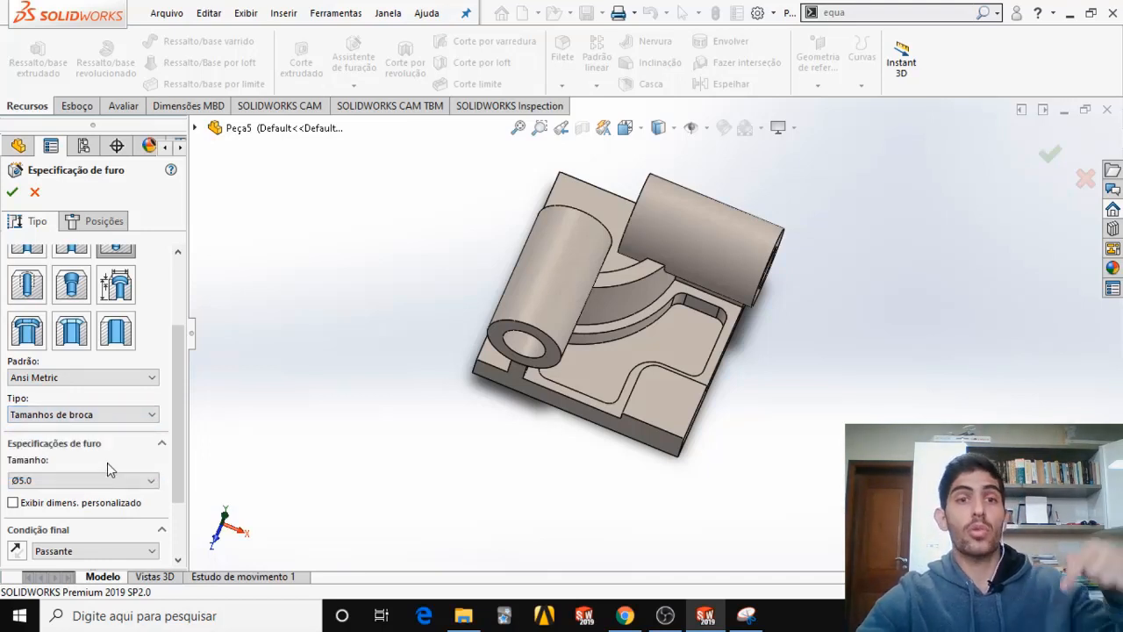
pyautogui.scroll(-1, 109, 467)
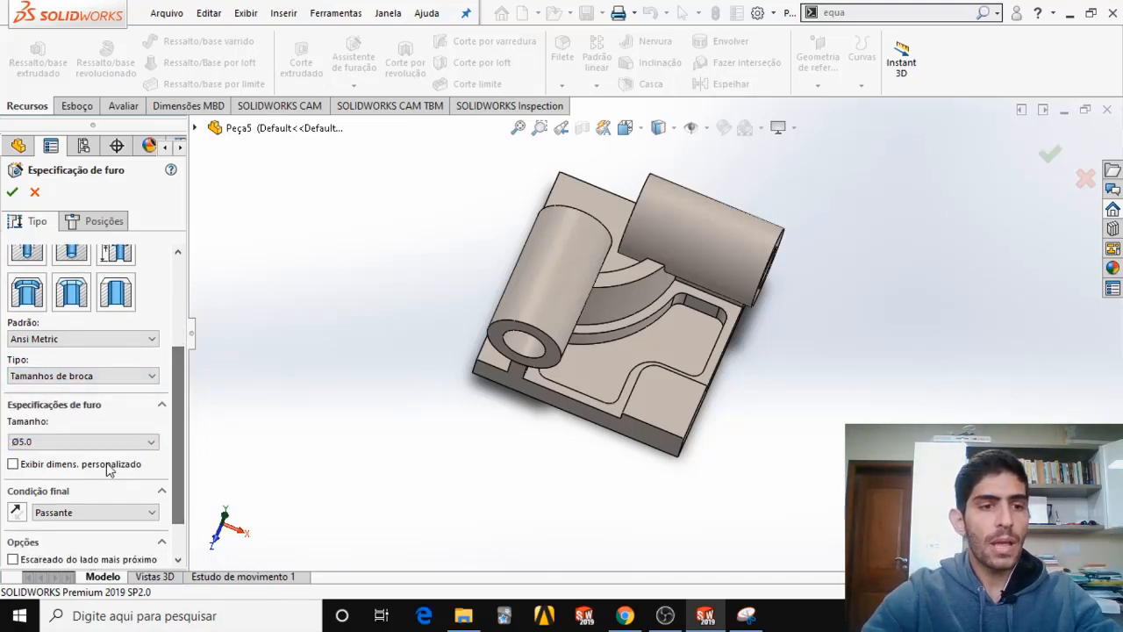
pyautogui.scroll(-1, 171, 464)
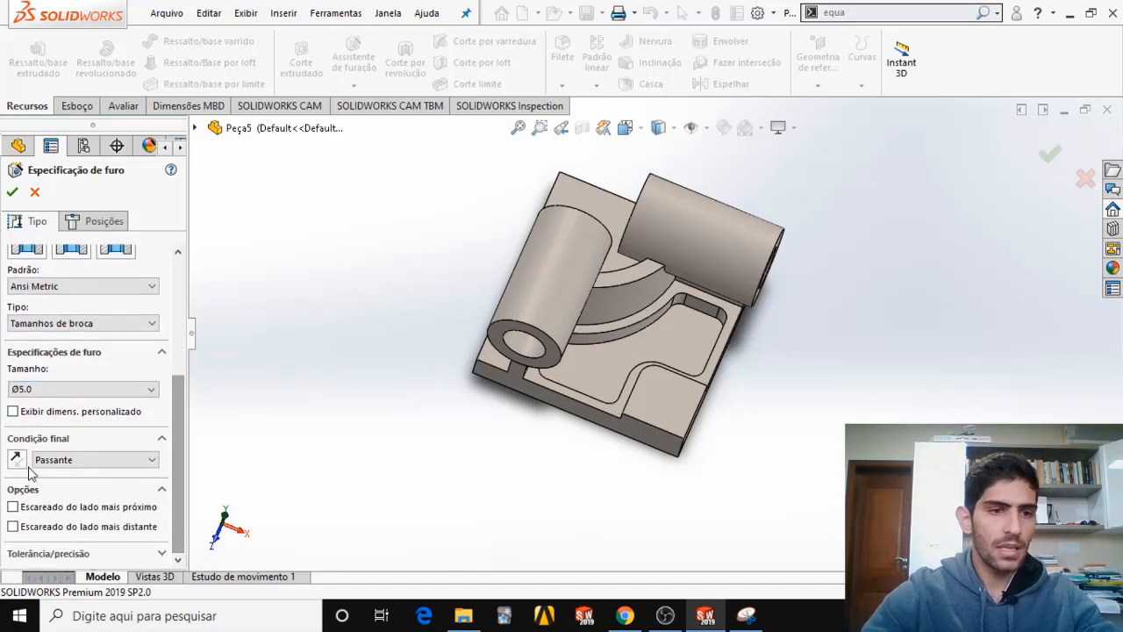
pyautogui.click(91, 465)
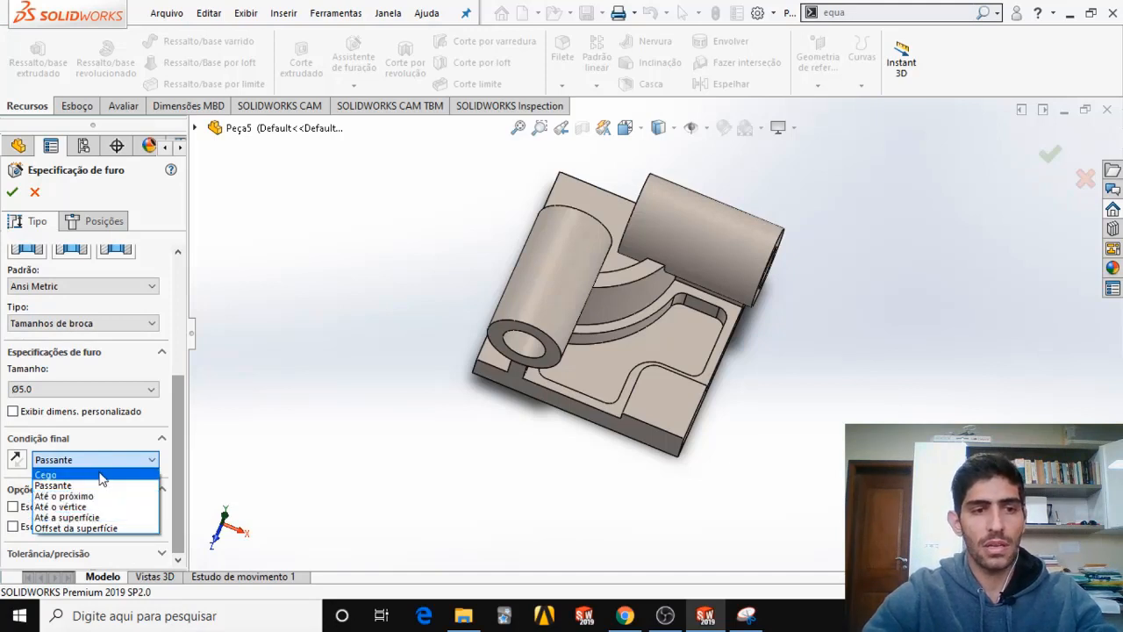
# Set the hole type to Counterbore and its standard to Ansi Metric.
pyautogui.click(117, 319)
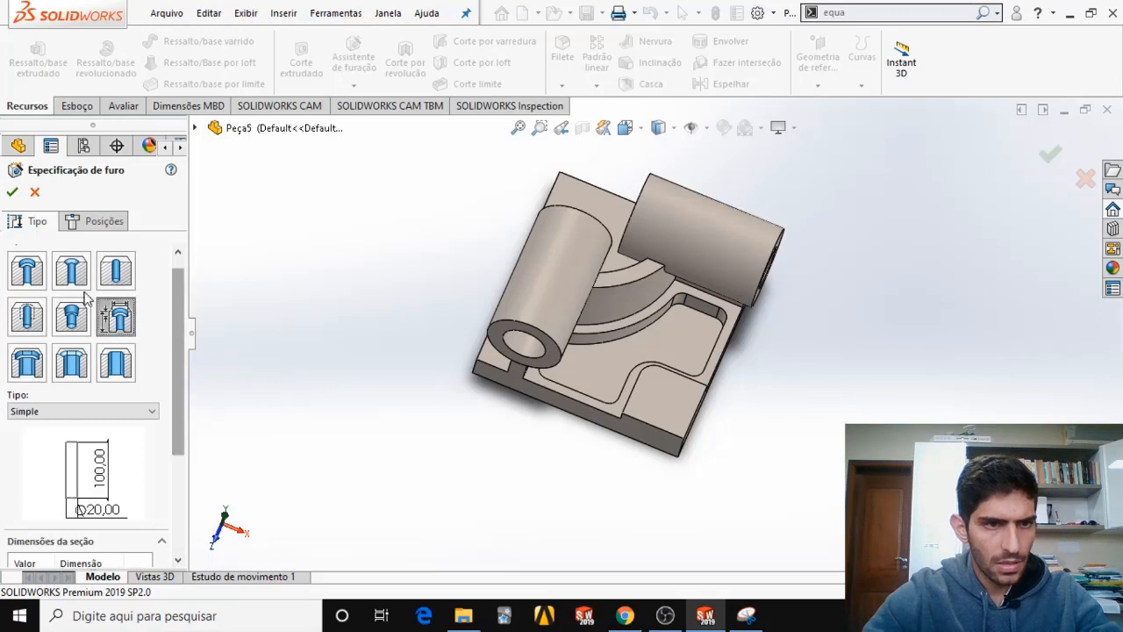
pyautogui.click(29, 276)
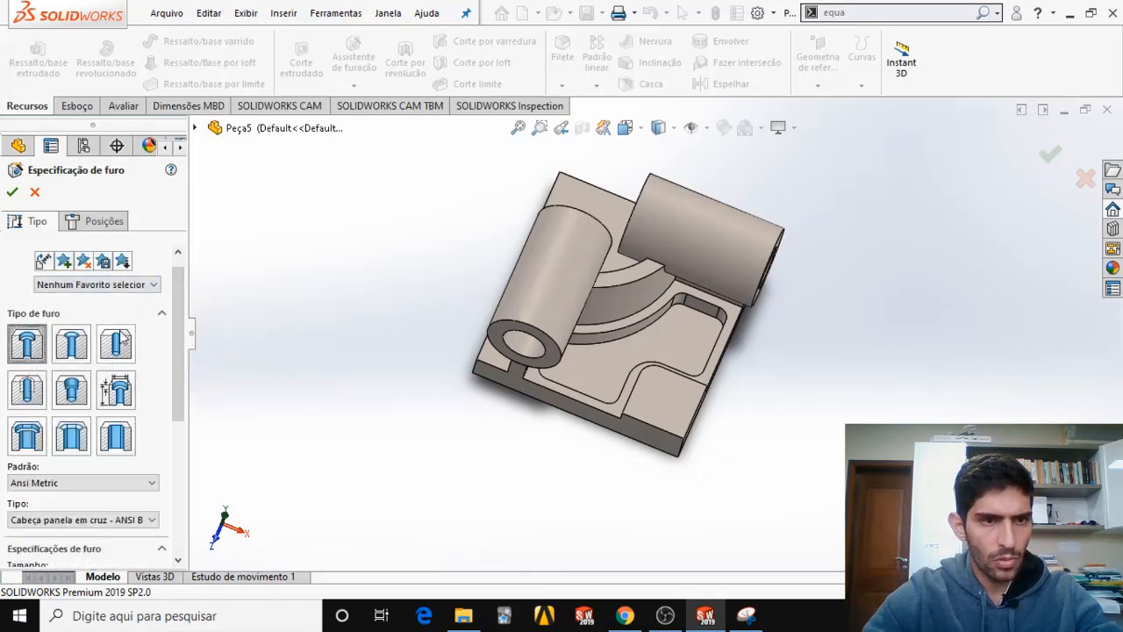
pyautogui.moveTo(180, 321); pyautogui.dragTo(182, 379)
pyautogui.click(108, 366)
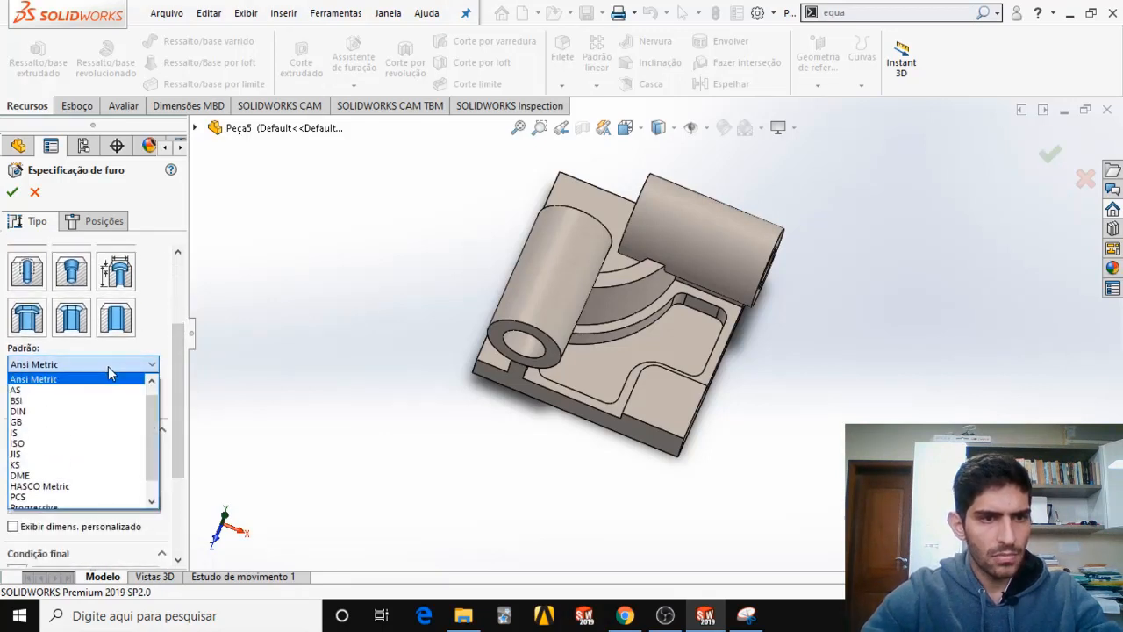
pyautogui.click(106, 380)
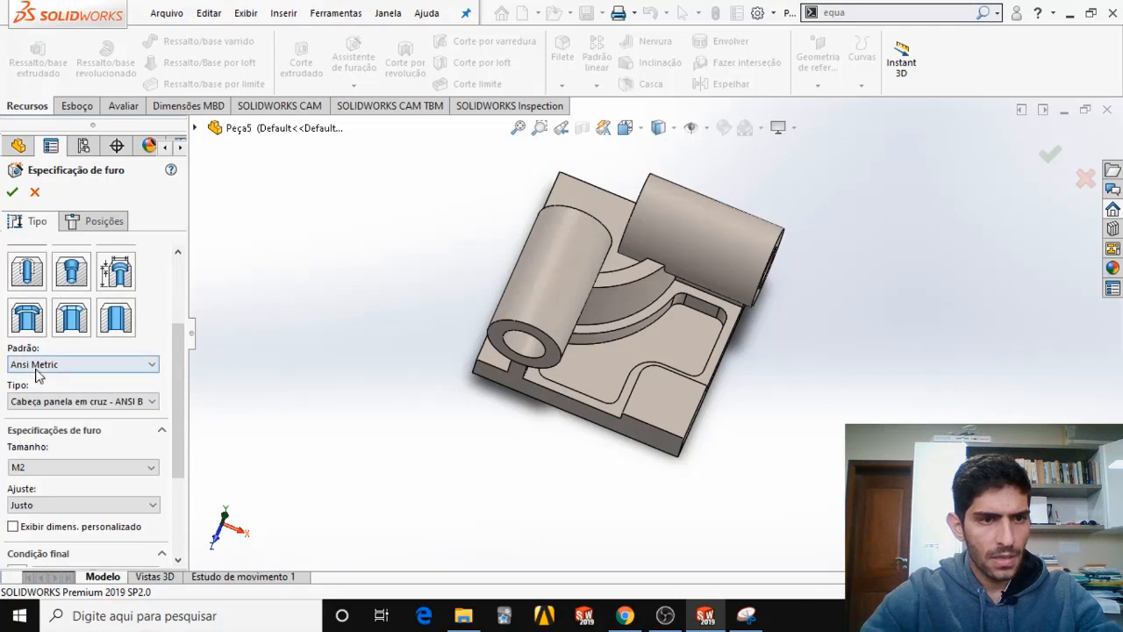
# Set the counterbore's fastener type to hex bolt (Parafuso sextavado) - ANSI B18.2.3.5M, checking it against the exam PDF.
pyautogui.click(134, 402)
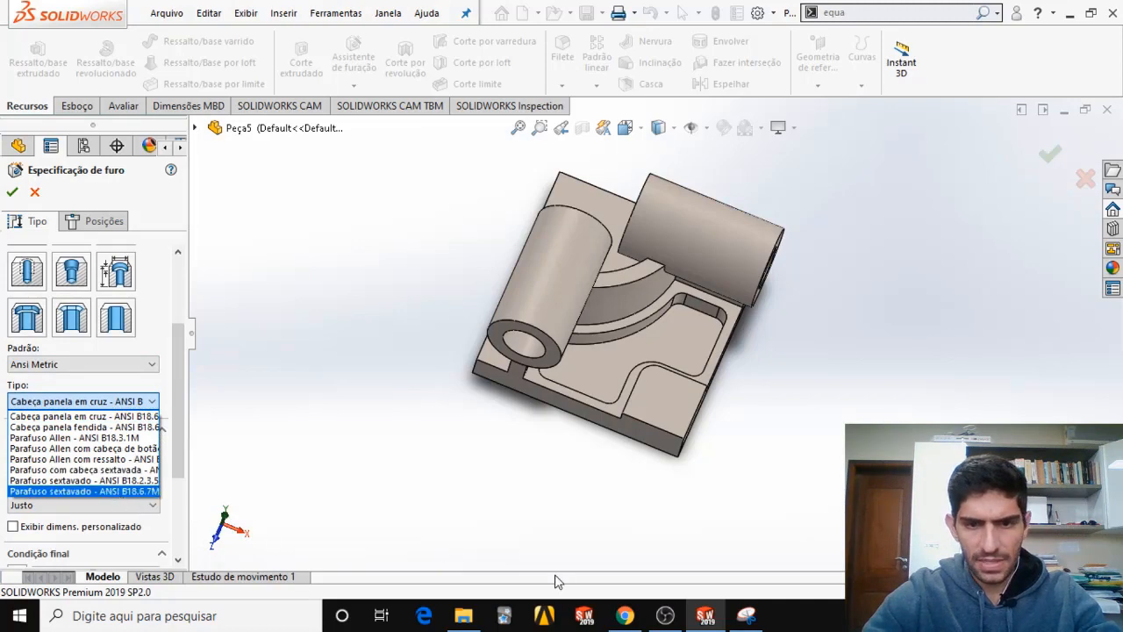
pyautogui.click(625, 615)
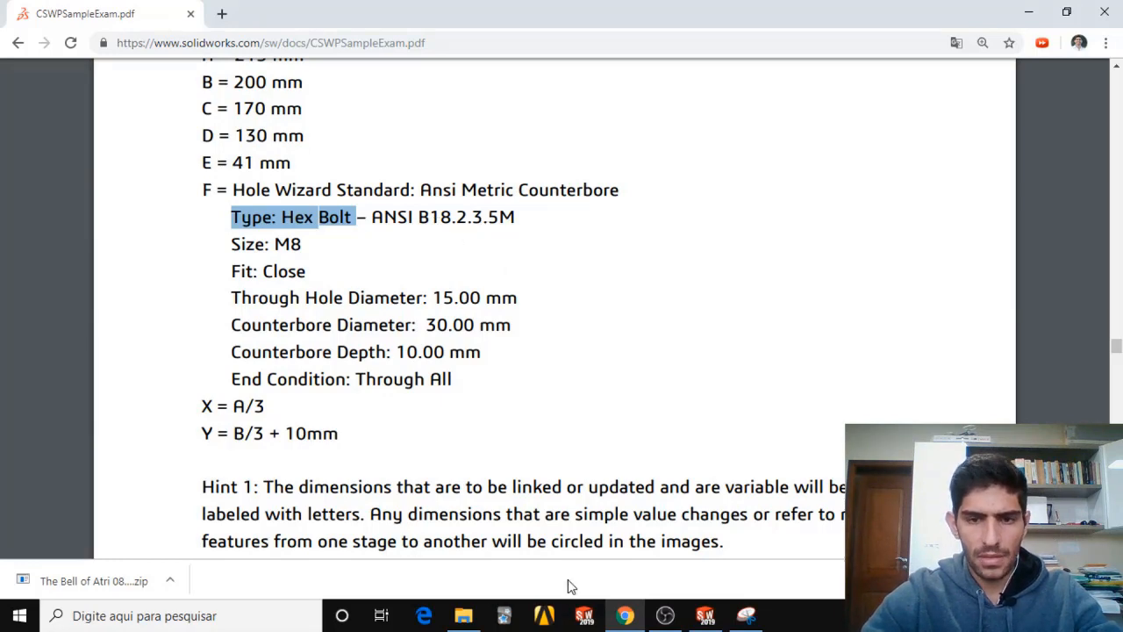
pyautogui.click(625, 615)
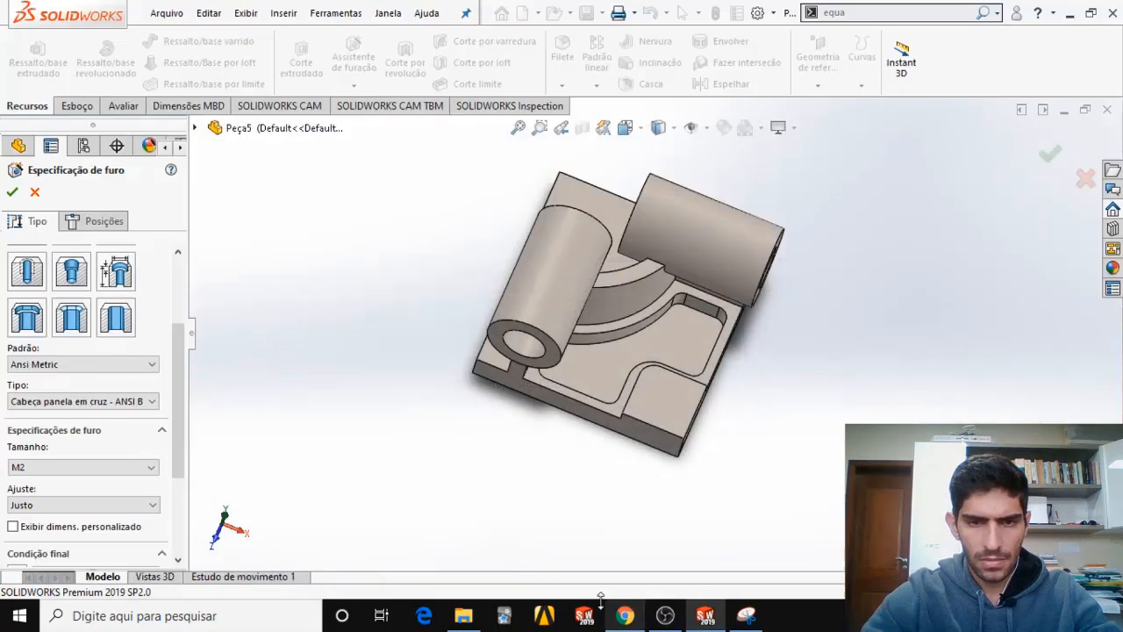
pyautogui.click(136, 401)
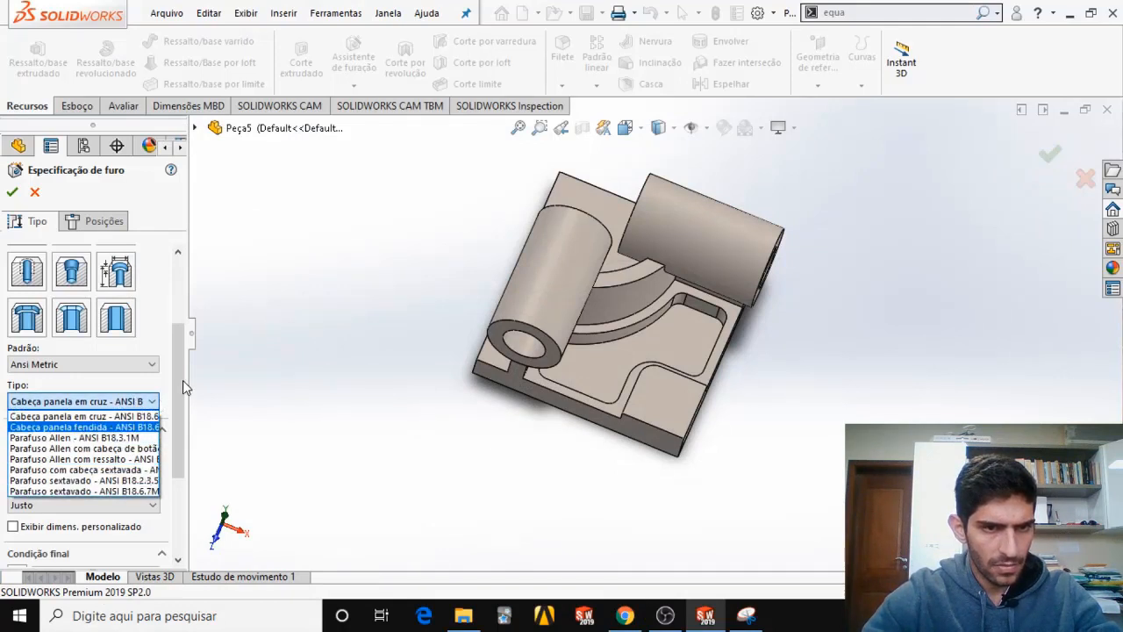
pyautogui.click(191, 305)
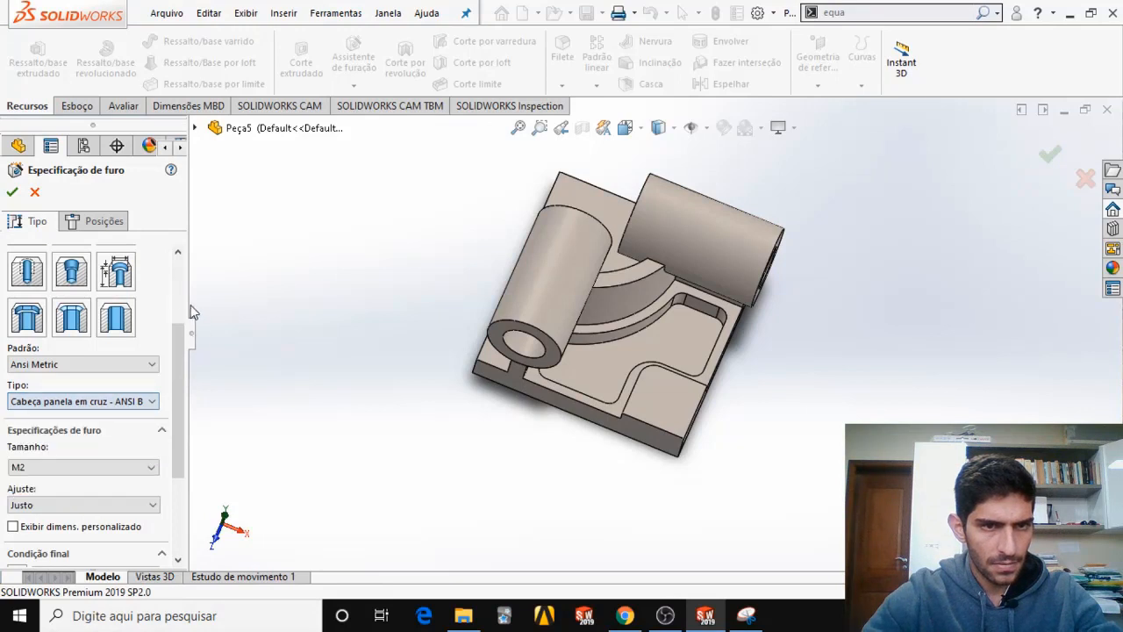
pyautogui.moveTo(191, 302); pyautogui.dragTo(303, 307)
pyautogui.click(244, 400)
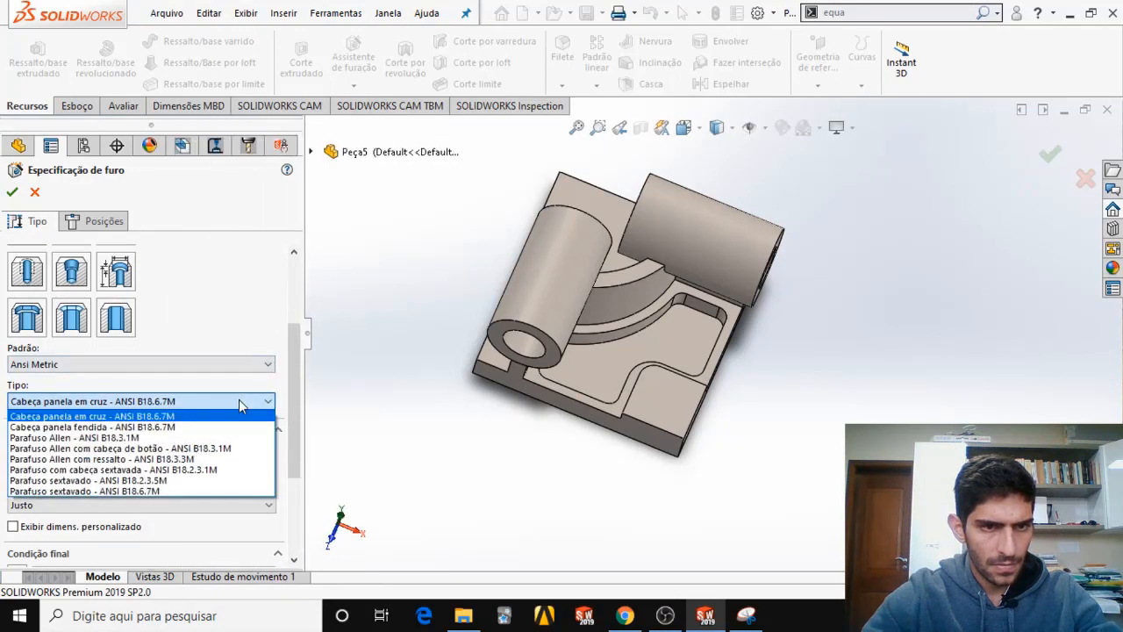
pyautogui.click(198, 481)
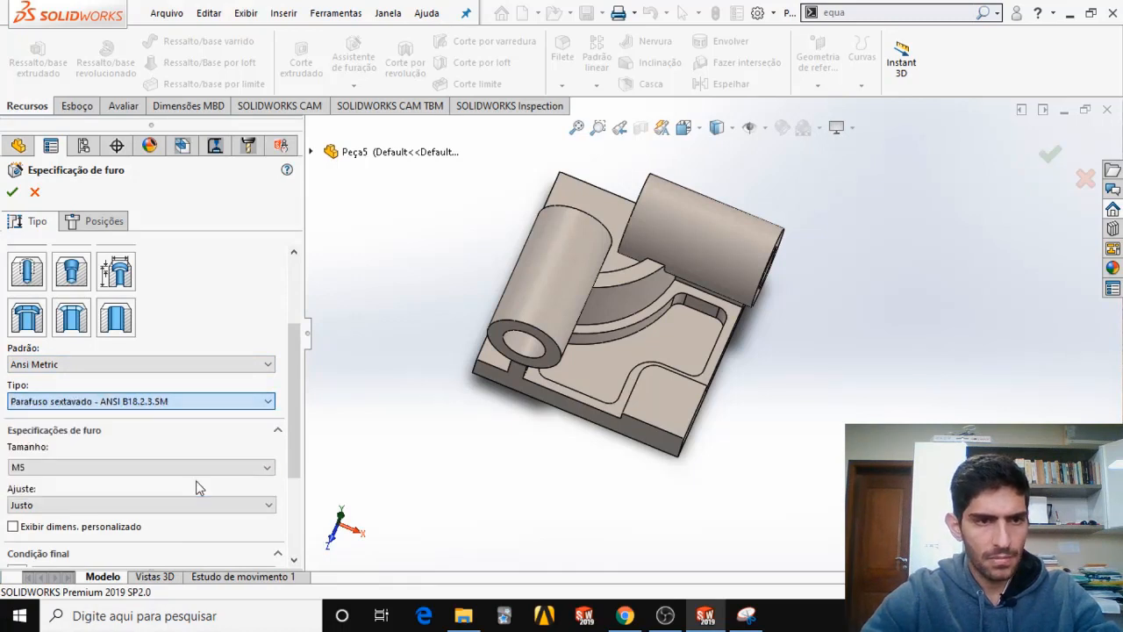
# Set the hole size to M8 and the fit to Close (Justo), checking both against the exam PDF.
pyautogui.click(98, 471)
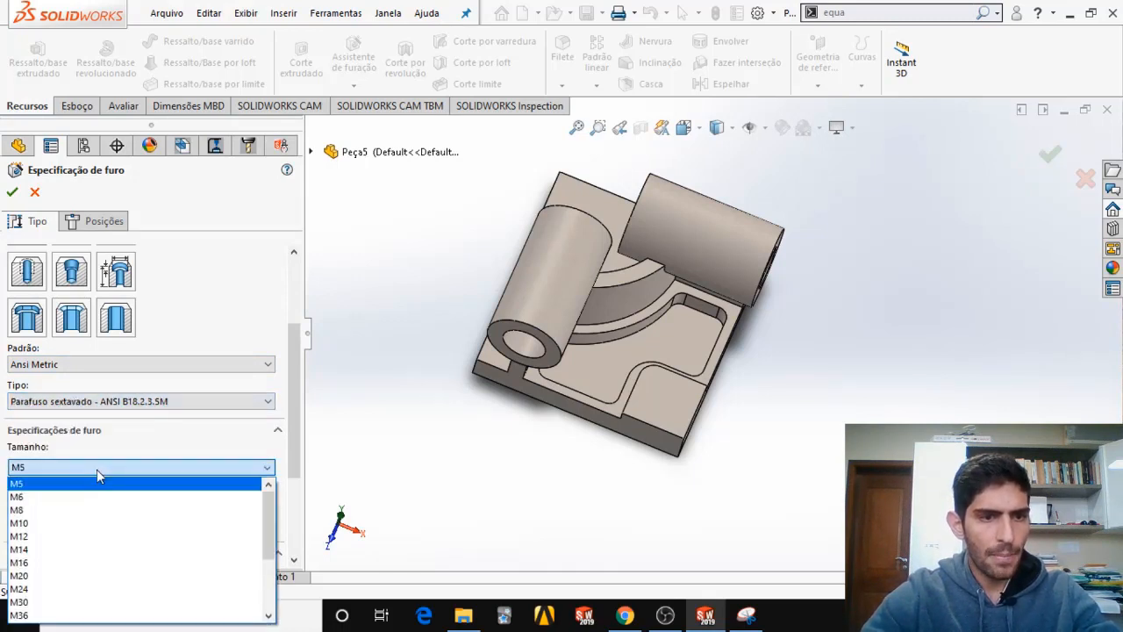
pyautogui.click(119, 512)
pyautogui.click(625, 615)
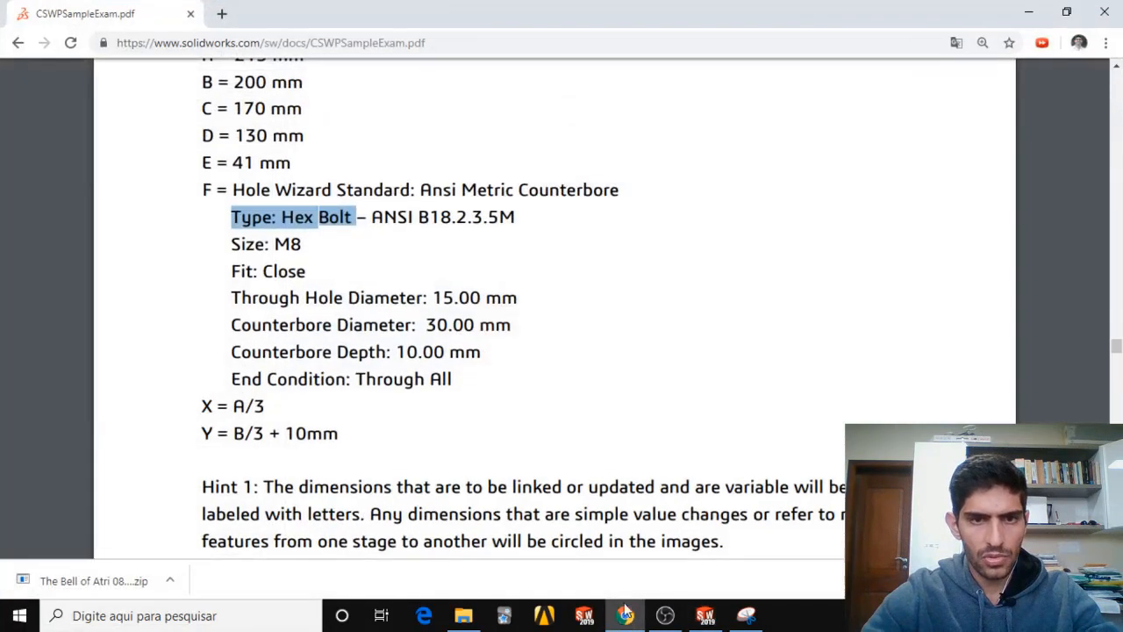
pyautogui.moveTo(275, 244); pyautogui.dragTo(318, 237)
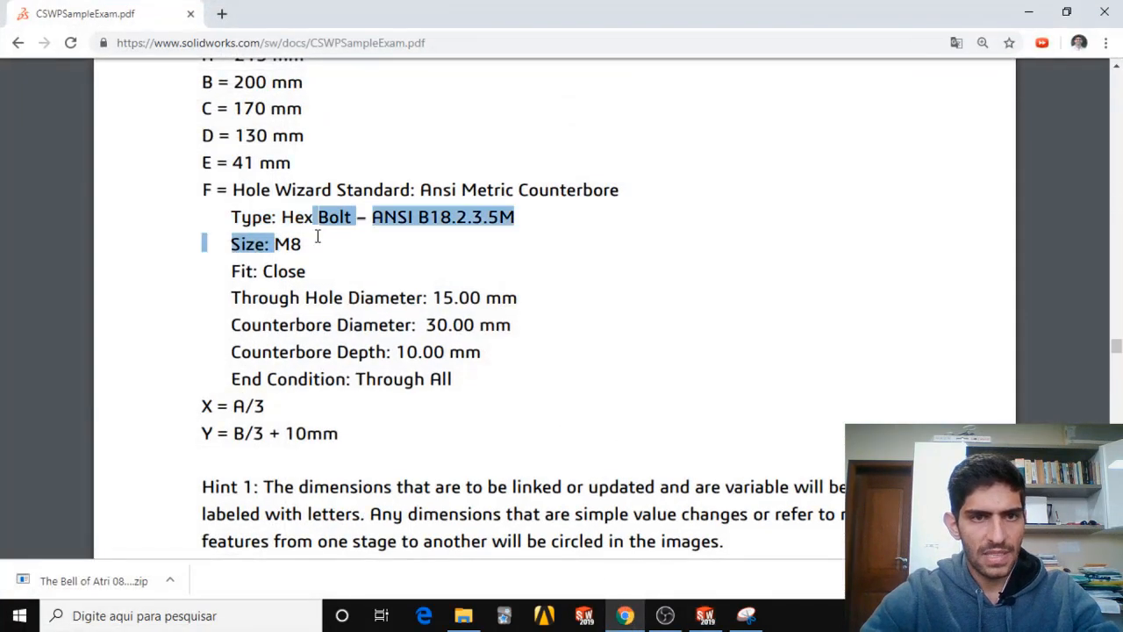
pyautogui.click(314, 249)
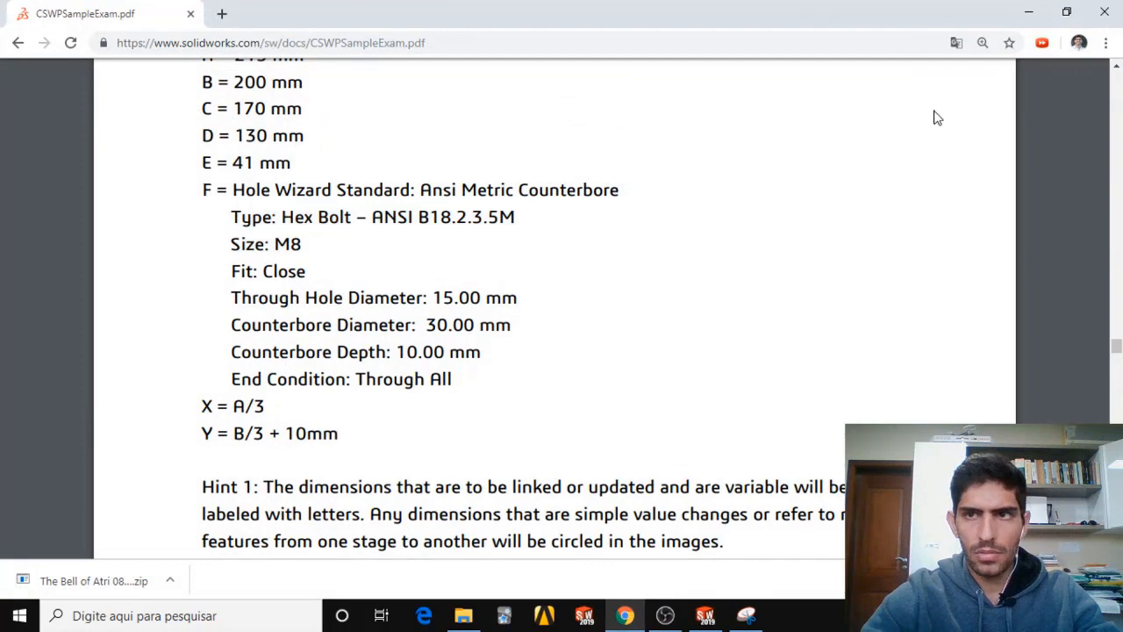
pyautogui.click(1029, 12)
pyautogui.click(171, 506)
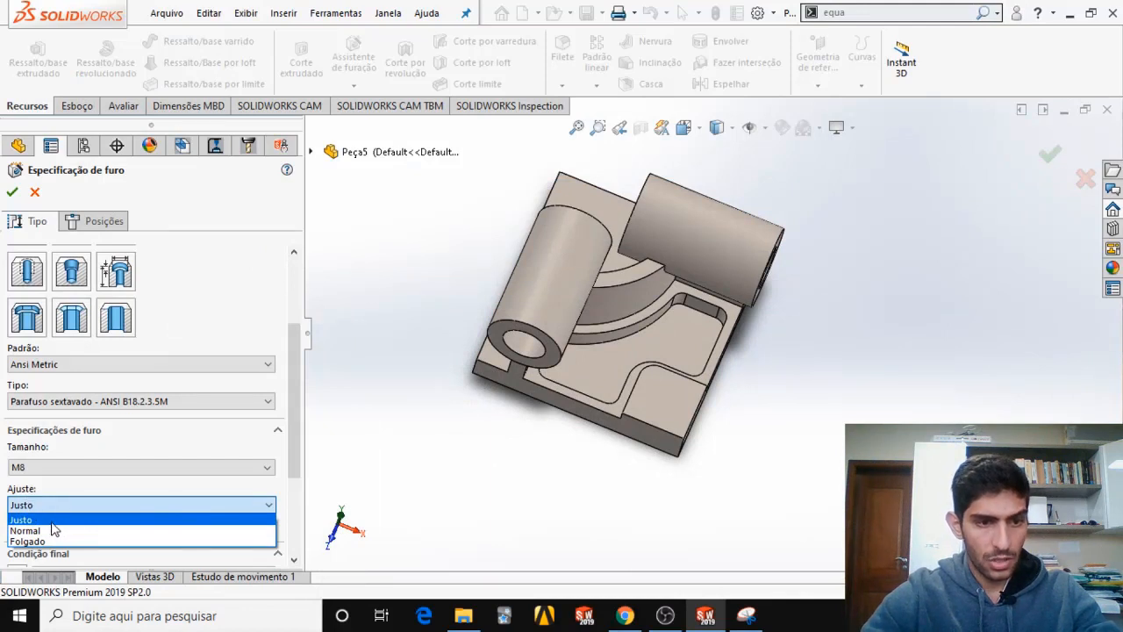
pyautogui.click(51, 523)
# Place the counterbored hole's position point freehand on the top face of the corner pad.
pyautogui.scroll(-2, 296, 447)
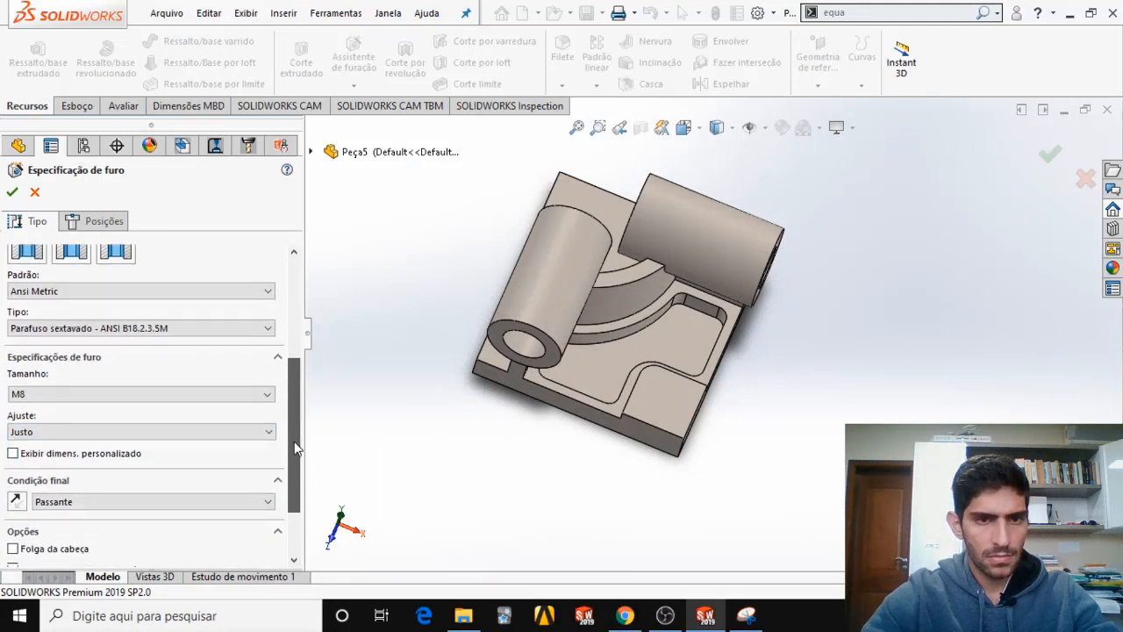
pyautogui.scroll(-2, 296, 447)
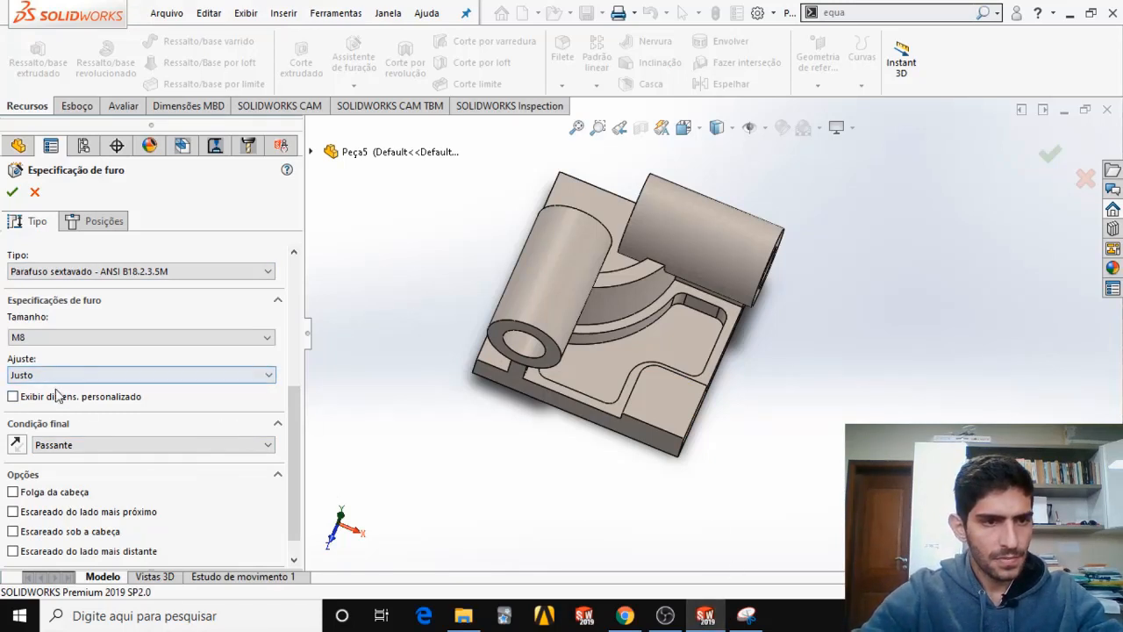
pyautogui.click(92, 223)
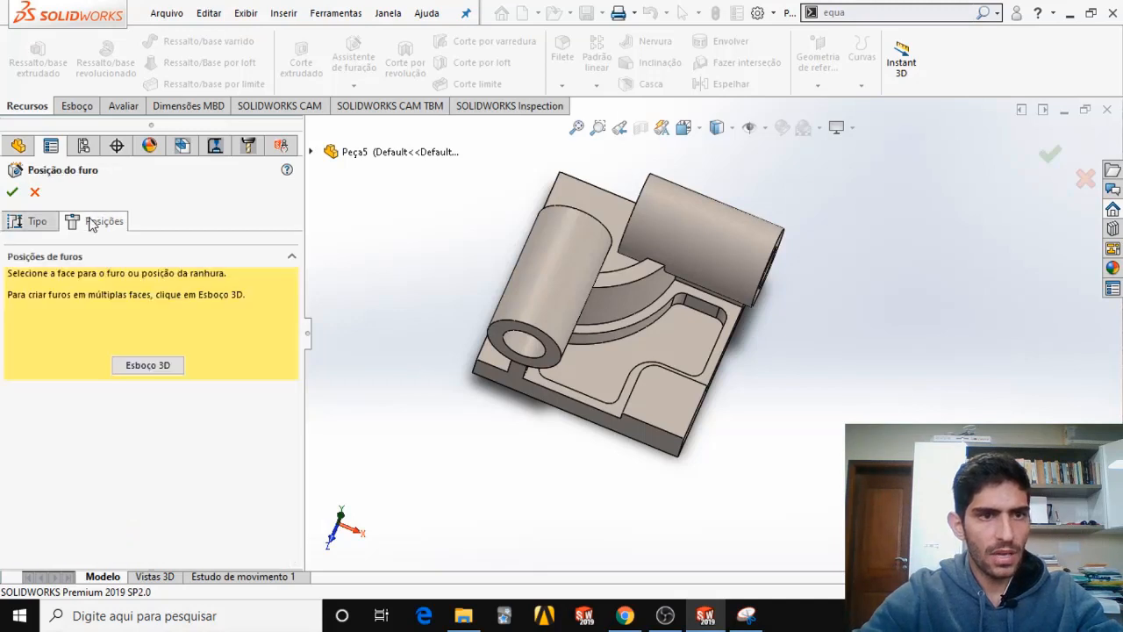
pyautogui.click(662, 403)
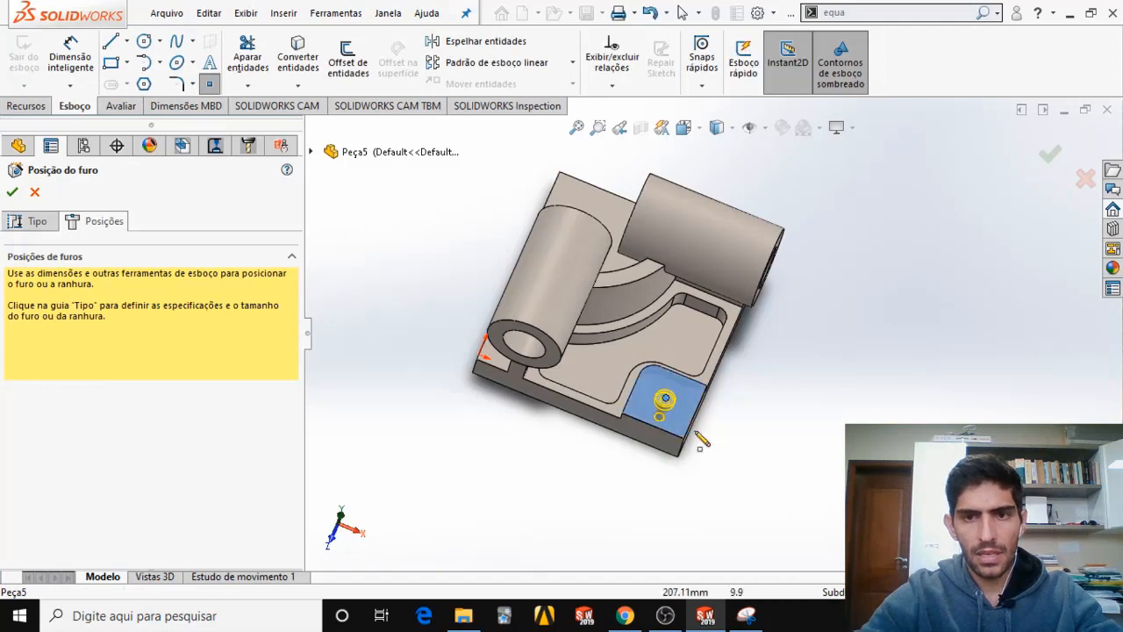
# Check the hole's position in the exam PDF and dimension its point 30 mm from the corner pad's outer side edge.
pyautogui.click(70, 54)
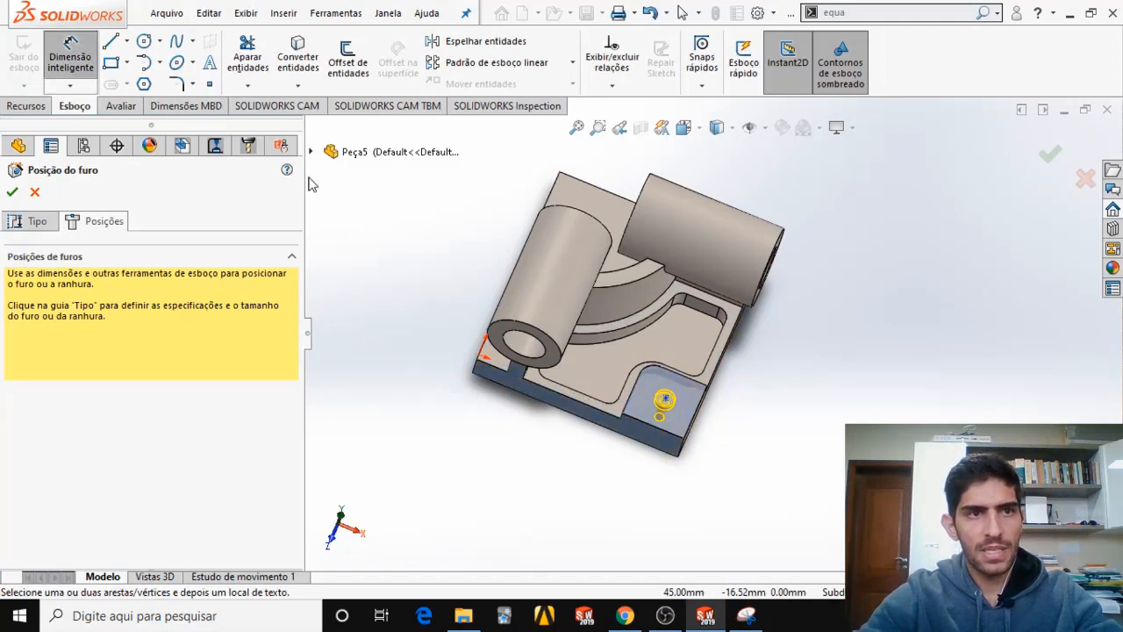
pyautogui.moveTo(702, 454); pyautogui.dragTo(729, 528, button='middle')
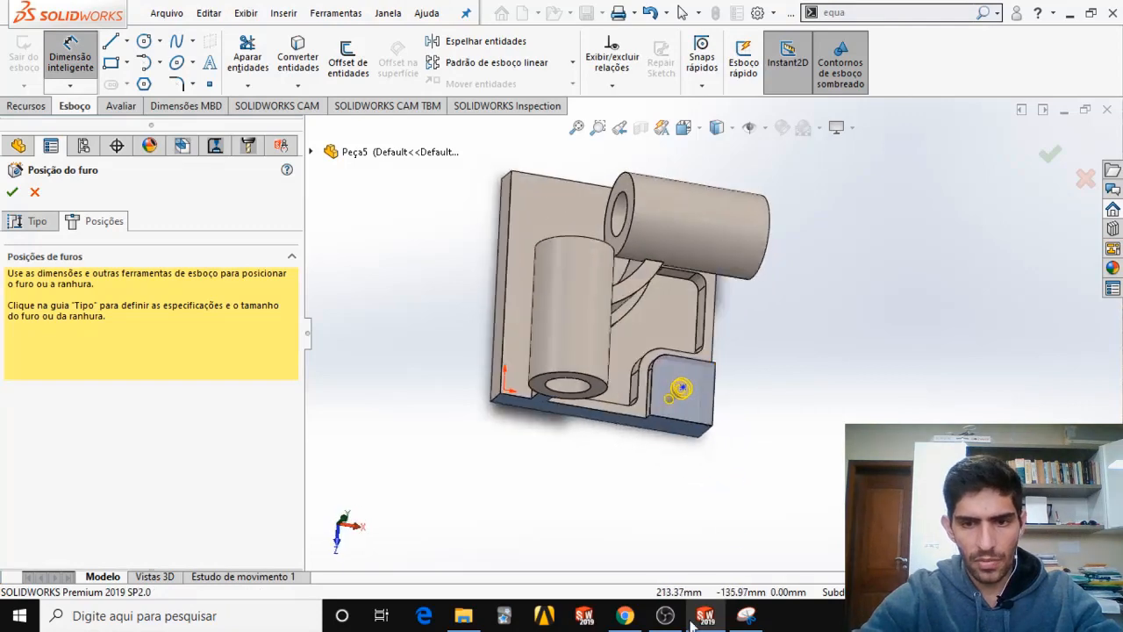
pyautogui.moveTo(702, 619)
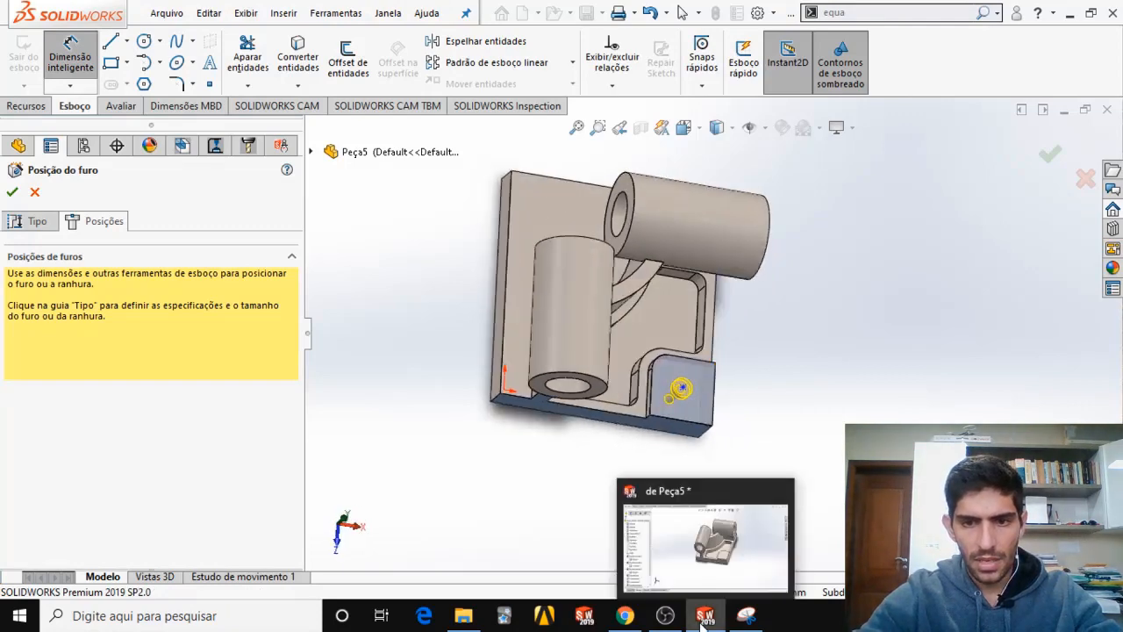
pyautogui.click(625, 615)
pyautogui.scroll(5, 595, 385)
pyautogui.scroll(10, 601, 384)
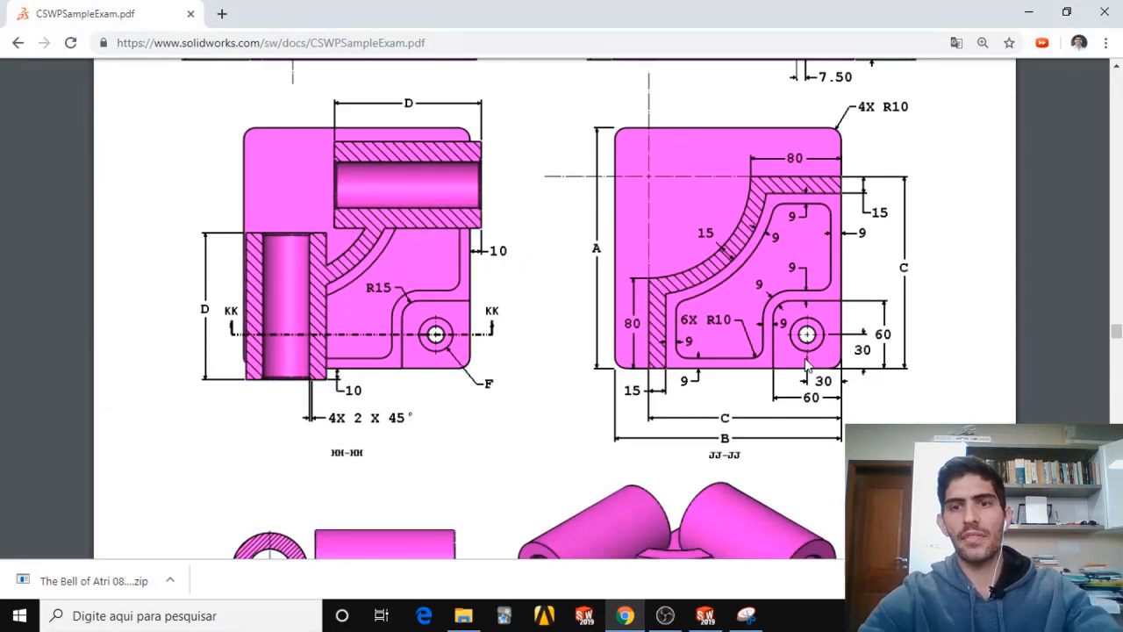
pyautogui.click(706, 615)
pyautogui.click(683, 389)
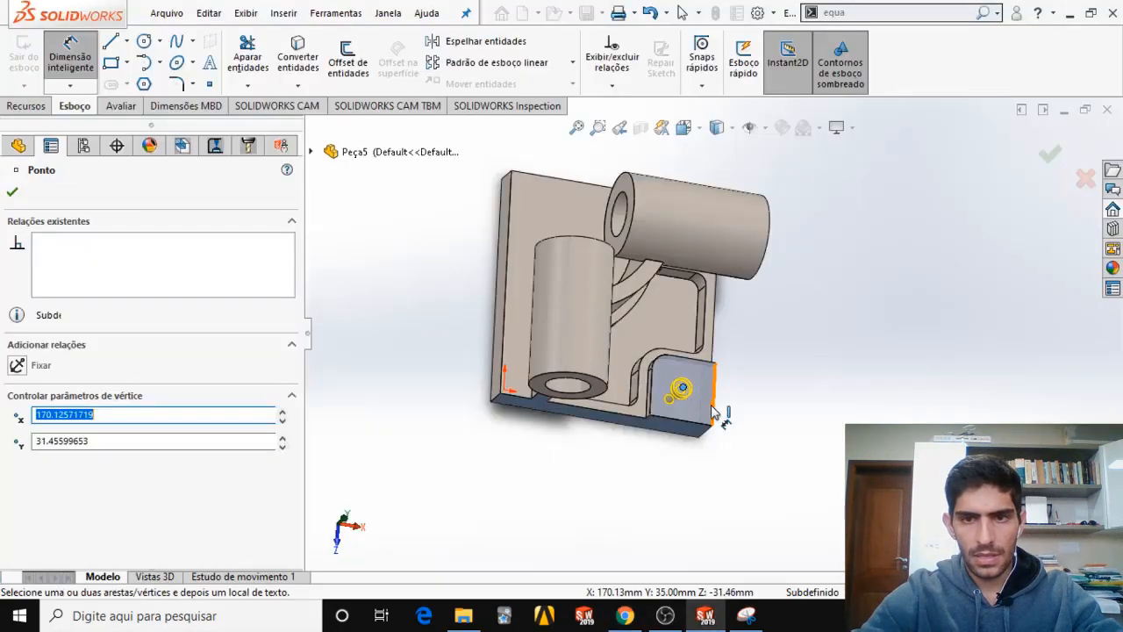
pyautogui.click(713, 412)
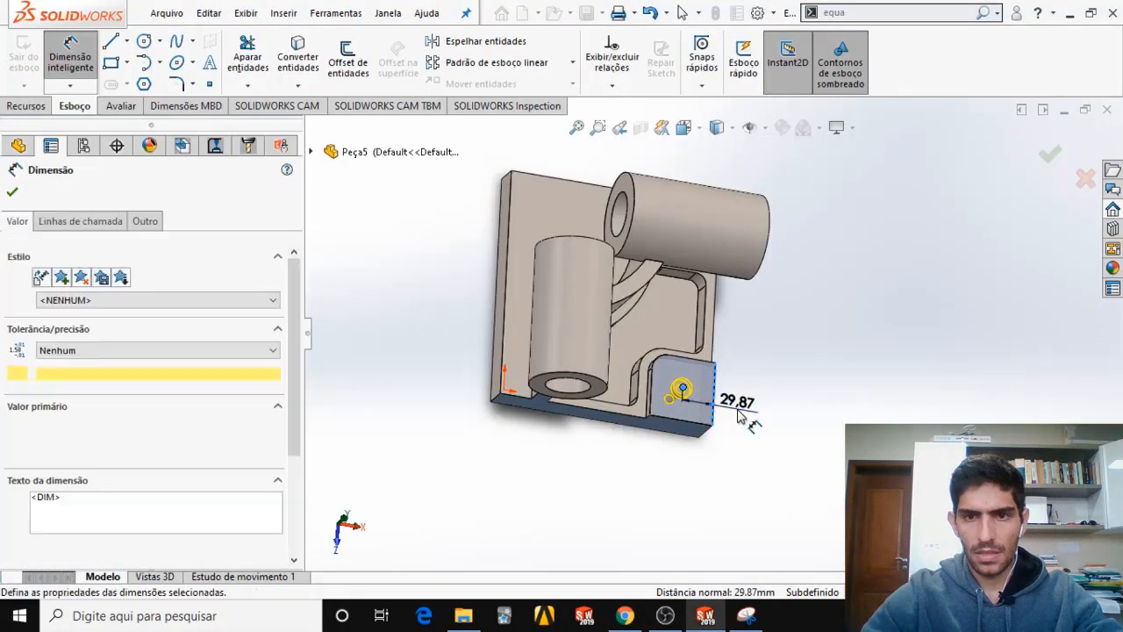
pyautogui.click(738, 409)
pyautogui.write('30')
pyautogui.press('Return')
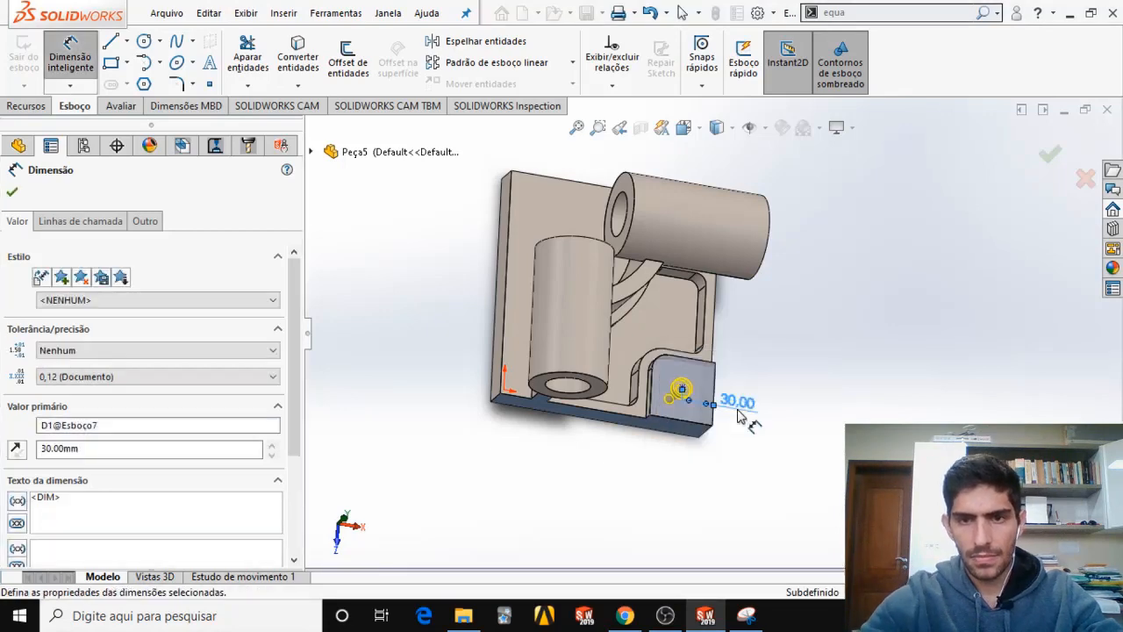
# Dimension the hole's point 30 mm from the corner pad's front edge and complete the counterbored hole.
pyautogui.moveTo(686, 435)
pyautogui.mouseDown(button='middle')
pyautogui.moveTo(635, 469)
pyautogui.moveTo(642, 446)
pyautogui.mouseUp(button='middle')
pyautogui.scroll(-3, 704, 378)
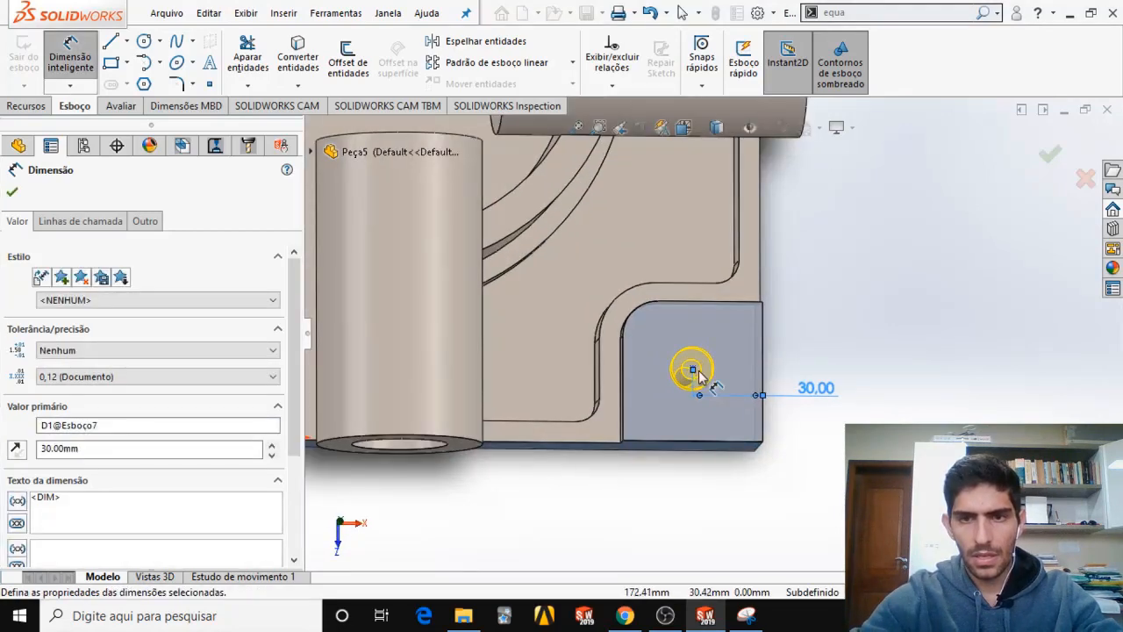
pyautogui.click(694, 373)
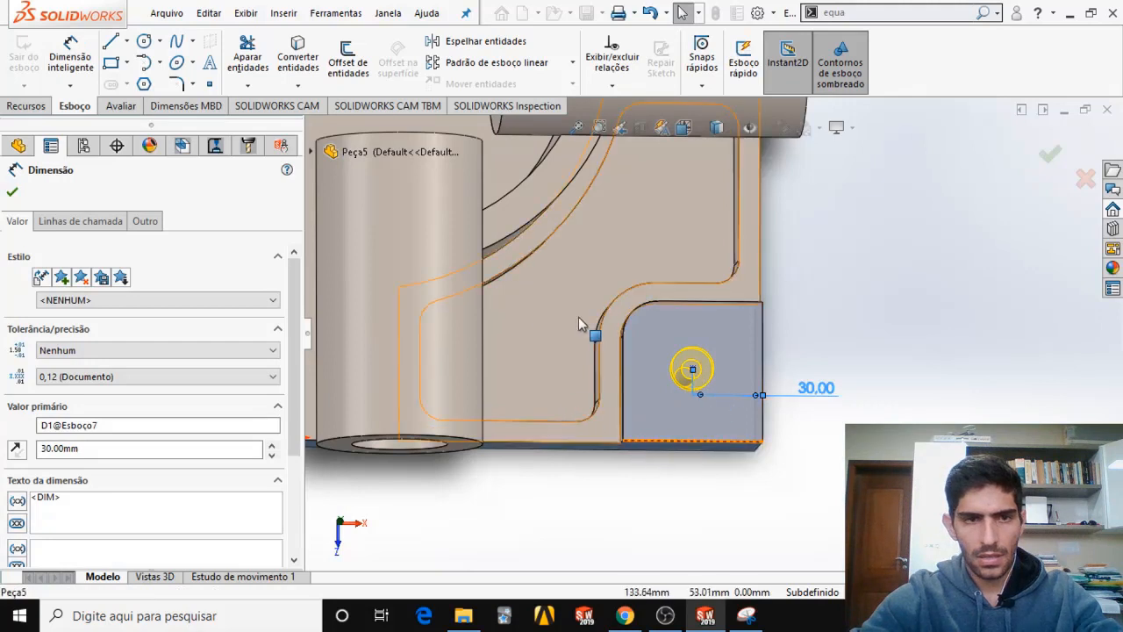
pyautogui.press('Escape')
pyautogui.click(70, 56)
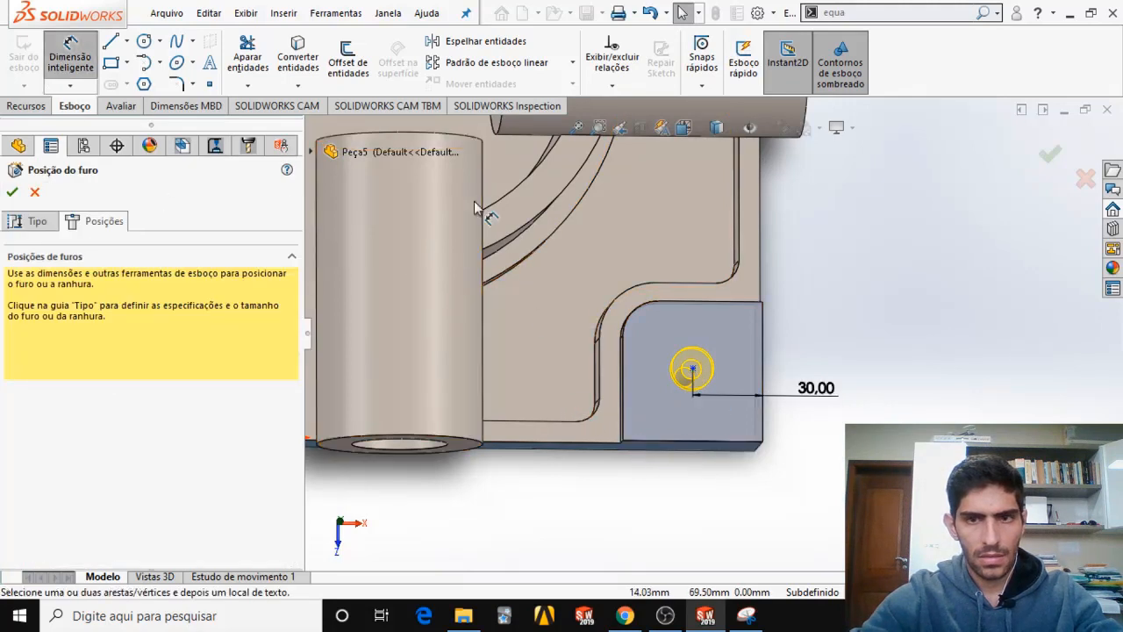
pyautogui.click(693, 371)
pyautogui.click(725, 446)
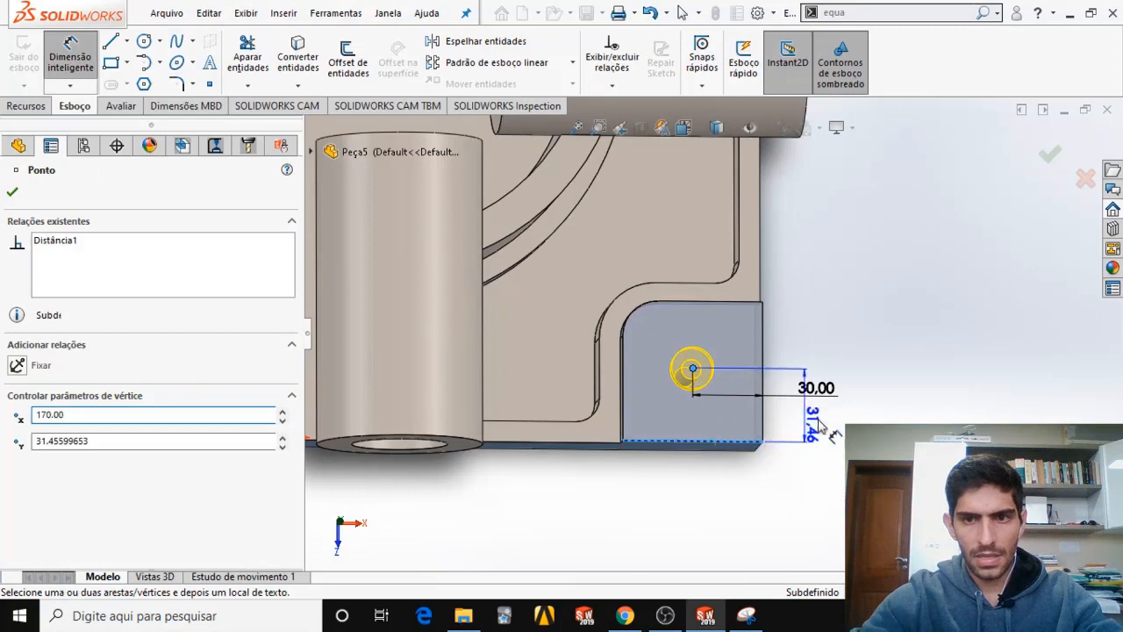
pyautogui.click(886, 420)
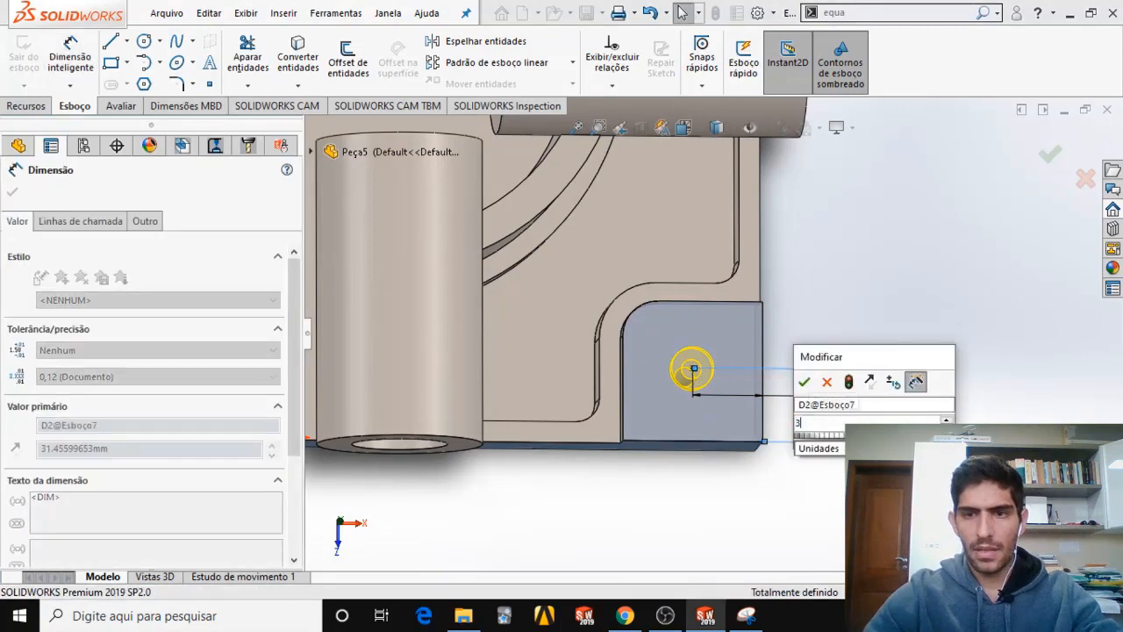
pyautogui.write('30')
pyautogui.press('Return')
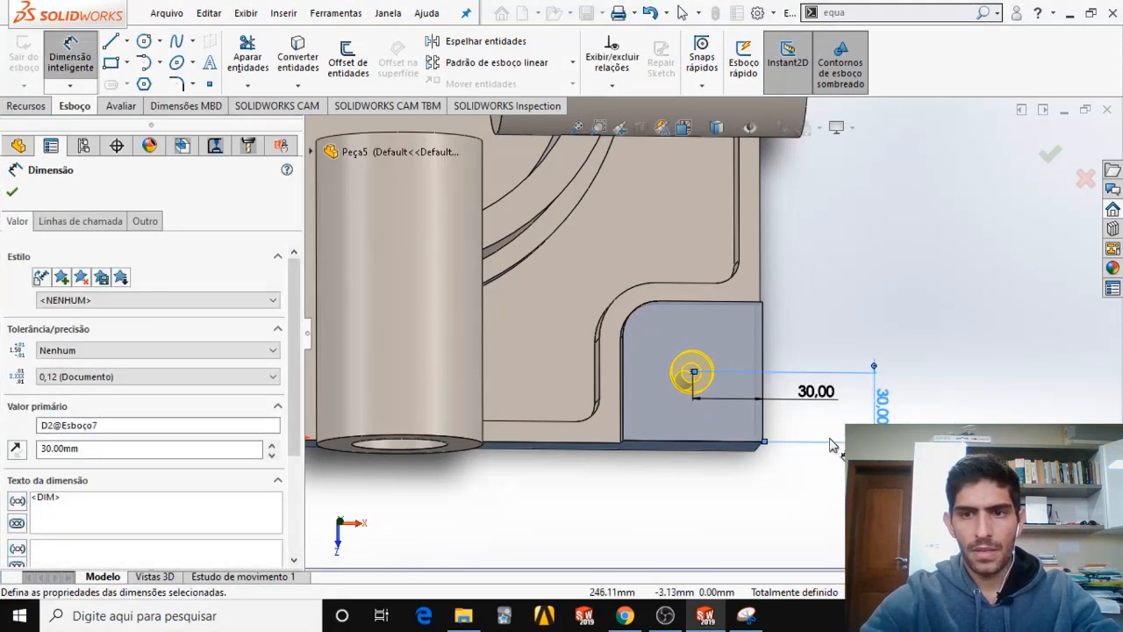
pyautogui.click(922, 279)
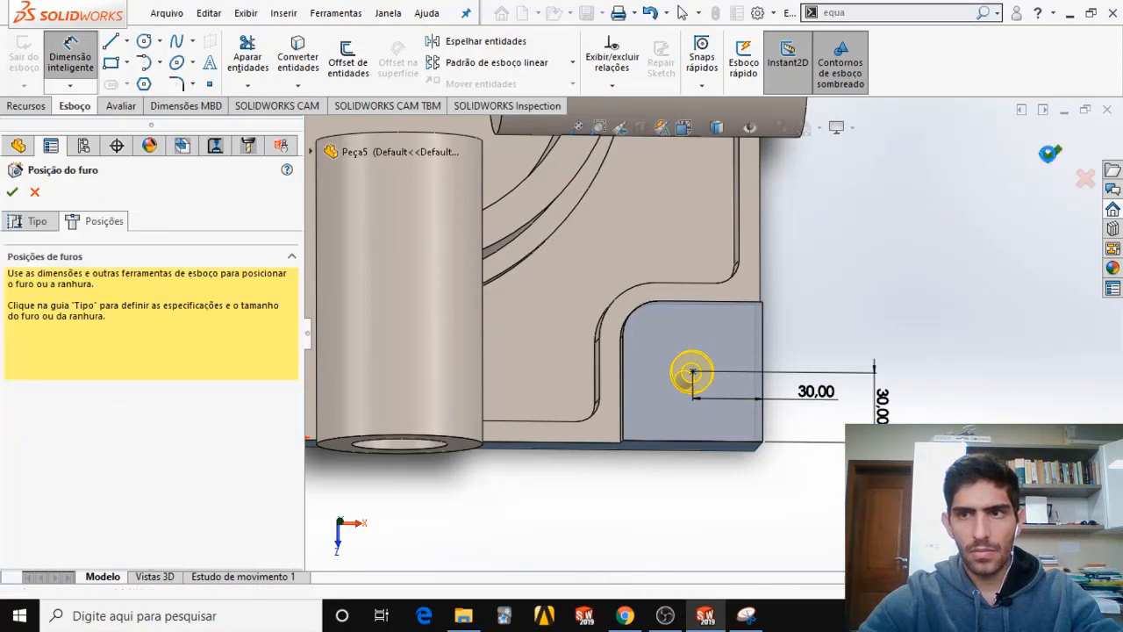
pyautogui.press('Return')
# Look up the hole's through diameter and counterbore diameter in the parameter list of the exam PDF.
pyautogui.moveTo(755, 390); pyautogui.dragTo(767, 211, button='middle')
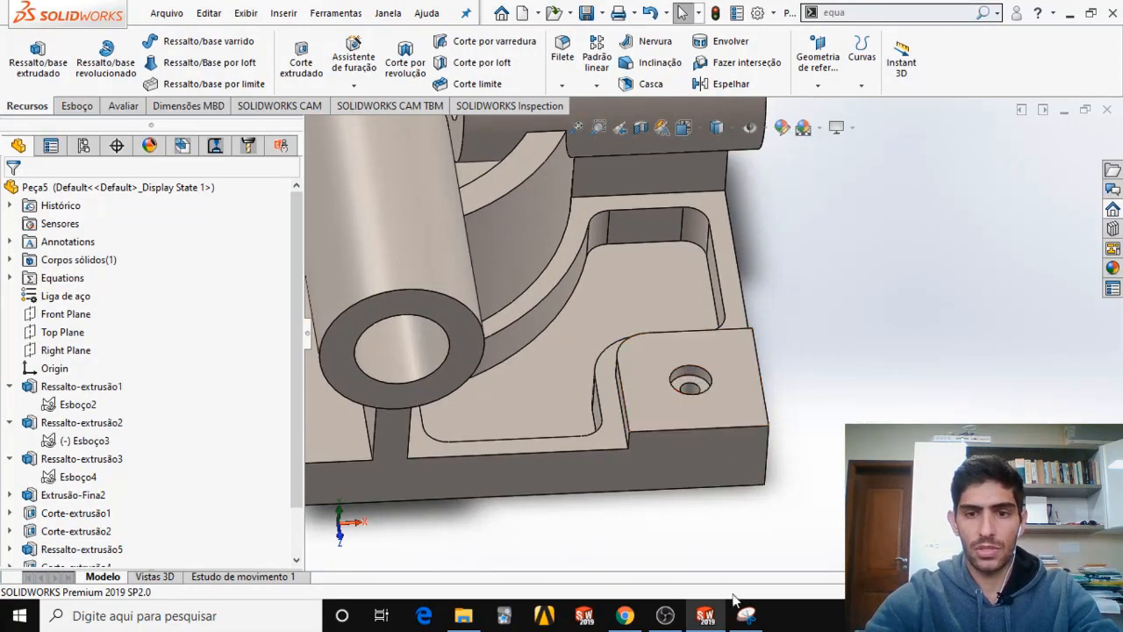
pyautogui.click(625, 615)
pyautogui.scroll(-10, 393, 400)
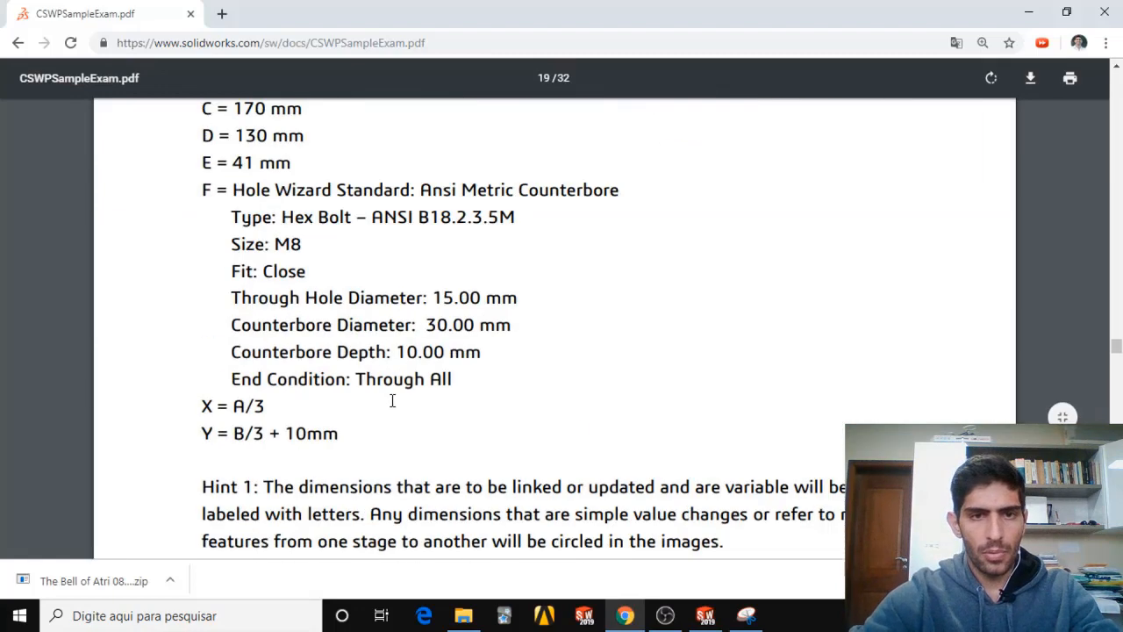
pyautogui.scroll(2, 394, 410)
pyautogui.scroll(-1, 396, 417)
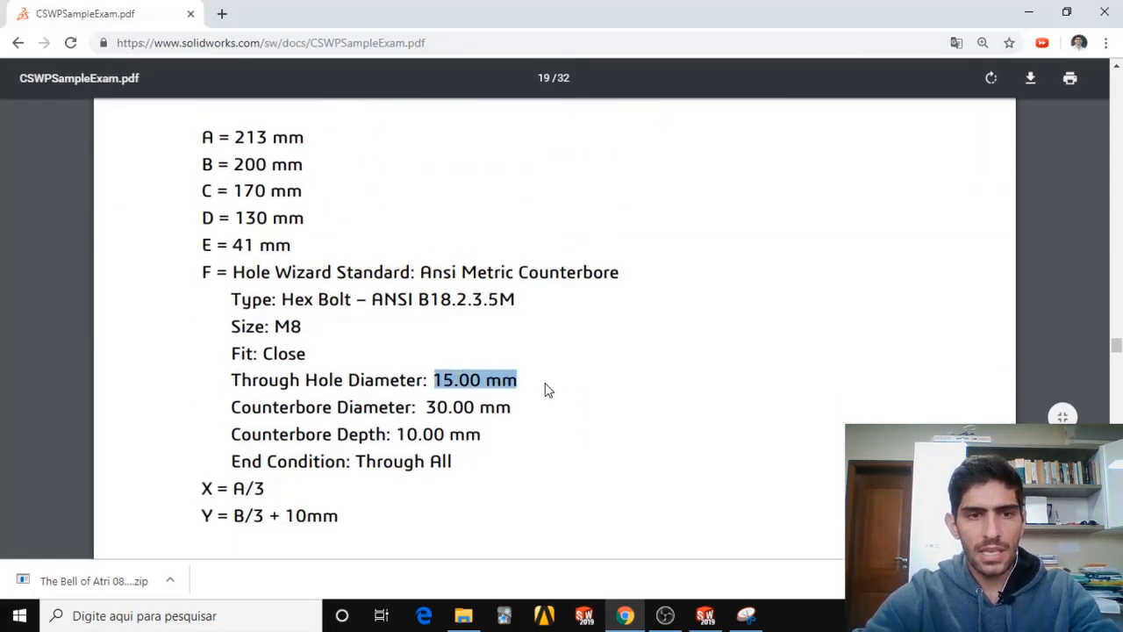
pyautogui.moveTo(426, 409); pyautogui.dragTo(474, 405)
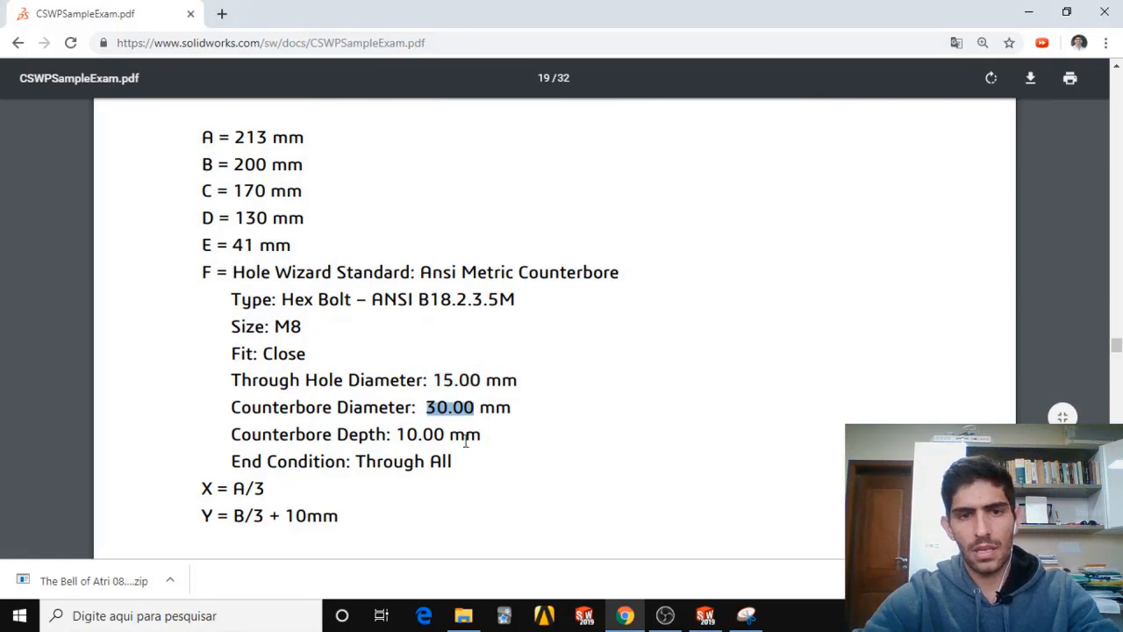
pyautogui.click(1028, 12)
# Reopen the counterbored hole feature for editing, enable custom sizing and set the counterbore diameter to 30 mm.
pyautogui.moveTo(659, 346)
pyautogui.mouseDown(button='middle')
pyautogui.moveTo(667, 360)
pyautogui.moveTo(667, 330)
pyautogui.mouseUp(button='middle')
pyautogui.scroll(-2, 102, 465)
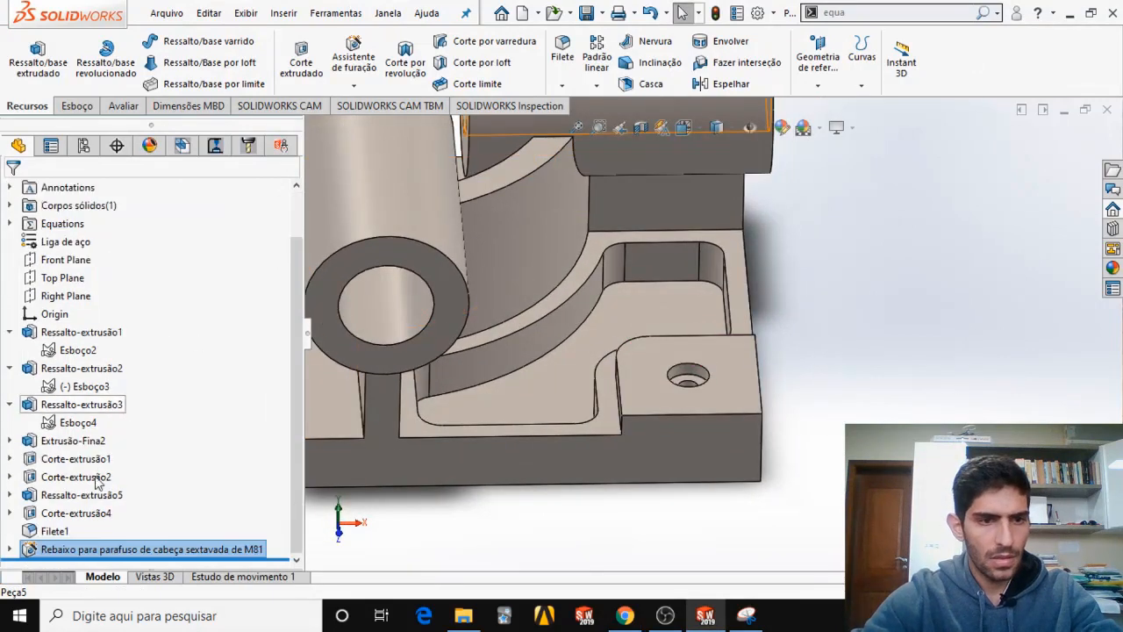
pyautogui.rightClick(95, 559)
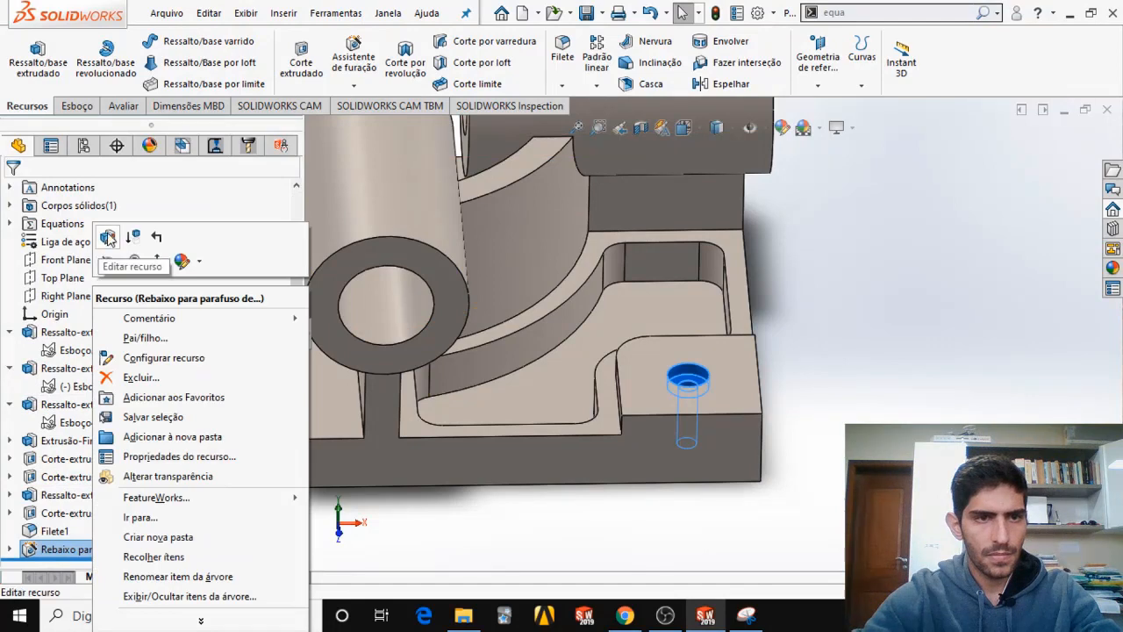
pyautogui.click(107, 235)
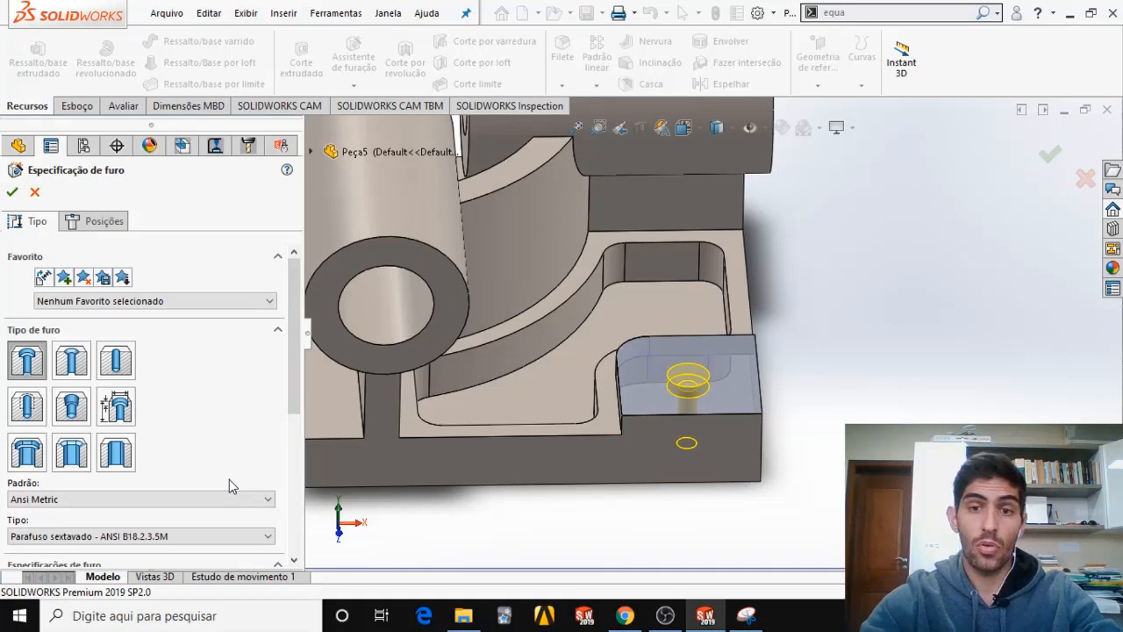
pyautogui.moveTo(289, 370); pyautogui.dragTo(297, 529)
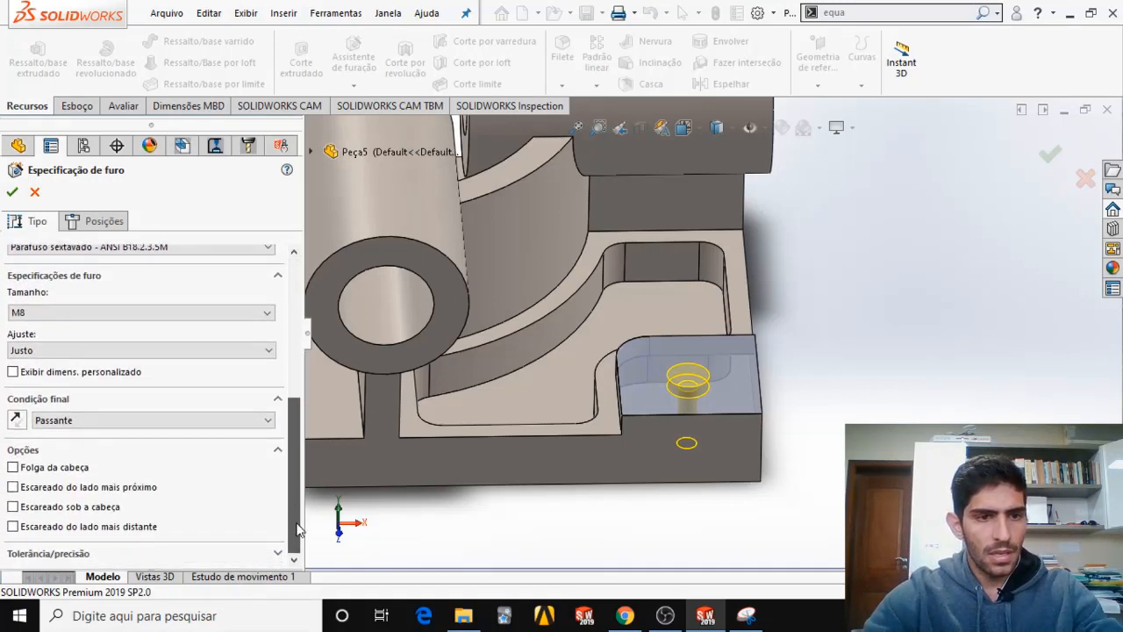
pyautogui.click(13, 372)
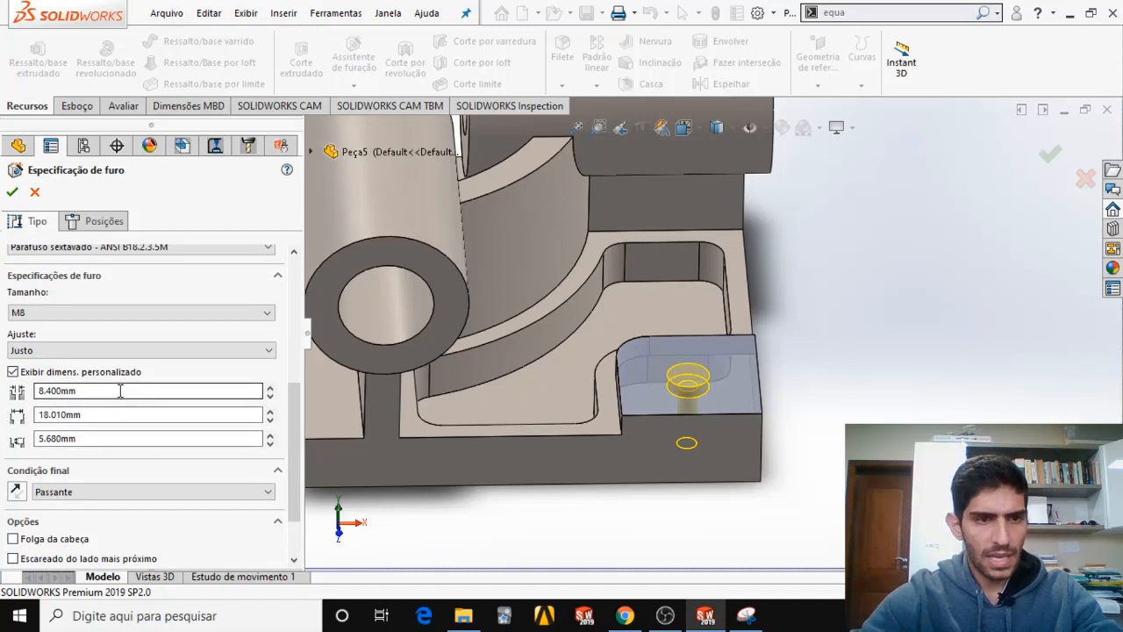
pyautogui.moveTo(111, 410); pyautogui.dragTo(32, 417)
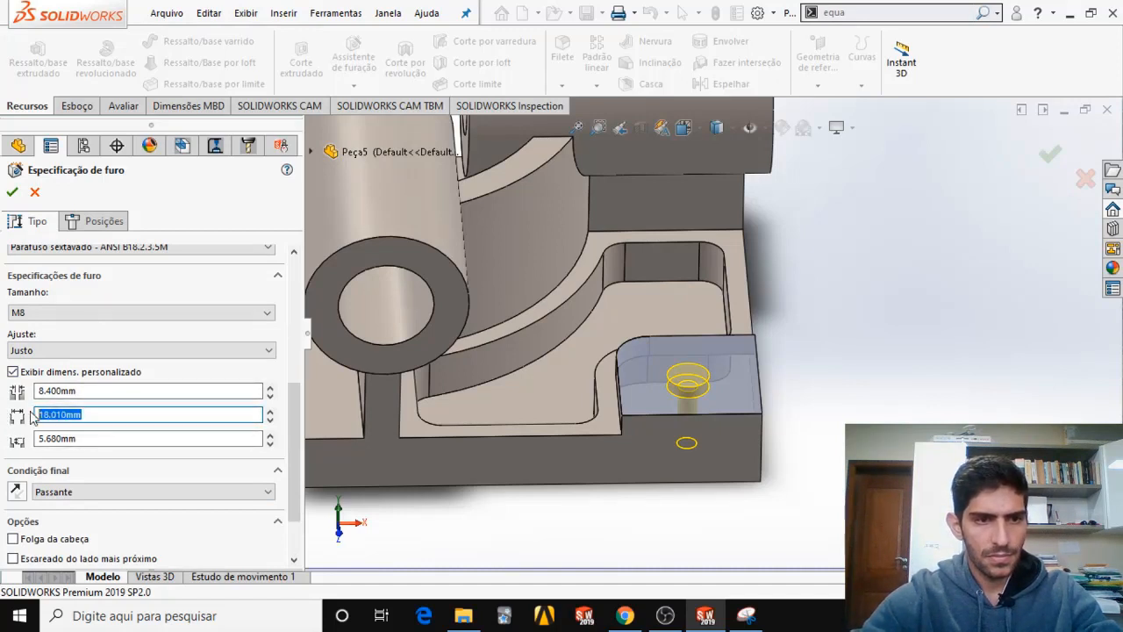
pyautogui.press('Return')
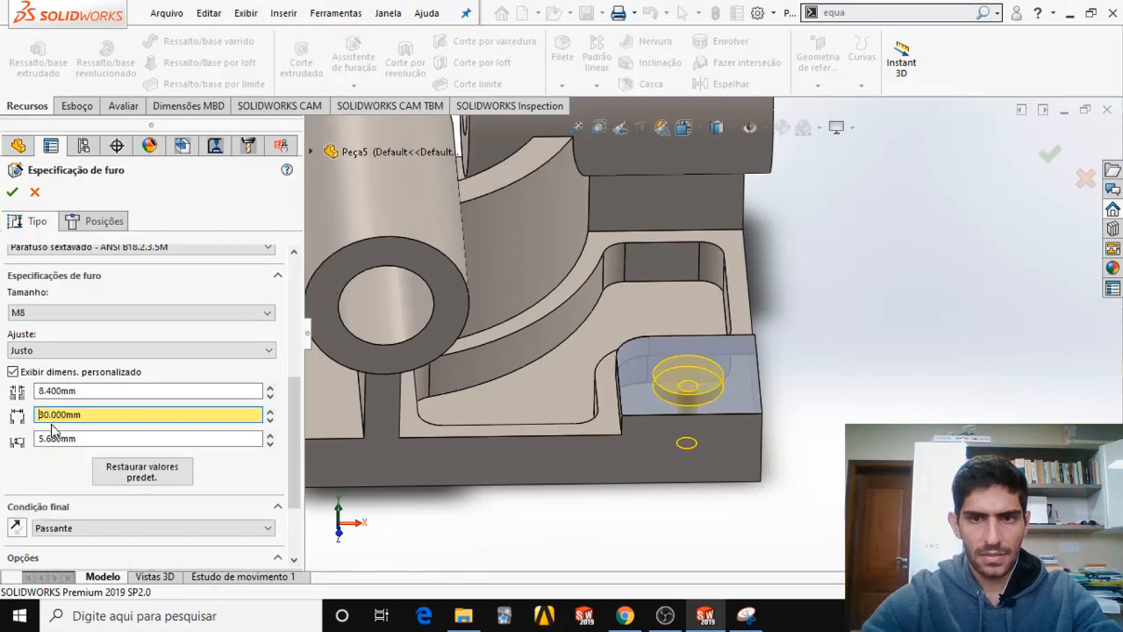
# Set the through hole diameter to 15 mm and the counterbore depth to 10 mm per the exam PDF, and apply the edit.
pyautogui.moveTo(83, 391); pyautogui.dragTo(2, 391)
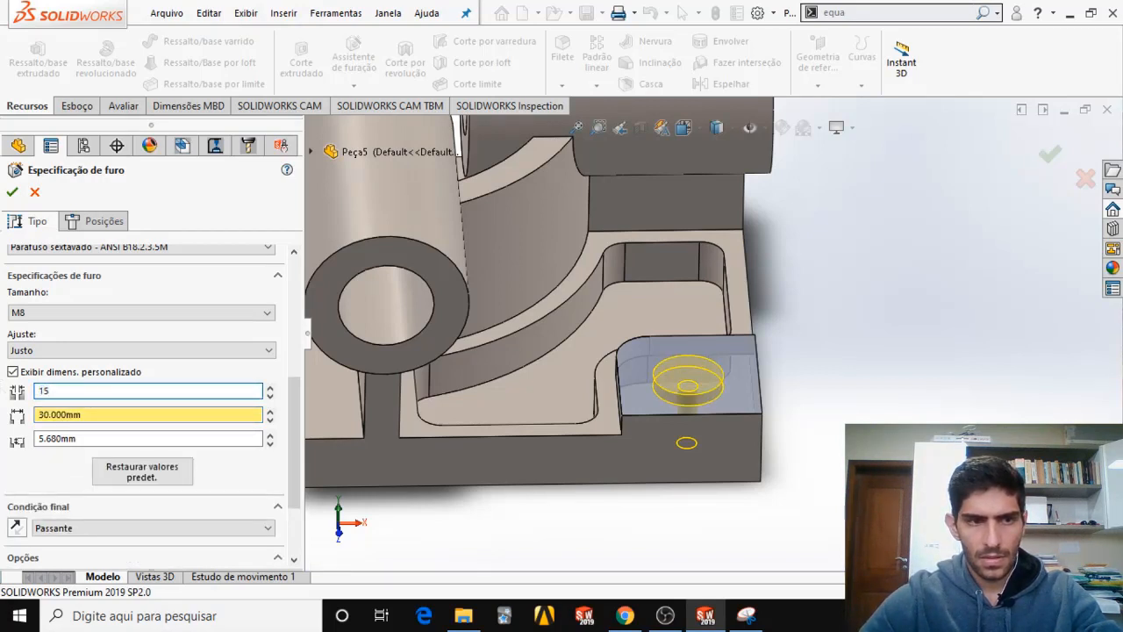
pyautogui.write('15')
pyautogui.hotkey('alt', 'Tab')
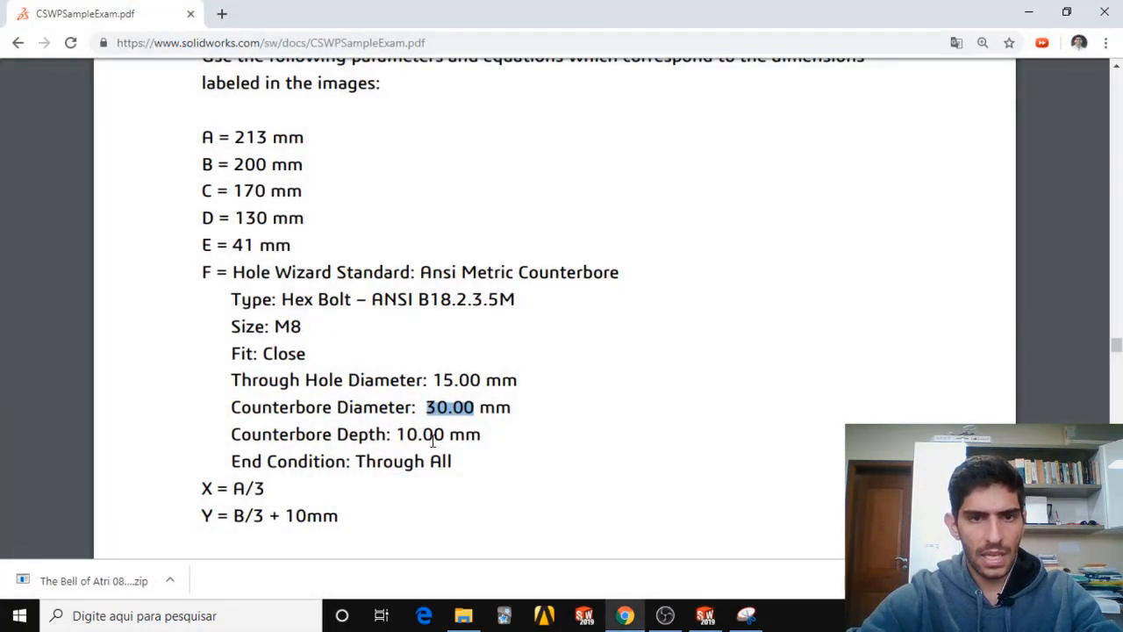
pyautogui.hotkey('alt', 'Tab')
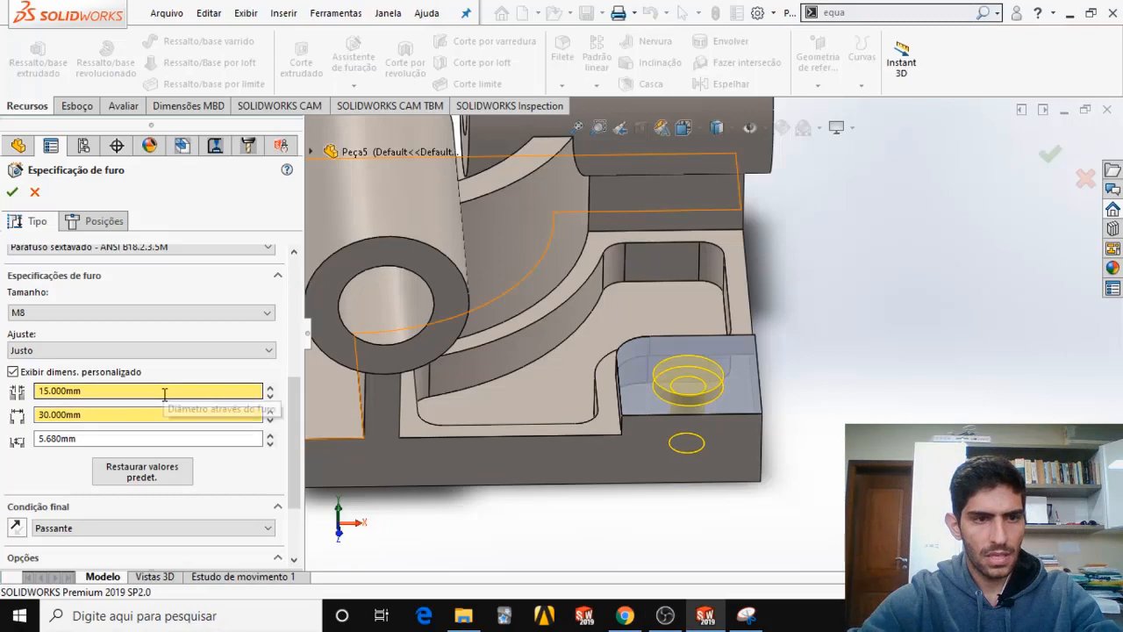
pyautogui.doubleClick(141, 436)
pyautogui.write('10')
pyautogui.press('Return')
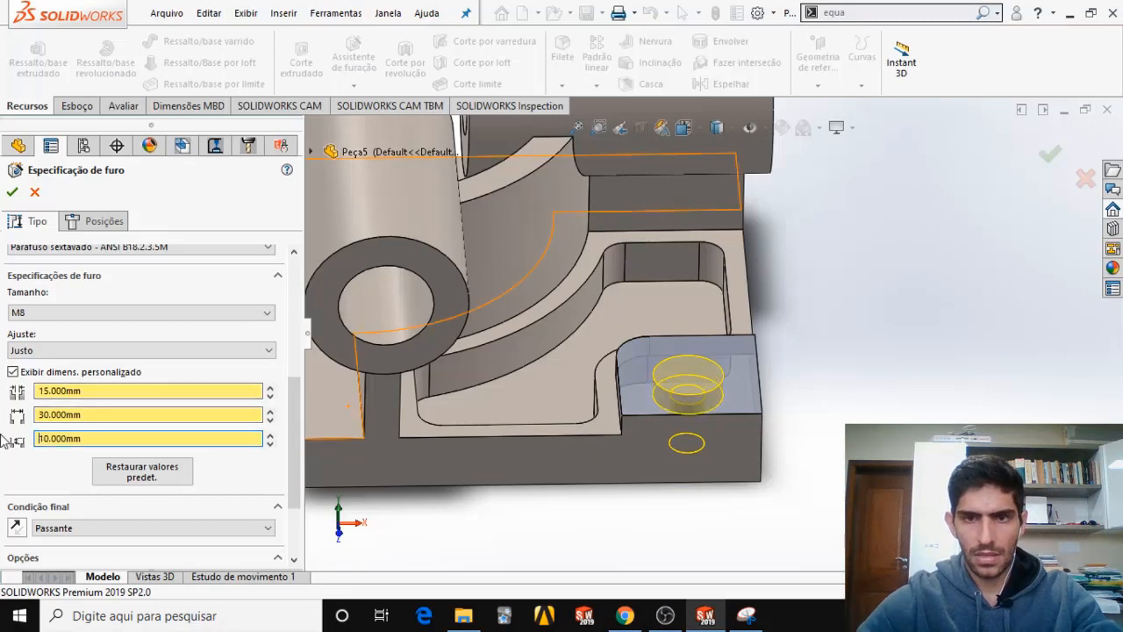
pyautogui.moveTo(713, 384); pyautogui.dragTo(711, 482, button='middle')
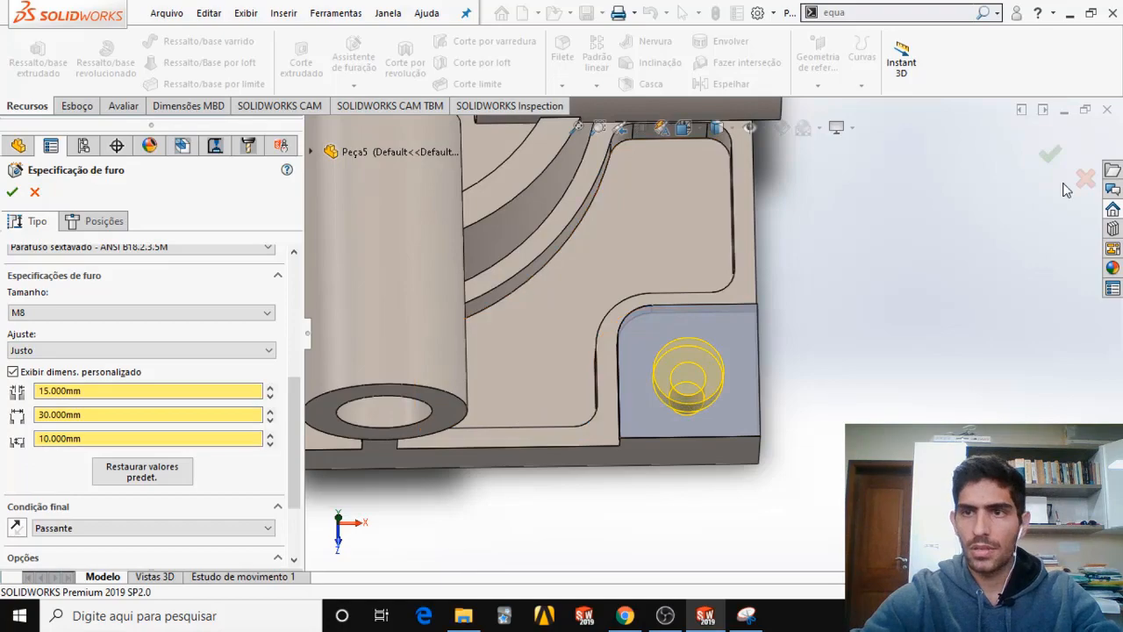
pyautogui.click(1050, 156)
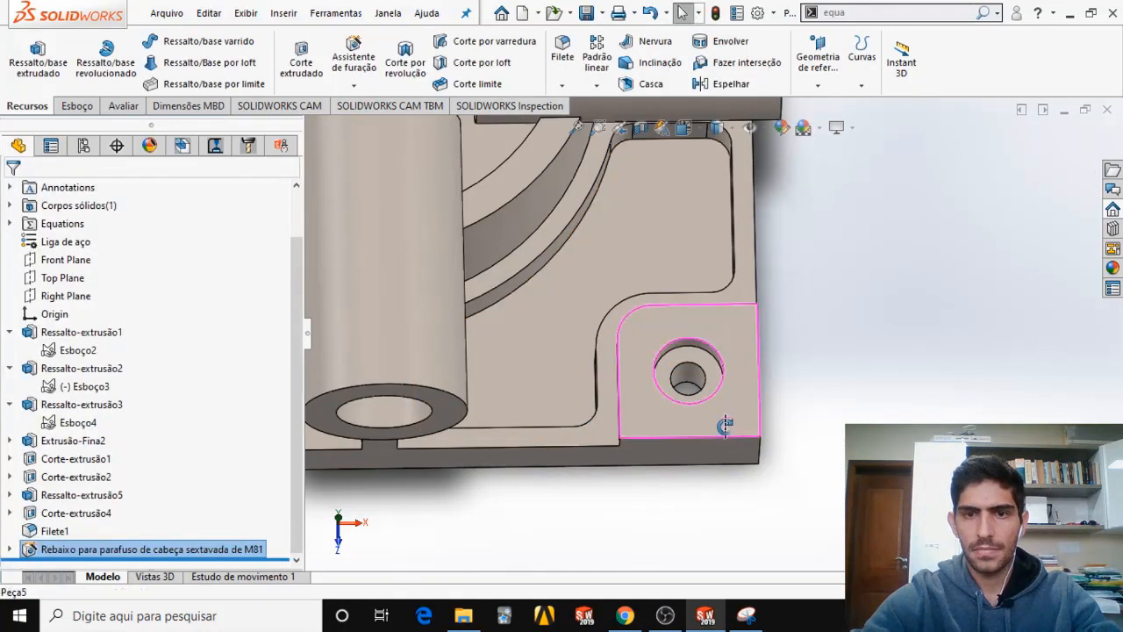
# Select the circular bore edge on the front end of a tube and examine the edge chamfer callout in exam PDF section HH-HH.
pyautogui.moveTo(735, 443); pyautogui.dragTo(652, 410, button='middle')
pyautogui.scroll(5, 652, 409)
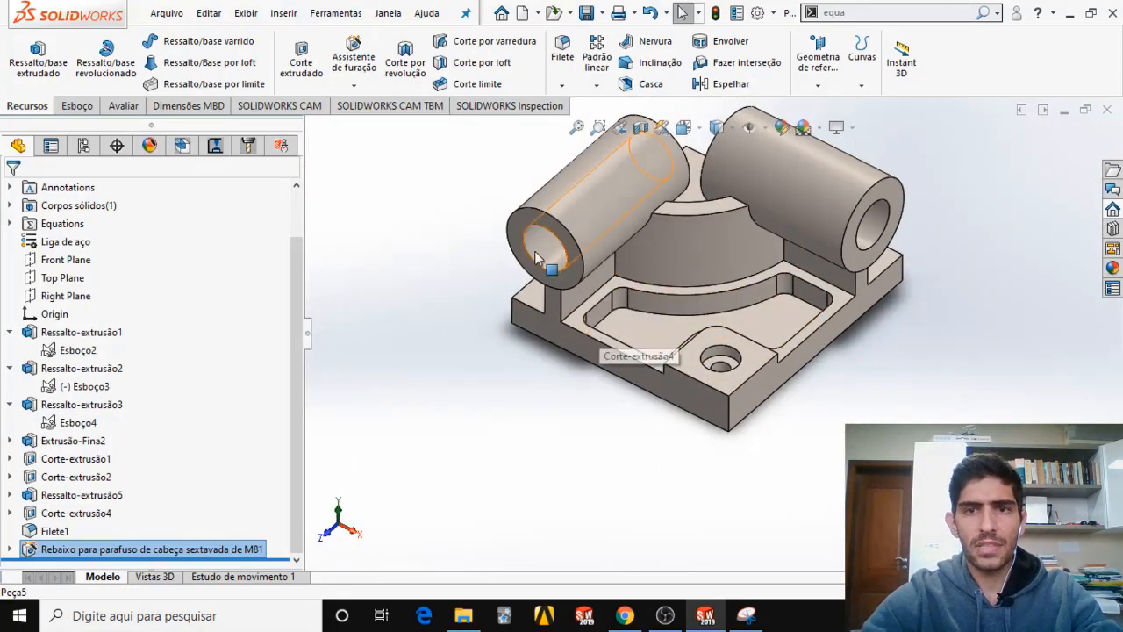
pyautogui.scroll(-2, 585, 290)
pyautogui.click(567, 291)
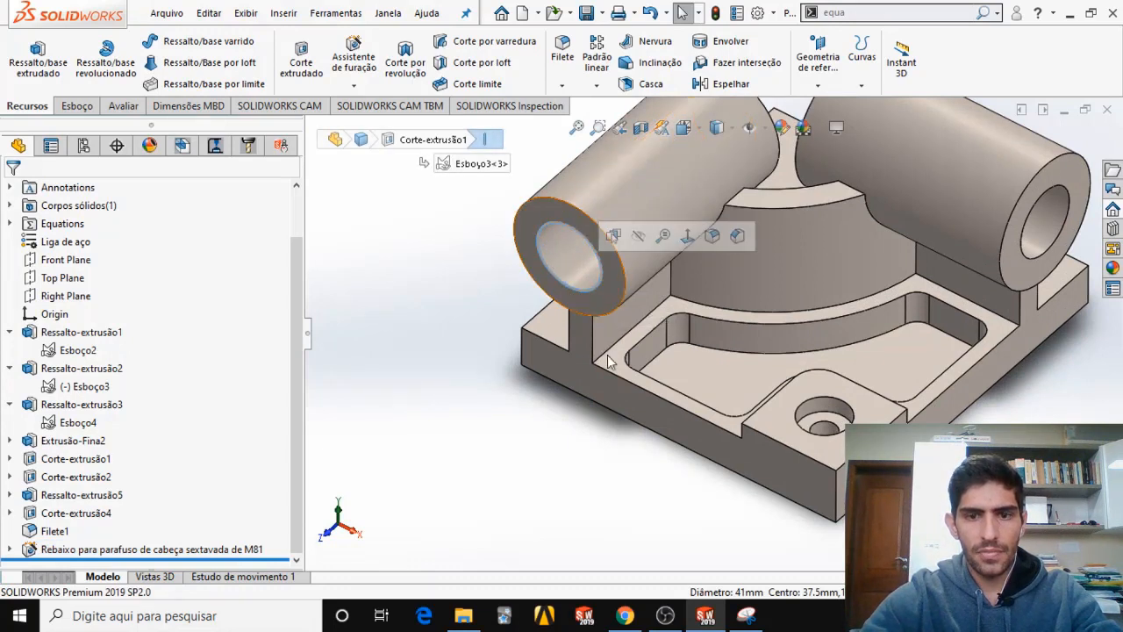
pyautogui.moveTo(624, 615)
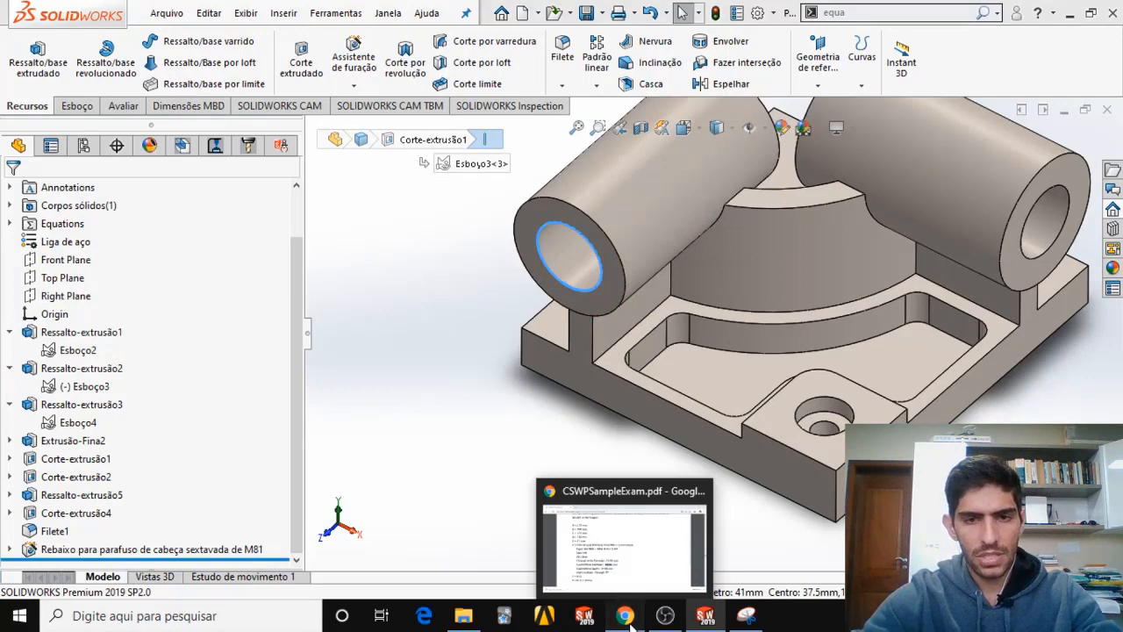
pyautogui.click(625, 540)
pyautogui.scroll(15, 430, 394)
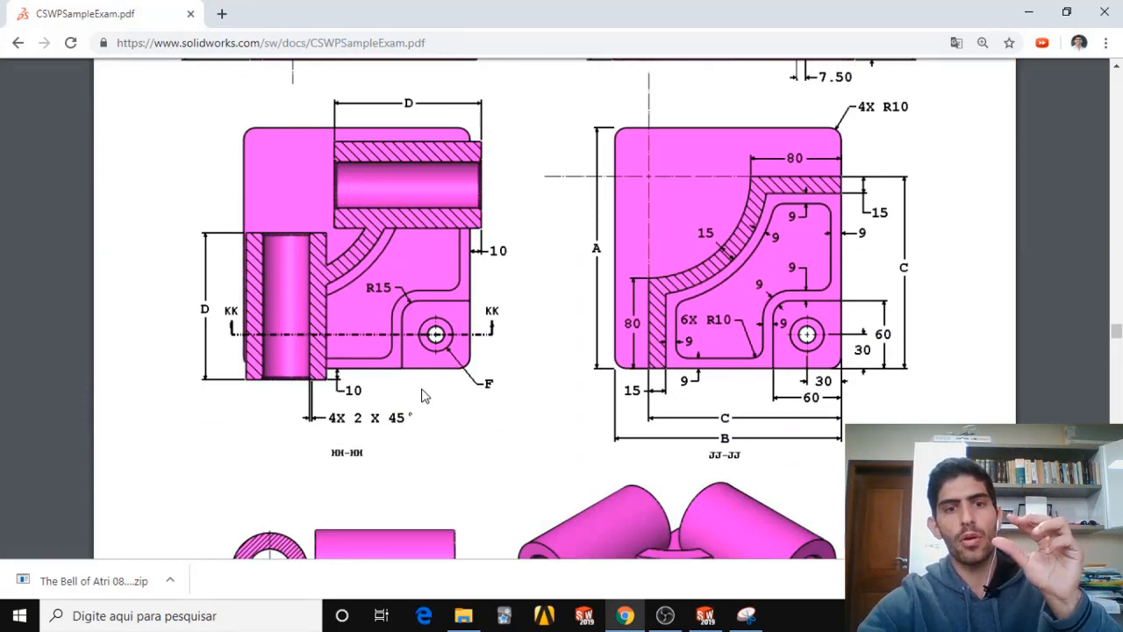
# Start a chamfer on the four circular bore edges at both ends of the two tubes, as called out in exam PDF section HH-HH.
pyautogui.scroll(15, 380, 395)
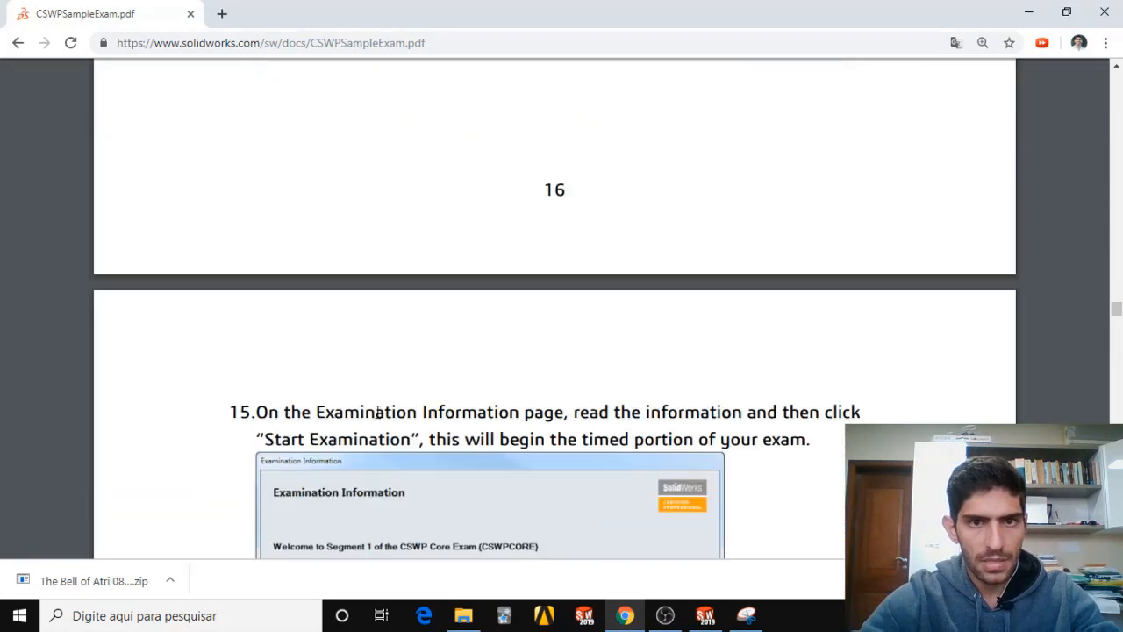
pyautogui.scroll(-15, 379, 411)
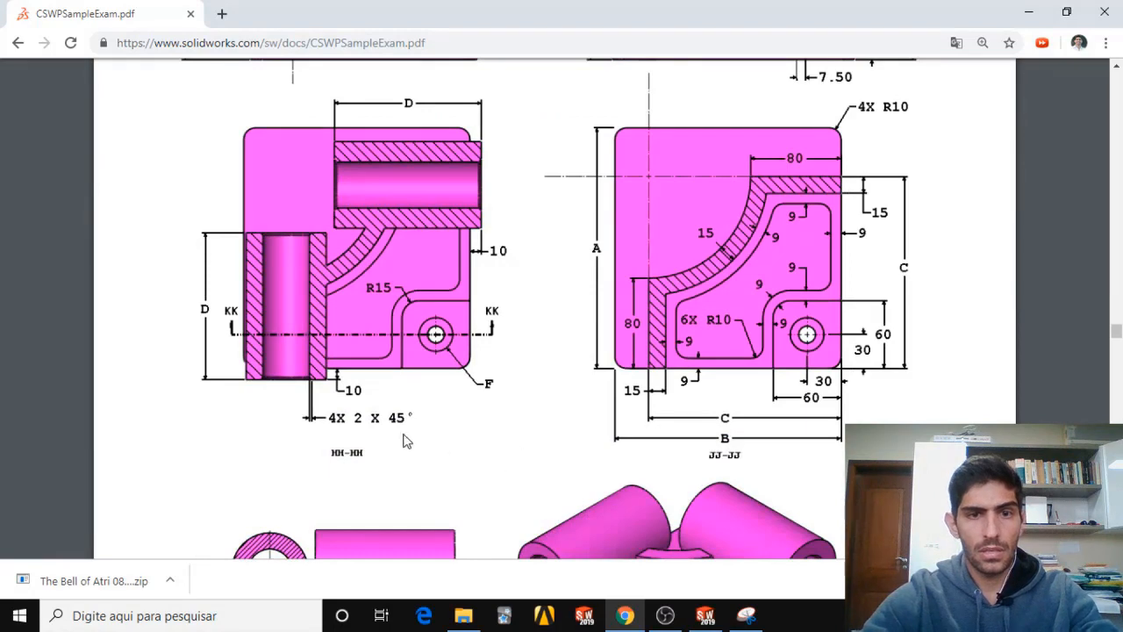
pyautogui.click(705, 615)
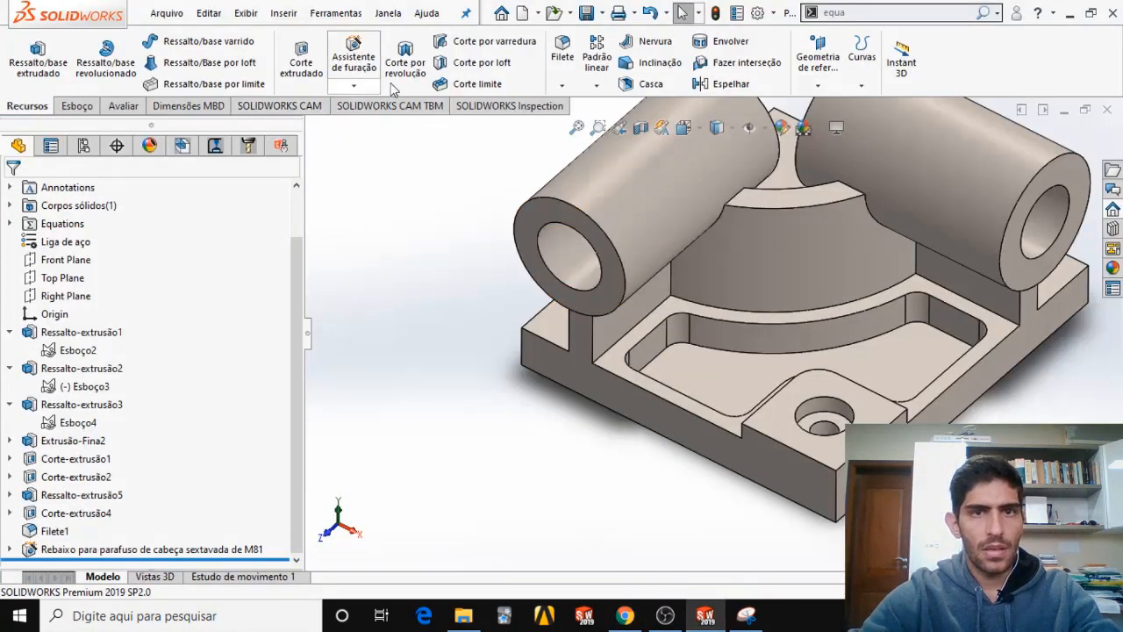
pyautogui.click(562, 85)
pyautogui.click(590, 126)
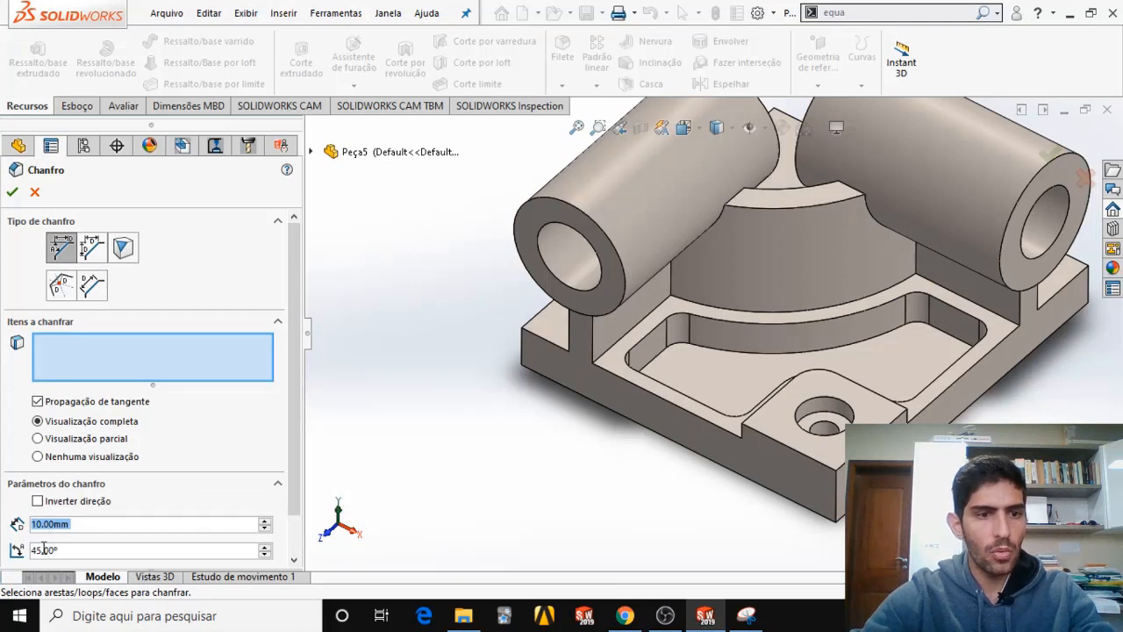
pyautogui.click(562, 294)
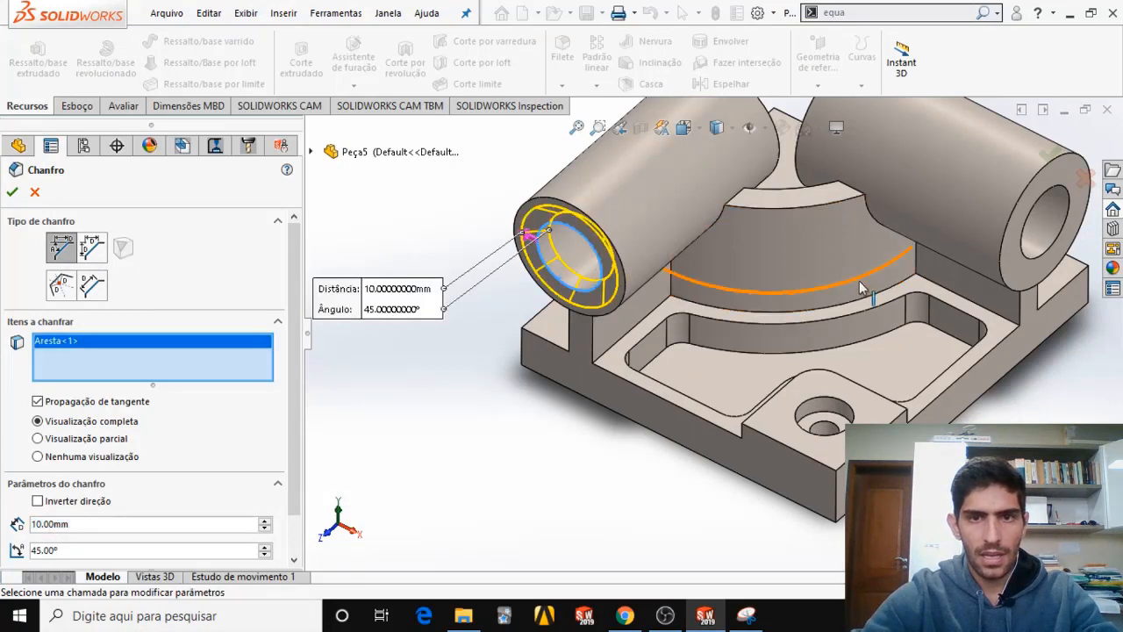
pyautogui.click(1037, 257)
pyautogui.moveTo(791, 202); pyautogui.dragTo(665, 327, button='middle')
pyautogui.scroll(3, 762, 237)
pyautogui.scroll(-4, 781, 174)
pyautogui.click(752, 281)
pyautogui.click(750, 283)
pyautogui.scroll(1, 665, 327)
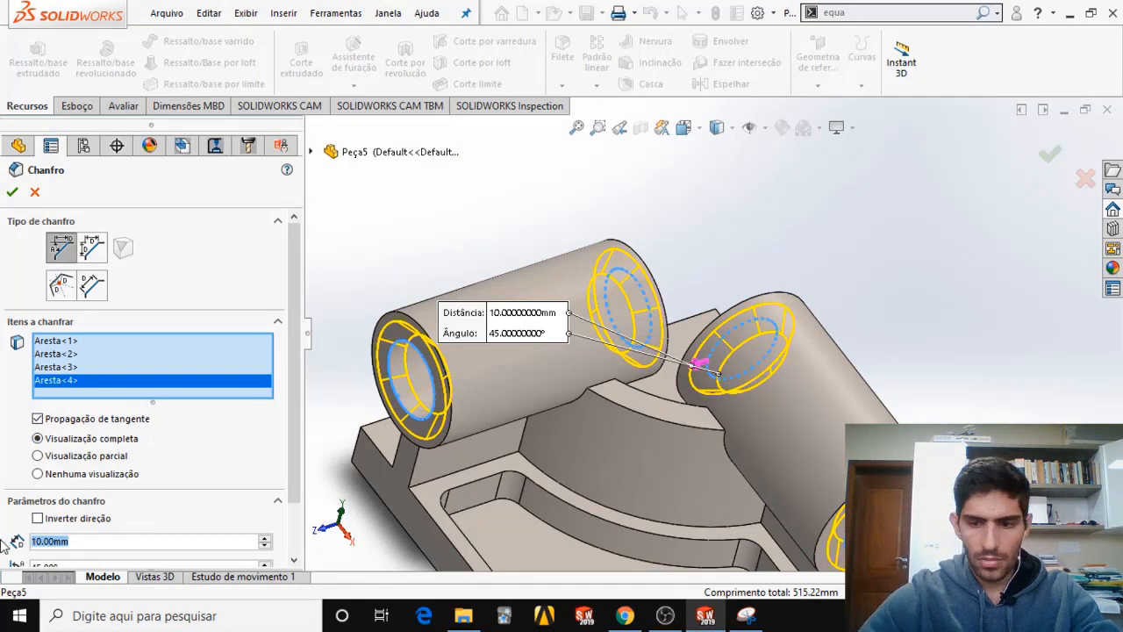
# Set the bore edge chamfer distance to 2 mm, check its angle setting and apply the chamfer.
pyautogui.write('2')
pyautogui.press('Return')
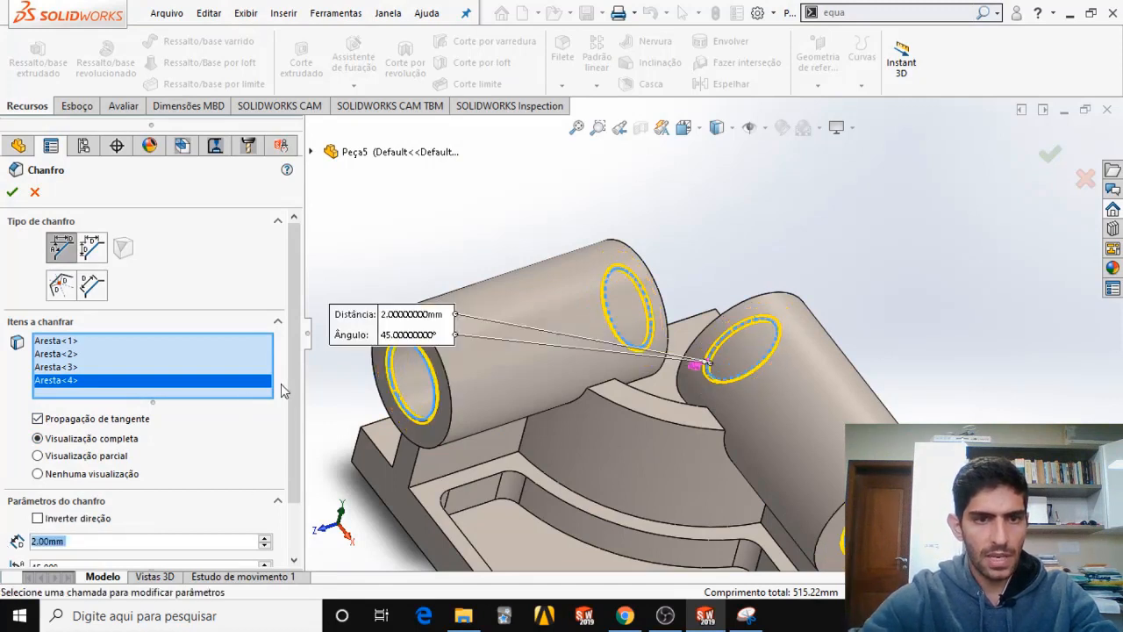
pyautogui.scroll(-2, 281, 383)
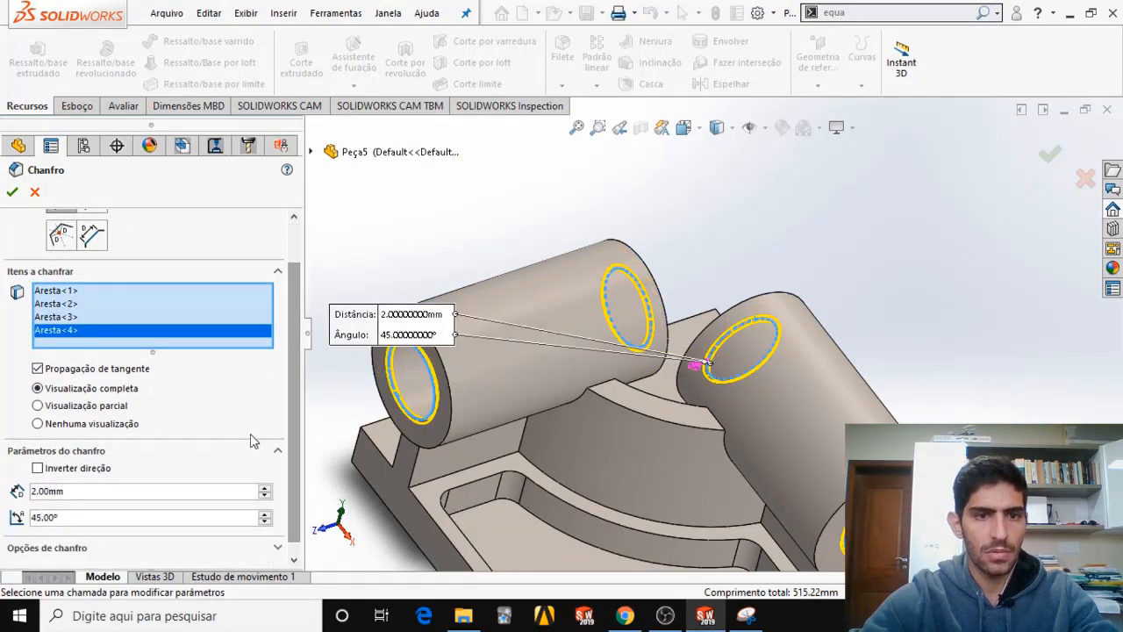
pyautogui.scroll(2, 289, 412)
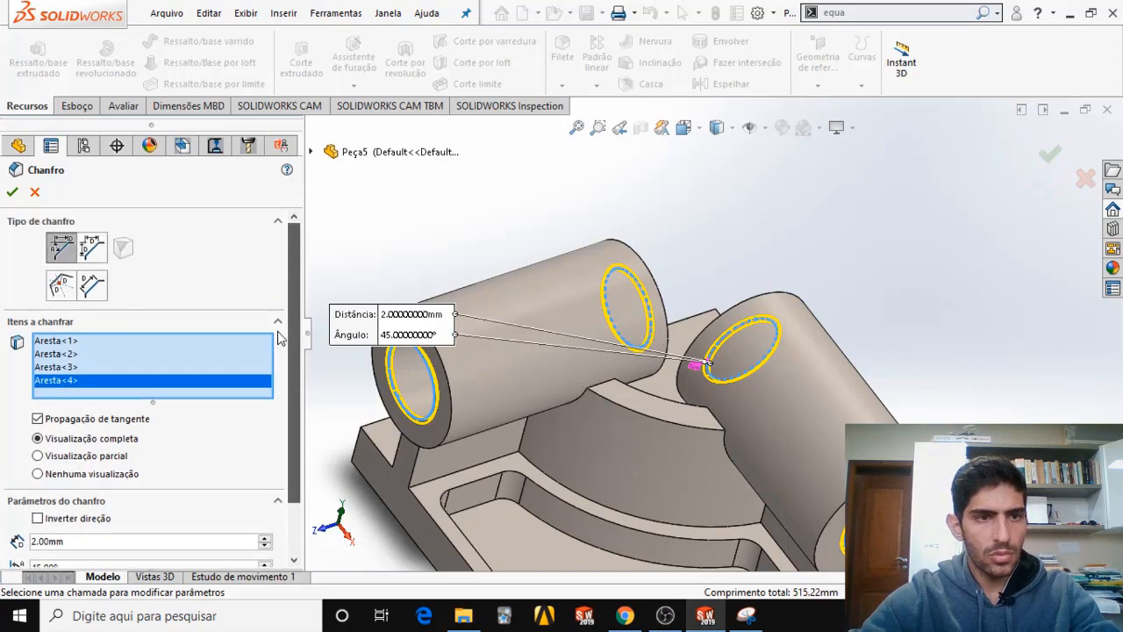
pyautogui.click(12, 192)
# Fillet the four vertical corner edges of the base plate with a 10 mm radius, per the 4X R10 callout in the exam PDF.
pyautogui.scroll(4, 520, 397)
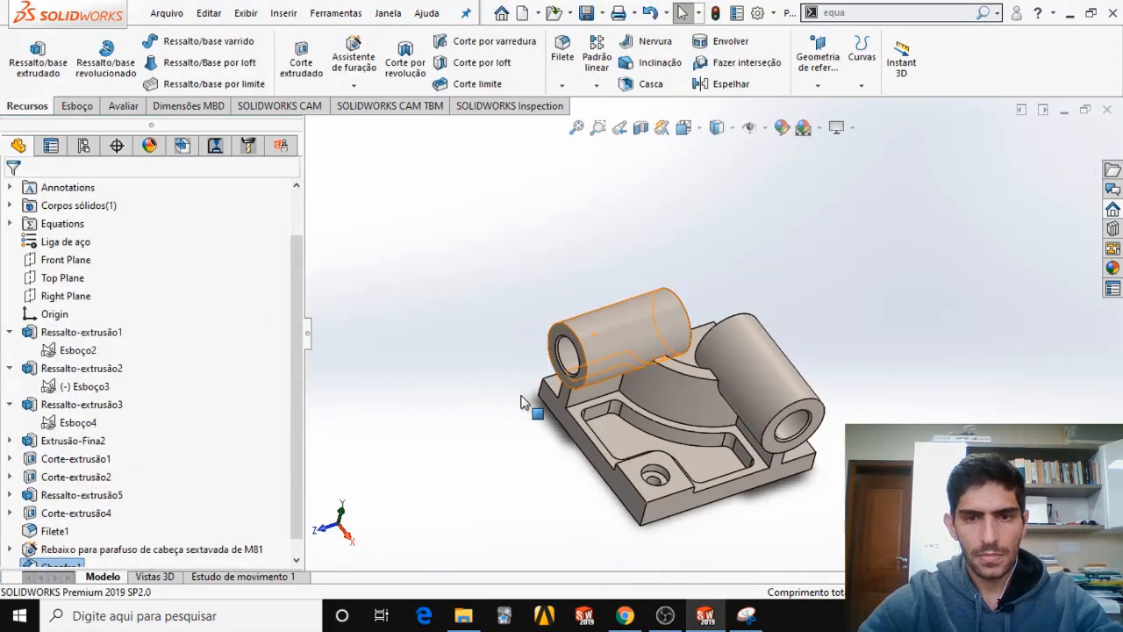
pyautogui.scroll(-3, 612, 427)
pyautogui.moveTo(701, 431); pyautogui.dragTo(724, 377, button='middle')
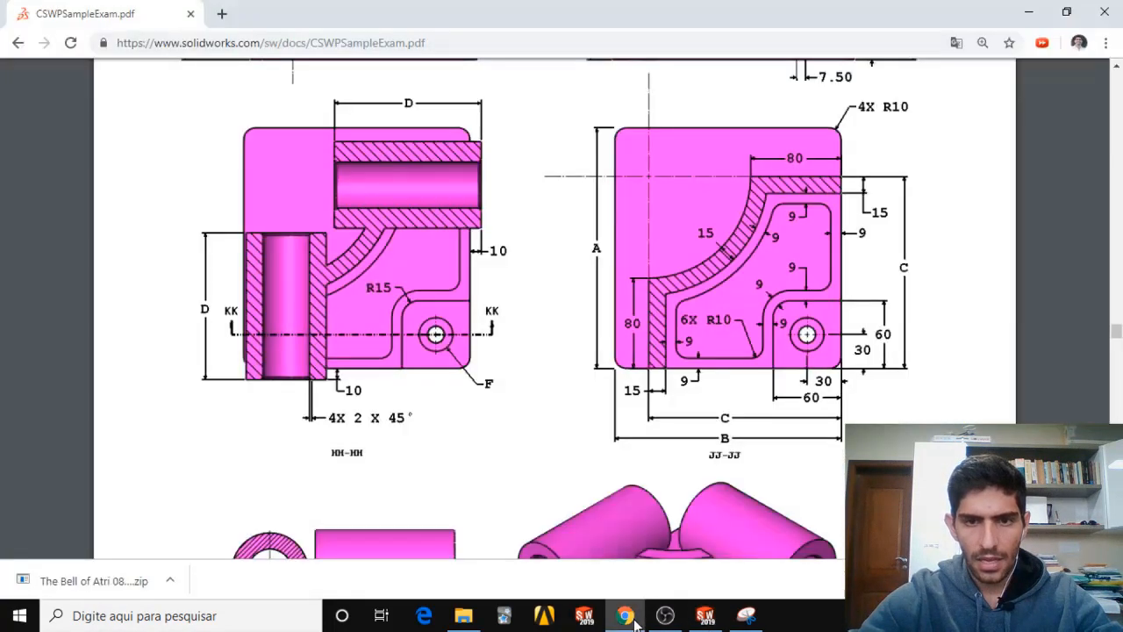
pyautogui.click(625, 615)
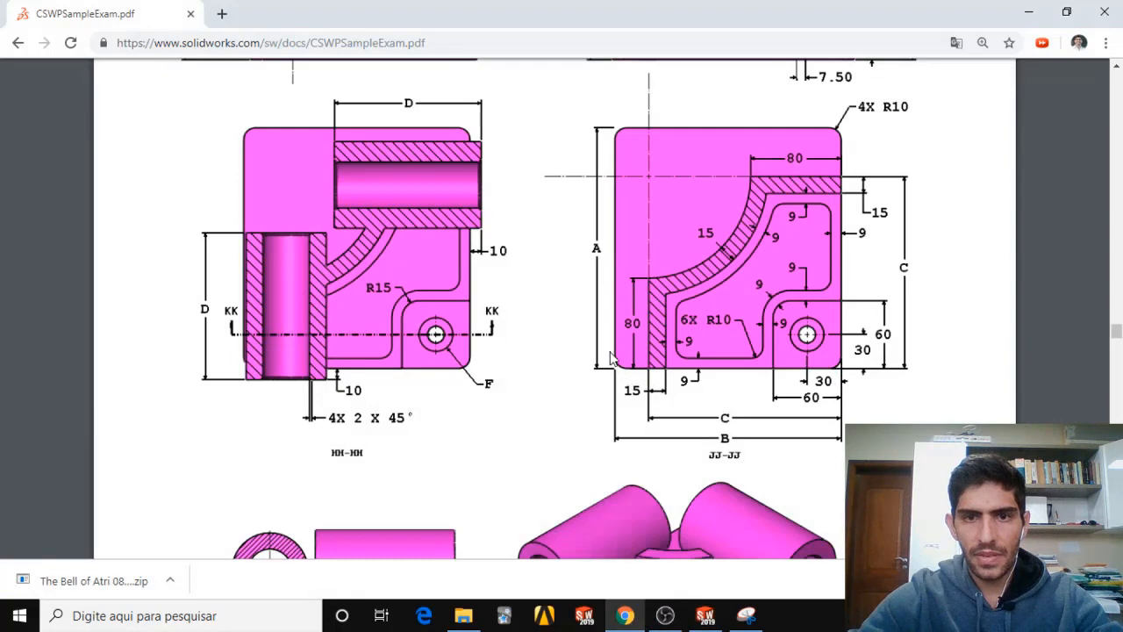
pyautogui.scroll(3, 874, 136)
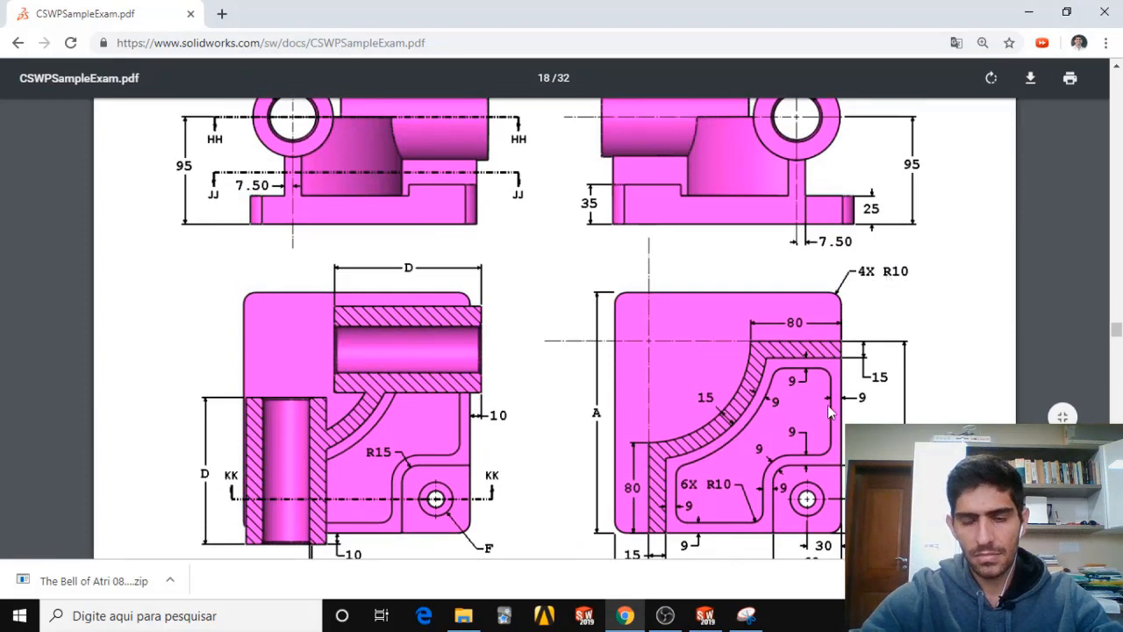
pyautogui.click(705, 615)
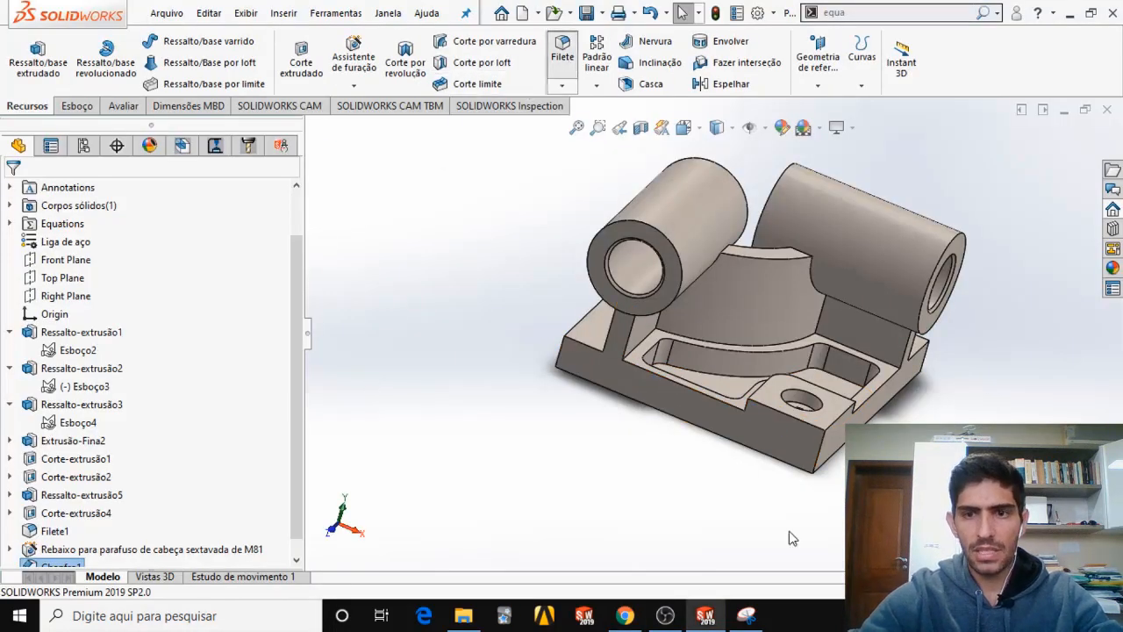
pyautogui.click(820, 450)
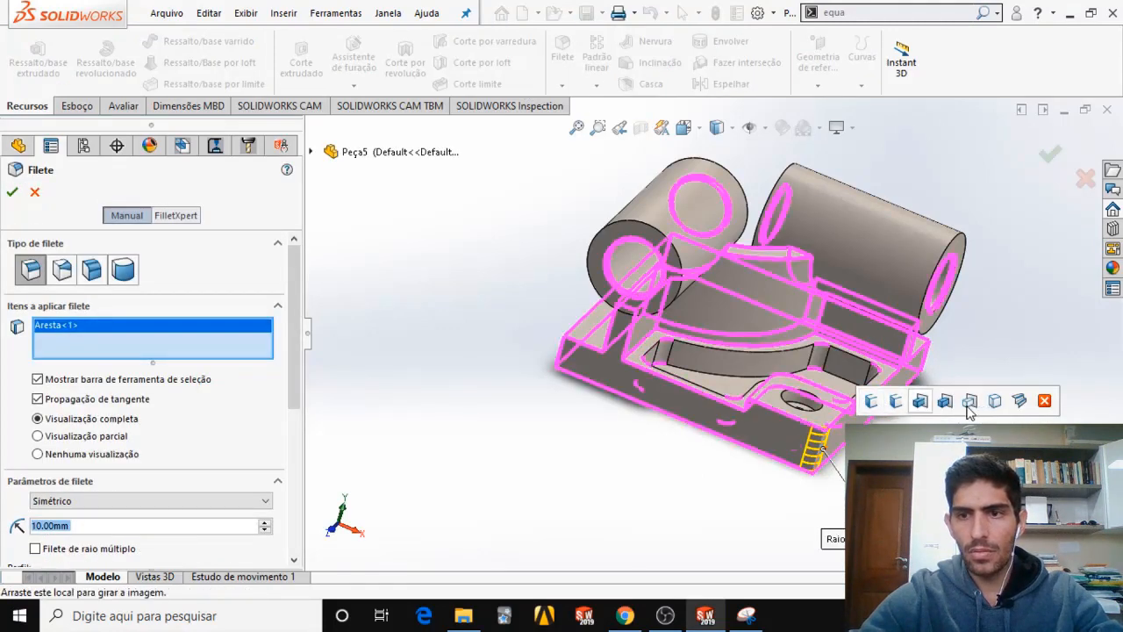
pyautogui.click(894, 404)
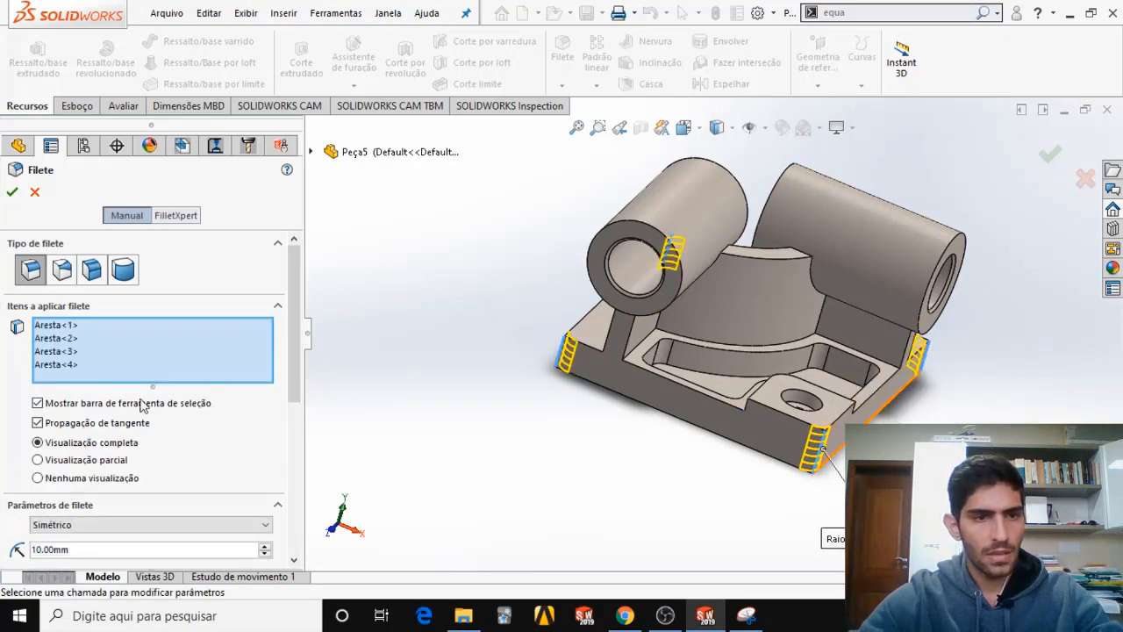
pyautogui.click(12, 191)
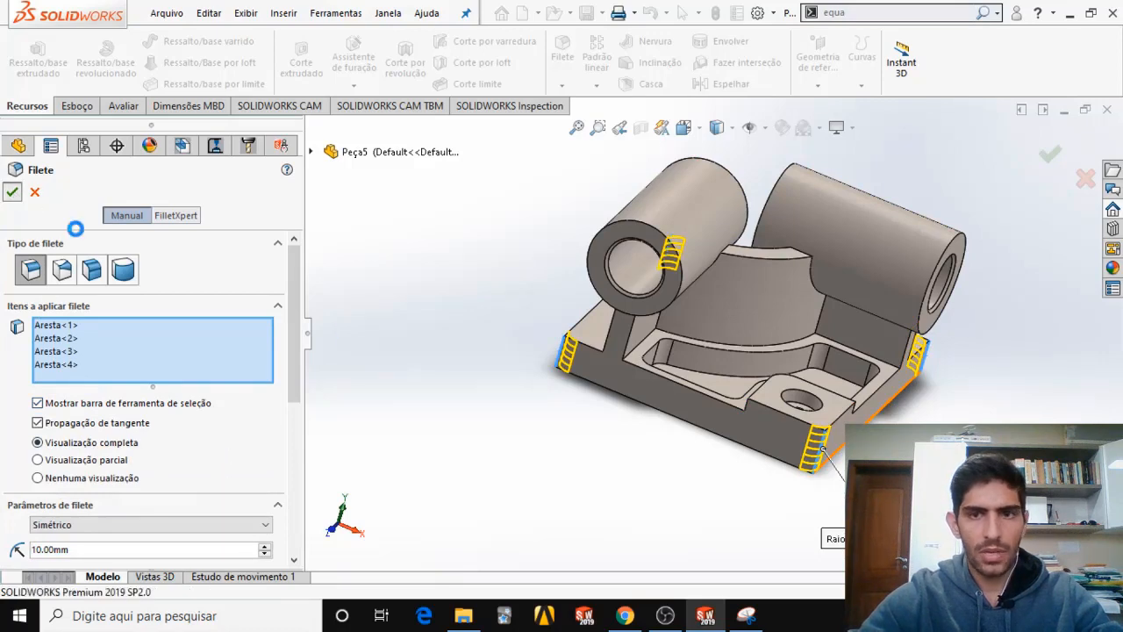
# Look up the part mass question and its answer options in the exam PDF.
pyautogui.moveTo(542, 333)
pyautogui.mouseDown(button='middle')
pyautogui.moveTo(626, 408)
pyautogui.moveTo(700, 449)
pyautogui.moveTo(547, 386)
pyautogui.moveTo(461, 449)
pyautogui.moveTo(492, 535)
pyautogui.moveTo(457, 564)
pyautogui.moveTo(582, 566)
pyautogui.mouseUp(button='middle')
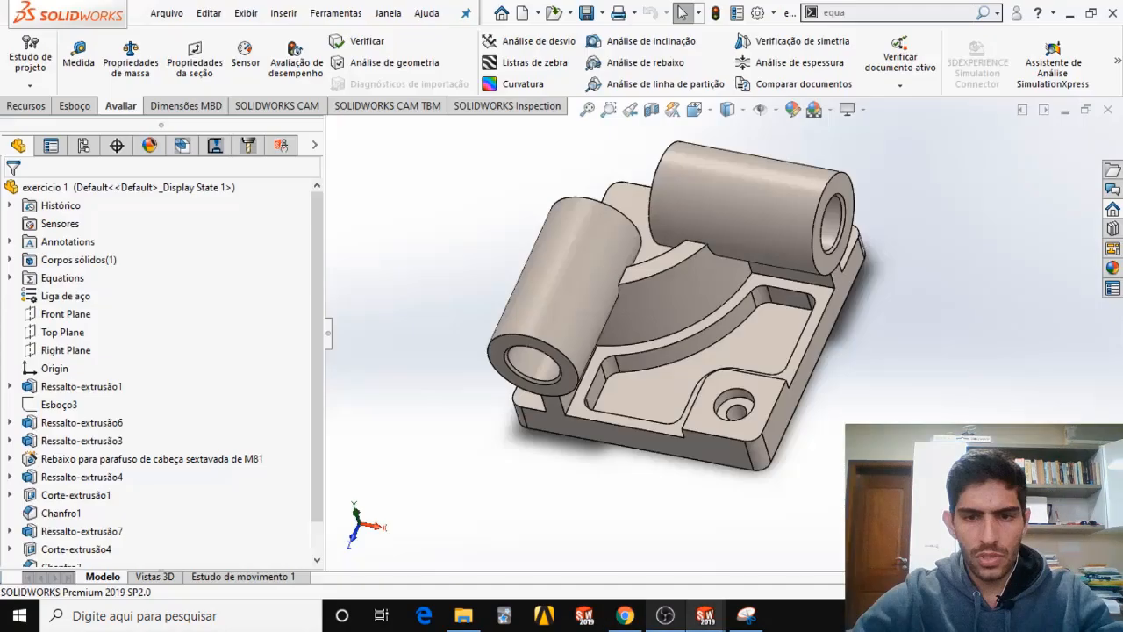
pyautogui.click(625, 617)
pyautogui.scroll(-10, 471, 413)
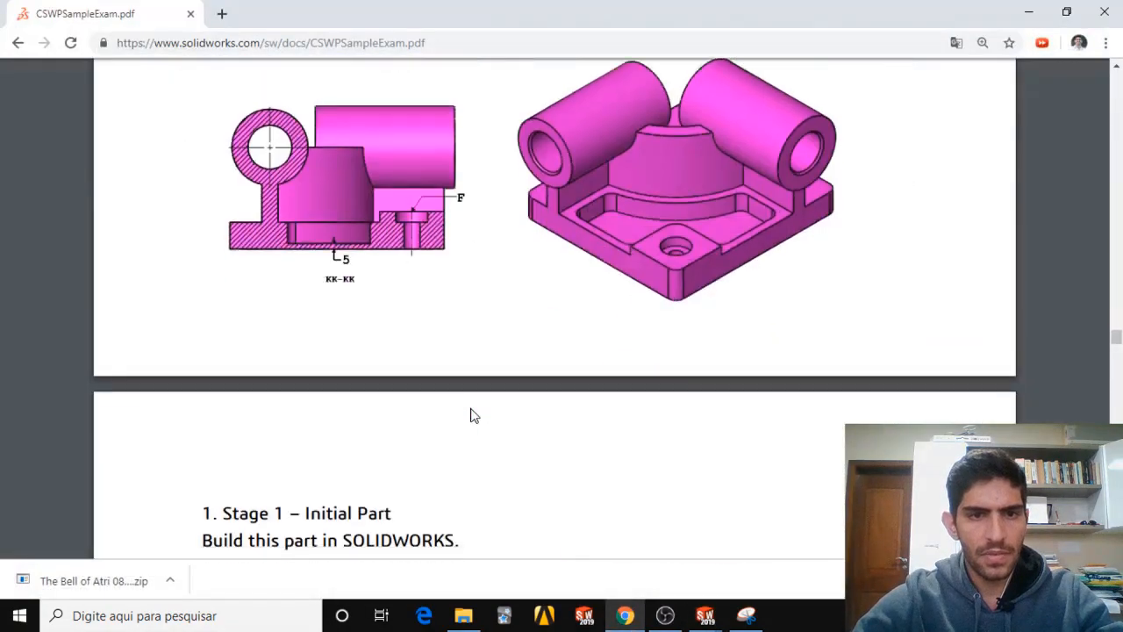
pyautogui.scroll(-9, 467, 386)
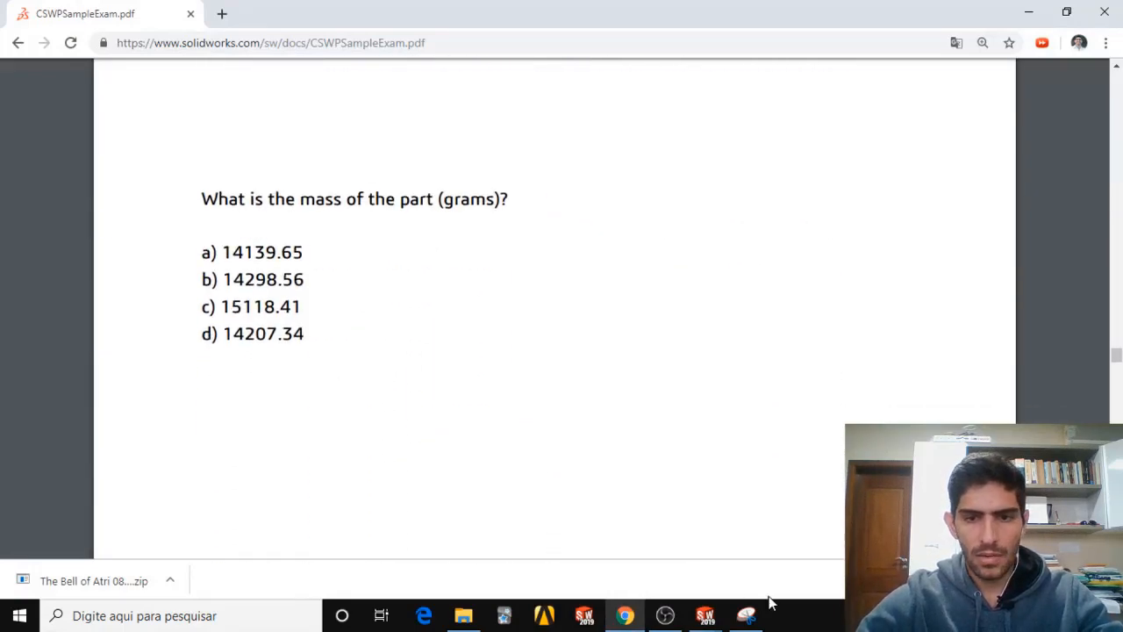
# Switch to the finished exercicio 1 part in SOLIDWORKS and evaluate its mass properties to read the mass in grams.
pyautogui.moveTo(713, 614)
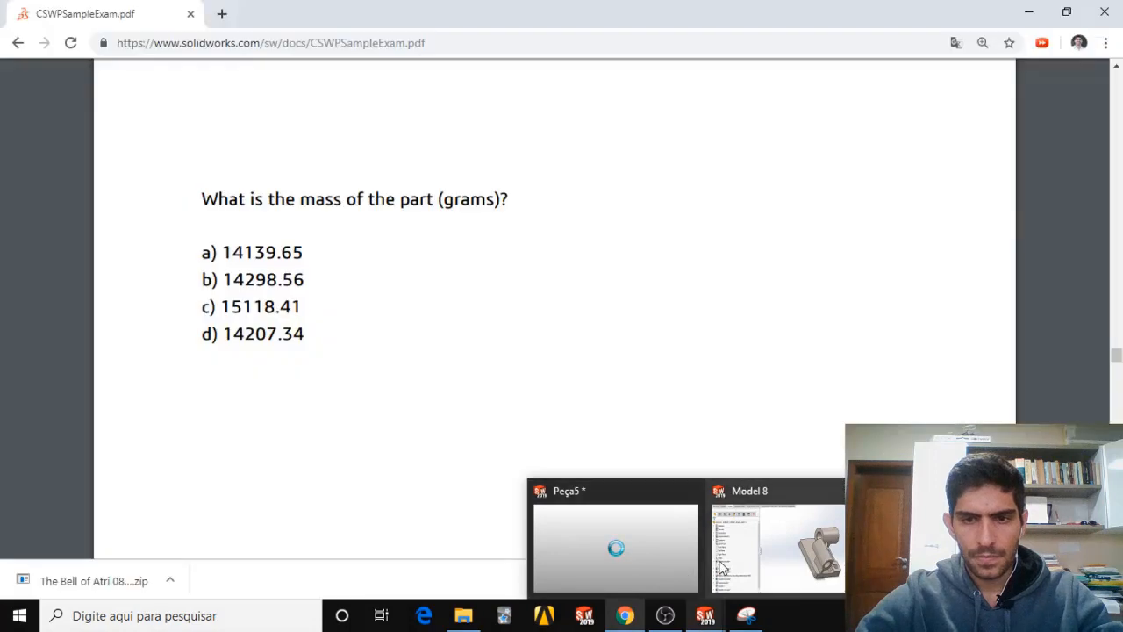
pyautogui.click(722, 566)
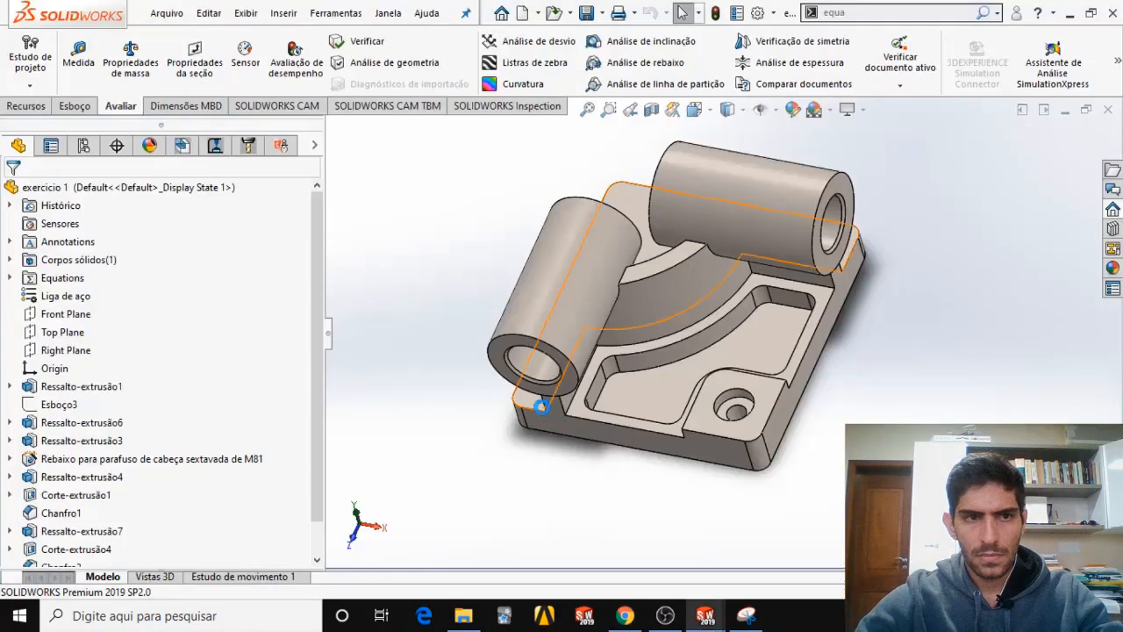
pyautogui.scroll(3, 539, 394)
pyautogui.moveTo(707, 326); pyautogui.dragTo(701, 297, button='middle')
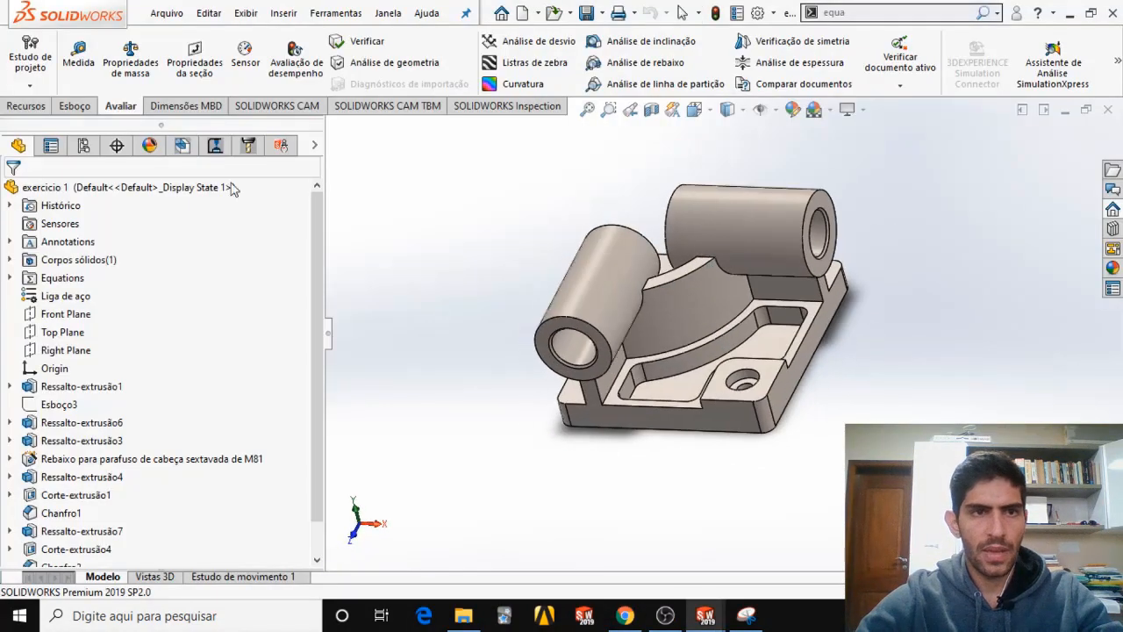
pyautogui.click(130, 60)
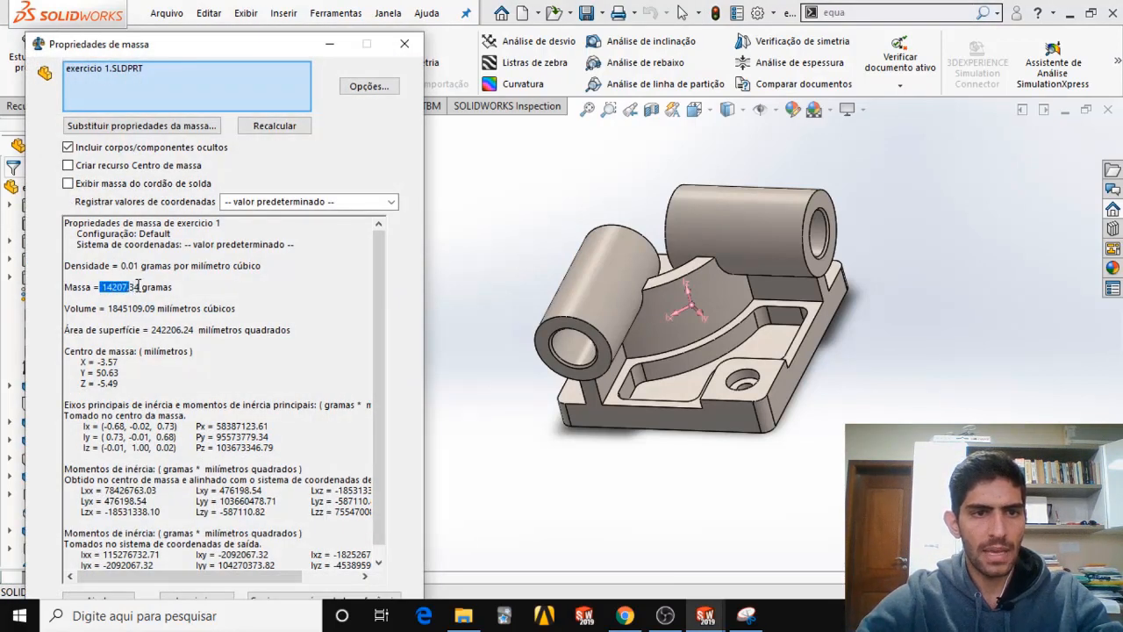
pyautogui.moveTo(138, 286); pyautogui.dragTo(167, 286)
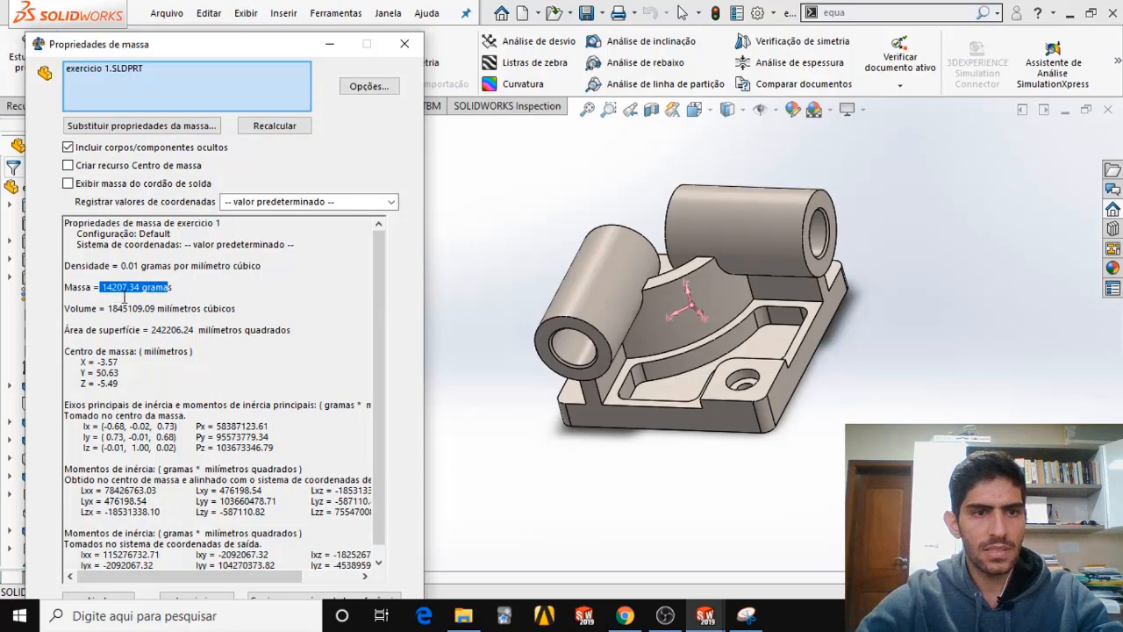
# Compare the calculated mass with the answer options in the exam PDF and look up the required number of decimal places.
pyautogui.click(625, 615)
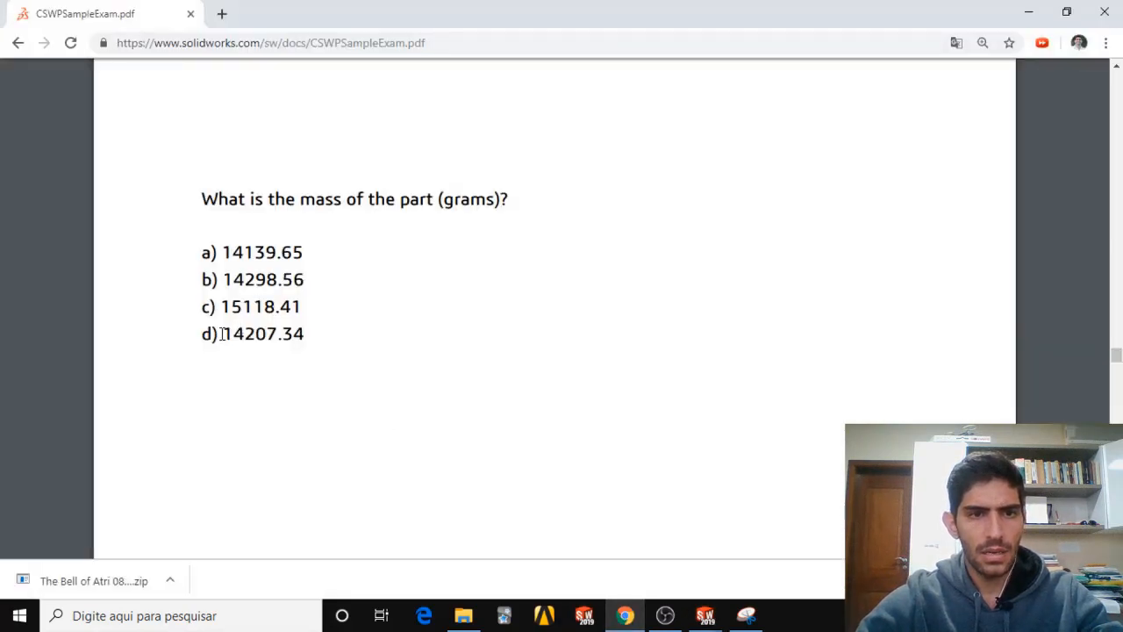
pyautogui.moveTo(222, 334); pyautogui.dragTo(297, 331)
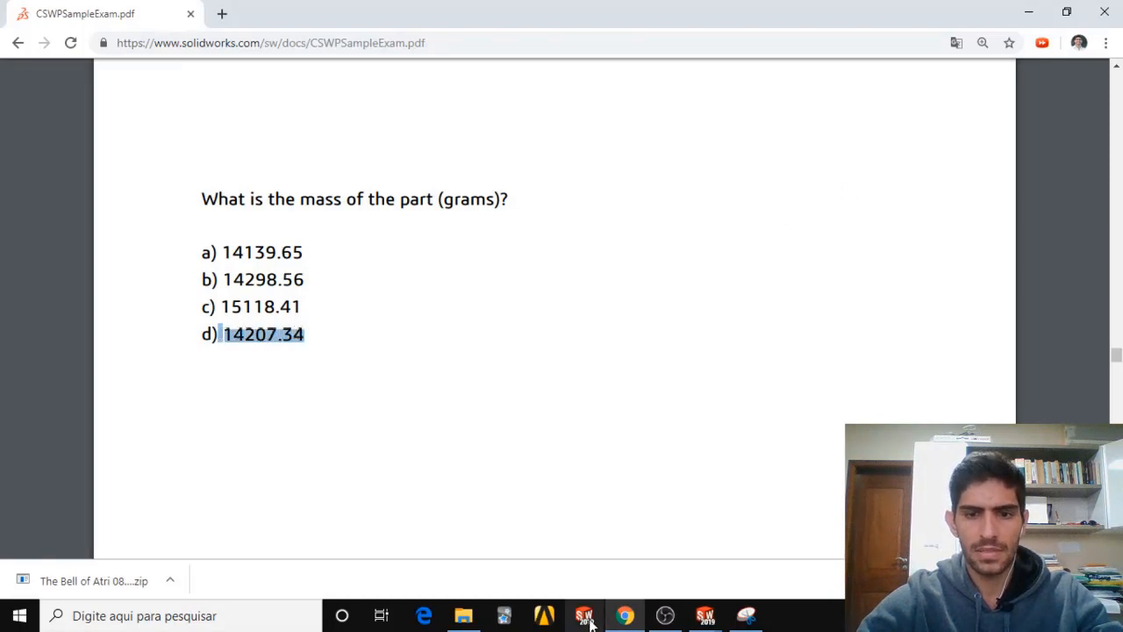
pyautogui.moveTo(619, 621)
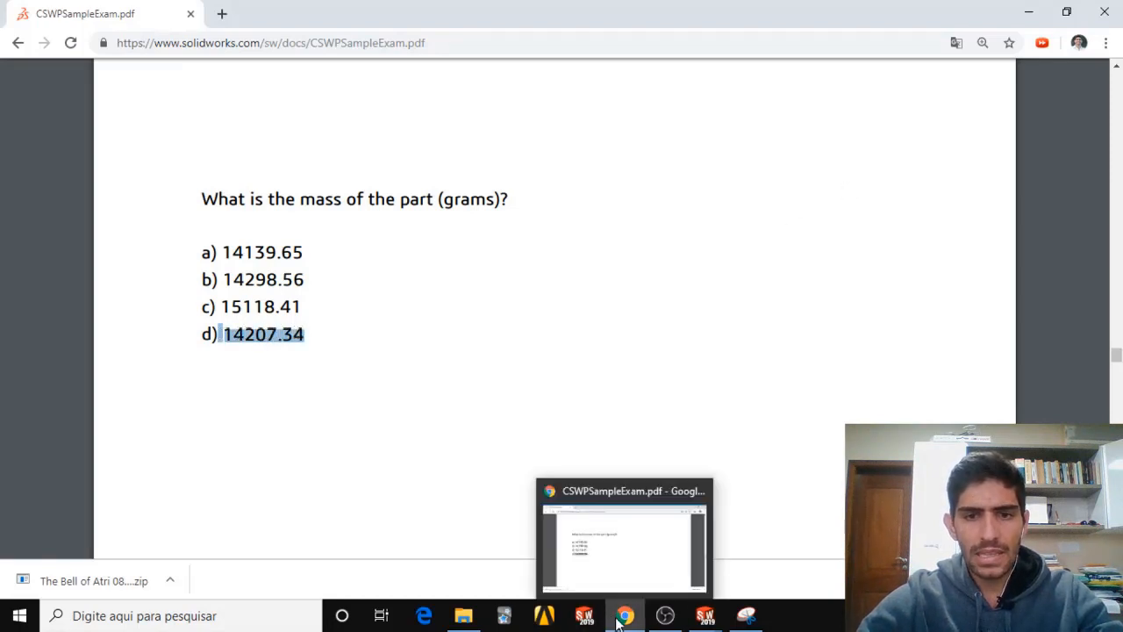
pyautogui.click(432, 294)
pyautogui.scroll(7, 447, 325)
pyautogui.scroll(5, 454, 351)
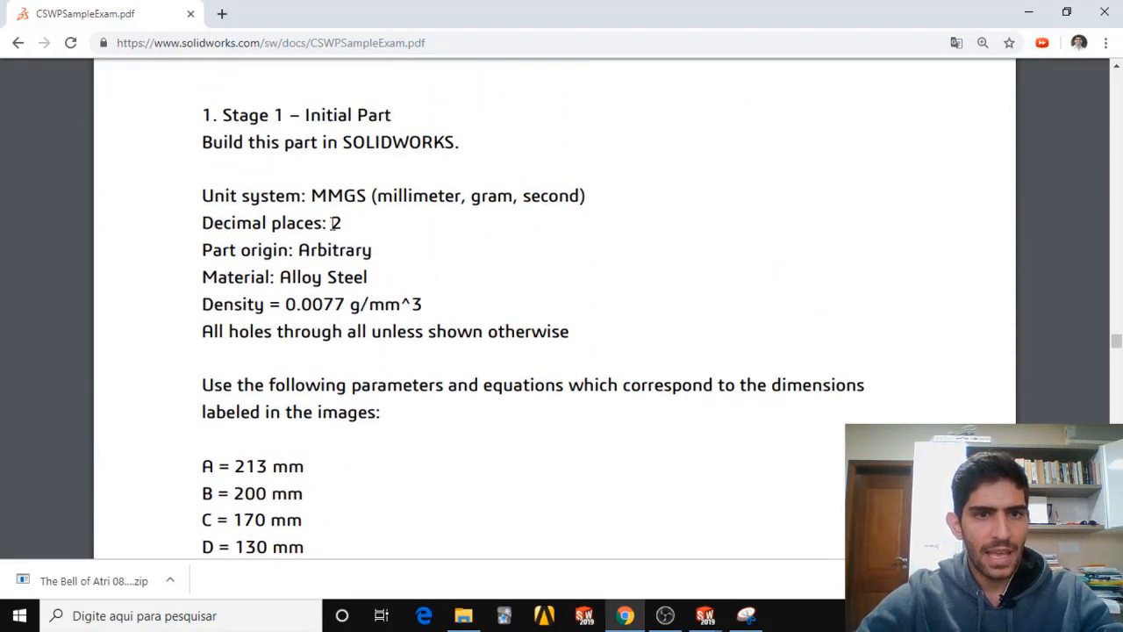
pyautogui.moveTo(331, 223); pyautogui.dragTo(358, 223)
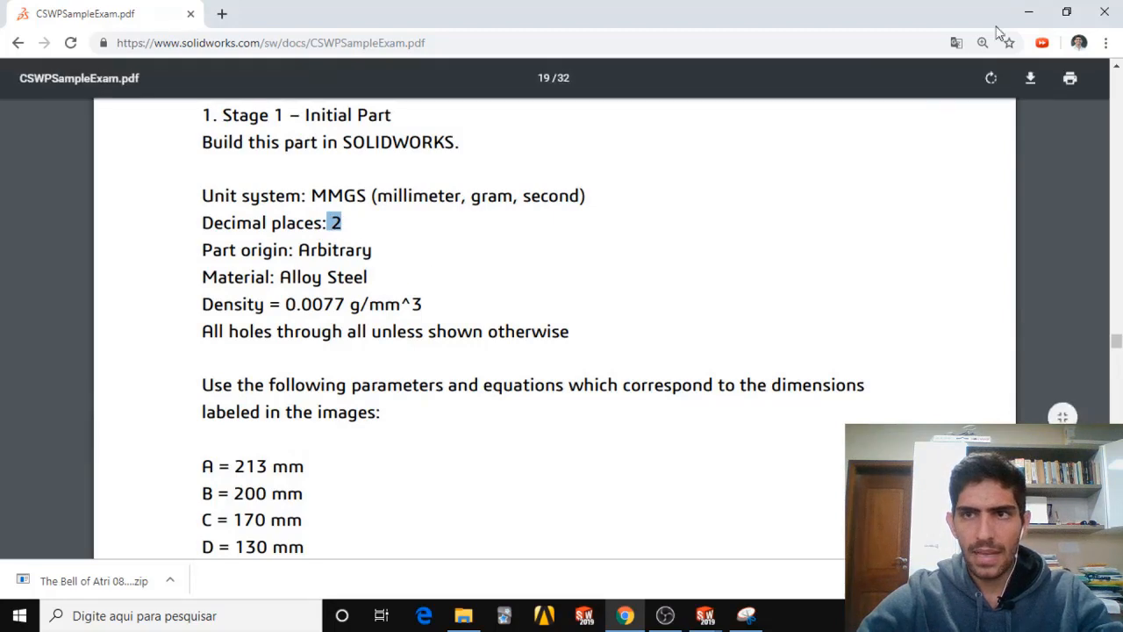
# Return to the SOLIDWORKS mass properties, review the unit options, set the accuracy level to the highest and confirm.
pyautogui.click(1029, 12)
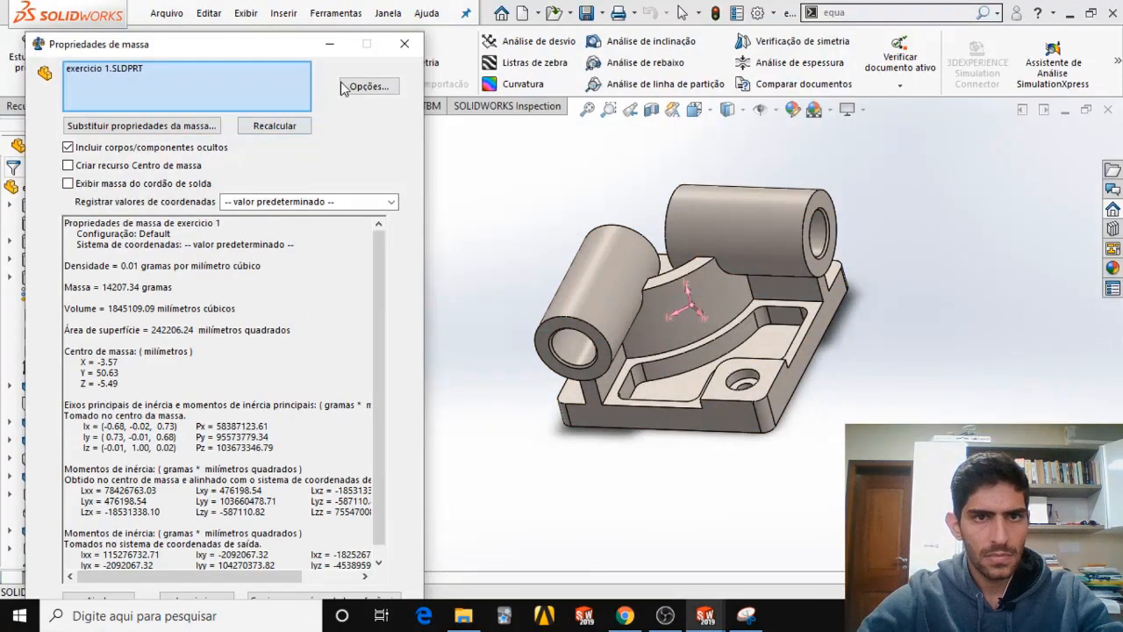
pyautogui.moveTo(260, 44); pyautogui.dragTo(332, 43)
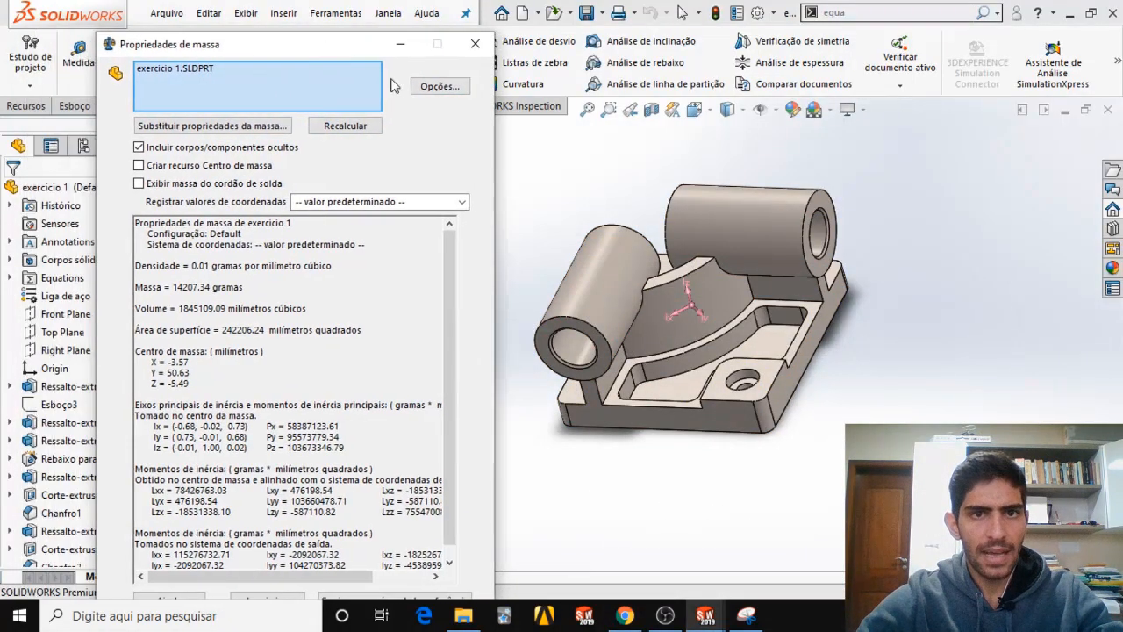
pyautogui.click(439, 87)
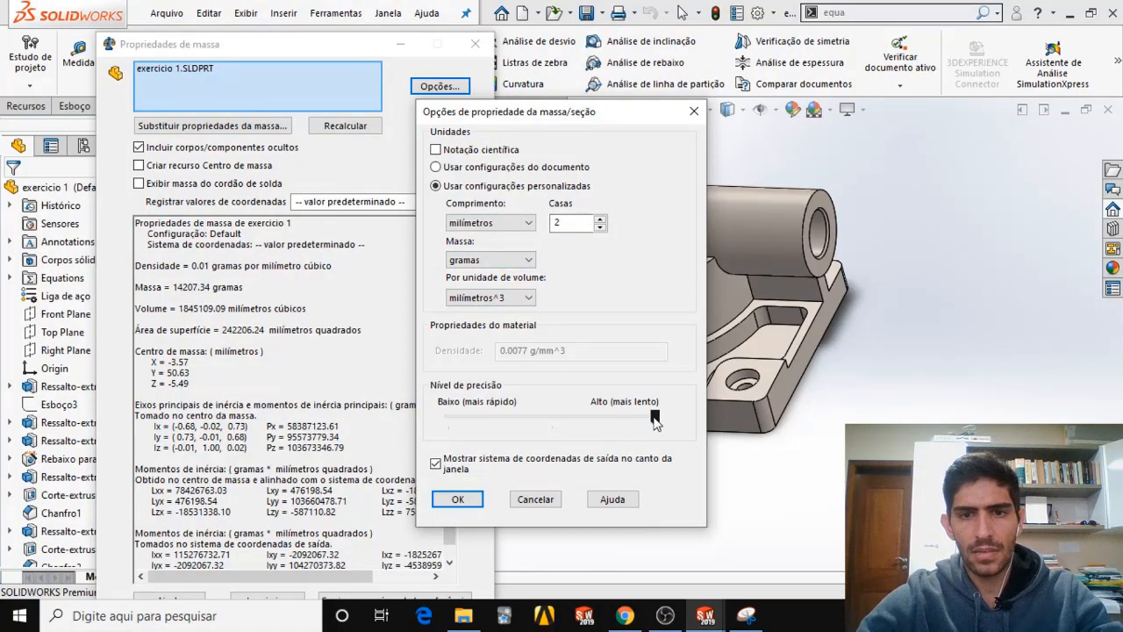
pyautogui.moveTo(656, 423); pyautogui.dragTo(449, 419)
pyautogui.moveTo(554, 417); pyautogui.dragTo(657, 419)
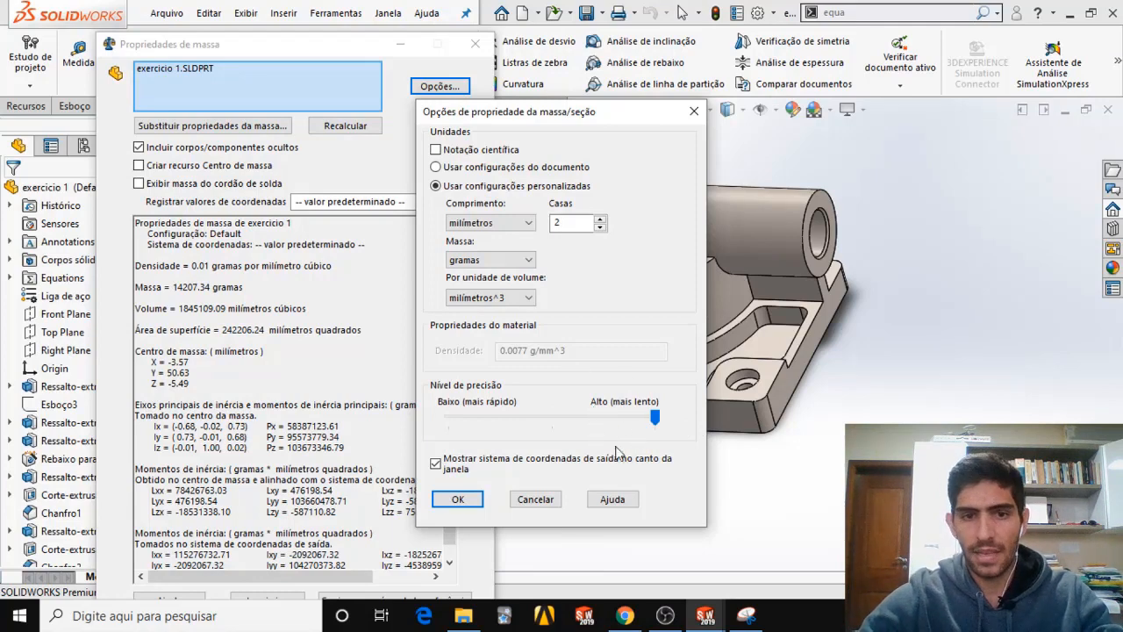
pyautogui.click(457, 501)
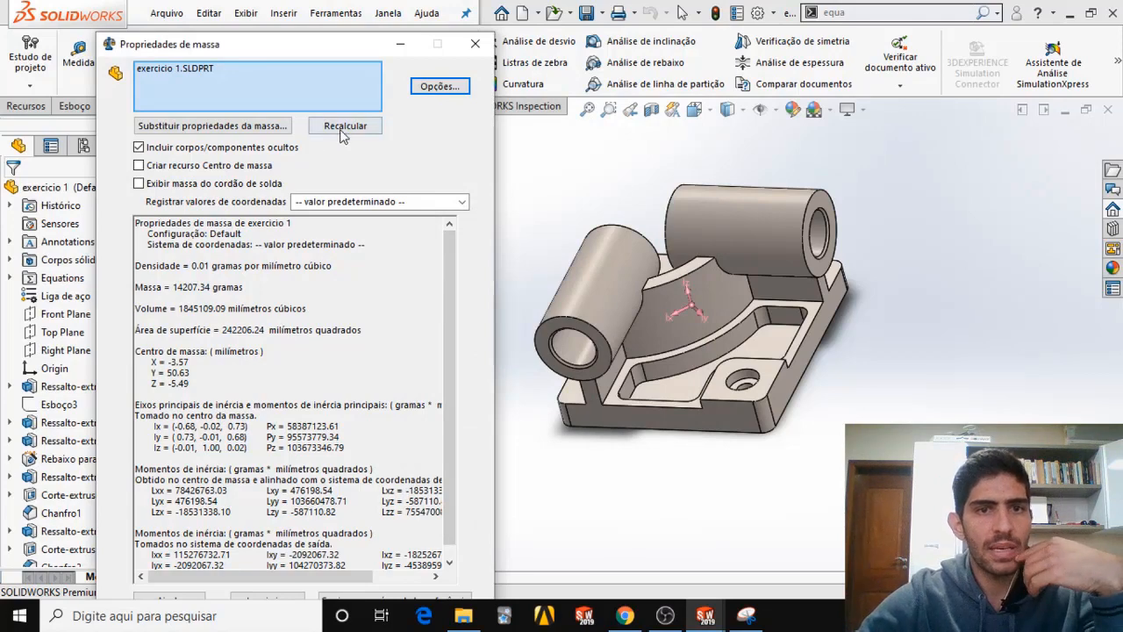
pyautogui.click(209, 132)
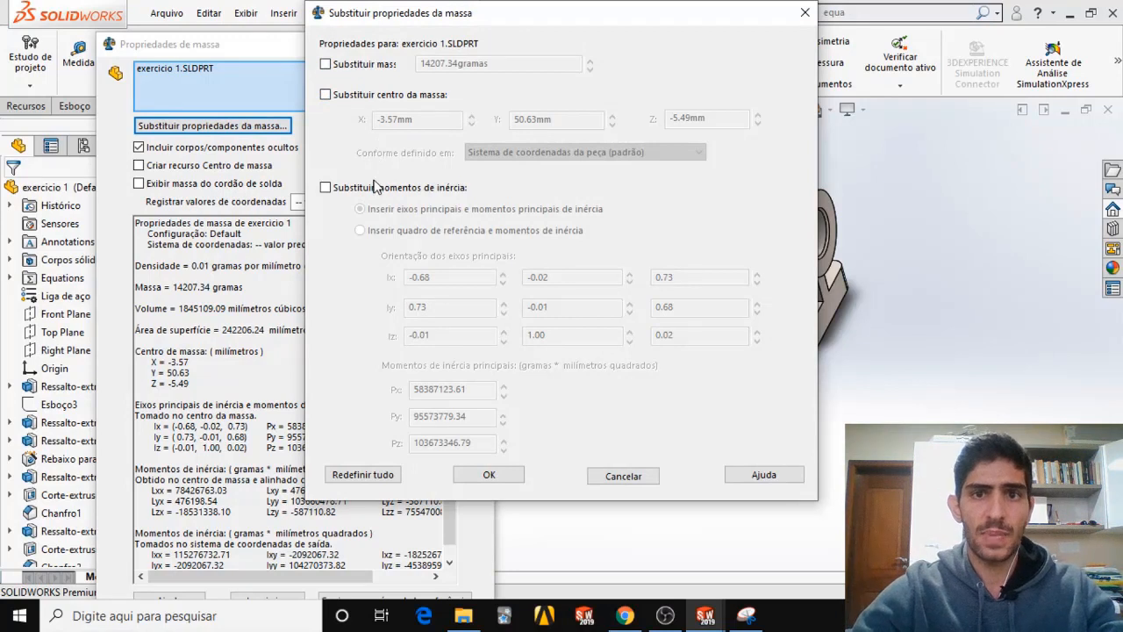
pyautogui.click(326, 95)
pyautogui.click(564, 153)
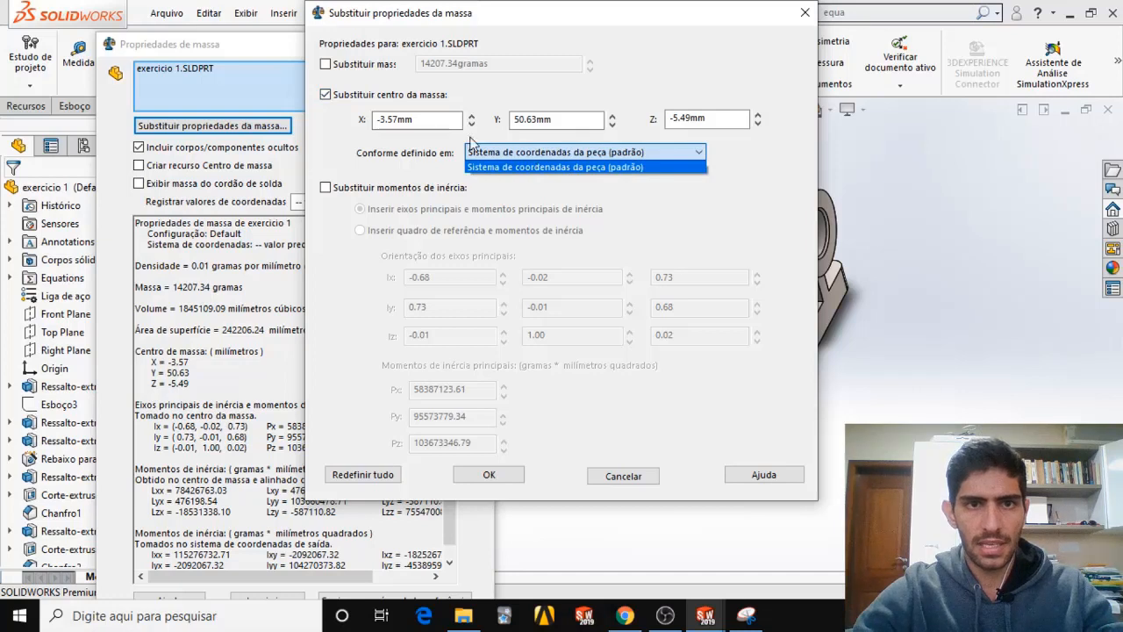
pyautogui.click(325, 100)
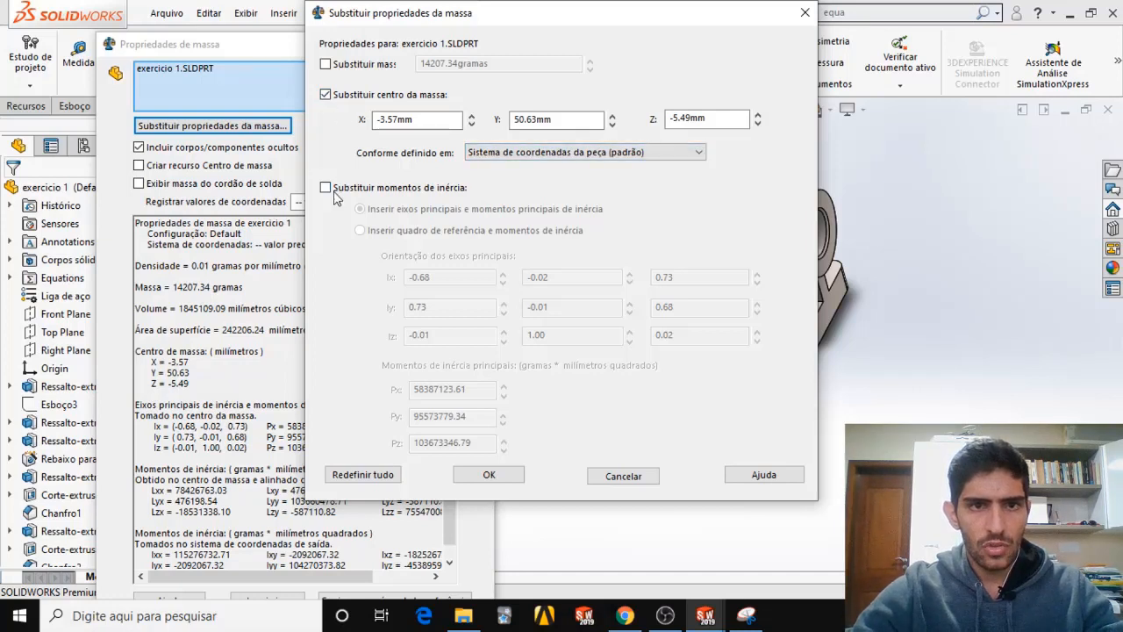
pyautogui.click(325, 188)
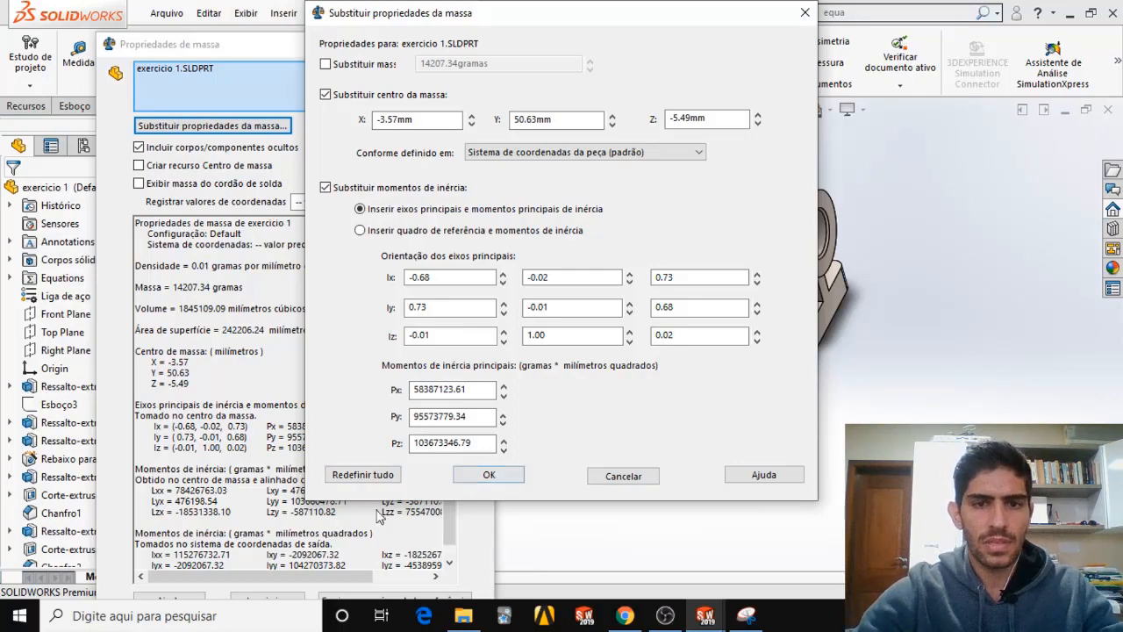
pyautogui.click(805, 12)
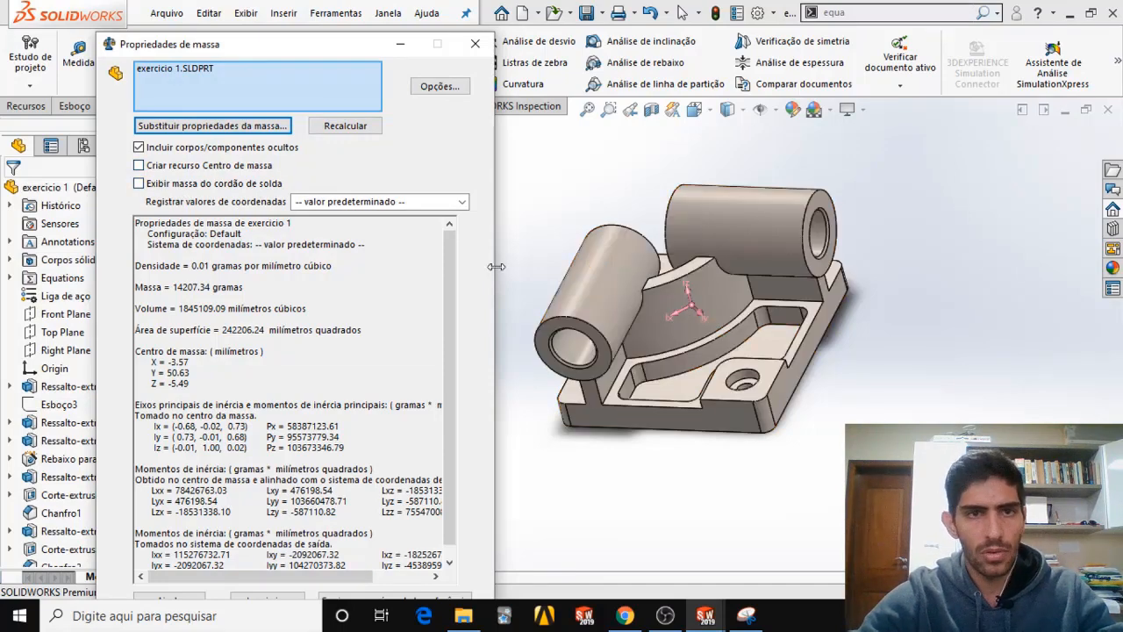
# Review the part's centre of mass, surface area, volume and density in the mass properties results, and minimize the results window.
pyautogui.scroll(-1, 407, 283)
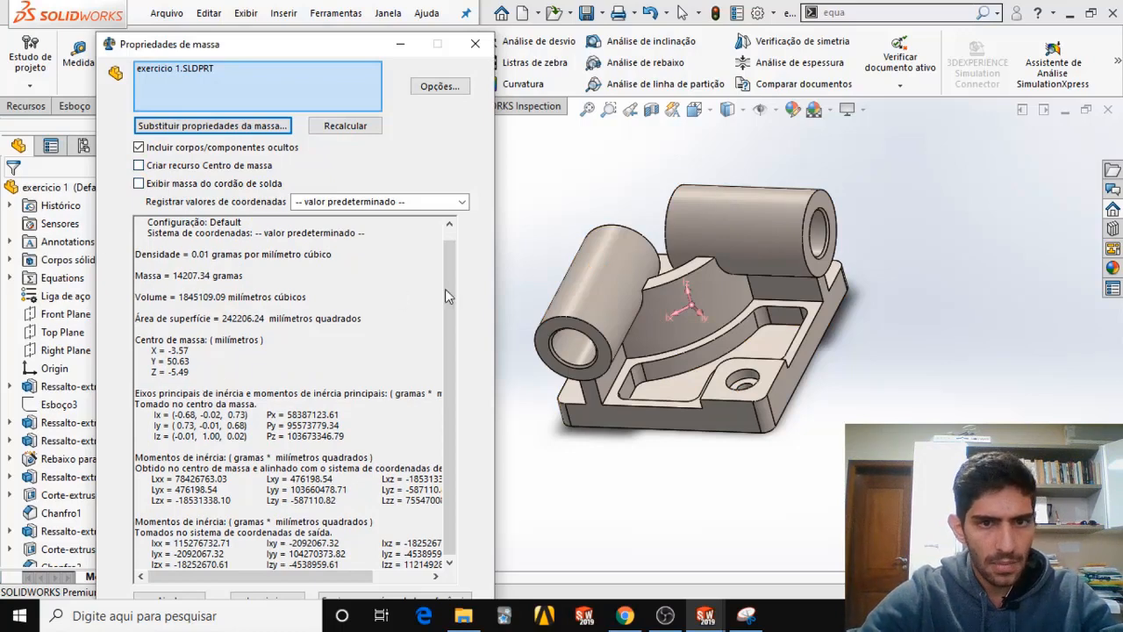
pyautogui.scroll(-1, 353, 579)
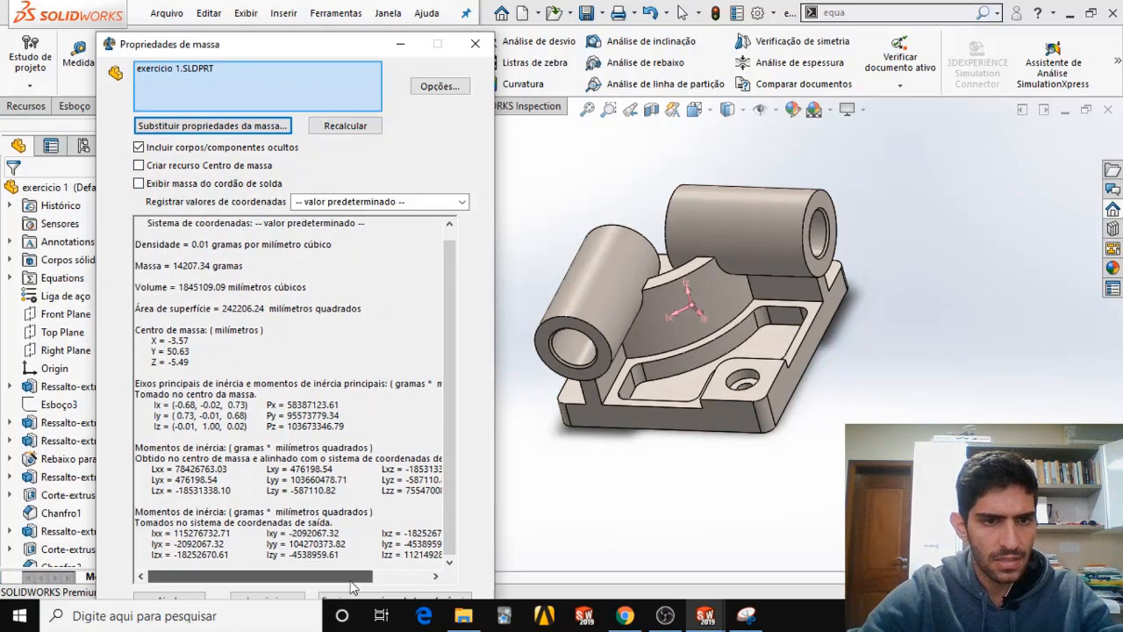
pyautogui.moveTo(146, 330); pyautogui.dragTo(227, 332)
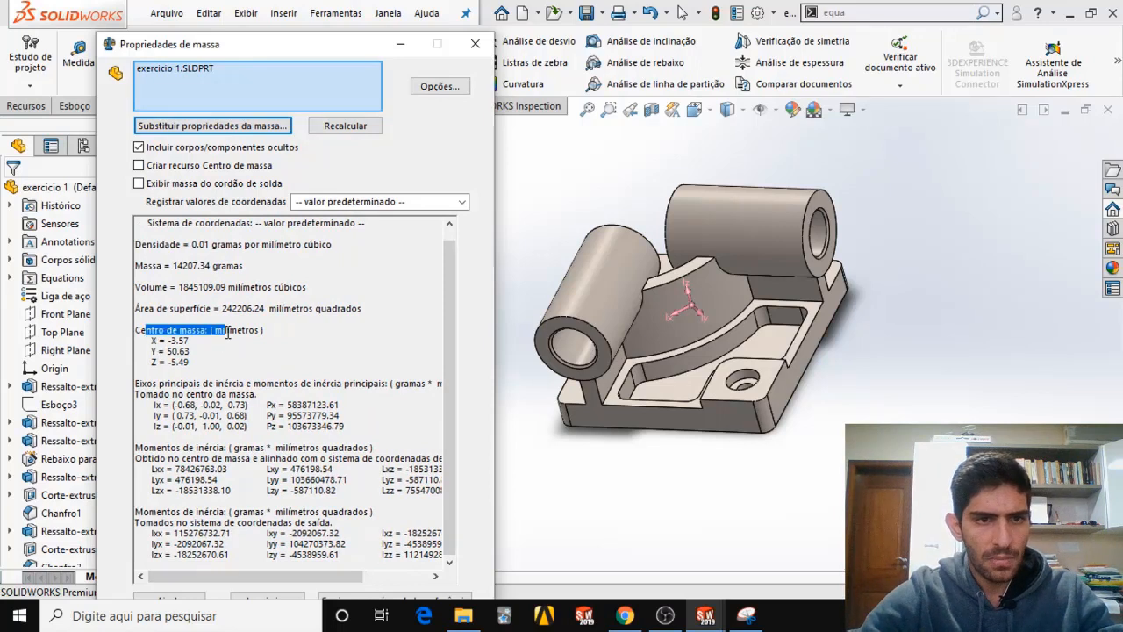
pyautogui.moveTo(140, 308); pyautogui.dragTo(224, 309)
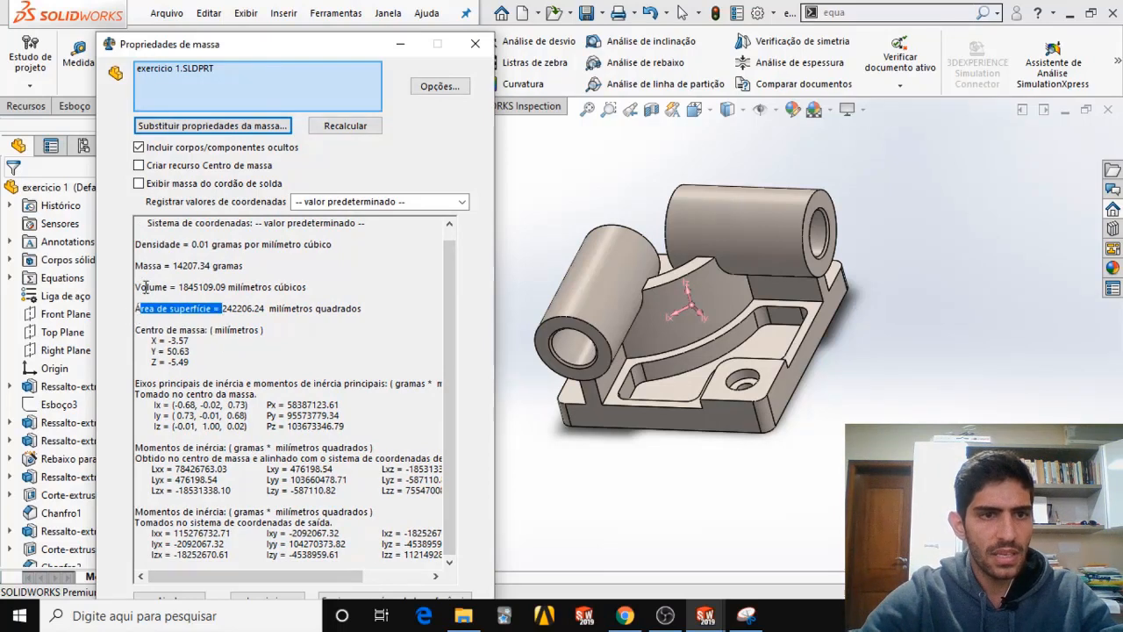
pyautogui.moveTo(136, 287); pyautogui.dragTo(170, 289)
pyautogui.moveTo(140, 245); pyautogui.dragTo(190, 245)
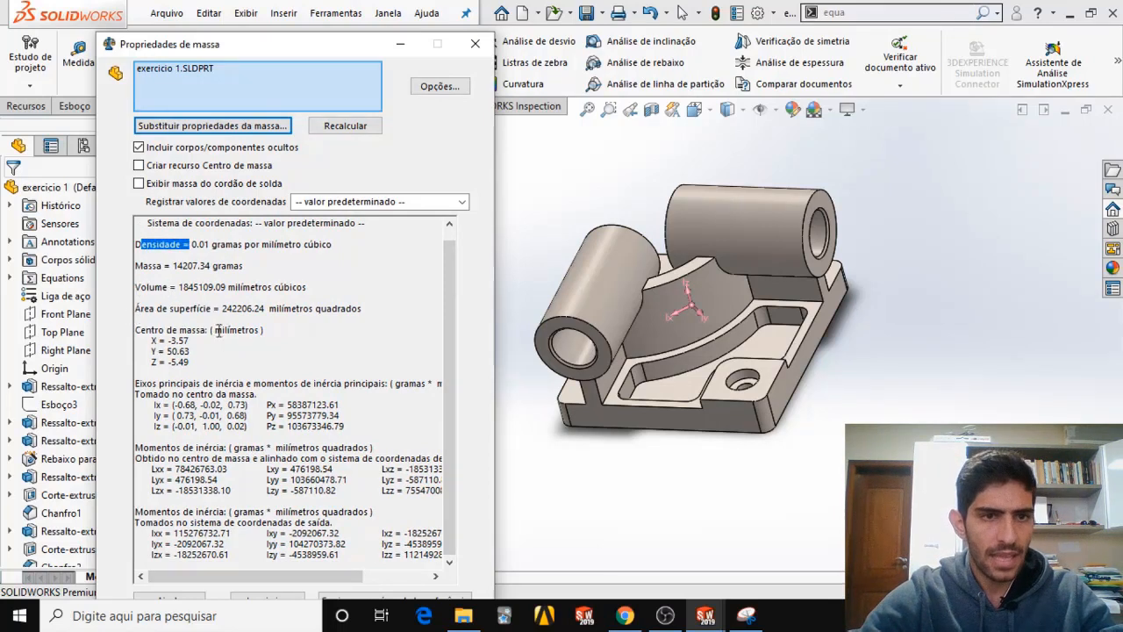
pyautogui.scroll(1, 221, 447)
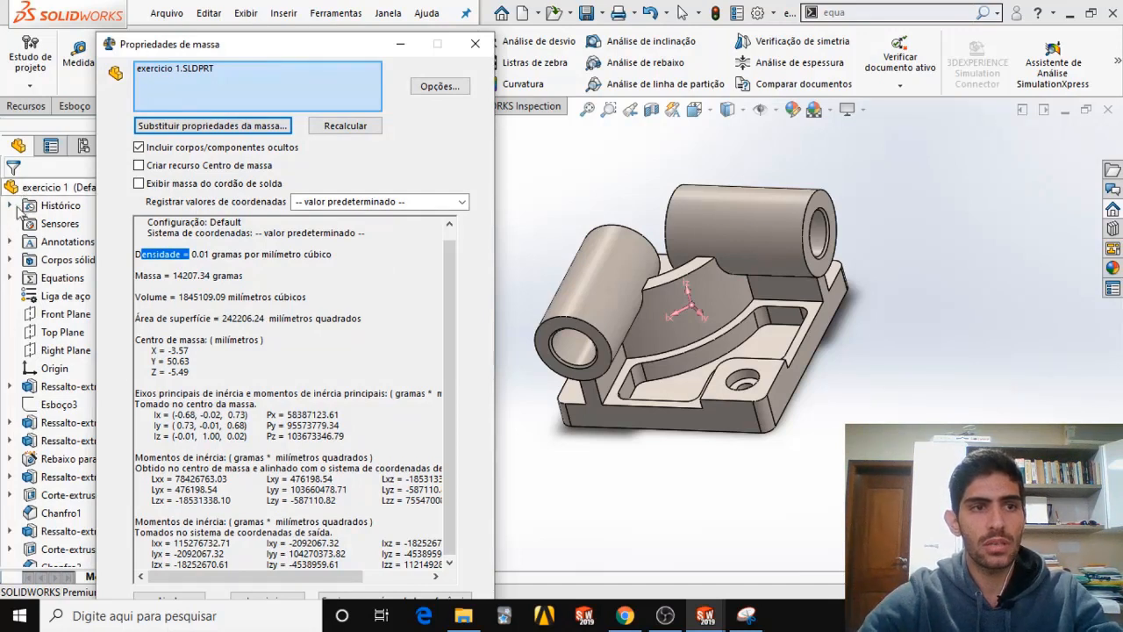
pyautogui.click(404, 49)
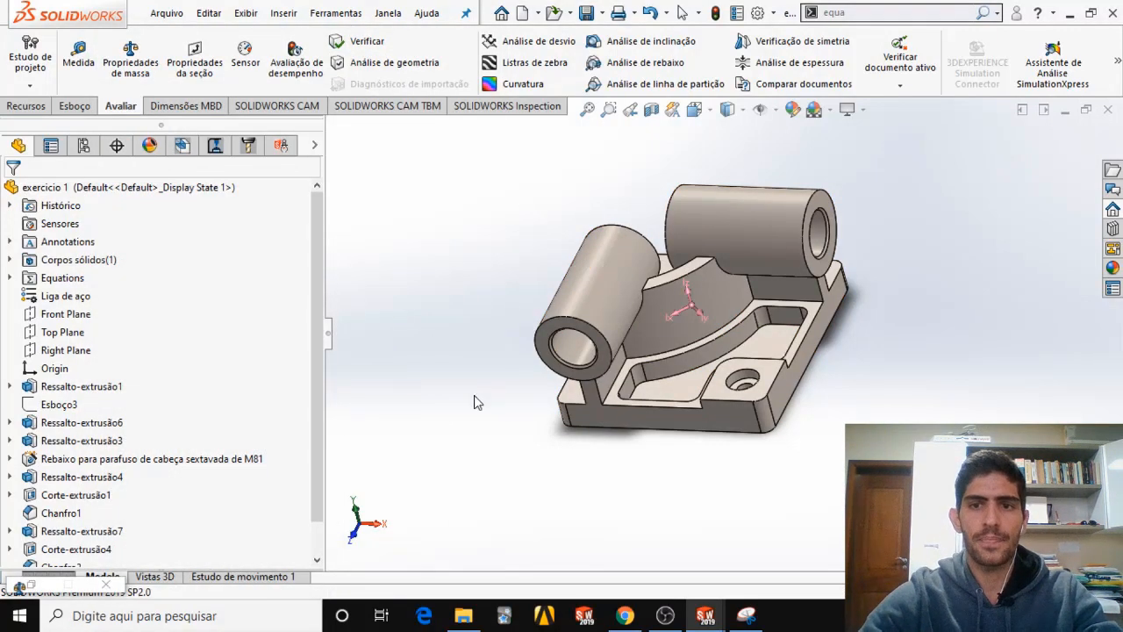
pyautogui.moveTo(777, 324); pyautogui.dragTo(840, 333, button='middle')
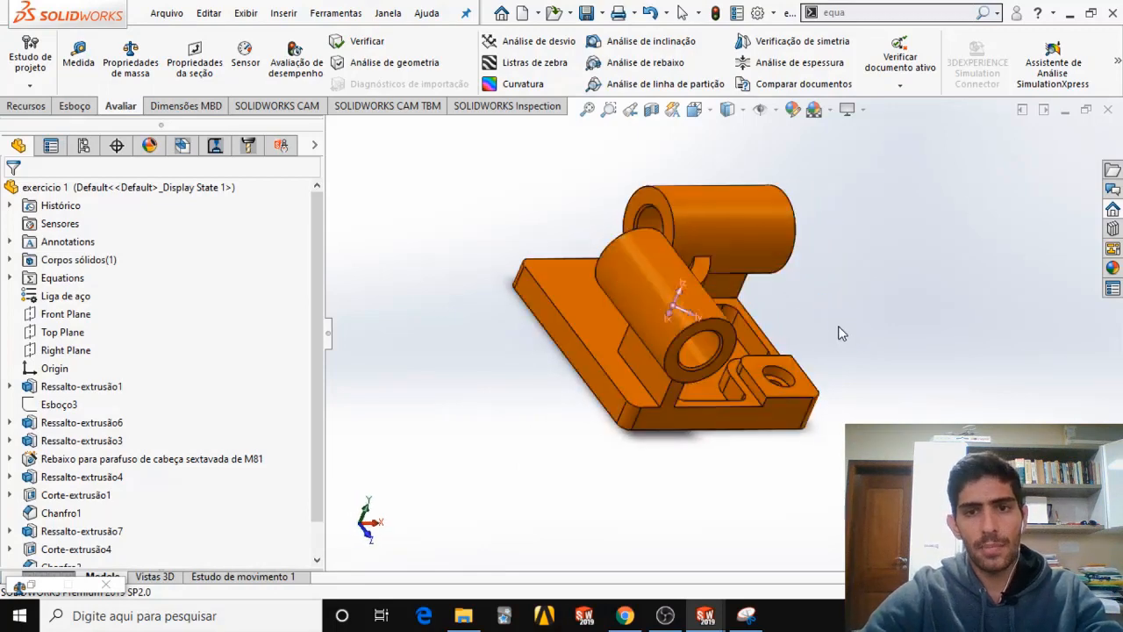
pyautogui.moveTo(792, 431); pyautogui.dragTo(650, 460, button='middle')
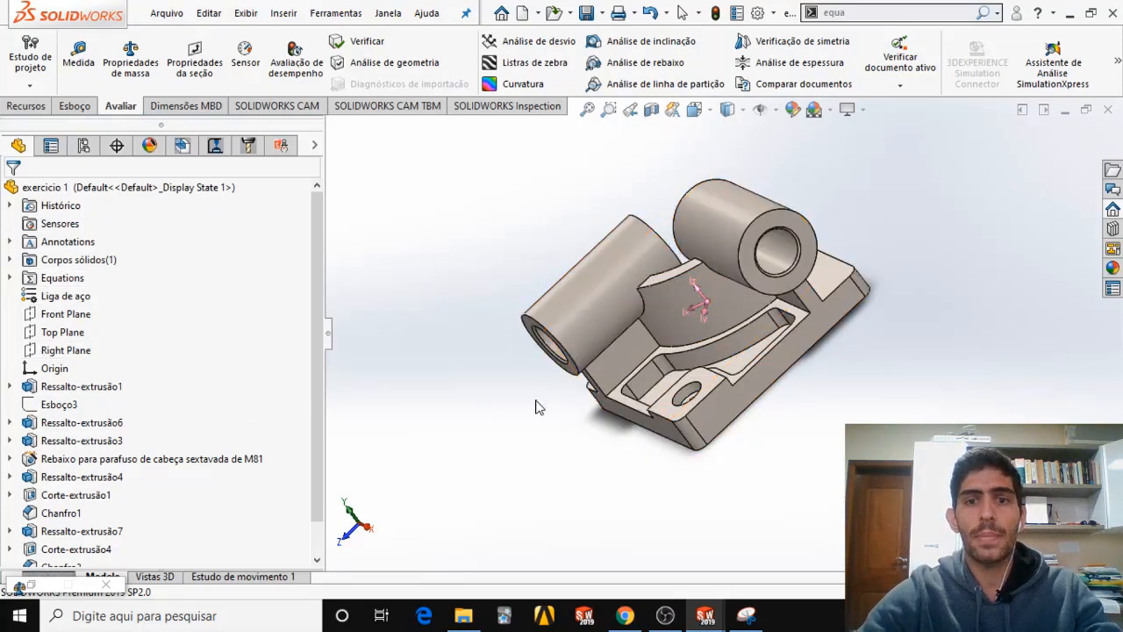
pyautogui.moveTo(538, 407); pyautogui.dragTo(571, 388, button='middle')
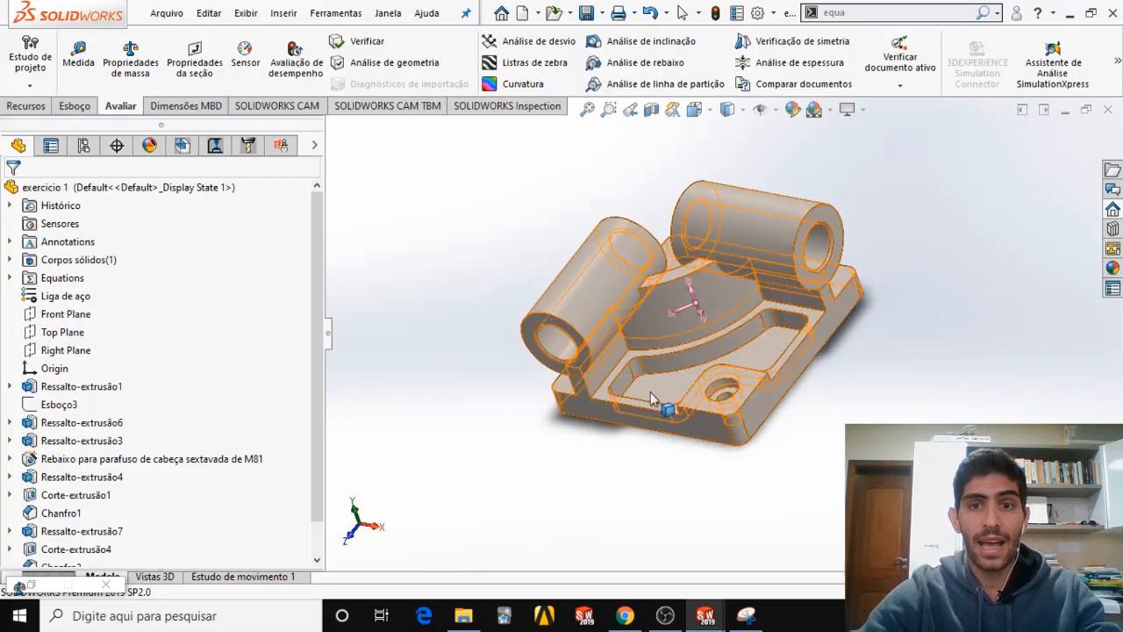